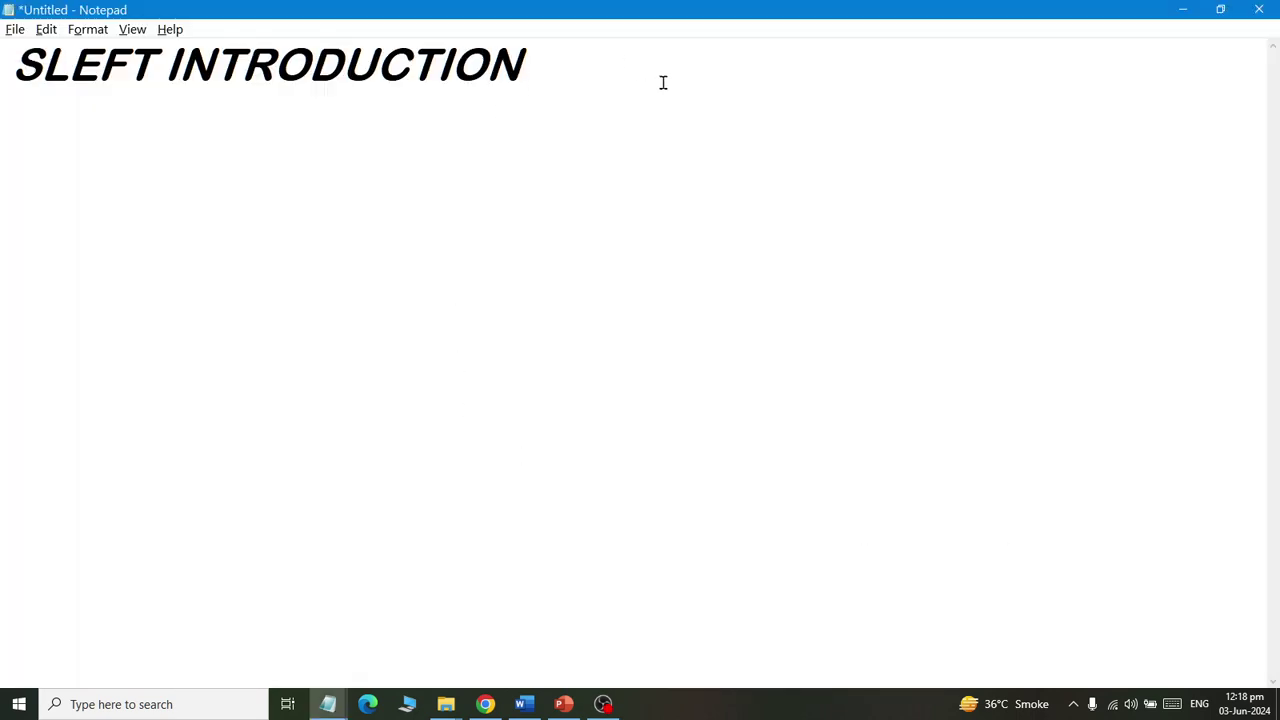
Add POWER POINT on a new line under the heading and change SLEFT to SLEF
key(Return)
text(POW)
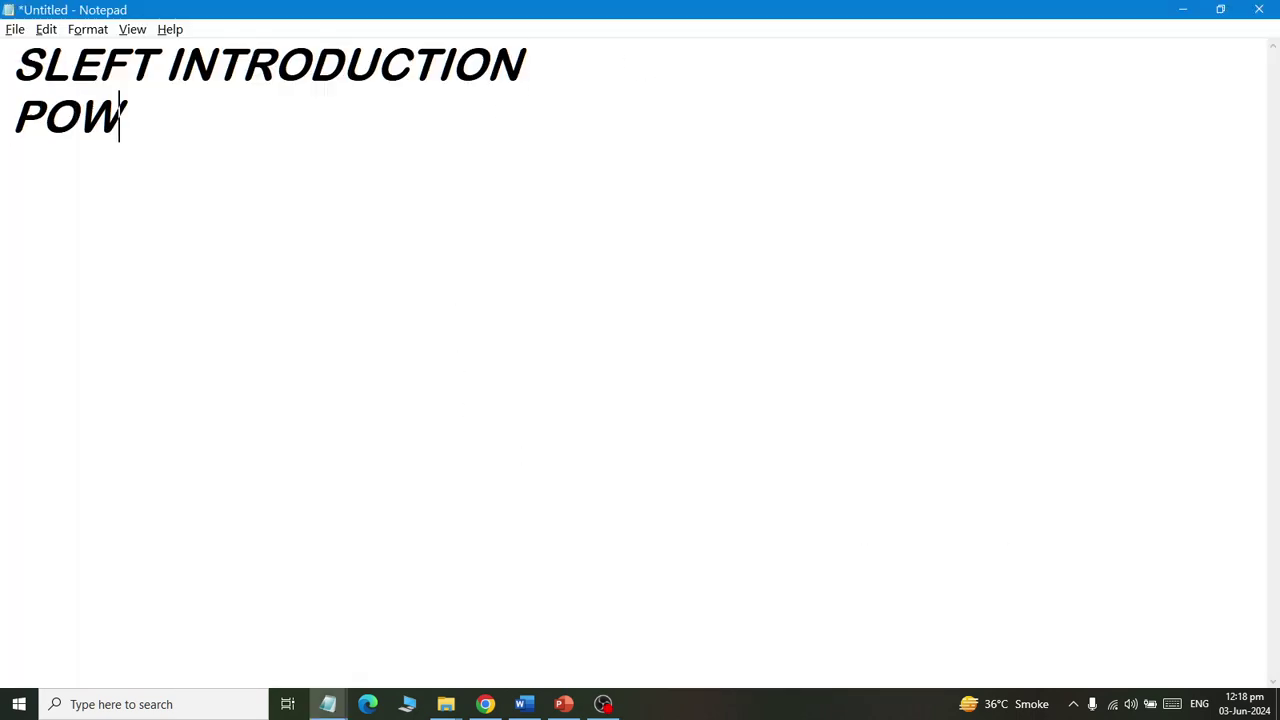
text(ER POIN)
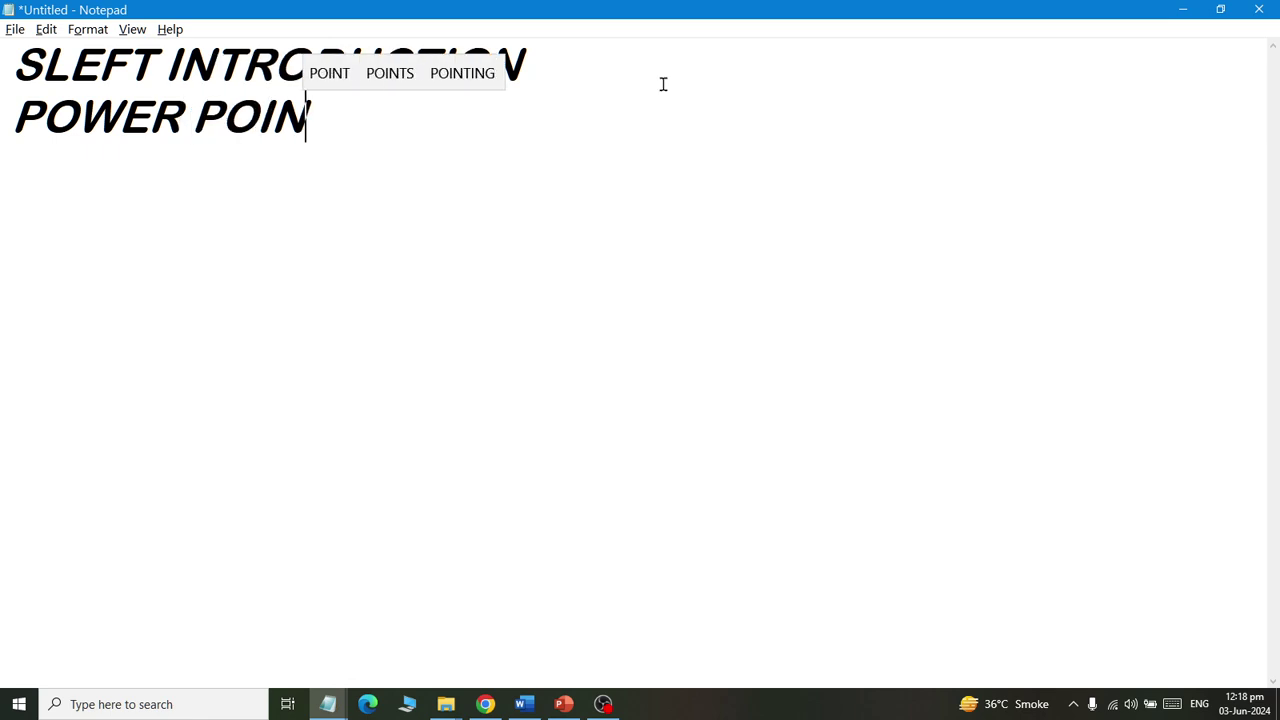
text(T)
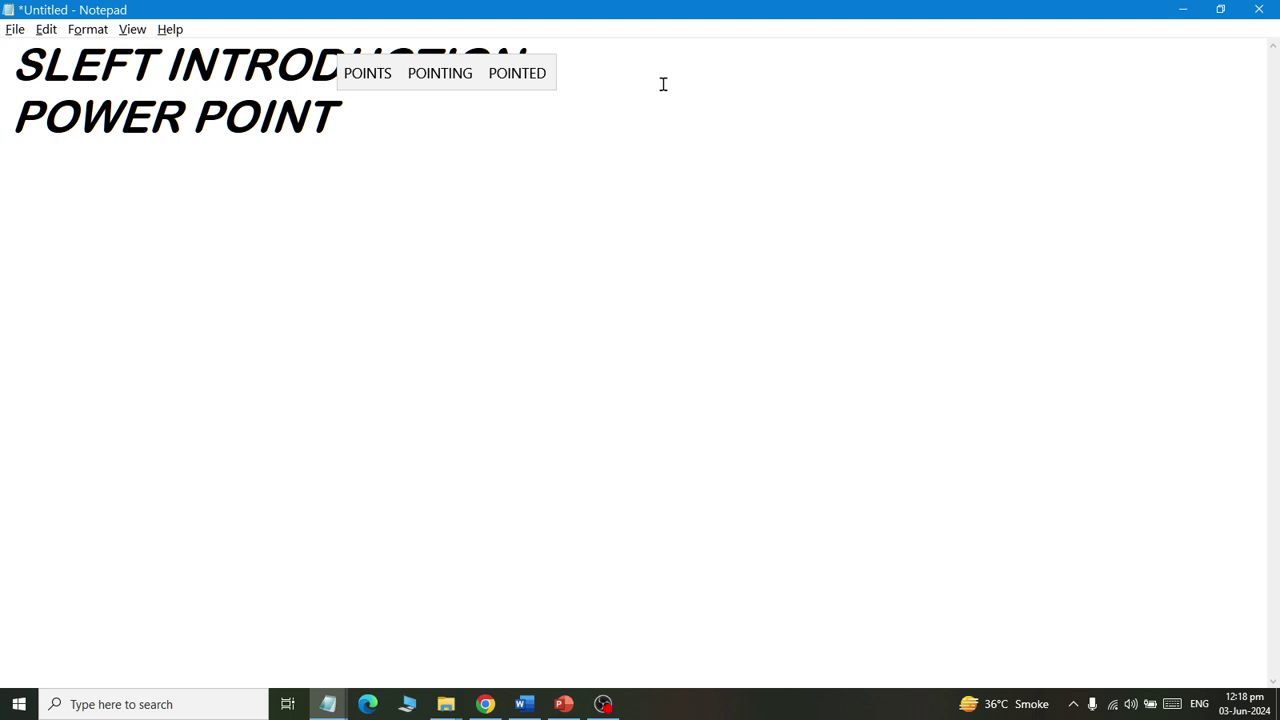
click(164, 65)
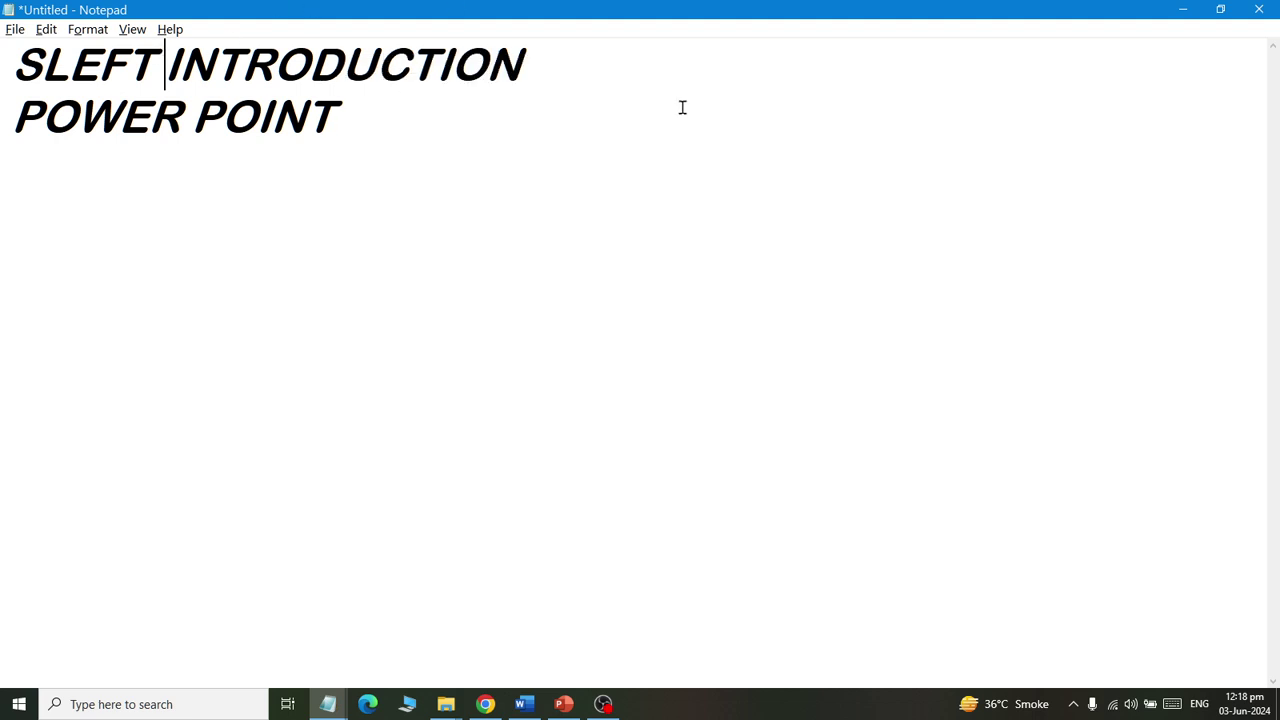
key(BackSpace)
key(BackSpace)
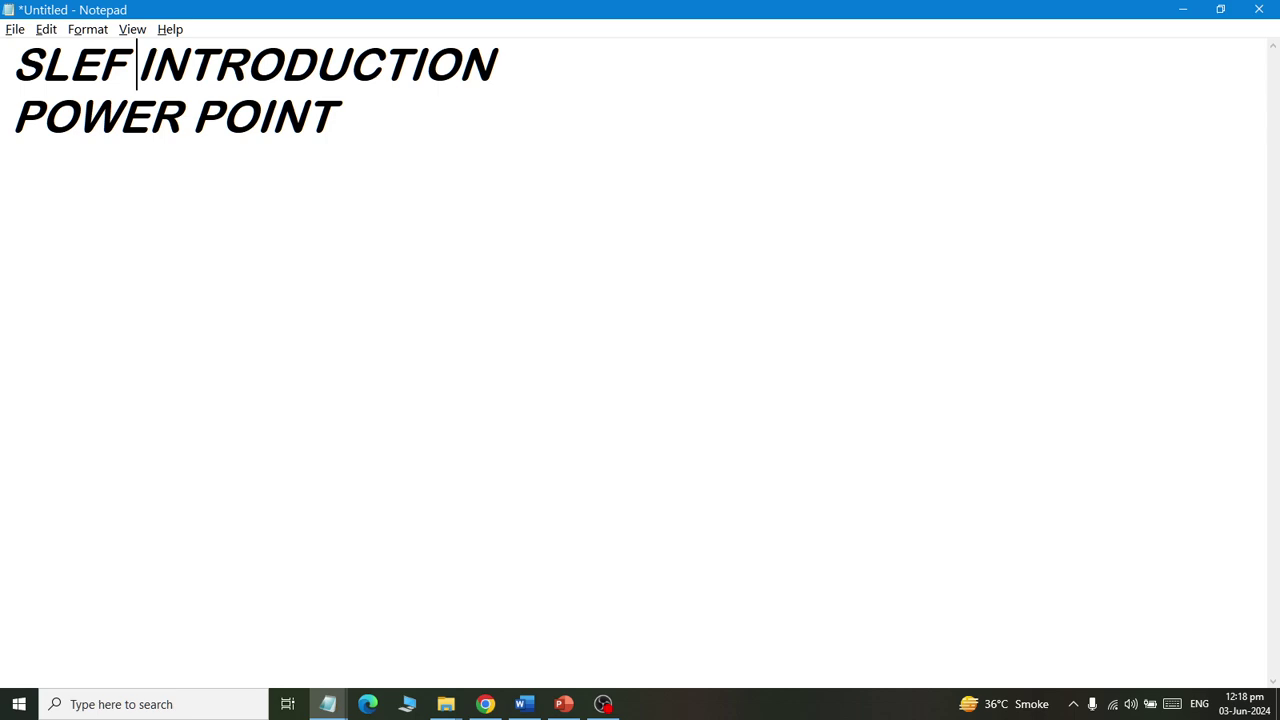
List OBJECTIVE and PERSONAL INFORMATION, with two blank lines inserted above OBJECTIVE
key(ctrl+Right)
key(ctrl+Right)
key(Return)
key(Return)
text(OBJECIV)
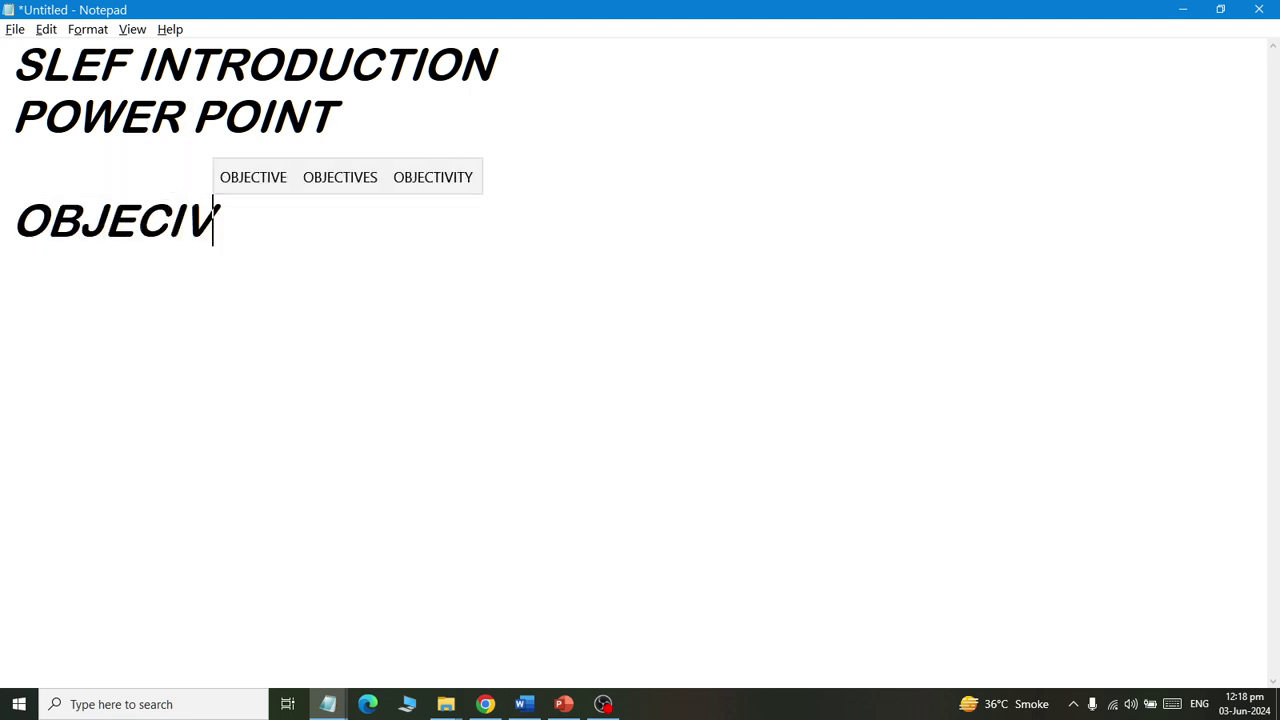
key(BackSpace)
text(IVE)
key(Return)
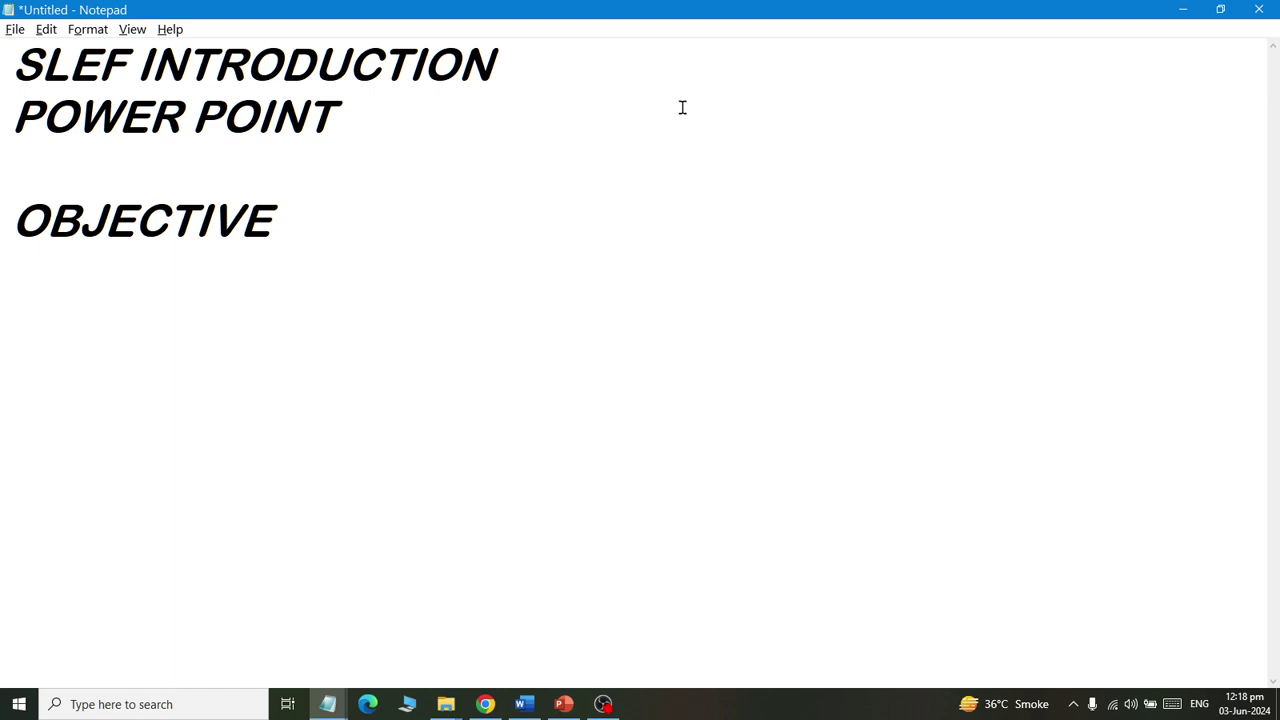
text(PERS)
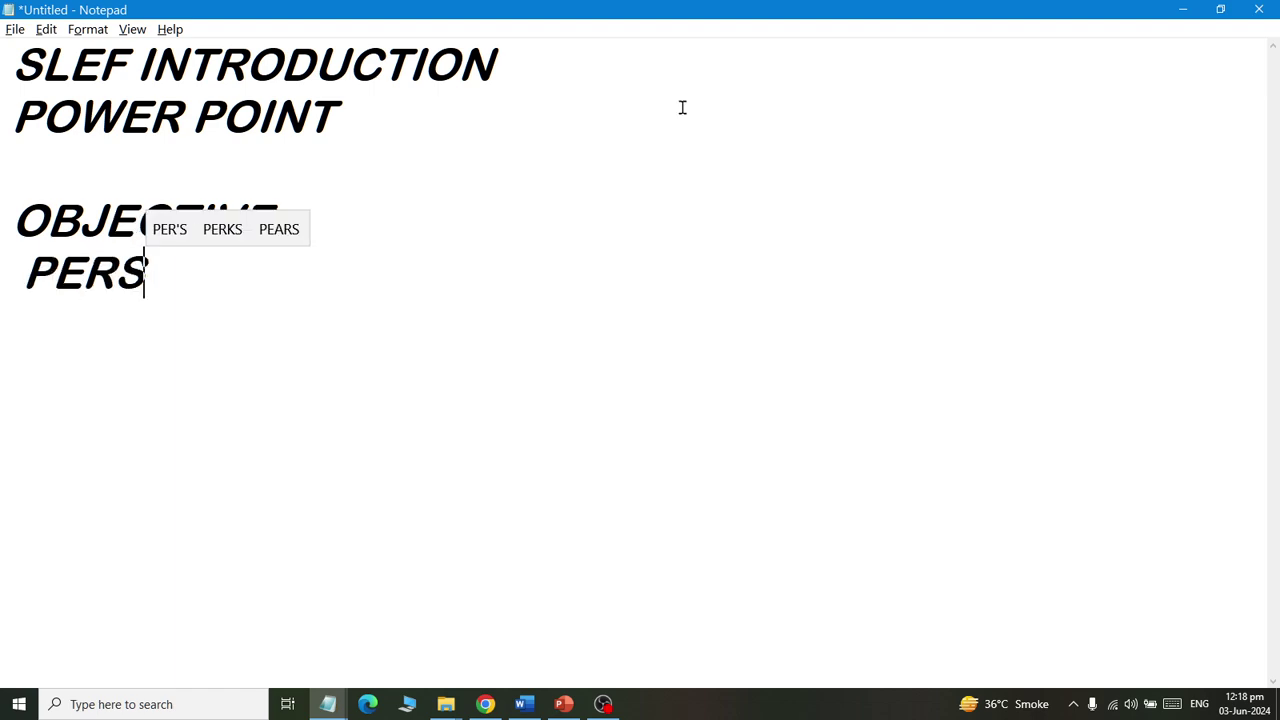
text(ONAL INFORMATION)
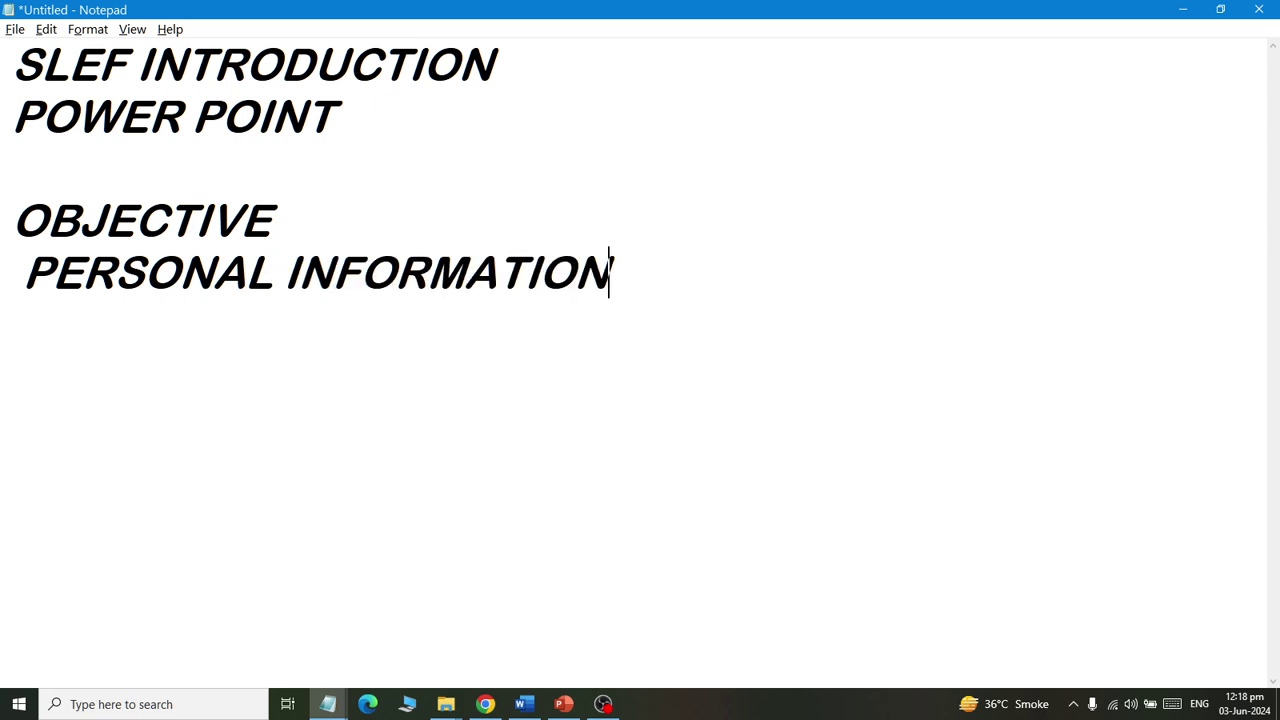
key(Return)
key(Up)
key(Up)
key(Return)
key(Return)
key(Up)
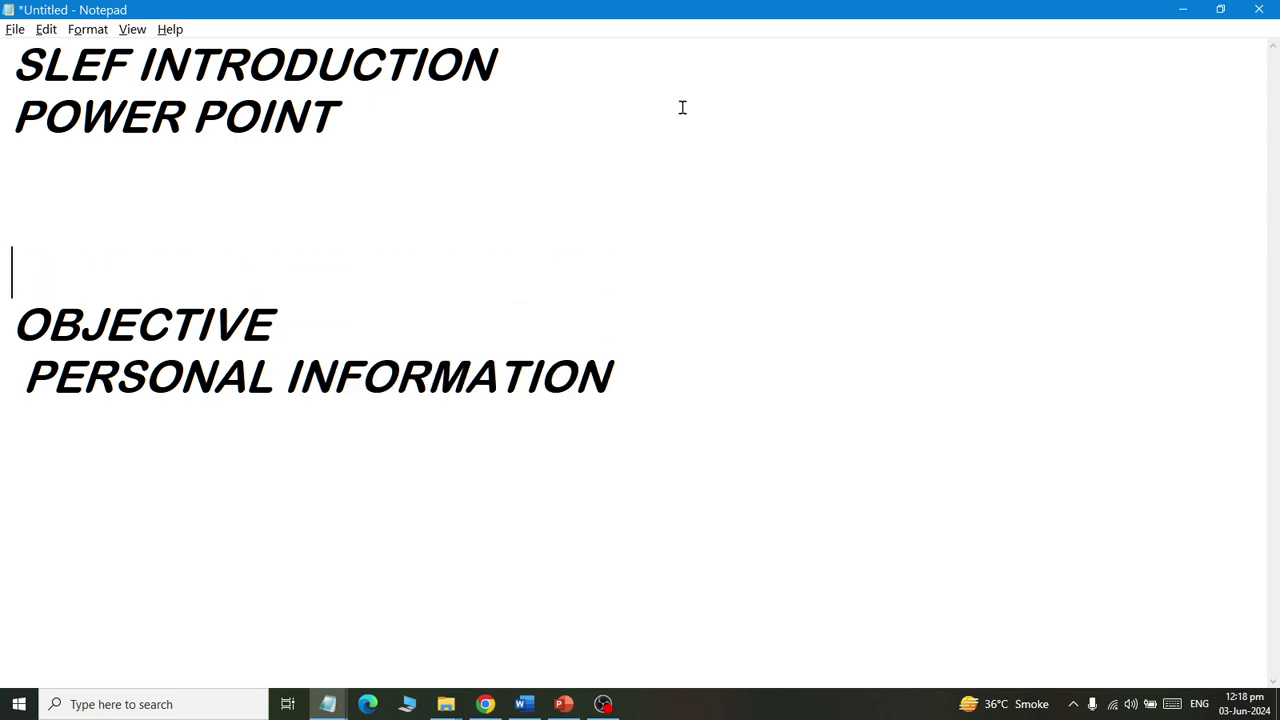
key(Up)
Fill the blank lines above OBJECTIVE with TITLE and CONTACT
text(TITLE)
key(Return)
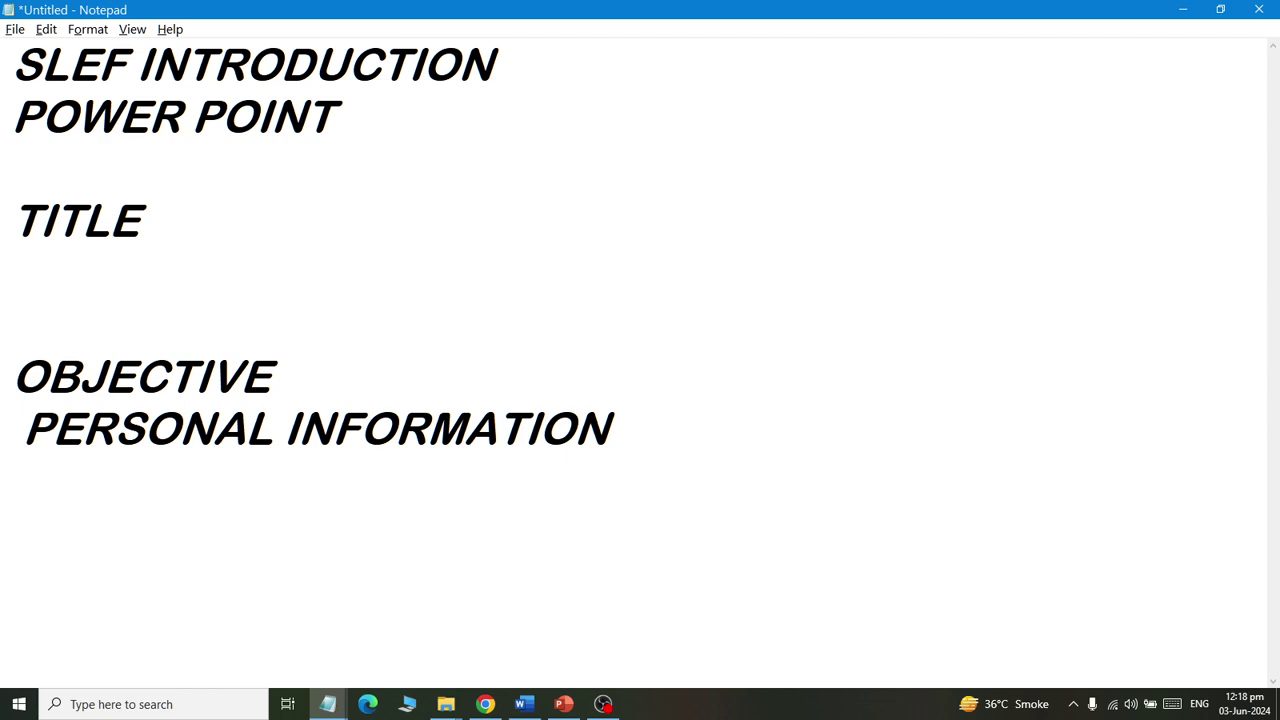
text(CONTACT)
key(Return)
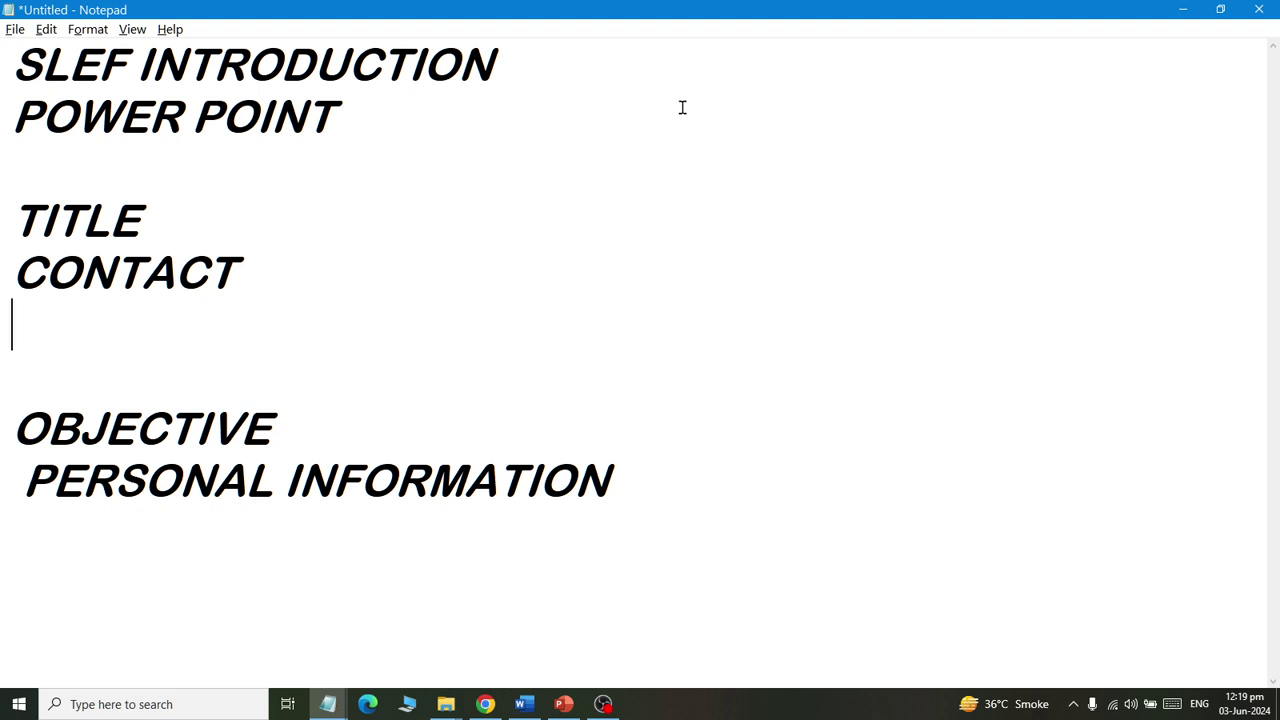
key(Down)
key(Down)
Add EDUCATIONAL QUALIFICATIONS and TECHINICAL SKILLS headings below PERSONAL INFORMATION
key(Return)
text(EDUCA)
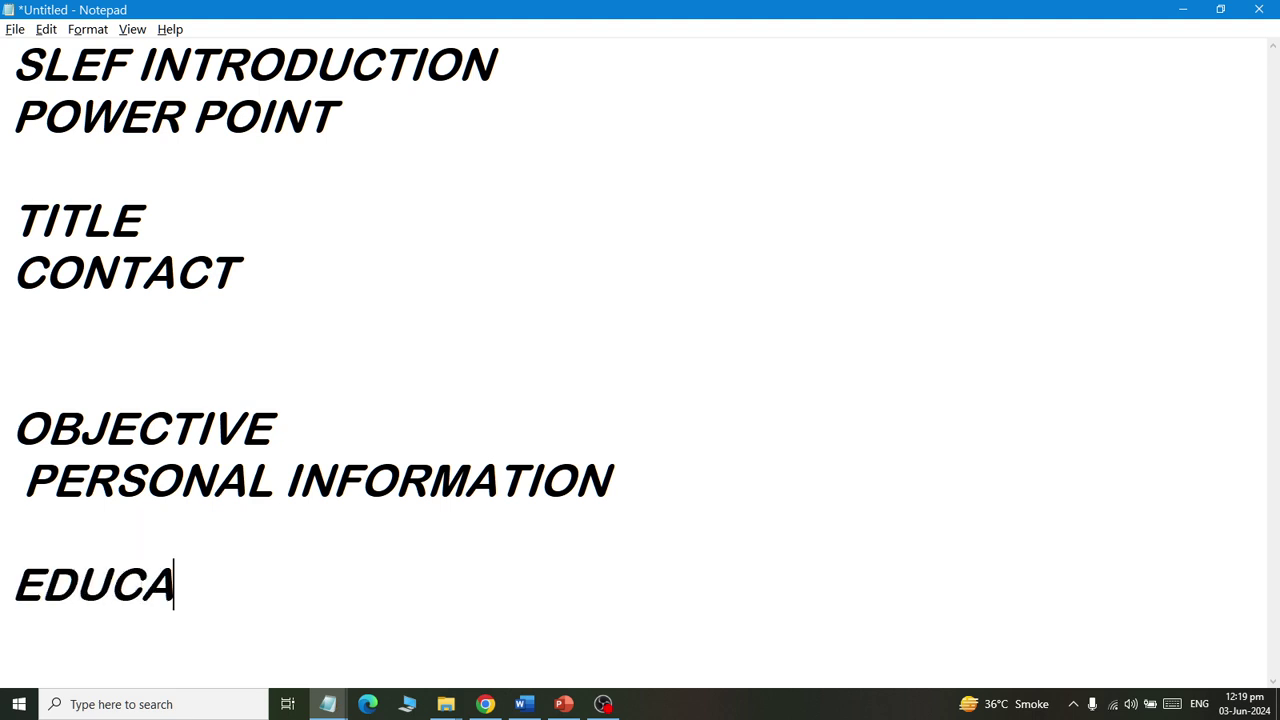
text(TIONAL QUQ)
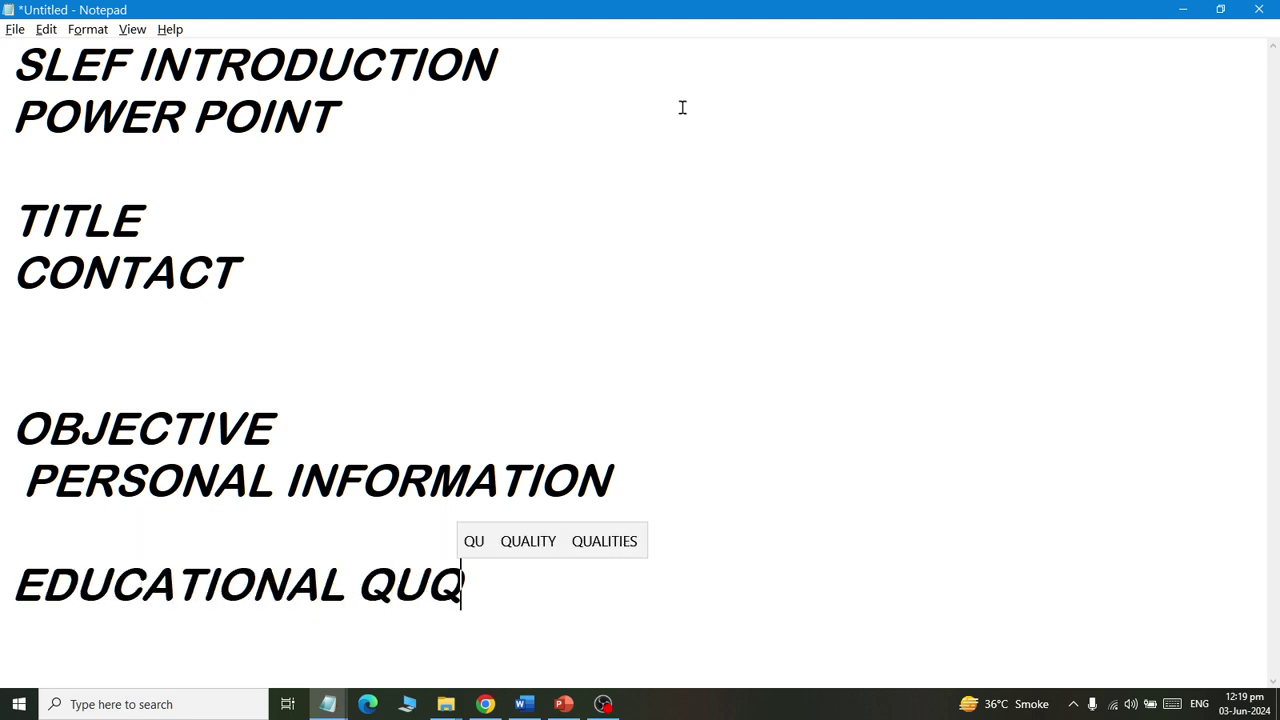
key(BackSpace)
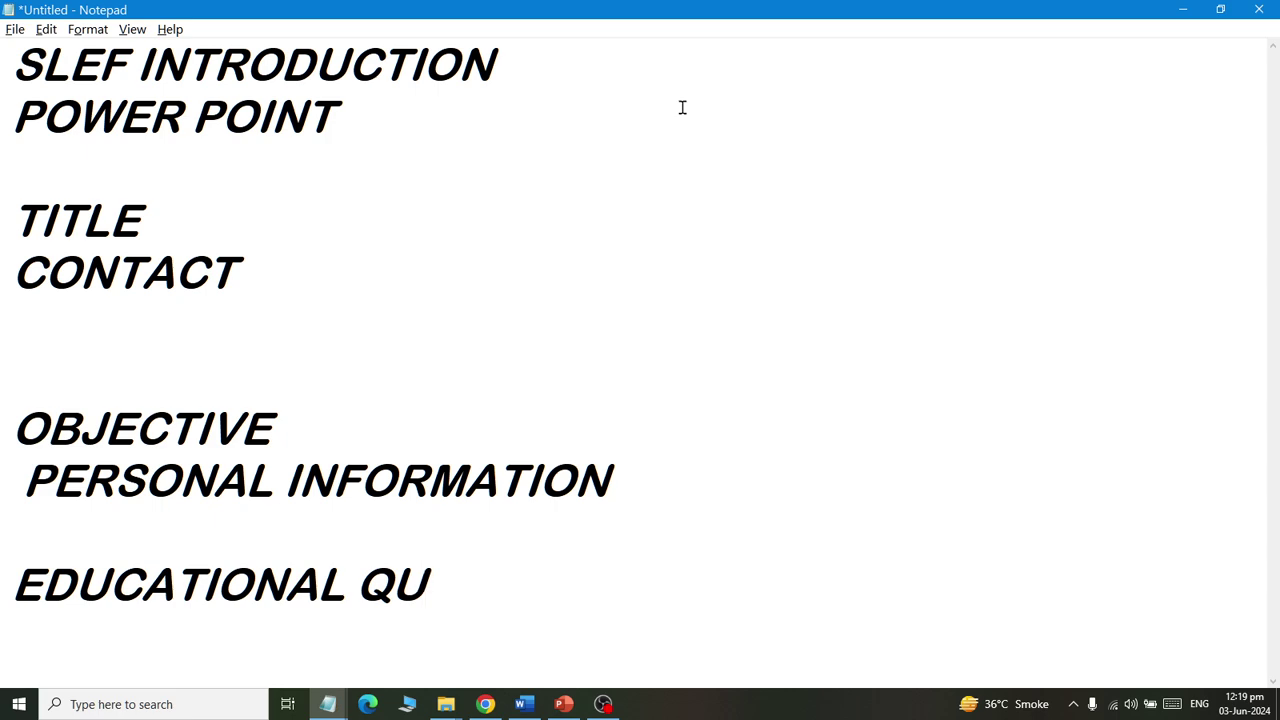
text(,)
text(A)
key(BackSpace)
key(BackSpace)
text(ALIFICAT)
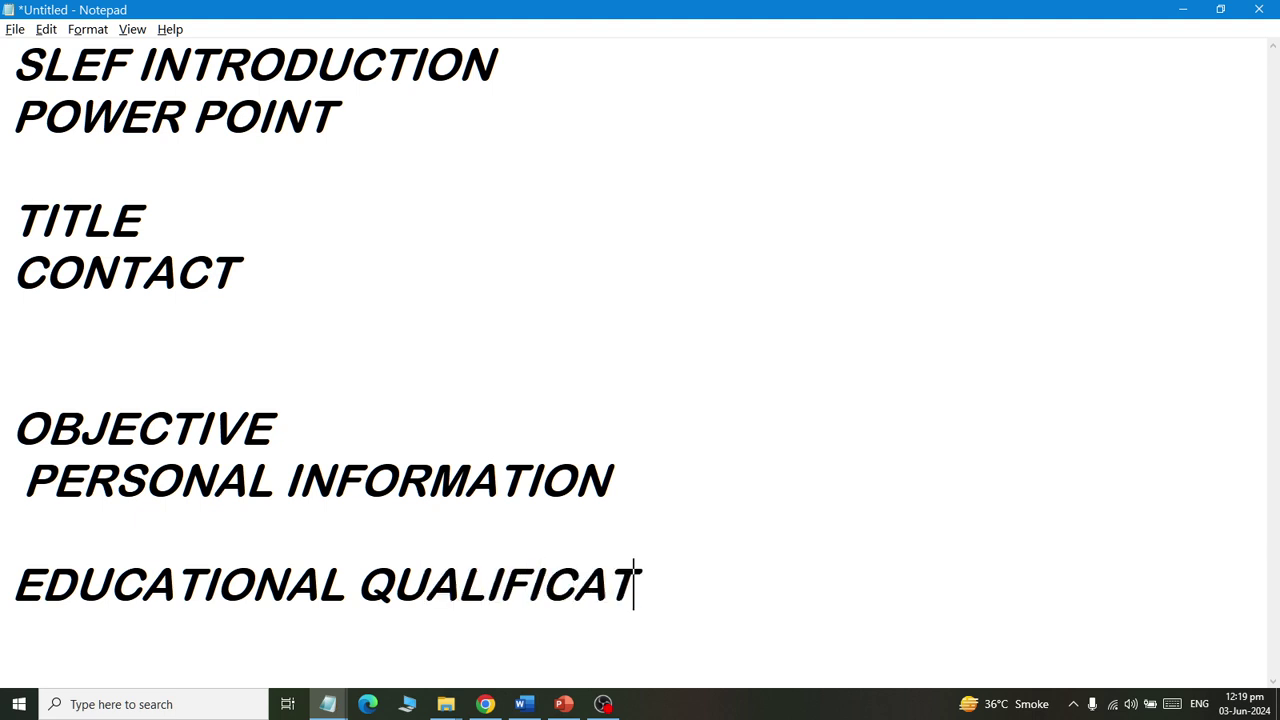
text(IONS)
key(Return)
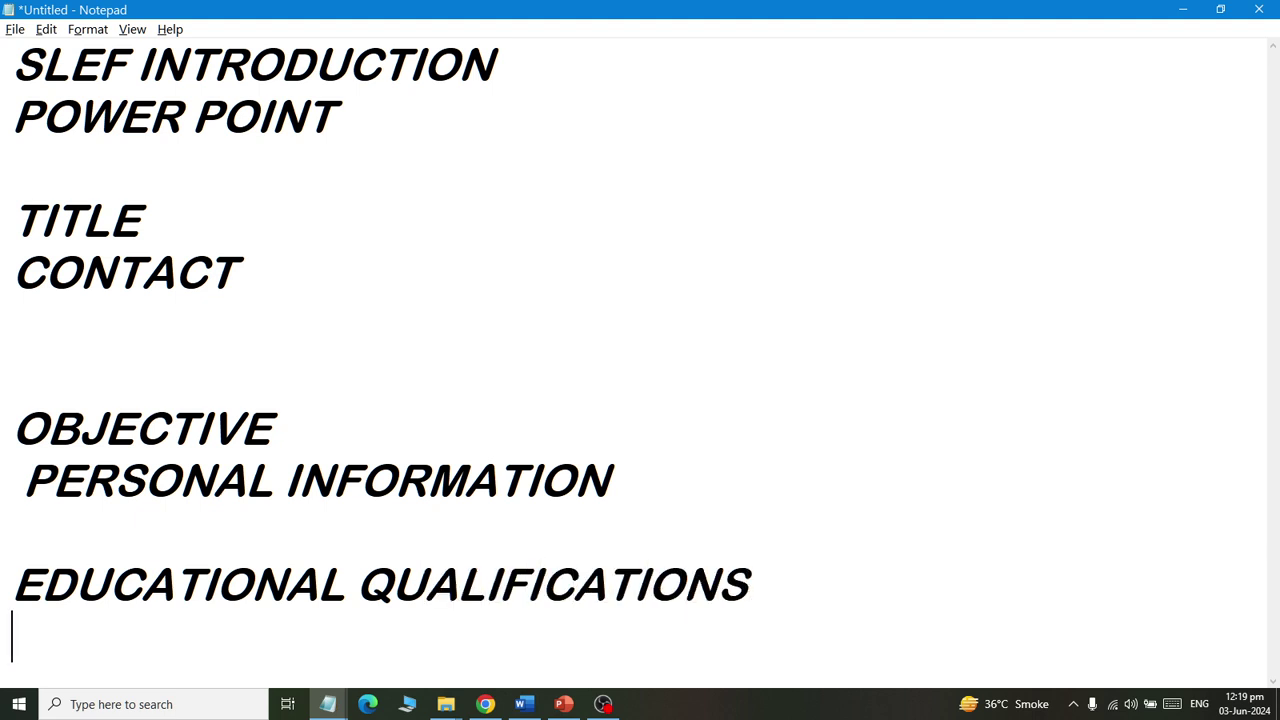
text(TE)
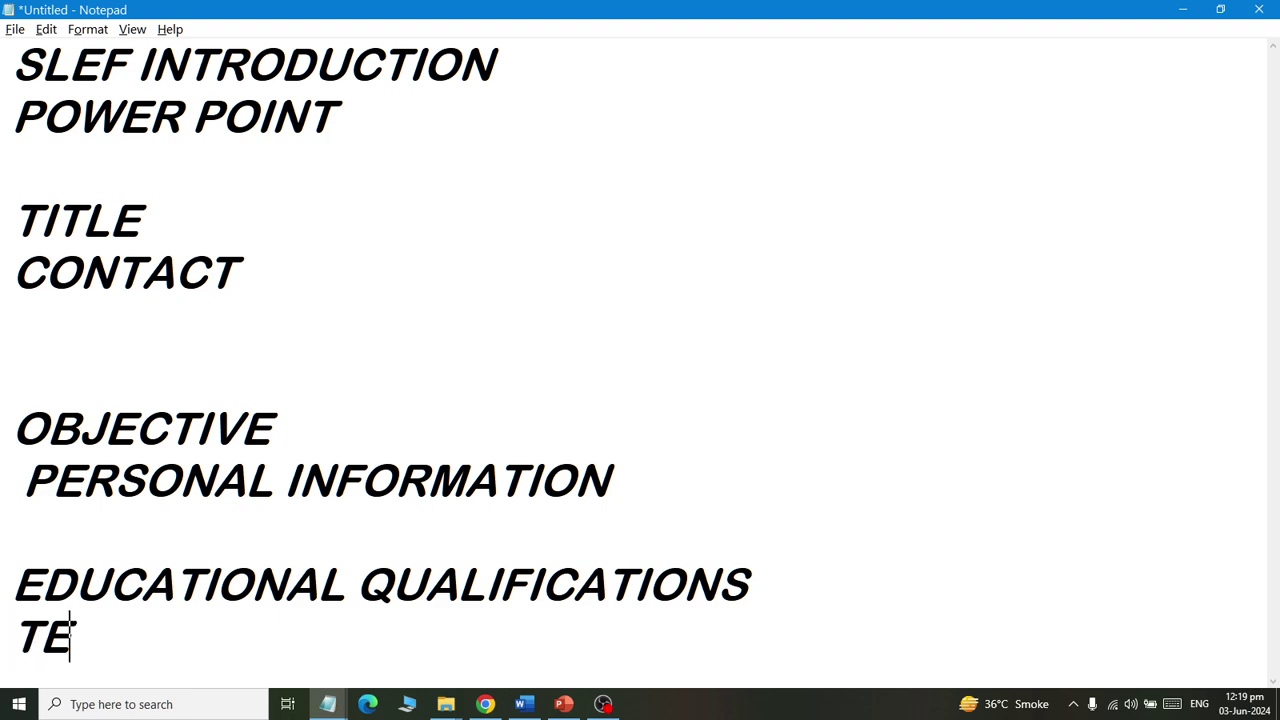
text(CHINCI)
key(BackSpace)
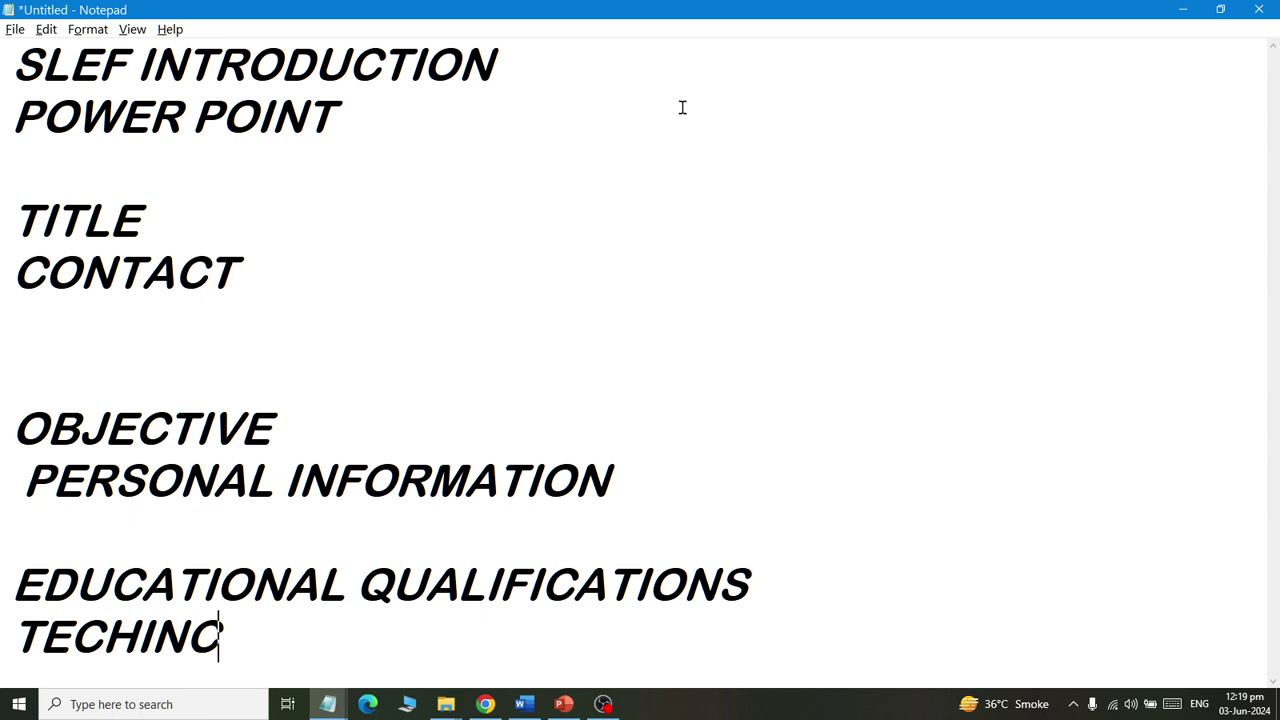
key(BackSpace)
text(ICAL E)
key(BackSpace)
text(SK)
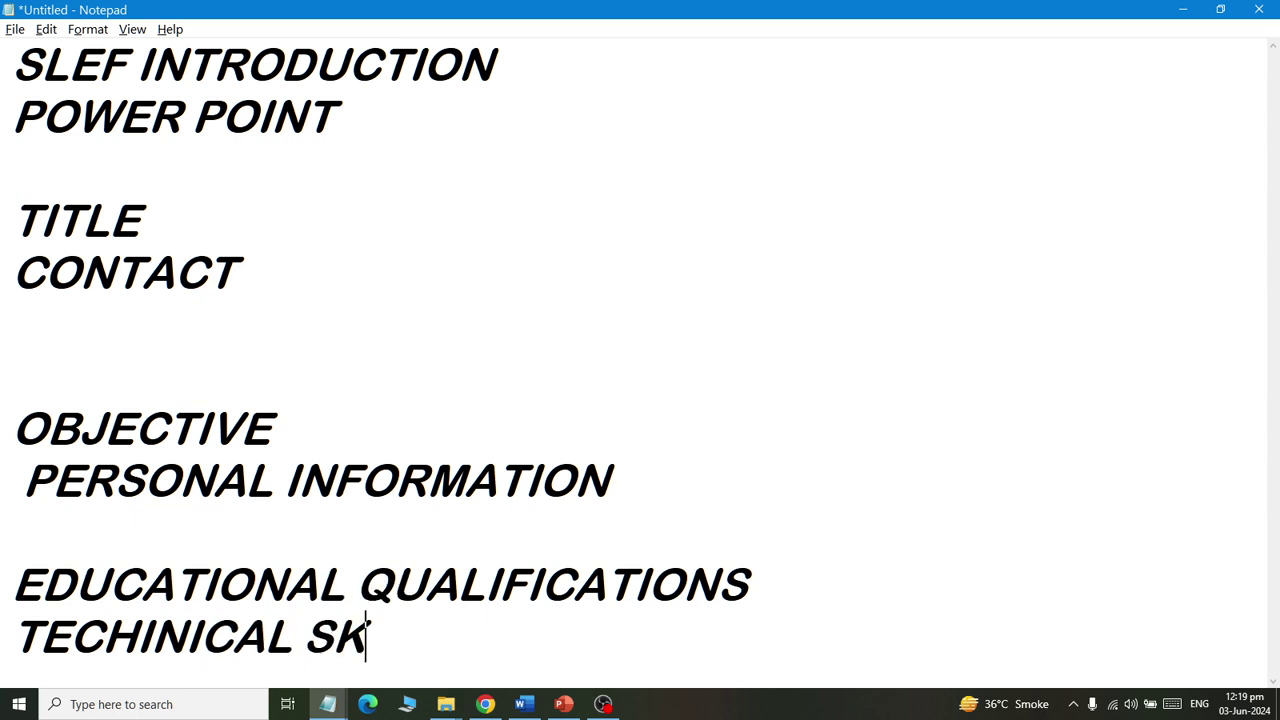
text(ILLS)
key(Return)
Add EXPERIENCES, COMMUNICATIONS SKILLS and REFERENCE headings, each on its own line
text(EXPERIENC)
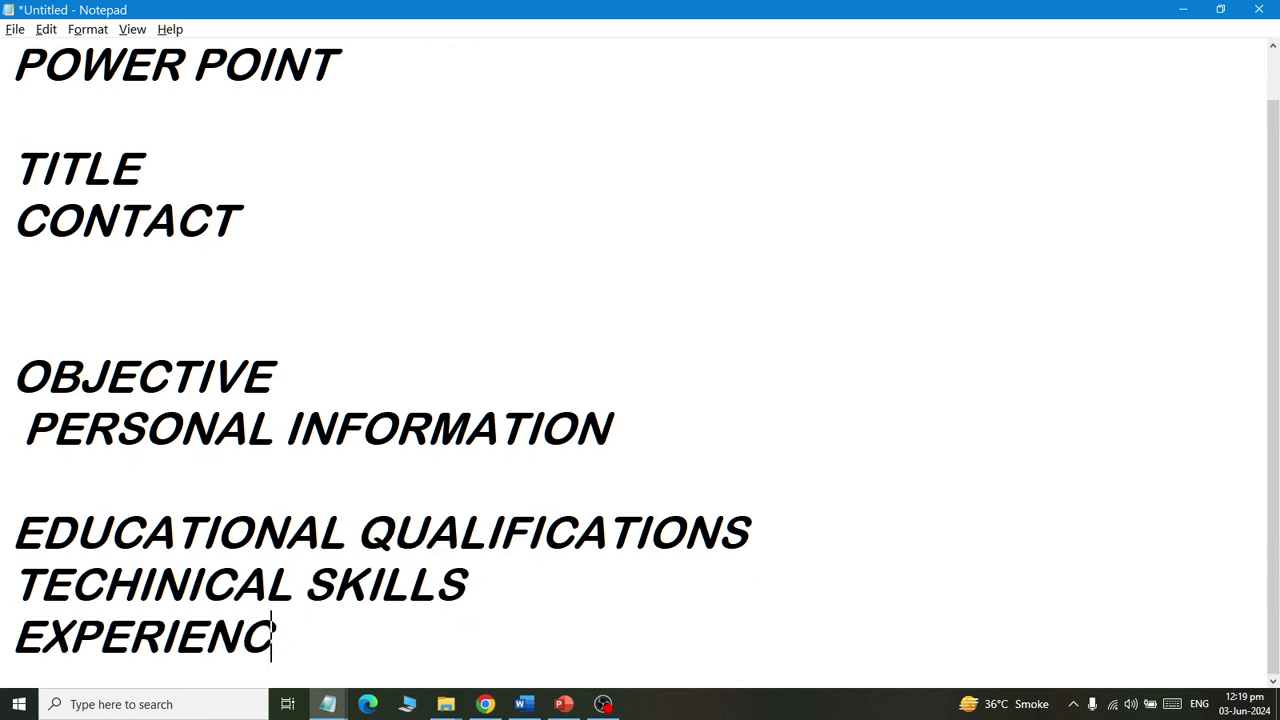
text(ES)
key(Return)
text(CO)
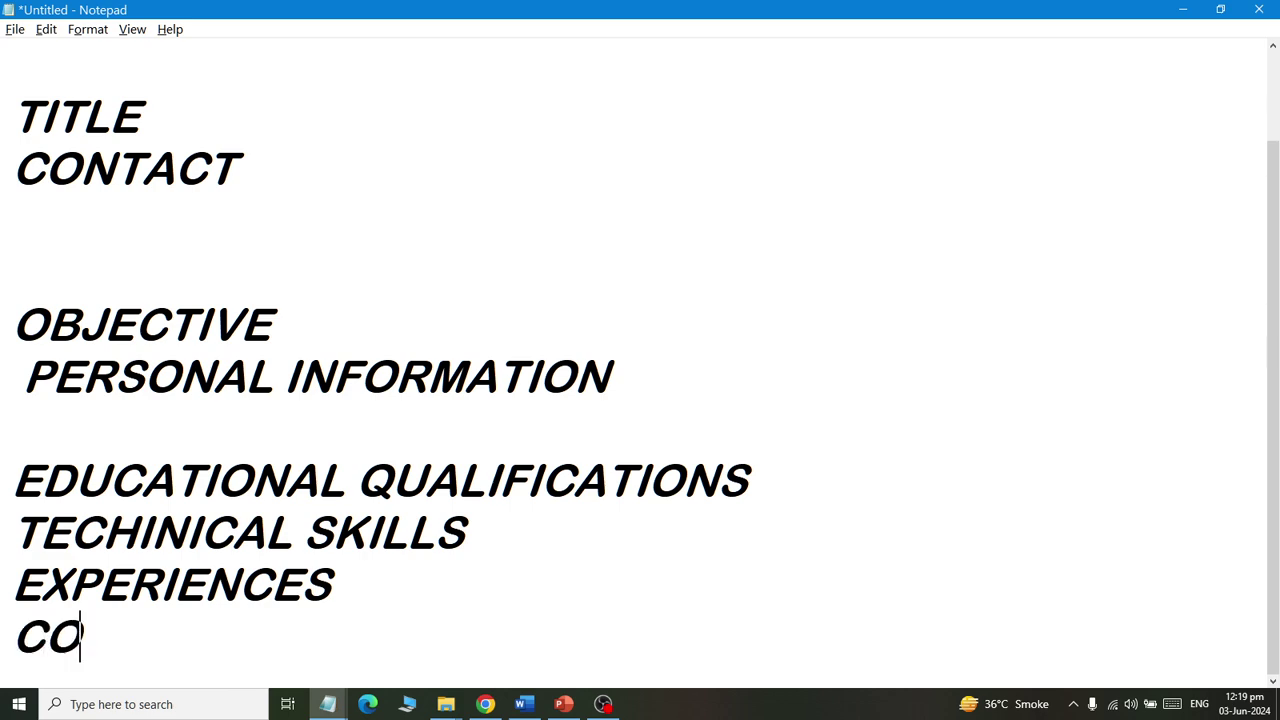
text(MMUNIC)
key(BackSpace)
key(BackSpace)
key(BackSpace)
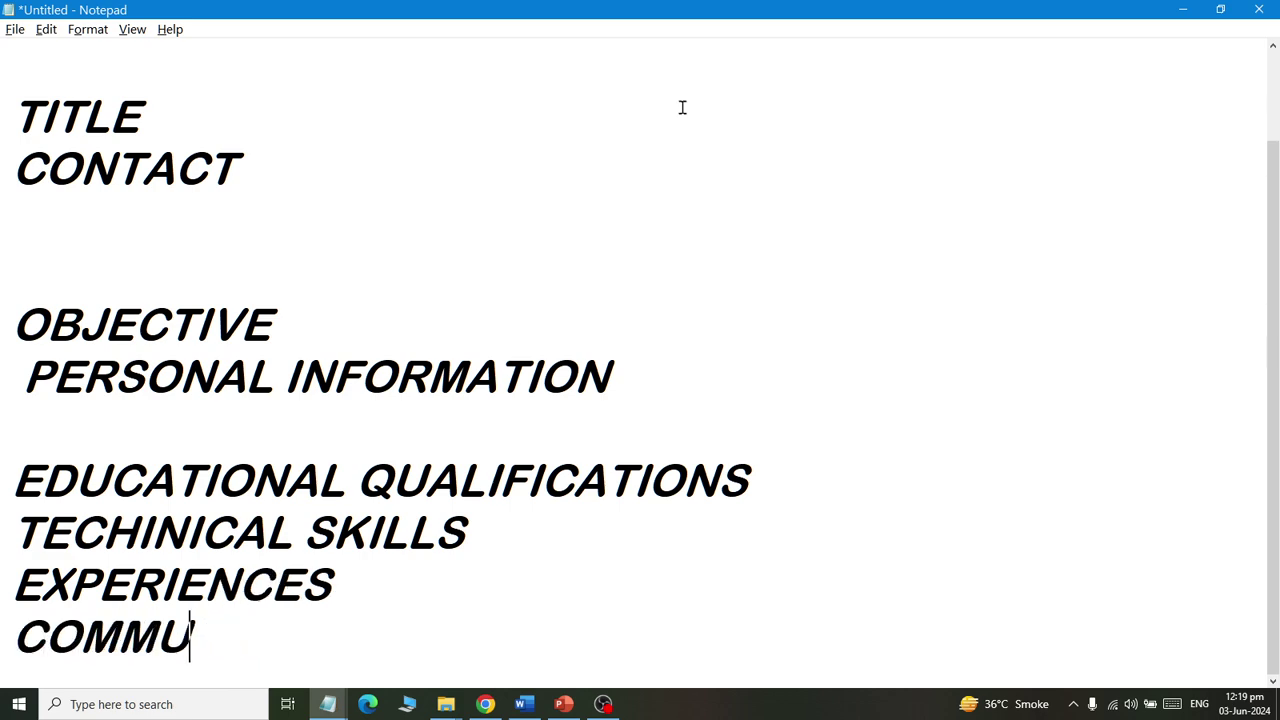
text(NICATIONS)
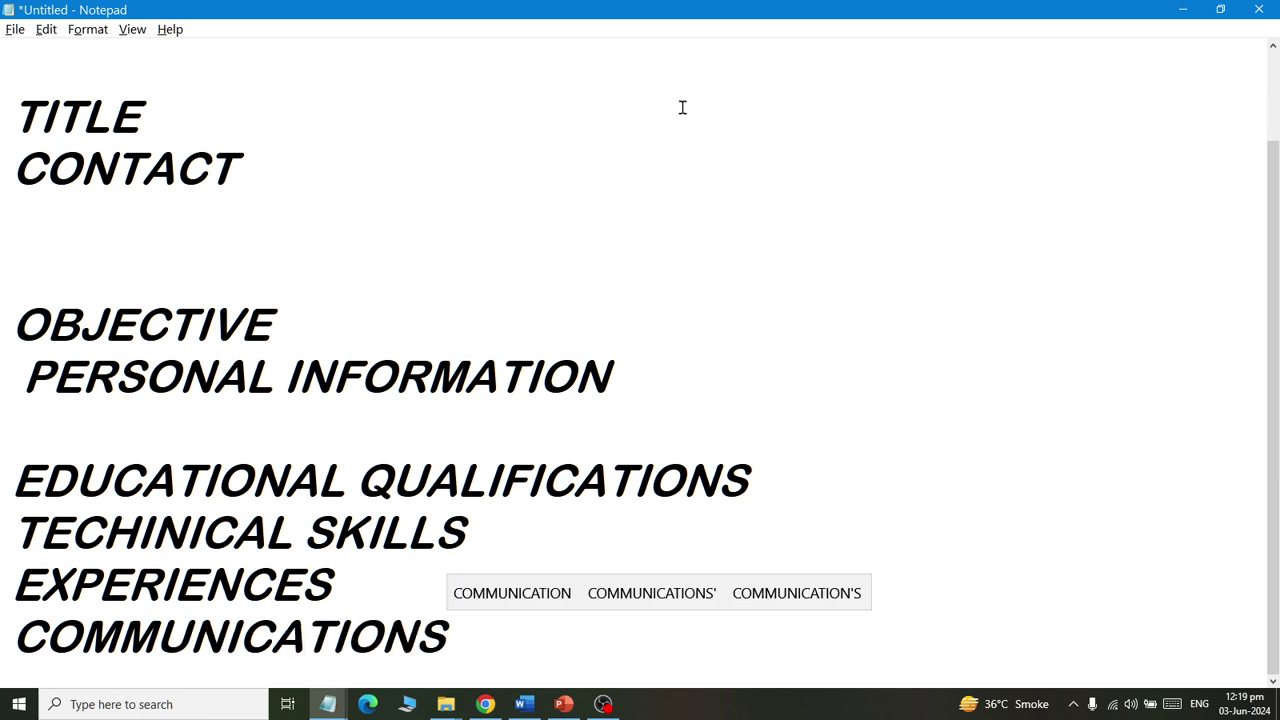
text( SK)
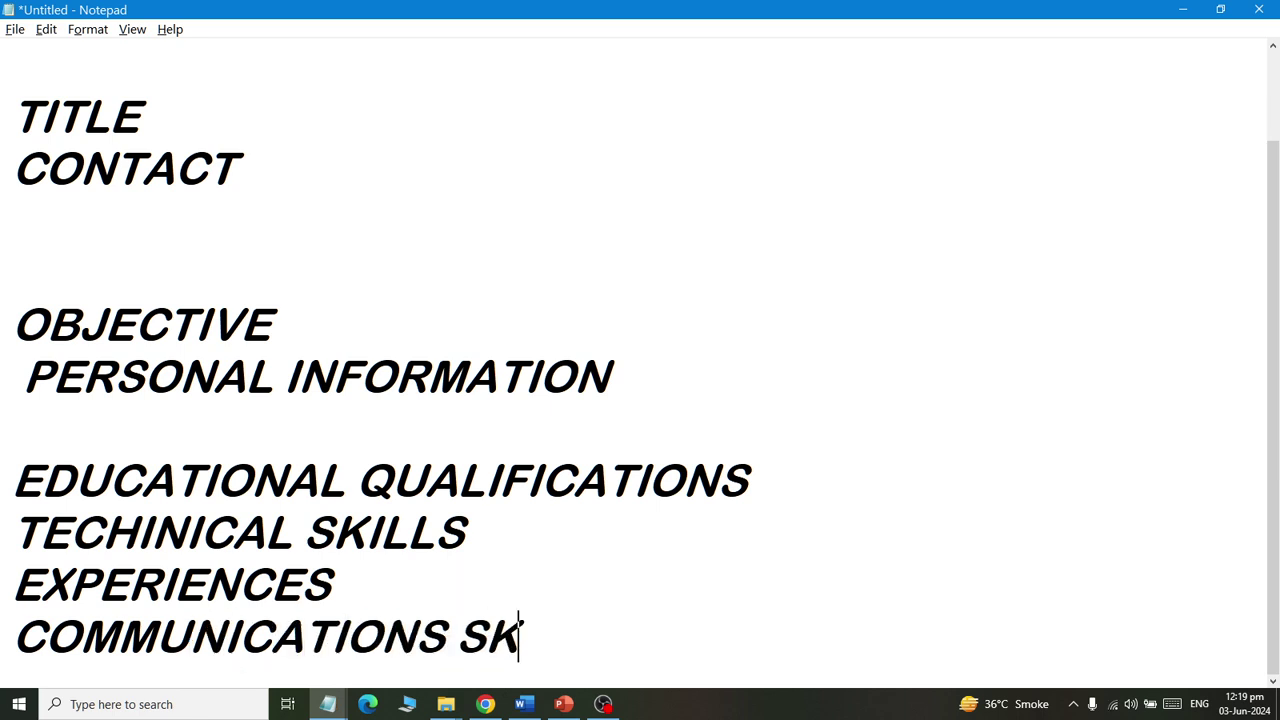
text(ILLS)
key(Return)
text(REFERE)
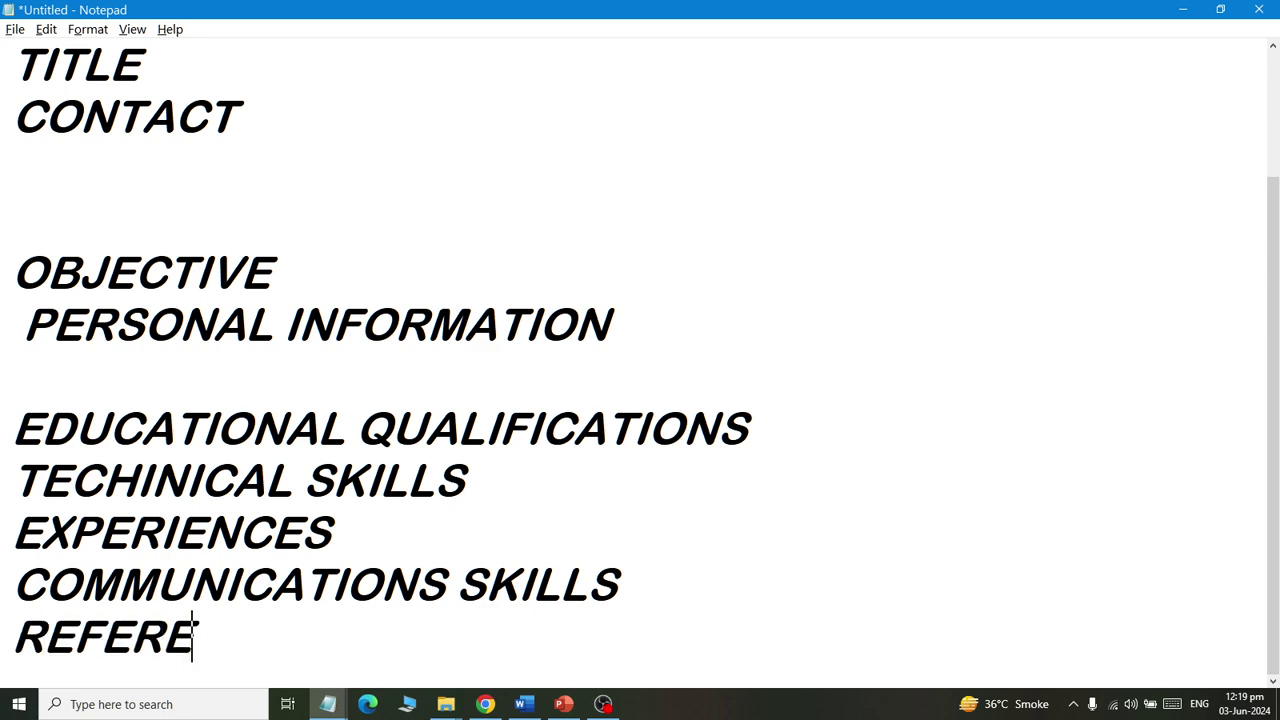
text(NCE)
key(Return)
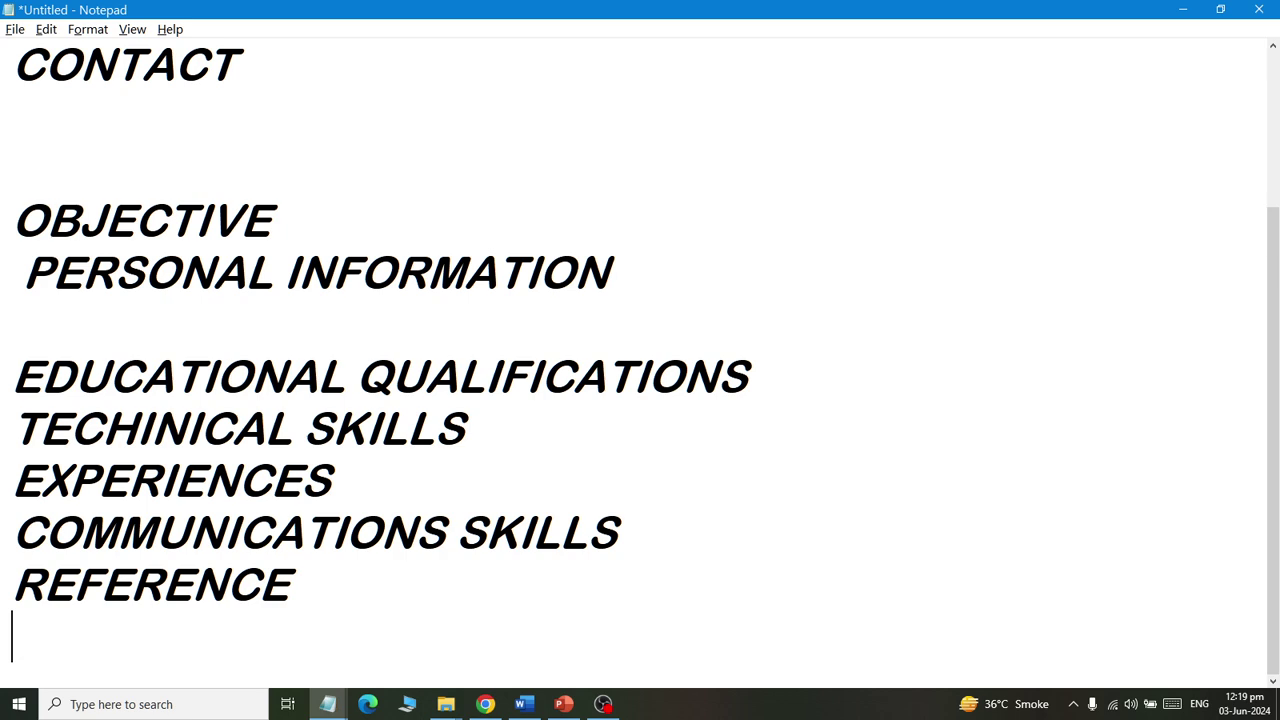
scroll(599, 40, up, 2)
Minimize OBS so Notepad shows the outline from SLEF INTRODUCTION POWER POINT down to REFERENCE
drag(49, 80, 704, 75)
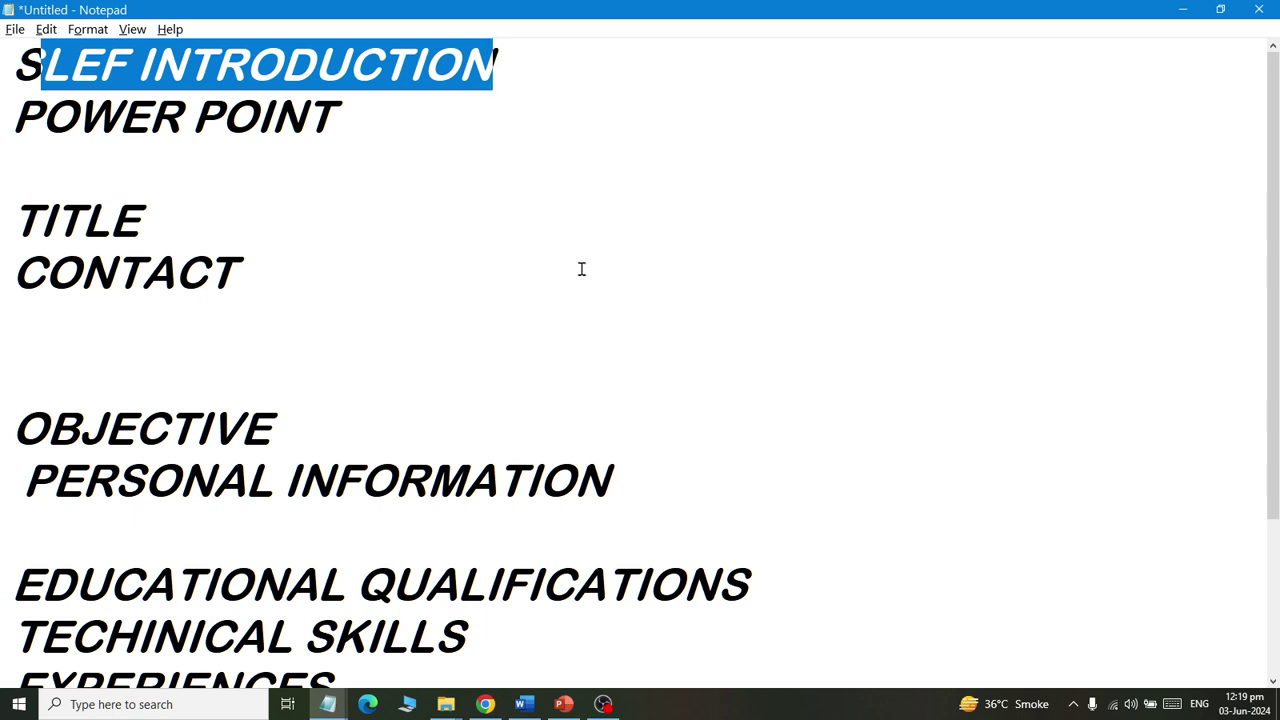
scroll(583, 266, down, 2)
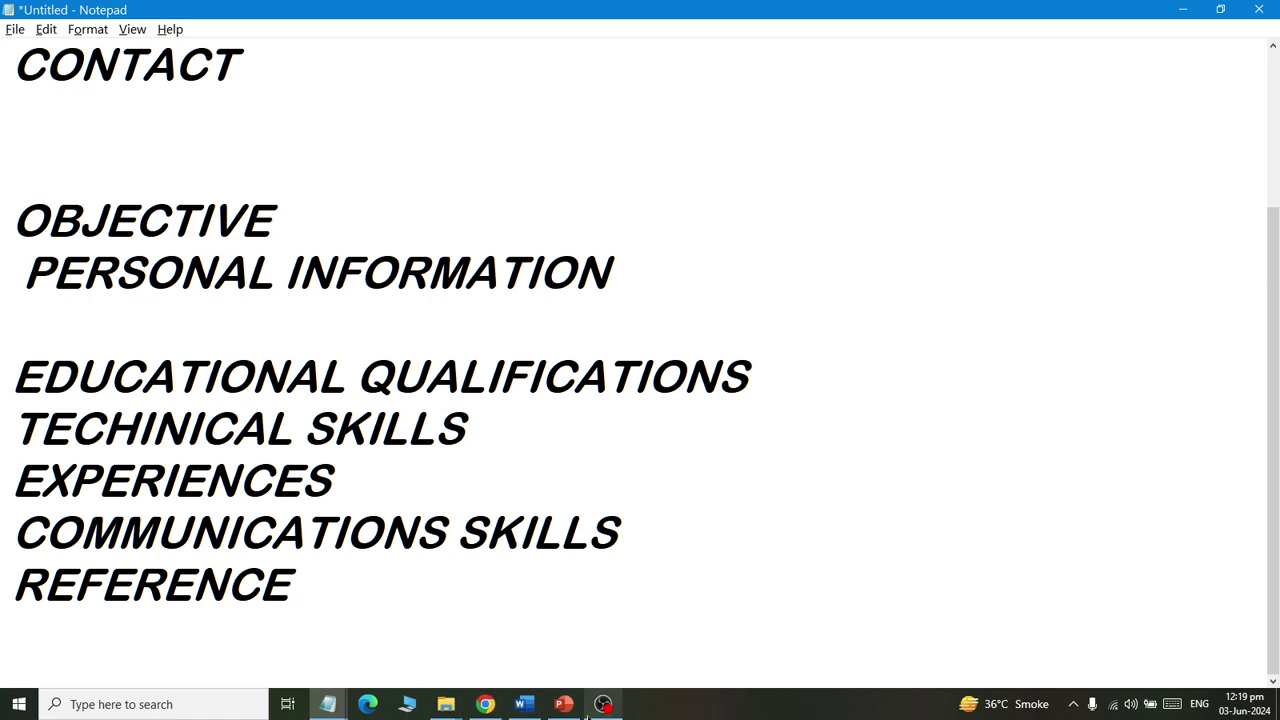
mouse_move(603, 704)
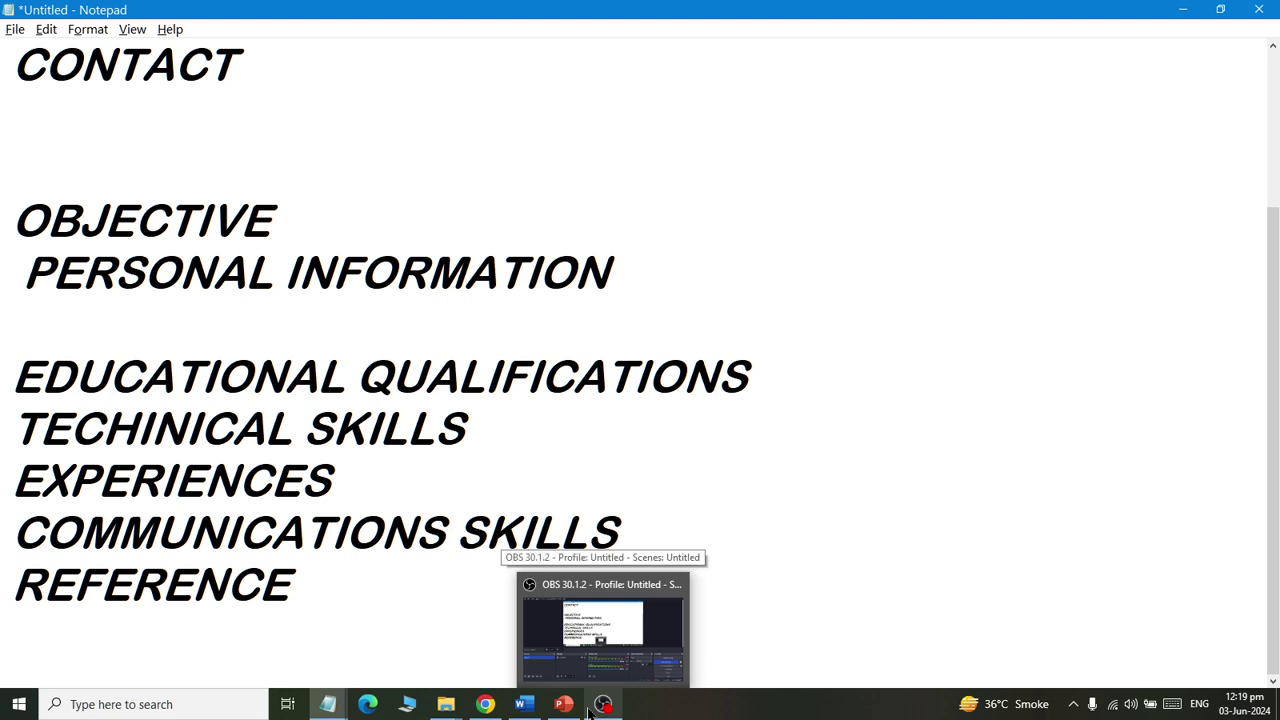
click(598, 700)
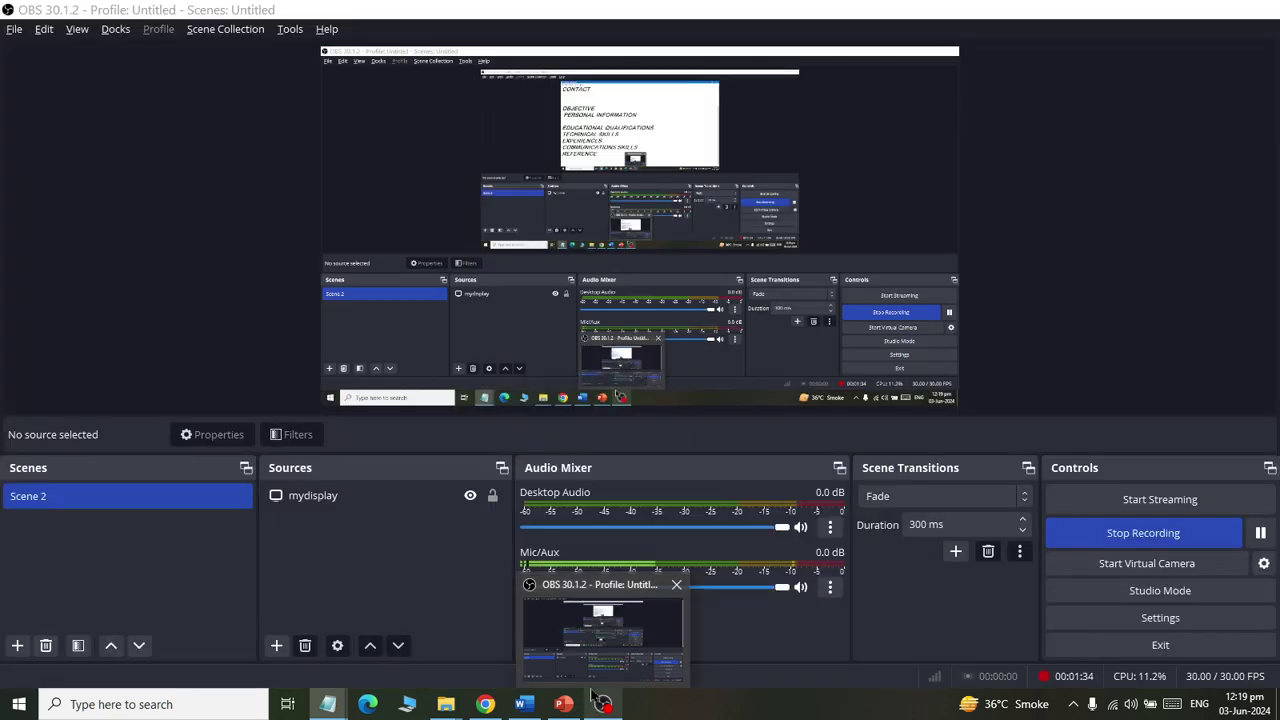
click(595, 697)
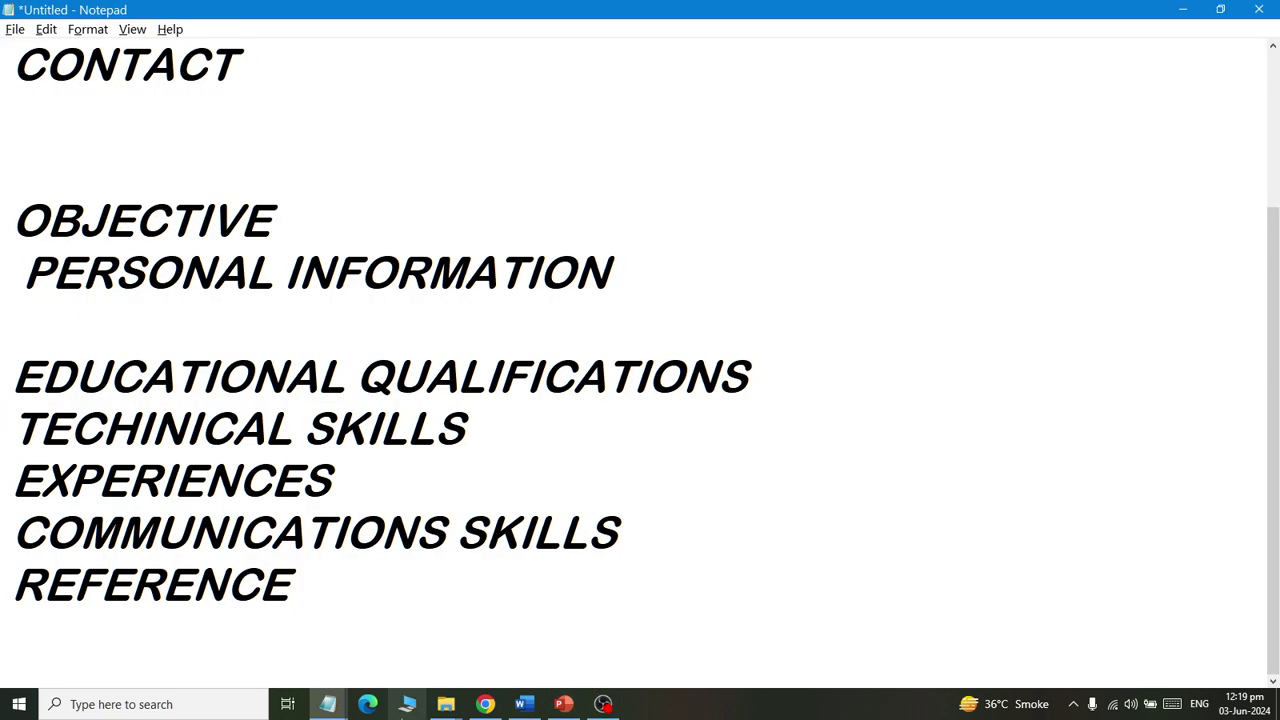
Clear the windows to the desktop and launch a new Chrome window with a chosen profile
click(484, 704)
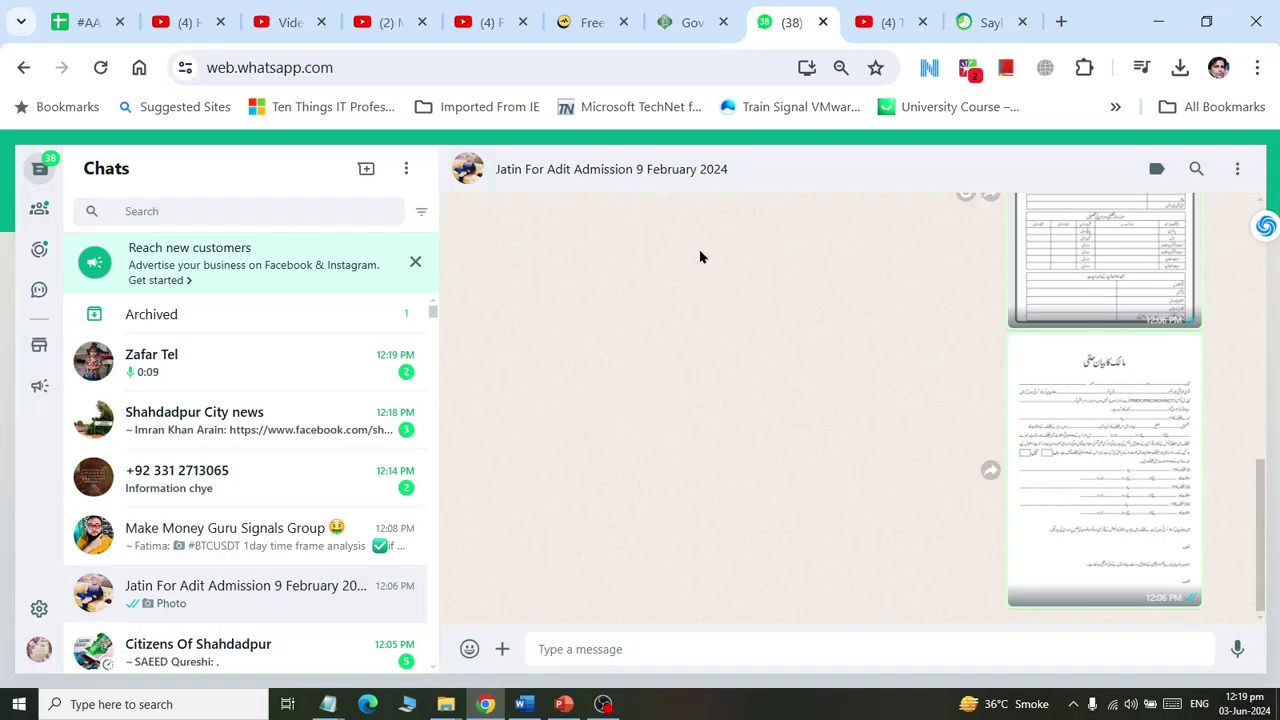
click(485, 704)
click(1181, 8)
click(1179, 8)
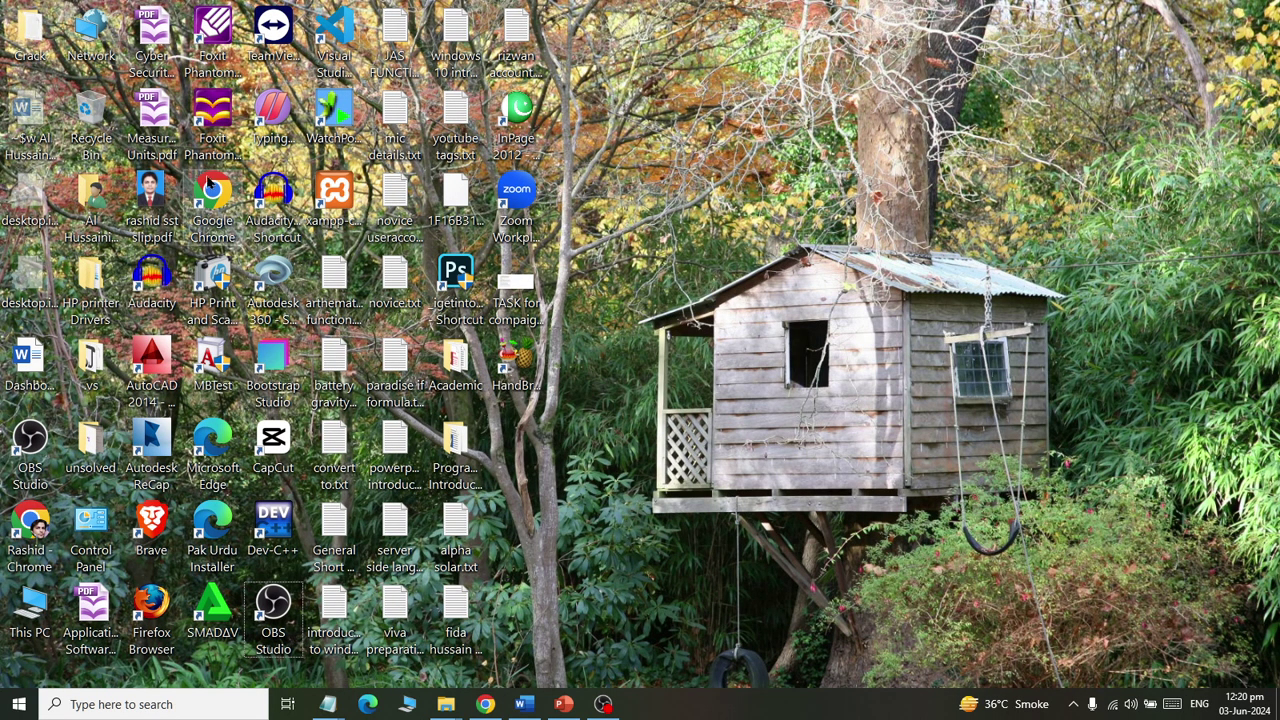
double_click(226, 197)
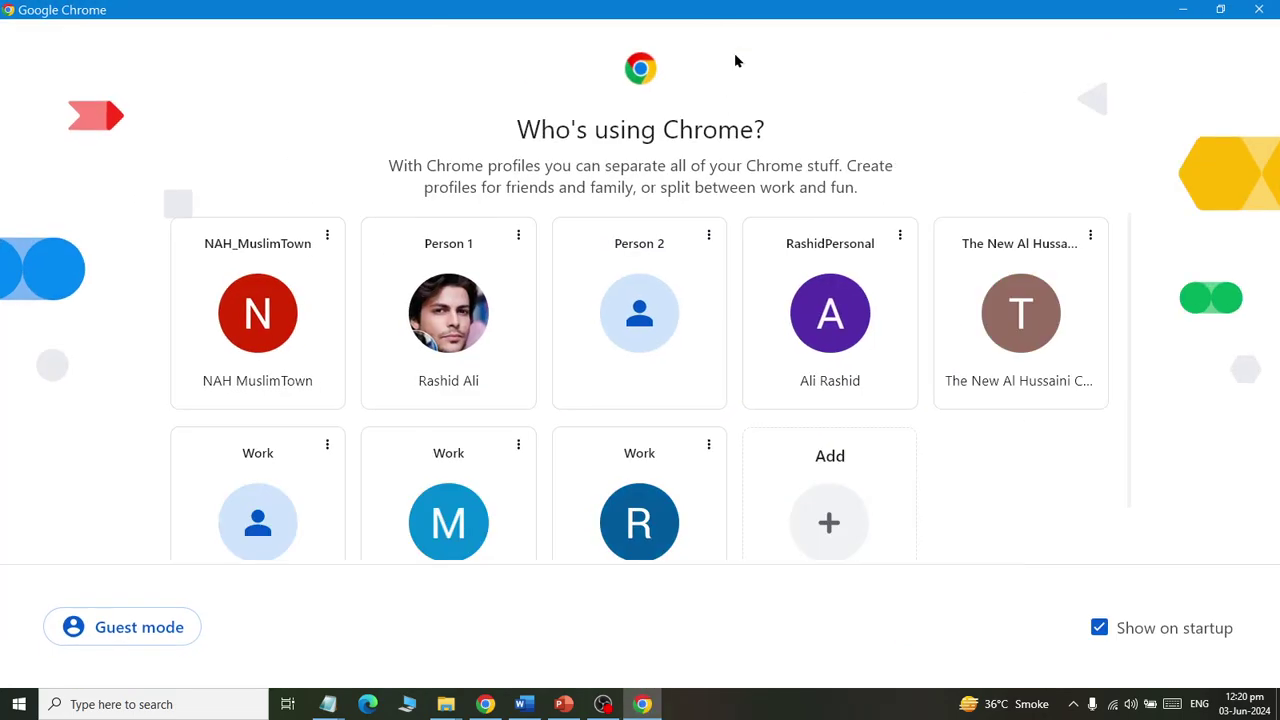
click(812, 311)
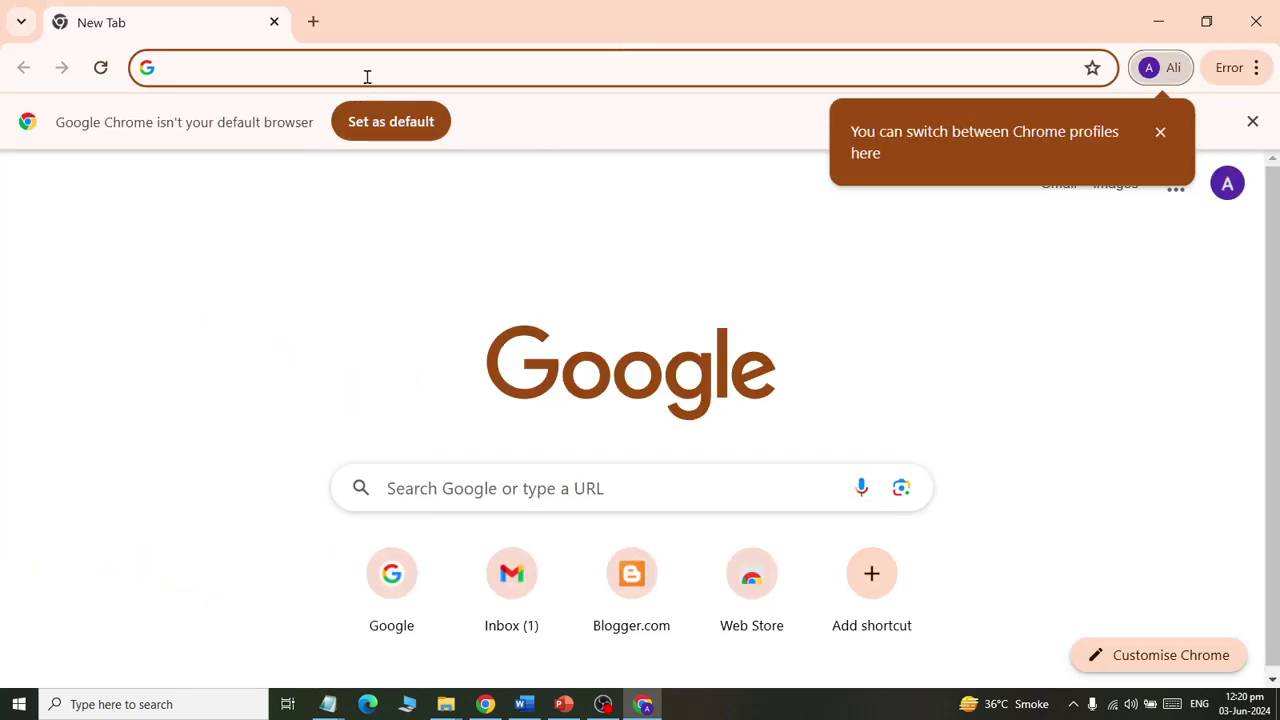
Search for chatgpt in the new Chrome window
text(CHA)
key(Down)
key(Down)
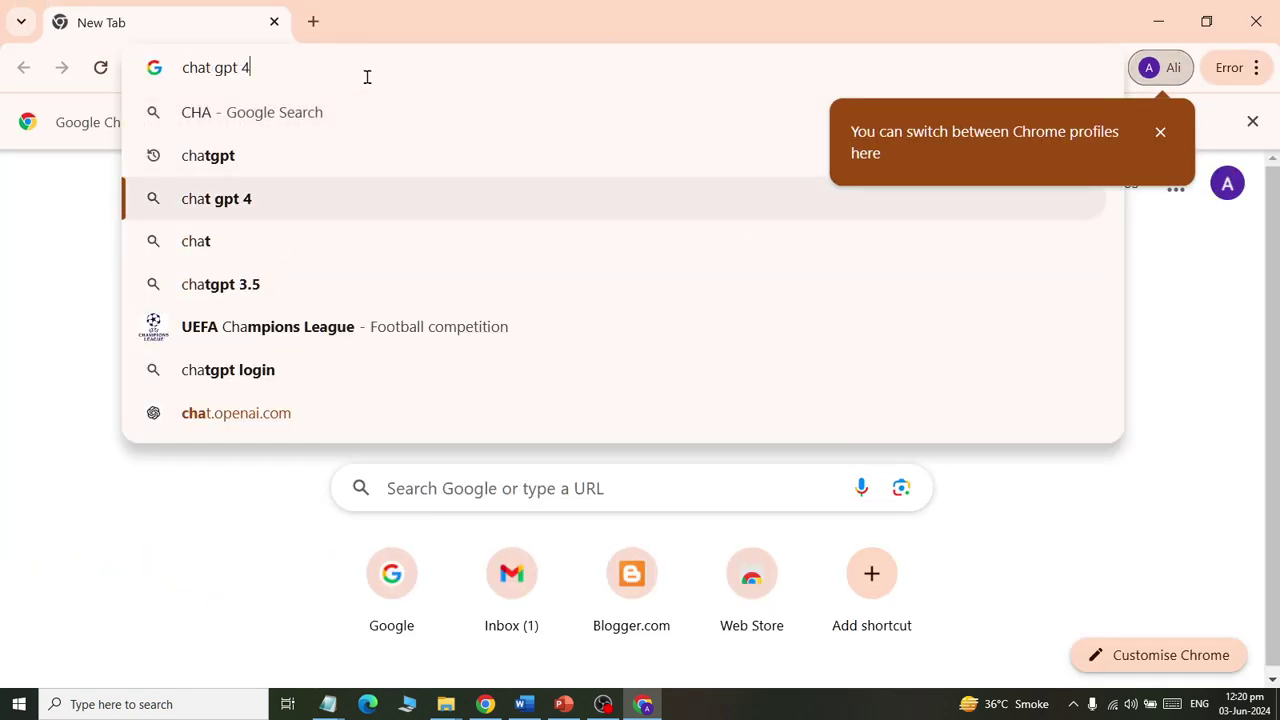
key(Up)
key(Return)
Search GOOGLE BARD in a second tab and open the Gemini result
click(313, 21)
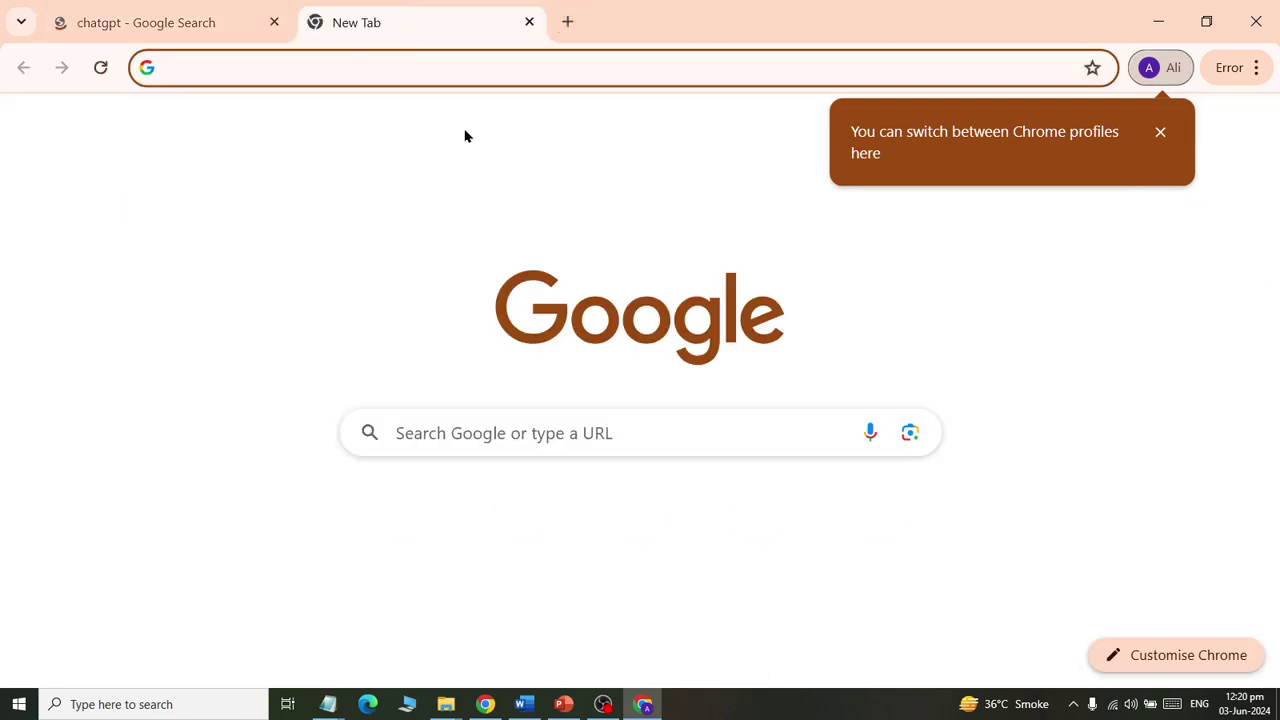
text(GOO)
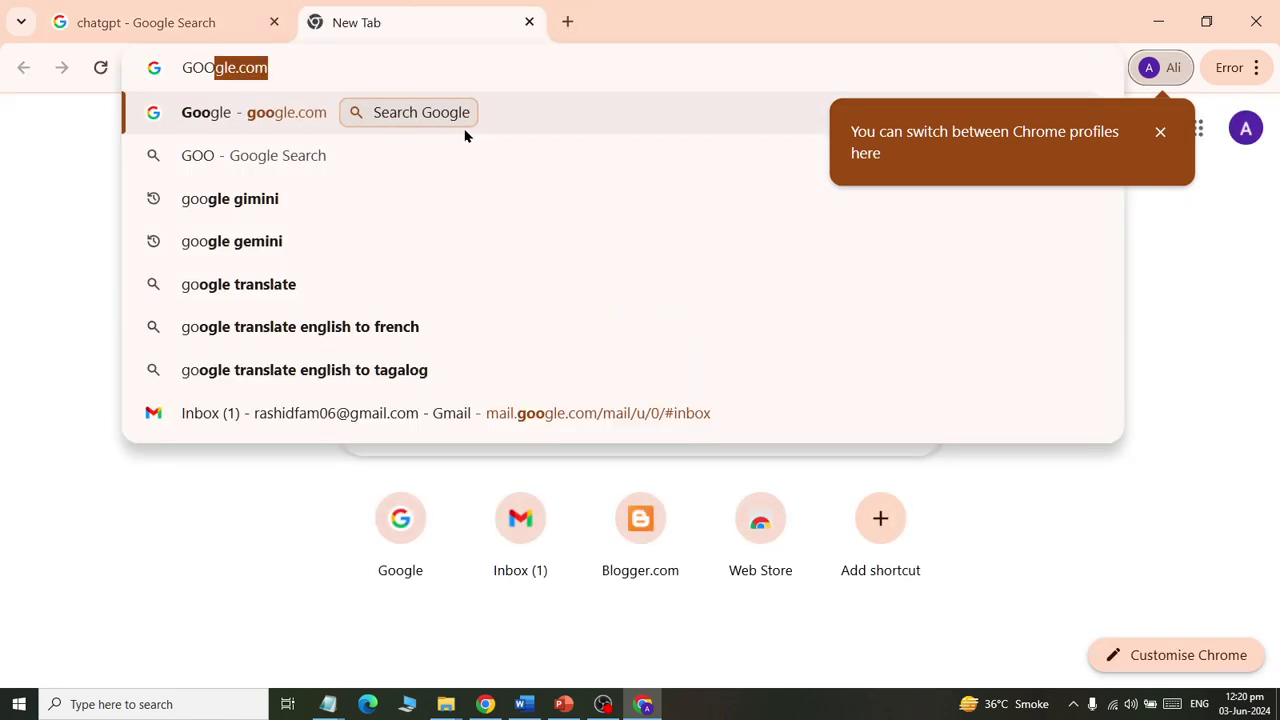
text(GLE BARD)
key(Return)
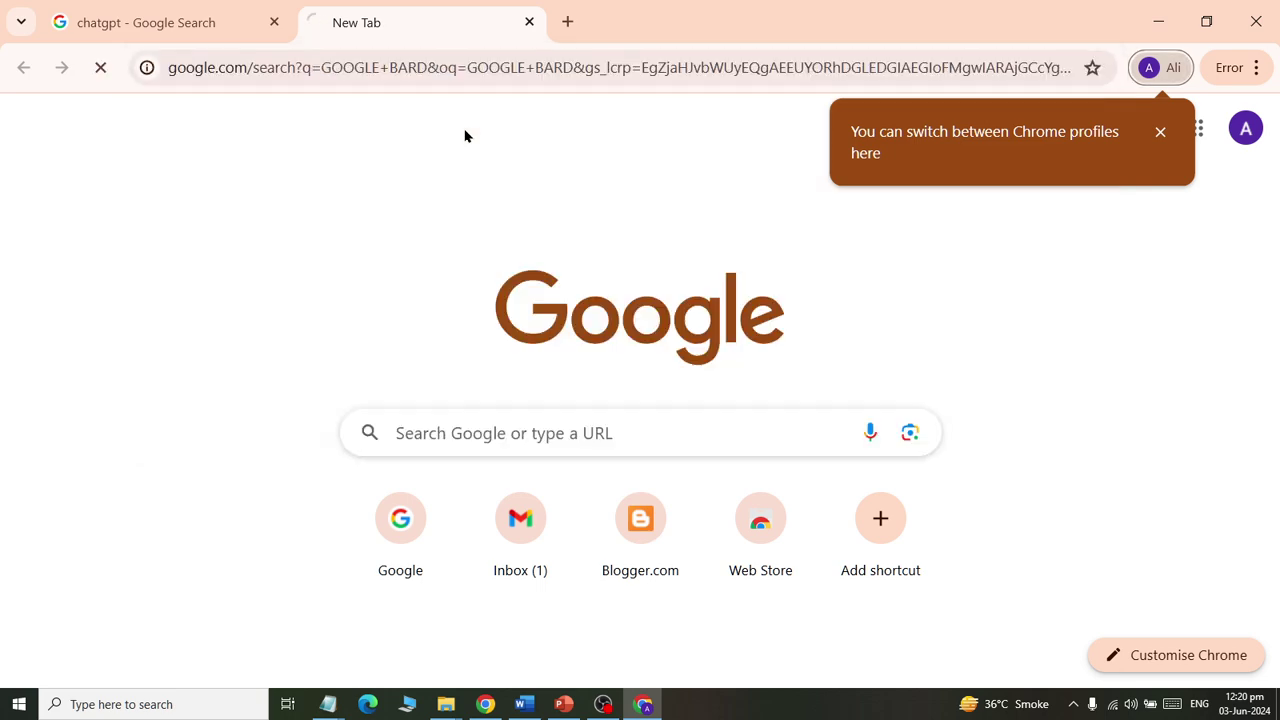
click(247, 397)
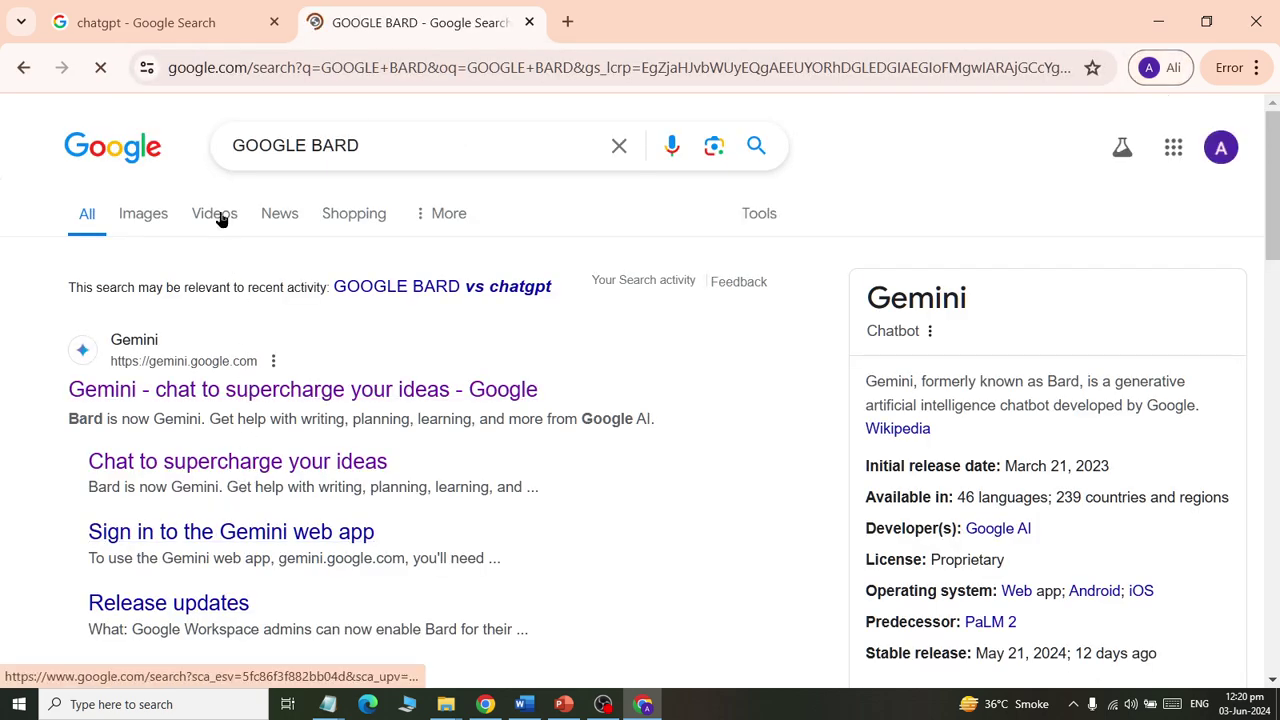
Open ChatGPT's log-in page from the chatgpt results, then return to the Gemini tab
click(171, 23)
click(402, 12)
click(86, 20)
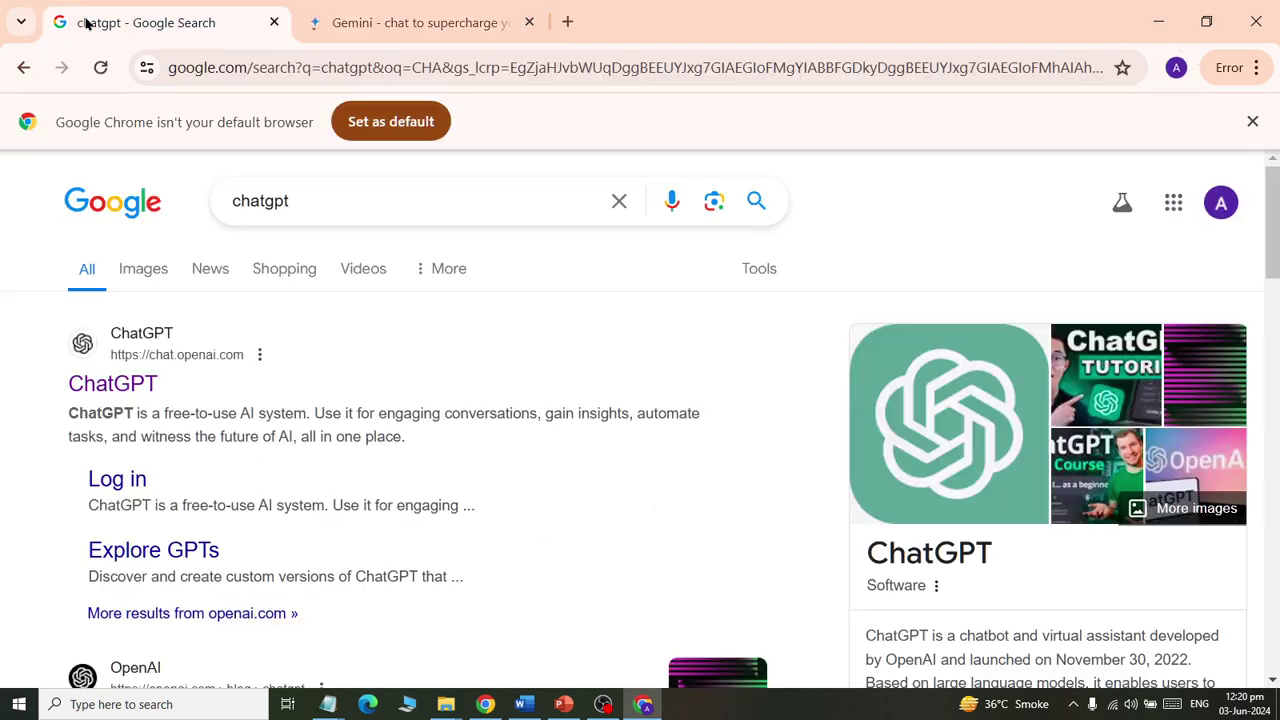
click(117, 482)
click(352, 8)
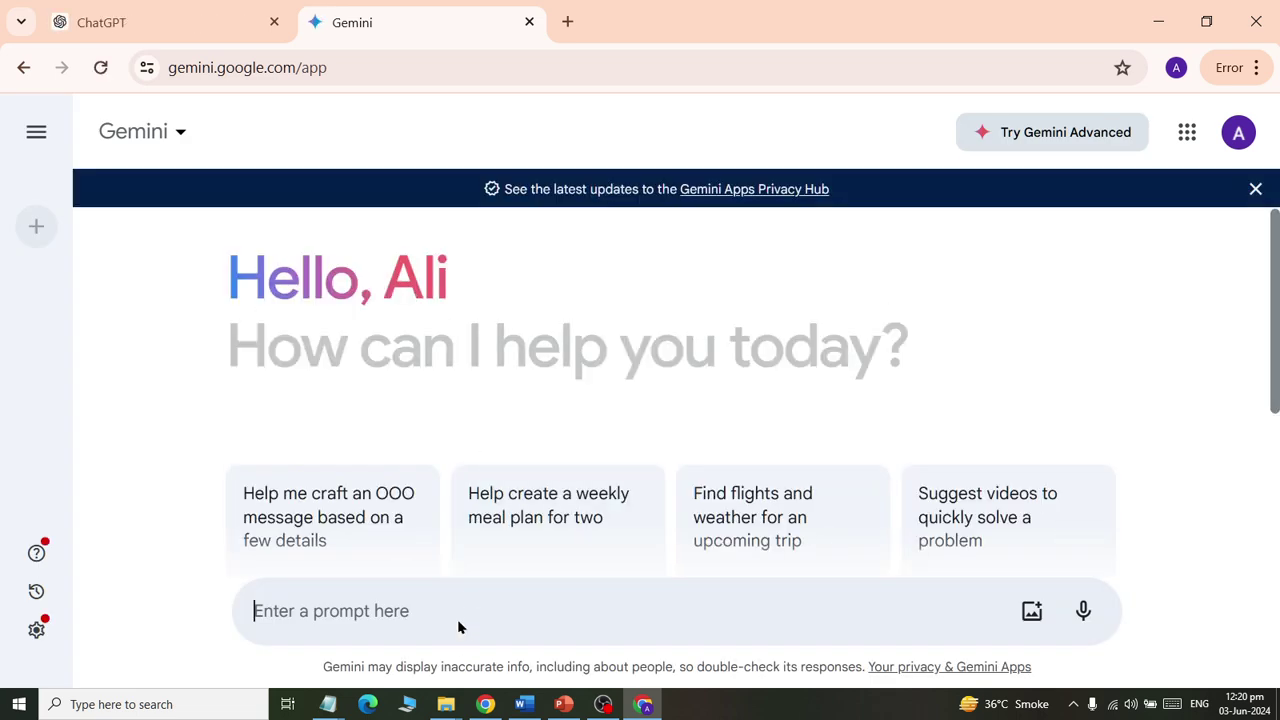
Prompt Gemini for a self-introduction presentation, each category on a separate slide with suitable images
text(CRE)
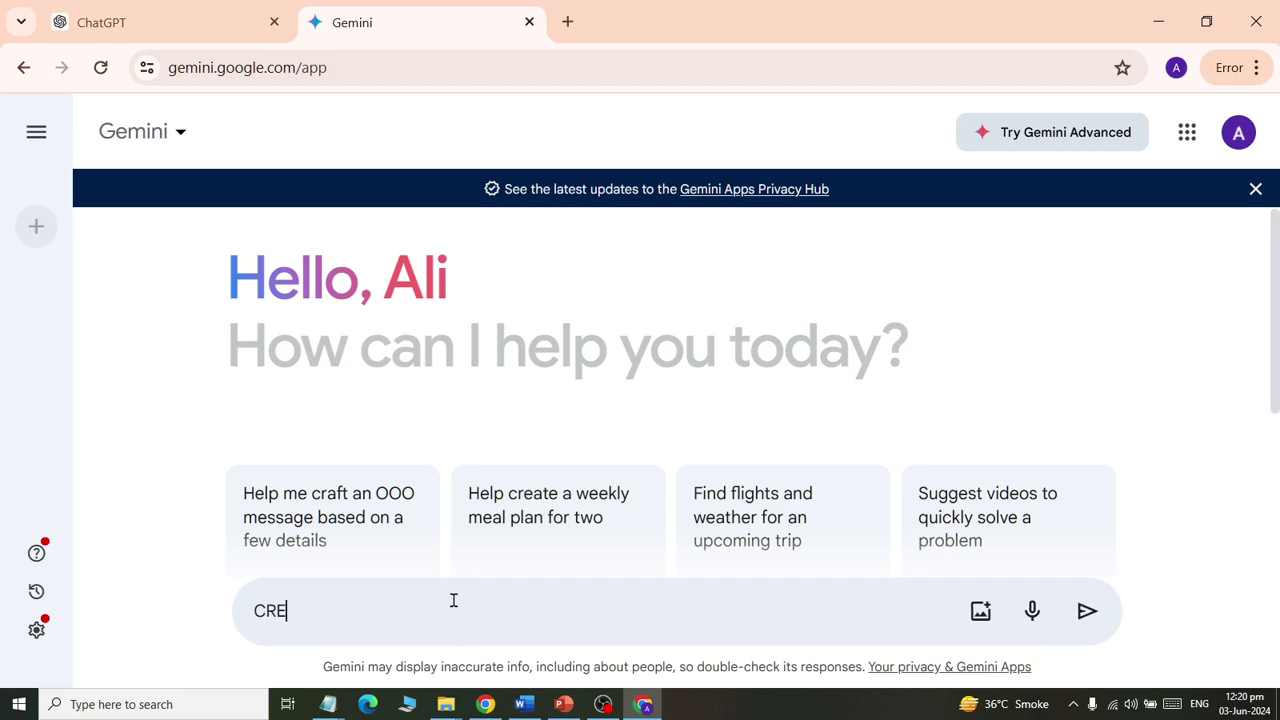
text(ATE)
key(BackSpace)
key(BackSpace)
key(BackSpace)
key(BackSpace)
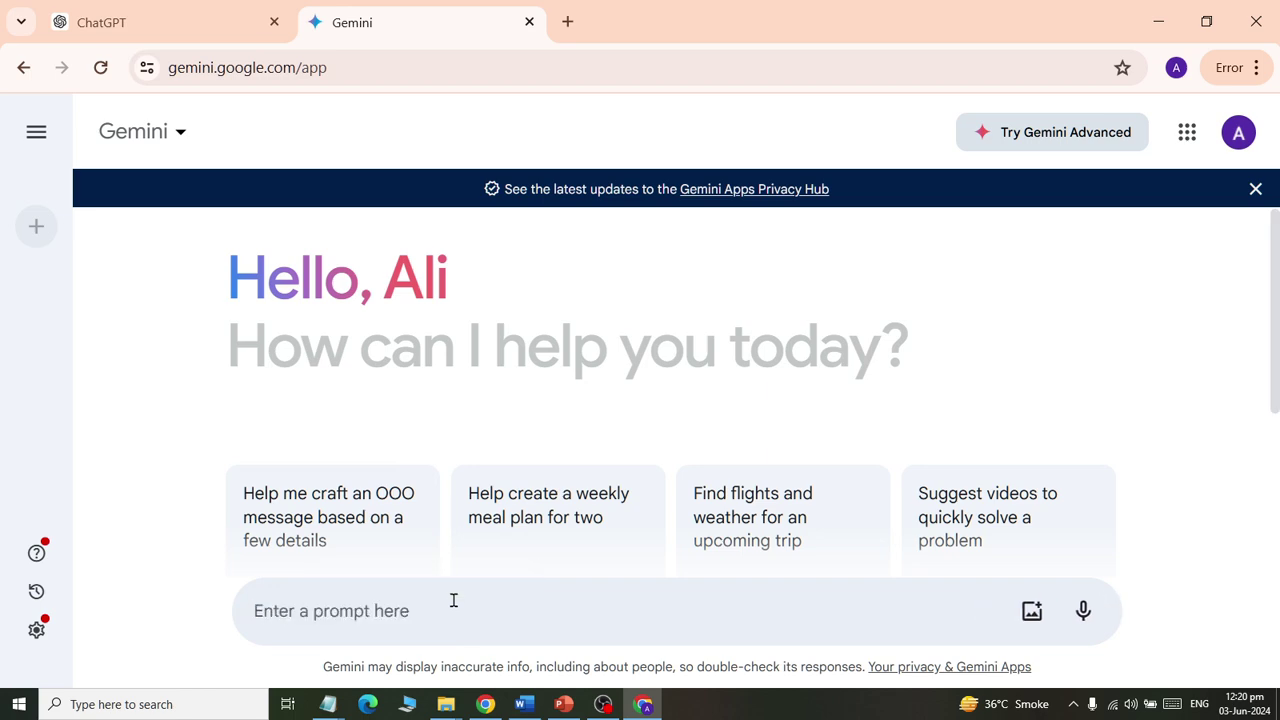
text(create )
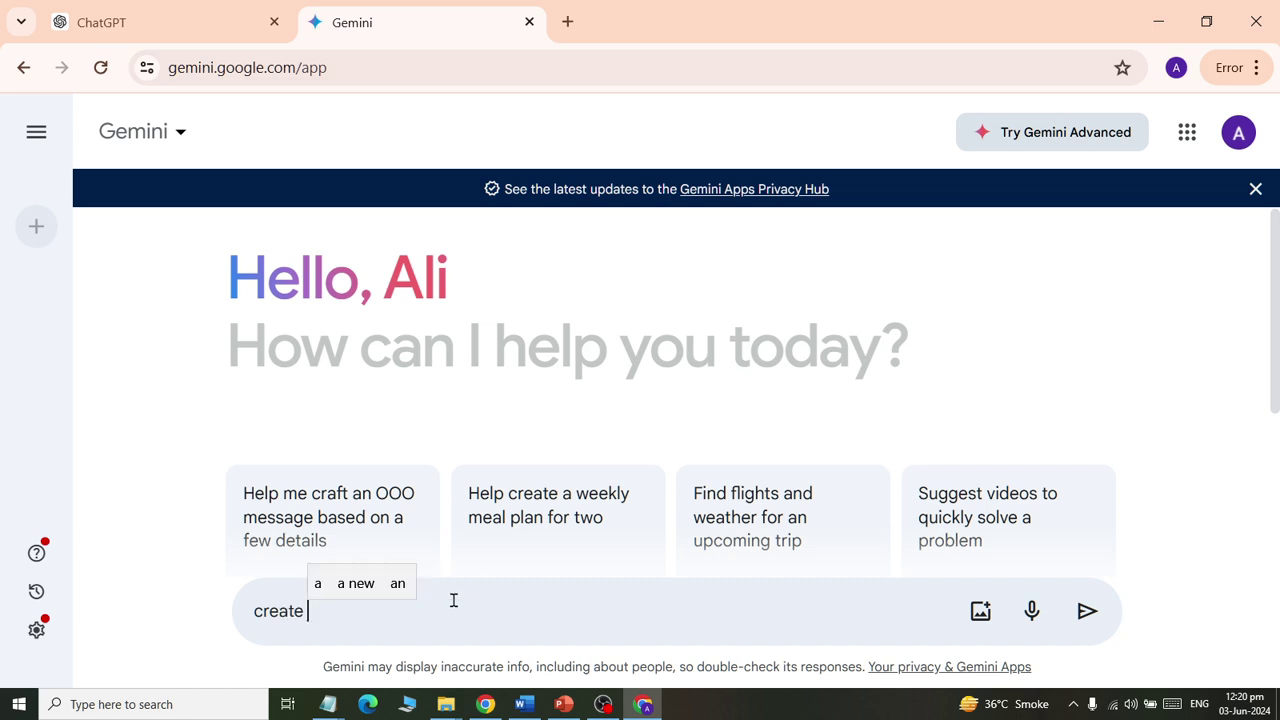
text(a presentatio)
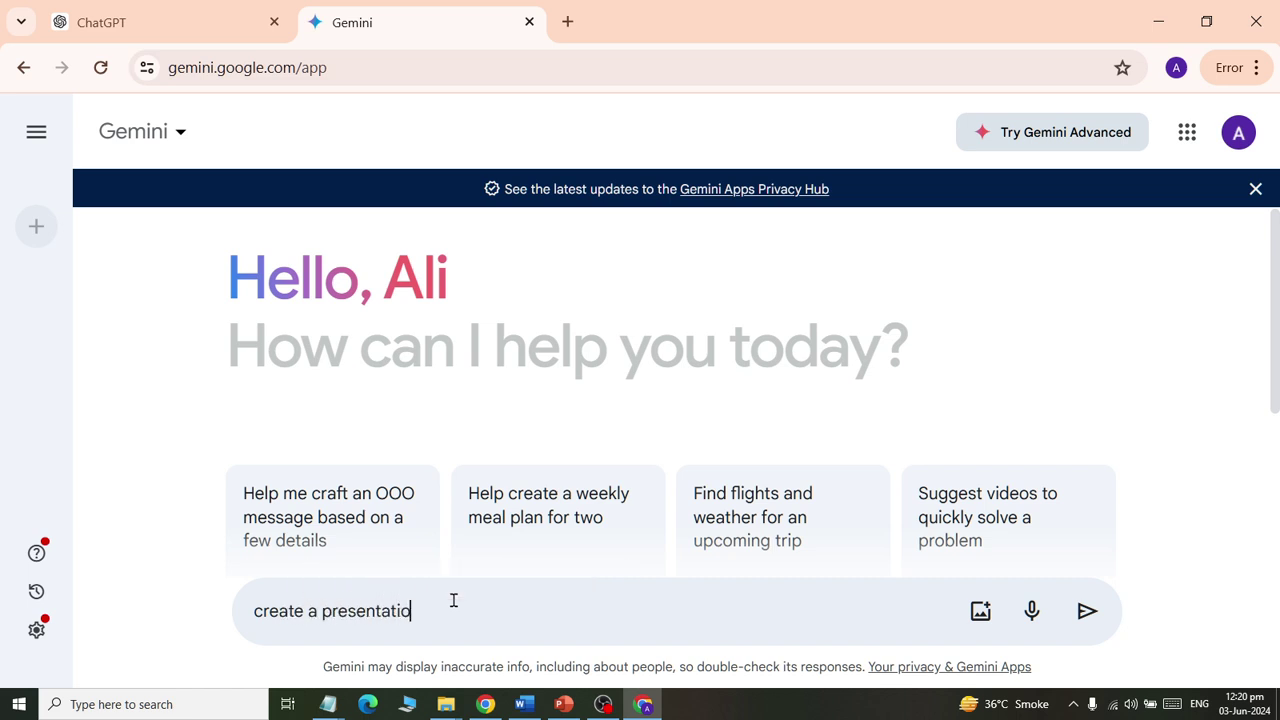
text(n p)
text(s)
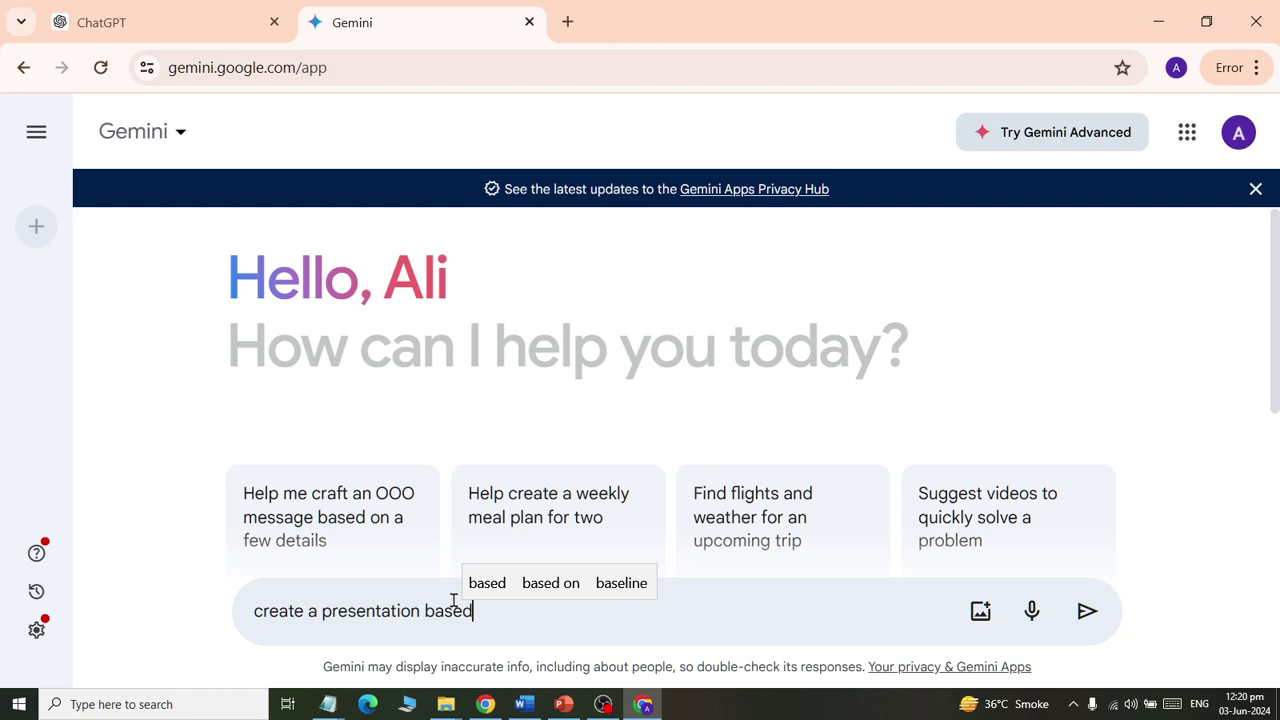
text(ed )
text( self)
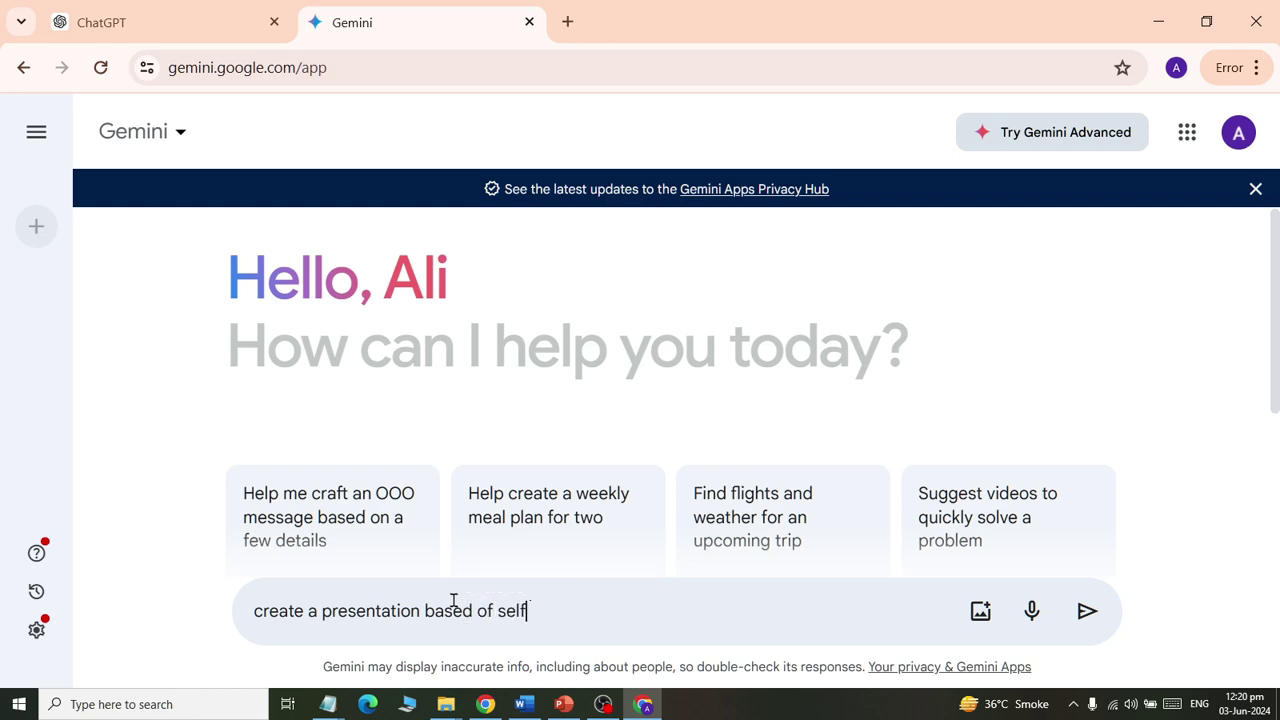
text( introuc)
key(BackSpace)
key(BackSpace)
text(duction )
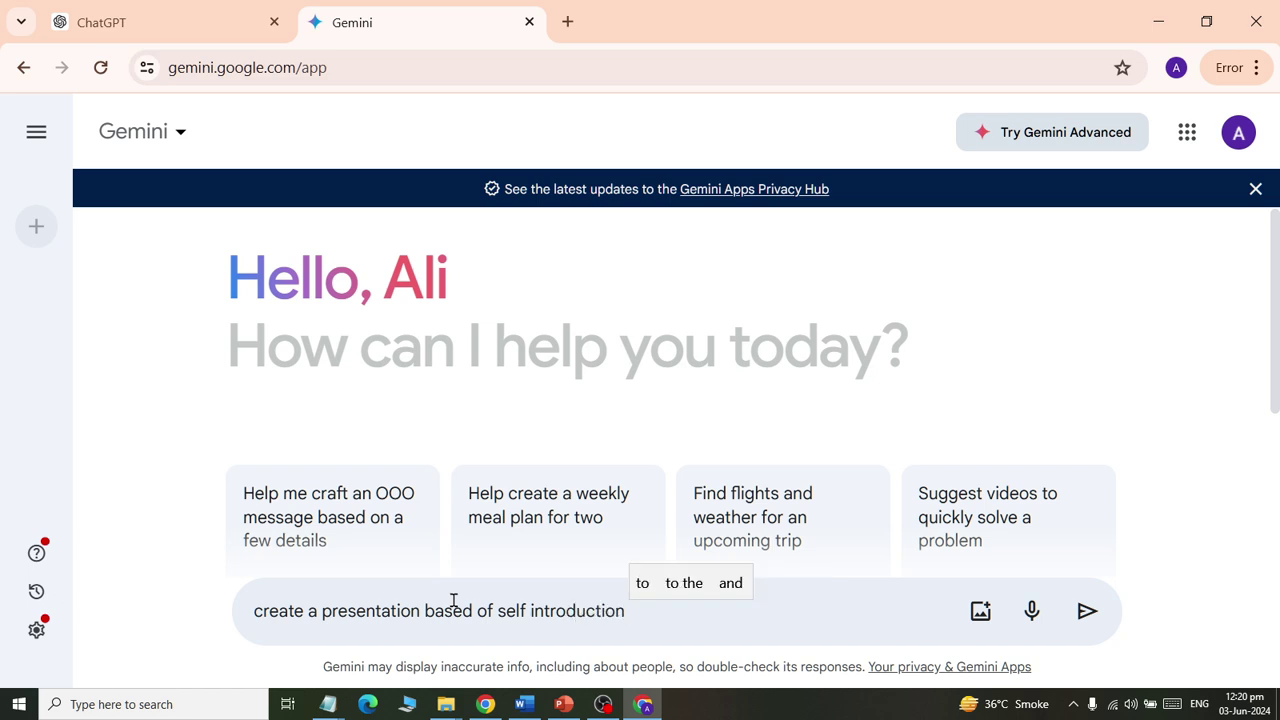
text(, )
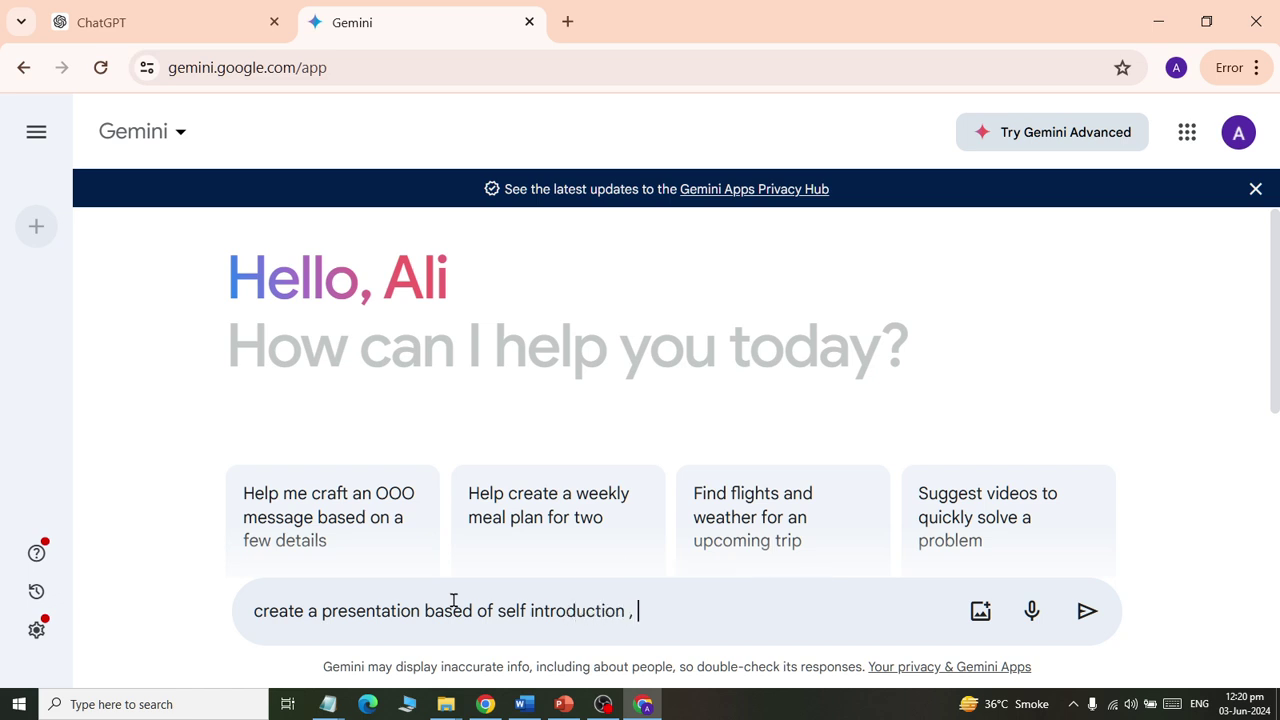
text(defi)
key(BackSpace)
text(each )
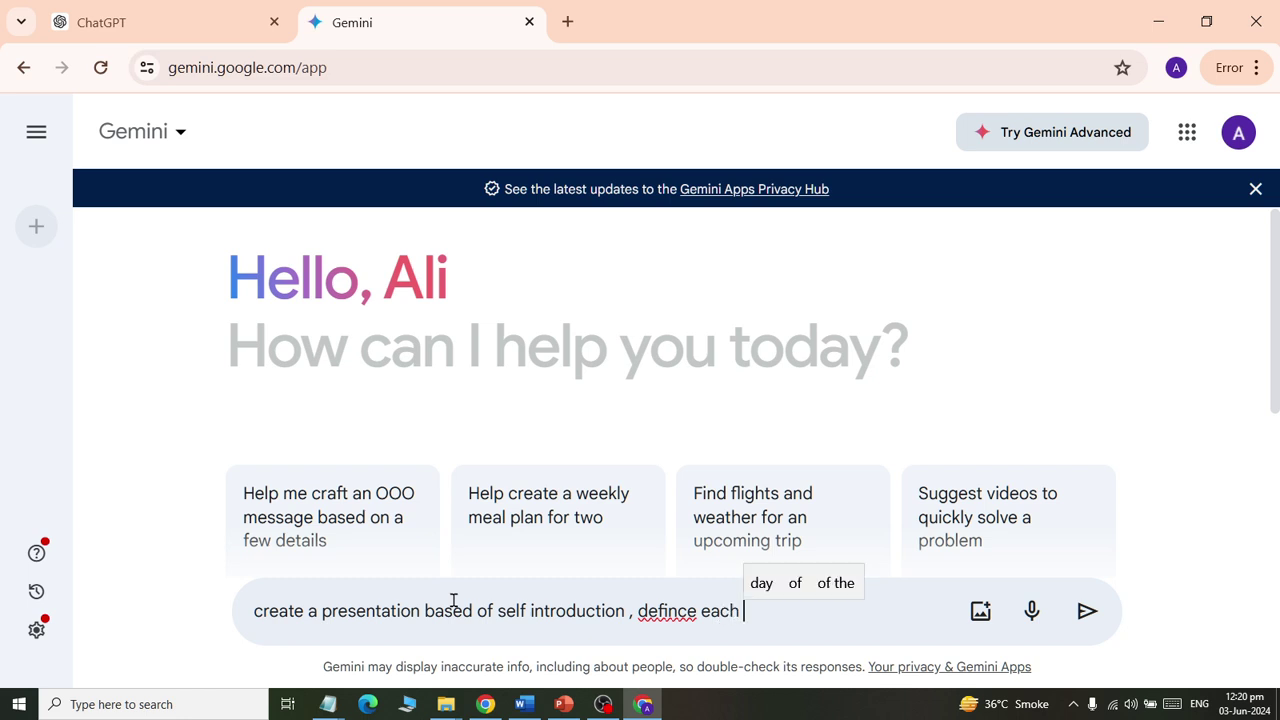
text(cate)
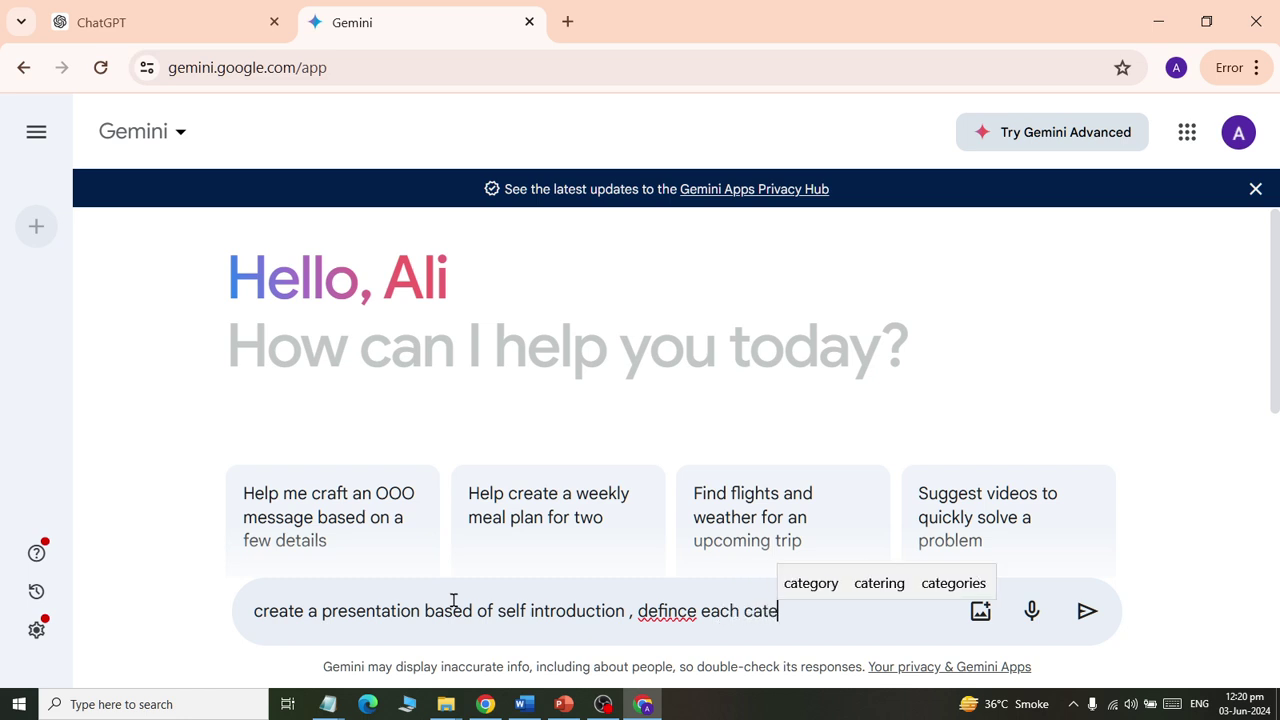
text(gory on )
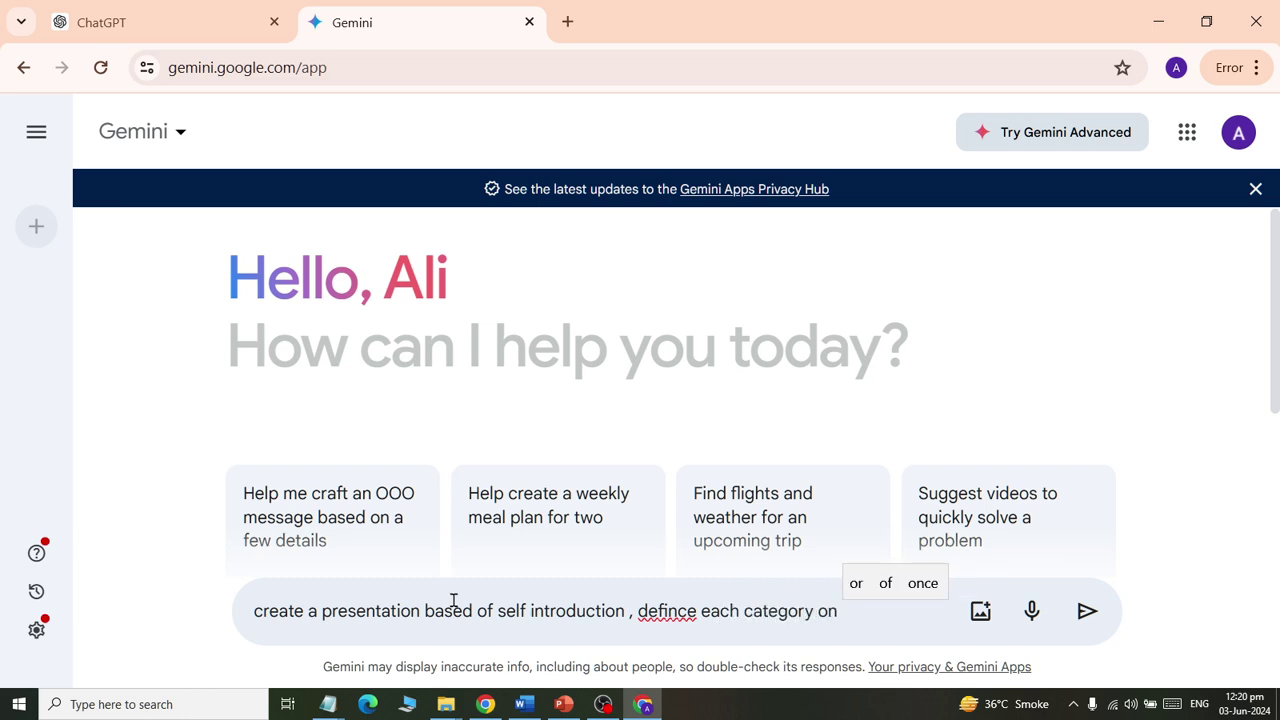
text(separ)
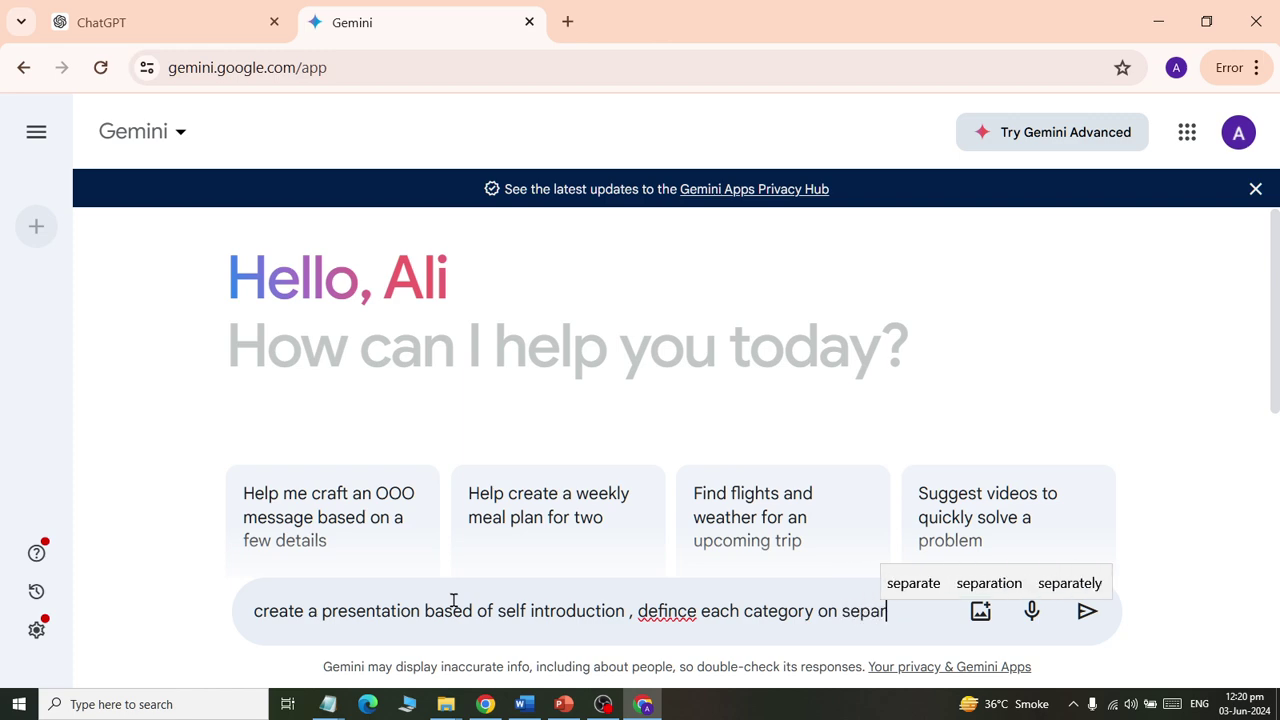
text(ate slide )
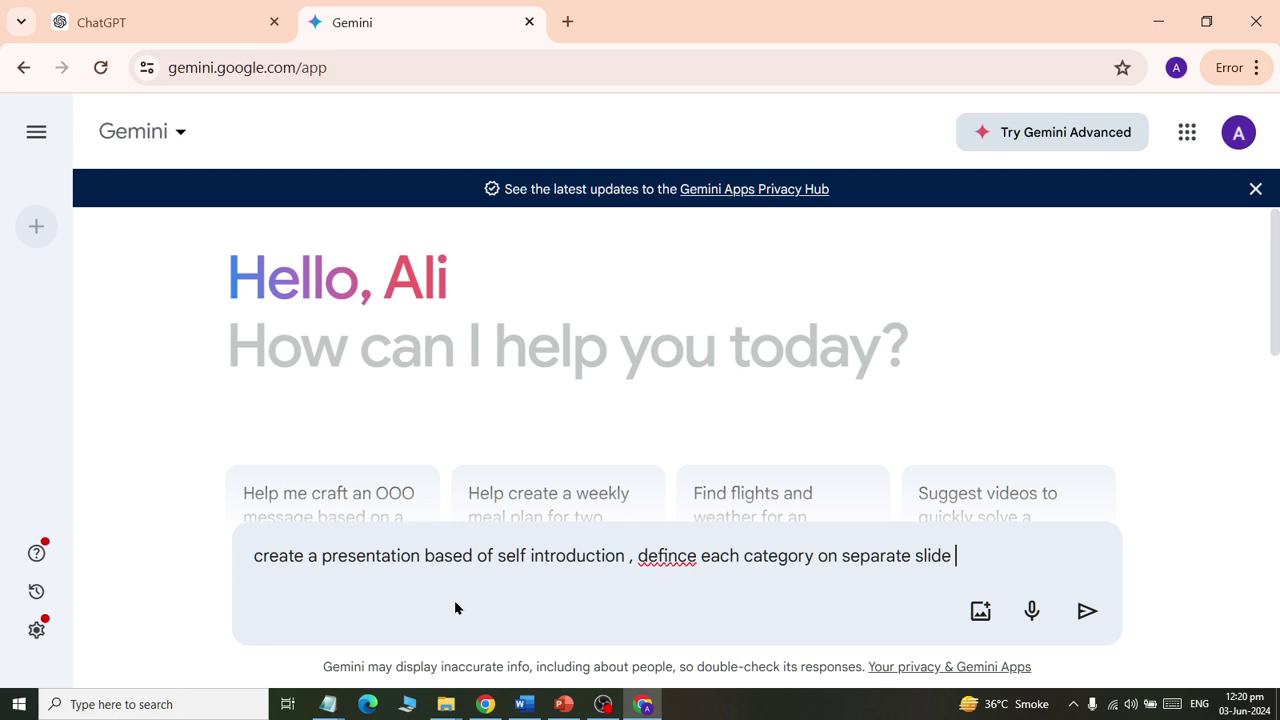
text(with suit)
text(able images)
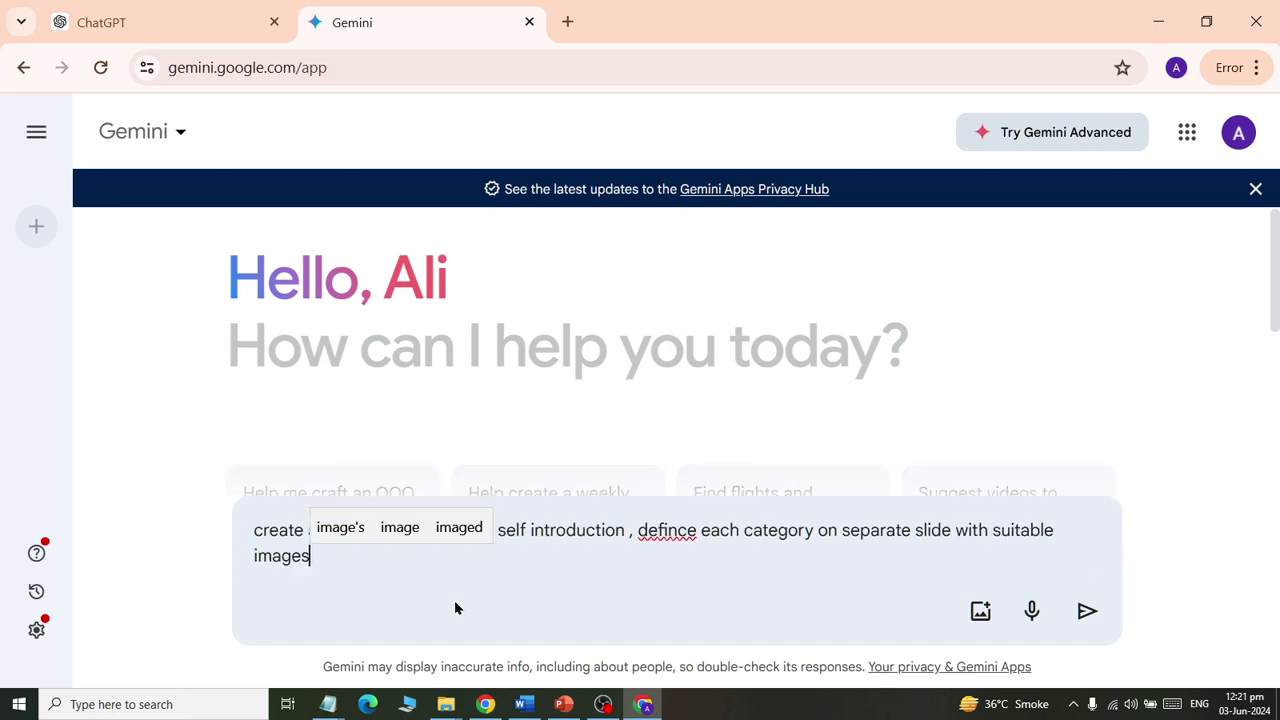
text(.)
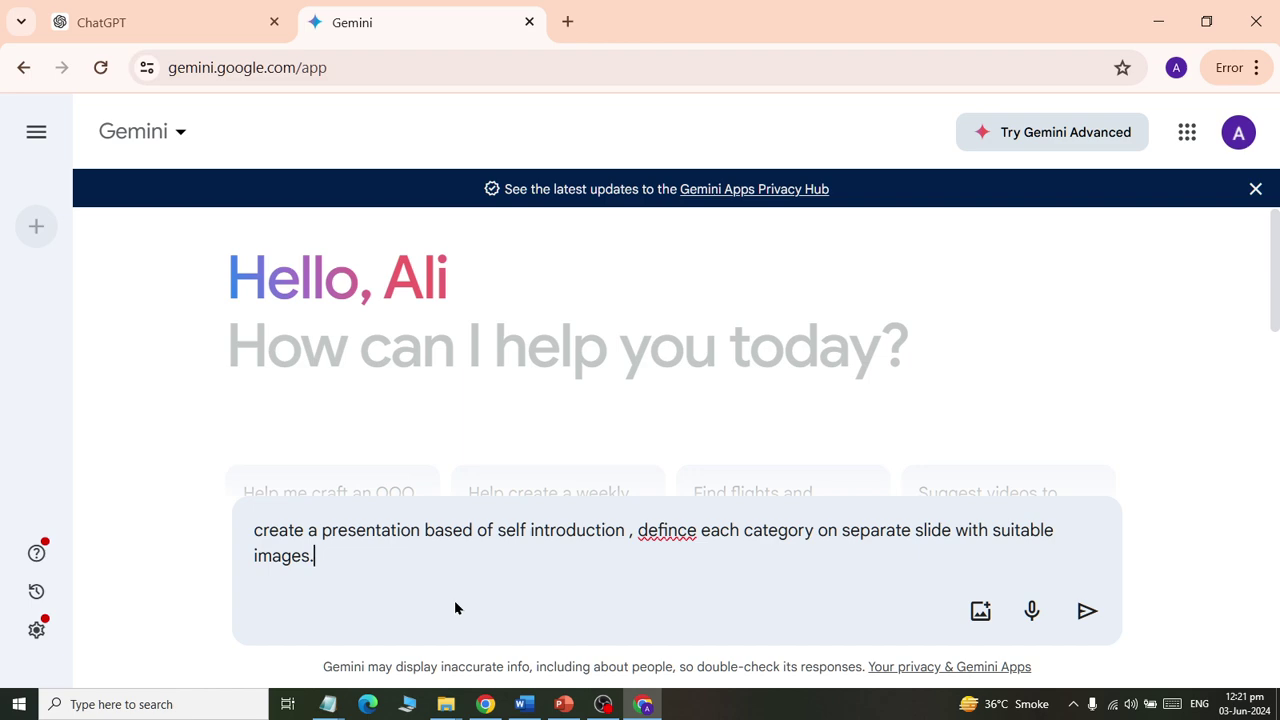
Extend the prompt with a closing line at the end and 12 slides, then submit it
key(BackSpace)
key(BackSpace)
text(a)
text(lso include co)
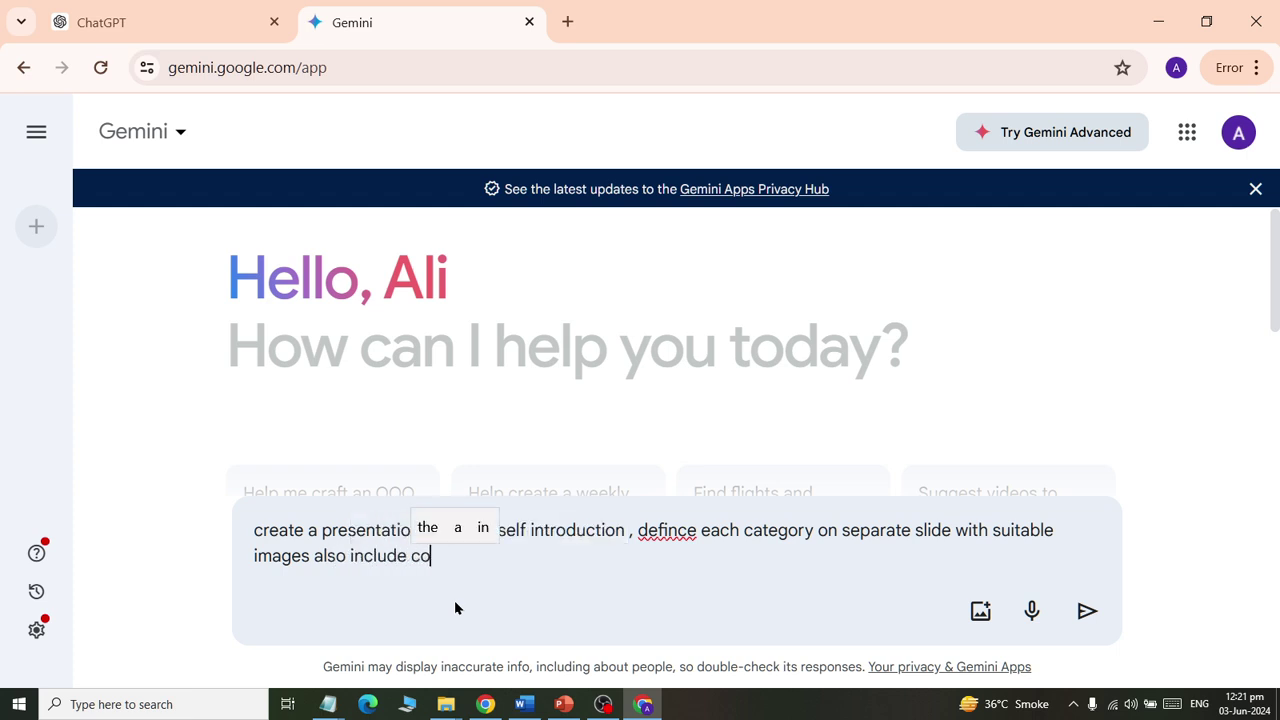
key(BackSpace)
text(losing )
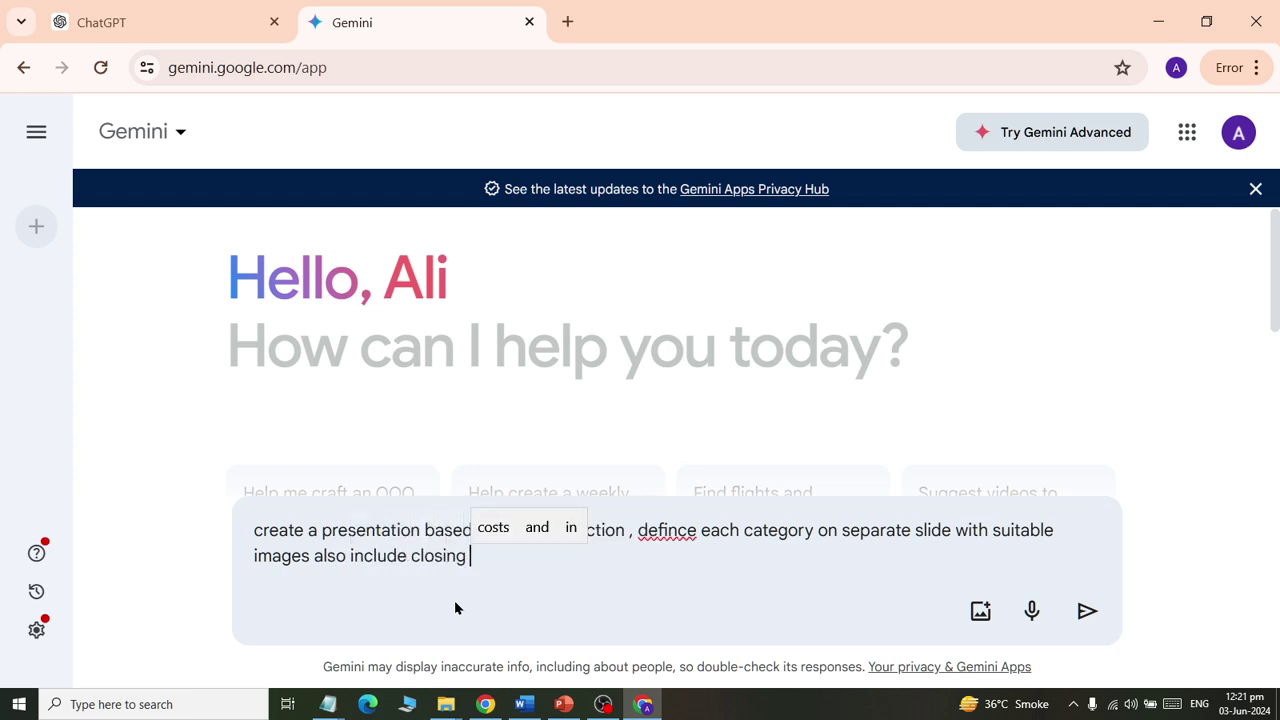
text(line at e)
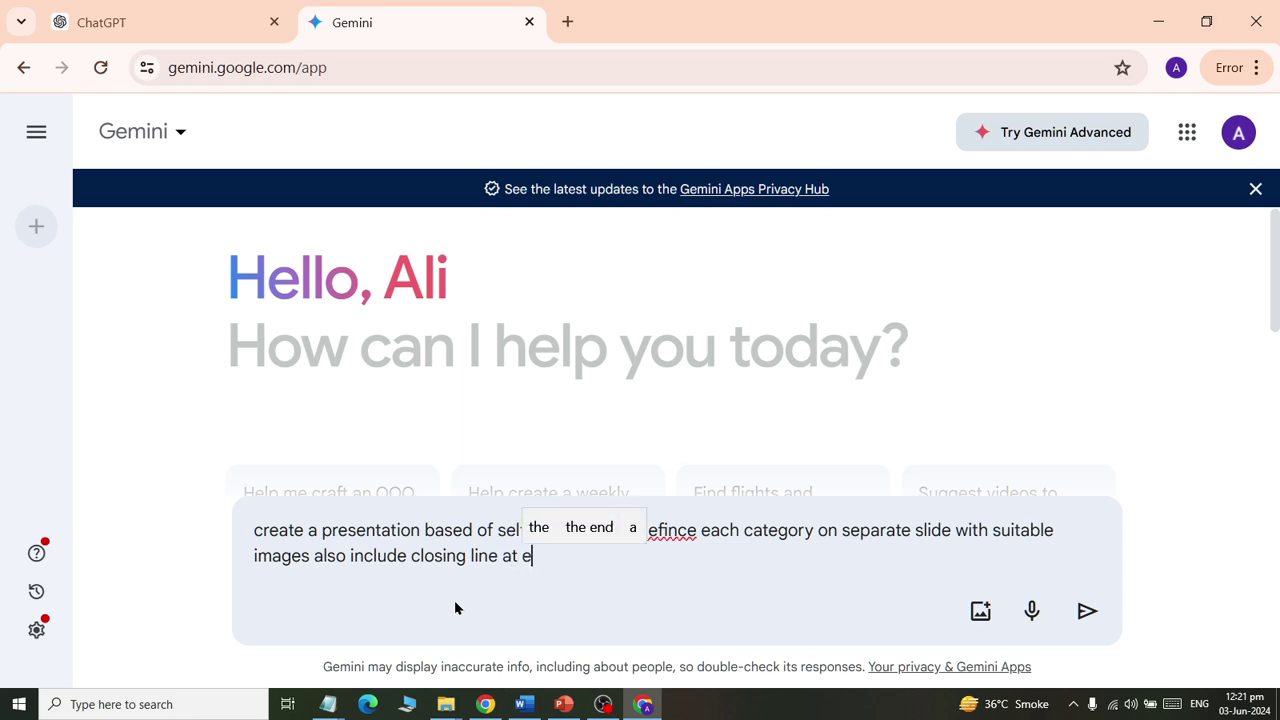
text(nd of presn)
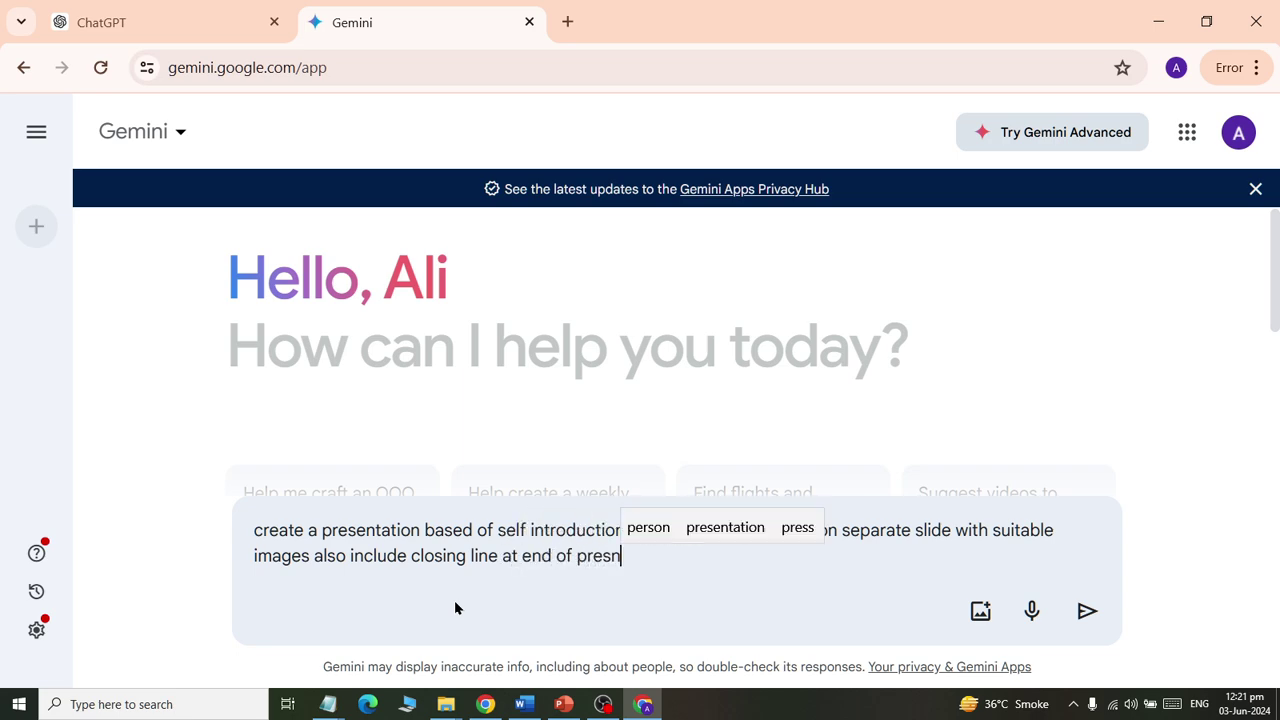
text(e)
key(BackSpace)
key(BackSpace)
text(e)
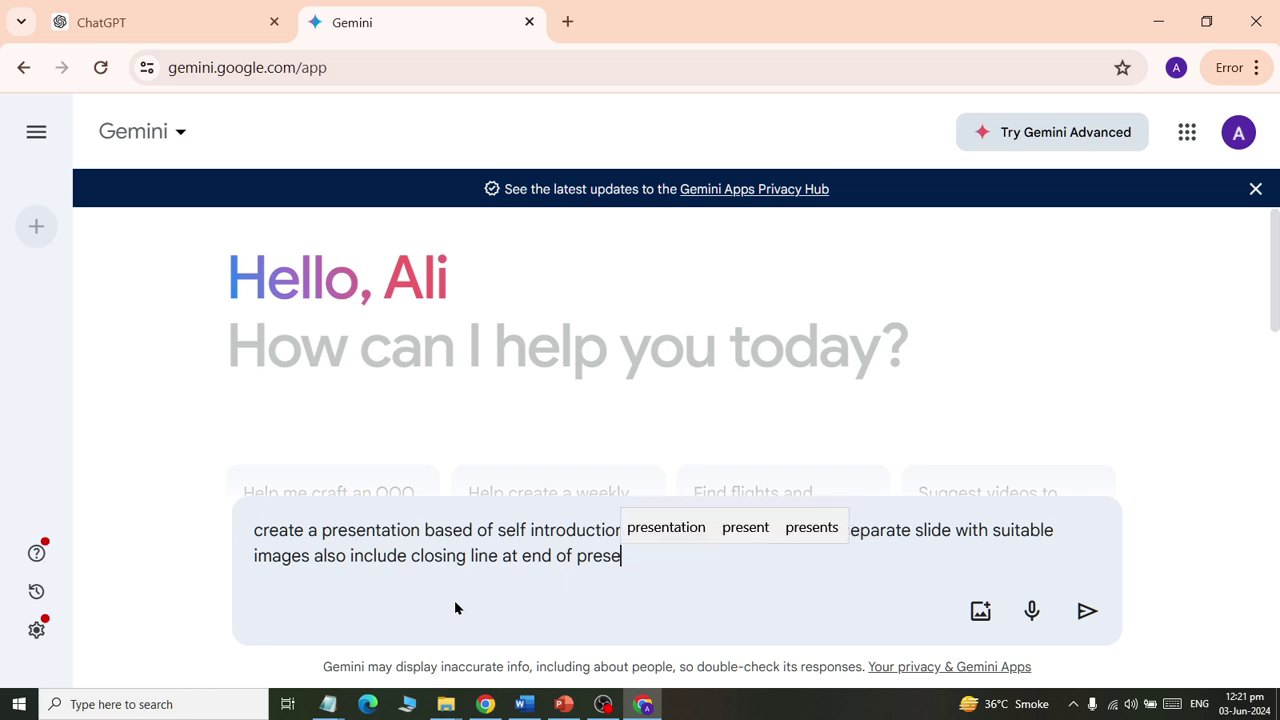
text(ntations ,)
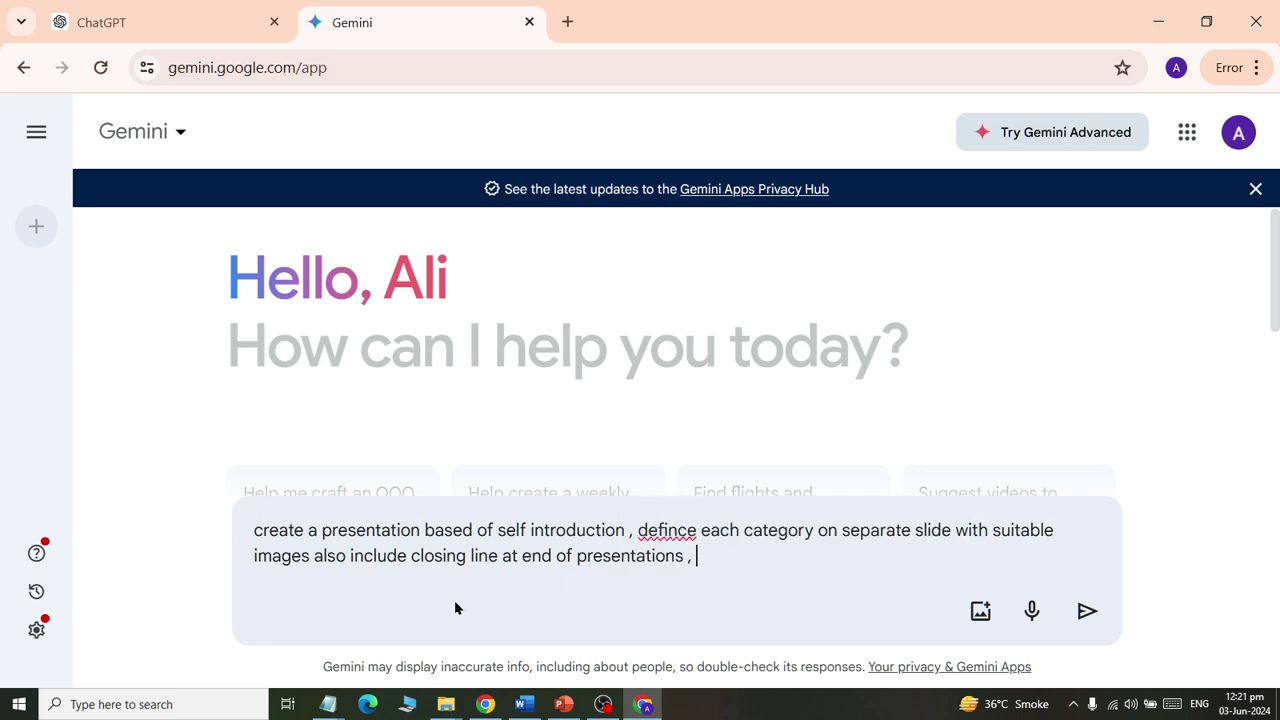
text( presentation sh)
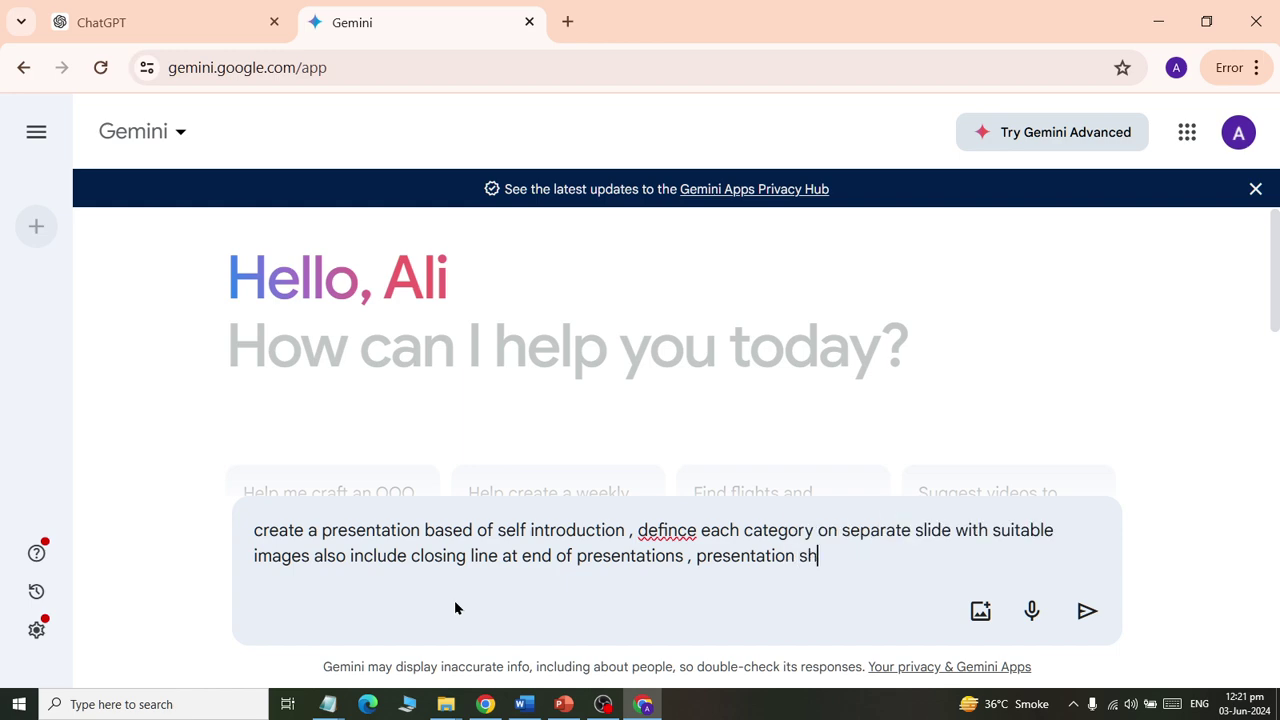
text(ould be on )
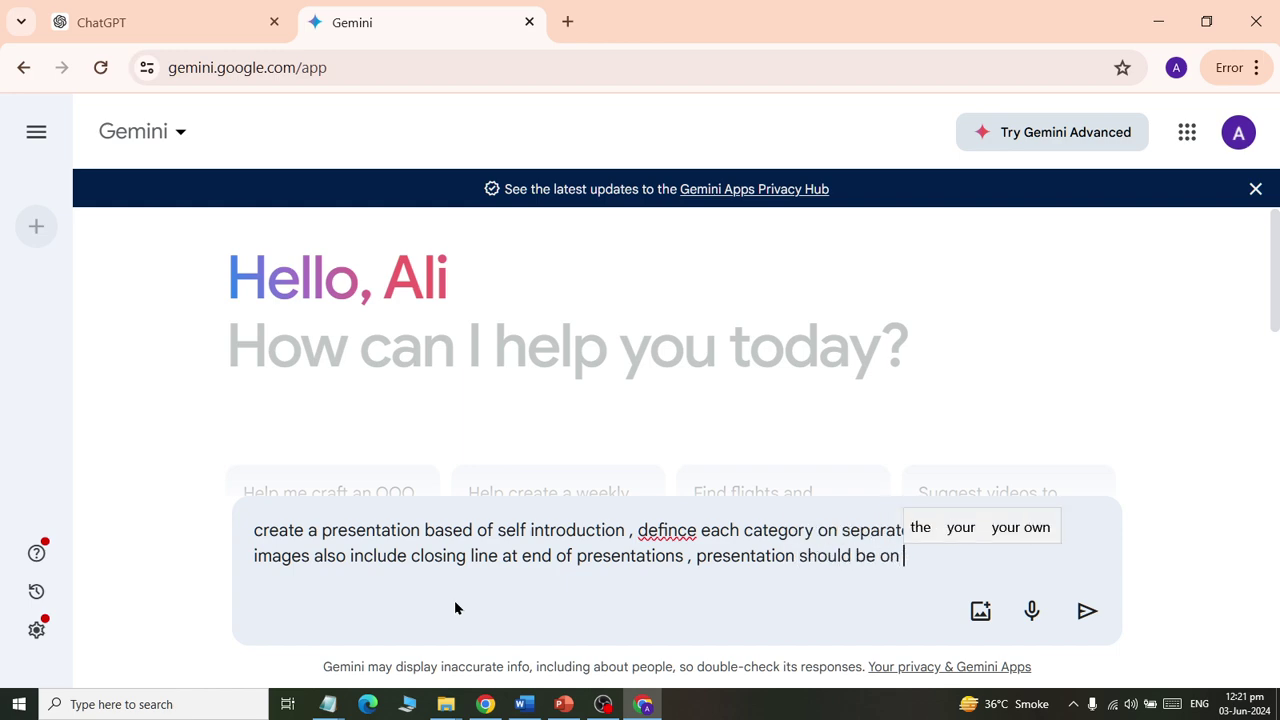
text(12 slides.)
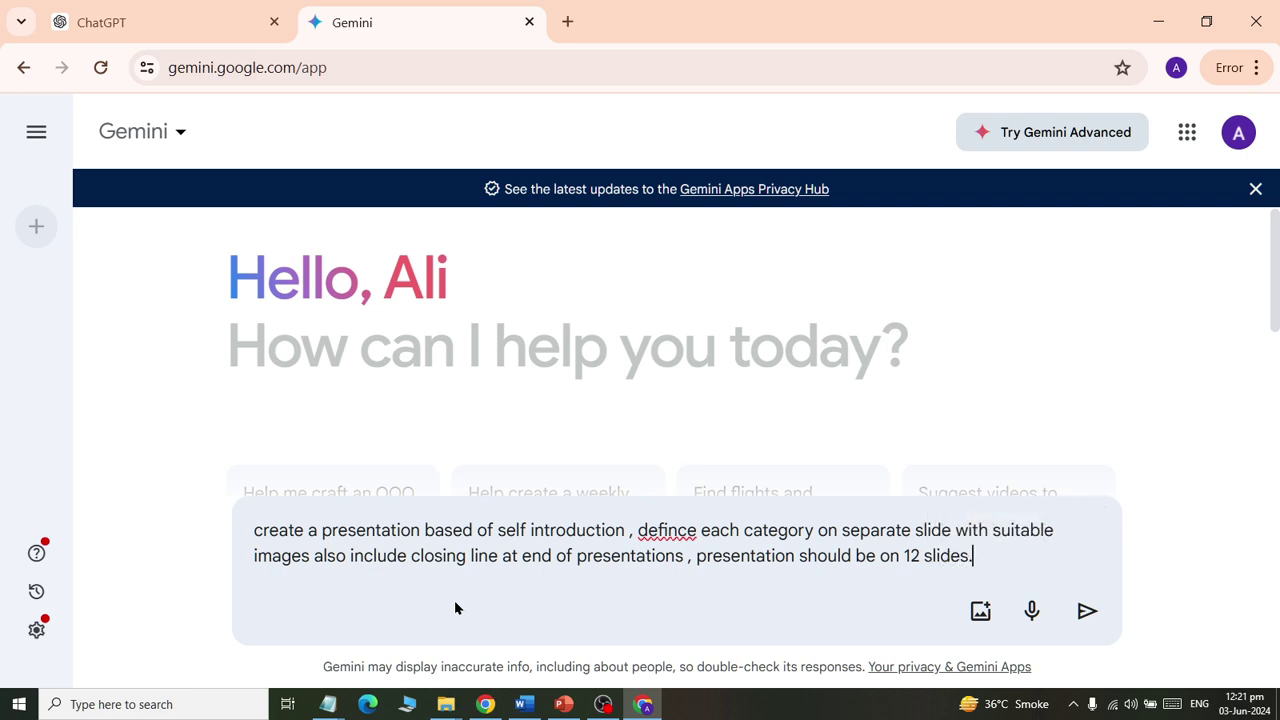
key(Return)
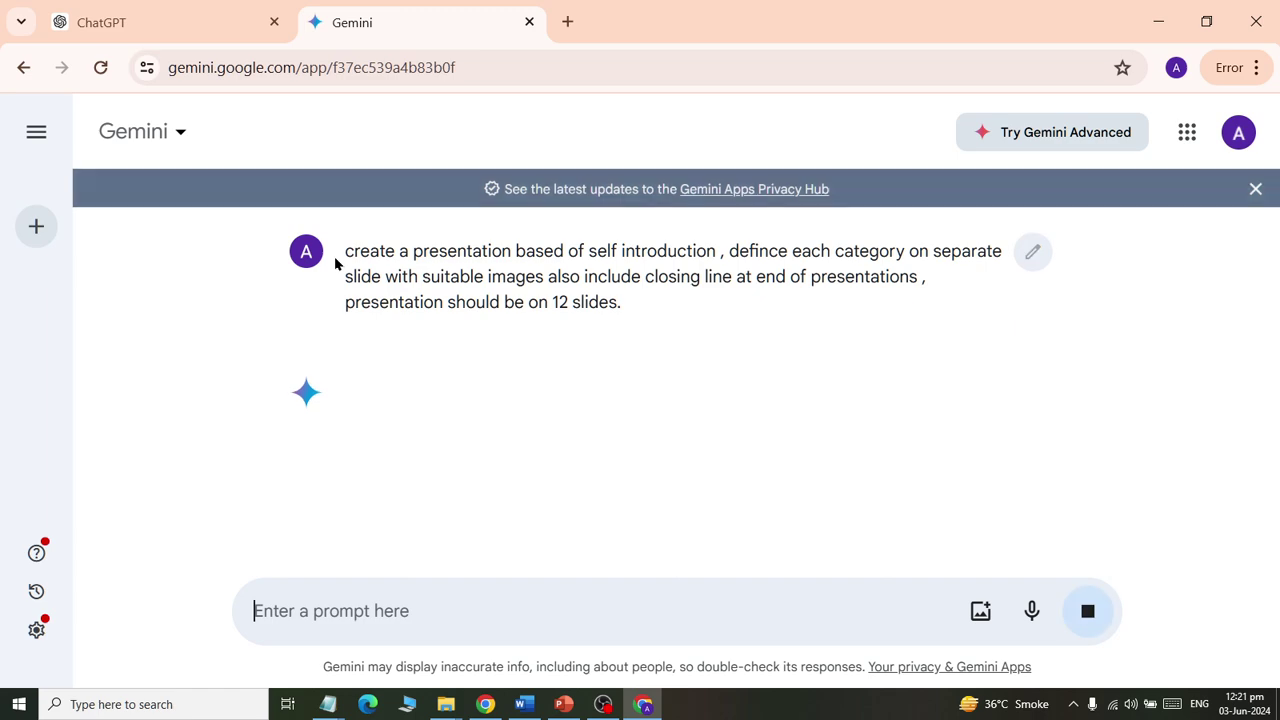
Start the ChatGPT log-in with Continue with Google, then return to the Gemini conversation
drag(344, 251, 680, 326)
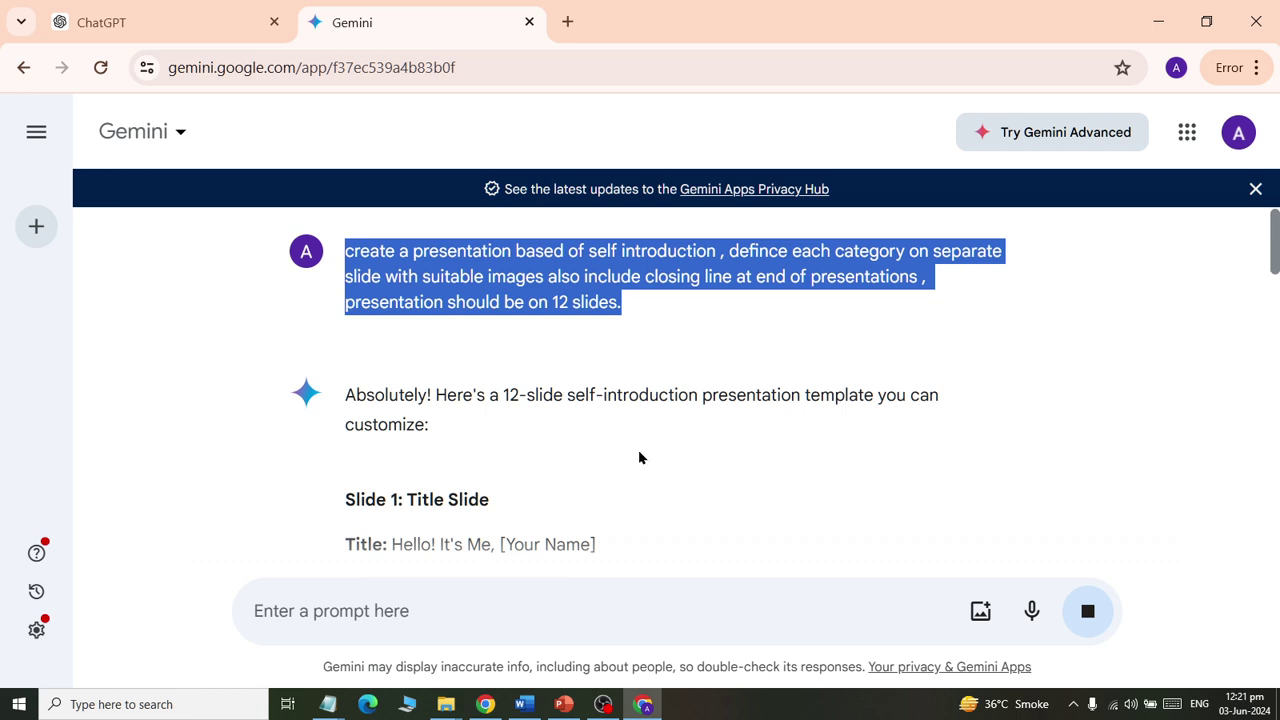
click(143, 24)
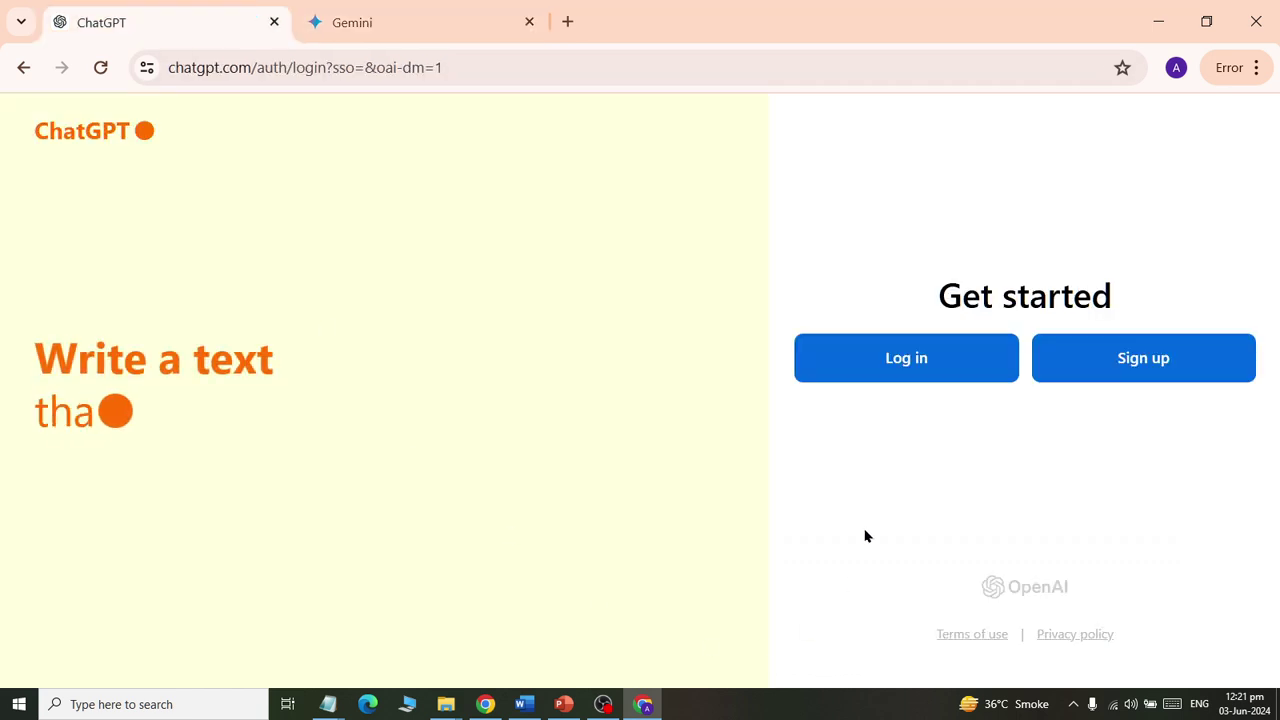
click(918, 362)
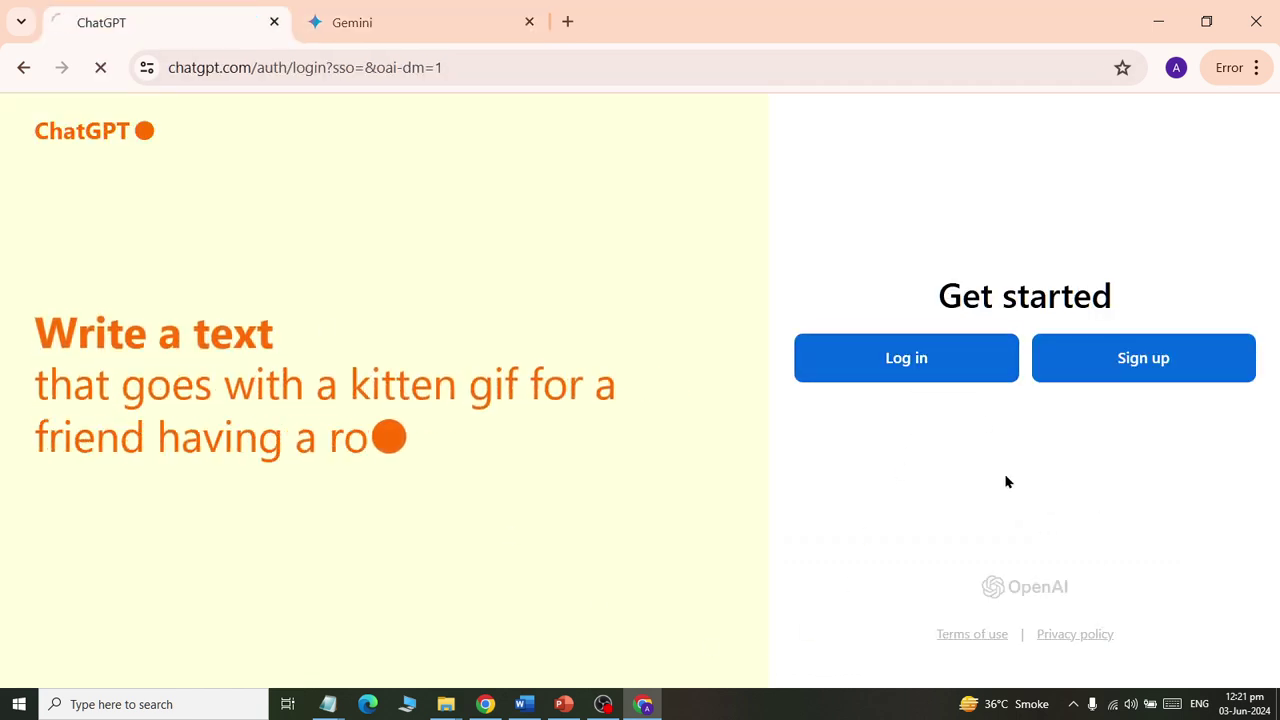
scroll(740, 570, down, 3)
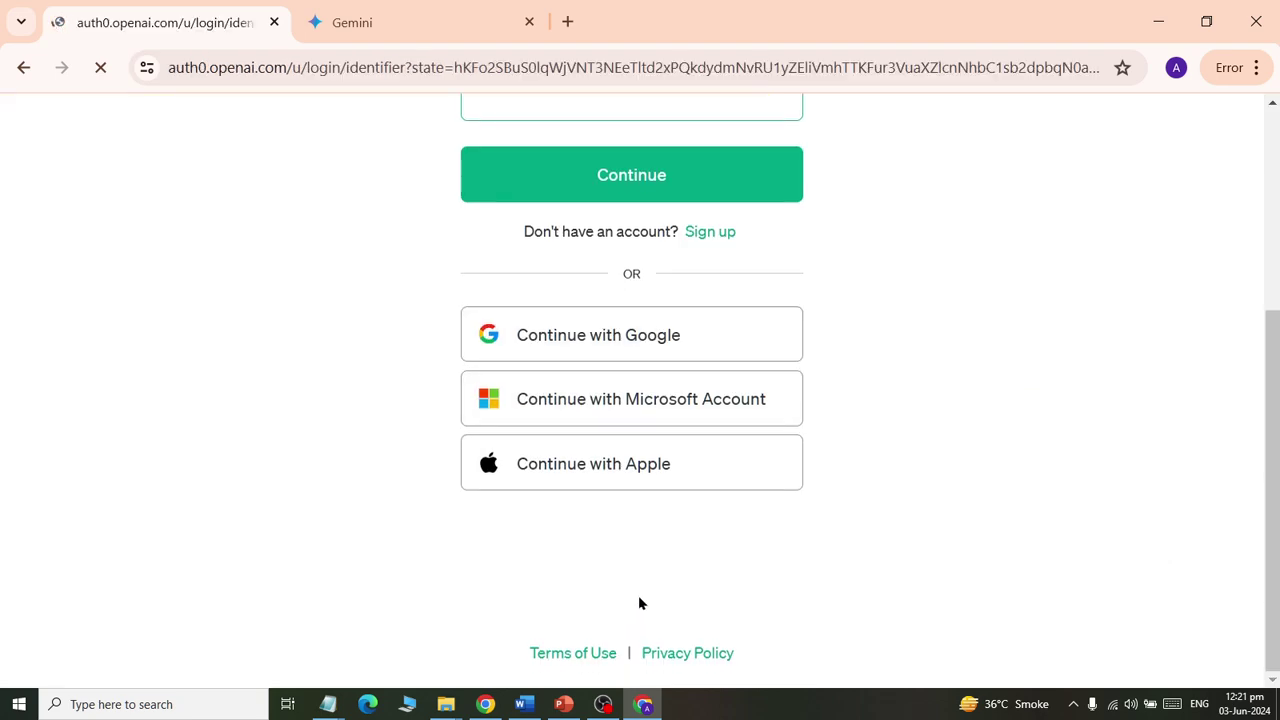
click(608, 342)
click(383, 12)
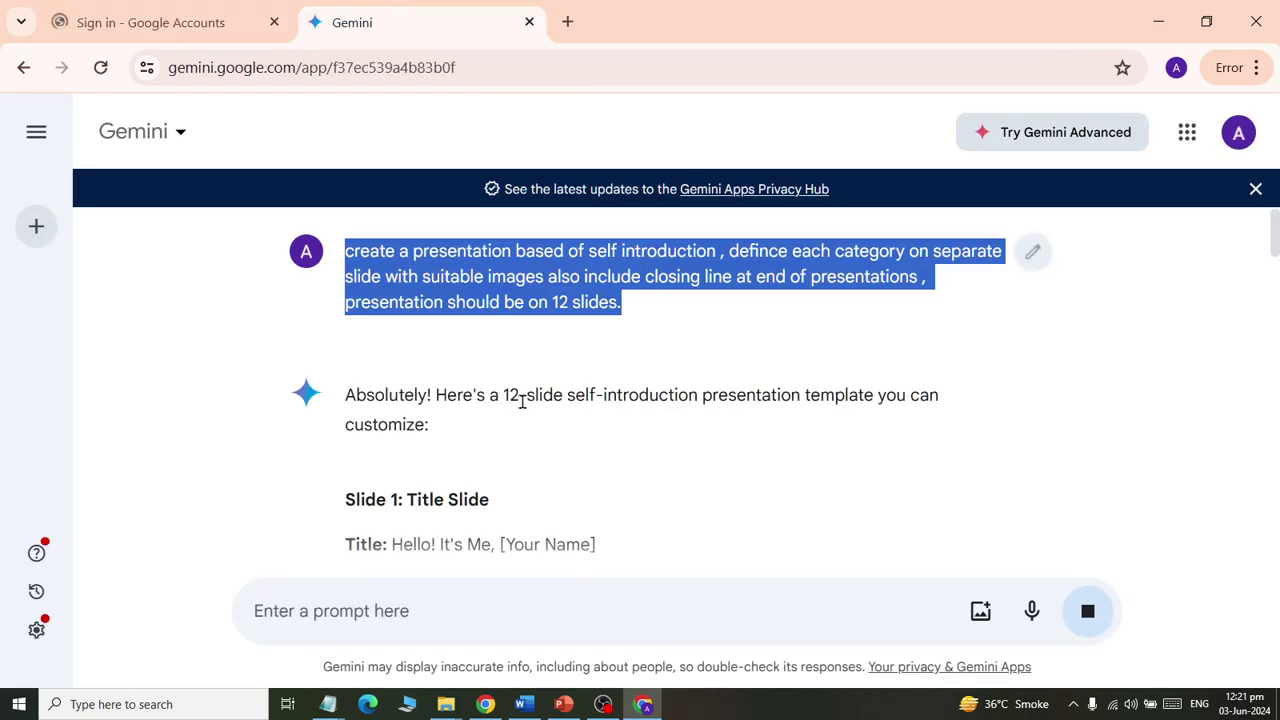
Scroll through Gemini's slide-by-slide outline down to Slide 7: Values & Beliefs
scroll(594, 497, down, 3)
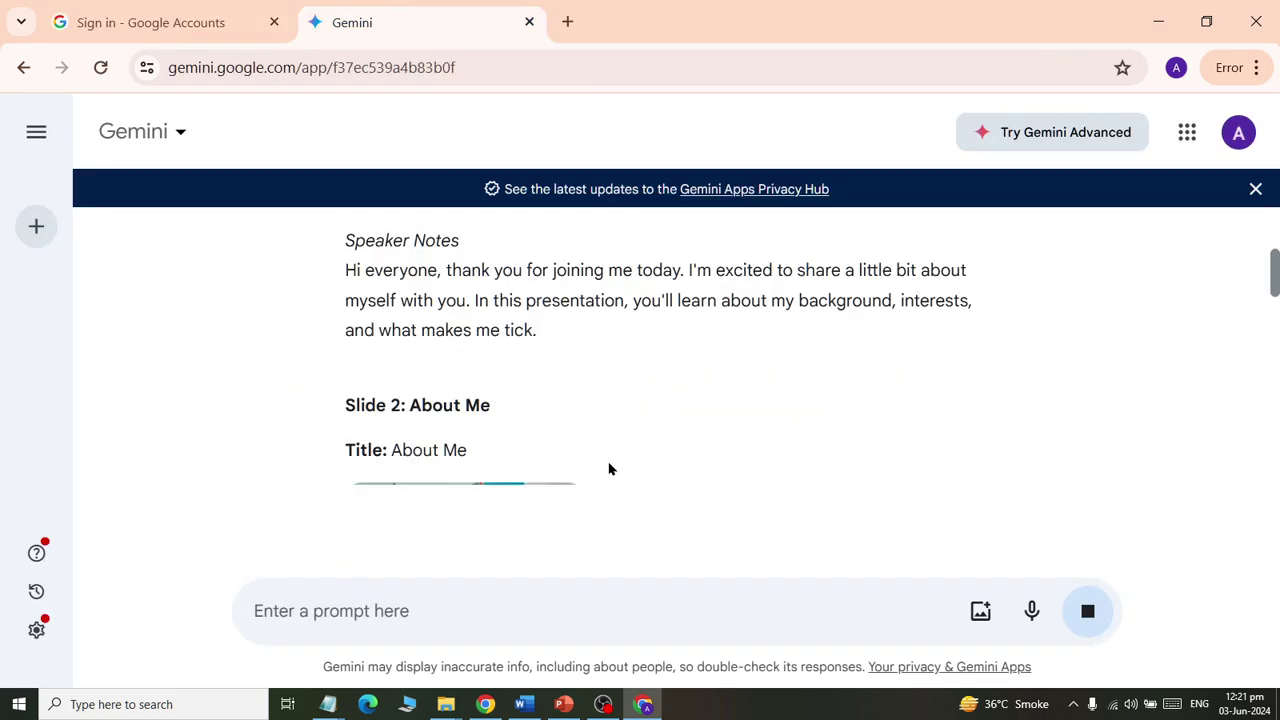
scroll(608, 466, up, 2)
scroll(608, 466, down, 1)
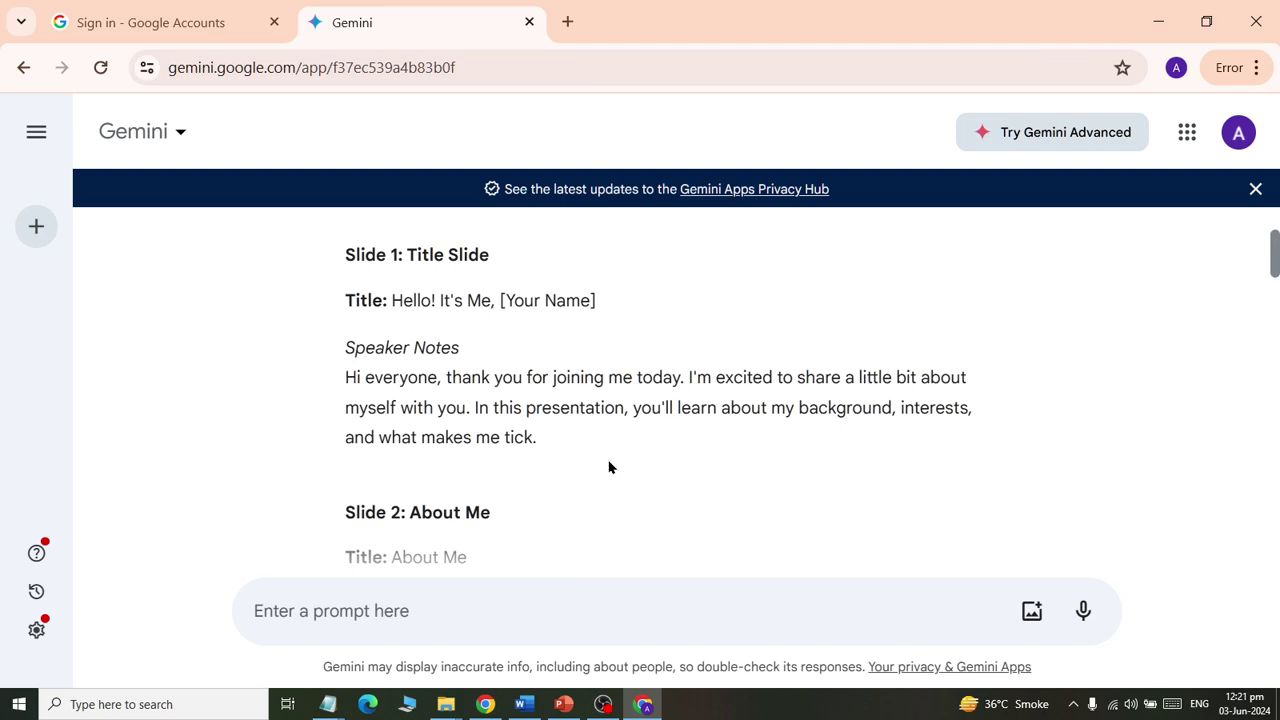
scroll(606, 463, down, 1)
scroll(602, 461, down, 2)
scroll(600, 464, up, 1)
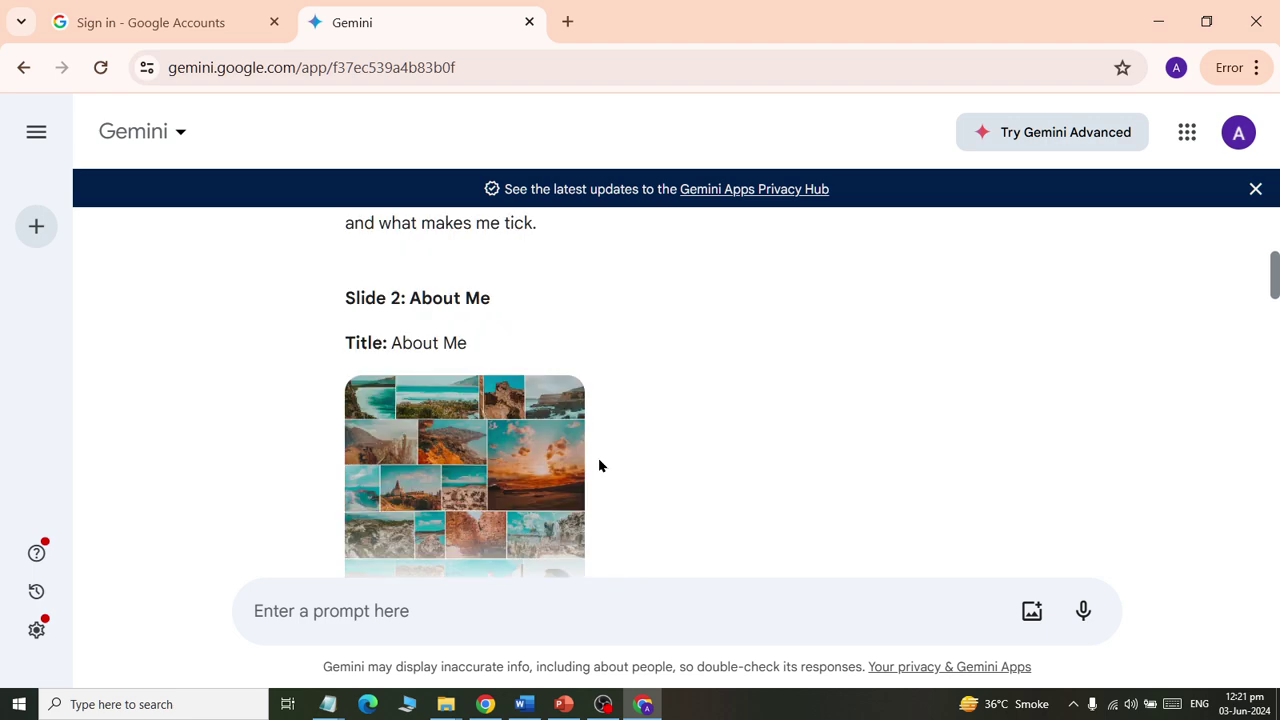
scroll(600, 466, down, 1)
scroll(598, 464, down, 2)
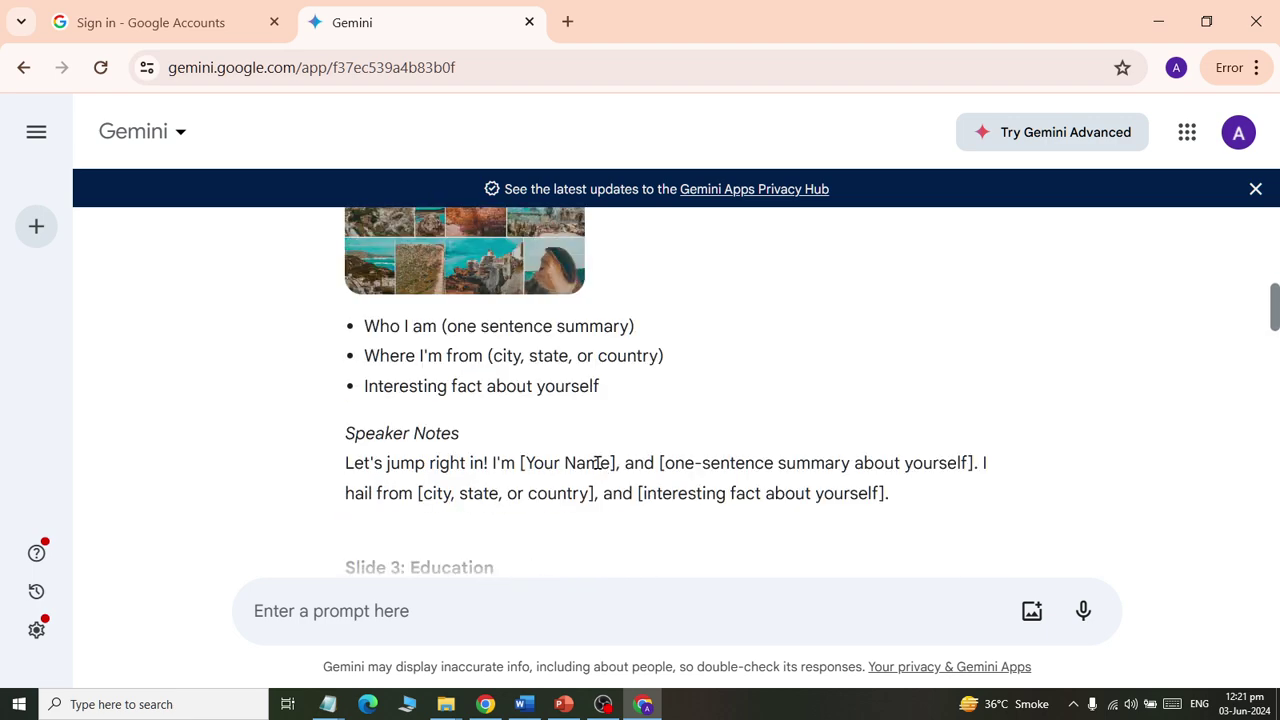
scroll(598, 463, down, 3)
scroll(598, 470, down, 1)
scroll(598, 477, down, 2)
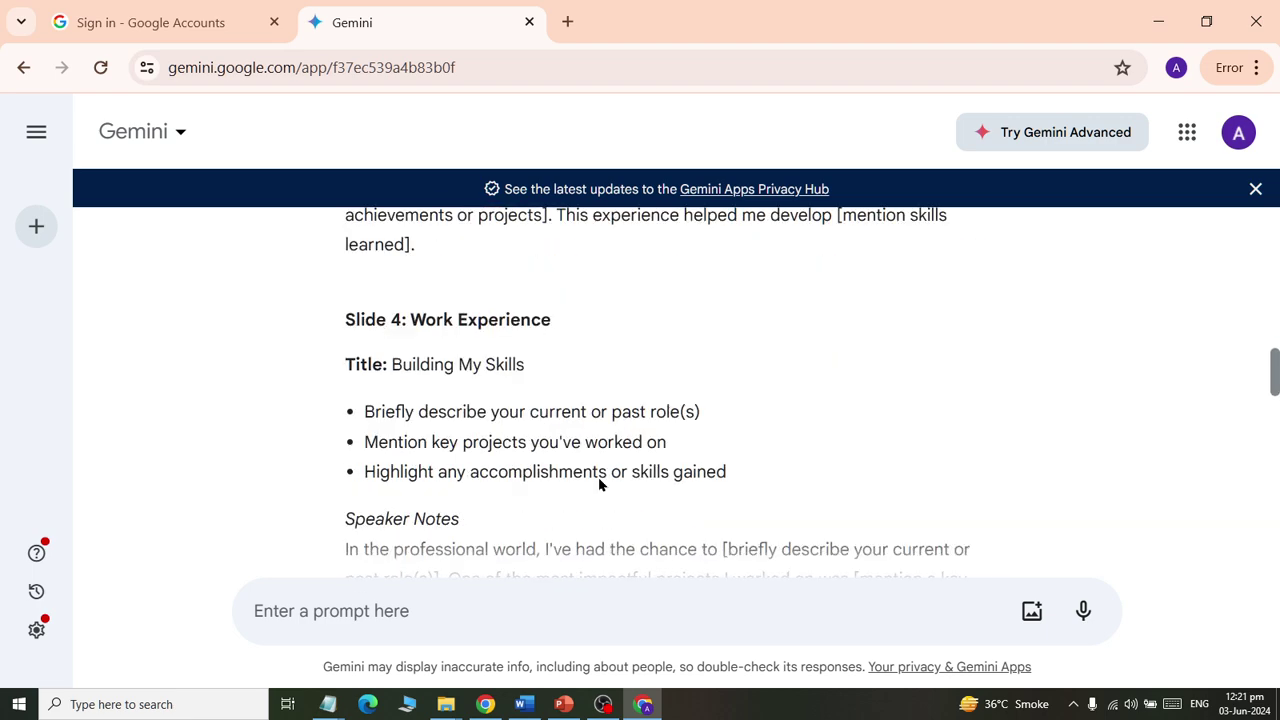
scroll(595, 482, down, 2)
scroll(593, 487, down, 2)
scroll(594, 489, down, 4)
scroll(594, 489, down, 3)
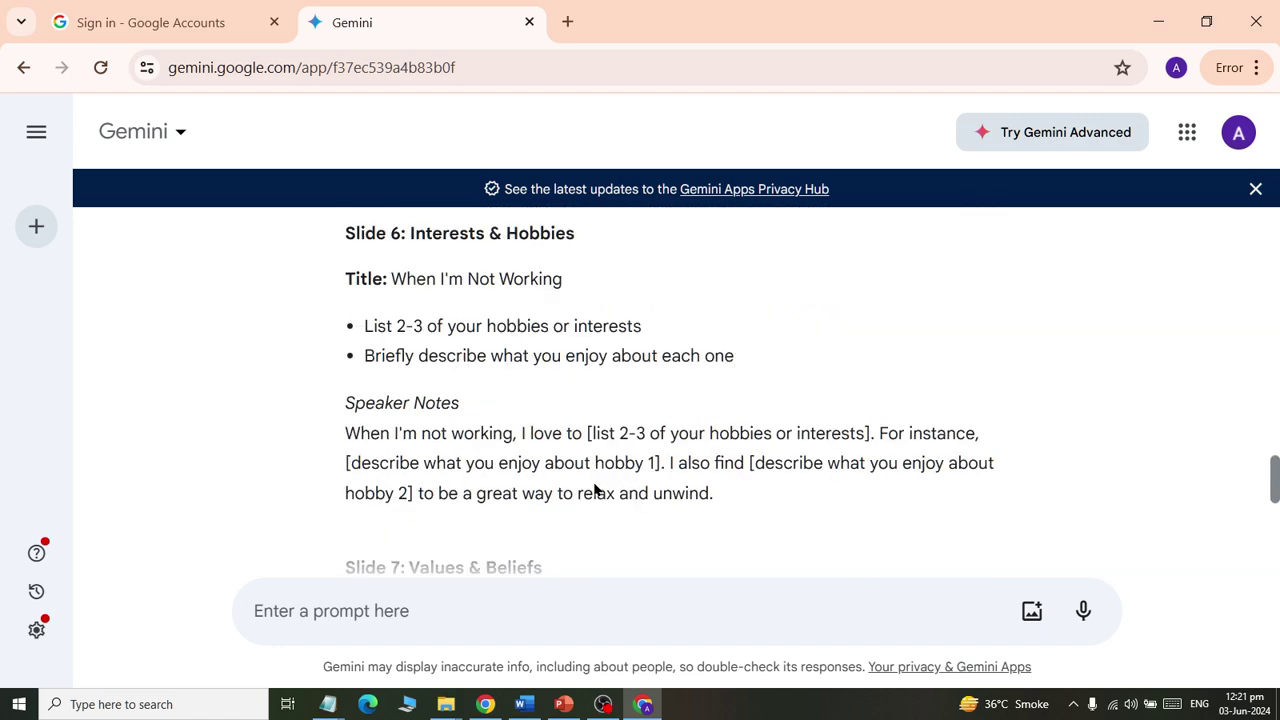
scroll(594, 490, down, 3)
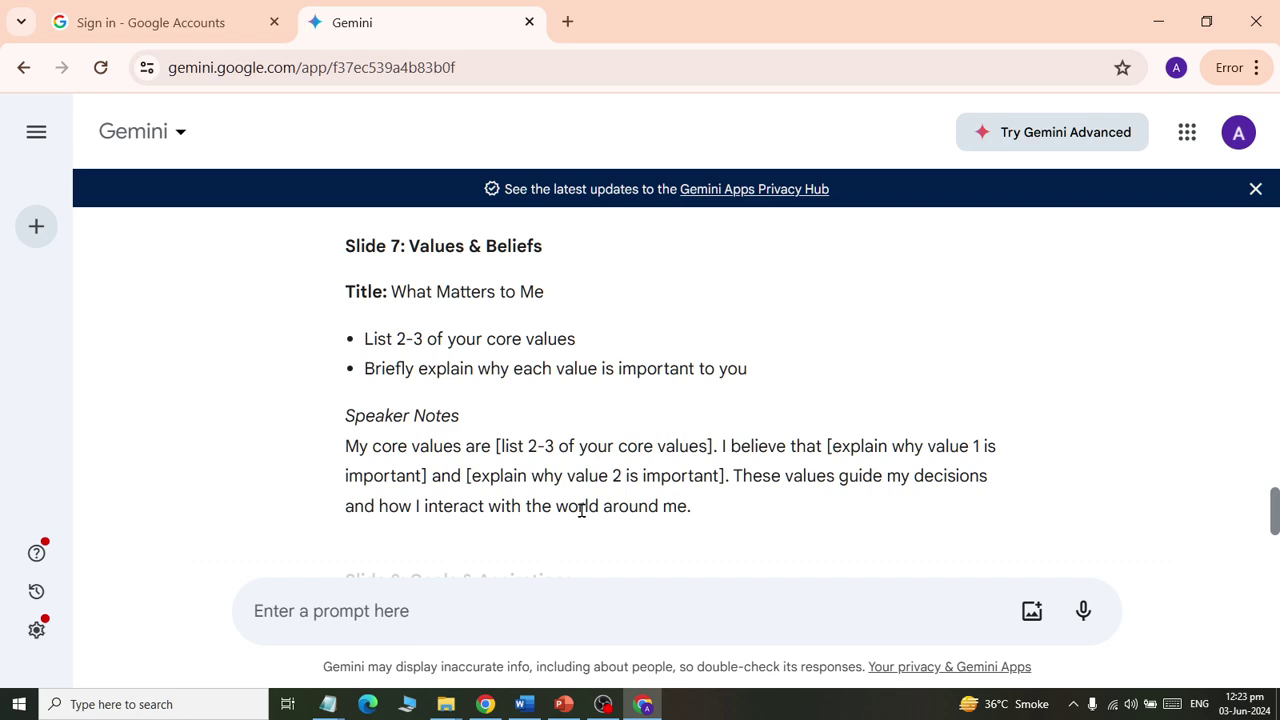
On the Google sign-in tab, choose Use another account and type the account email
click(190, 16)
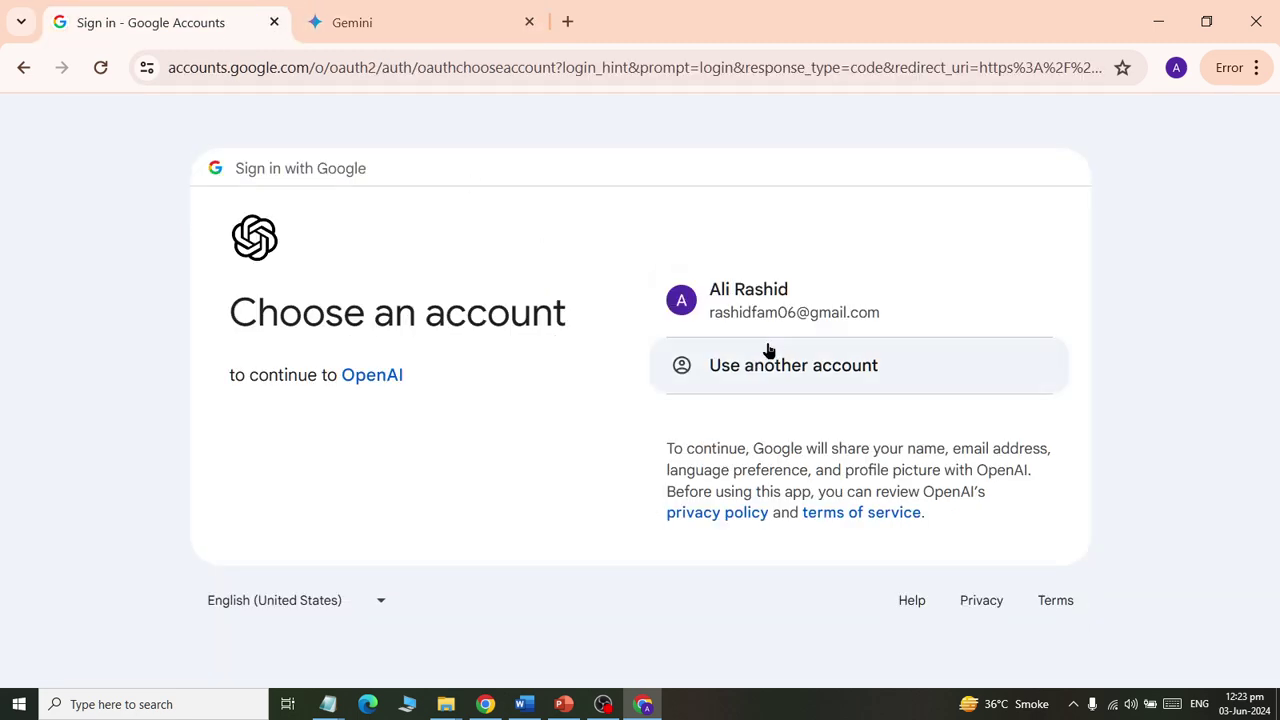
click(867, 374)
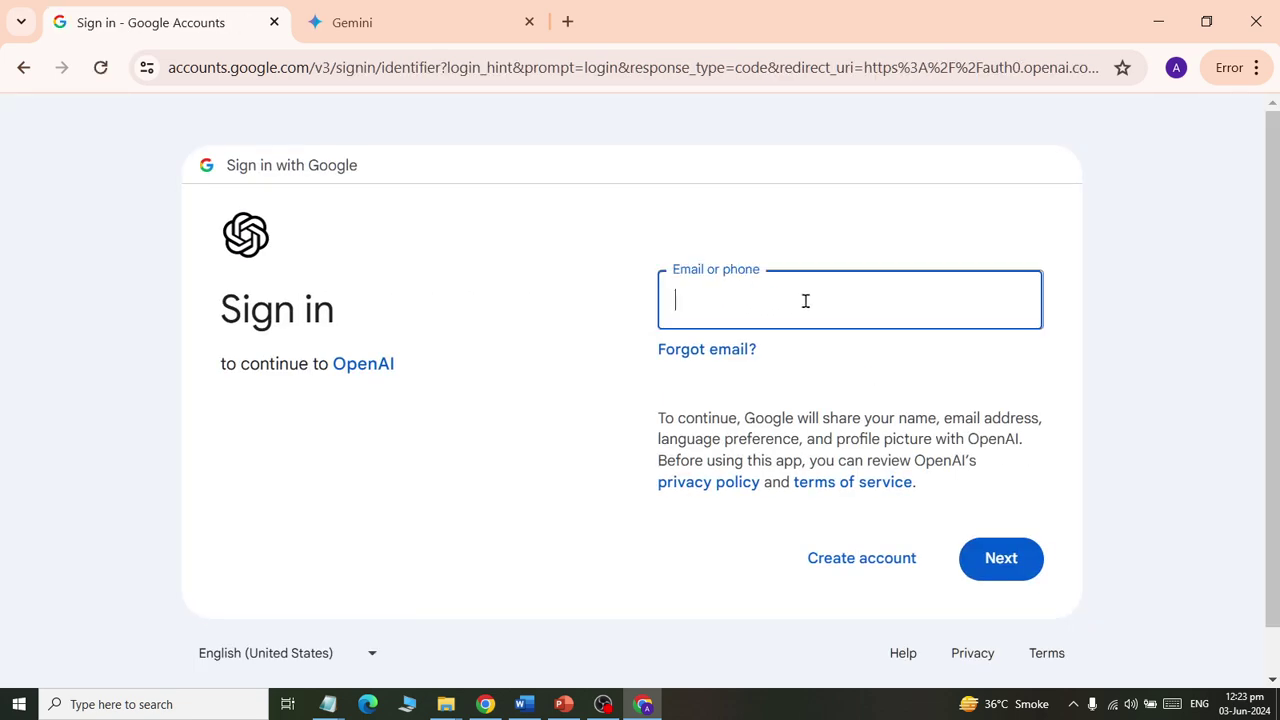
Close Chrome and relaunch it under a different profile
click(1256, 21)
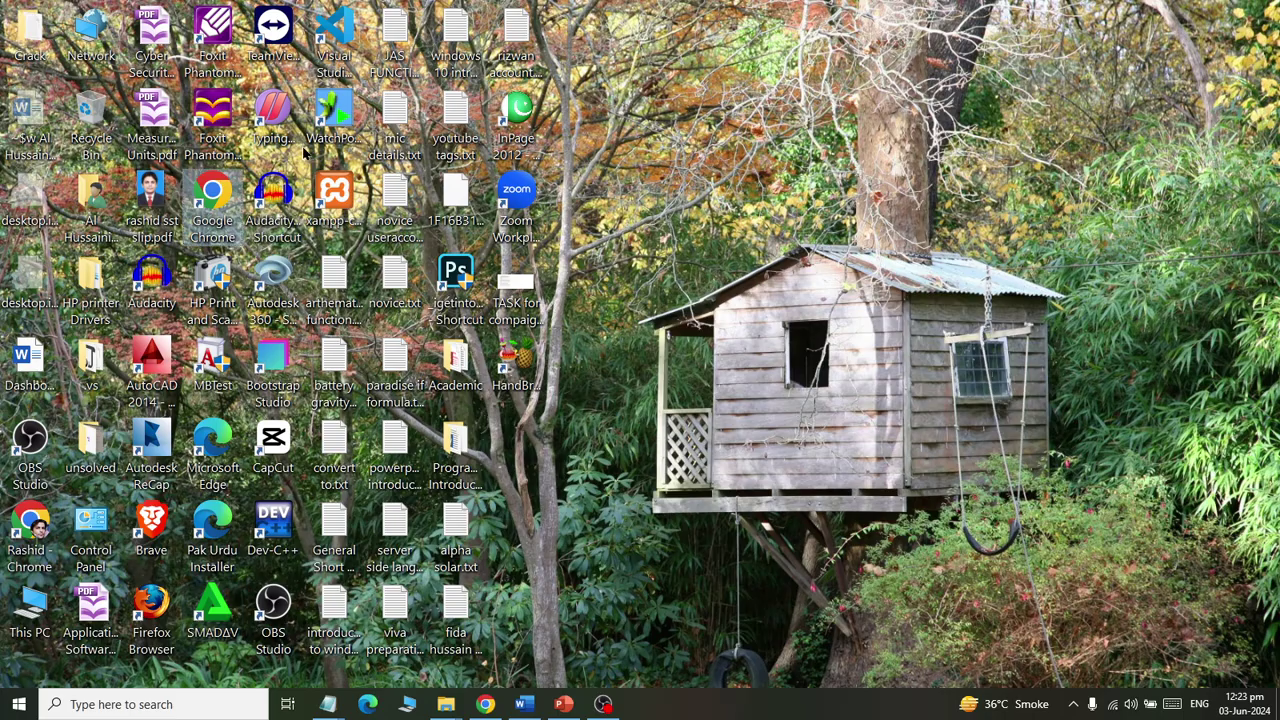
double_click(192, 206)
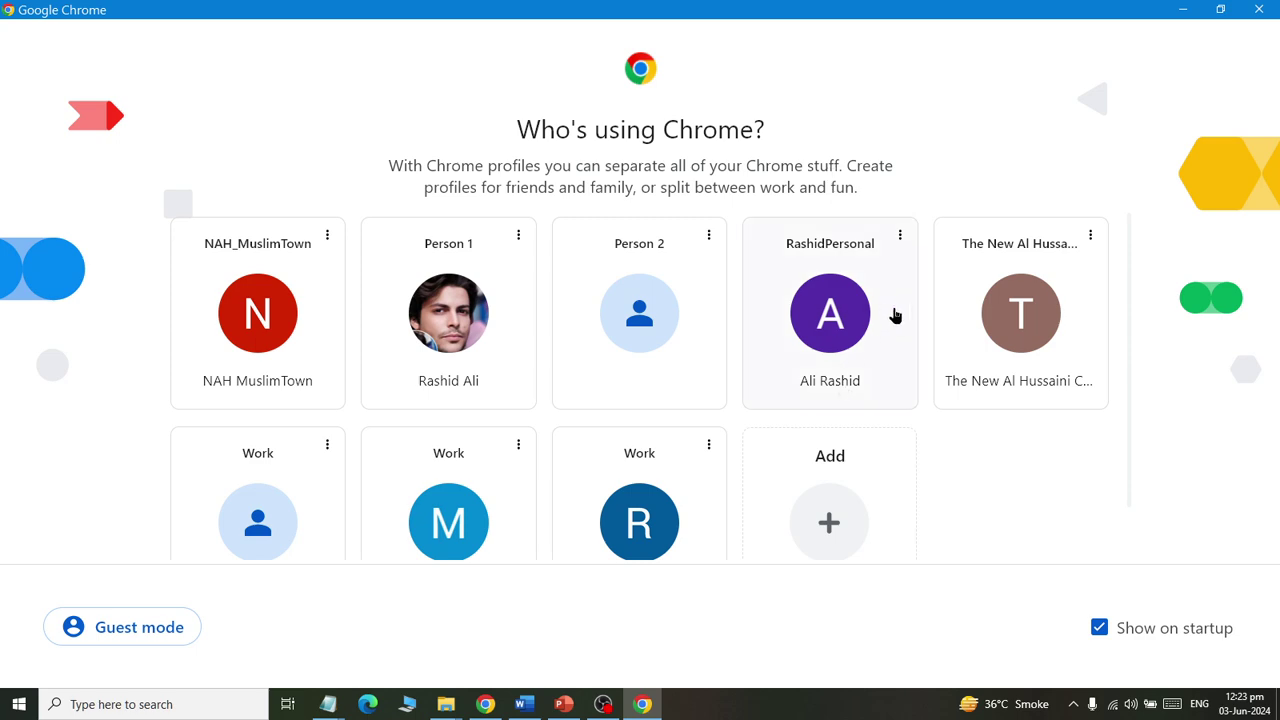
scroll(586, 490, down, 1)
click(640, 470)
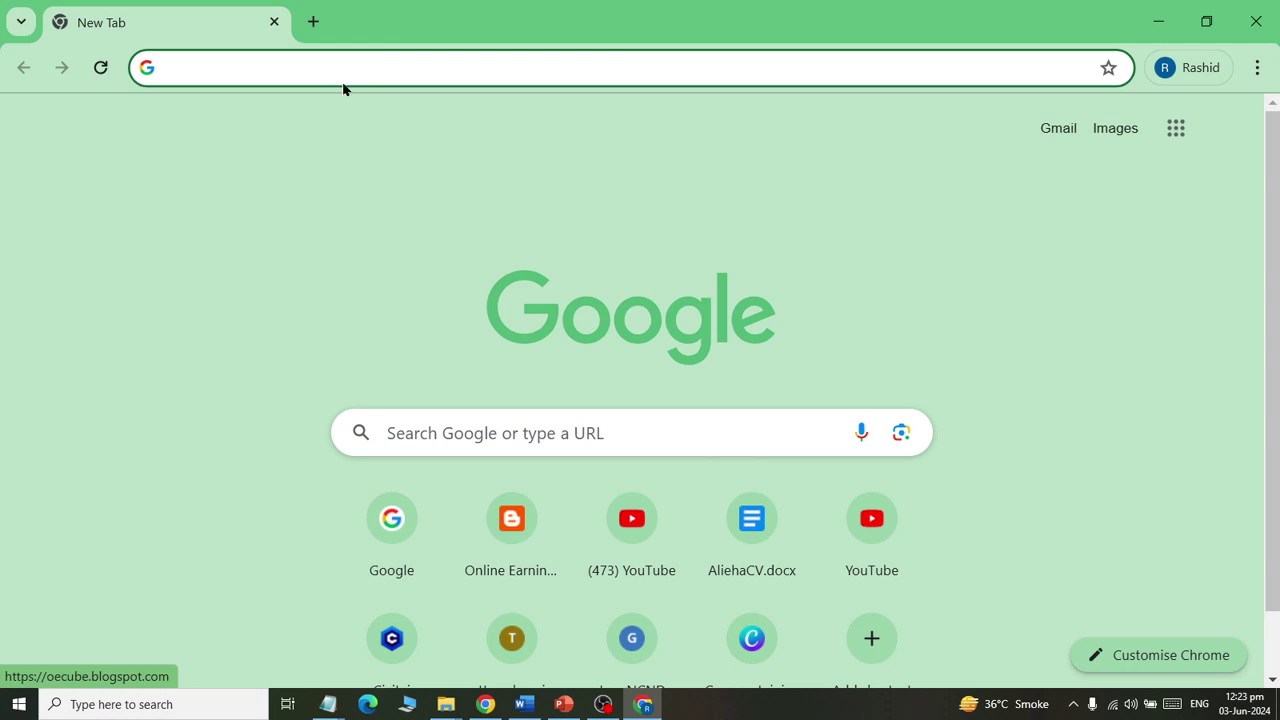
Load the ChatGPT website and search google bard in a second tab
click(333, 67)
text(chat)
key(Return)
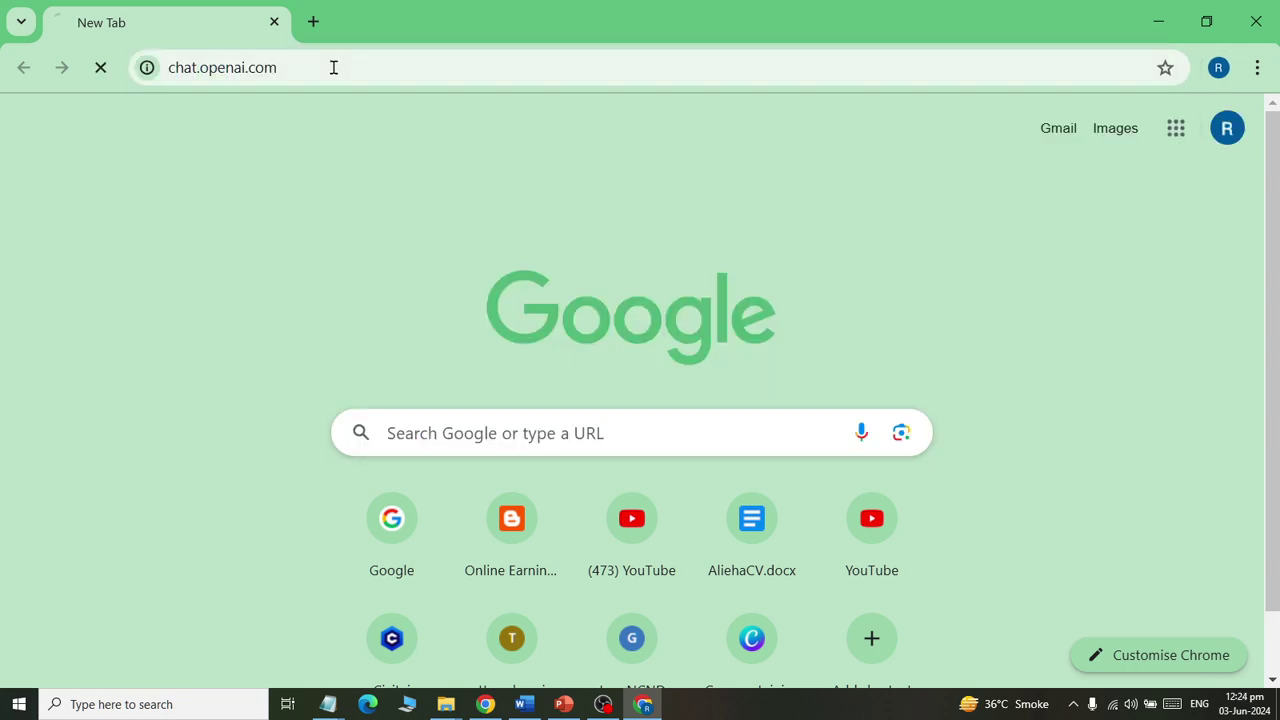
click(313, 21)
text(goo)
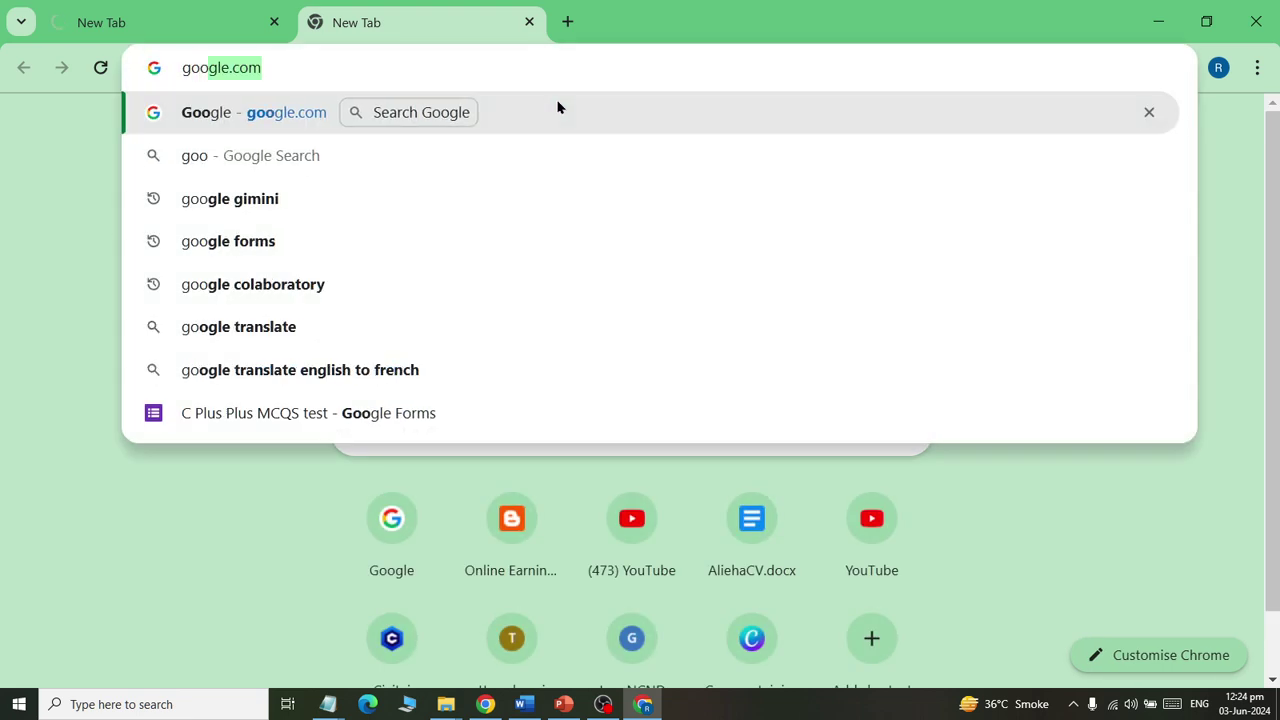
text(gle bard)
key(Return)
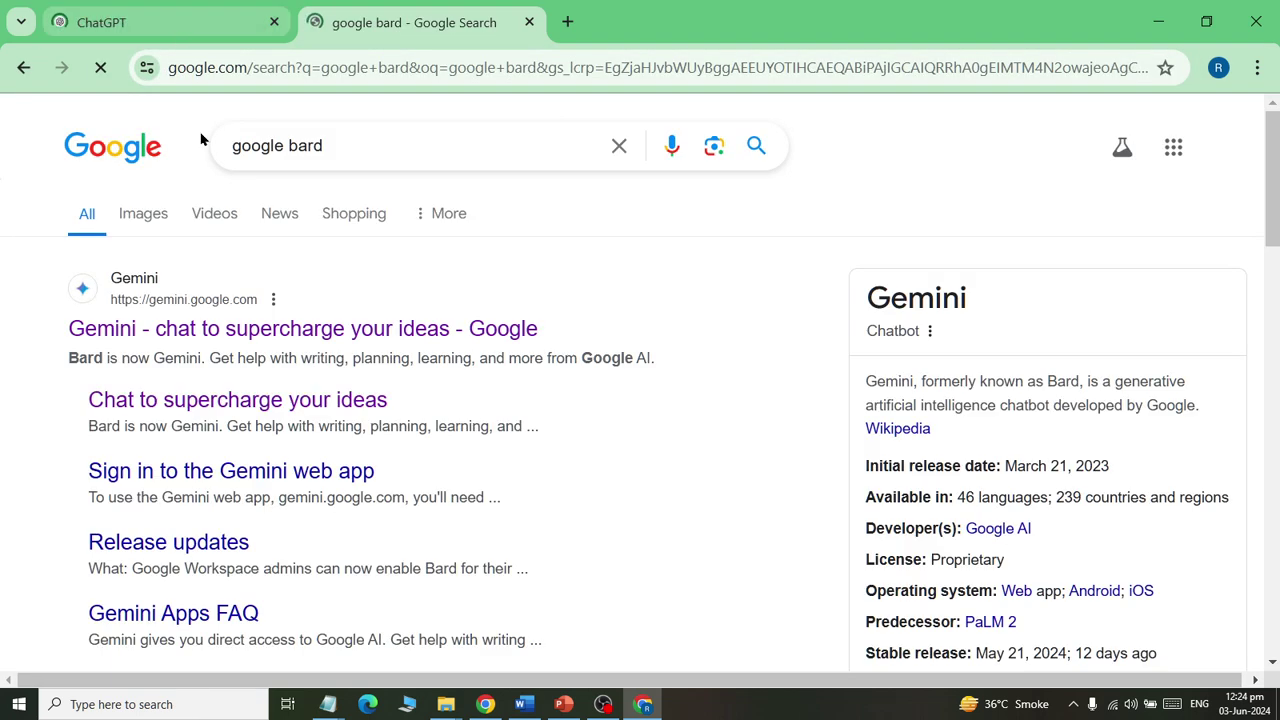
Open Gemini in the second tab and settle on ChatGPT, ready for a new chat
click(168, 14)
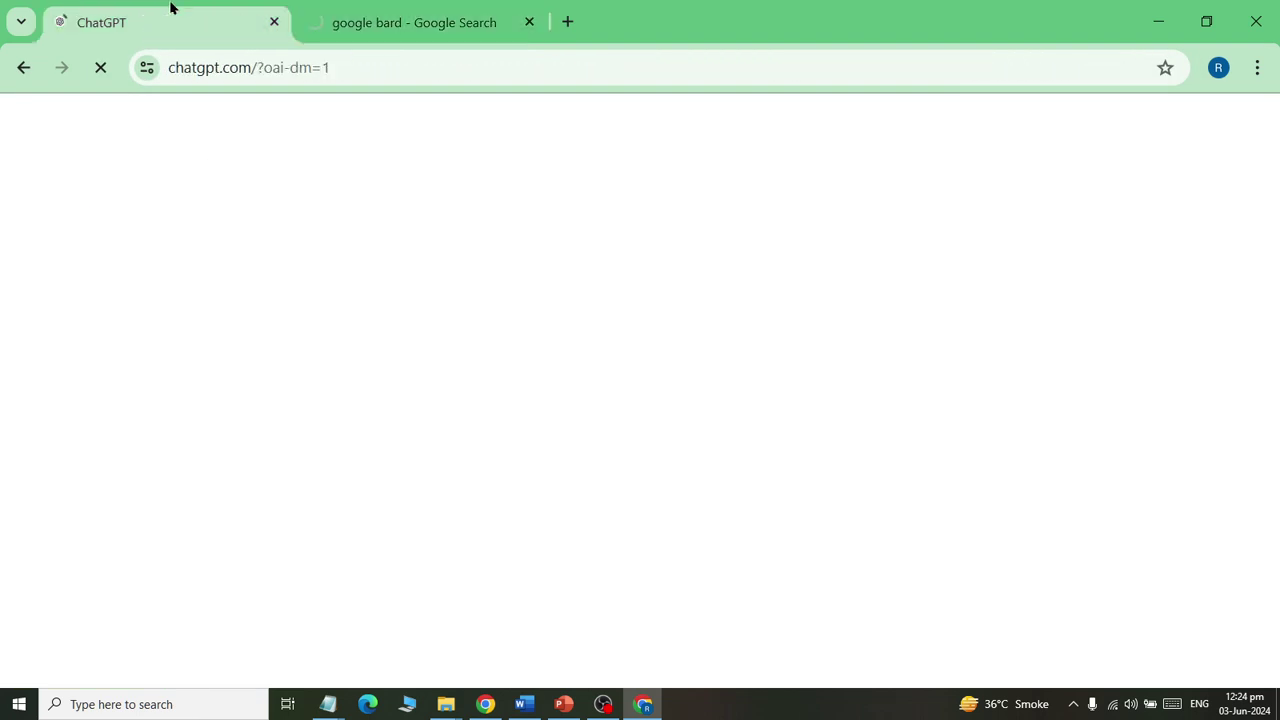
click(345, 12)
click(155, 21)
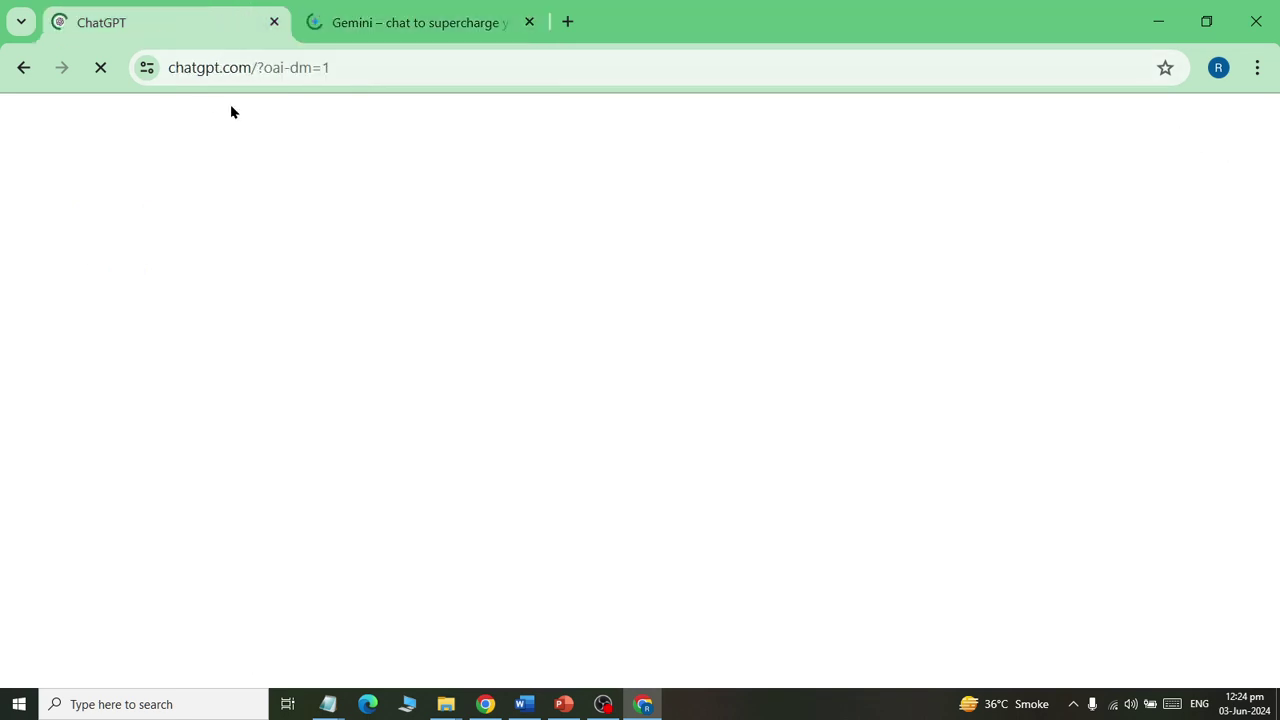
click(363, 10)
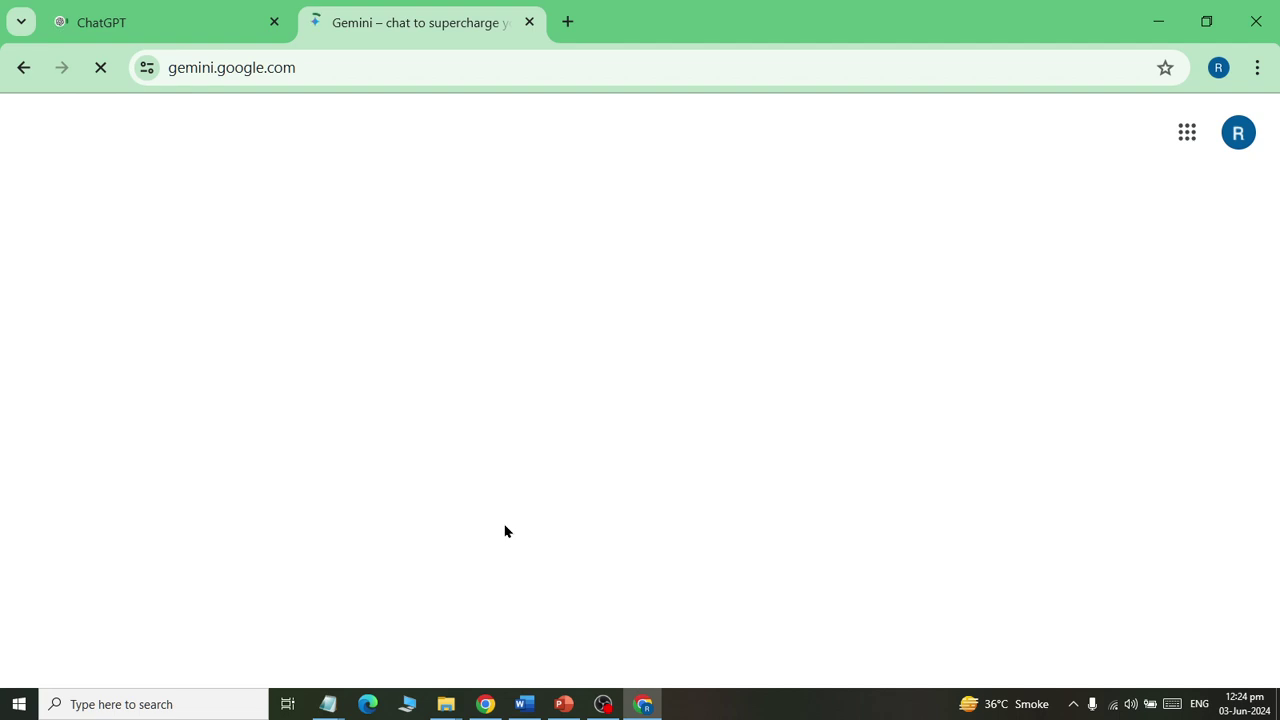
click(173, 9)
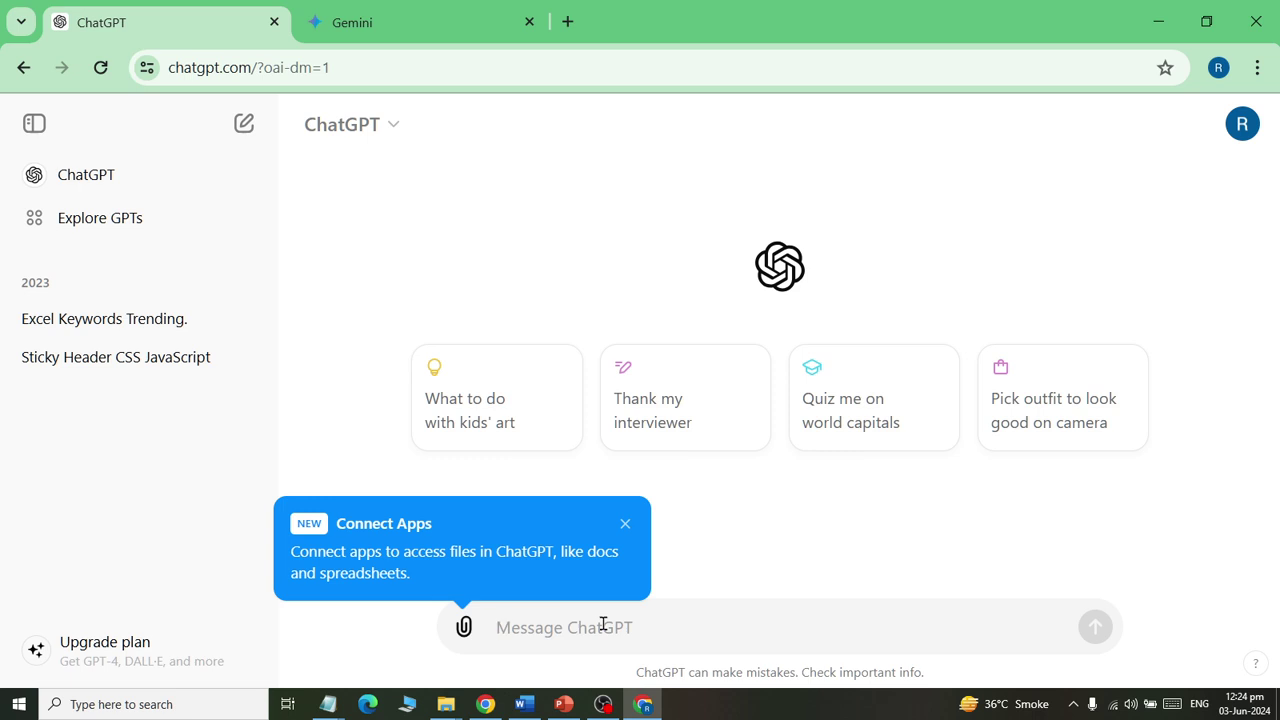
Paste and send the 12-slide self-introduction prompt to both ChatGPT and Gemini, ending on ChatGPT
text(create a presentation based of self introduction , defince each category on separate slide with suitable images also include closing line at end of presentations , presentation should be on 12 slides.)
key(Return)
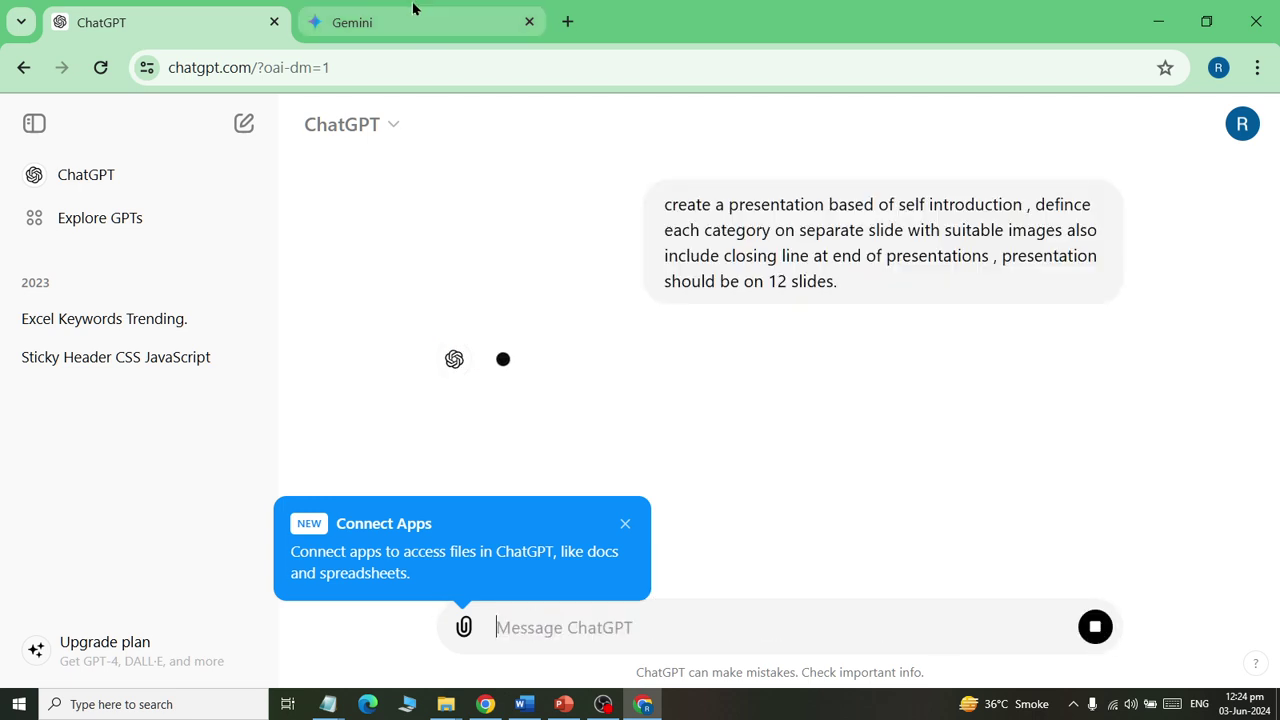
click(413, 10)
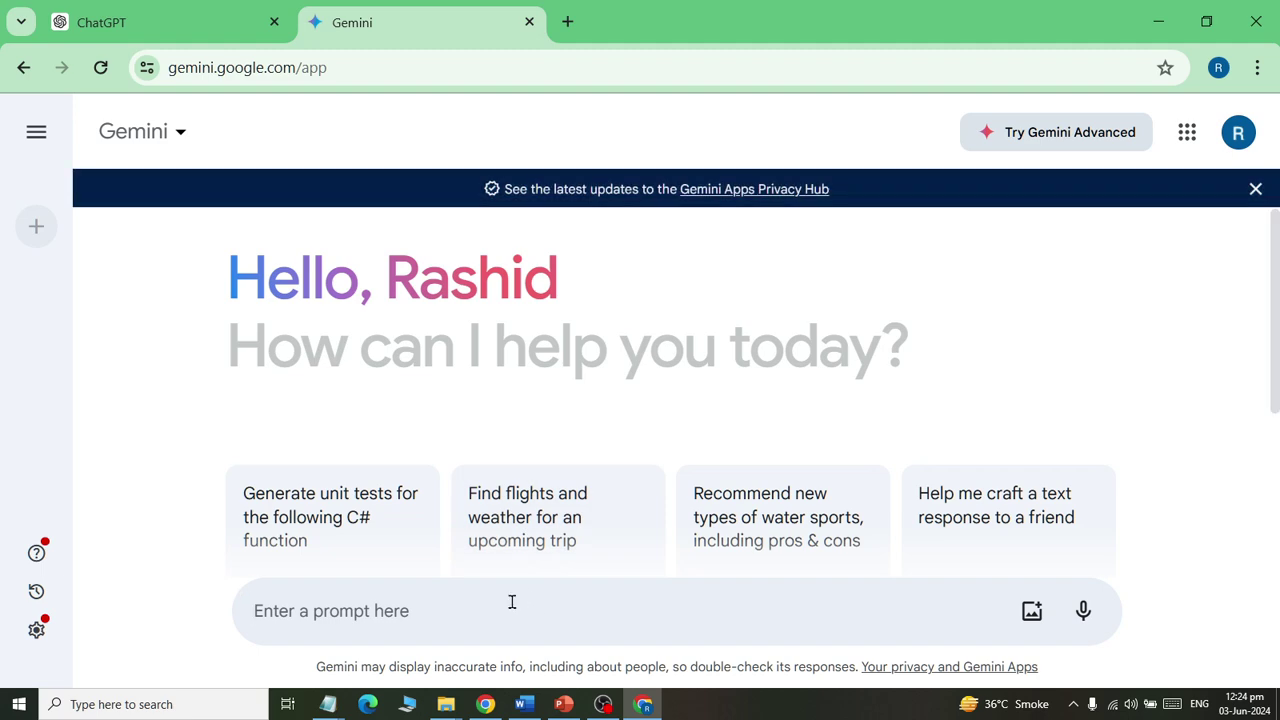
text(create a presentation based of self introduction , defince each category on separate slide with suitable images also include closing line at end of presentations , presentation should be on 12 slides.)
click(1087, 614)
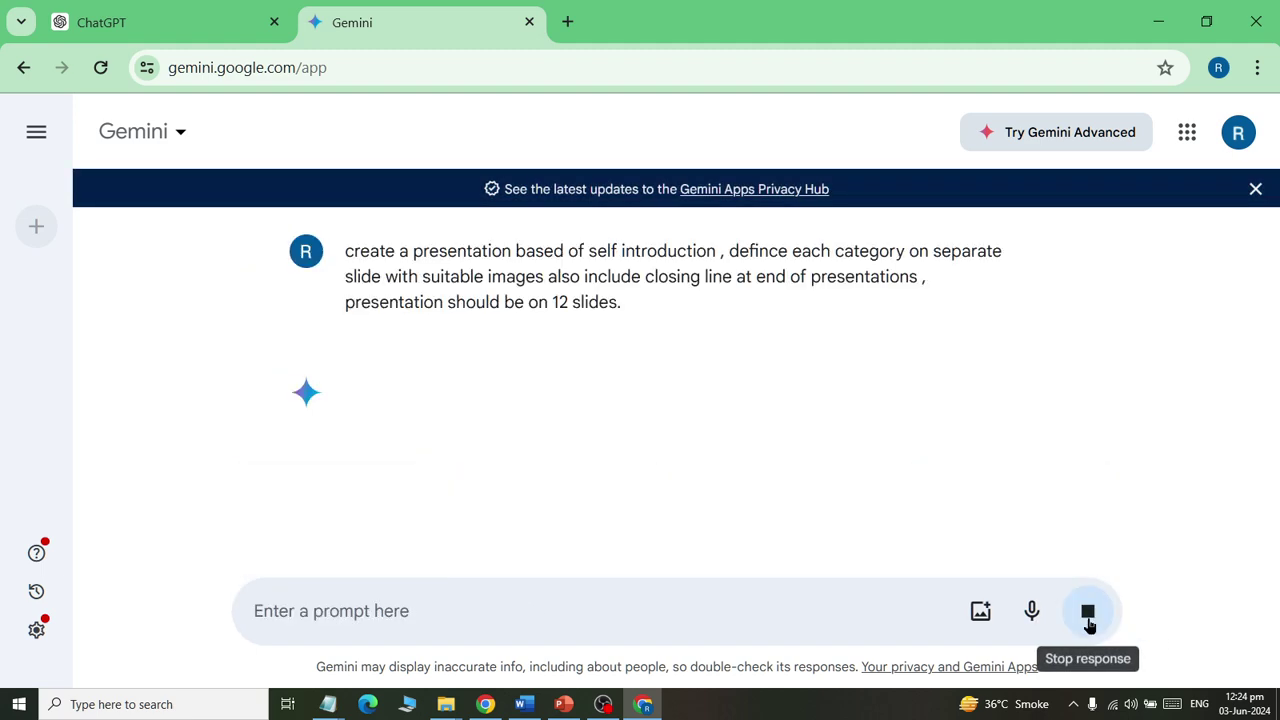
click(205, 14)
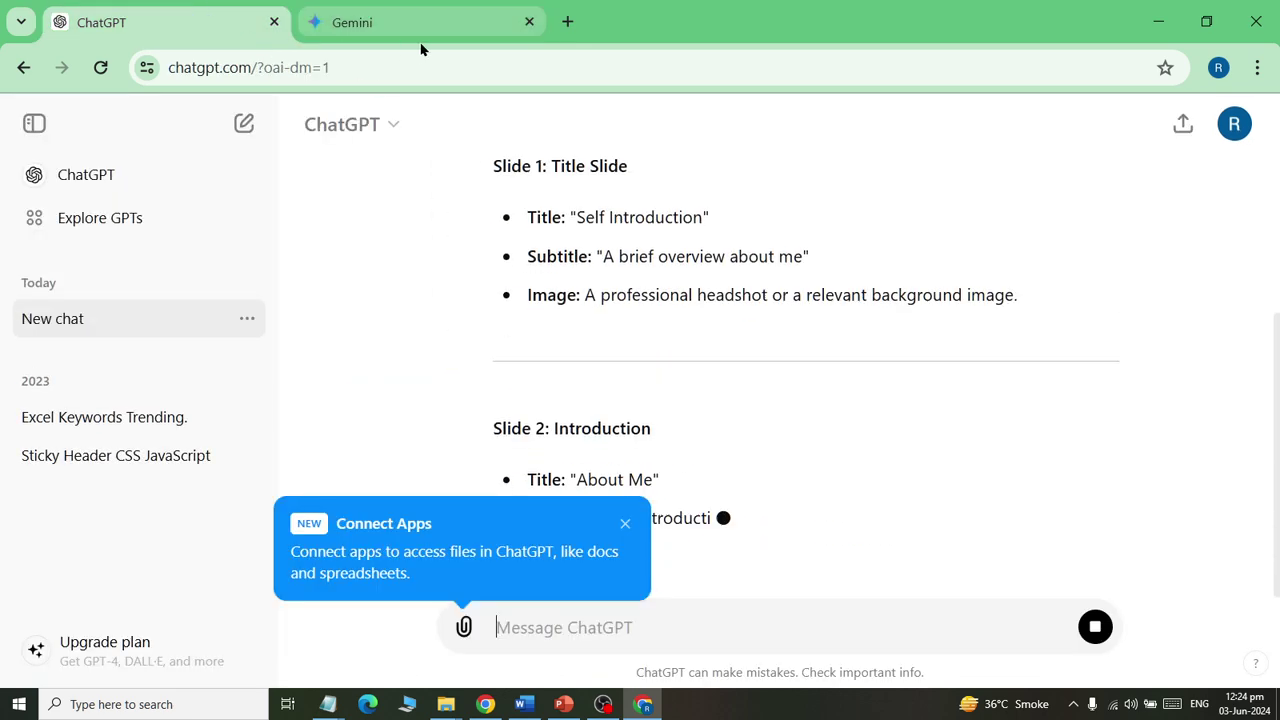
Dismiss the Connect Apps notice and read ChatGPT's streaming outline through Slide 6: Skills
click(625, 523)
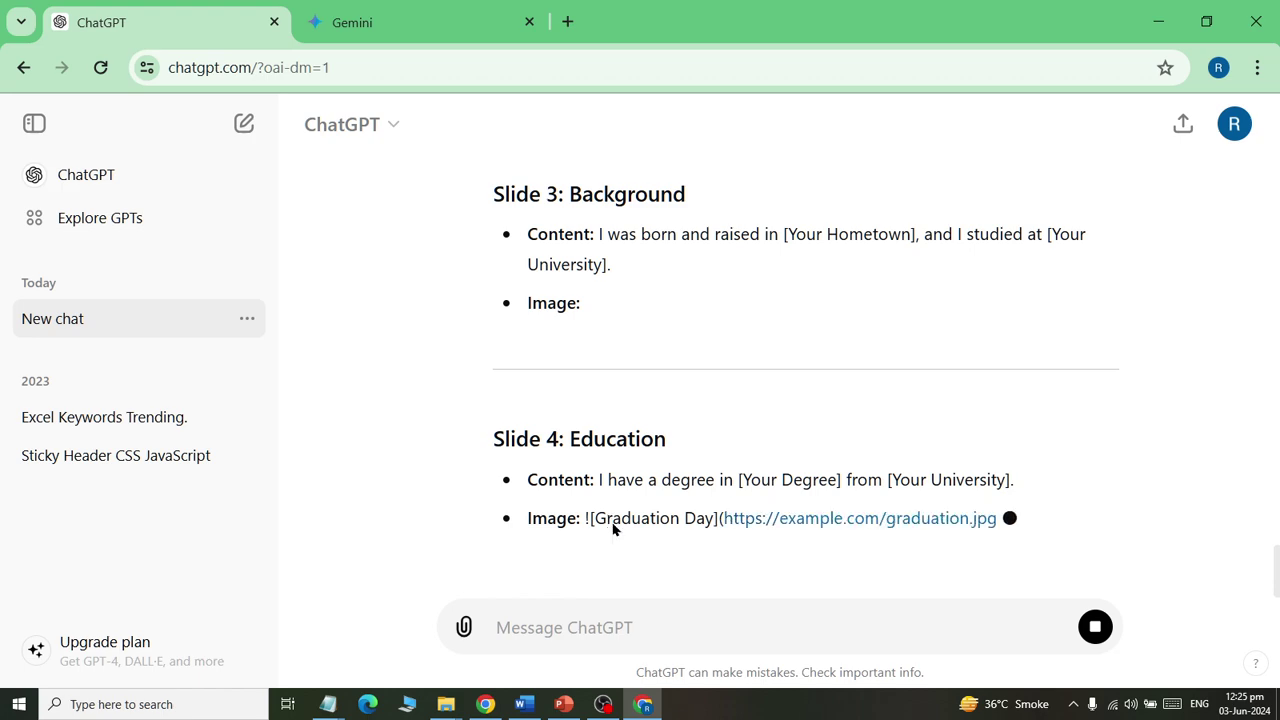
scroll(640, 480, up, 3)
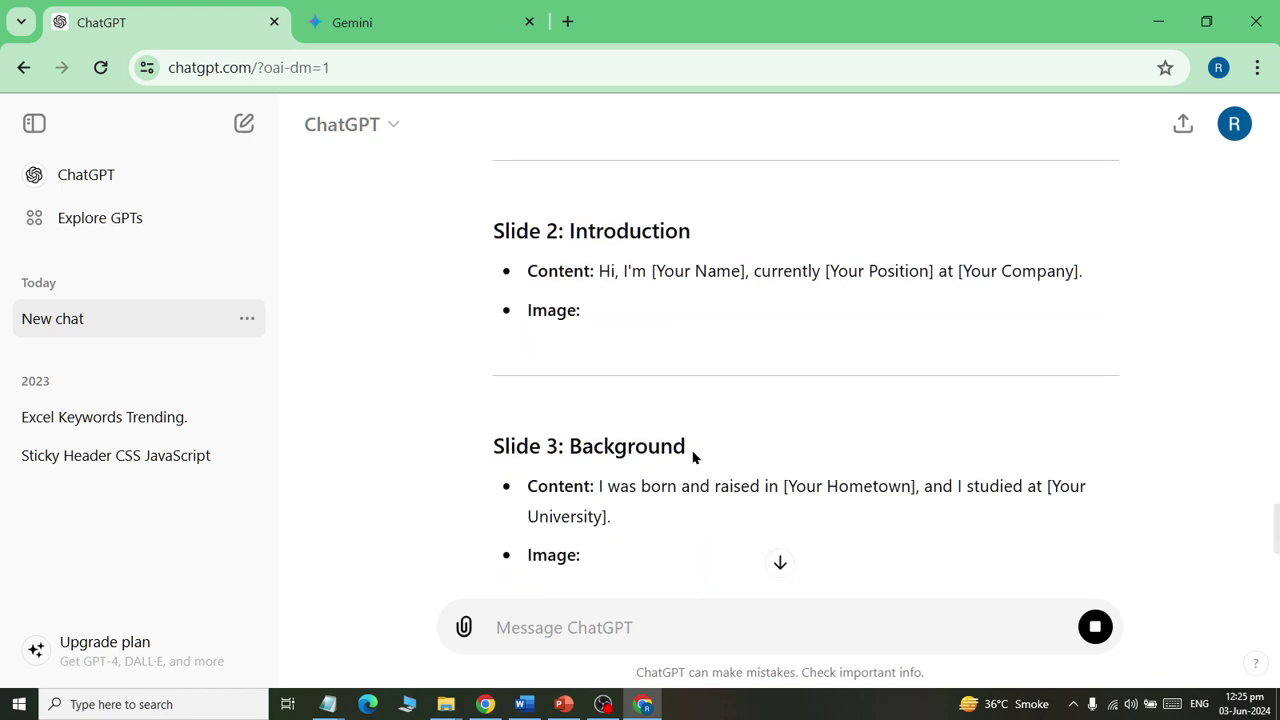
scroll(691, 454, down, 20)
scroll(694, 457, up, 7)
scroll(704, 453, up, 5)
scroll(704, 450, up, 4)
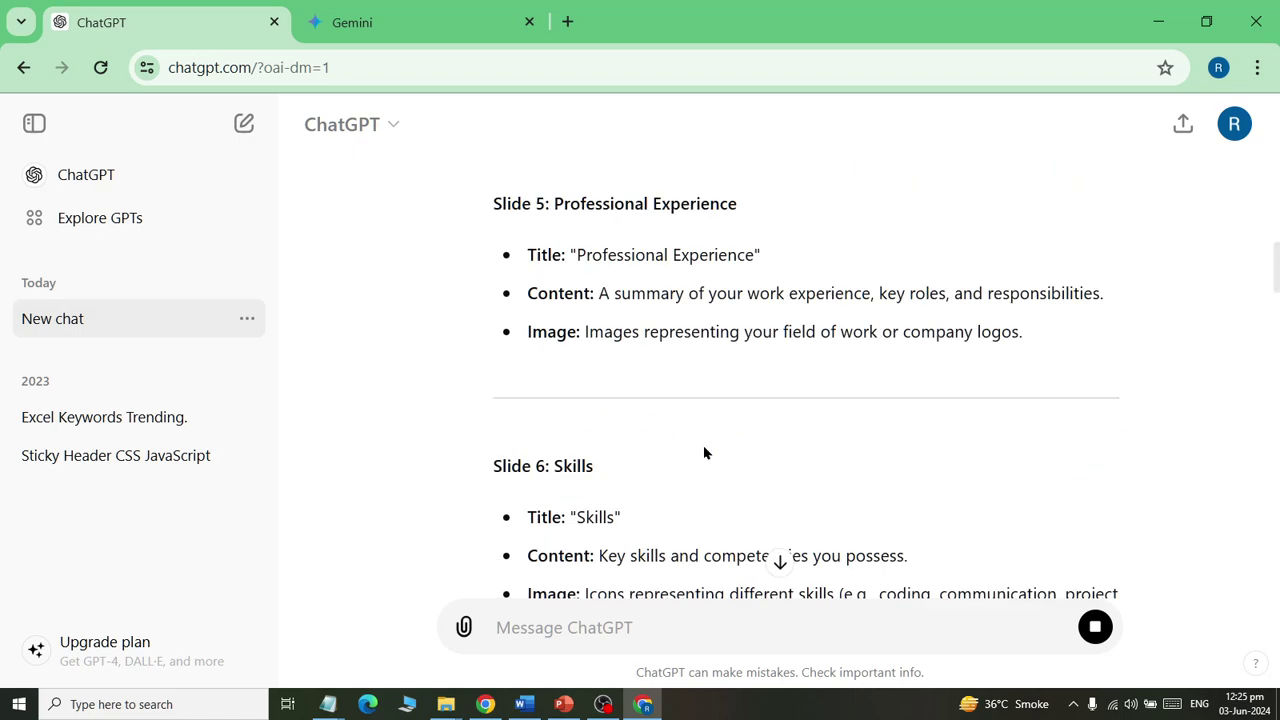
scroll(703, 445, up, 6)
scroll(703, 445, up, 5)
scroll(703, 440, down, 7)
scroll(704, 427, down, 9)
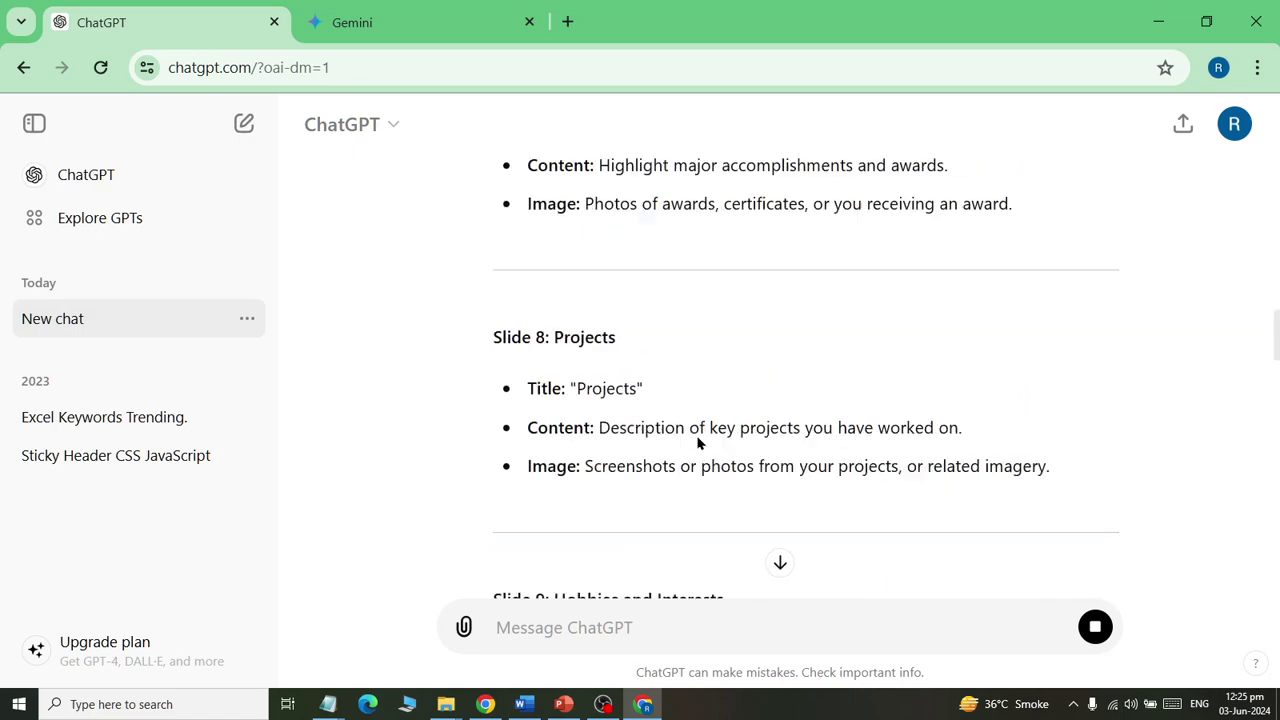
scroll(700, 443, down, 10)
scroll(691, 451, down, 9)
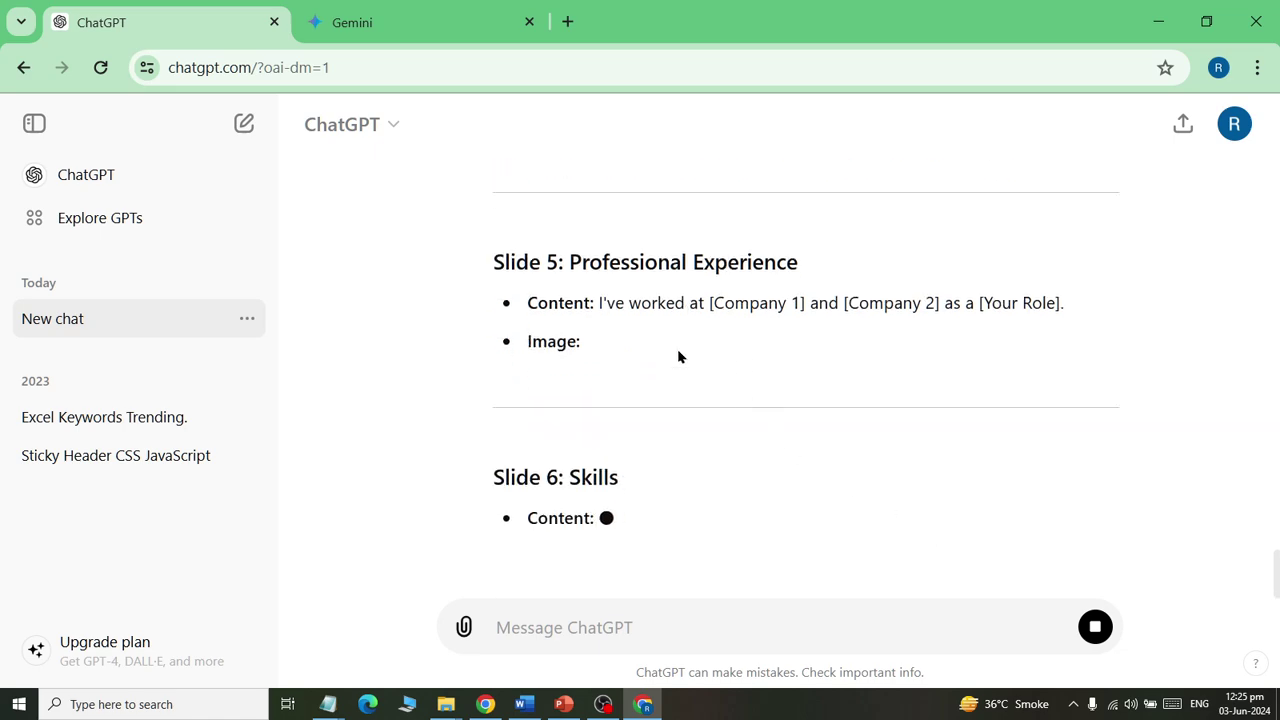
click(366, 14)
Scroll through Gemini's generated self-introduction presentation reply
scroll(690, 300, down, 3)
scroll(689, 335, down, 10)
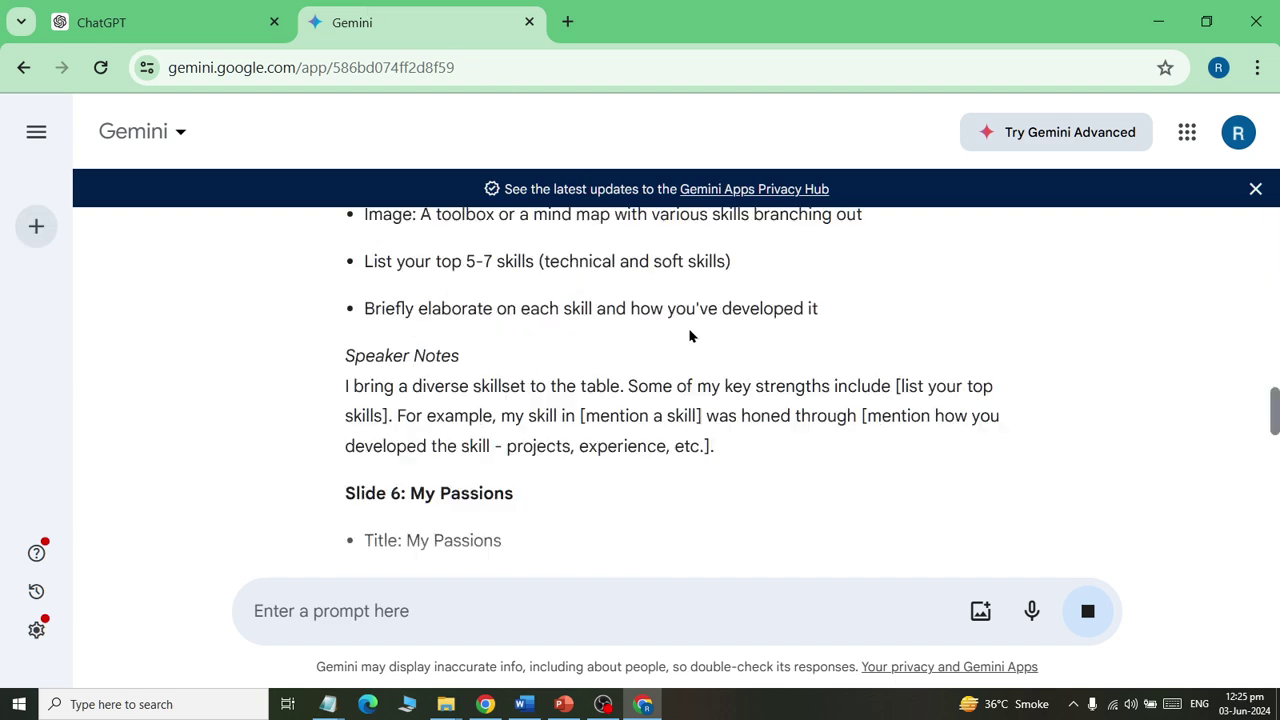
scroll(697, 377, down, 8)
scroll(704, 380, down, 7)
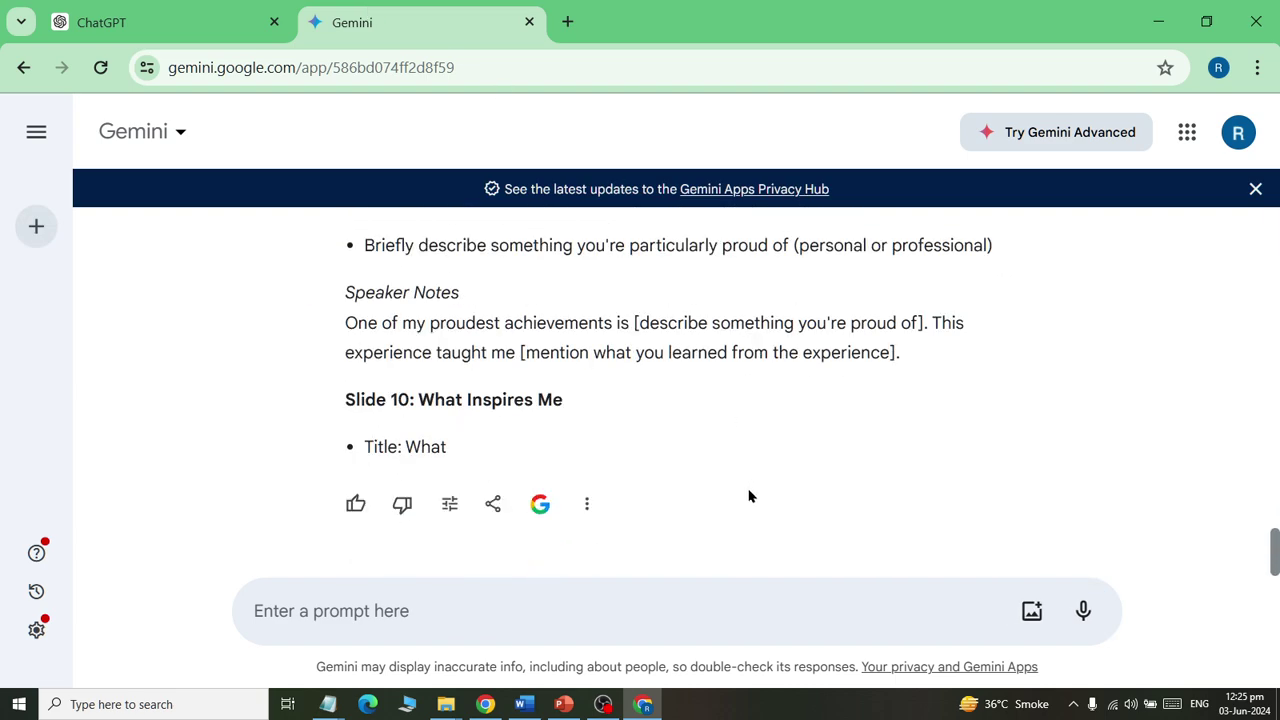
scroll(536, 460, up, 1)
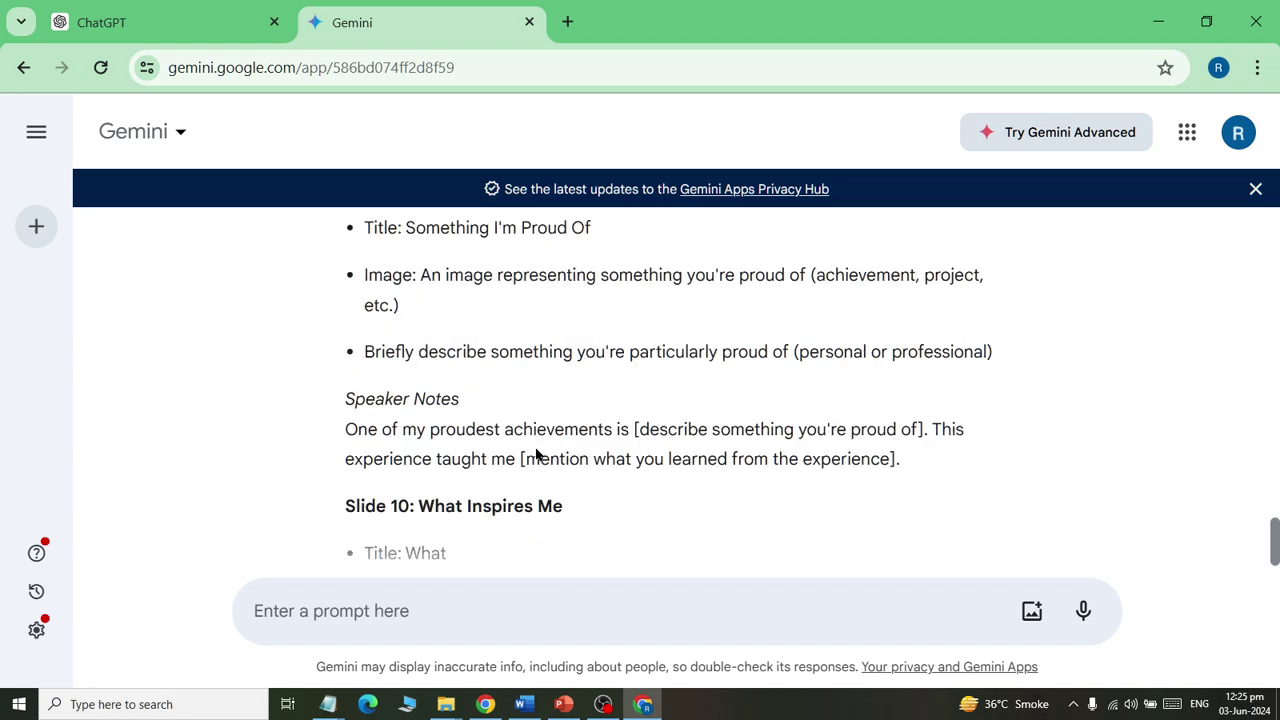
scroll(536, 460, up, 5)
scroll(536, 458, up, 3)
scroll(536, 456, up, 5)
scroll(536, 455, up, 5)
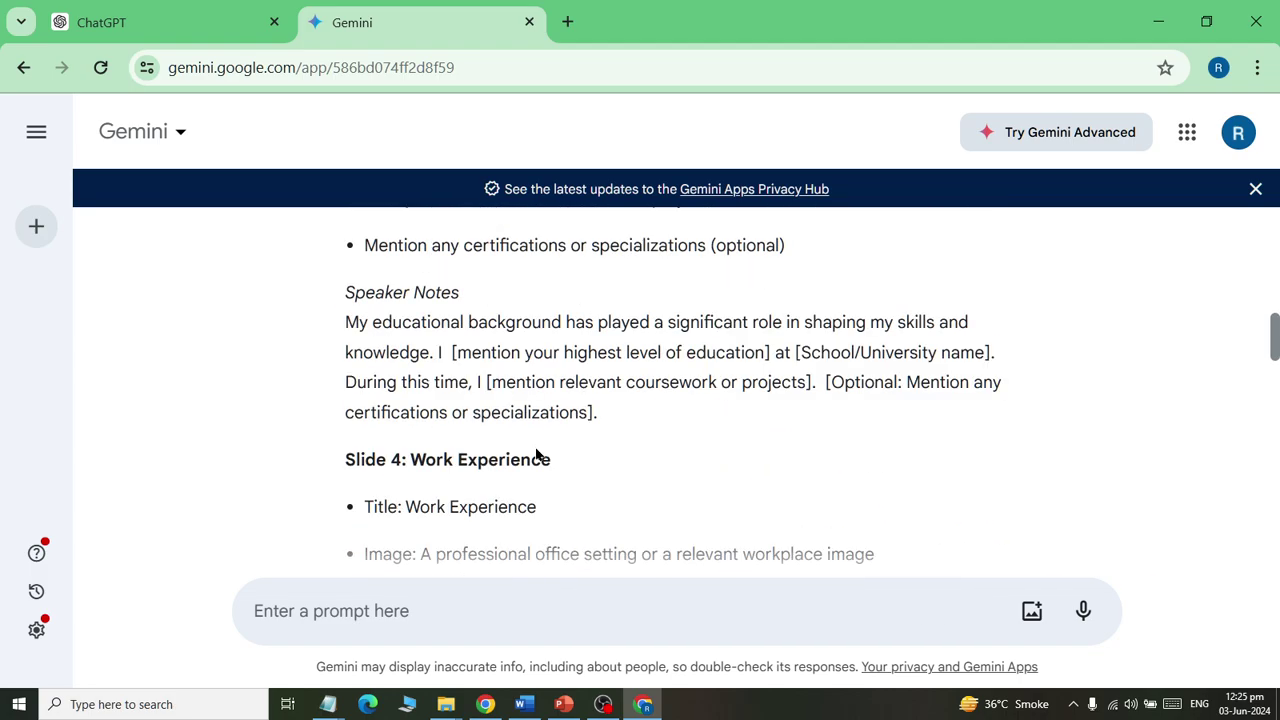
scroll(536, 455, up, 5)
scroll(536, 455, up, 5)
scroll(536, 455, up, 5)
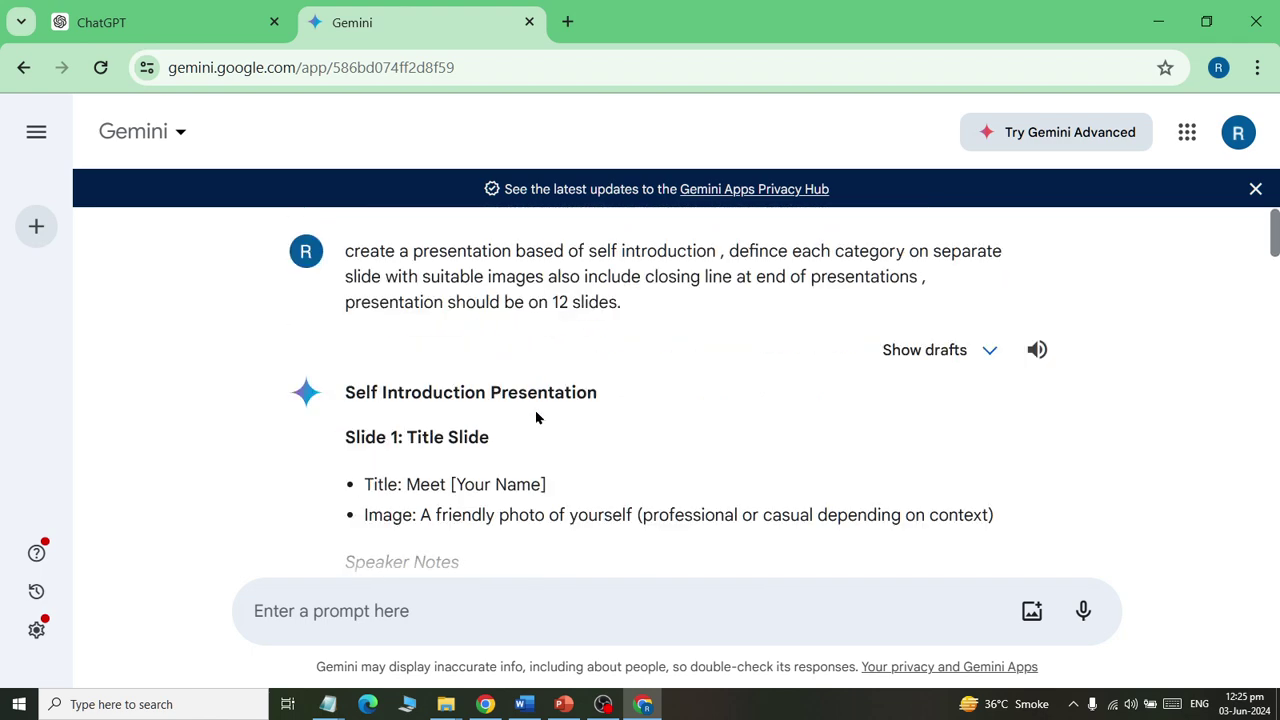
scroll(532, 364, down, 2)
scroll(534, 294, down, 1)
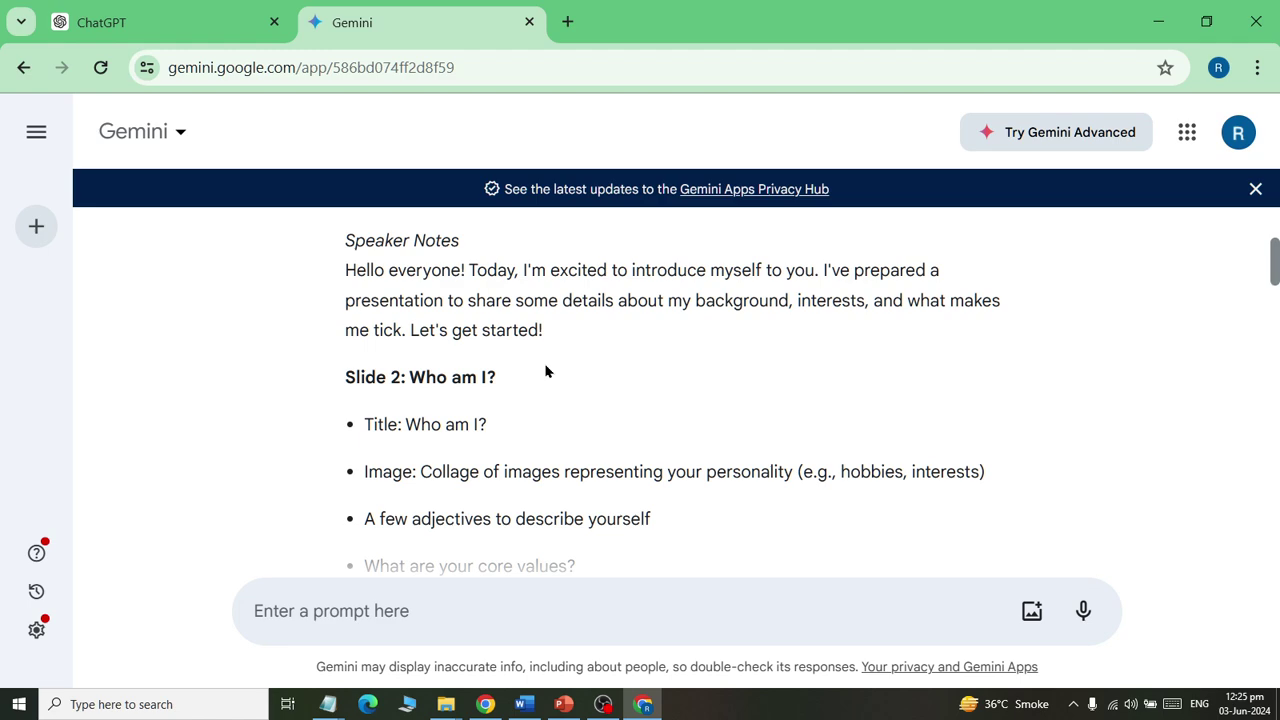
scroll(645, 343, up, 1)
scroll(646, 341, up, 1)
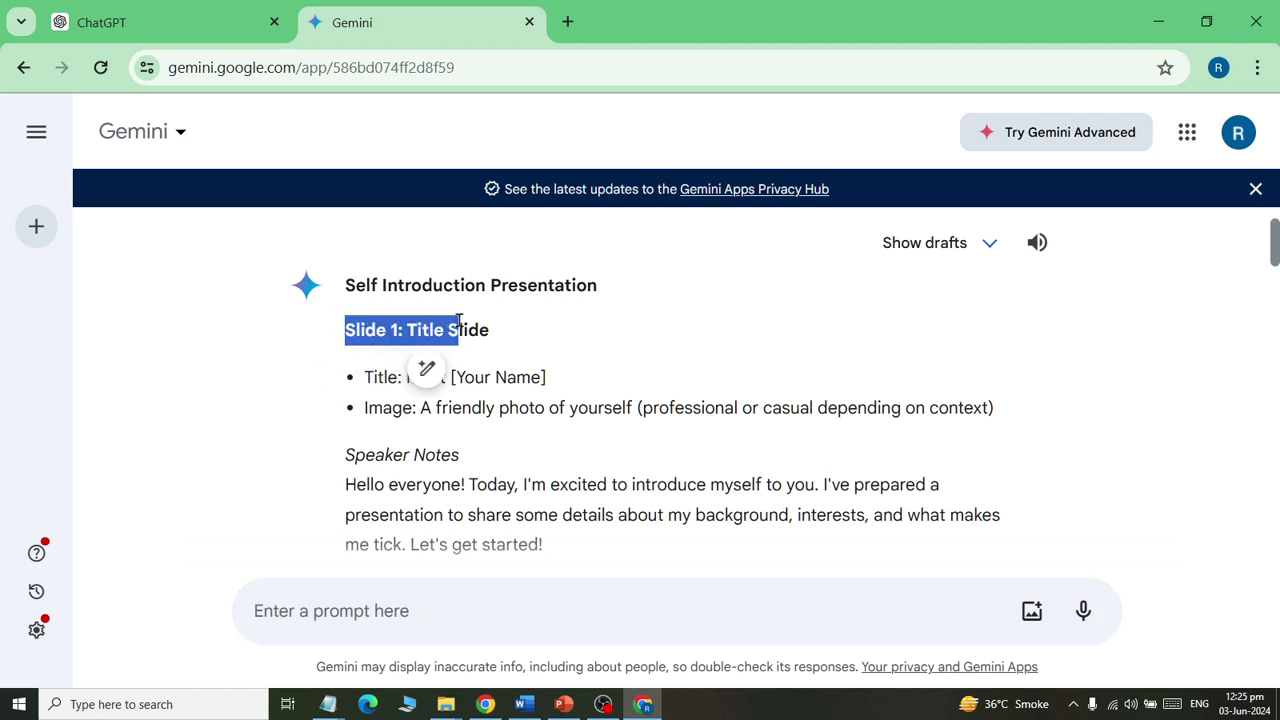
Select Slide 1's heading, 'Meet [Your Name]' title line, image suggestion and speaker notes
drag(338, 330, 470, 370)
click(517, 430)
drag(376, 376, 552, 375)
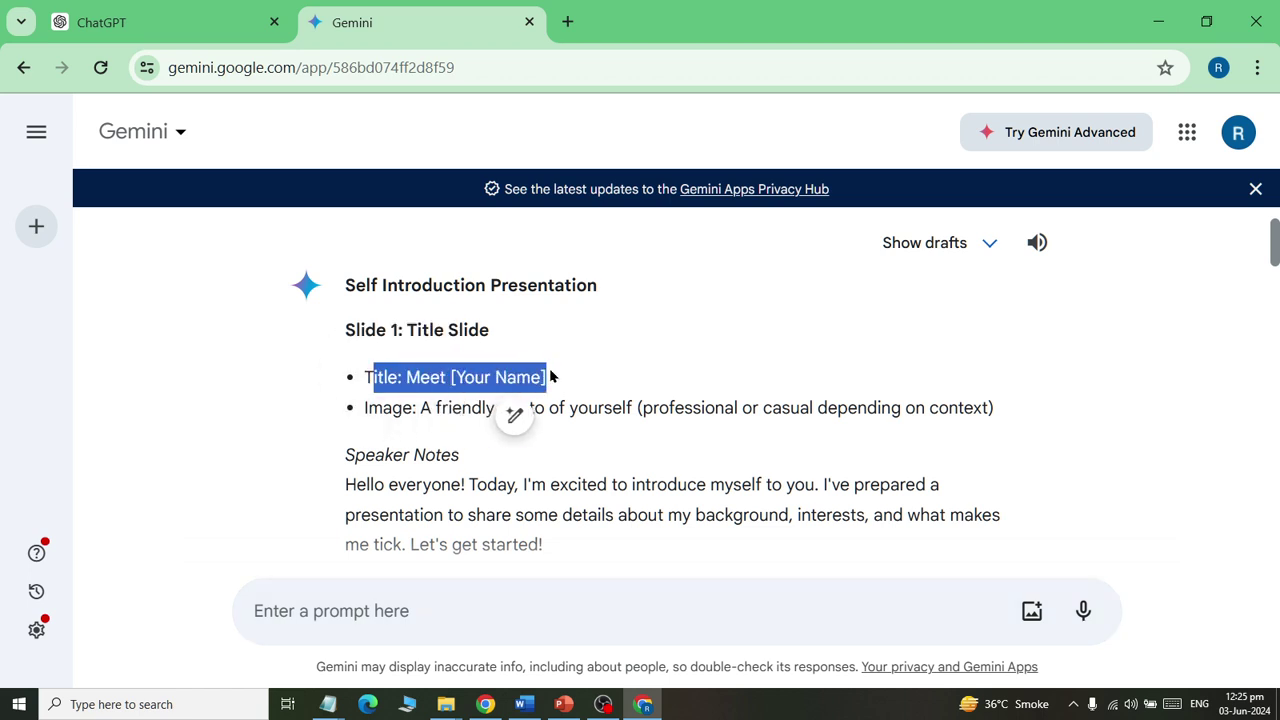
mouse_move(371, 409)
mouse_down()
mouse_move(1020, 400)
mouse_move(990, 408)
mouse_up()
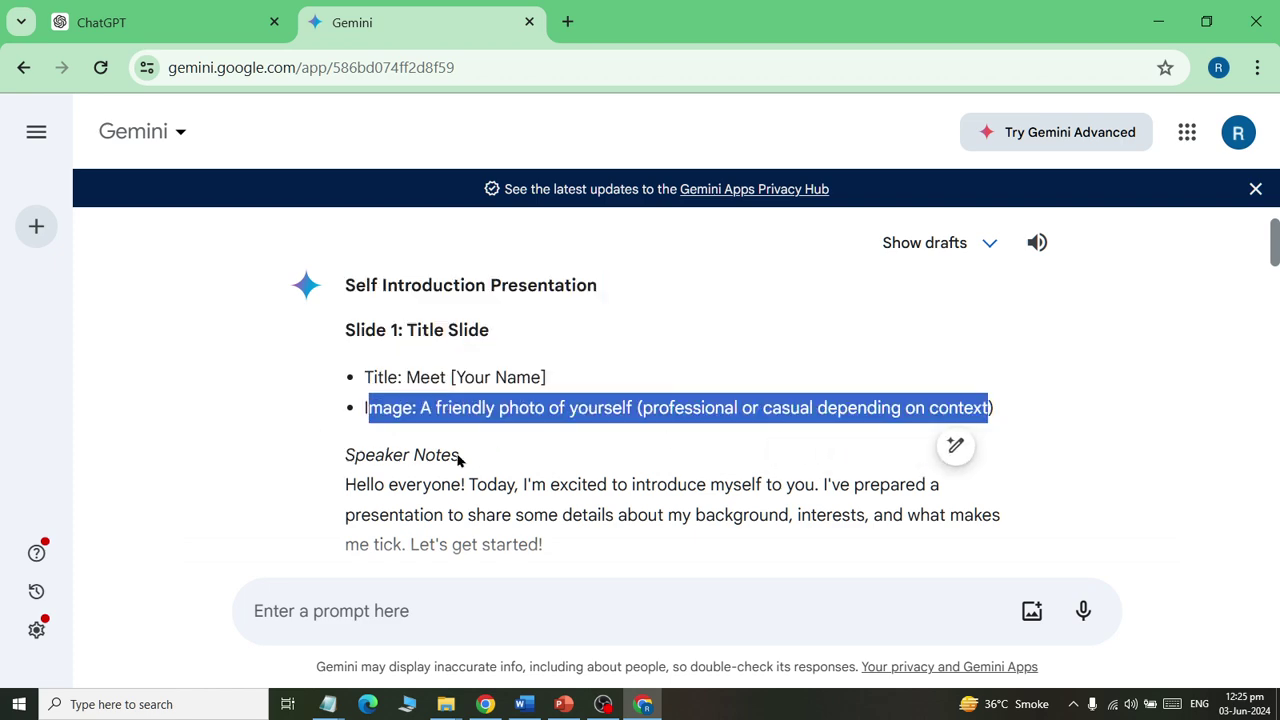
drag(339, 489, 643, 537)
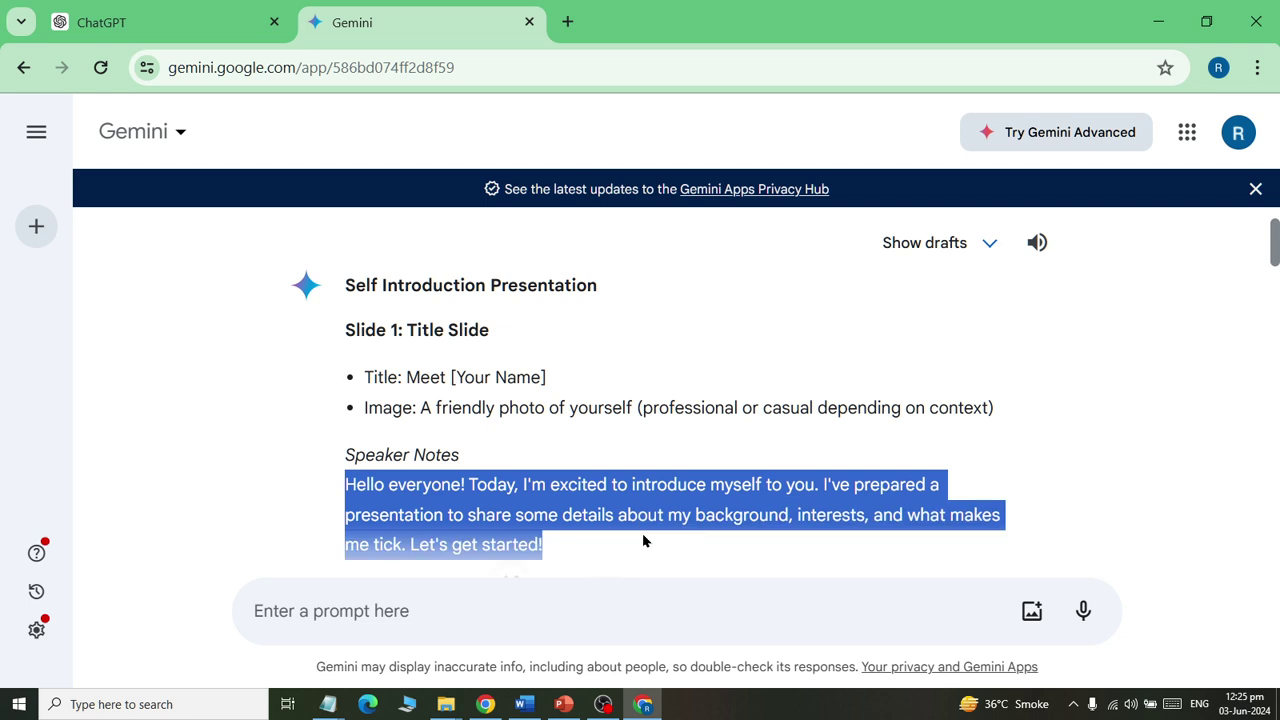
scroll(635, 530, down, 1)
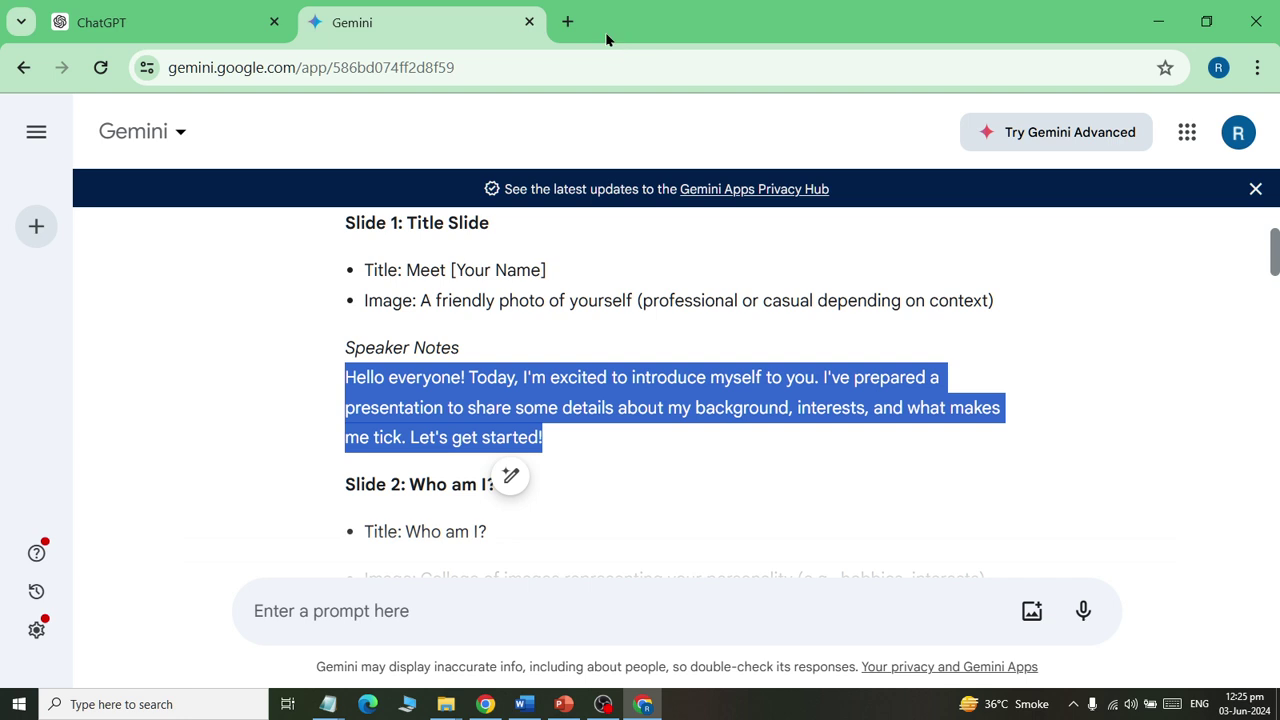
Load the Google homepage in a new browser tab
click(567, 21)
text(google)
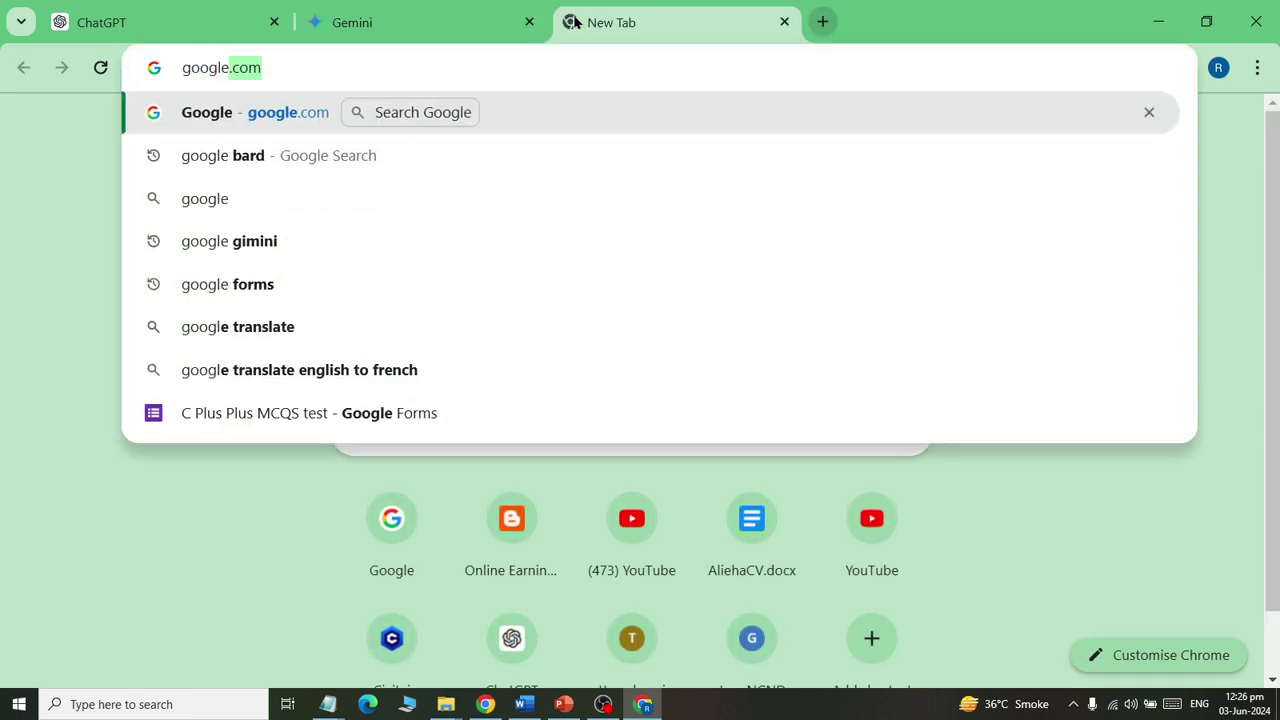
key(Return)
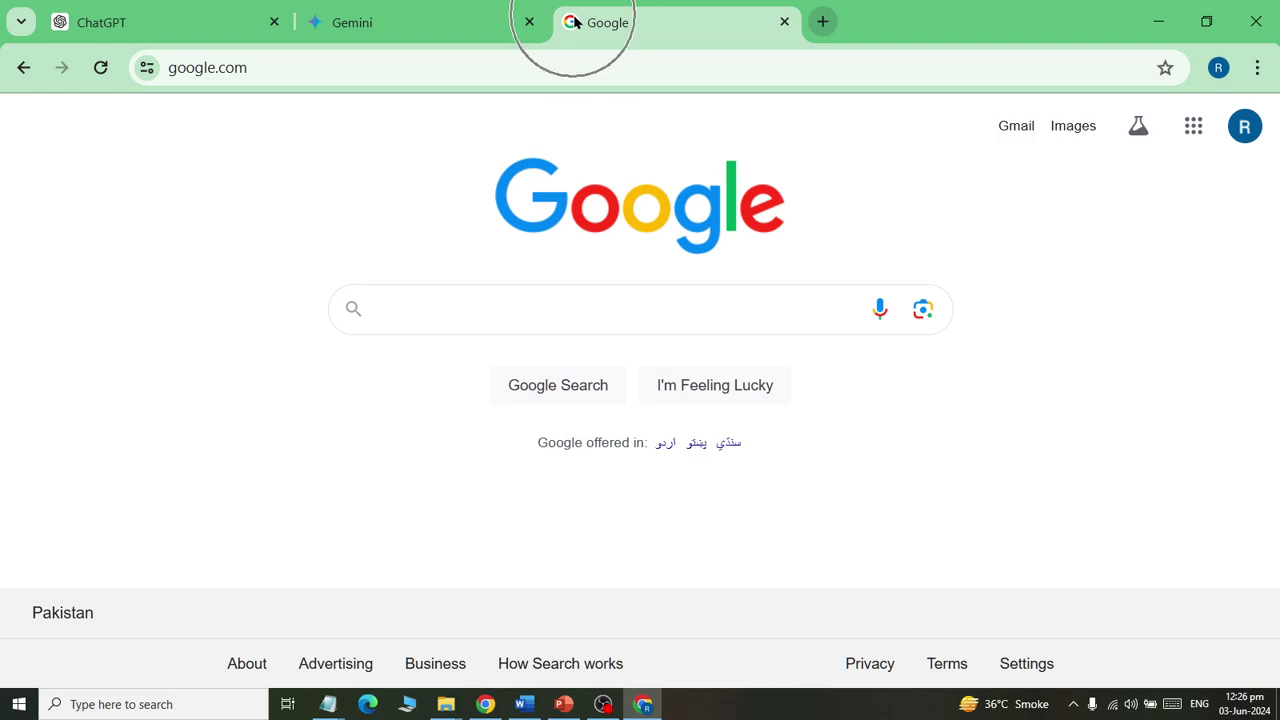
Search 'self introduction presentation template' and show the image results
text(self i)
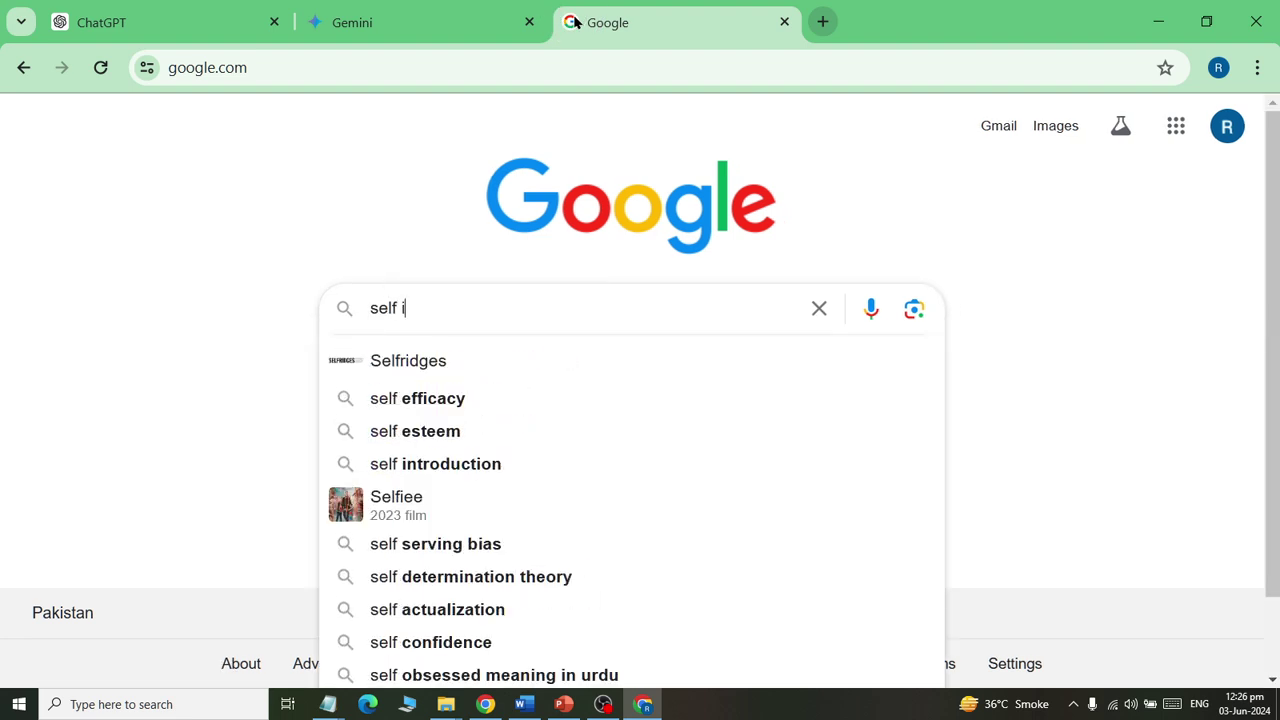
text(ntrou)
key(BackSpace)
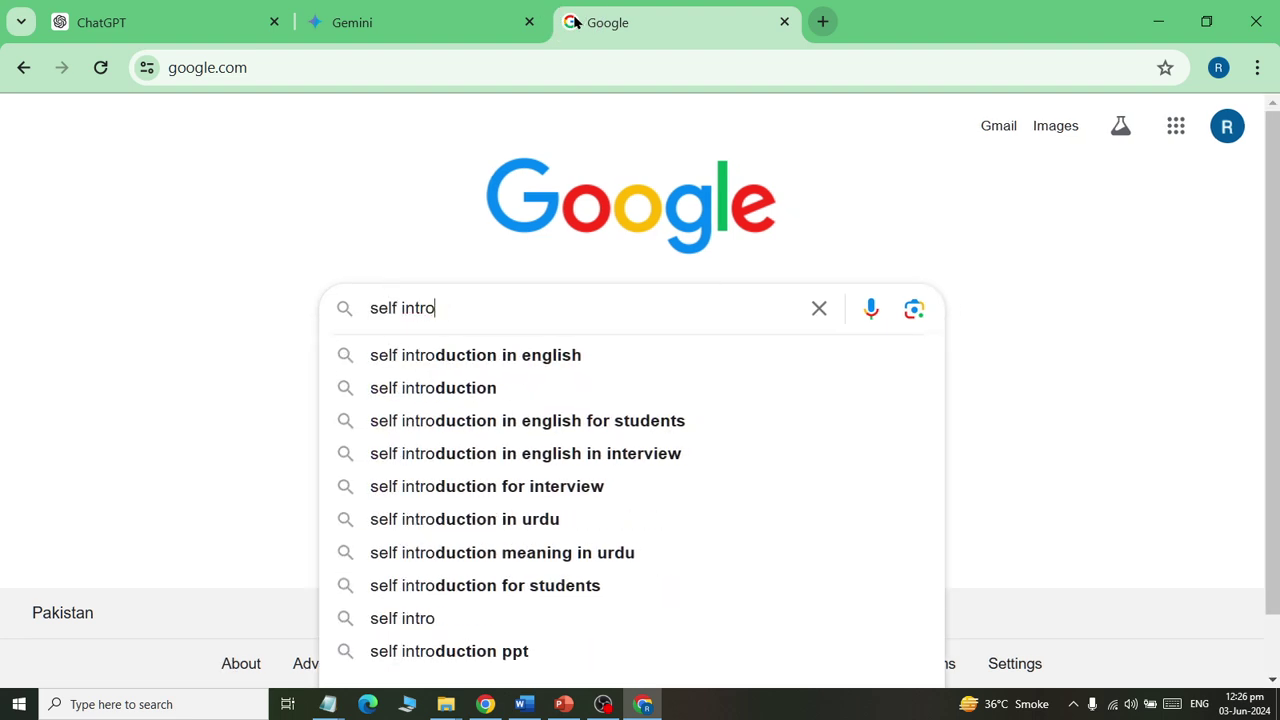
text(duction pres)
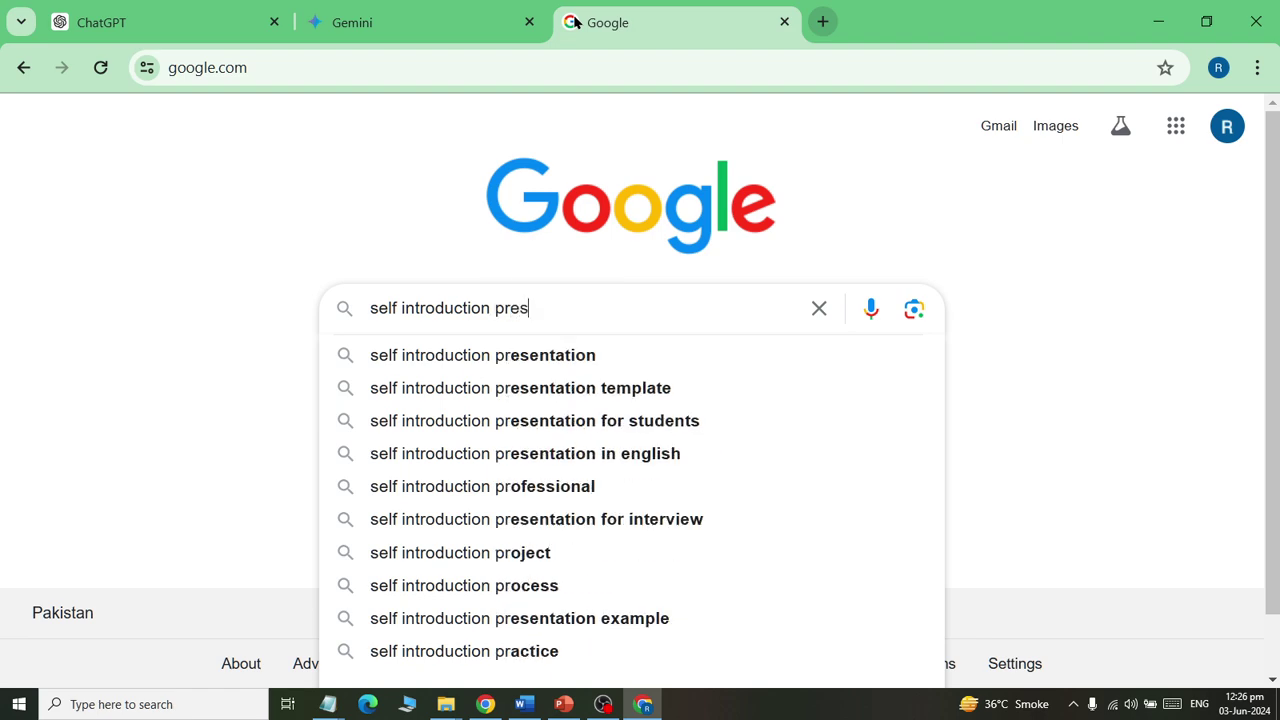
text(e)
key(Down)
key(Down)
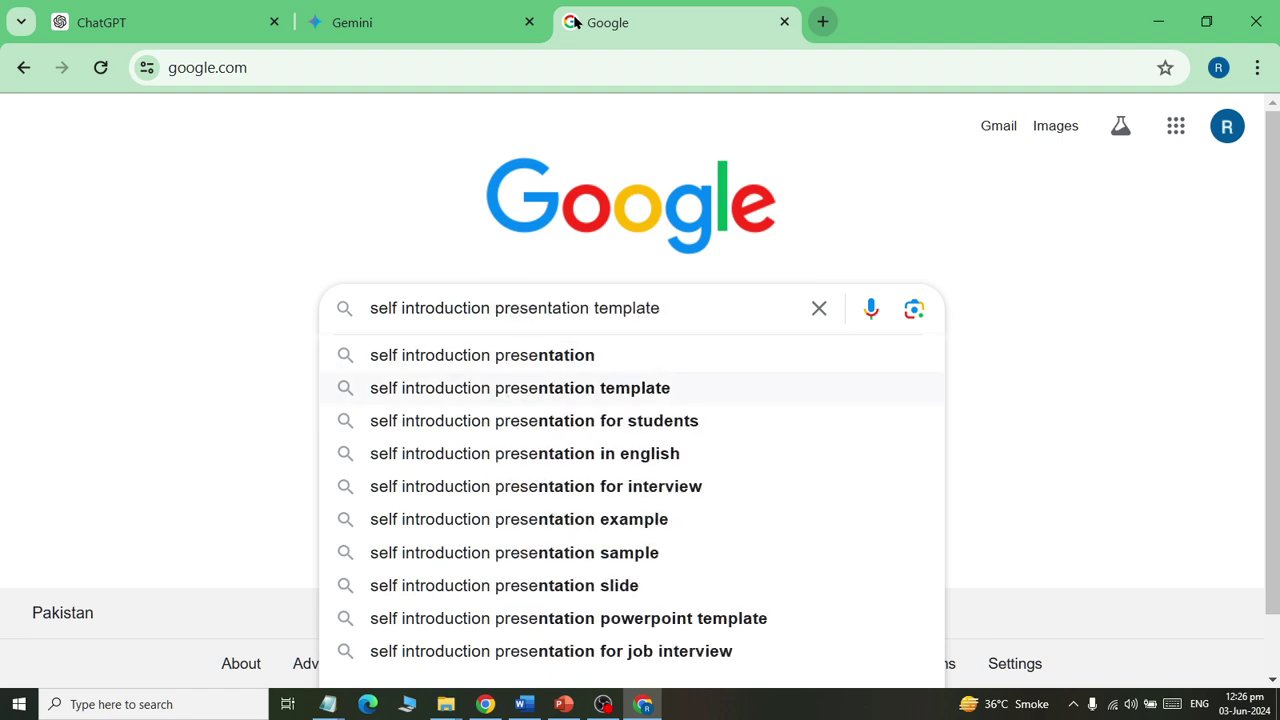
key(Return)
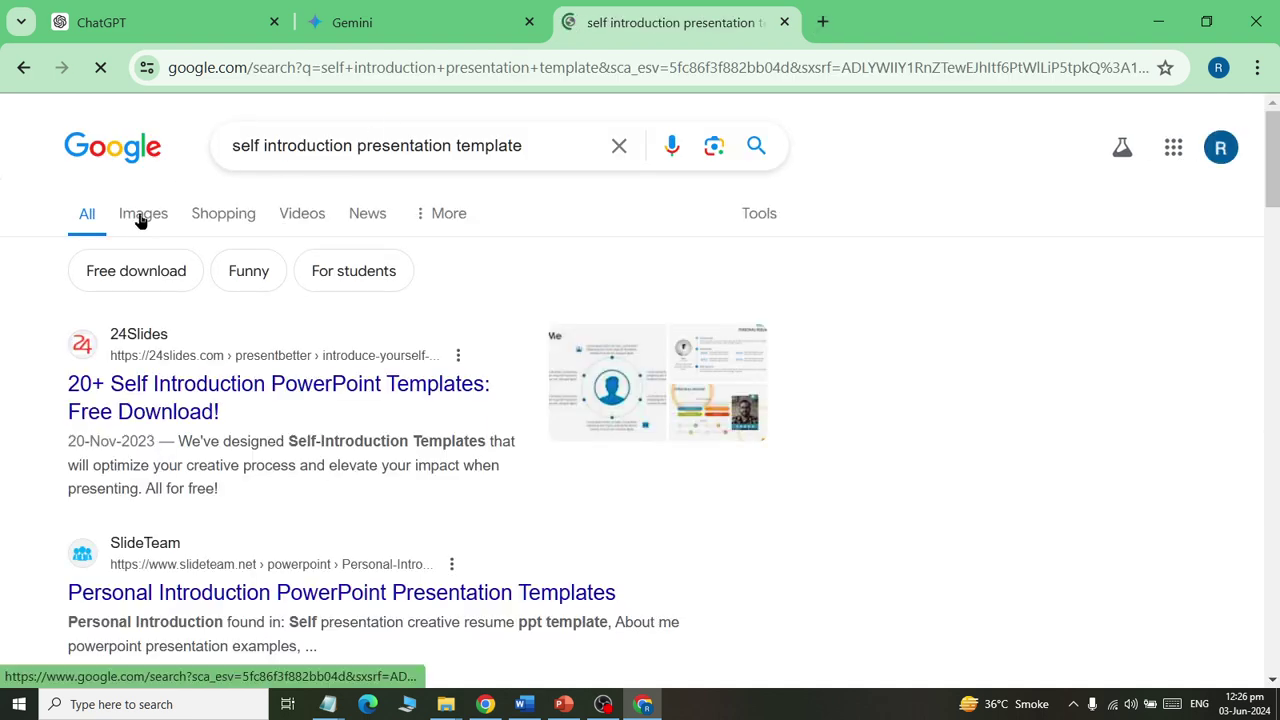
click(141, 216)
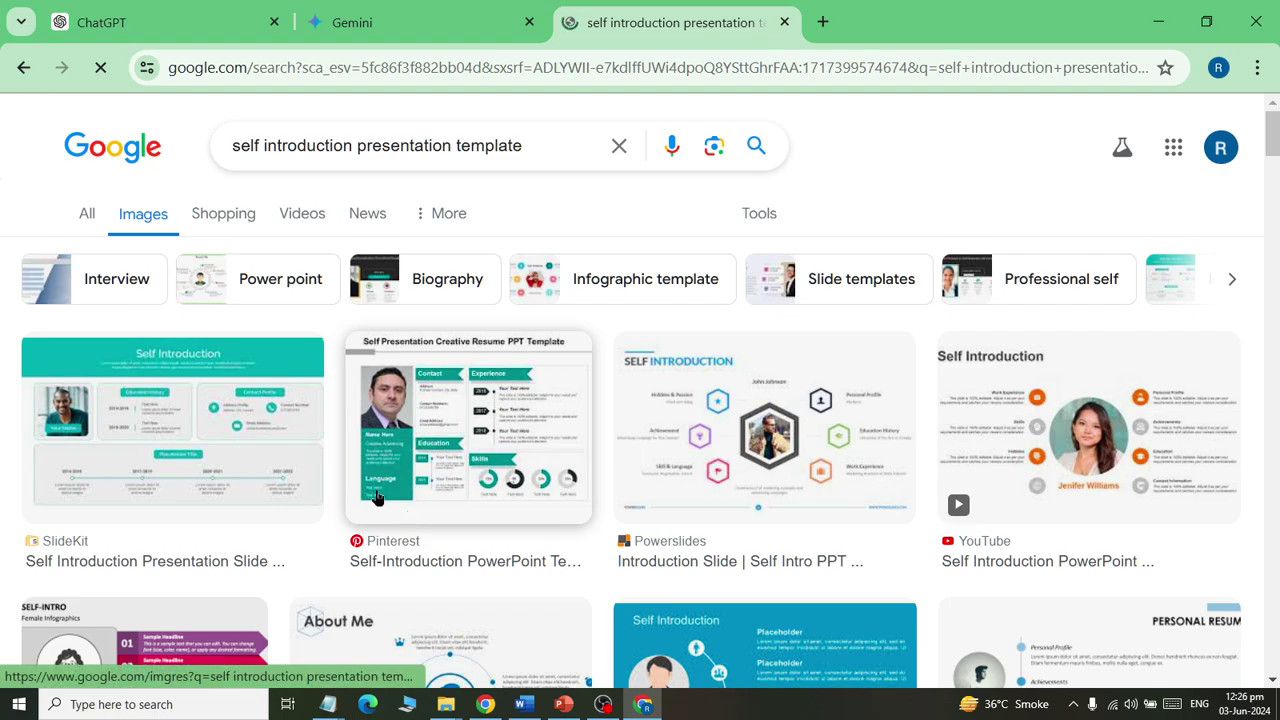
Scroll the image results and preview the About Me SlideTeam template
scroll(338, 345, down, 2)
scroll(340, 344, down, 1)
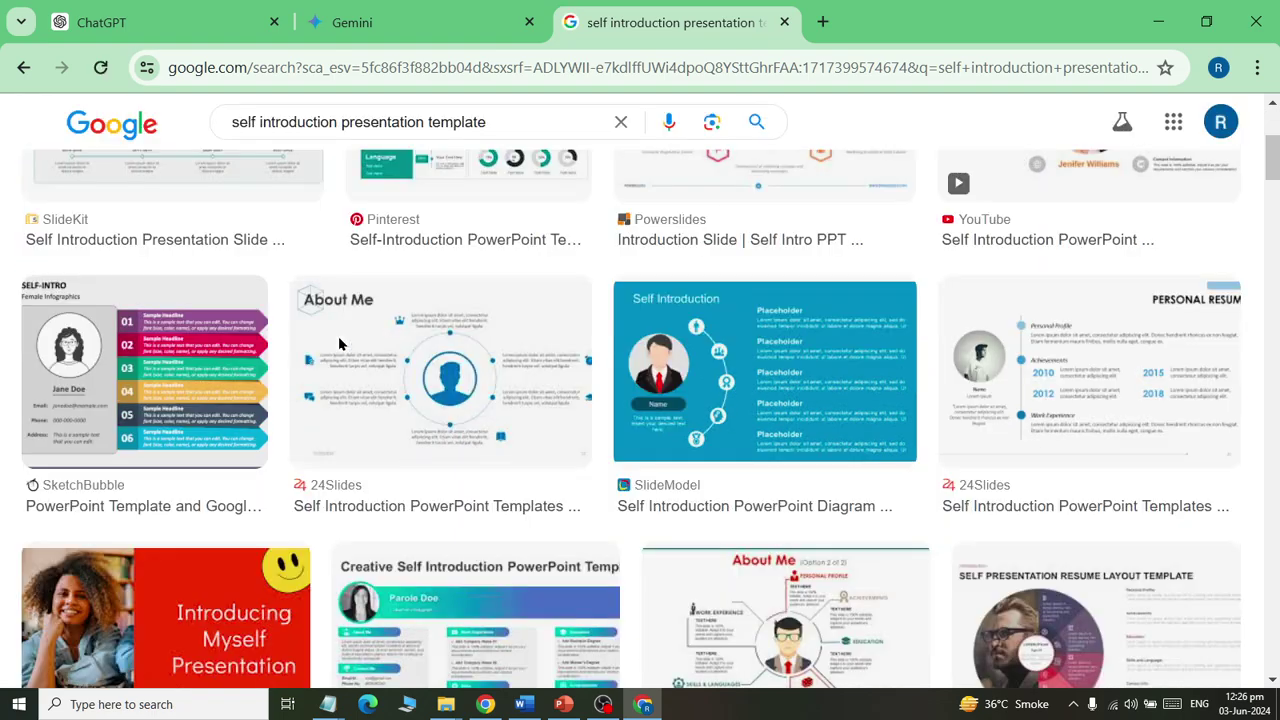
scroll(340, 344, down, 3)
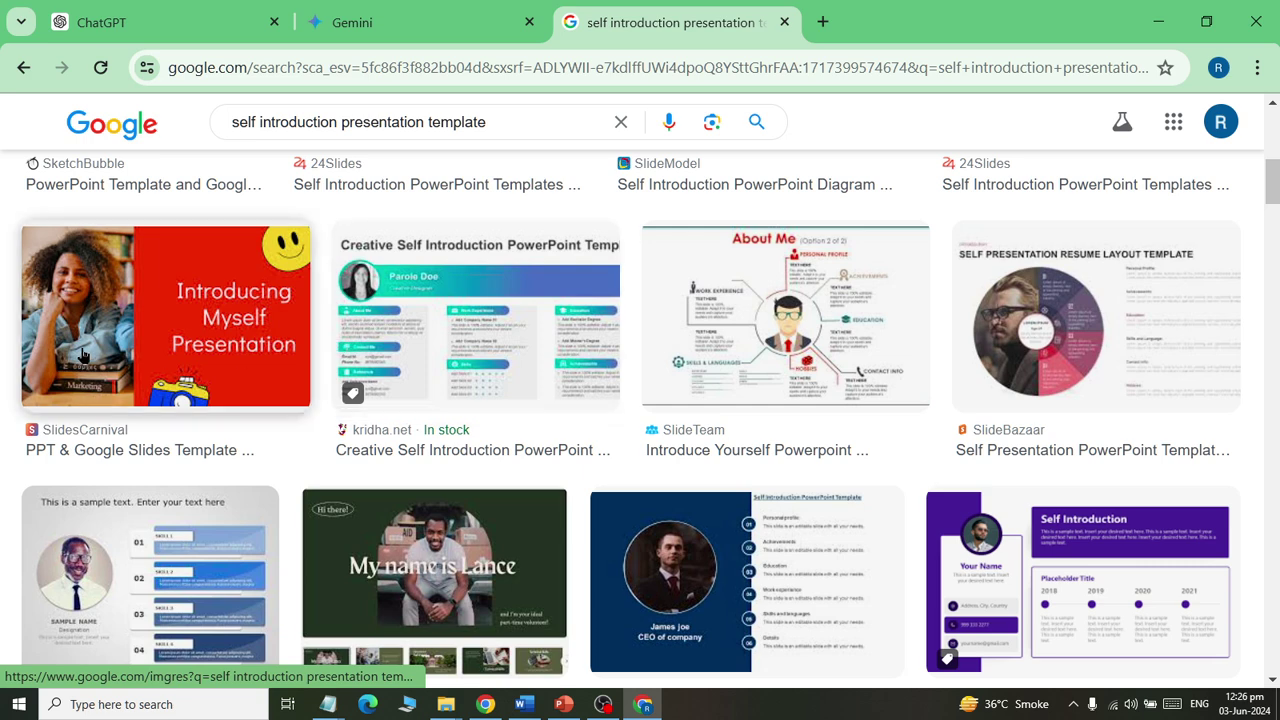
click(801, 326)
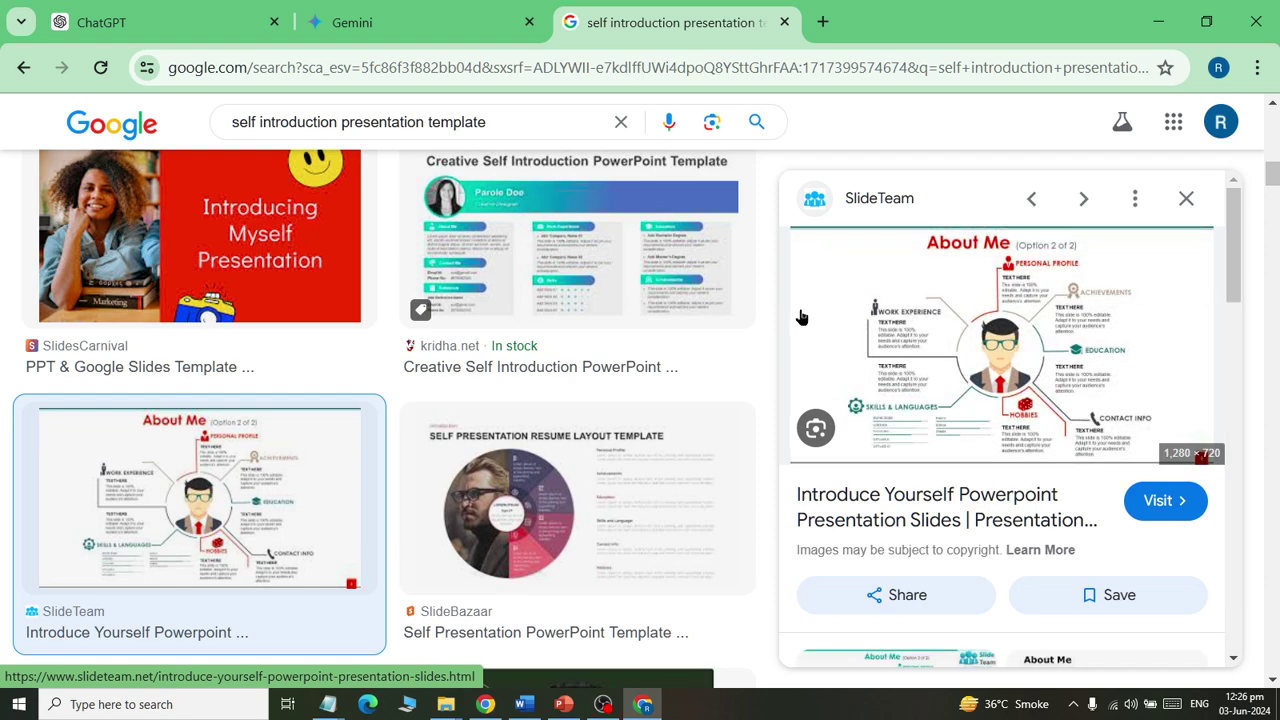
key(Escape)
Preview the 'My name is Lance' and Personal Professional Self Introduction templates
scroll(1220, 313, up, 3)
scroll(1220, 313, up, 3)
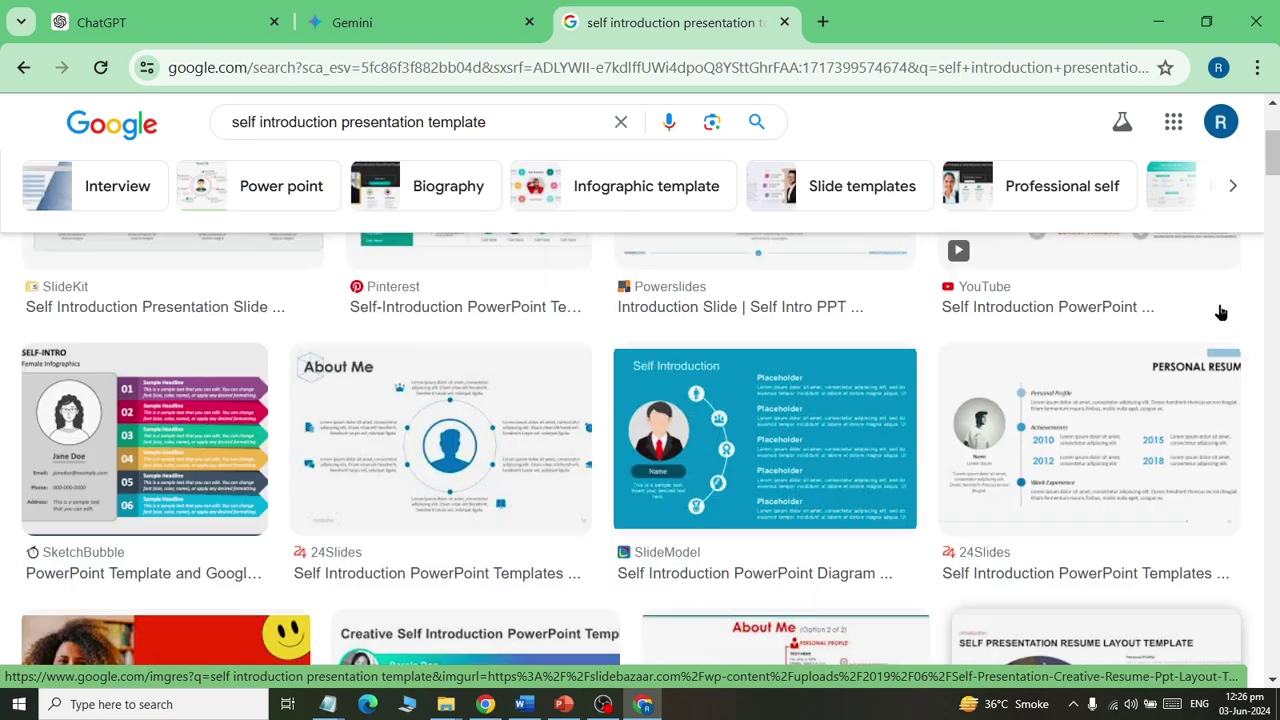
scroll(1220, 313, up, 2)
scroll(1220, 313, down, 5)
scroll(1200, 320, down, 1)
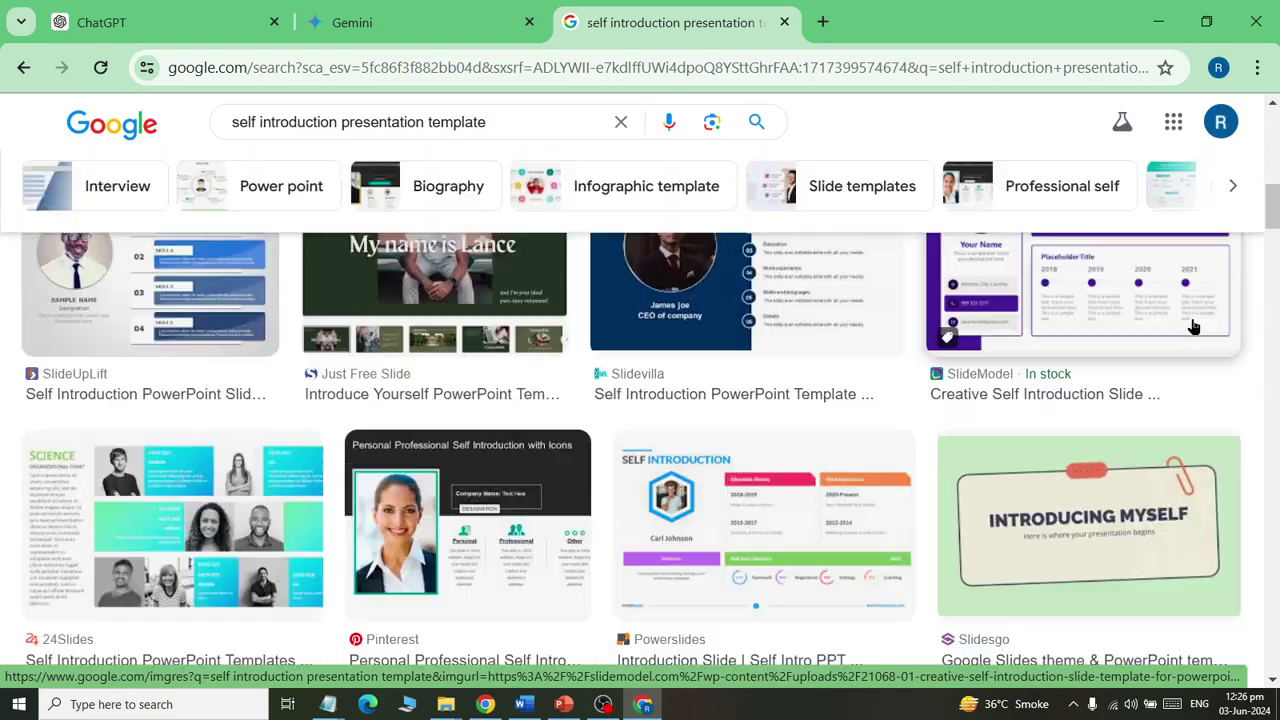
scroll(1193, 328, up, 1)
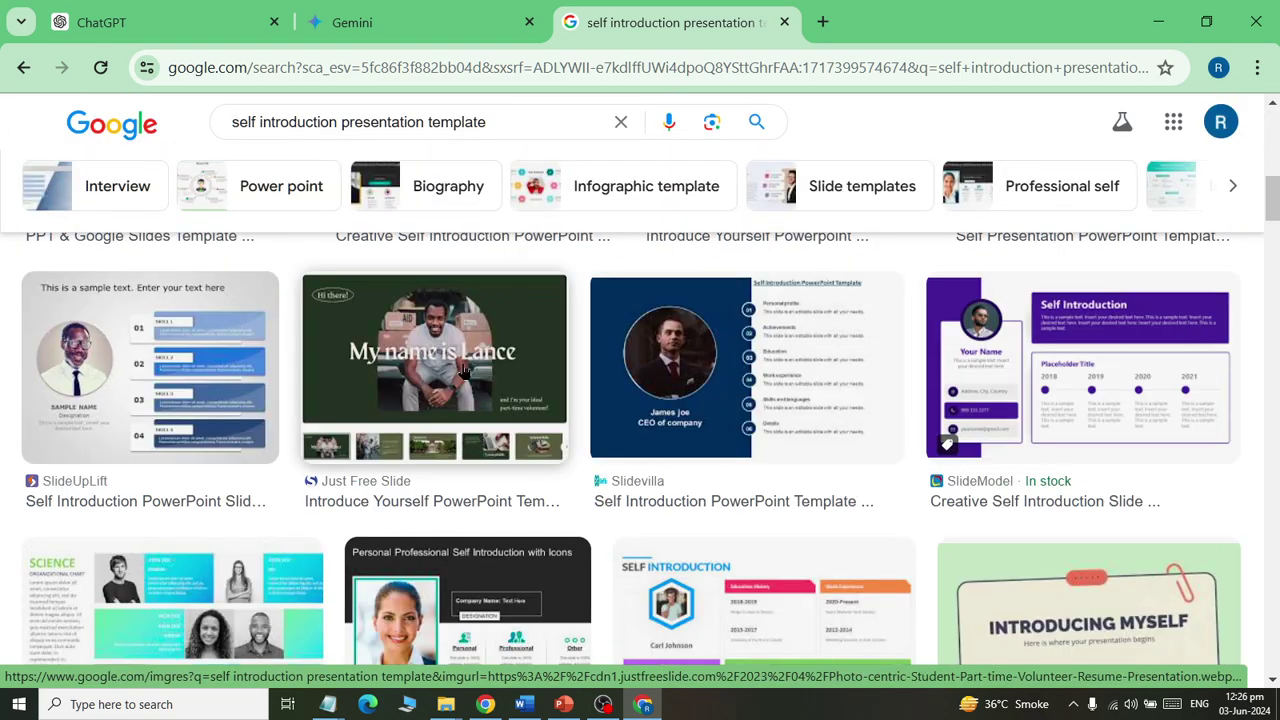
click(464, 440)
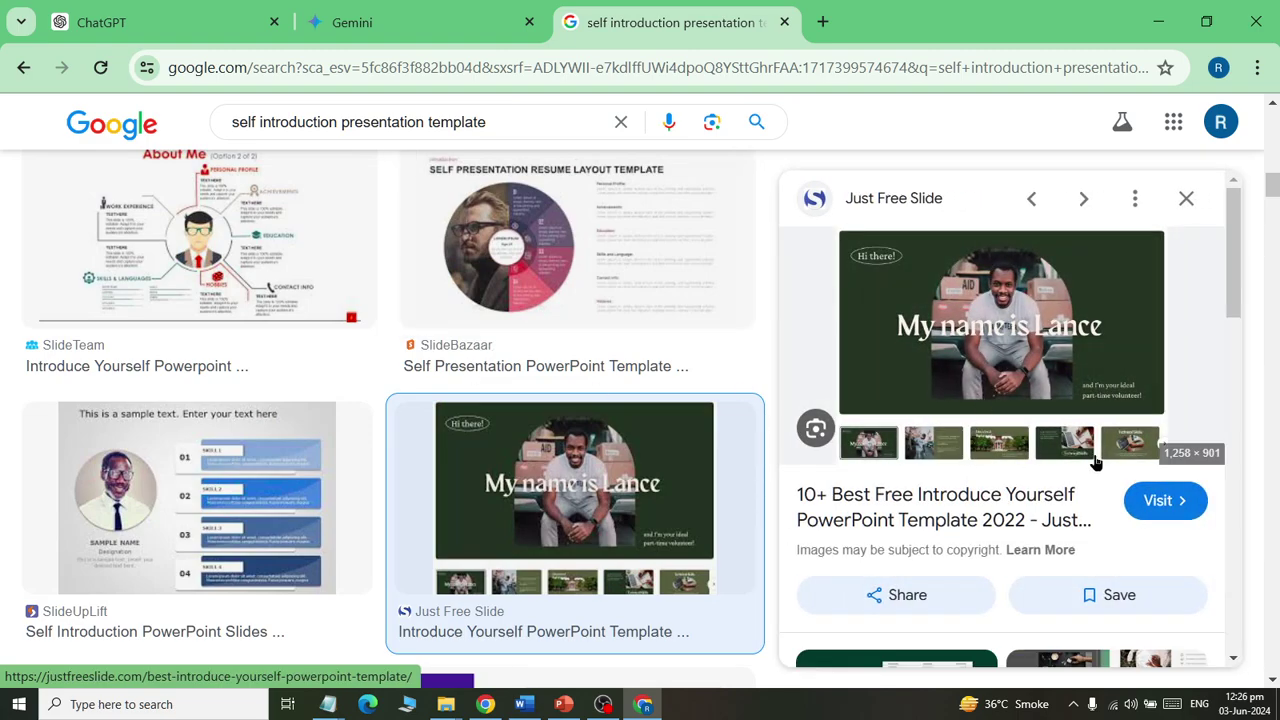
key(Escape)
scroll(524, 386, down, 3)
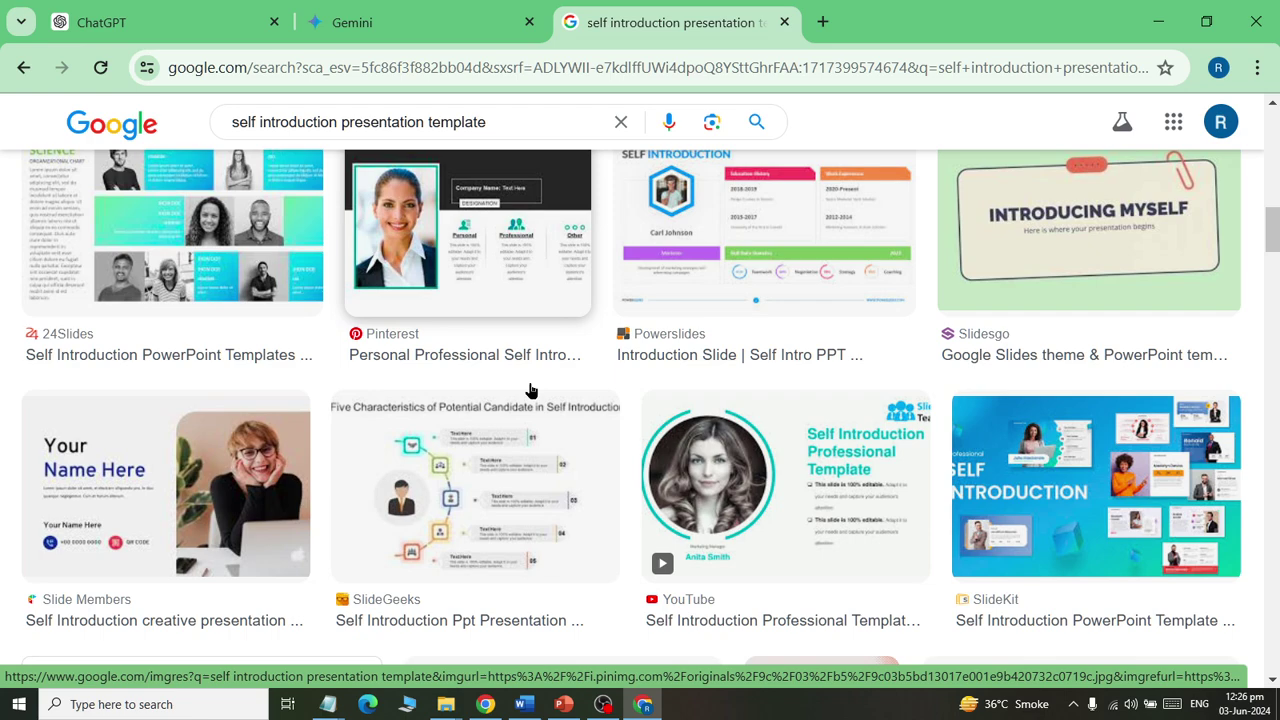
click(423, 262)
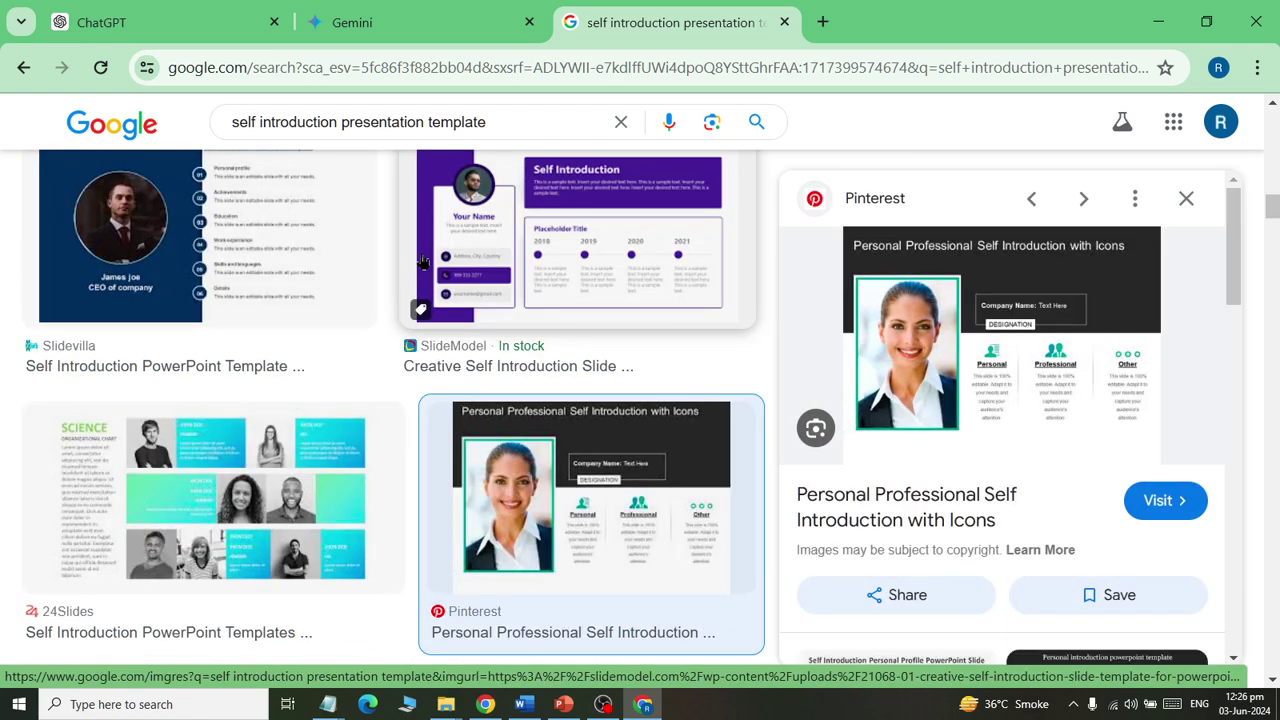
scroll(423, 262, down, 3)
key(Escape)
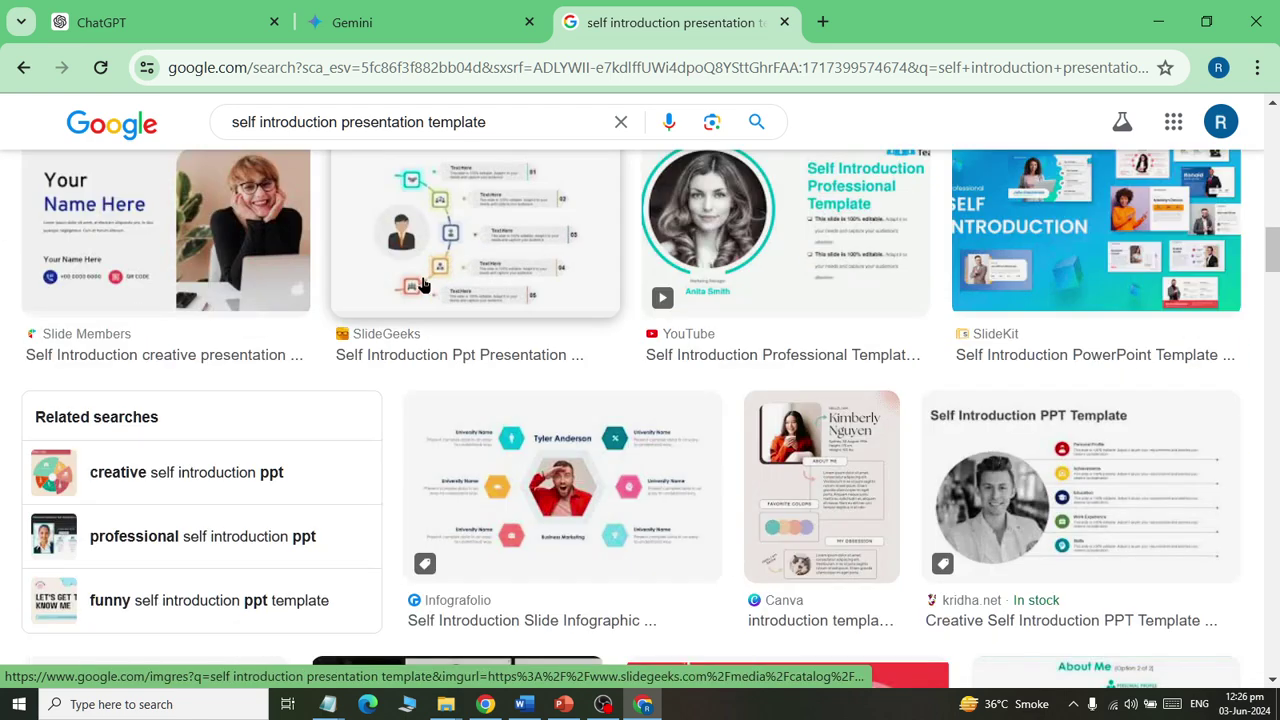
Return to the top of the results and enter powerpnt in the Windows Run prompt
scroll(423, 285, up, 3)
scroll(423, 285, up, 2)
scroll(440, 310, up, 5)
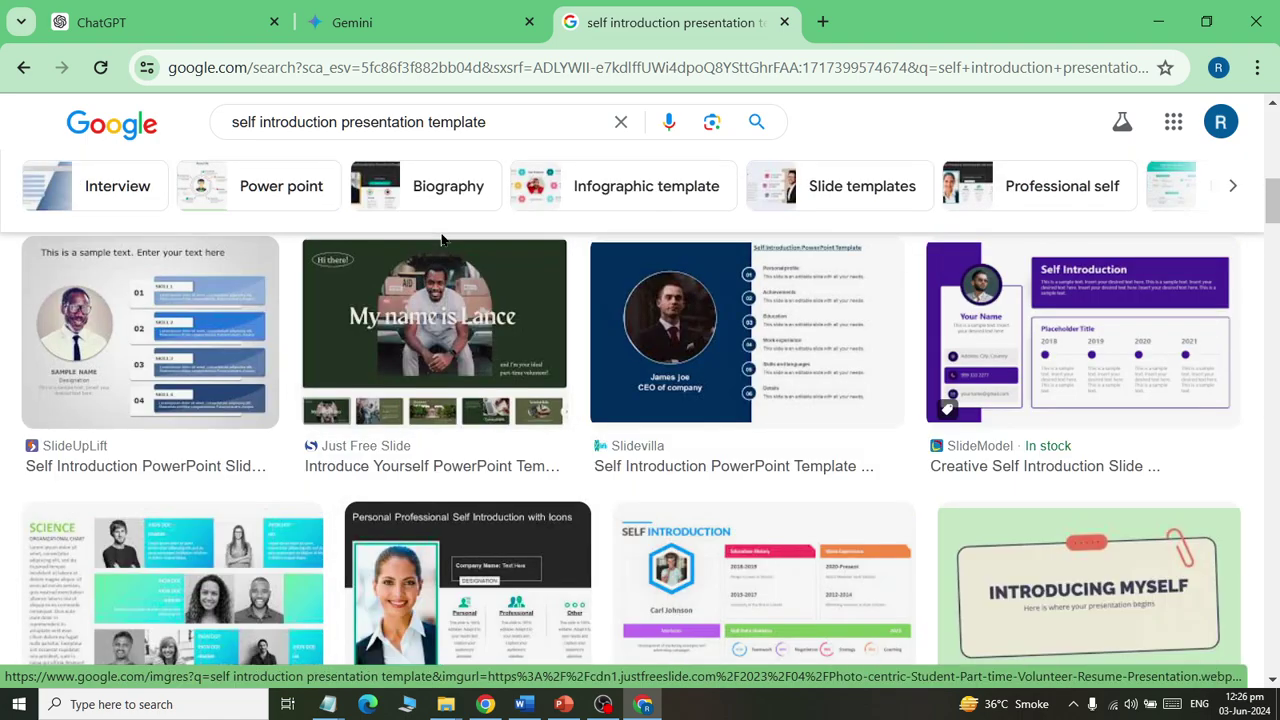
scroll(470, 350, up, 5)
scroll(500, 392, up, 3)
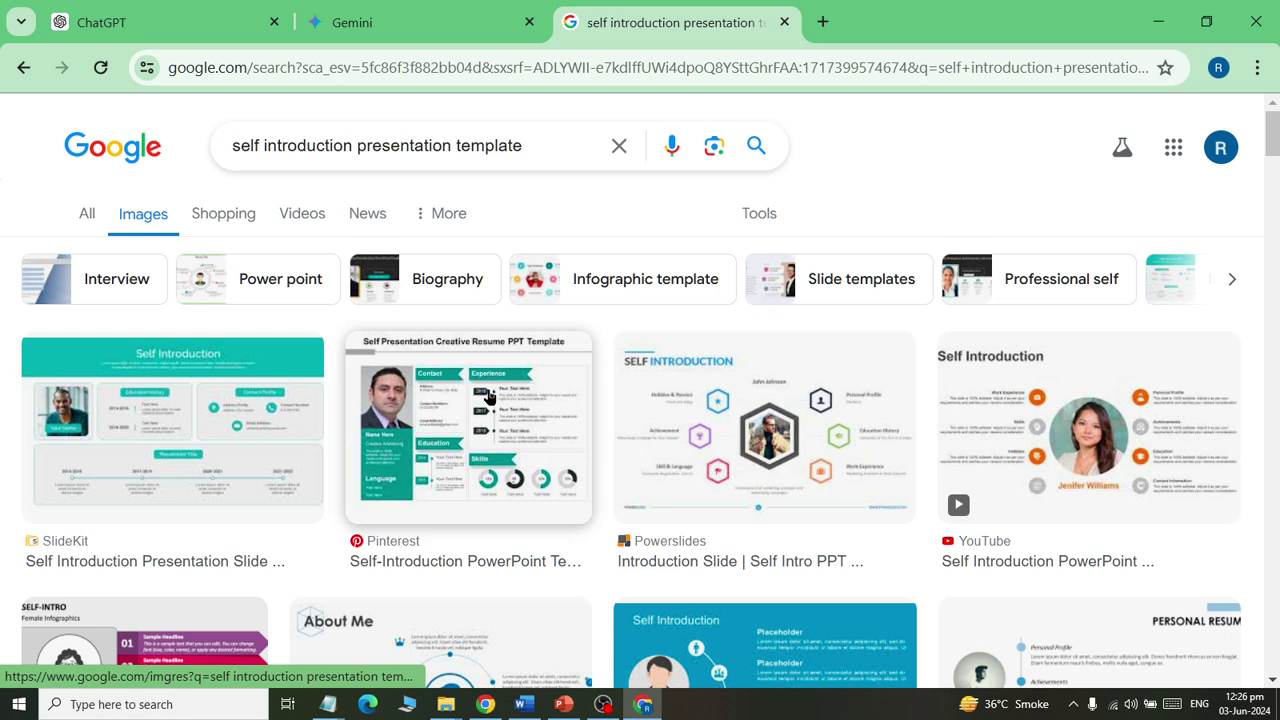
key(super+r)
text(powe)
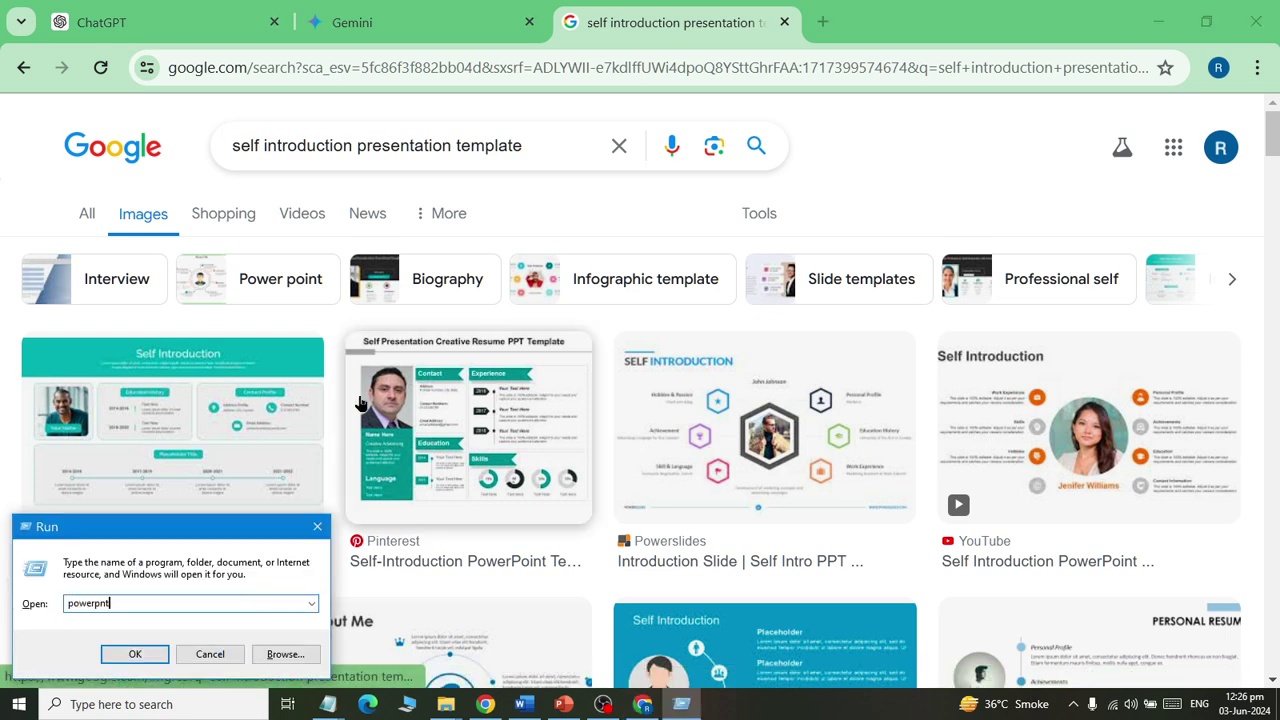
Apply the 'Professional self' filter and browse the professional self introduction ppt templates
click(1078, 272)
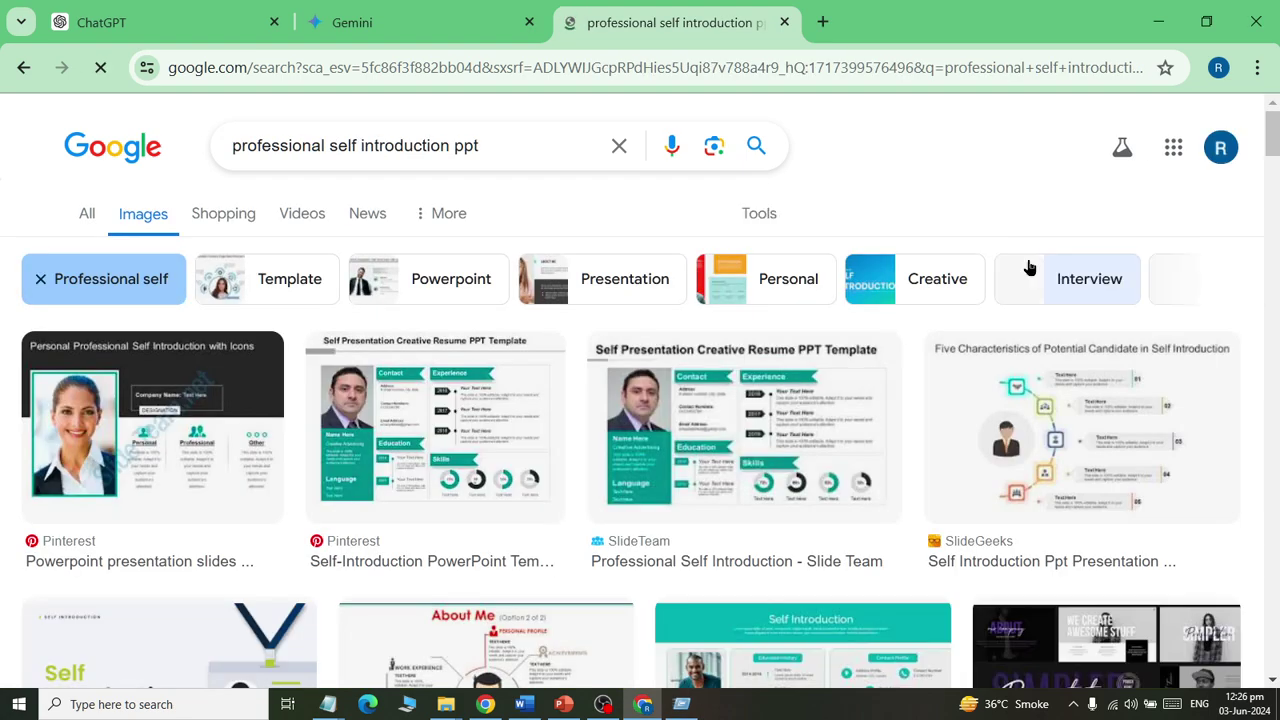
scroll(1030, 266, down, 4)
scroll(1030, 266, down, 1)
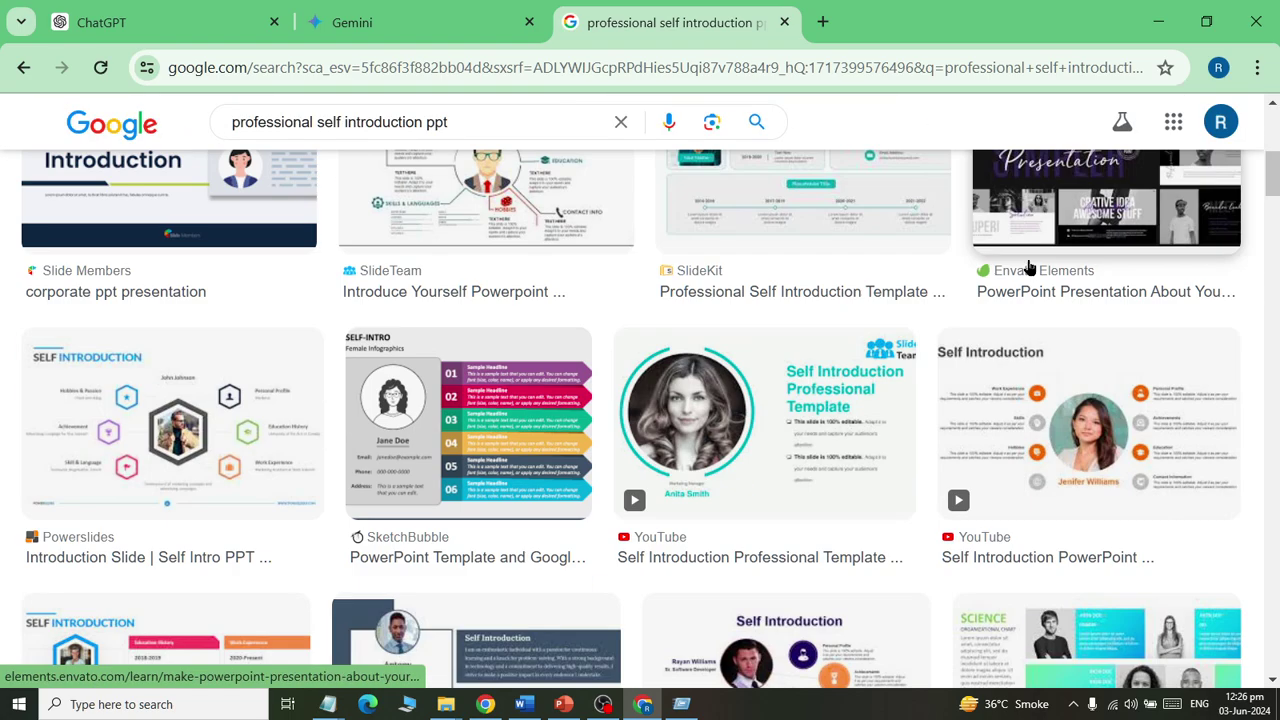
scroll(1168, 465, down, 3)
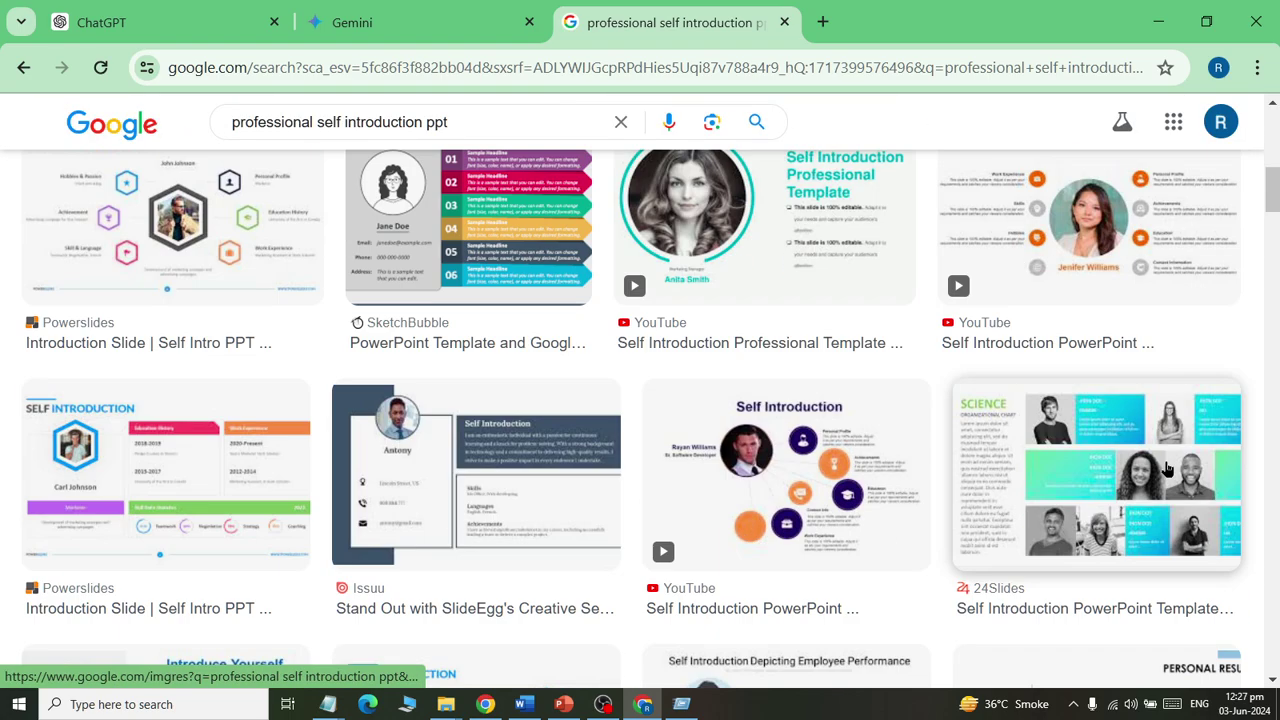
scroll(1168, 468, down, 4)
scroll(1166, 468, down, 3)
scroll(1166, 468, down, 1)
scroll(1166, 468, down, 4)
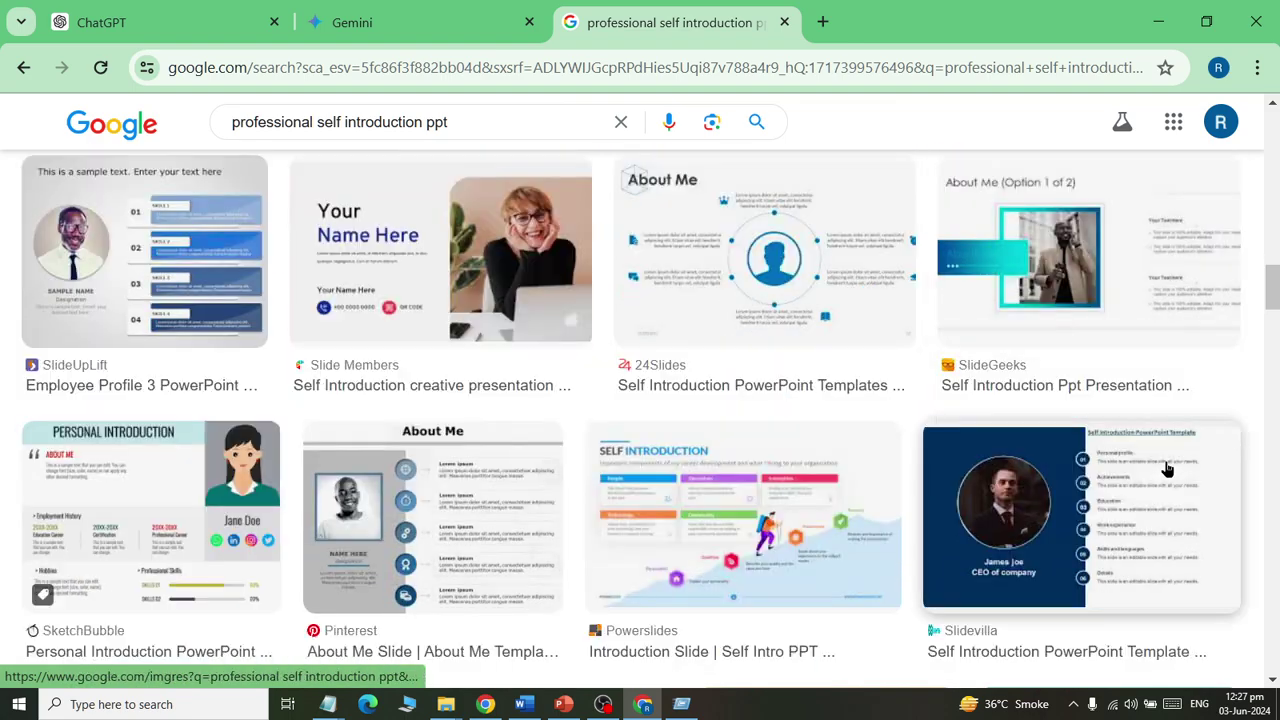
scroll(1166, 468, down, 1)
scroll(1166, 468, down, 4)
scroll(1151, 456, up, 3)
scroll(1150, 455, up, 1)
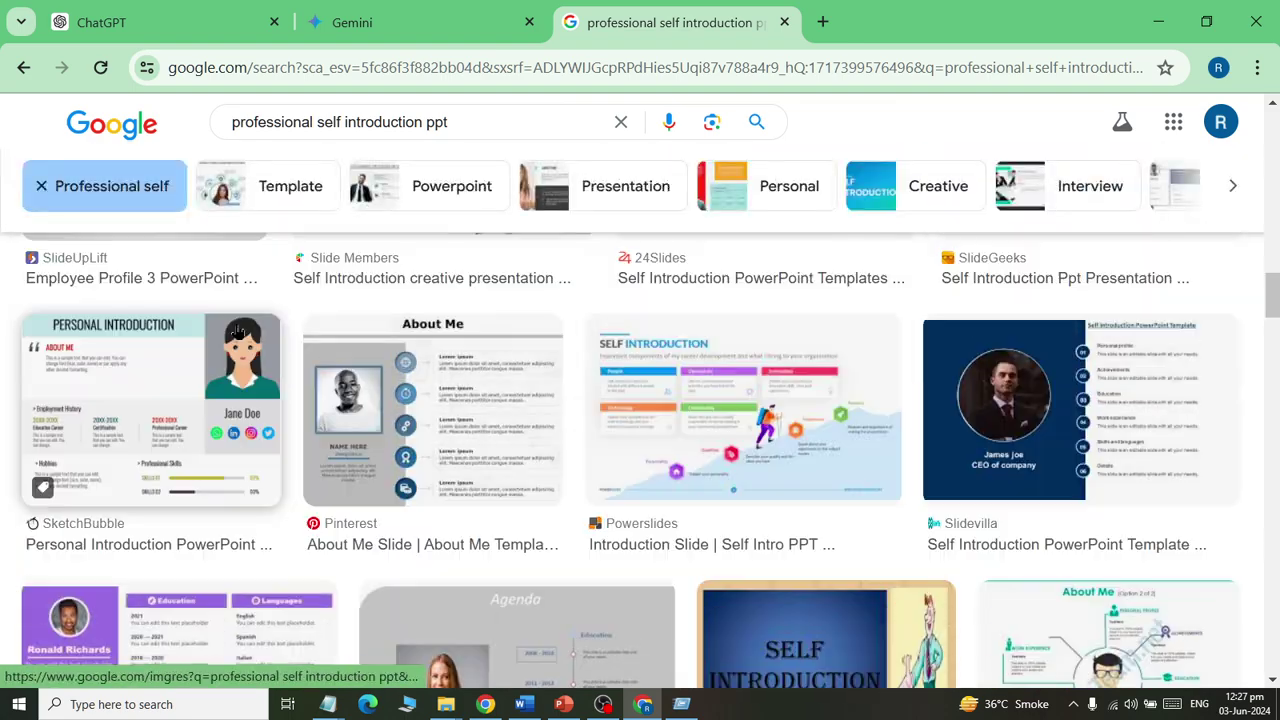
Bring the Run prompt back up and open the Alt+Tab window switcher
key(Tab)
key(super+r)
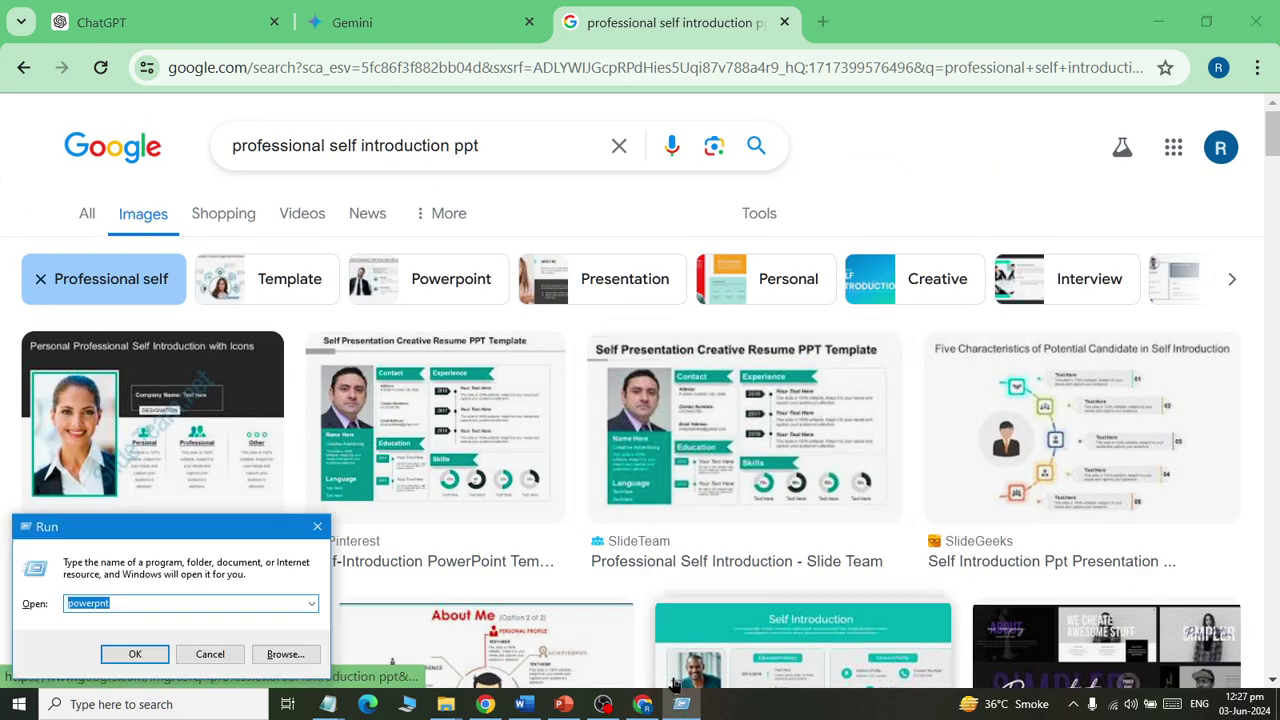
key(alt+Tab)
key(alt+Tab)
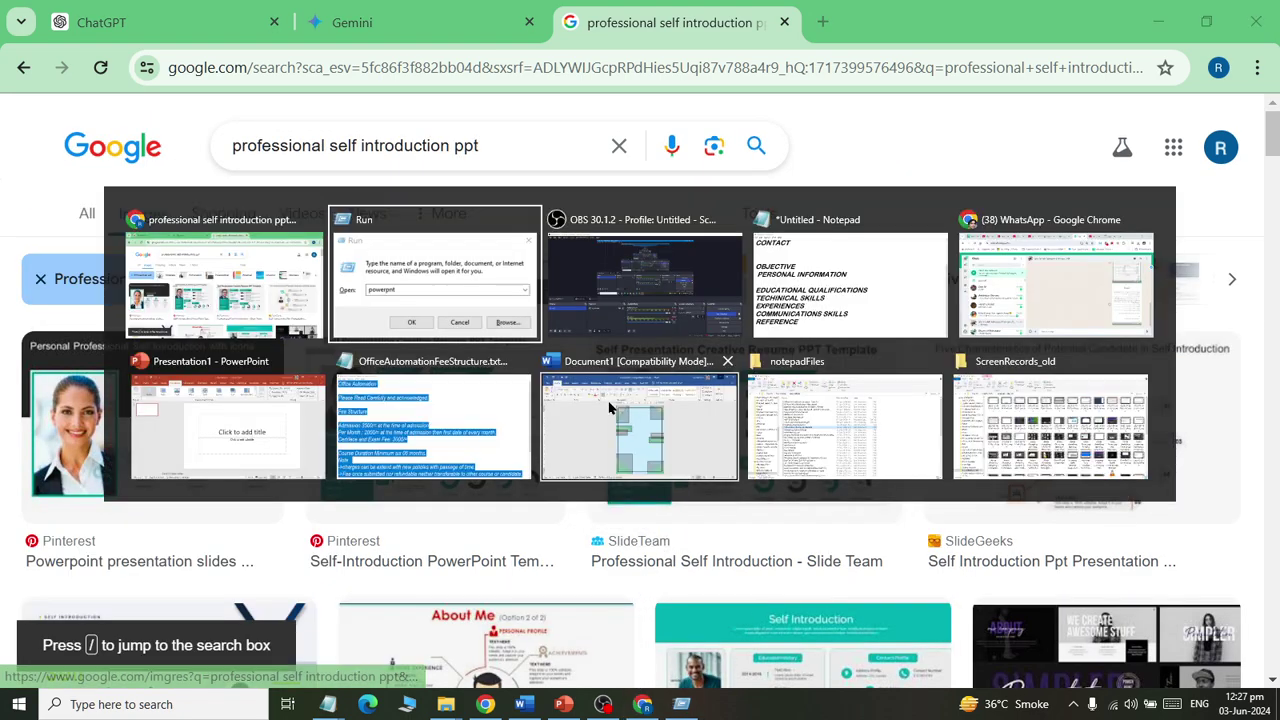
Switch to Presentation1 and add a new slide with the Content with Caption layout
key(Tab)
key(Tab)
click(230, 425)
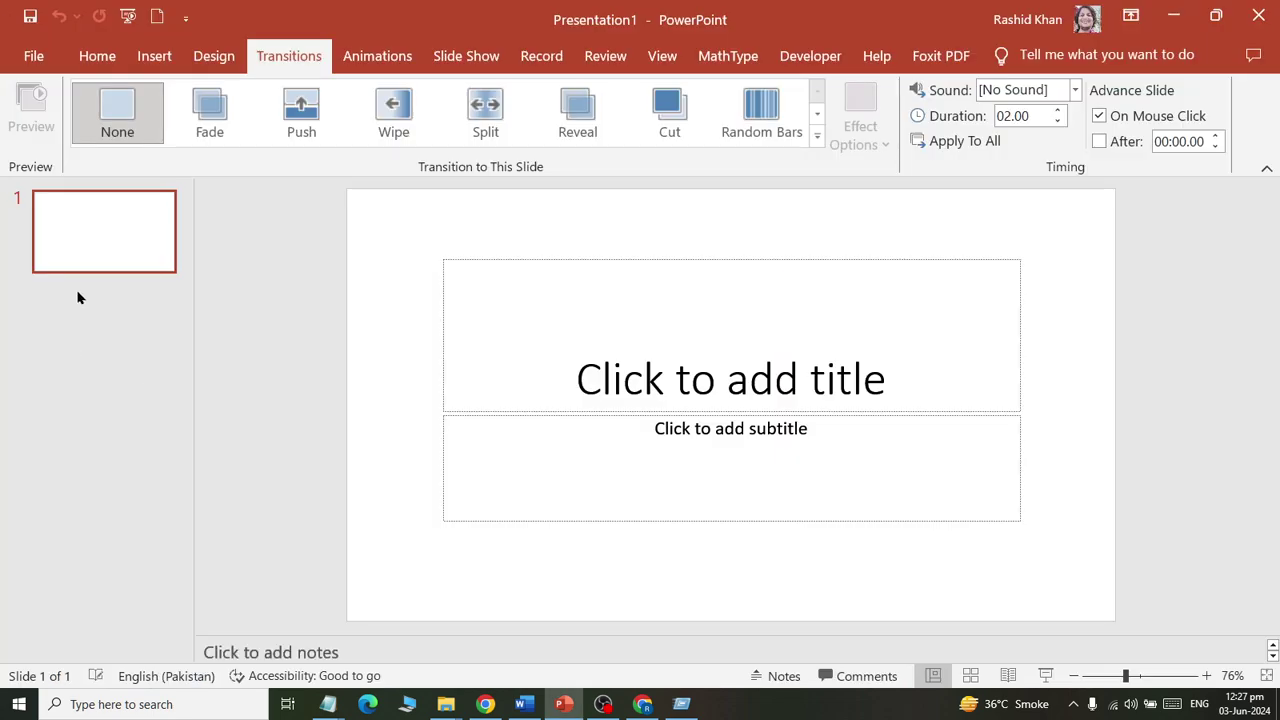
click(82, 57)
click(118, 142)
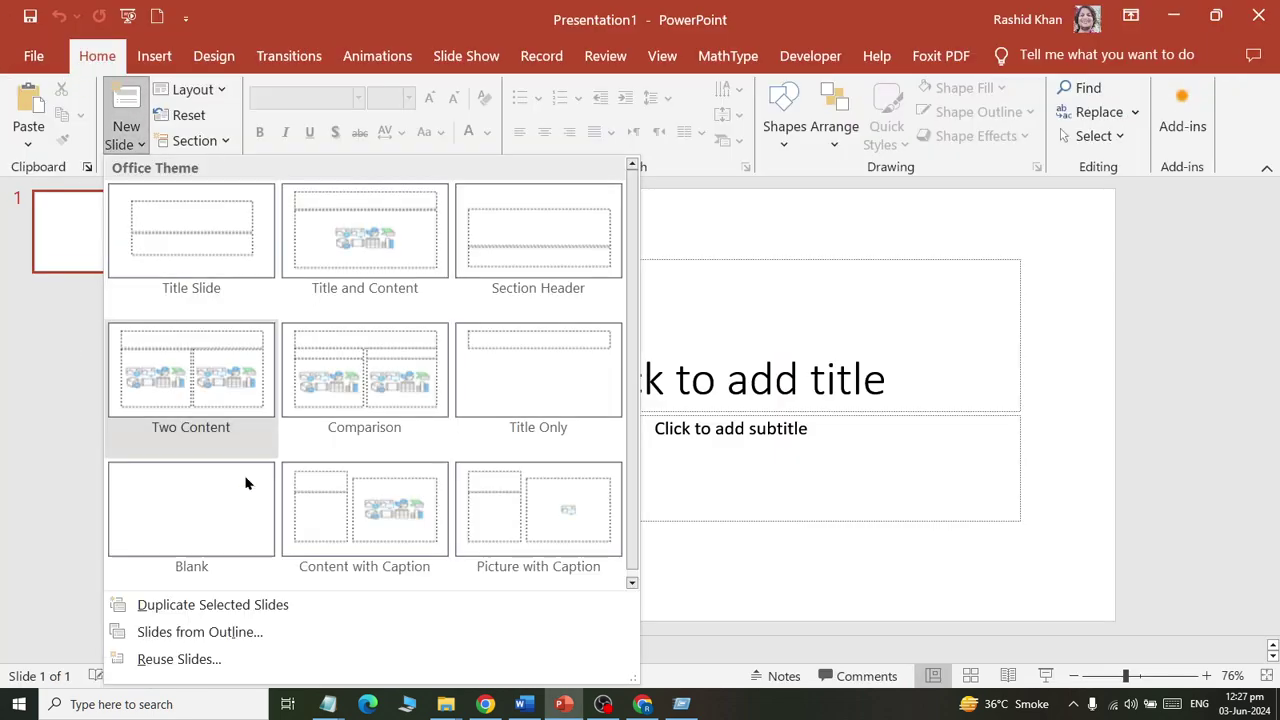
click(340, 550)
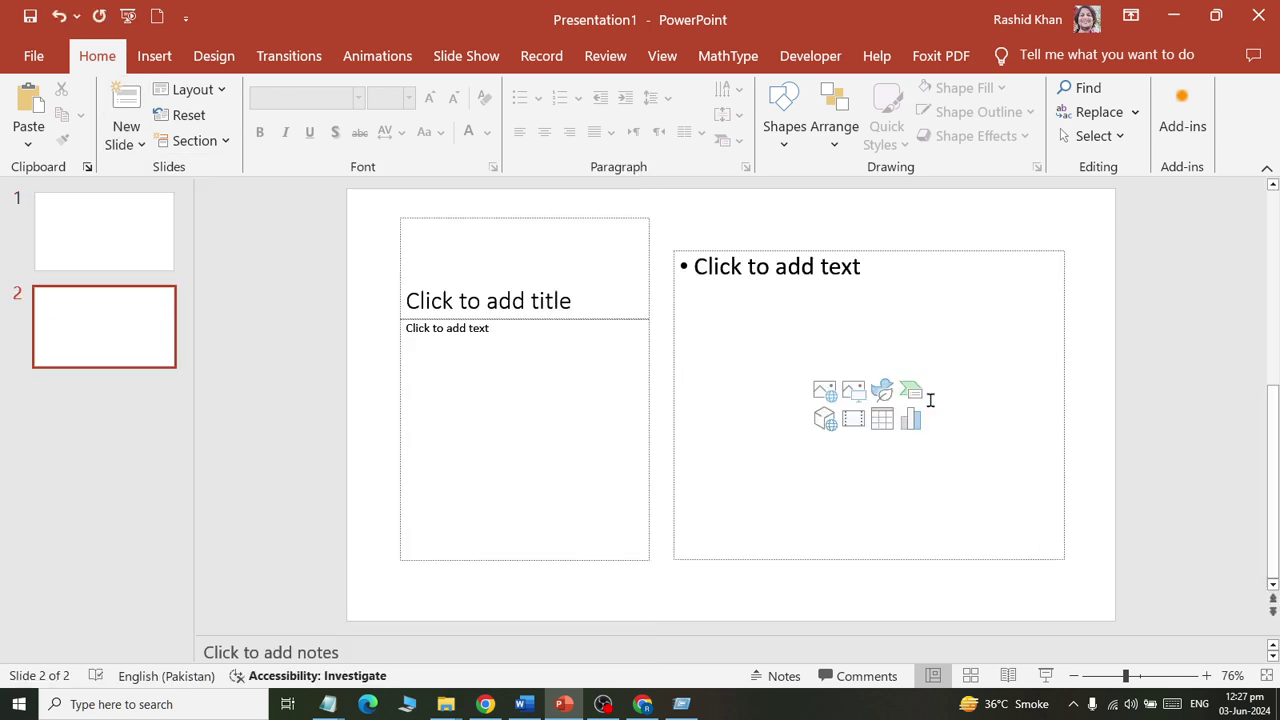
Insert the graduation photo from the latest image folder into the slide's content area
click(825, 420)
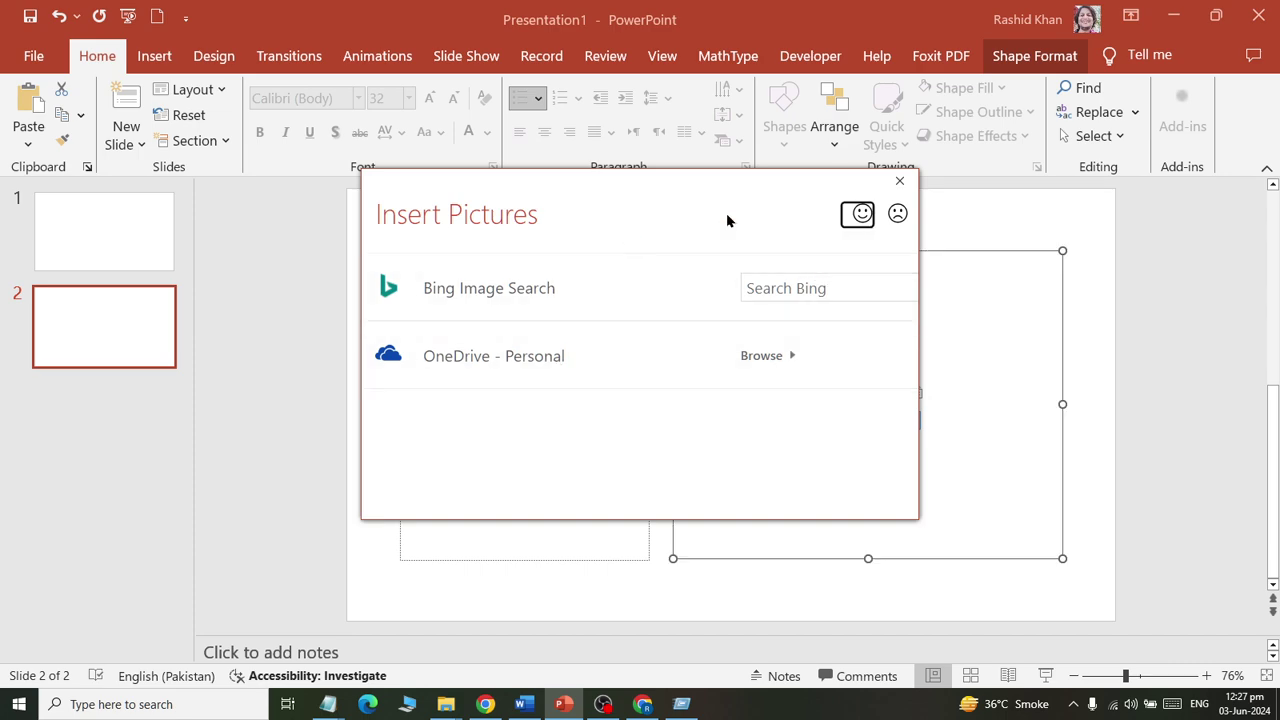
click(900, 183)
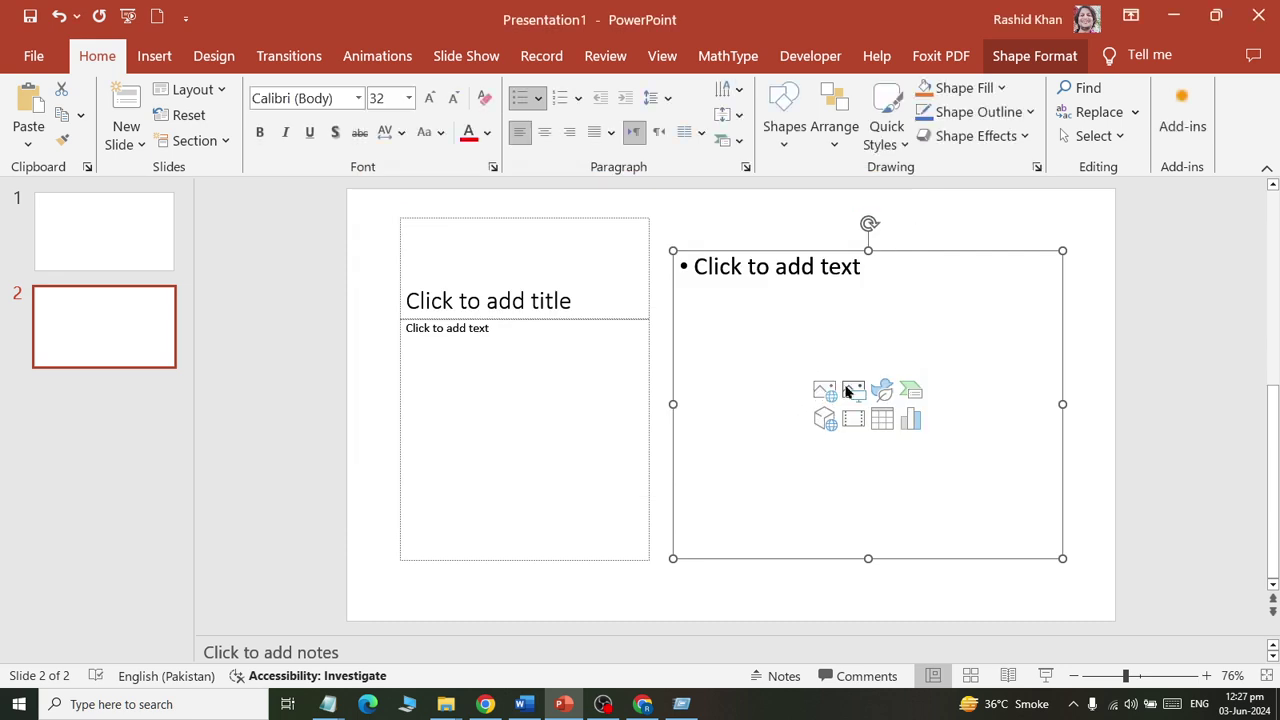
click(852, 390)
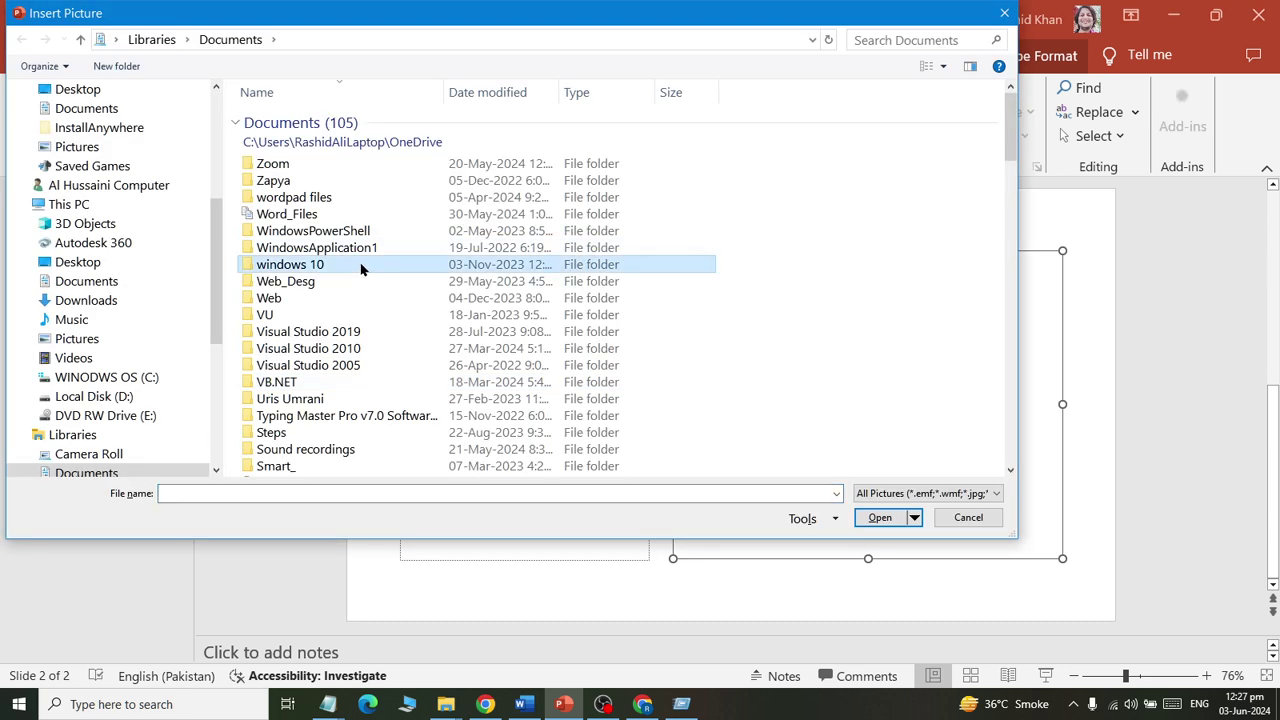
scroll(361, 268, down, 10)
double_click(285, 106)
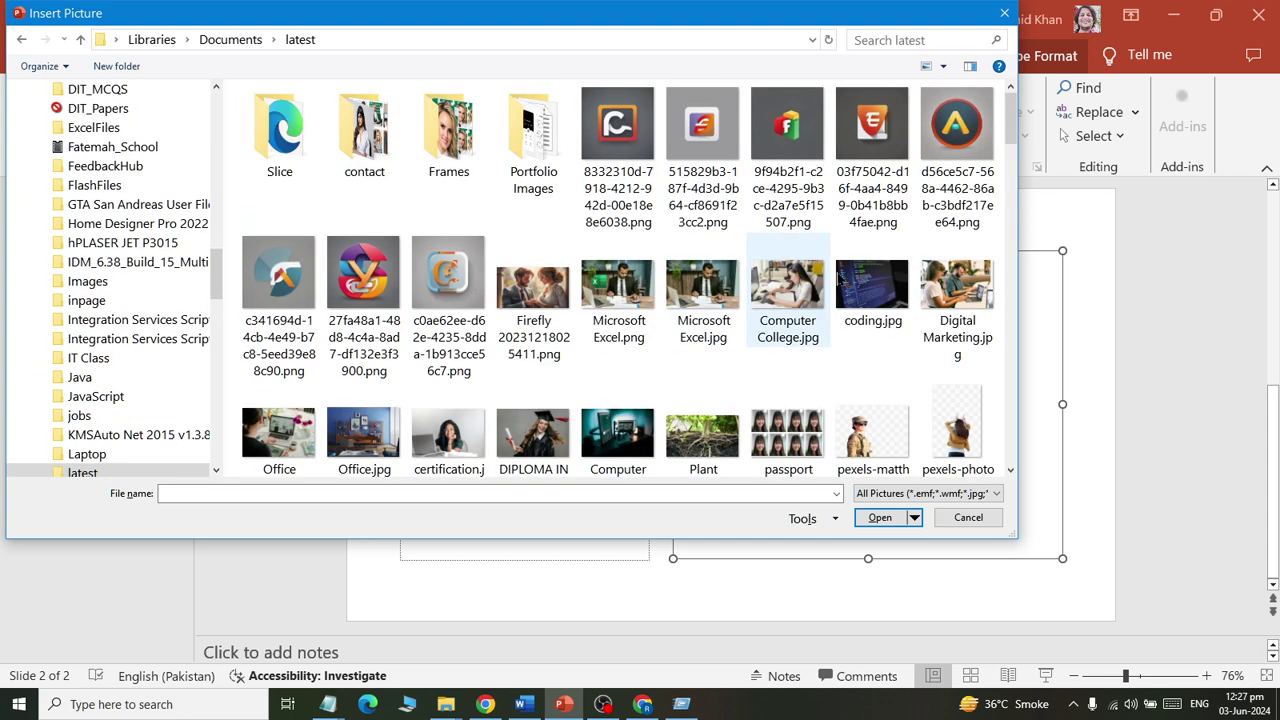
scroll(945, 305, down, 1)
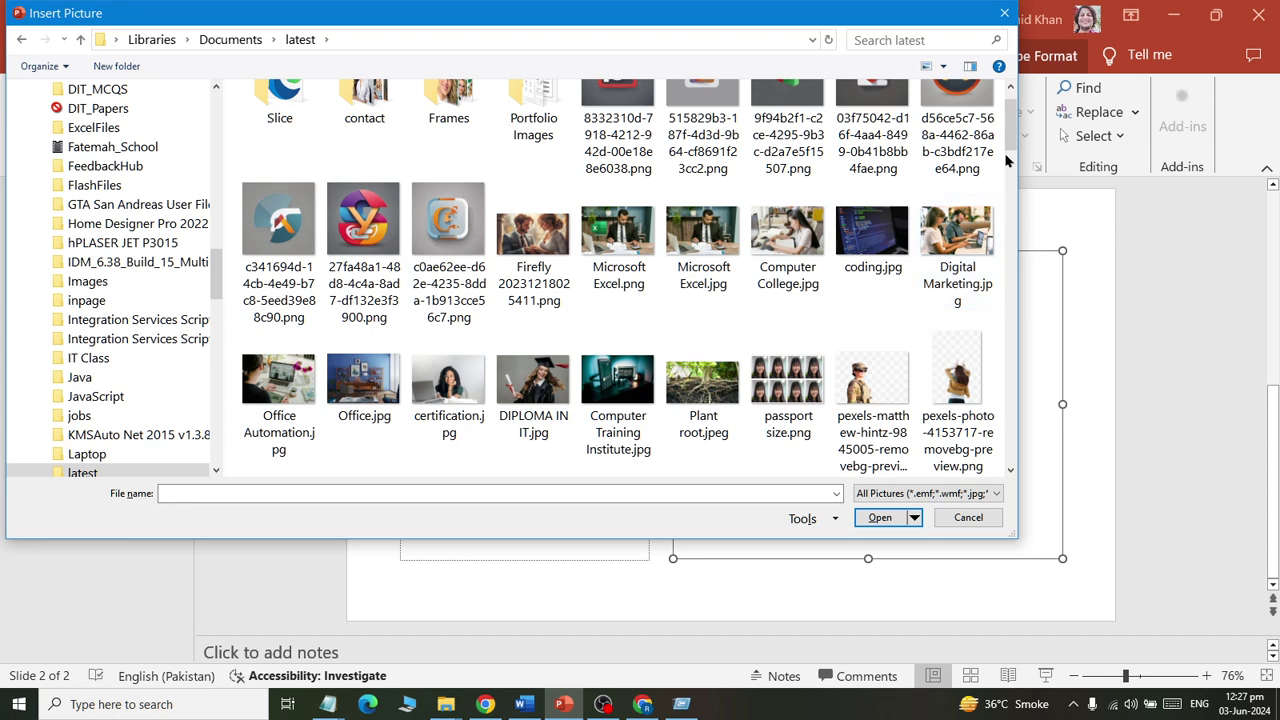
scroll(470, 292, down, 2)
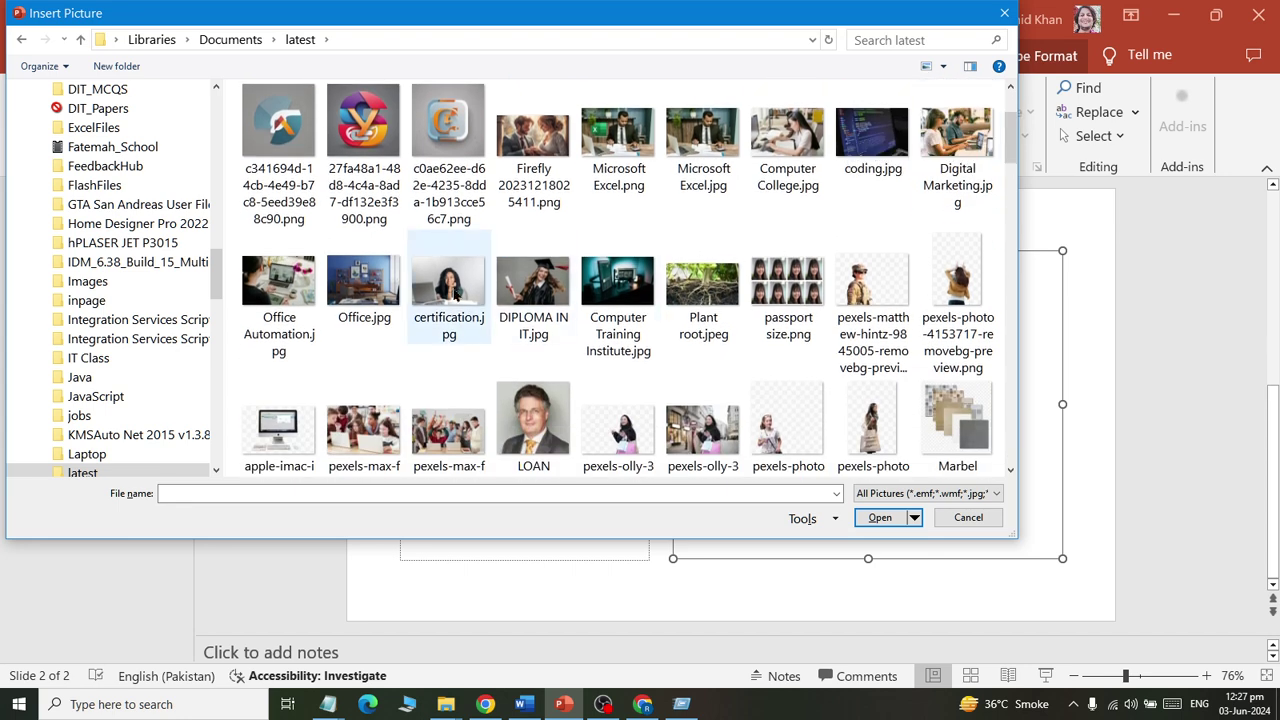
key(Escape)
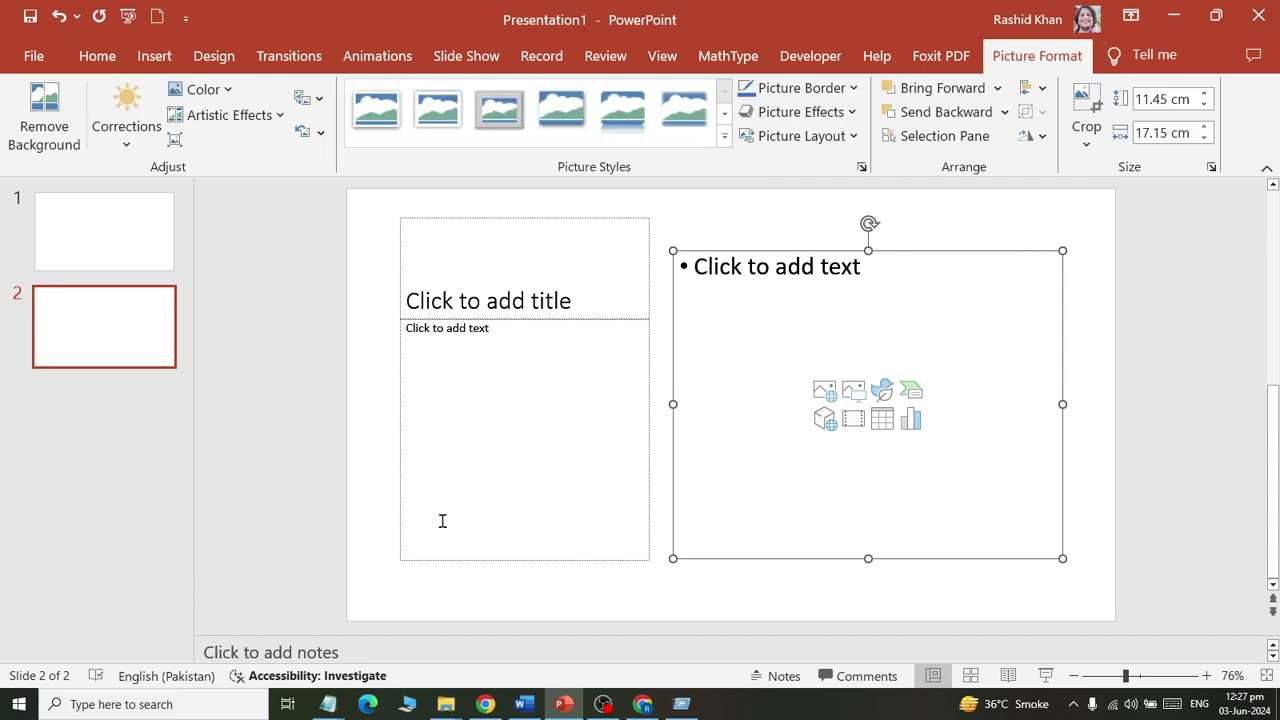
click(1143, 427)
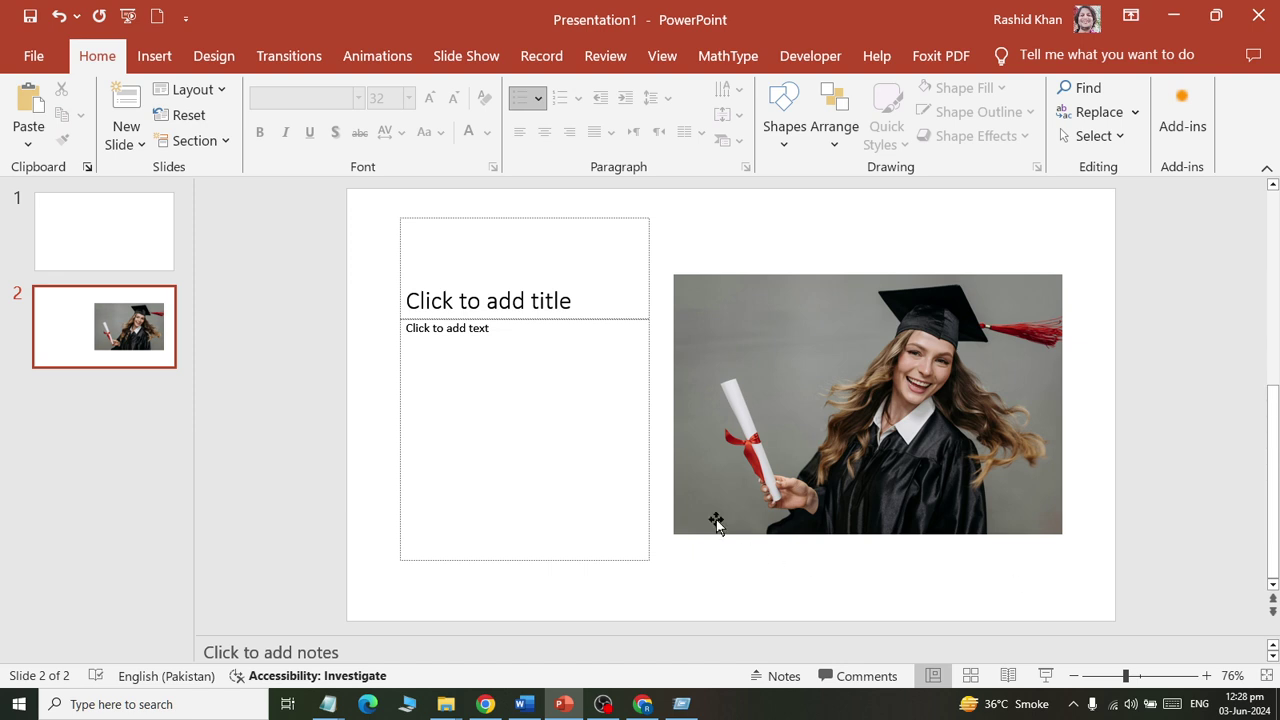
Type the presenter's full name into slide 2's title placeholder
click(572, 263)
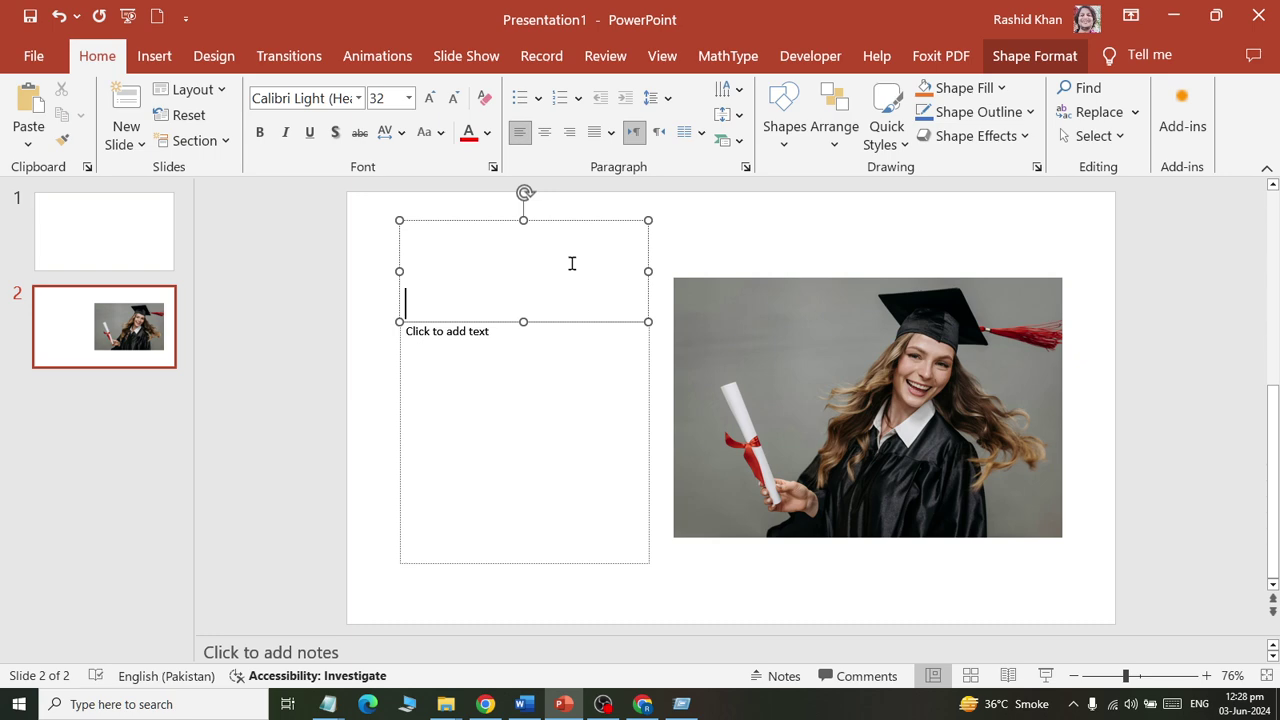
text(Mi)
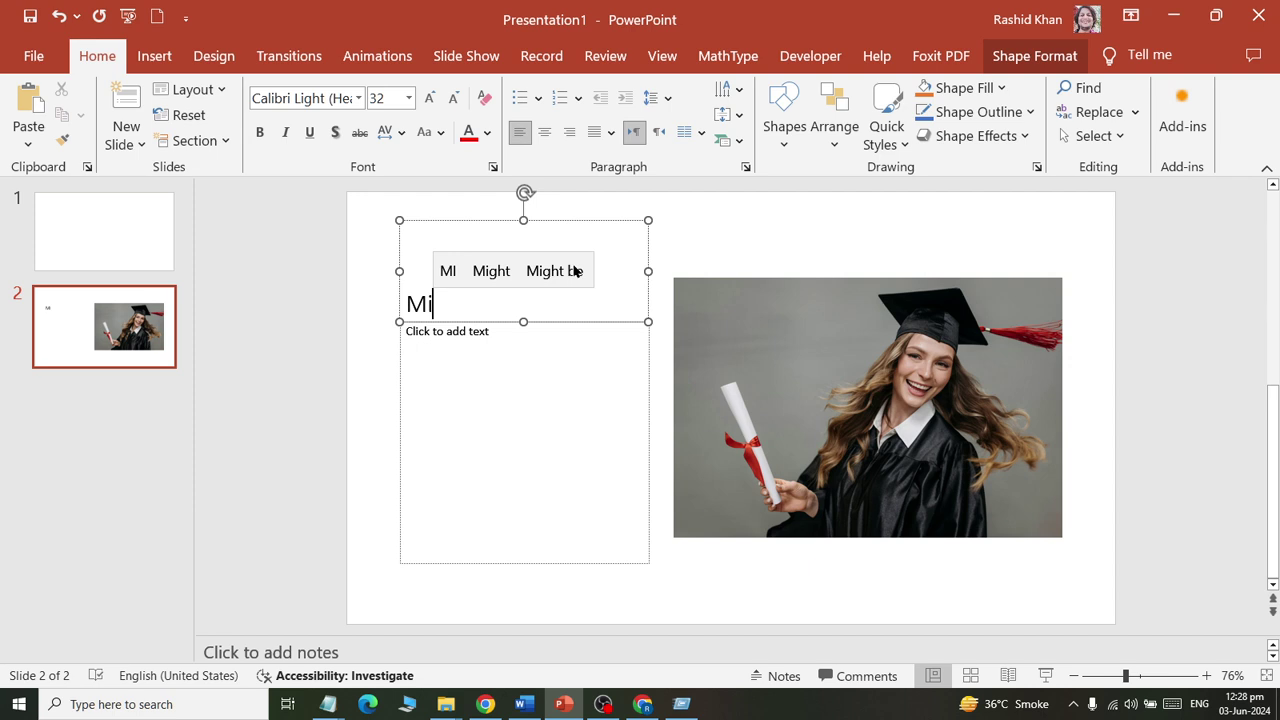
key(BackSpace)
key(BackSpace)
text(Me)
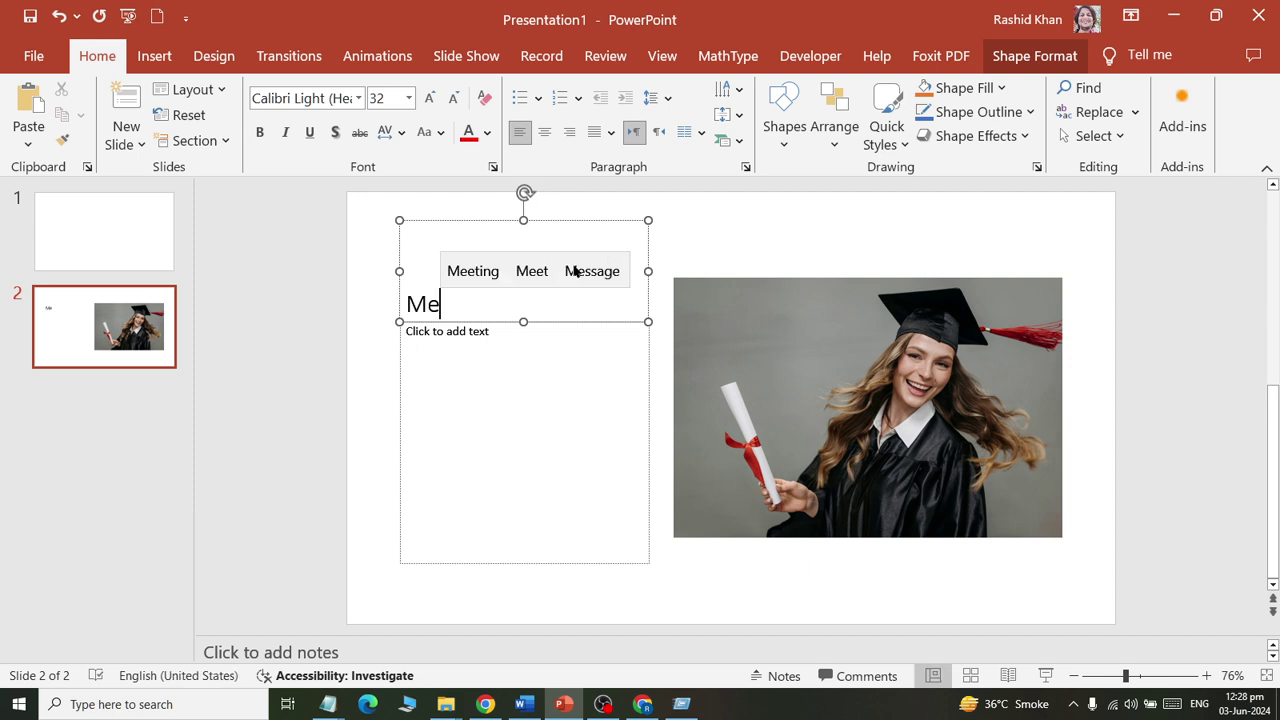
key(BackSpace)
key(BackSpace)
text(Me)
key(BackSpace)
text(y)
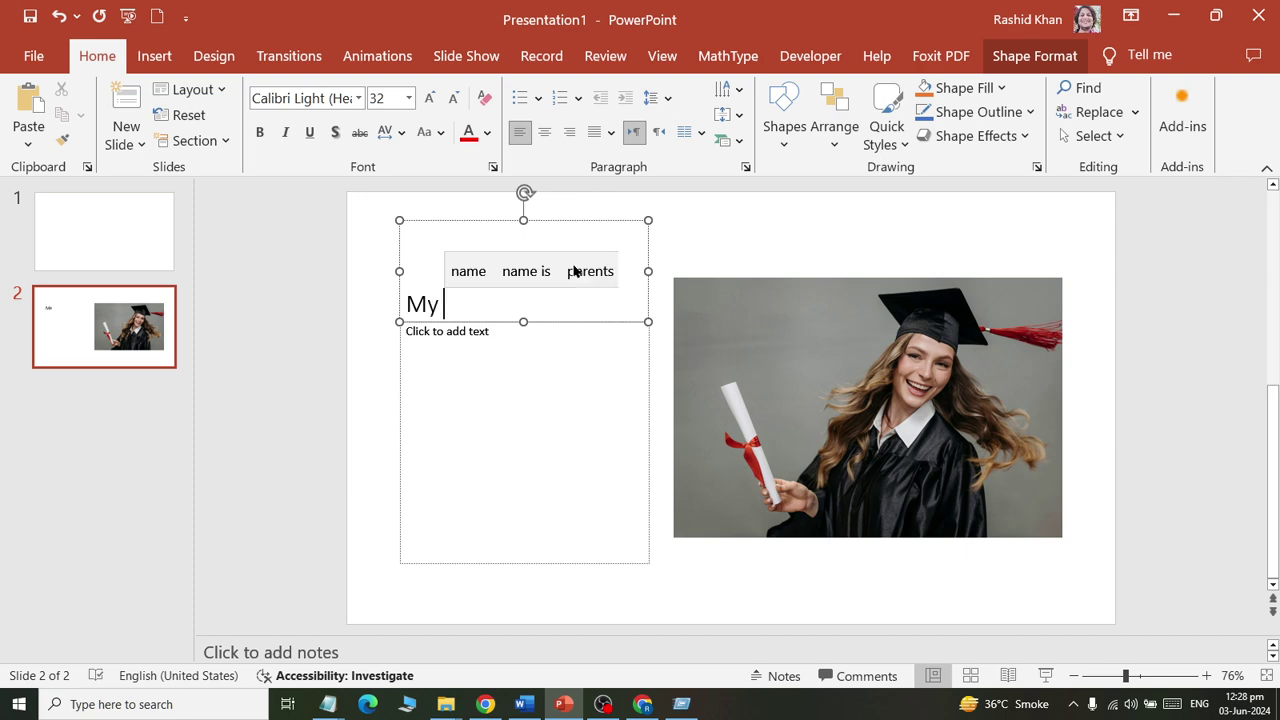
text( L)
key(BackSpace)
key(BackSpace)
key(BackSpace)
key(BackSpace)
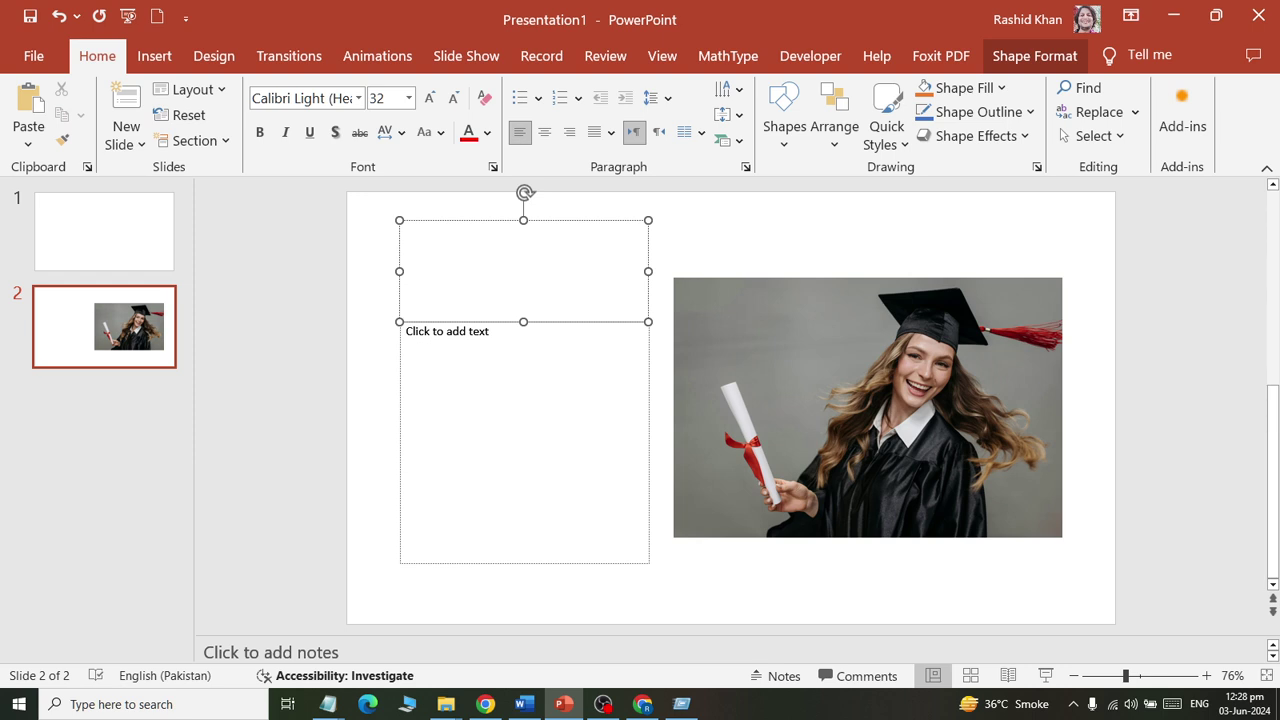
text(Mis)
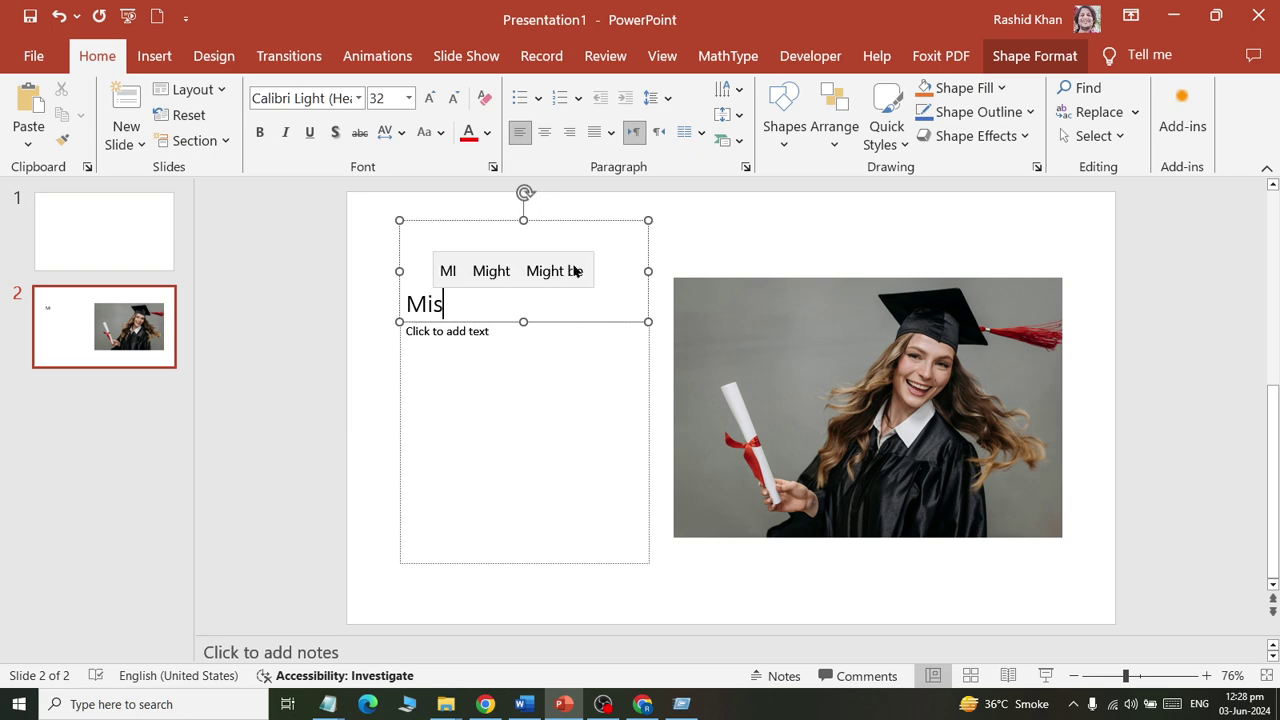
text(s. Sheetal Sh)
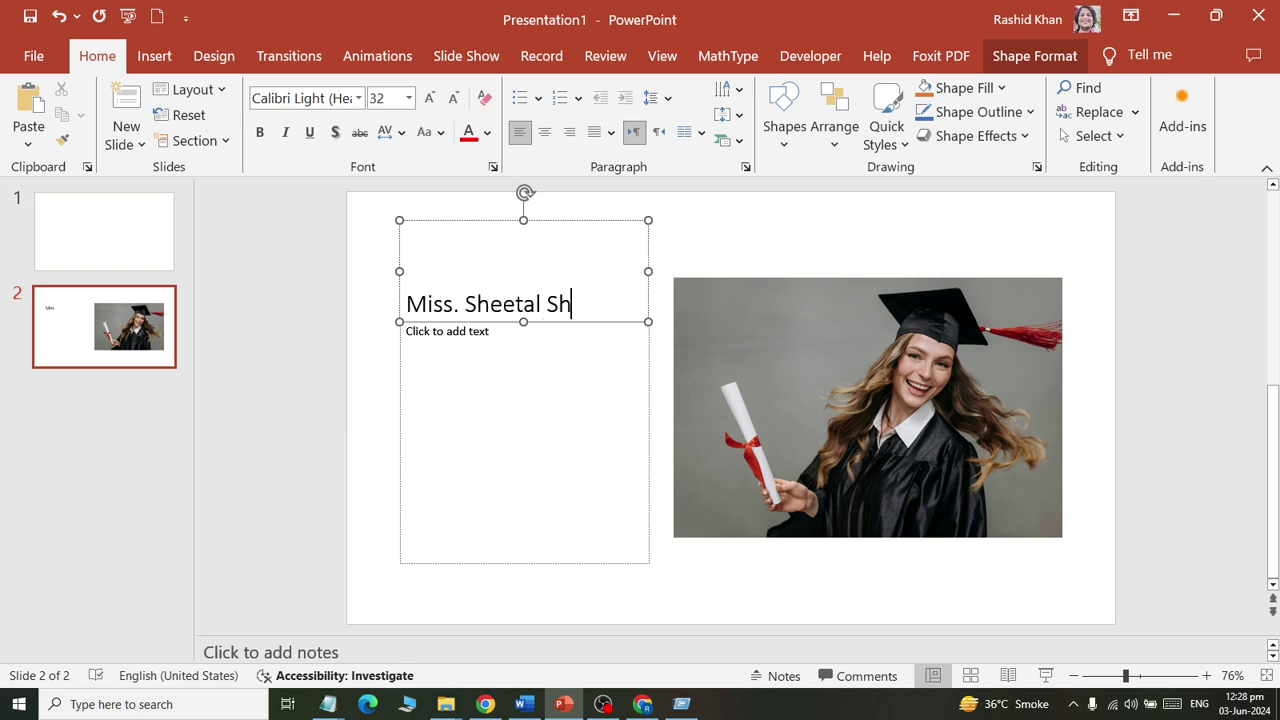
text(arma)
Enlarge the name heading to 54 pt and center it
key(ctrl+a)
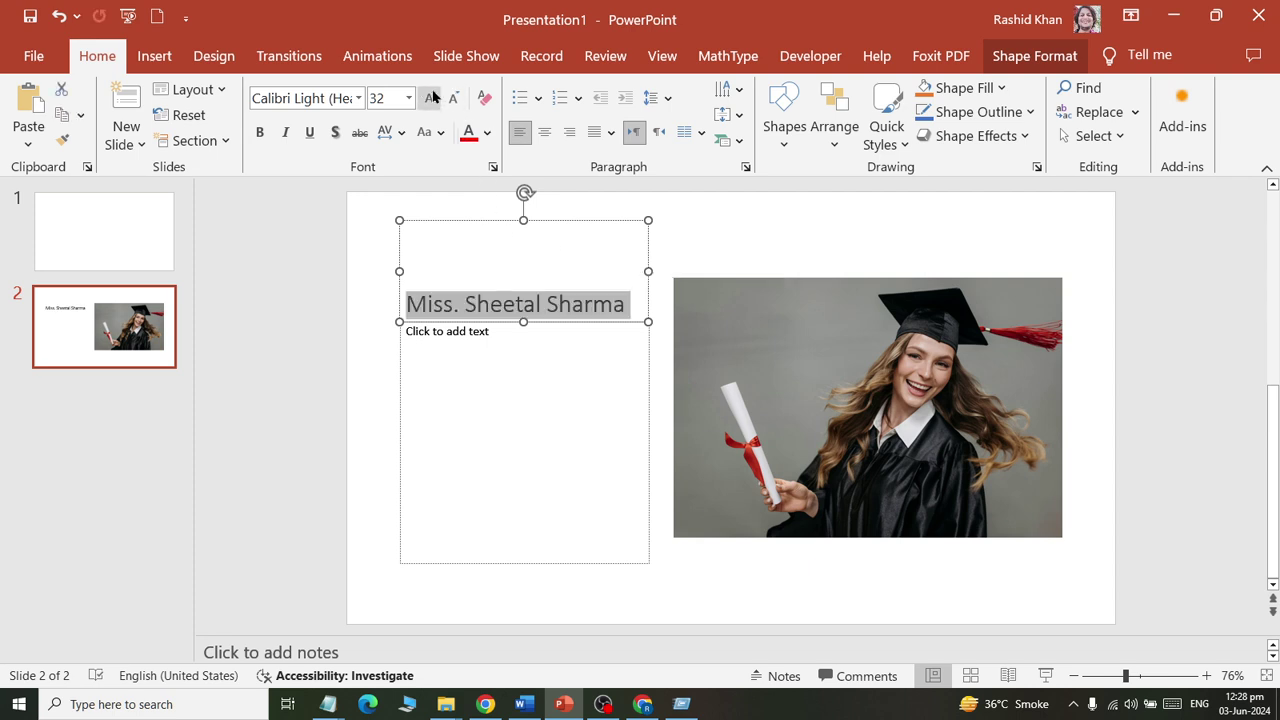
click(429, 97)
click(429, 97)
click(429, 97)
click(429, 97)
click(429, 97)
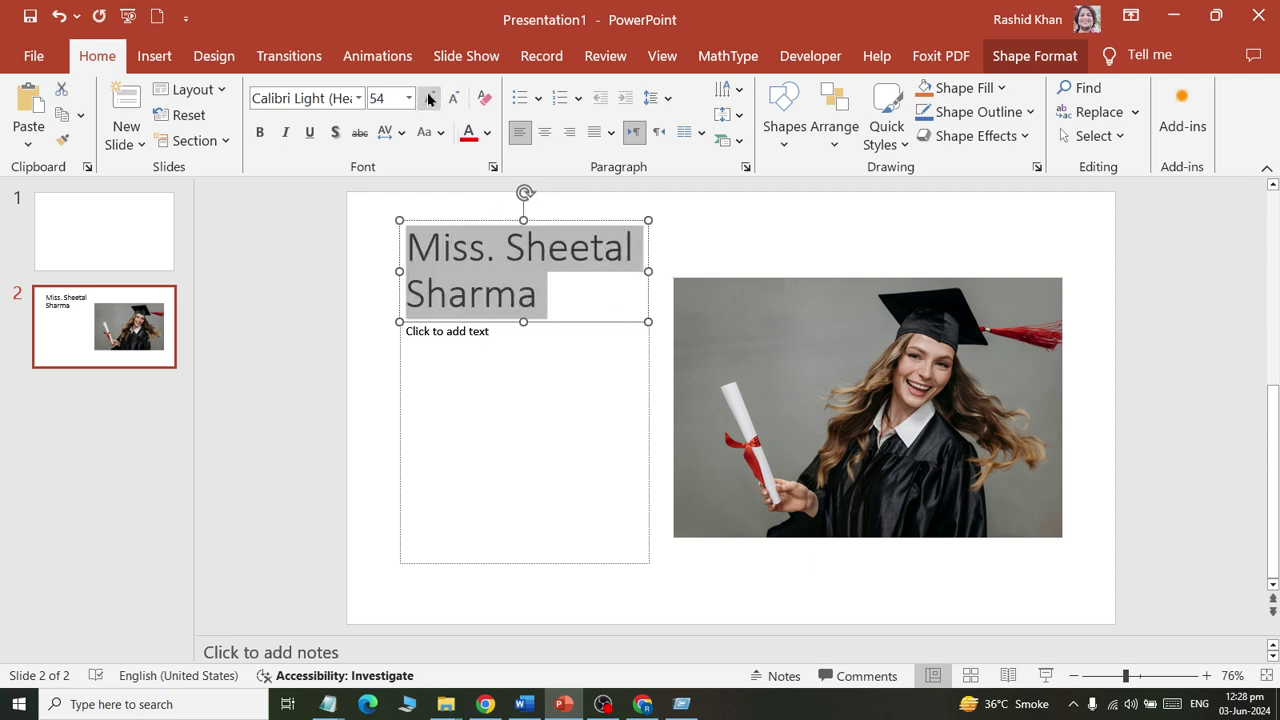
click(551, 140)
click(534, 400)
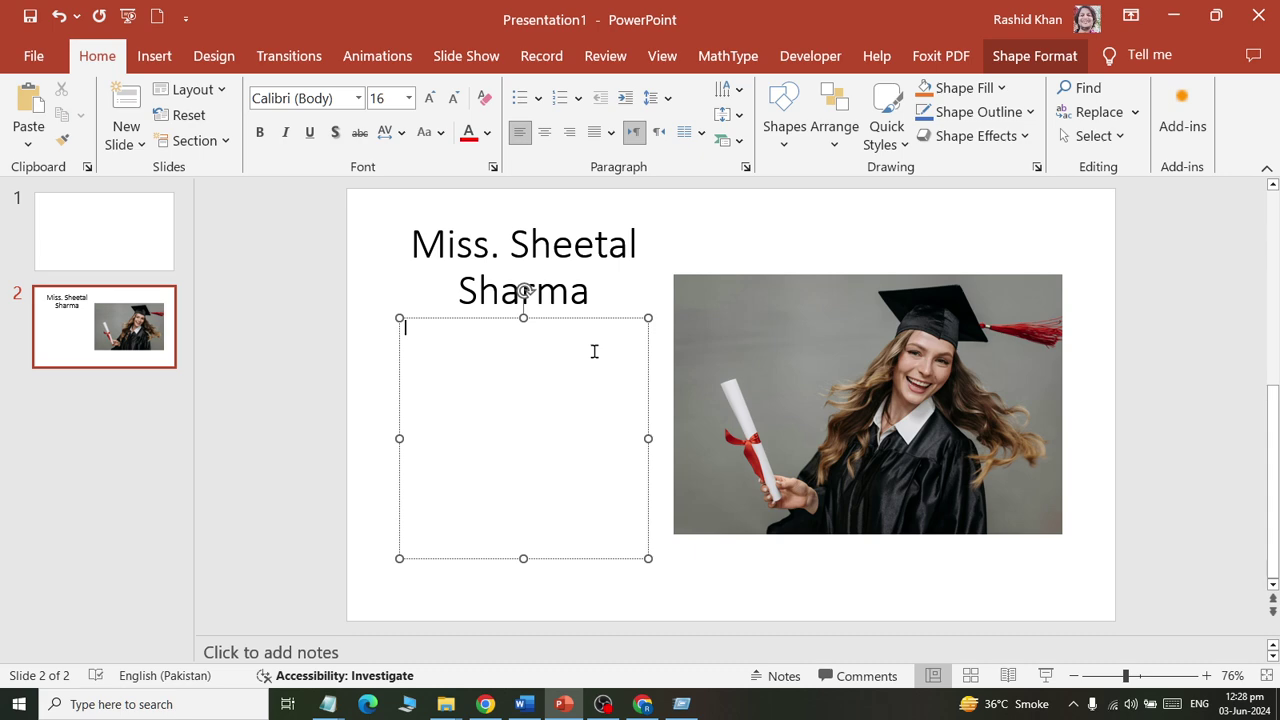
Copy the opening greeting sentence from Gemini's Slide 1 speaker notes
key(alt+Tab)
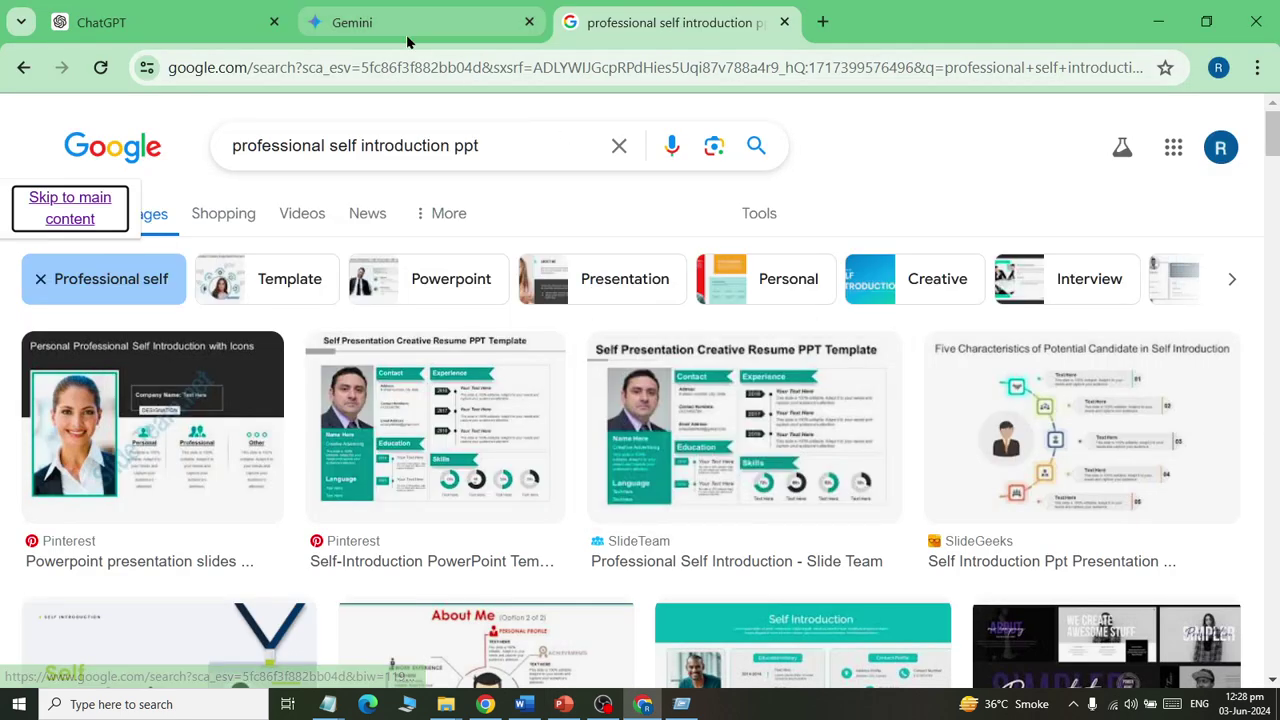
click(395, 24)
click(486, 402)
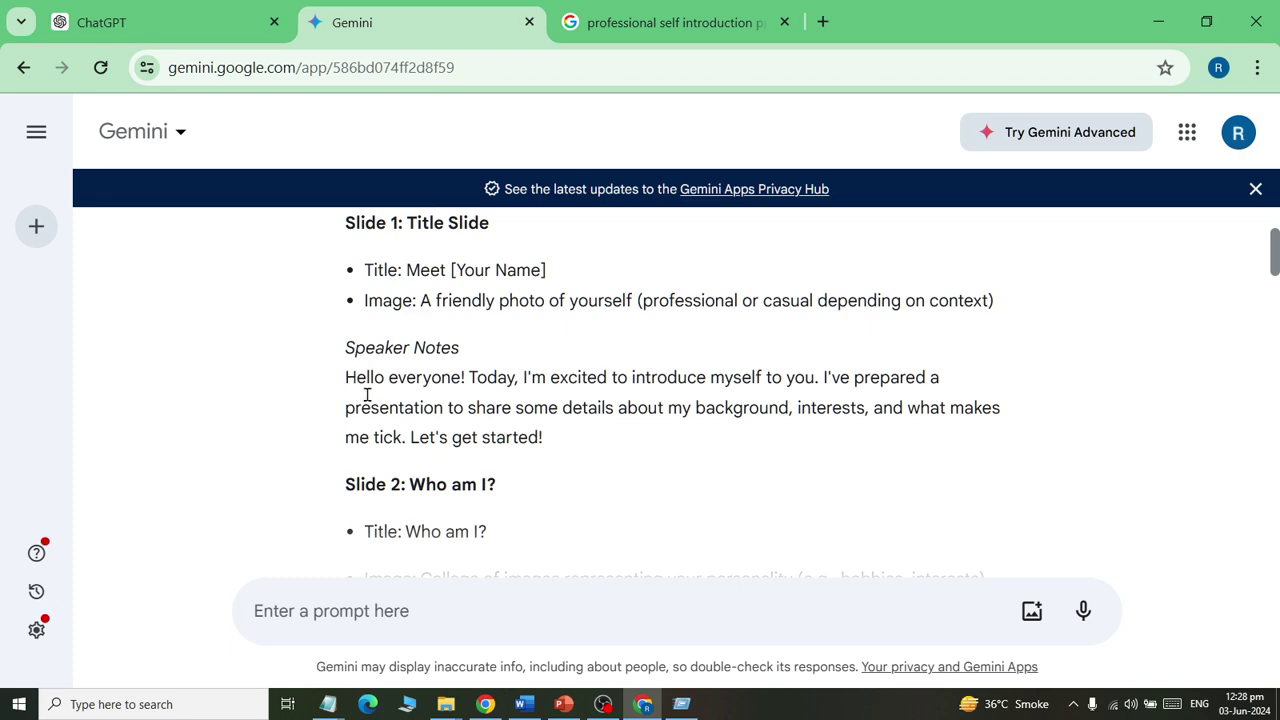
mouse_move(343, 380)
mouse_down()
mouse_move(938, 376)
mouse_move(951, 408)
mouse_move(860, 366)
mouse_move(820, 374)
mouse_up()
key(ctrl+c)
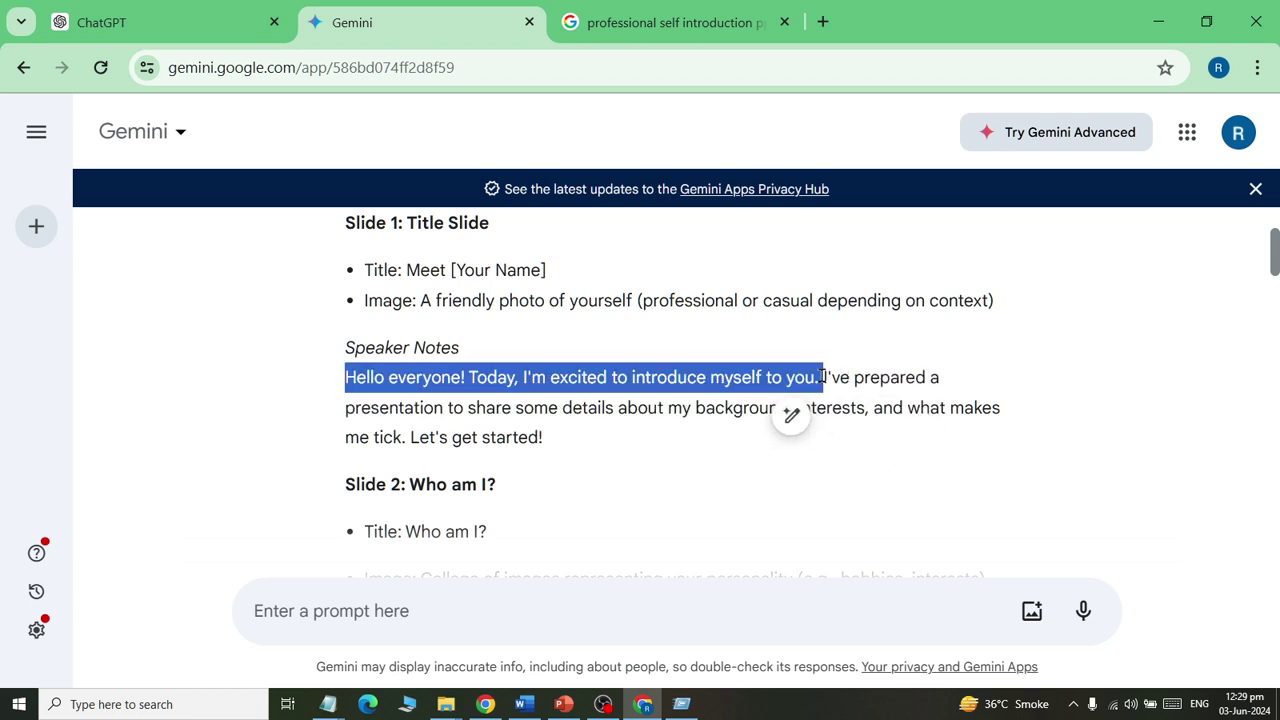
key(alt+Tab)
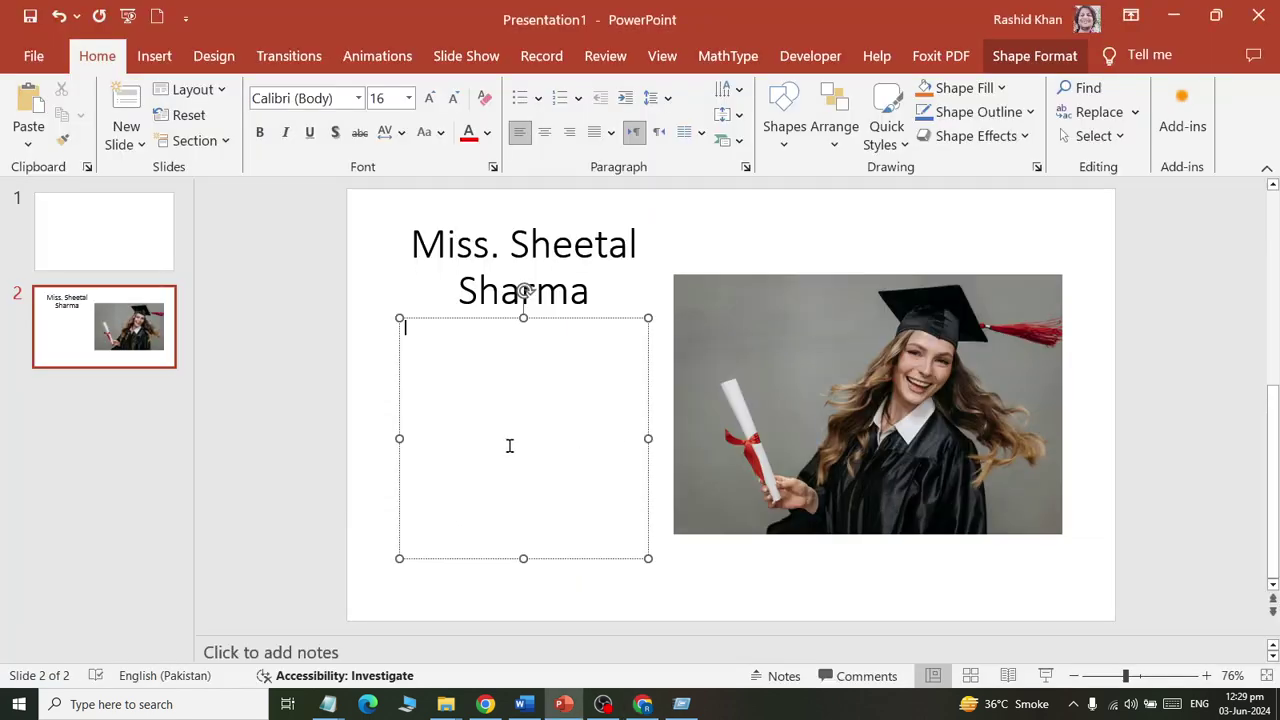
Paste the greeting 'Hello everyone! Today, I'm excited to introduce myself to you.' centered at 40 pt
key(ctrl+v)
key(ctrl+a)
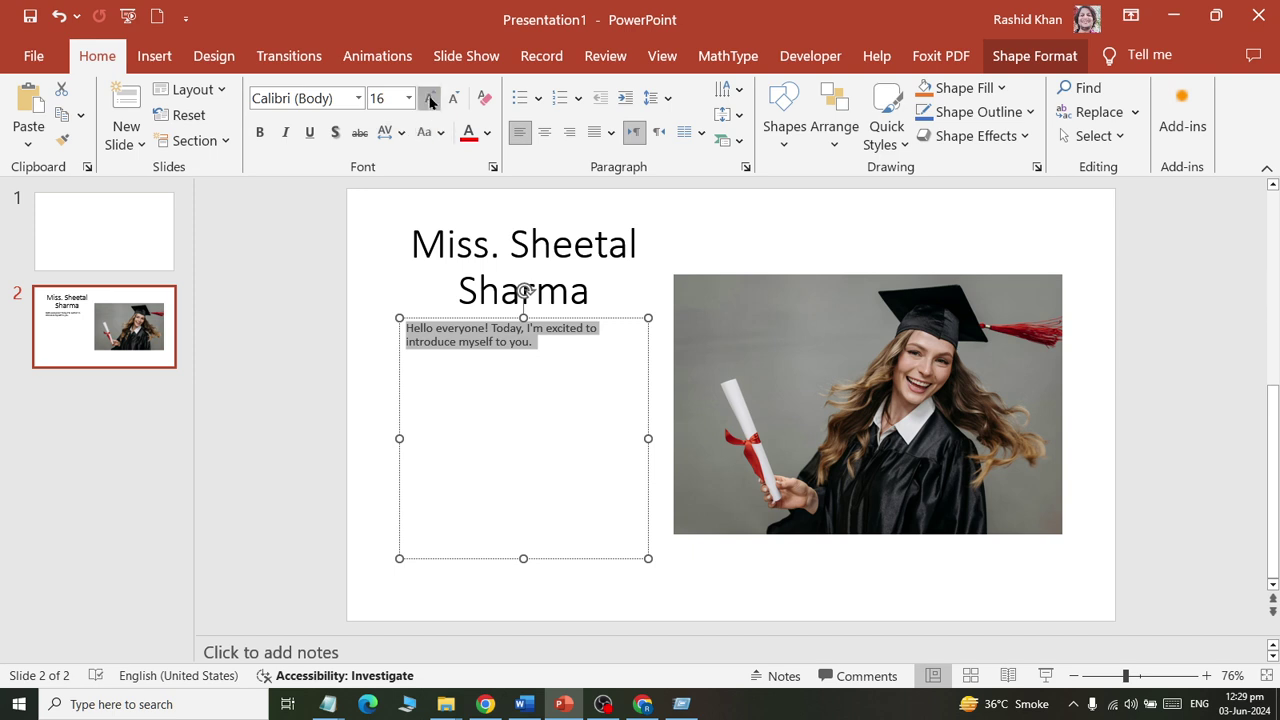
double_click(430, 98)
double_click(430, 98)
double_click(430, 98)
double_click(430, 98)
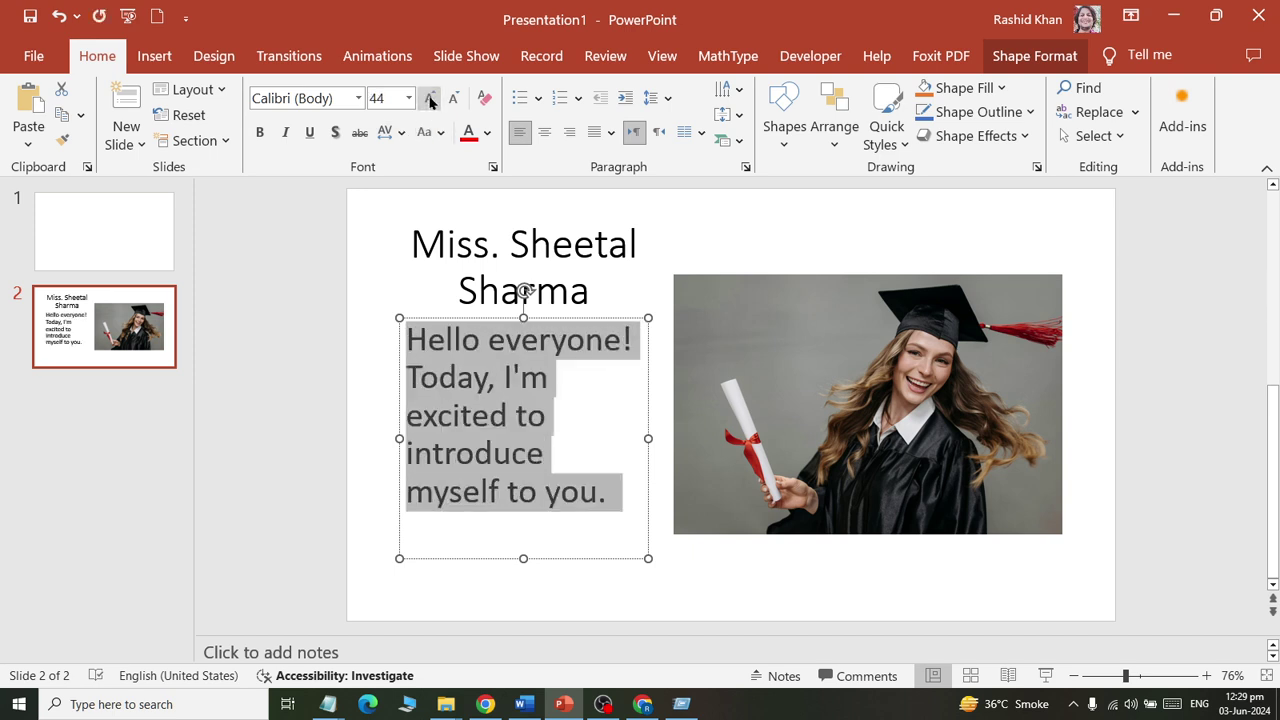
click(544, 132)
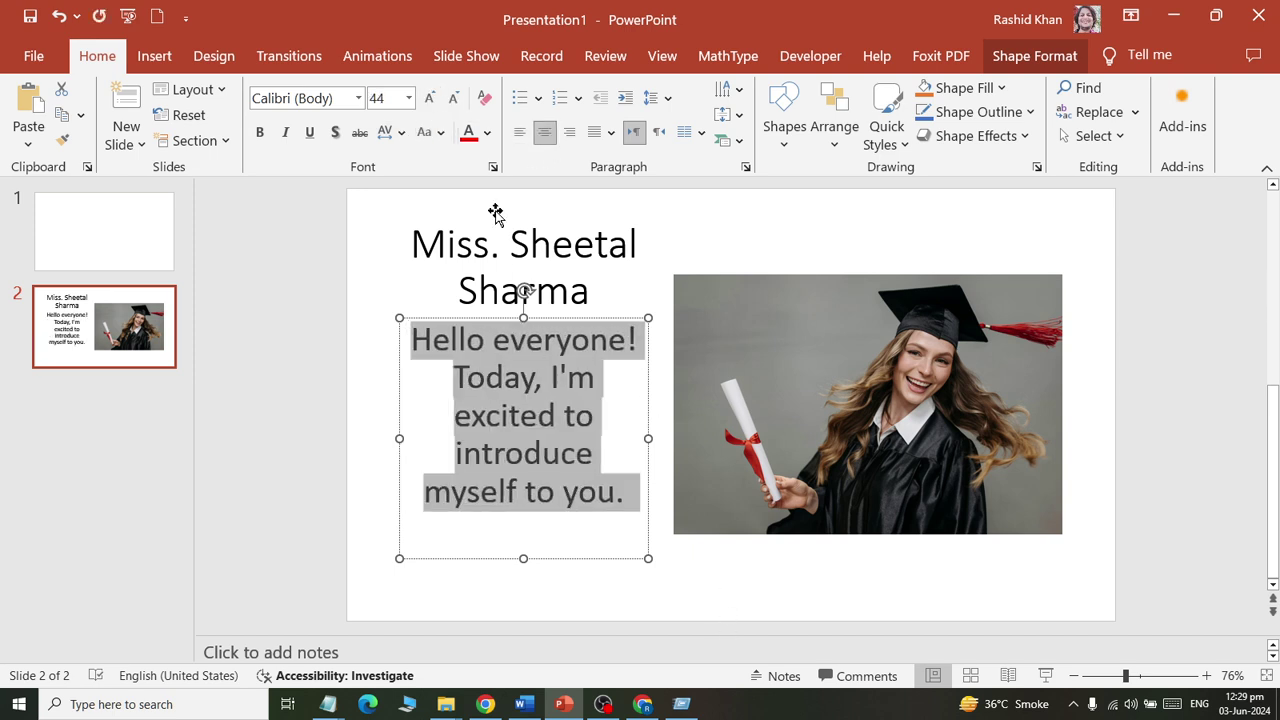
click(454, 99)
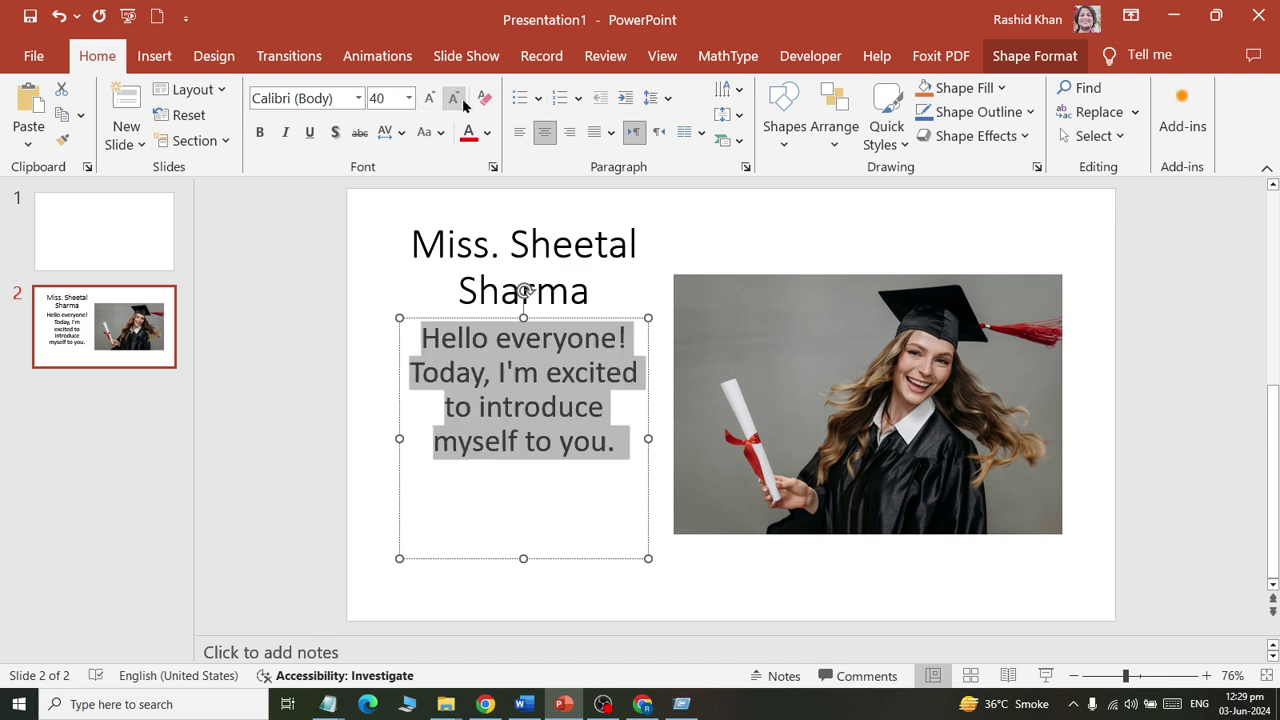
click(917, 610)
click(540, 375)
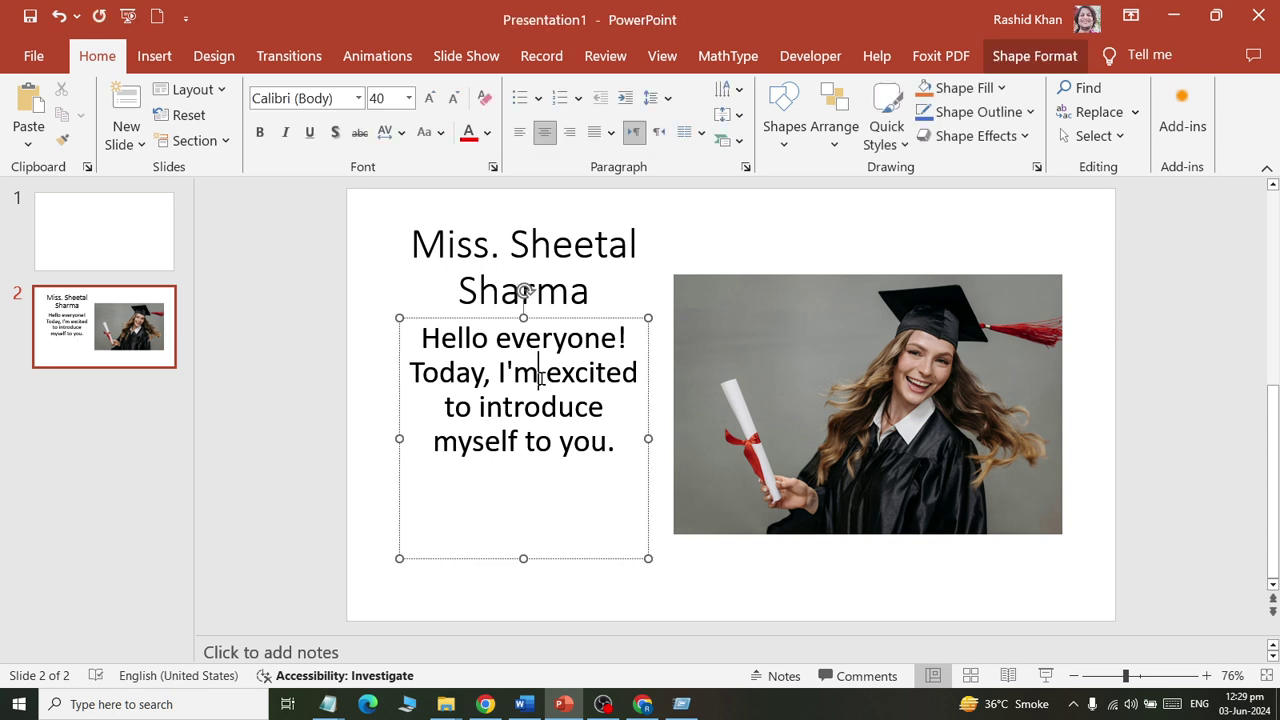
Check the greeting text box's Shape Format alignment options without changing anything
key(ctrl+a)
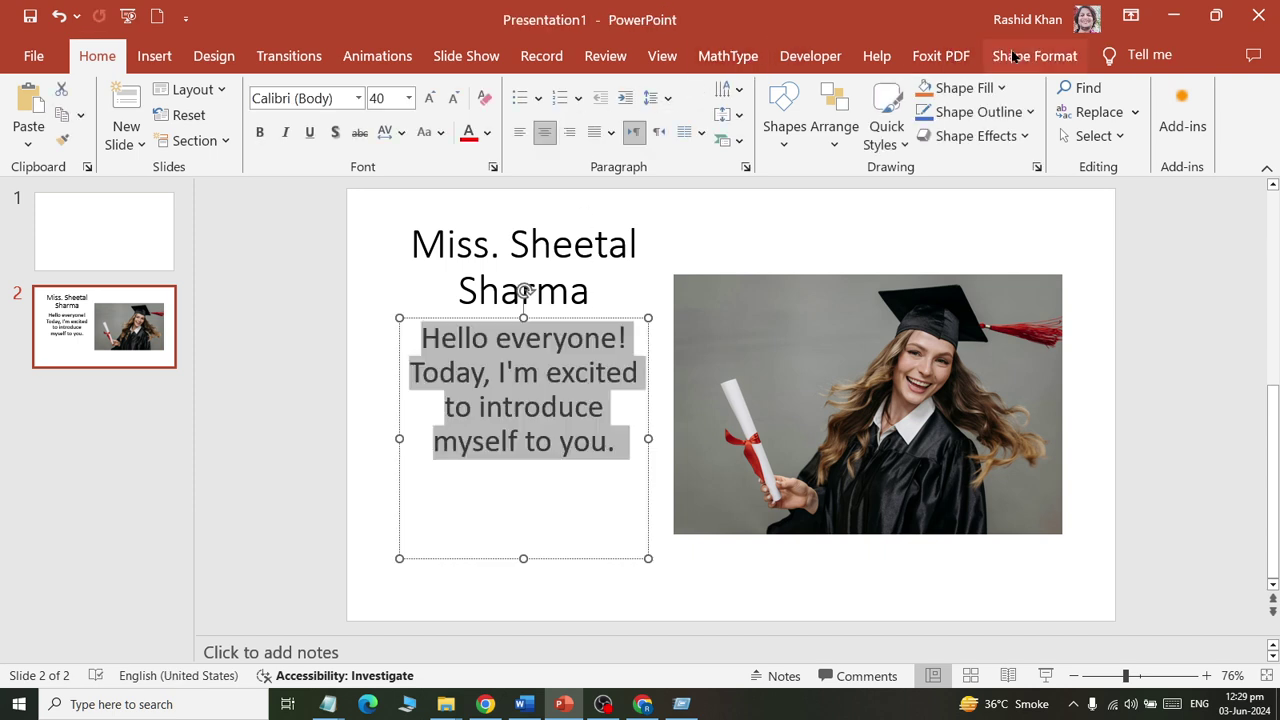
click(1035, 56)
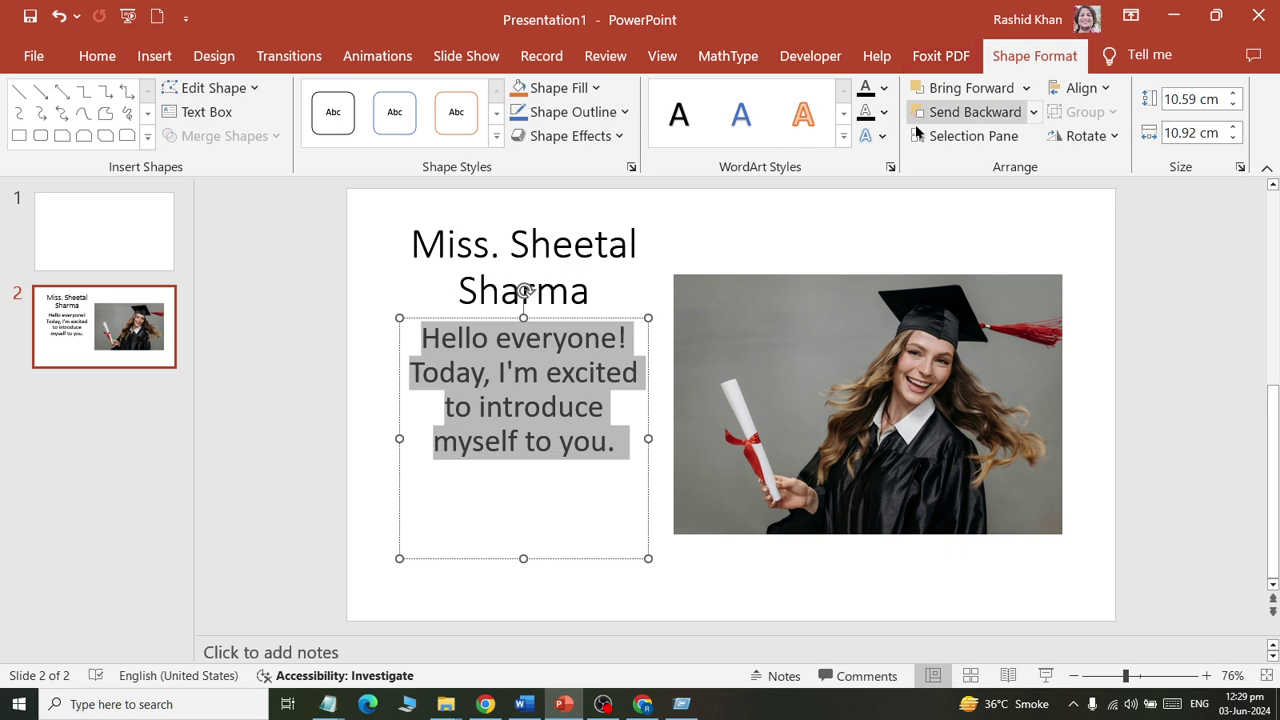
click(1095, 90)
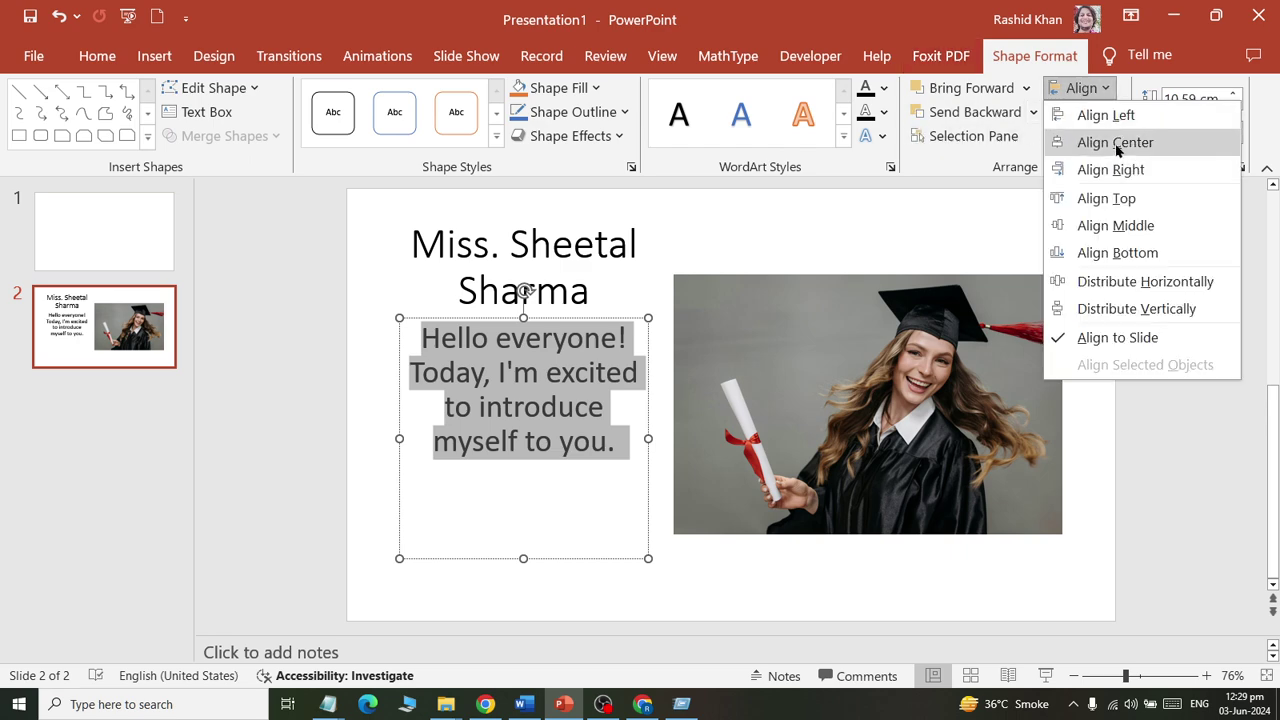
click(720, 167)
click(748, 628)
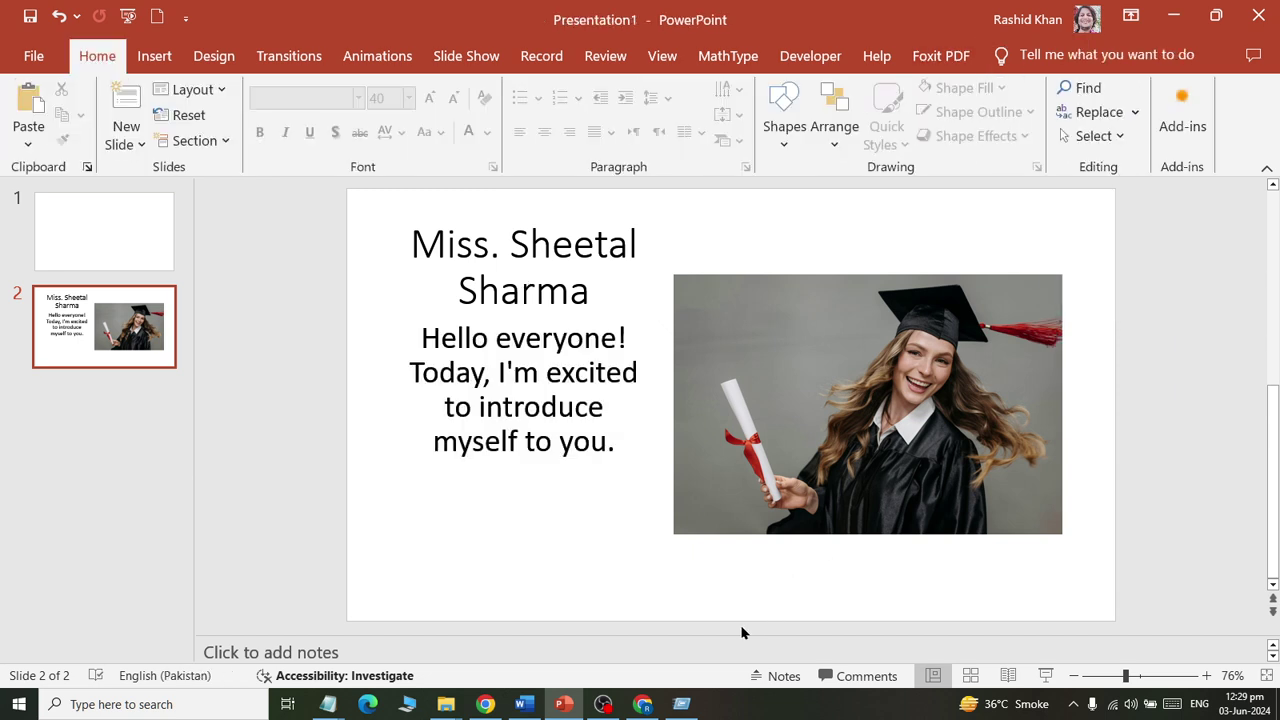
click(440, 338)
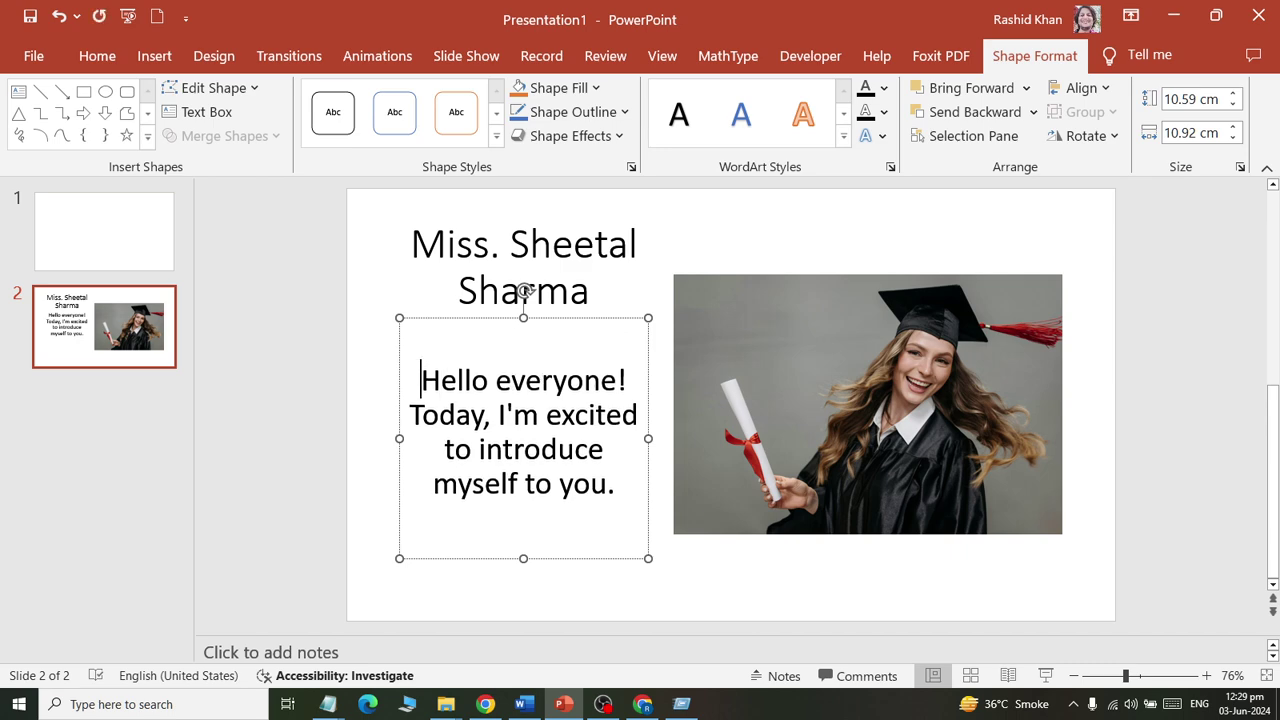
Select the whole name heading and make it bold
click(583, 294)
drag(598, 295, 382, 249)
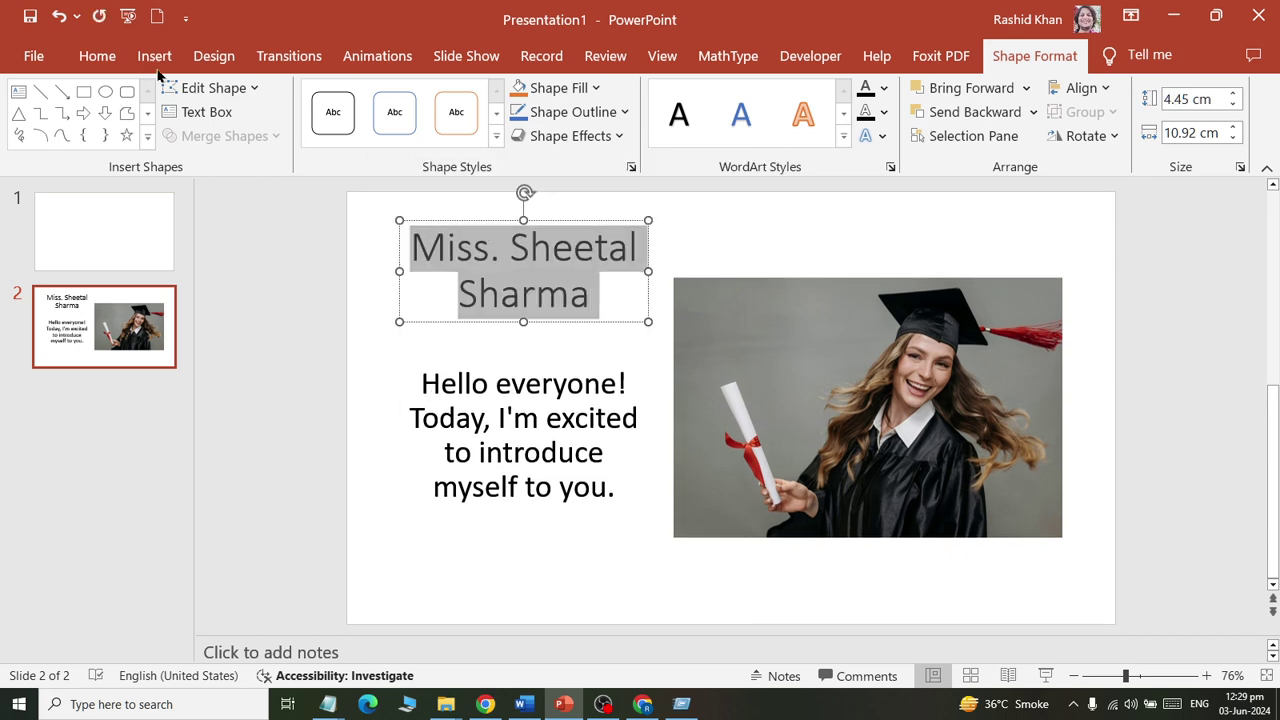
click(92, 60)
click(262, 131)
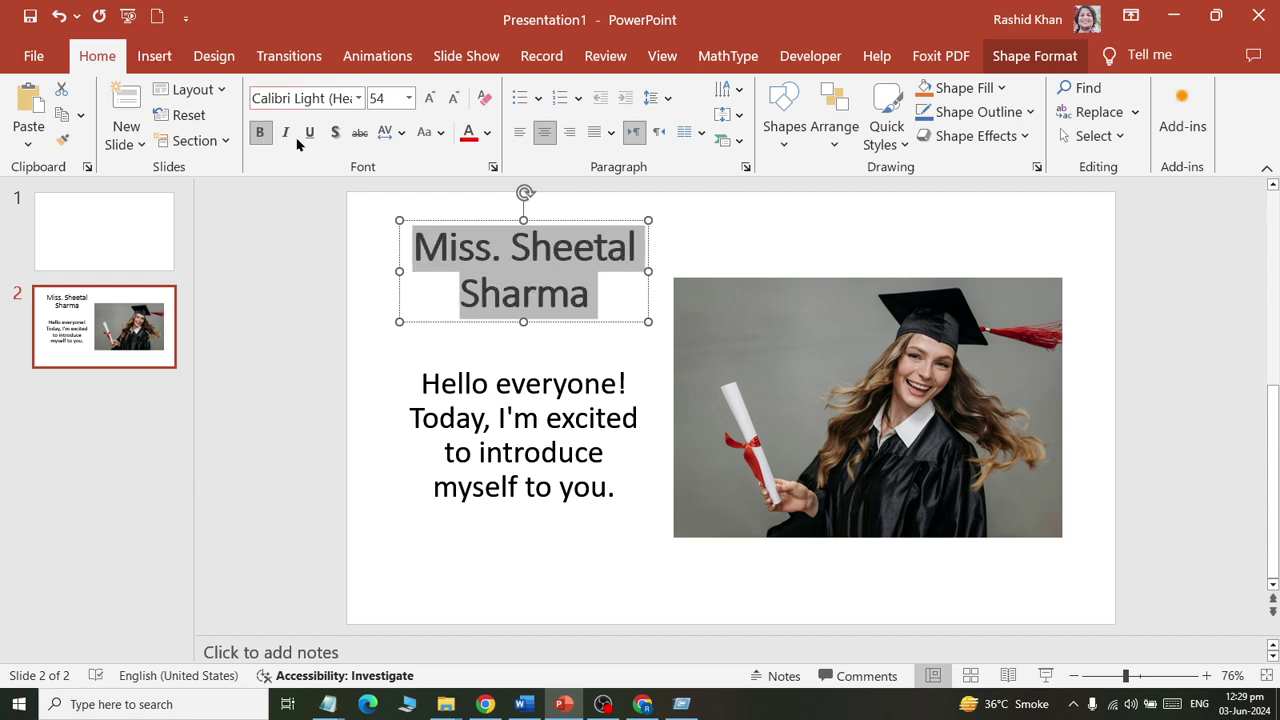
Change the name heading font to Eras Bold ITC and shrink it to 44 pt
click(358, 98)
scroll(423, 383, down, 2)
scroll(445, 517, down, 5)
scroll(444, 517, down, 5)
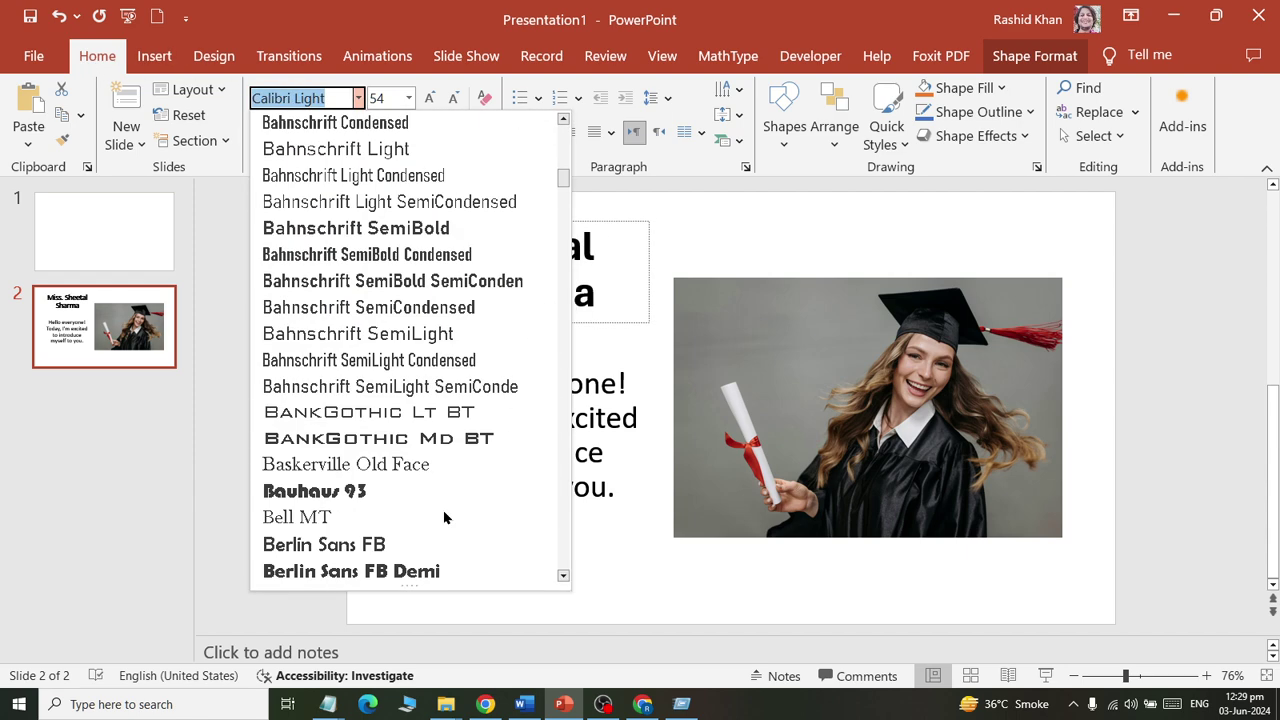
scroll(448, 505, down, 5)
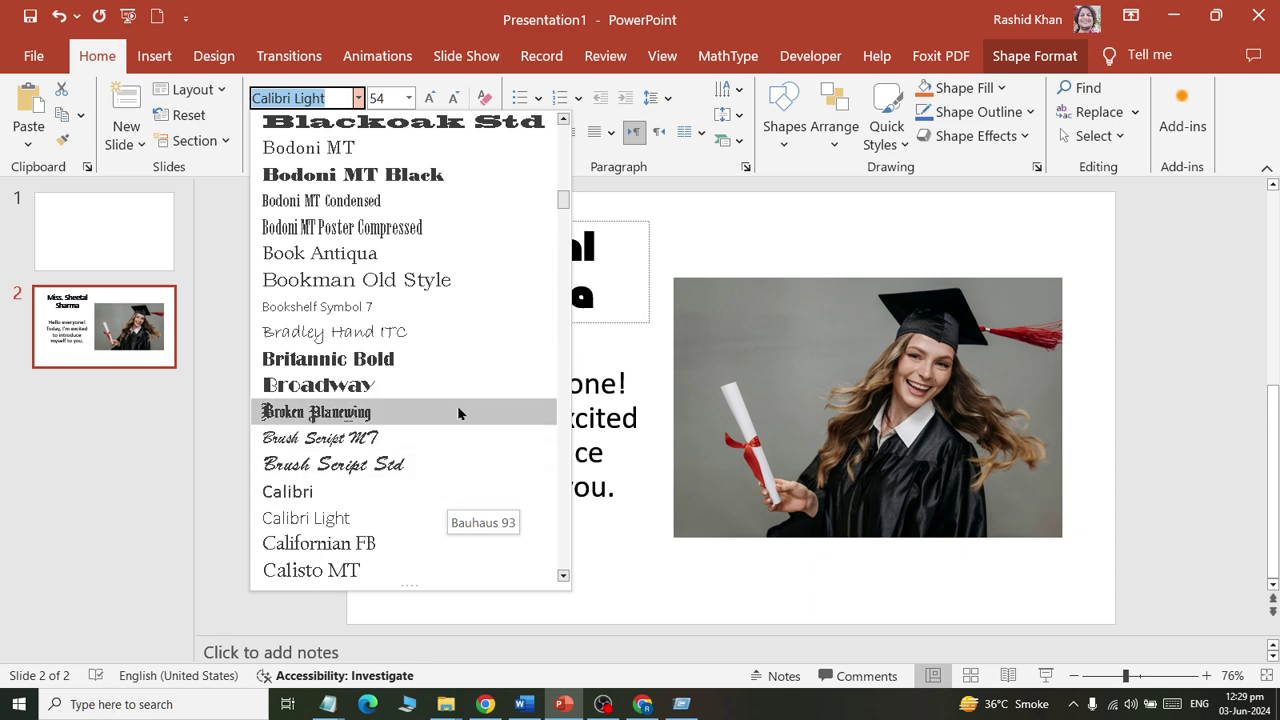
scroll(457, 420, down, 6)
scroll(457, 436, down, 4)
scroll(464, 431, down, 6)
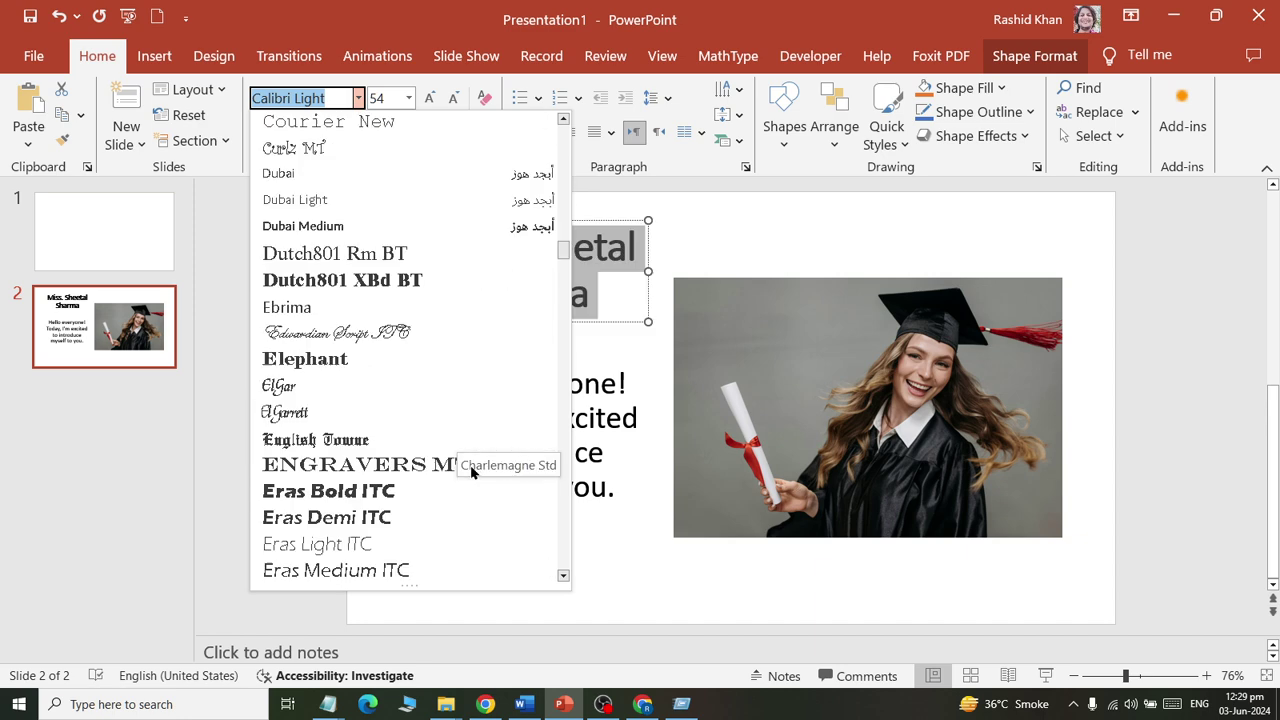
click(476, 489)
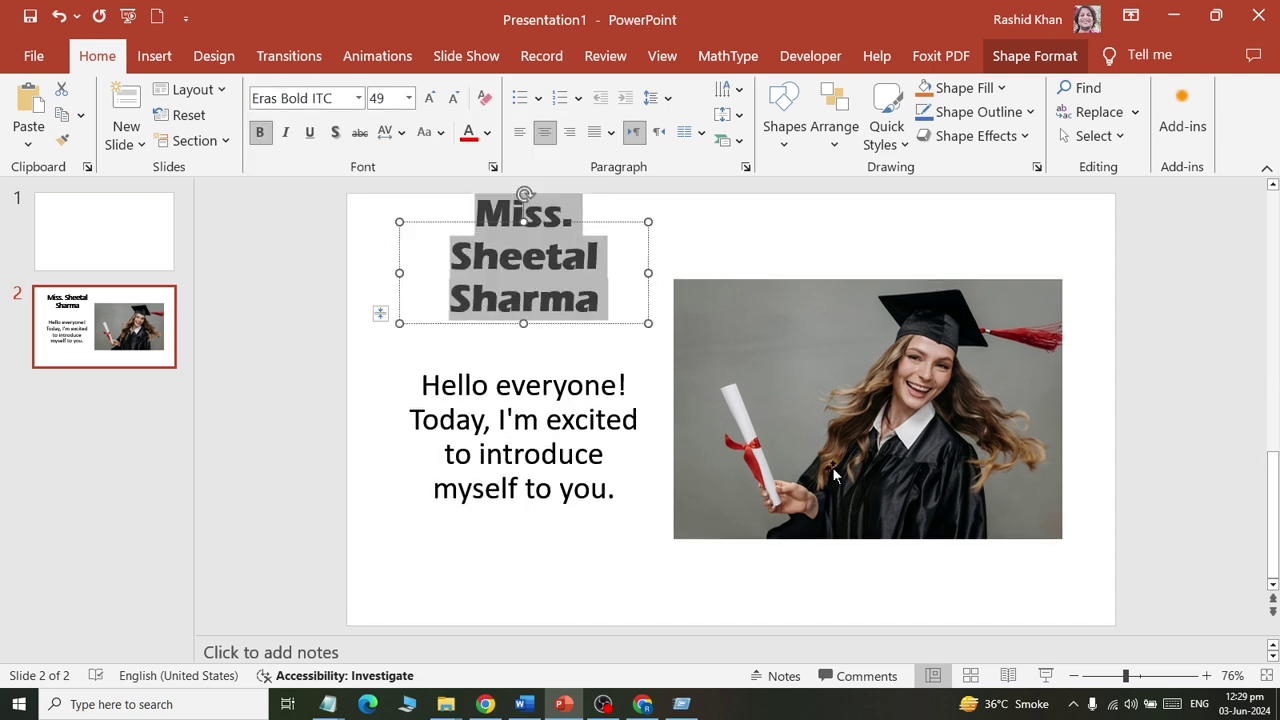
click(453, 97)
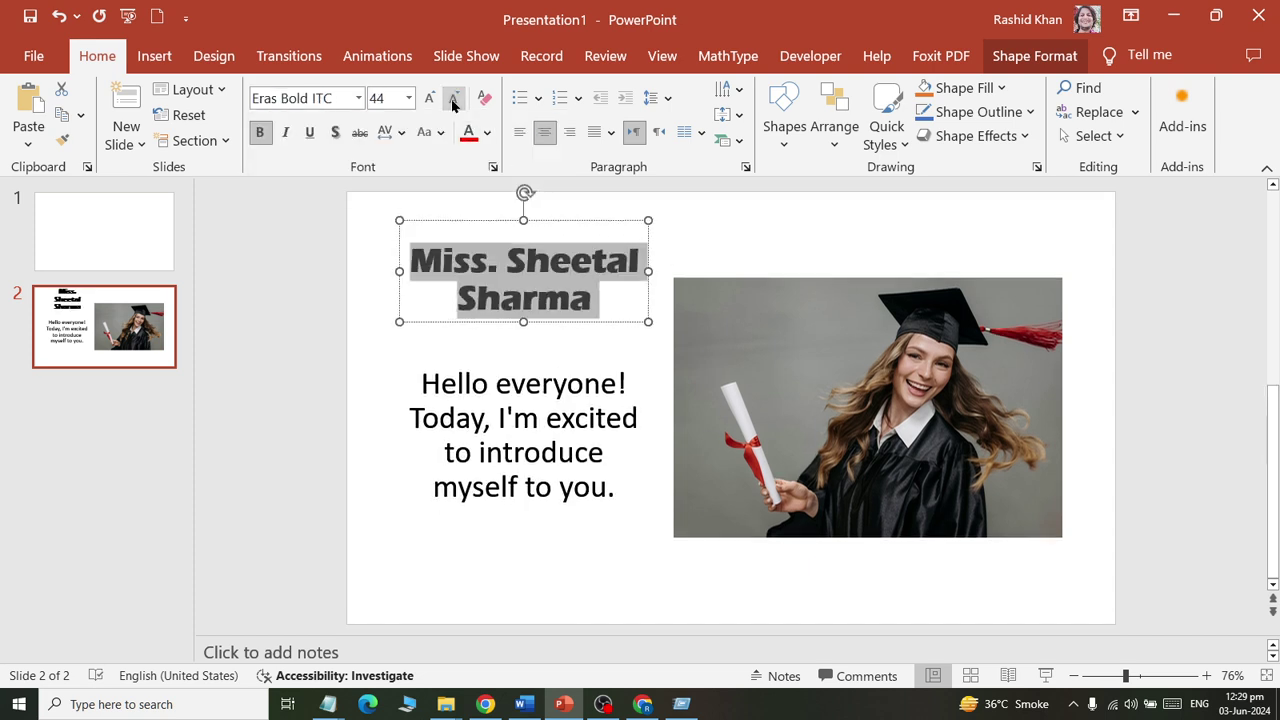
click(453, 97)
click(968, 226)
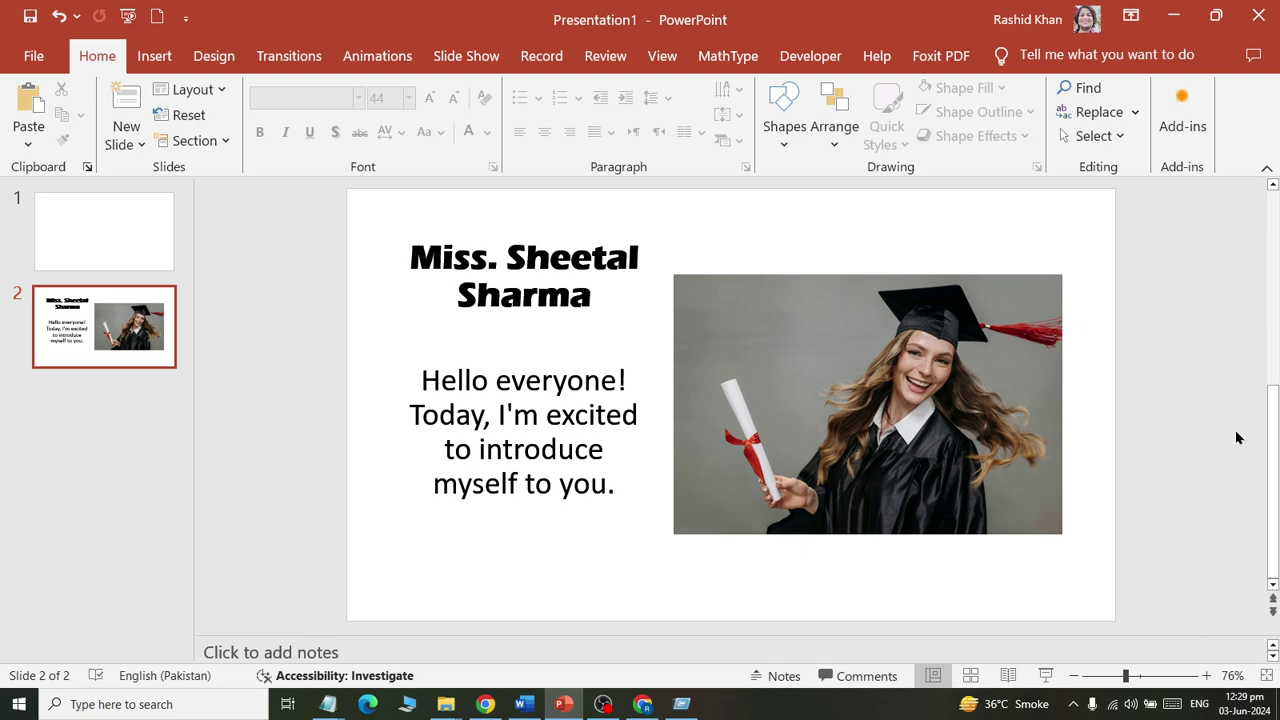
Choose Documents > PowerPoint_Files > Blossom as the save location, undoing an accidental folder move
key(ctrl+s)
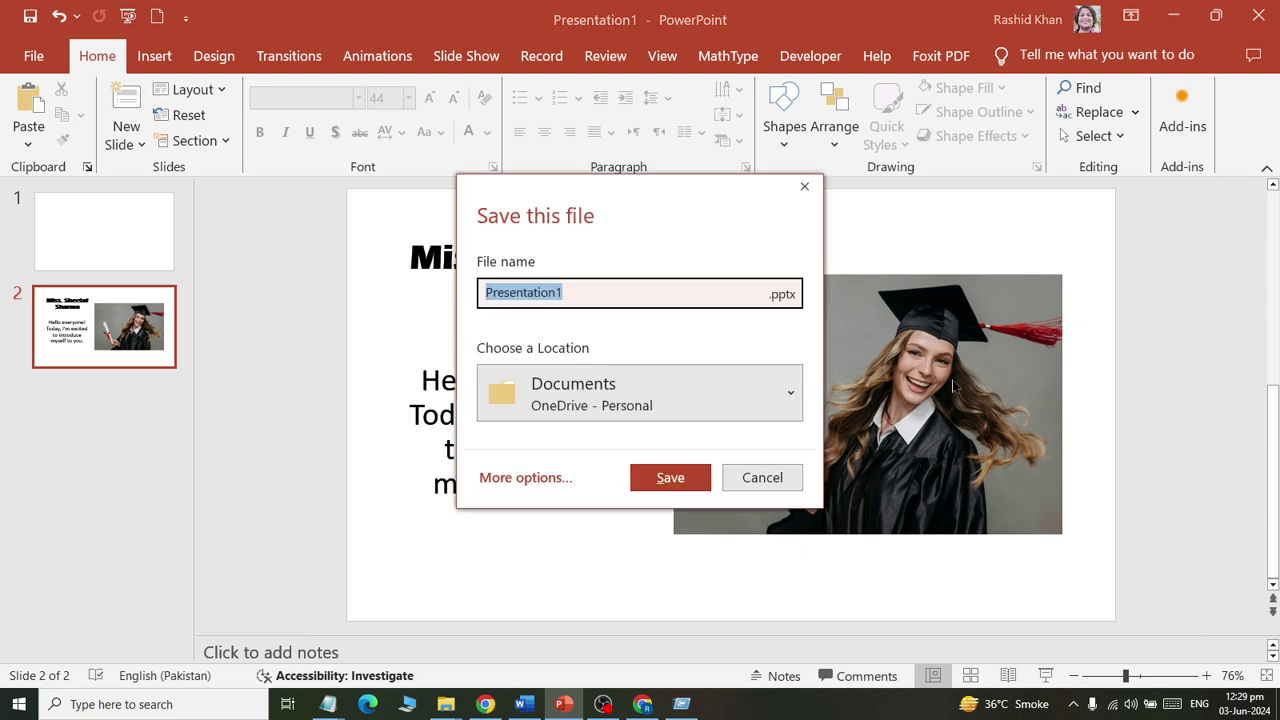
click(541, 478)
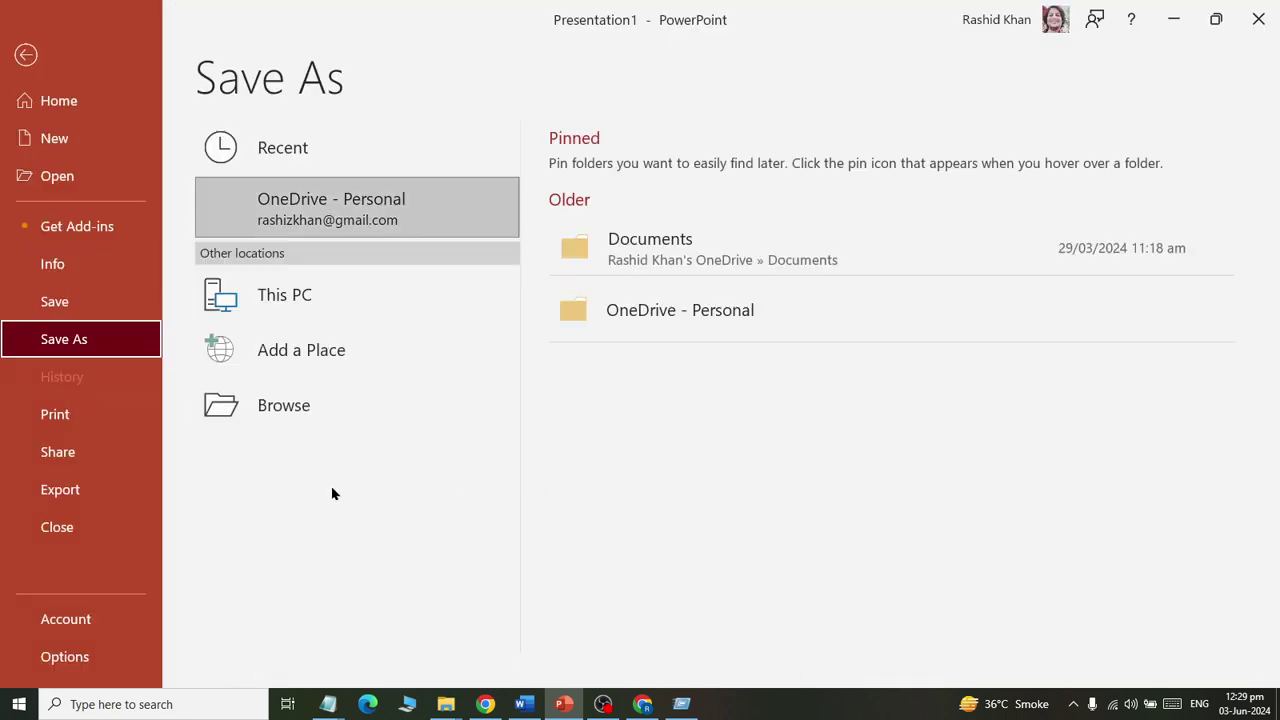
click(234, 415)
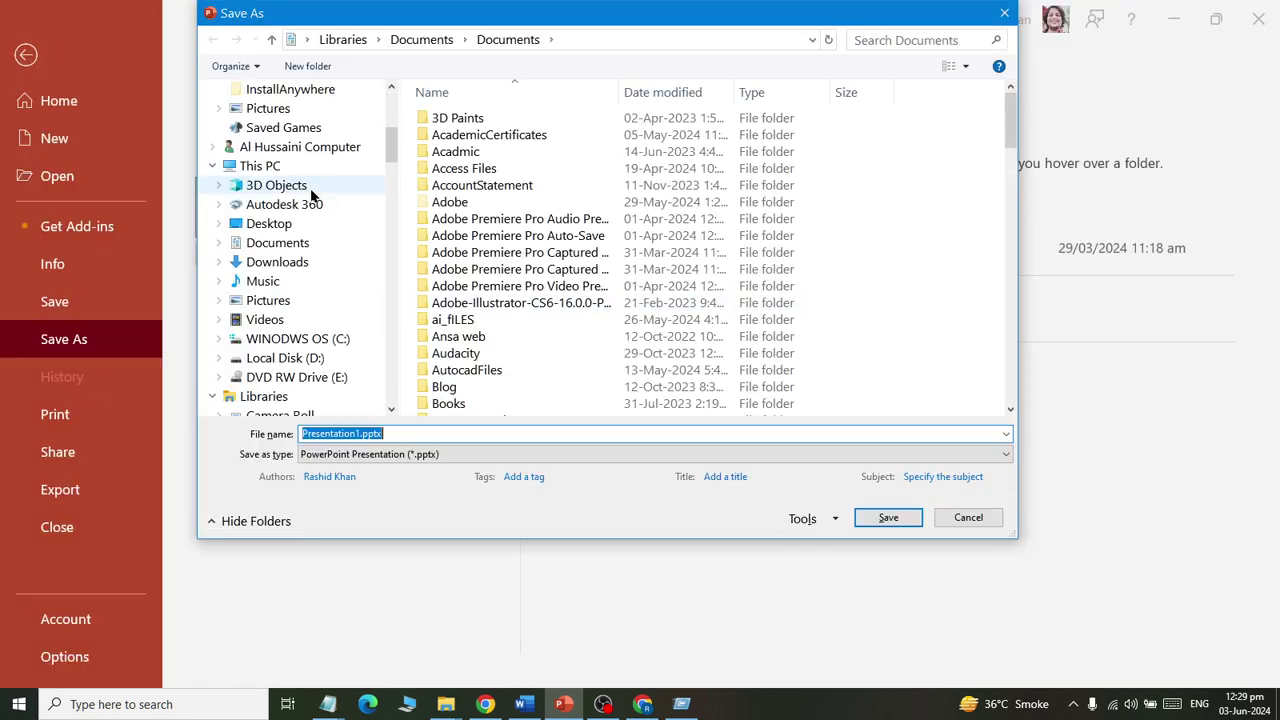
click(262, 243)
click(522, 242)
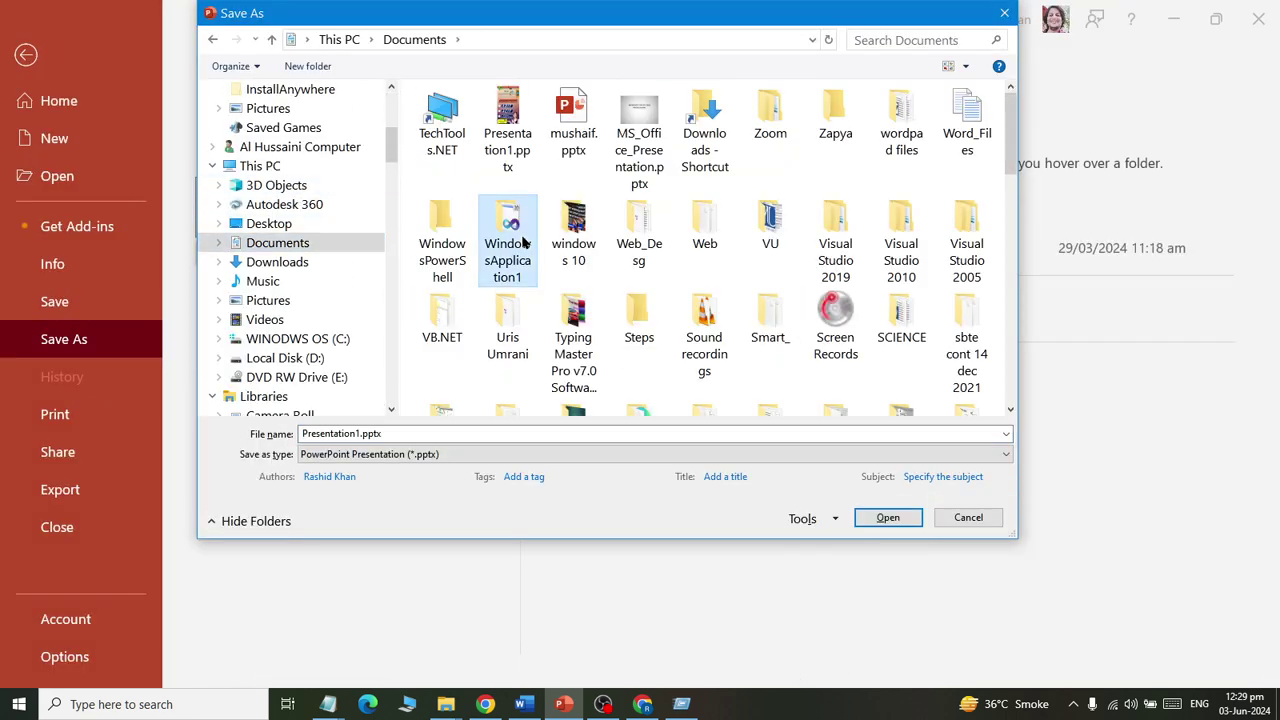
text(power)
key(Return)
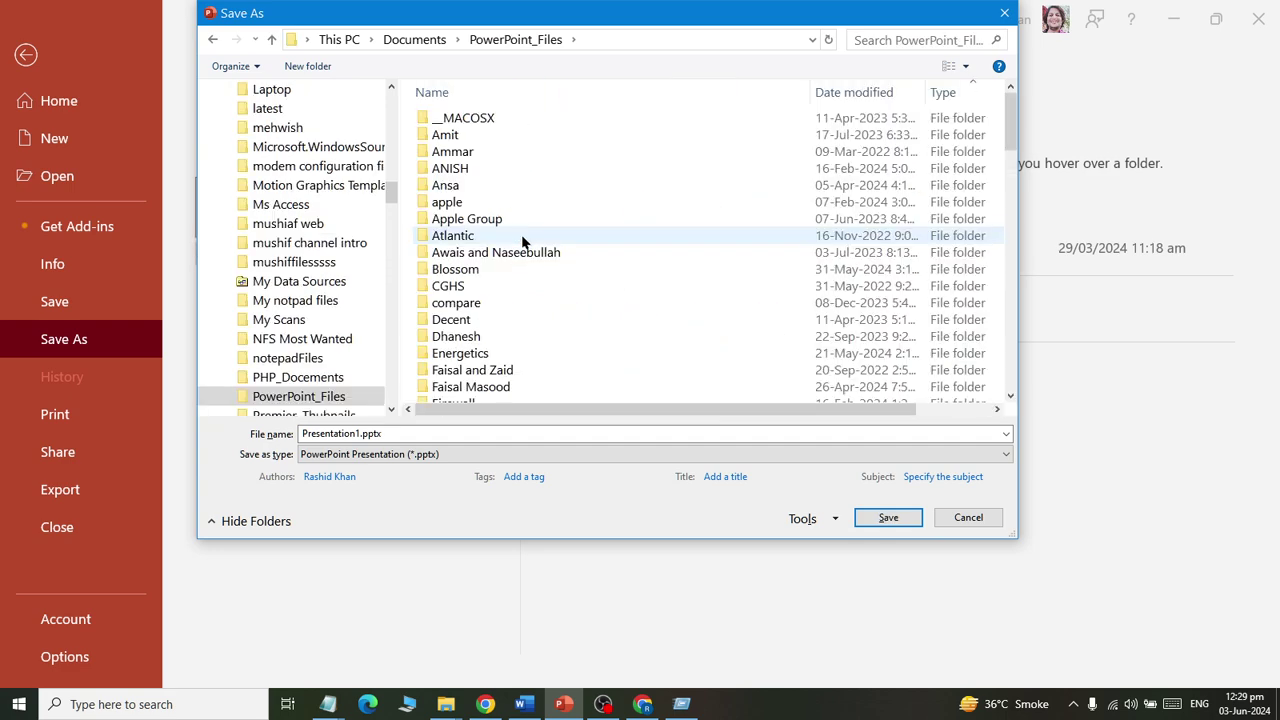
drag(522, 241, 527, 252)
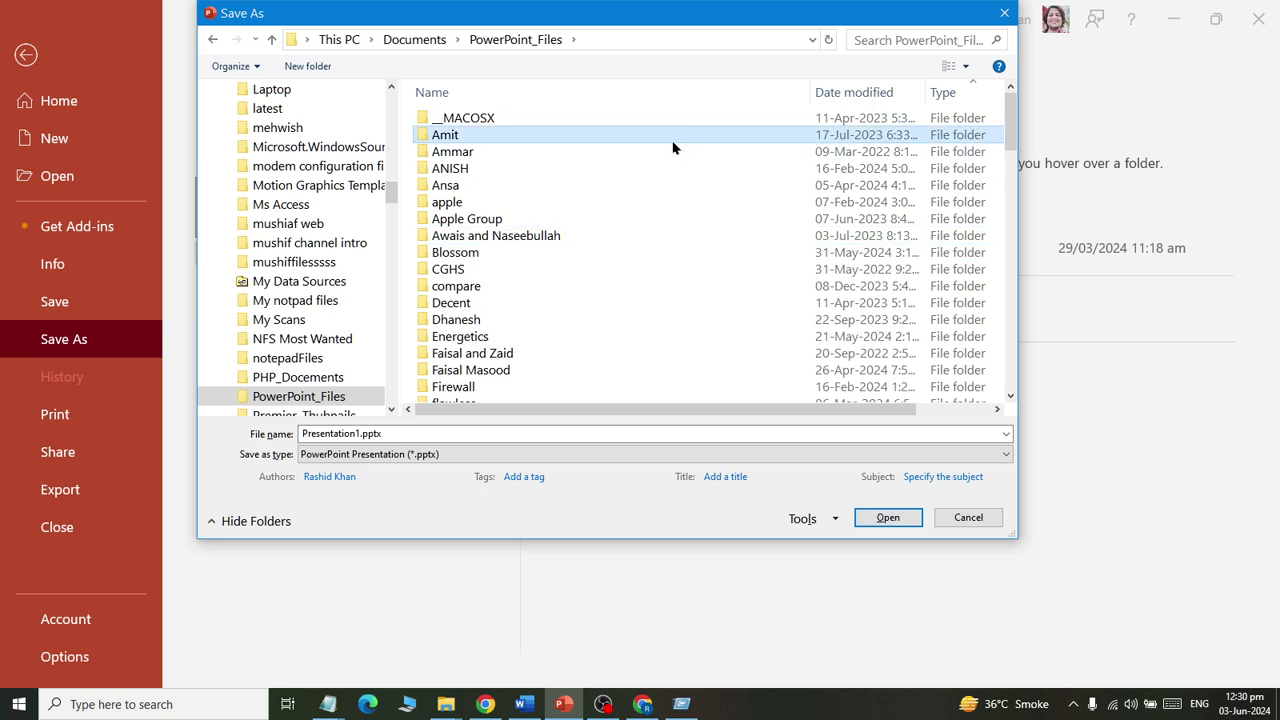
right_click(671, 263)
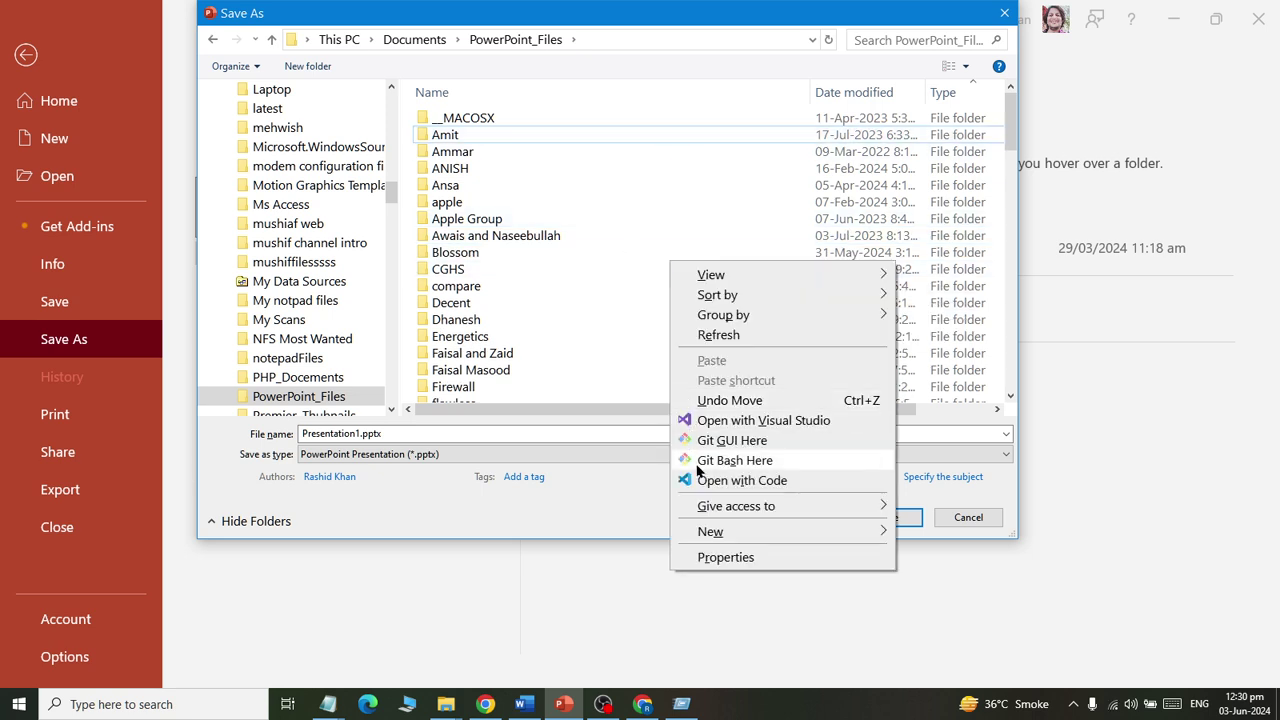
click(729, 400)
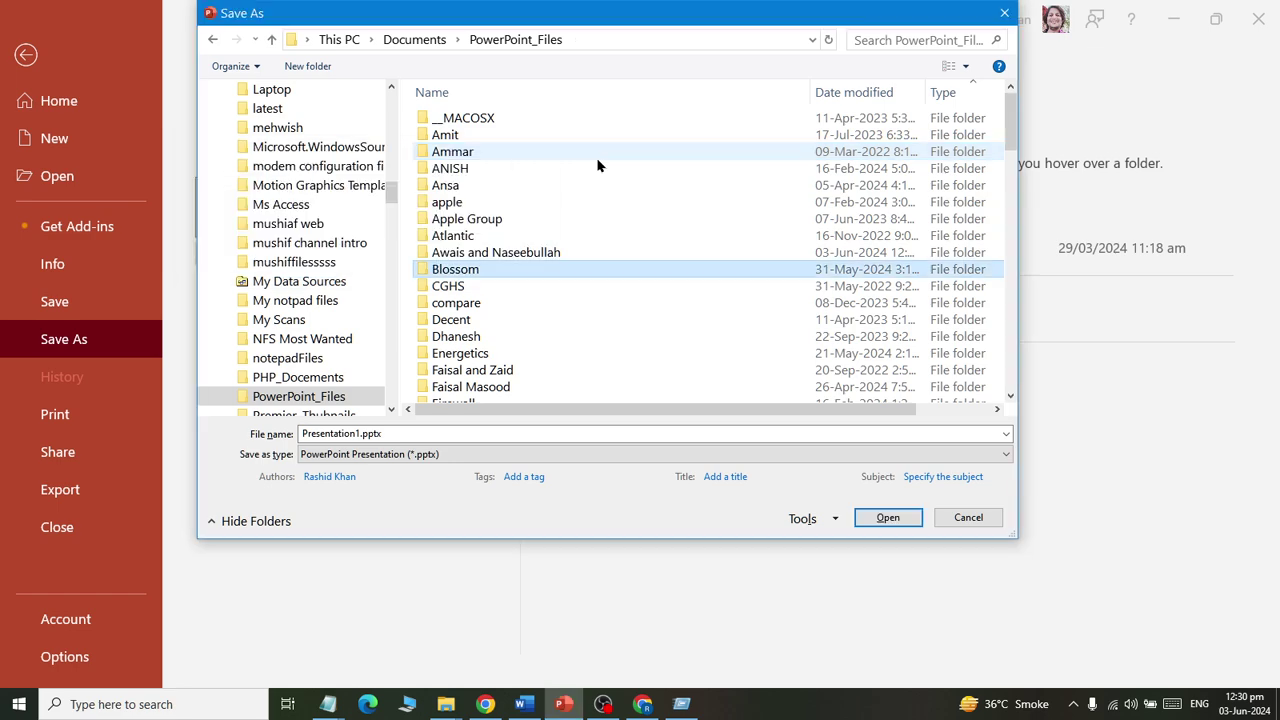
key(Return)
Save the presentation under the file name 'Class 03 Self Introrduction'
click(477, 434)
text(C)
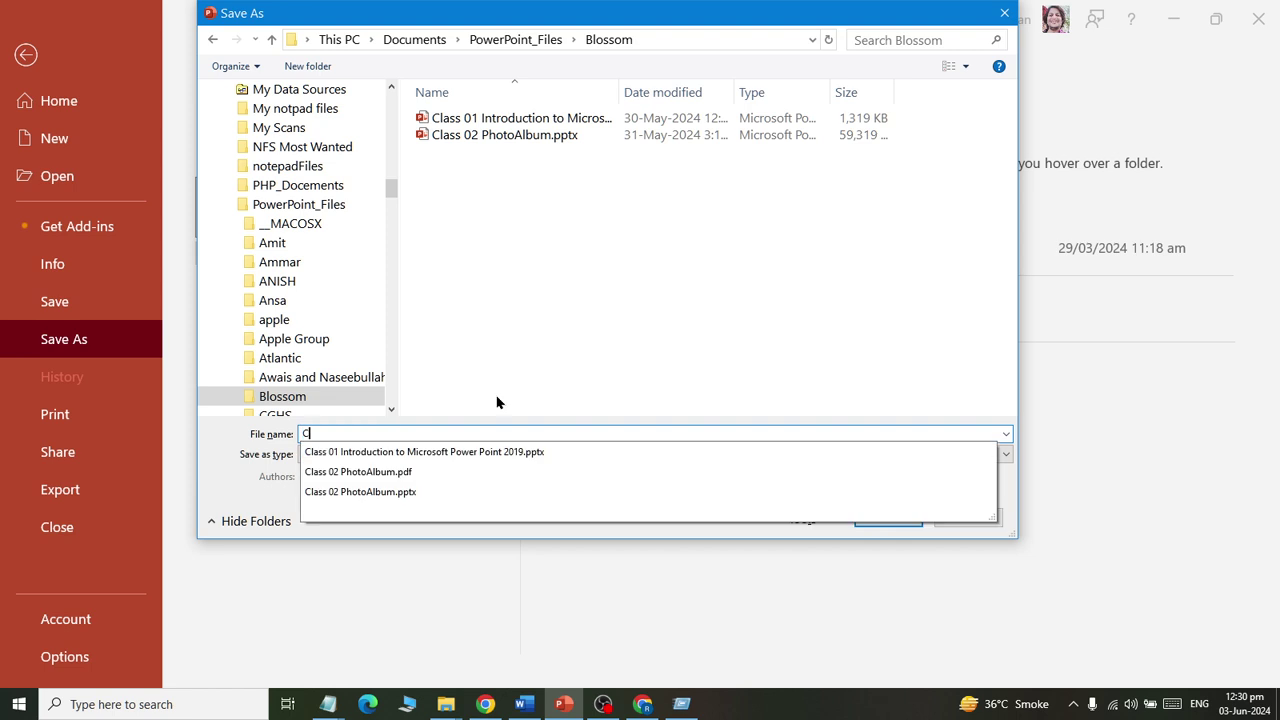
text(lass 03 Sel)
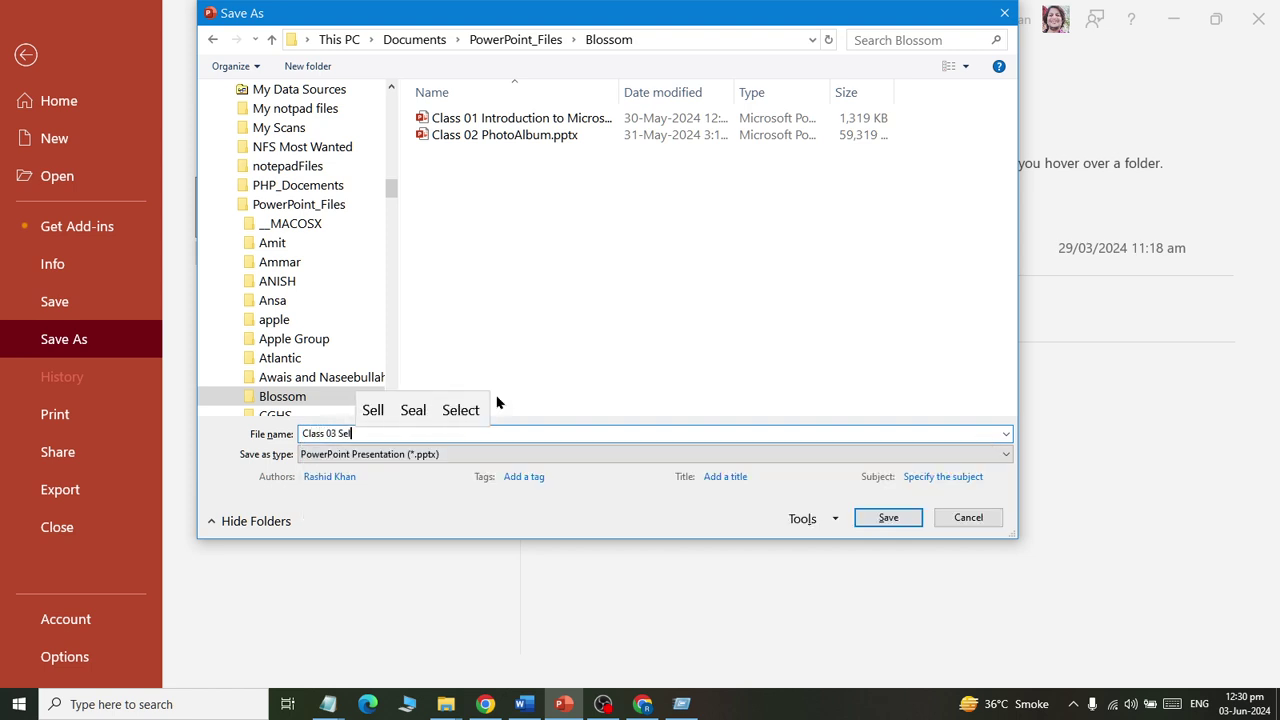
text(f Introd)
key(BackSpace)
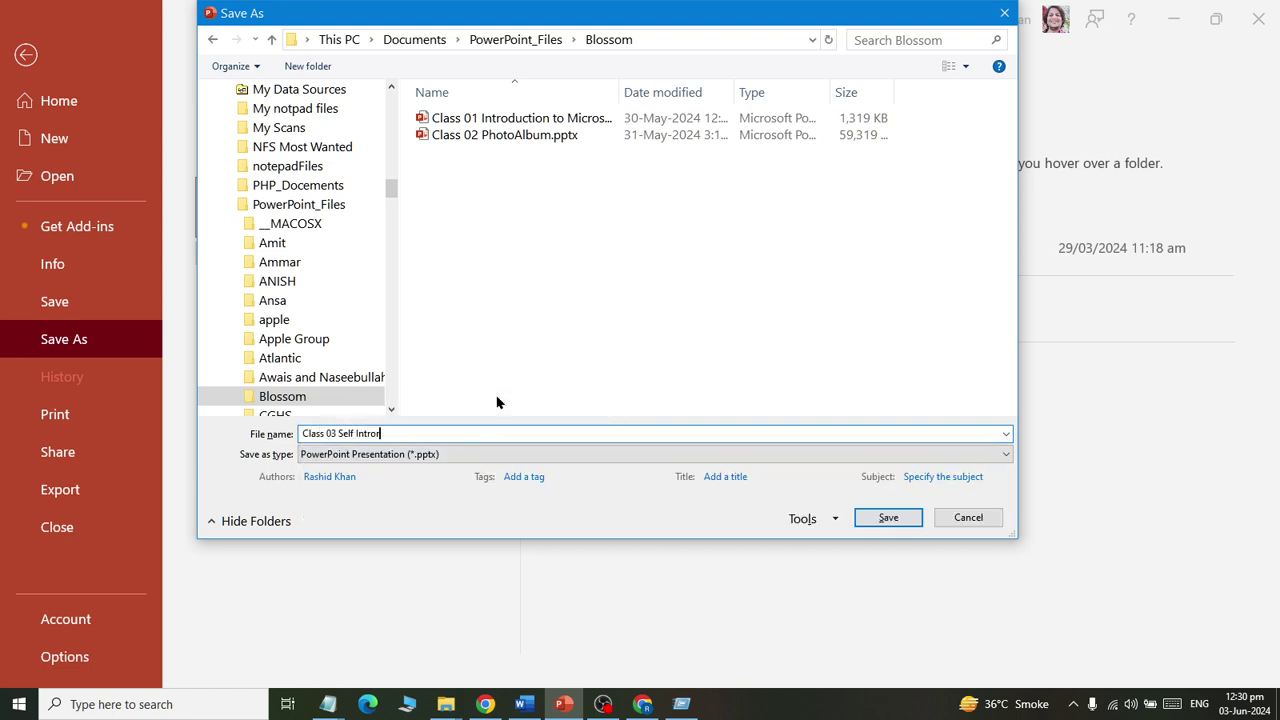
text(.p)
key(BackSpace)
key(BackSpace)
key(Return)
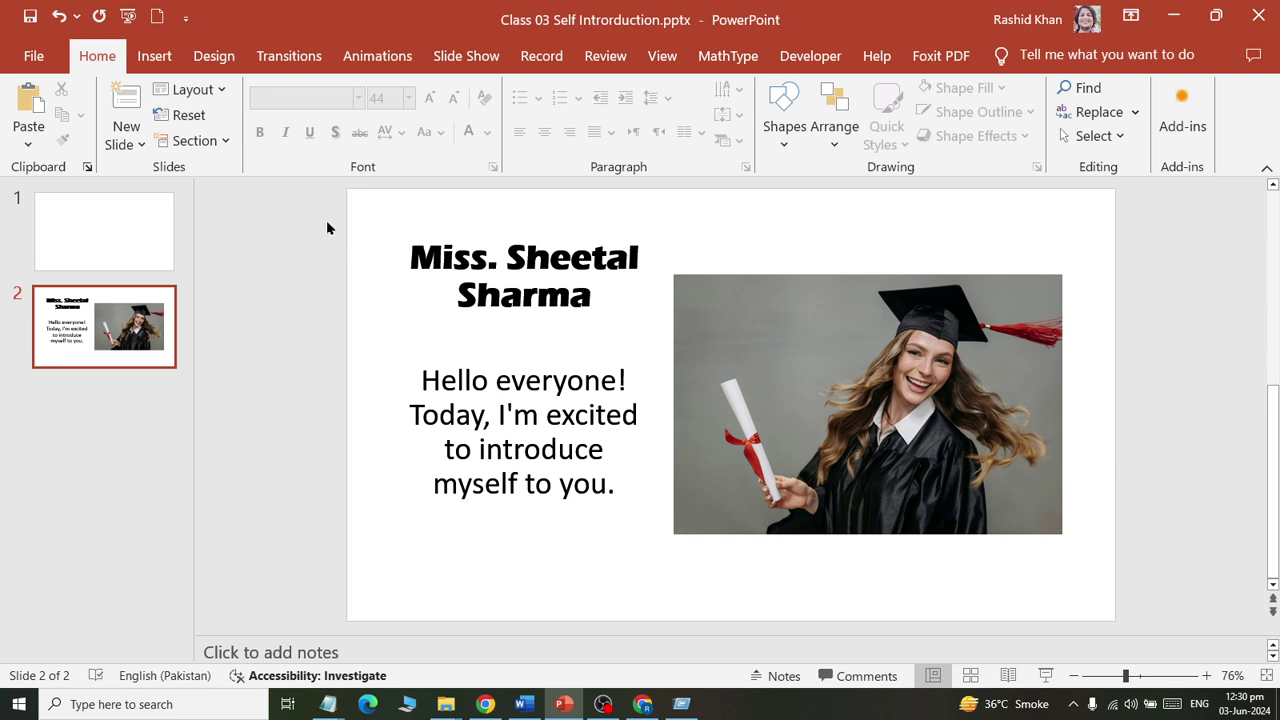
Apply the Tw Cen MT-Rockwell theme font set from the Design tab's Variants fonts list
click(214, 56)
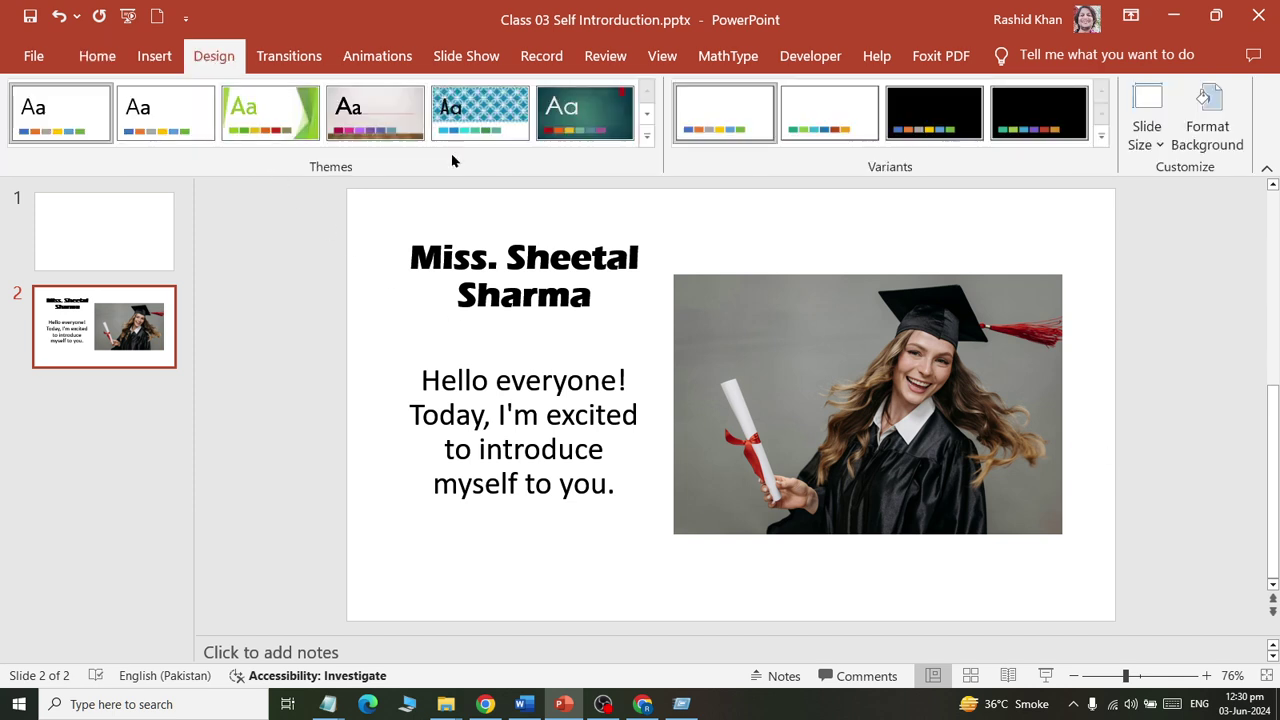
click(1101, 136)
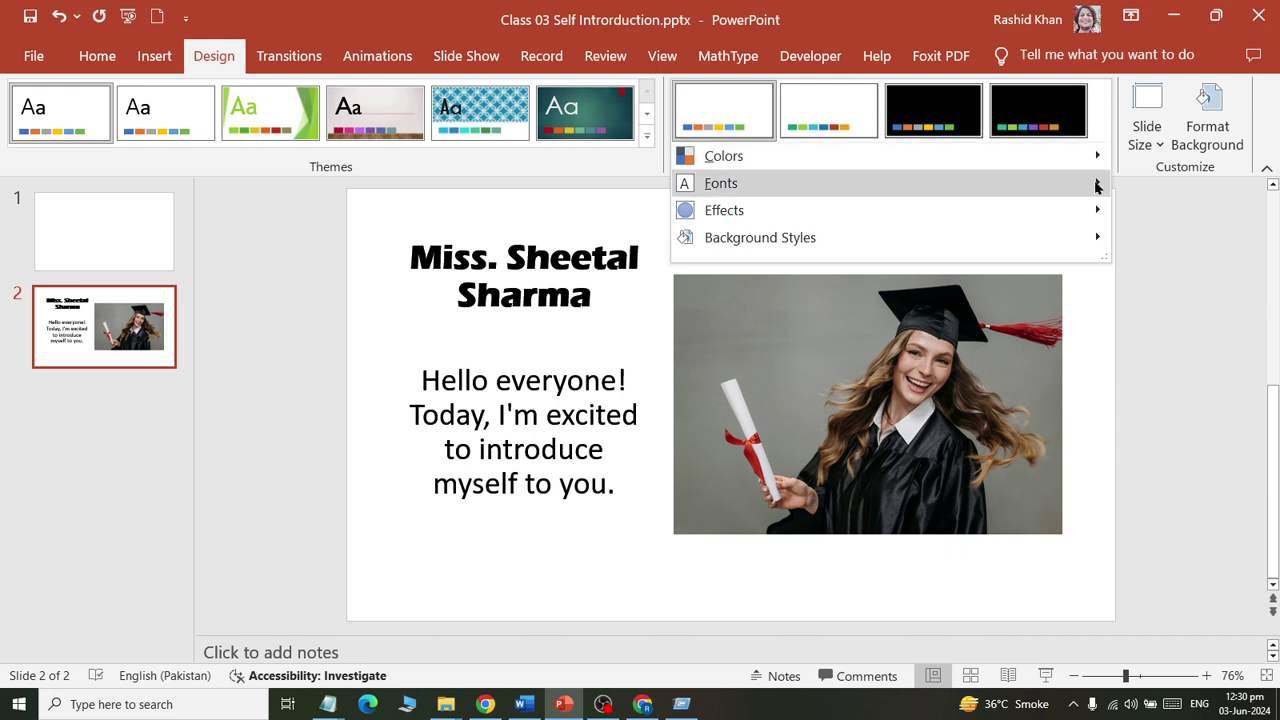
mouse_move(720, 183)
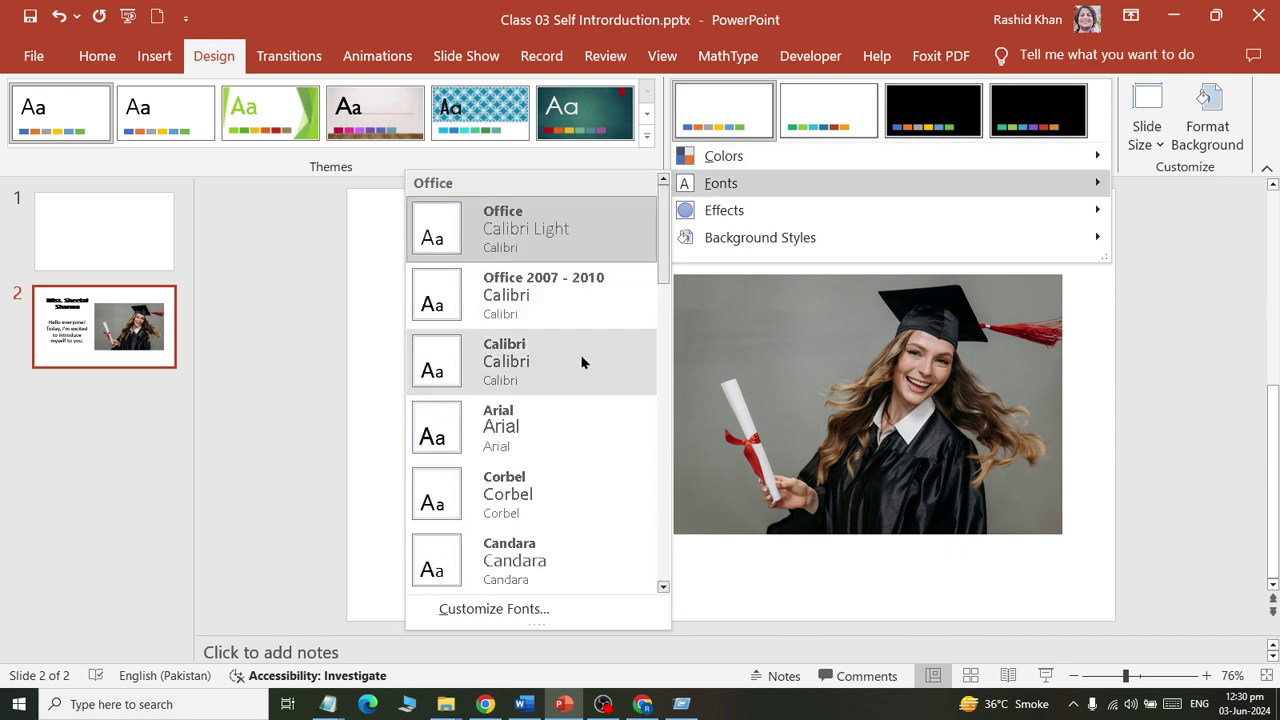
scroll(583, 360, down, 5)
scroll(583, 370, down, 3)
scroll(575, 518, down, 3)
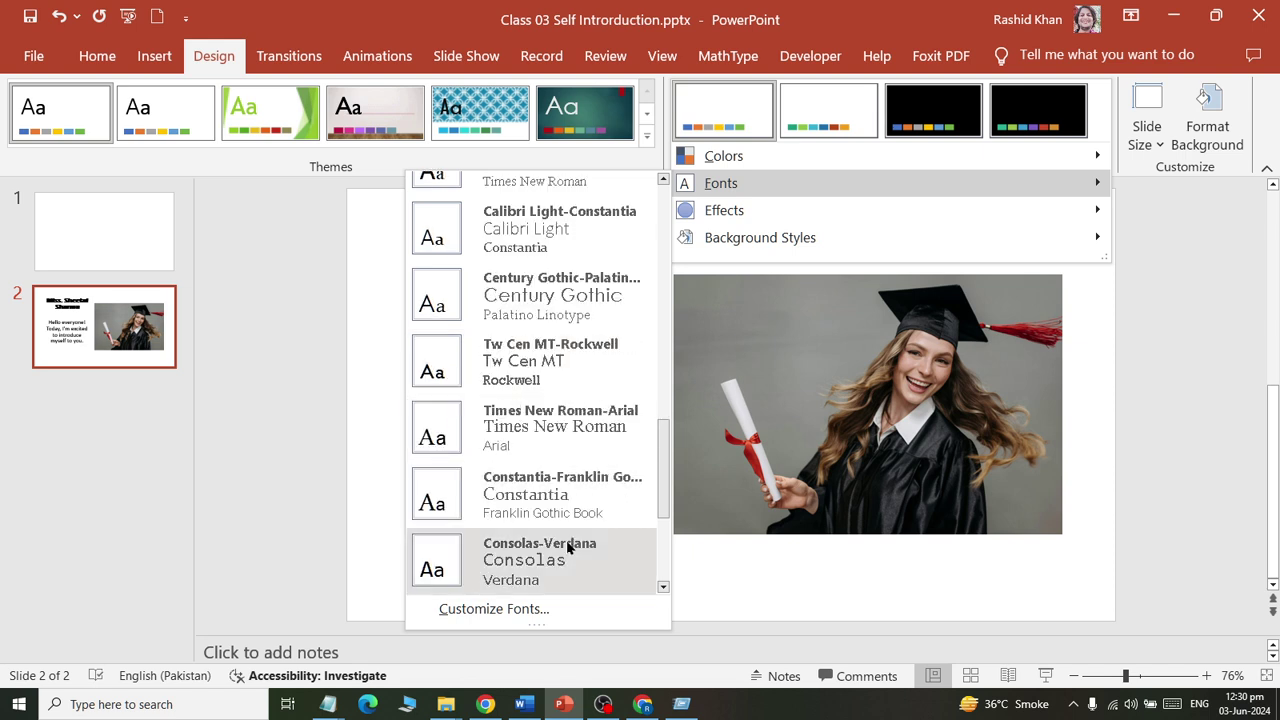
click(587, 369)
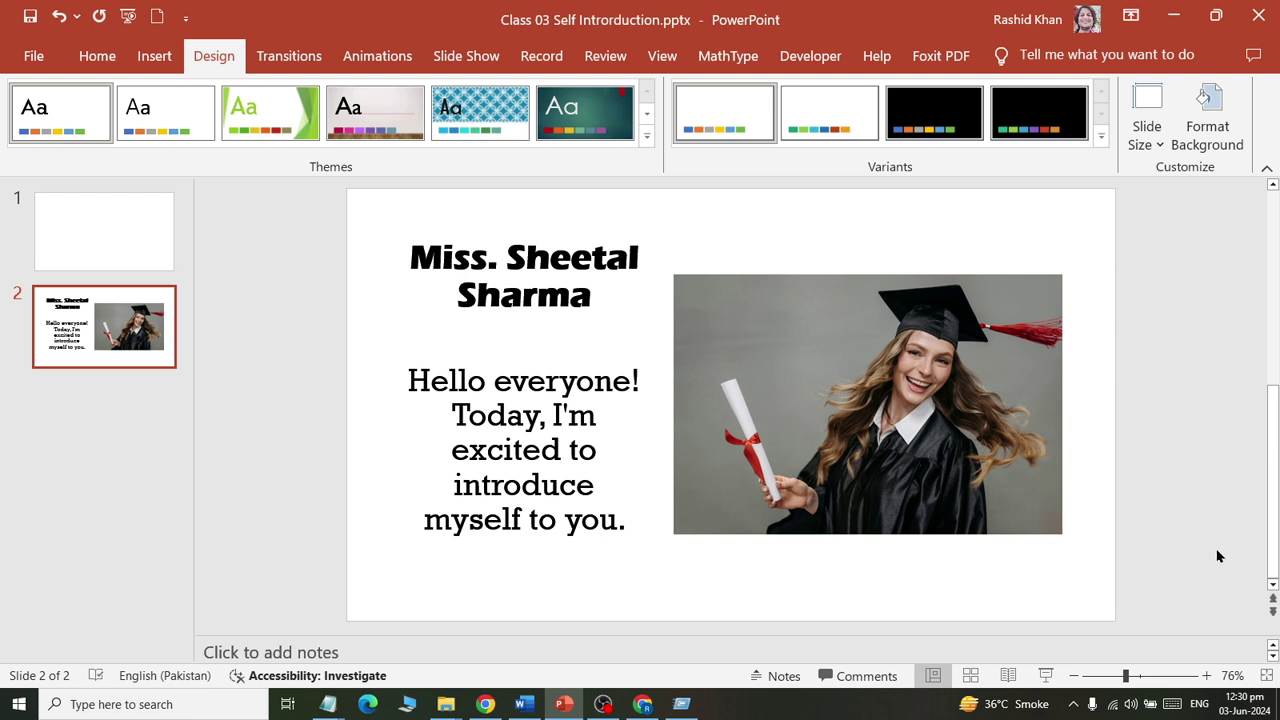
Delete the blank first slide, leaving the name-and-photo slide, then switch to the browser
click(77, 238)
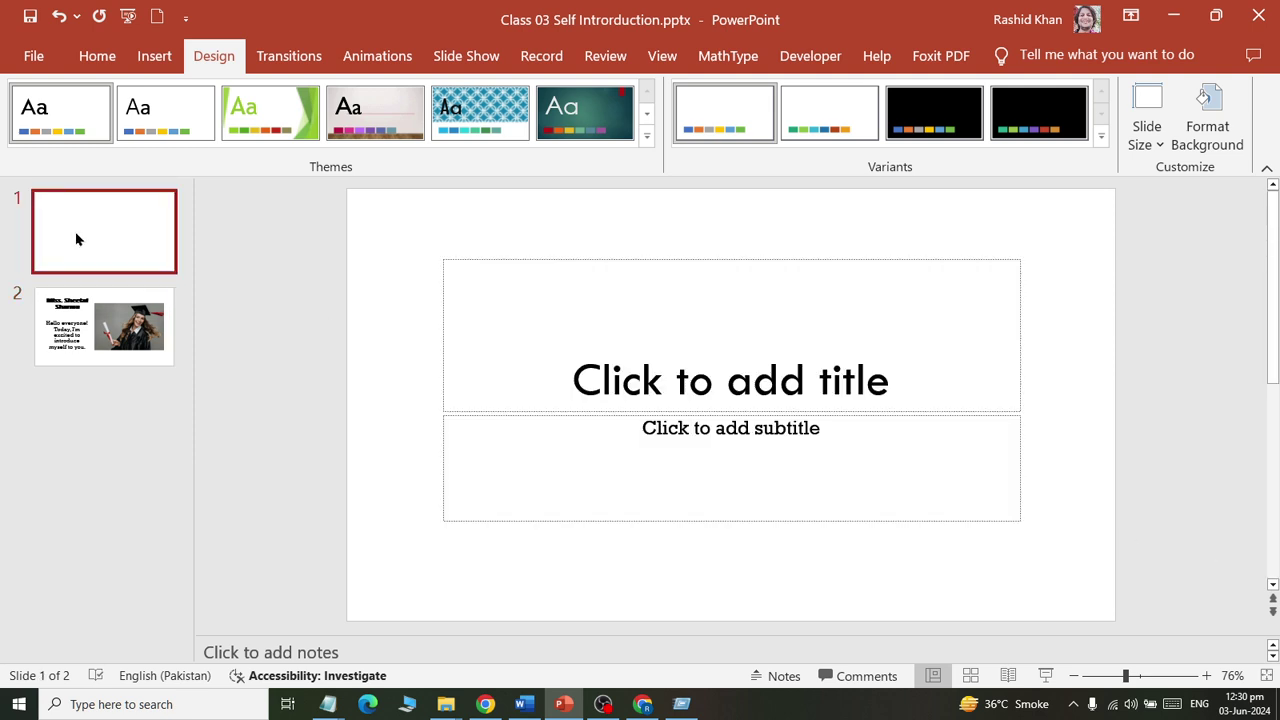
key(Delete)
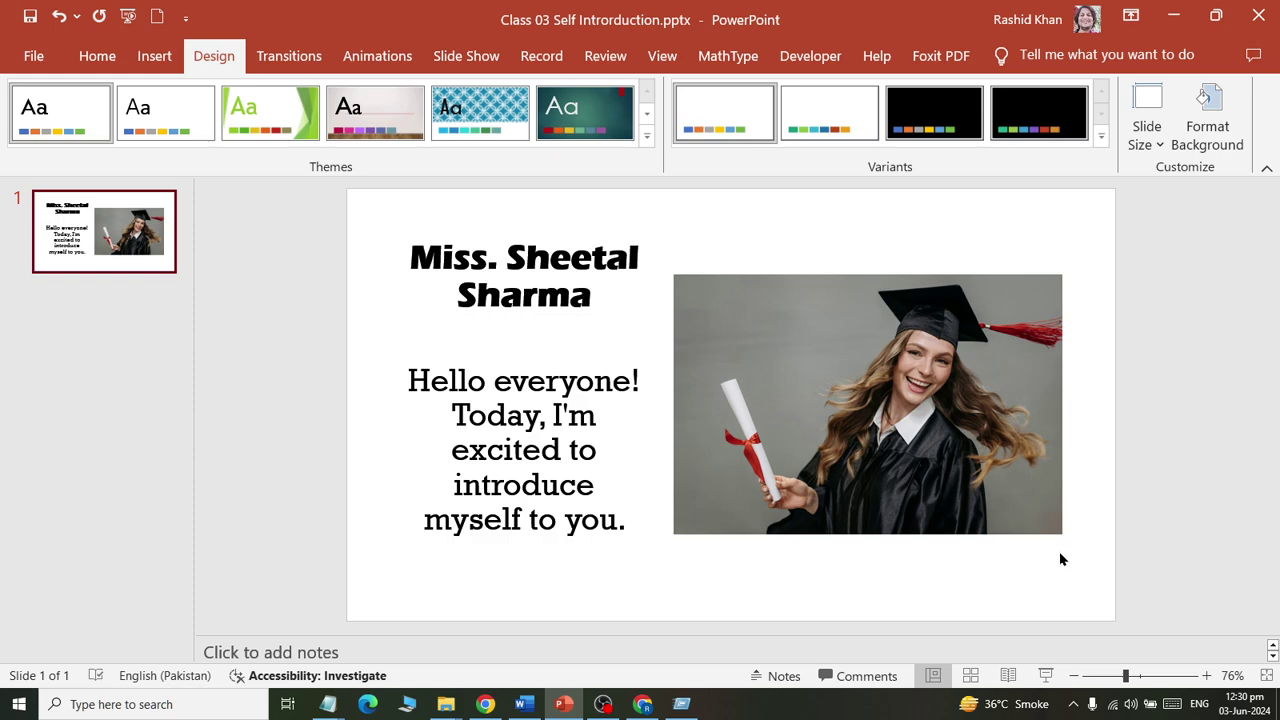
key(alt+Tab)
Go to the ChatGPT conversation and scroll back up to Slide 1: Title Slide
click(195, 22)
scroll(567, 449, up, 10)
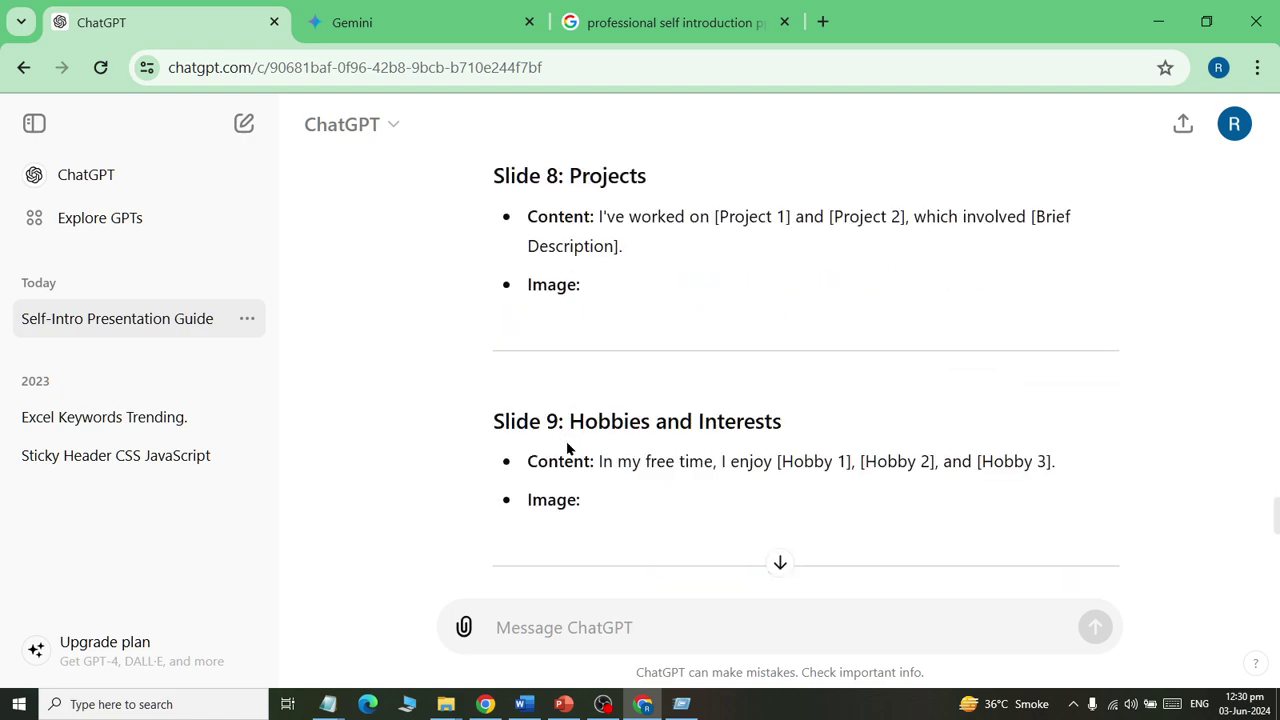
scroll(586, 429, up, 15)
scroll(586, 420, up, 10)
scroll(583, 423, up, 10)
scroll(580, 400, down, 2)
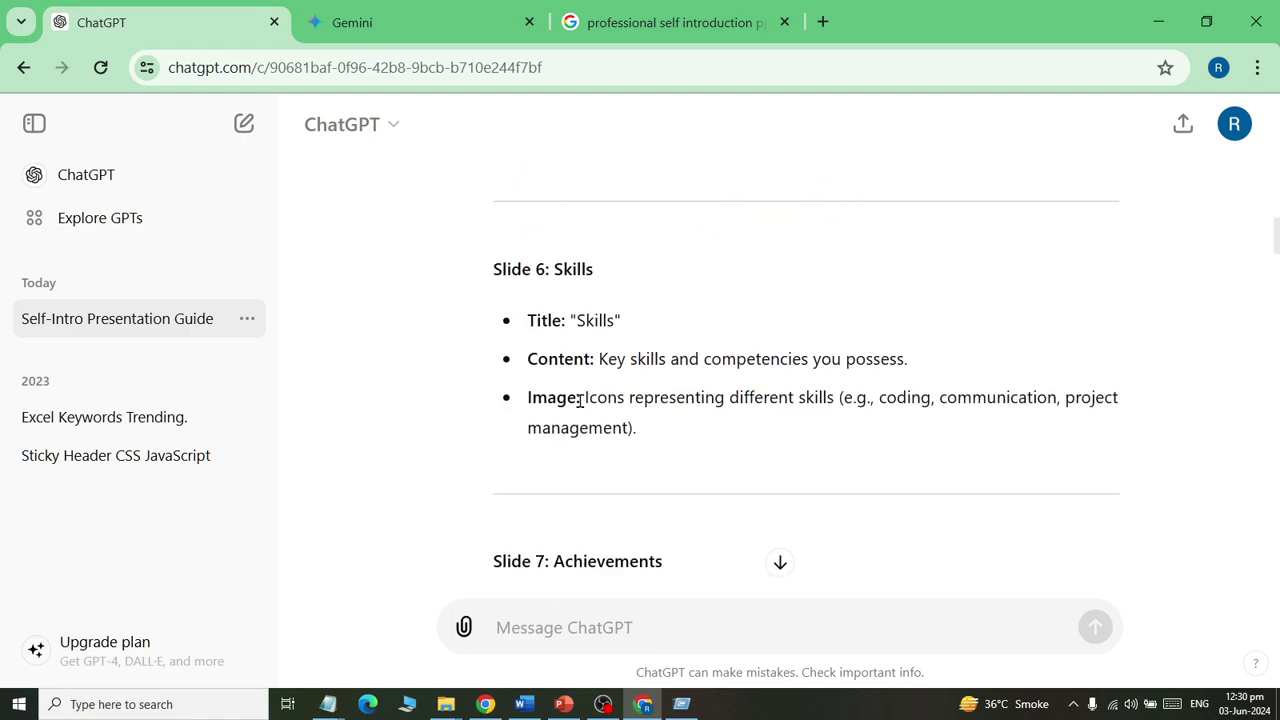
scroll(580, 400, up, 15)
scroll(583, 400, down, 4)
scroll(587, 399, up, 1)
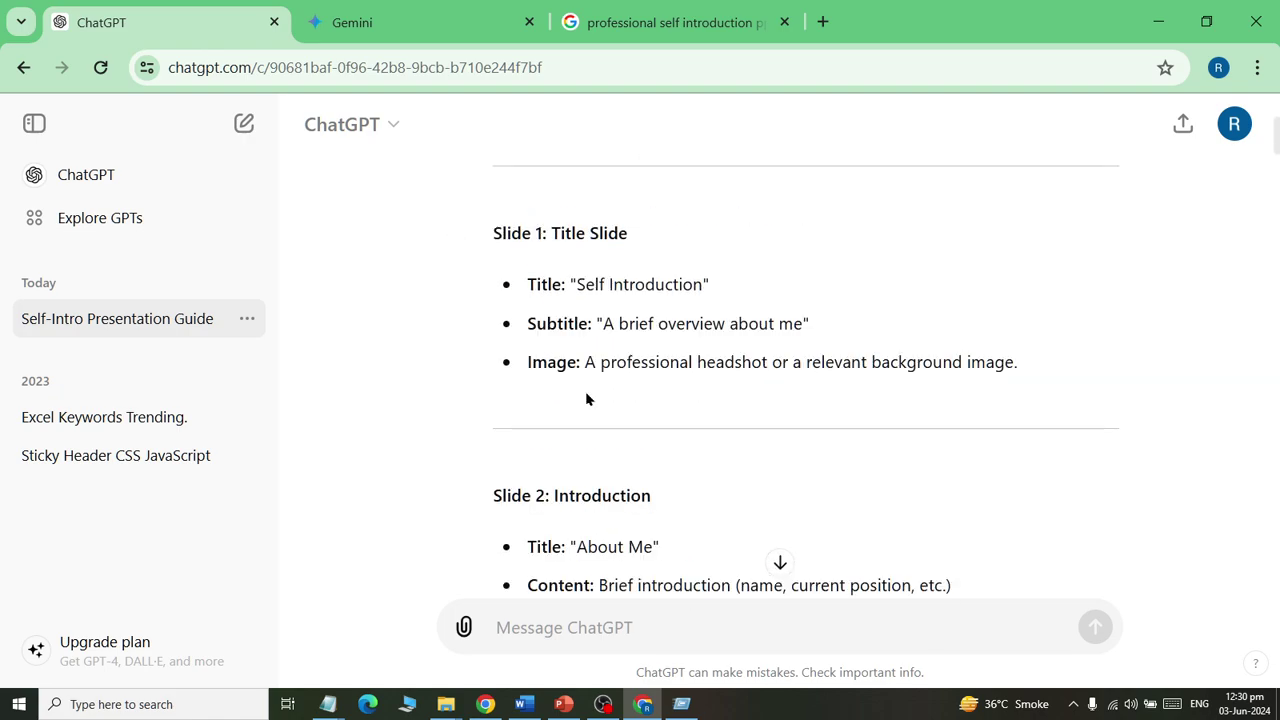
Select the phrase 'A professional headshot' from Slide 1's image suggestion
drag(617, 323, 816, 325)
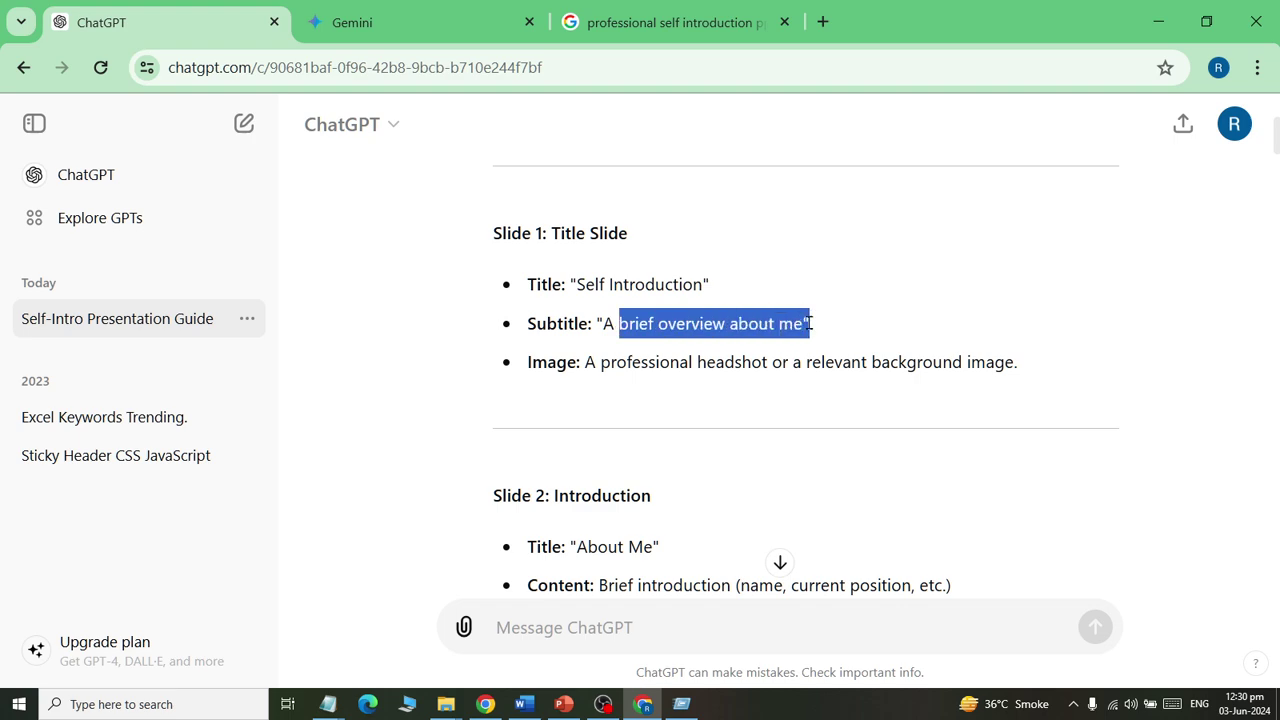
drag(812, 323, 803, 325)
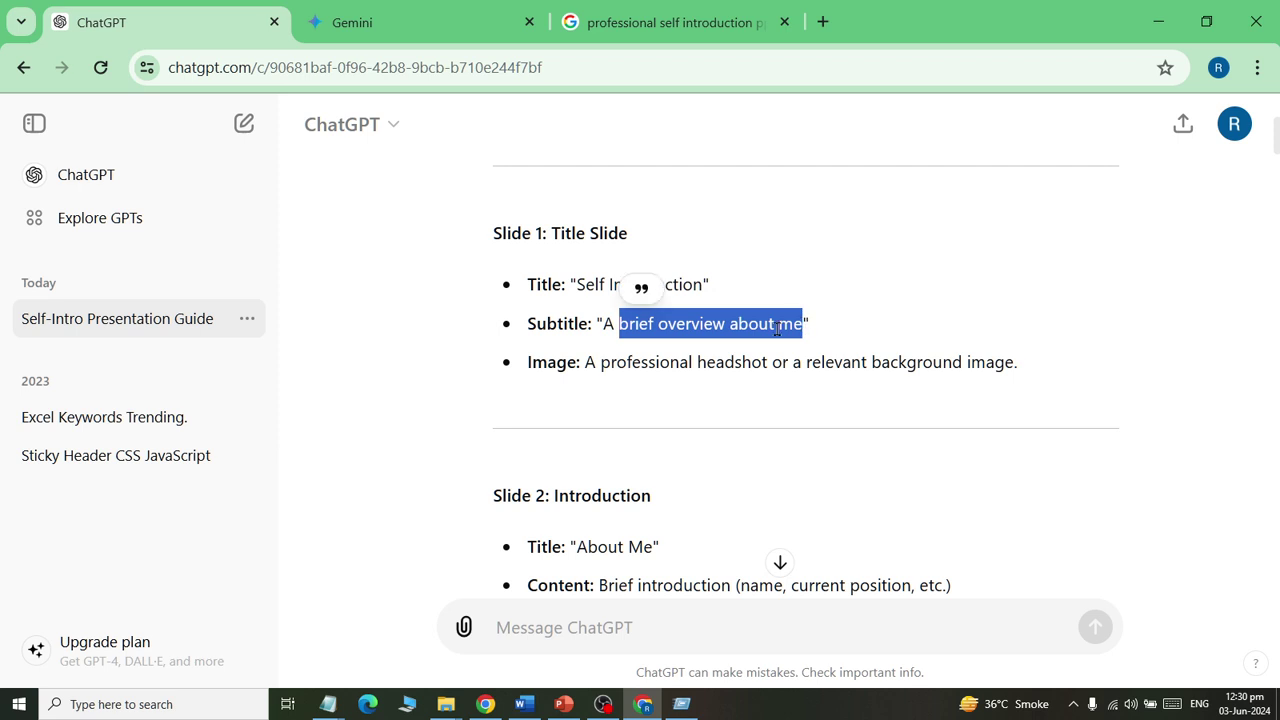
drag(582, 362, 1027, 364)
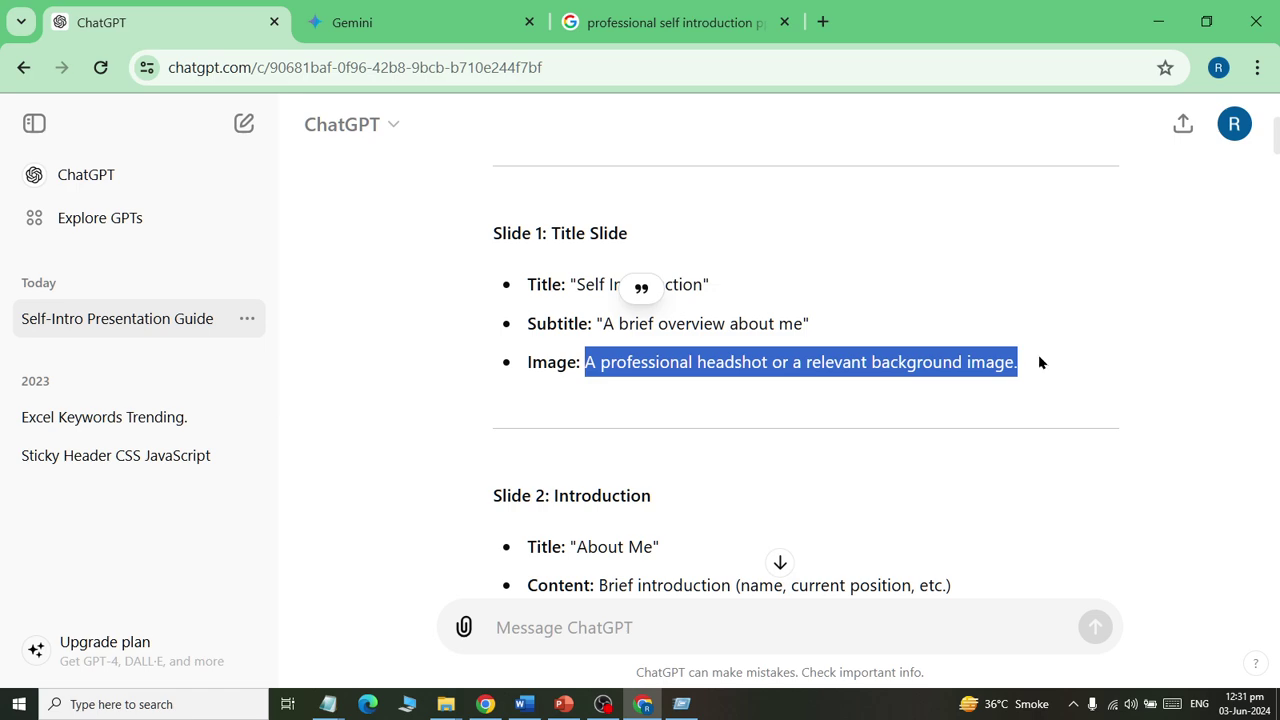
drag(1039, 362, 1033, 362)
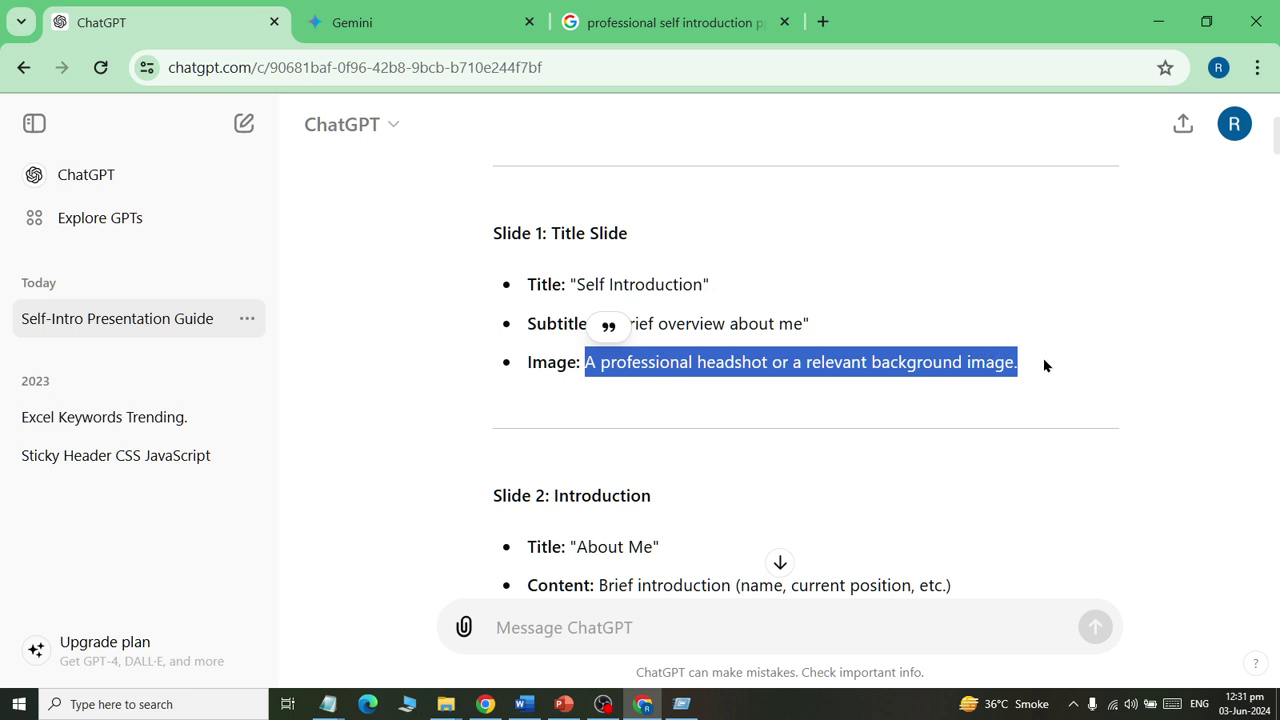
click(934, 417)
mouse_move(582, 362)
mouse_down()
mouse_move(776, 368)
mouse_move(582, 362)
mouse_up()
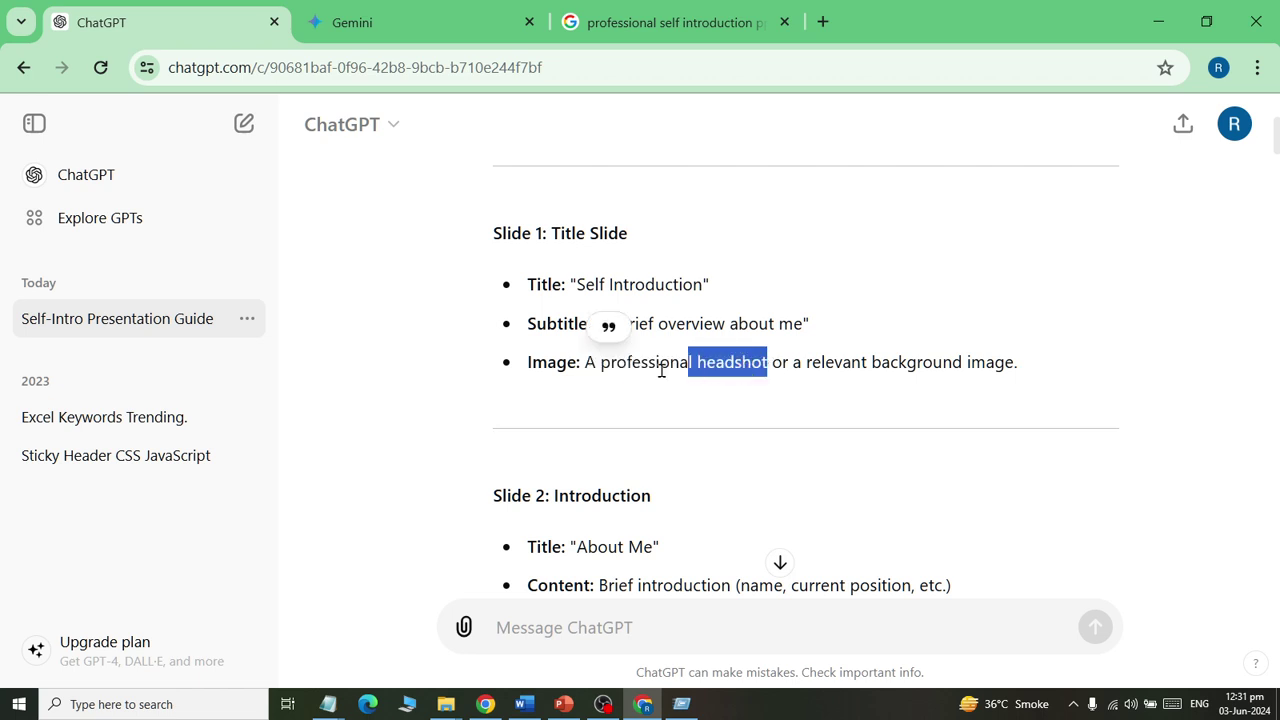
Copy 'A professional headshot' and run it as the Google Images search query
key(ctrl+c)
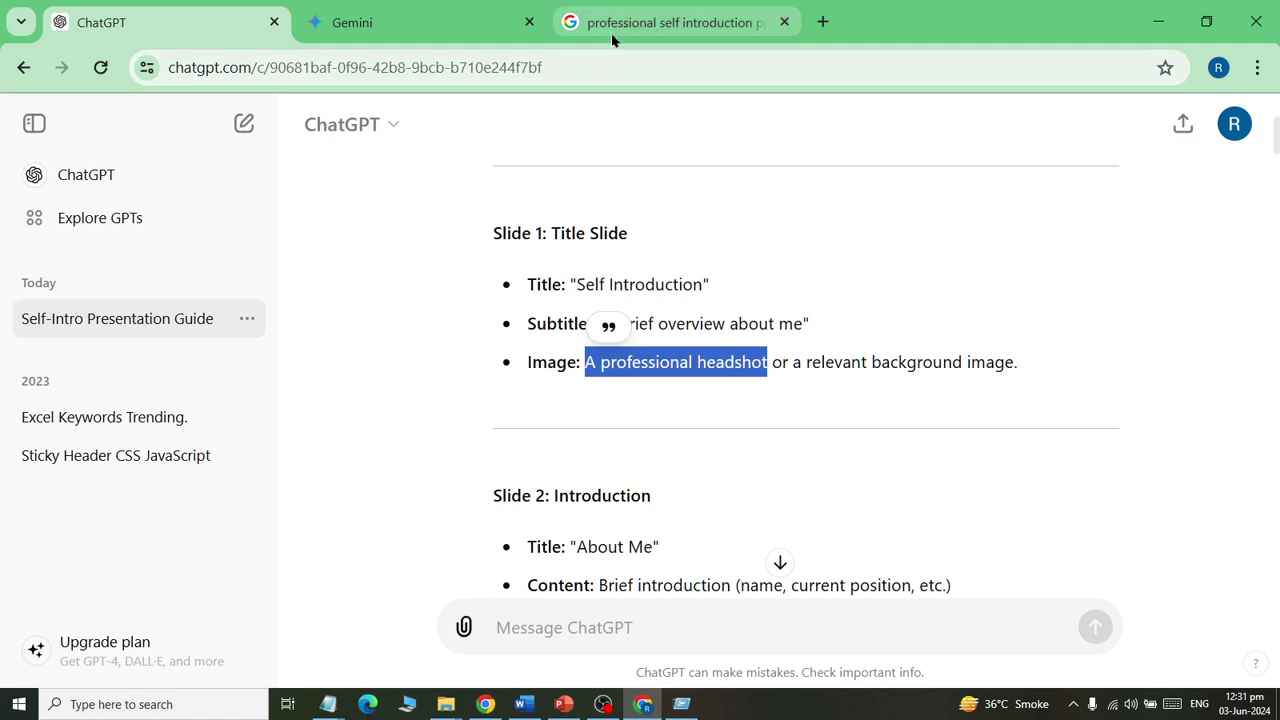
click(612, 30)
click(549, 146)
key(ctrl+a)
key(ctrl+v)
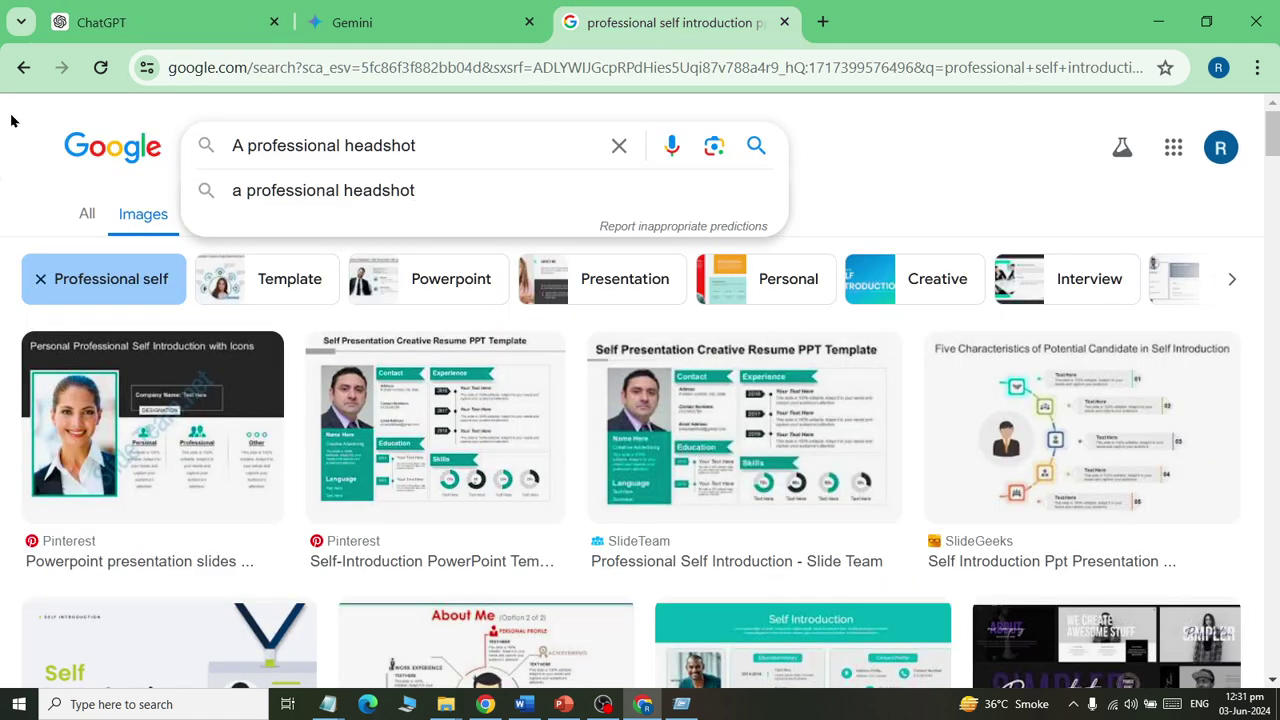
key(Return)
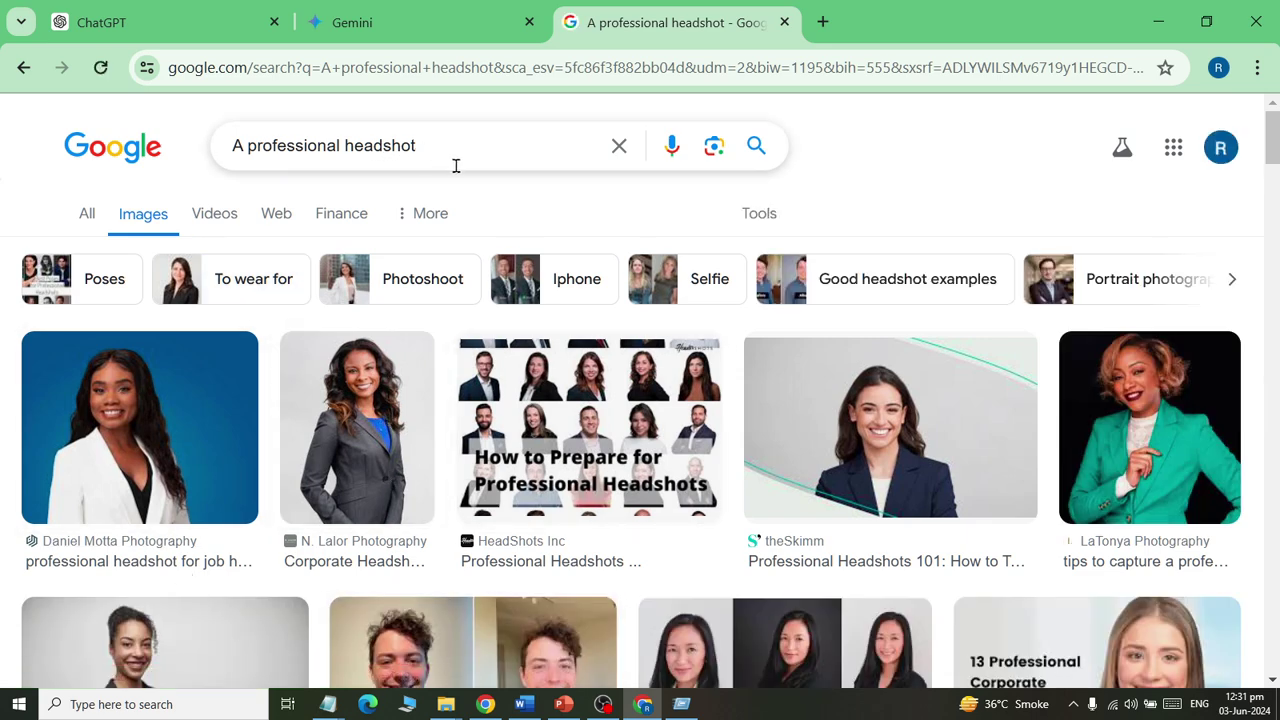
Scroll through the professional headshot image results and back to the top
scroll(455, 200, down, 2)
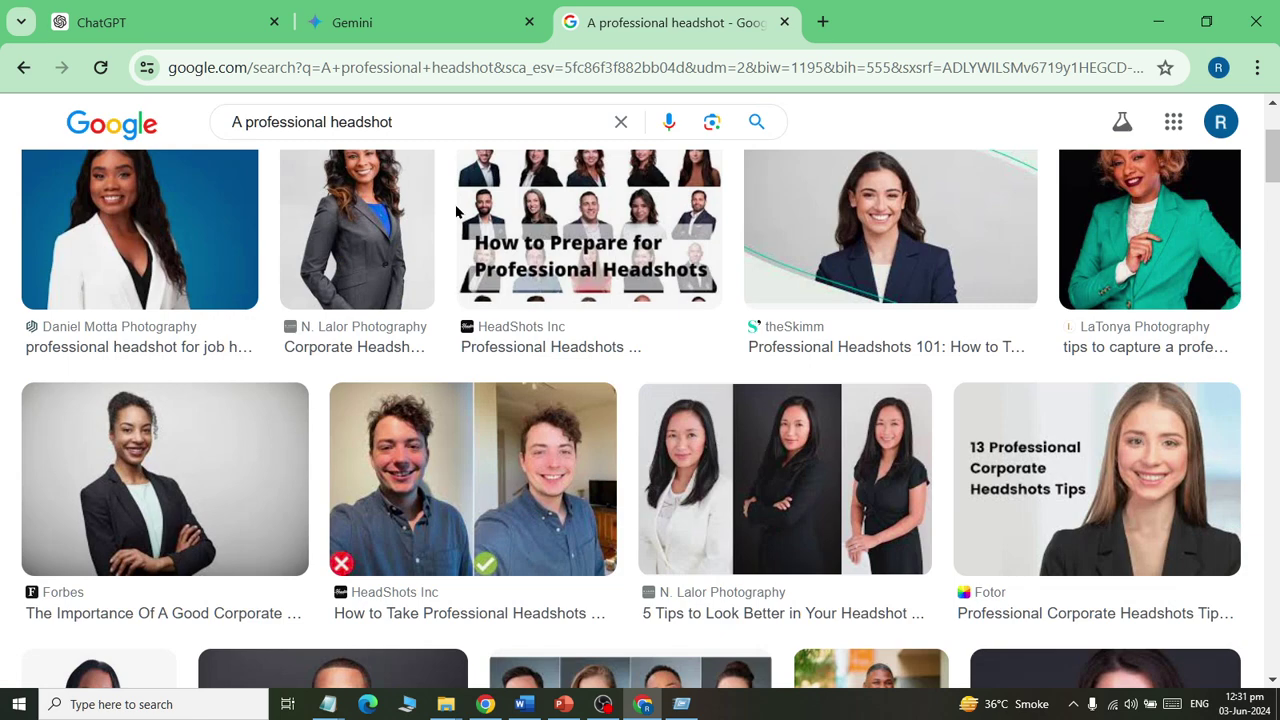
scroll(455, 212, up, 2)
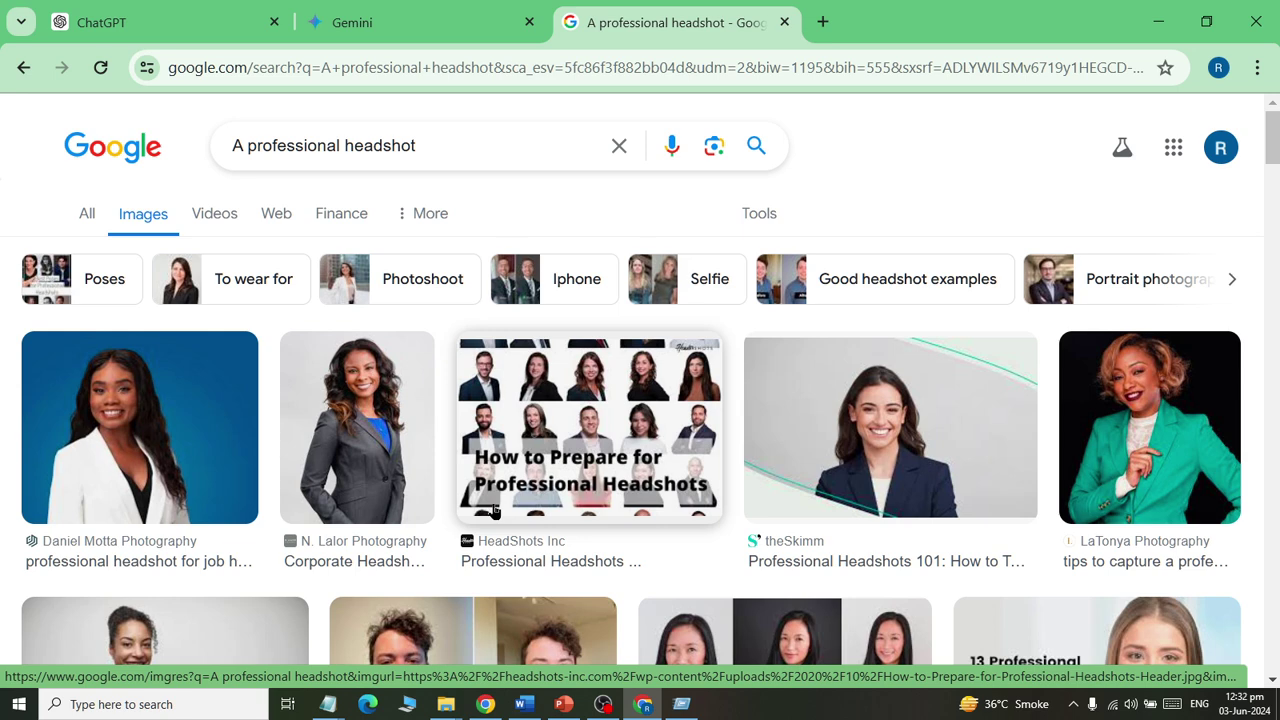
scroll(492, 511, down, 3)
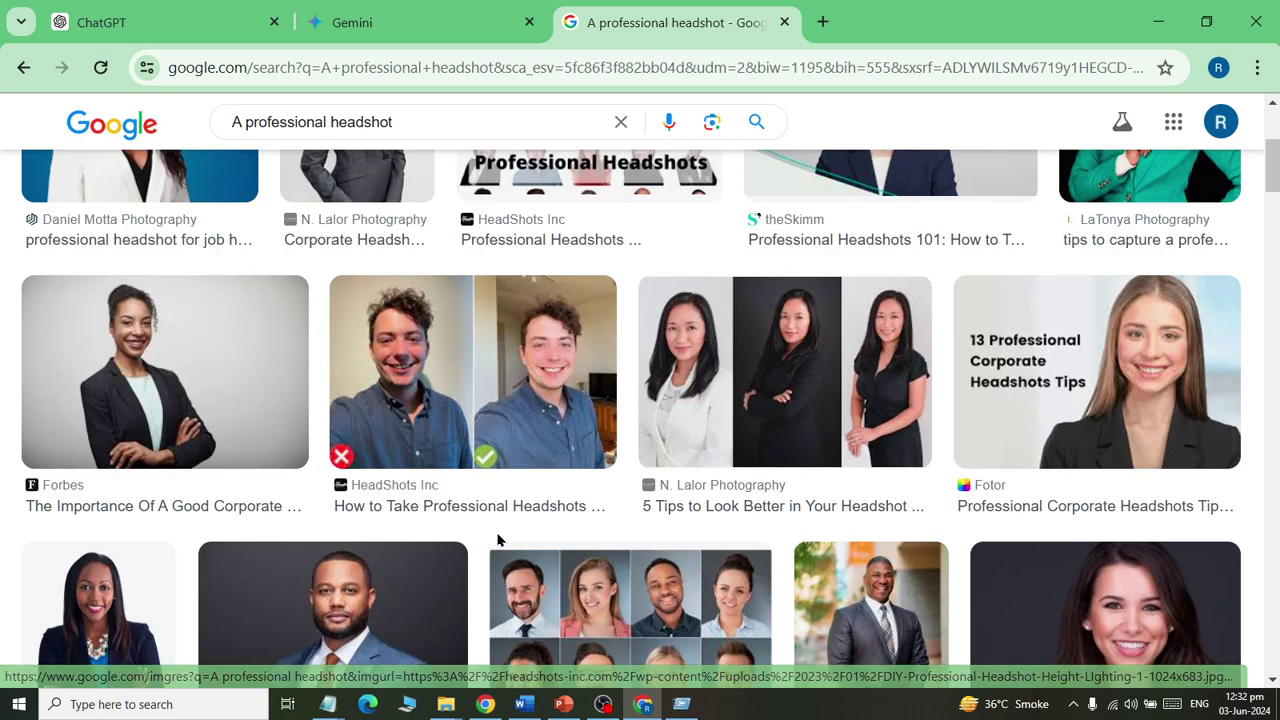
scroll(1125, 455, down, 3)
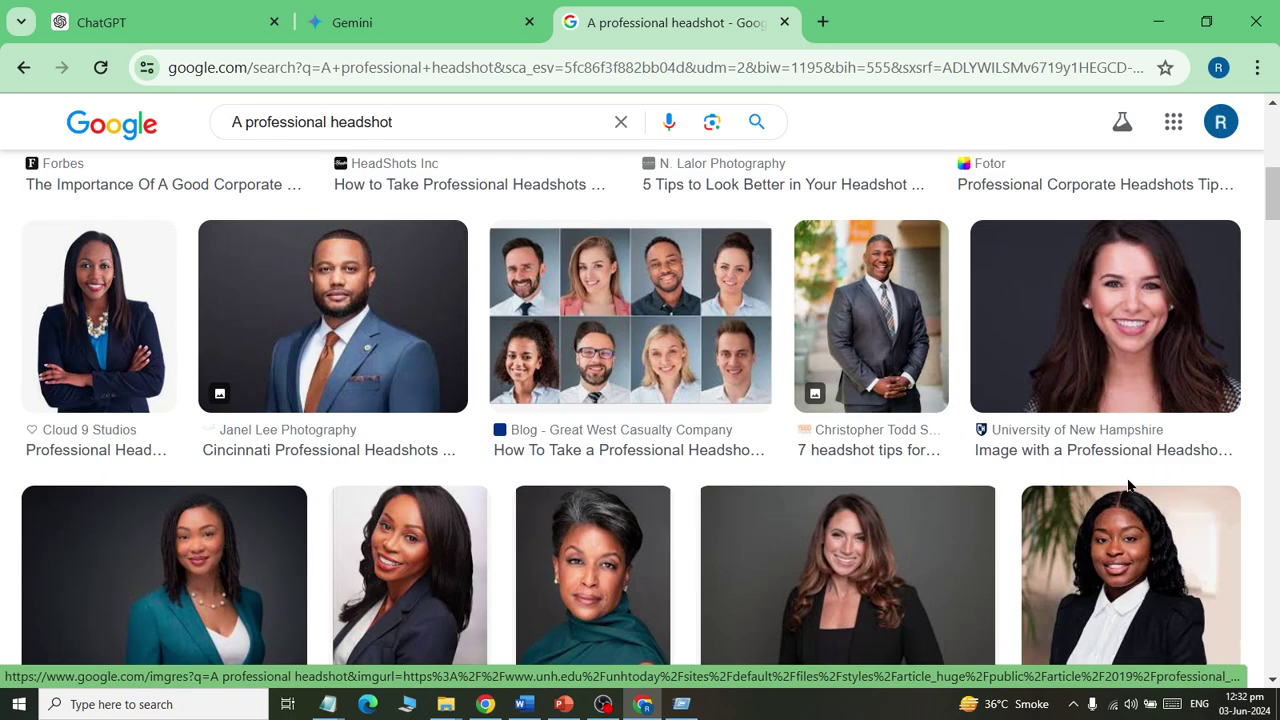
scroll(363, 368, down, 2)
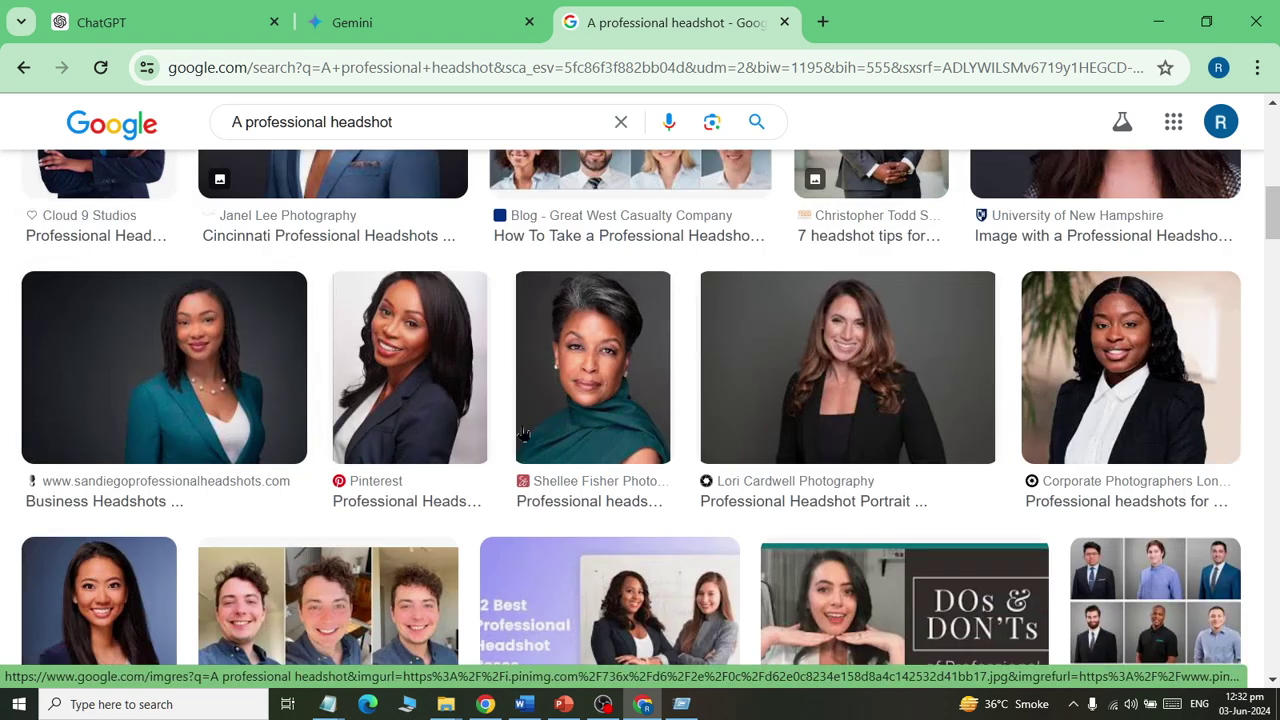
scroll(1140, 455, down, 2)
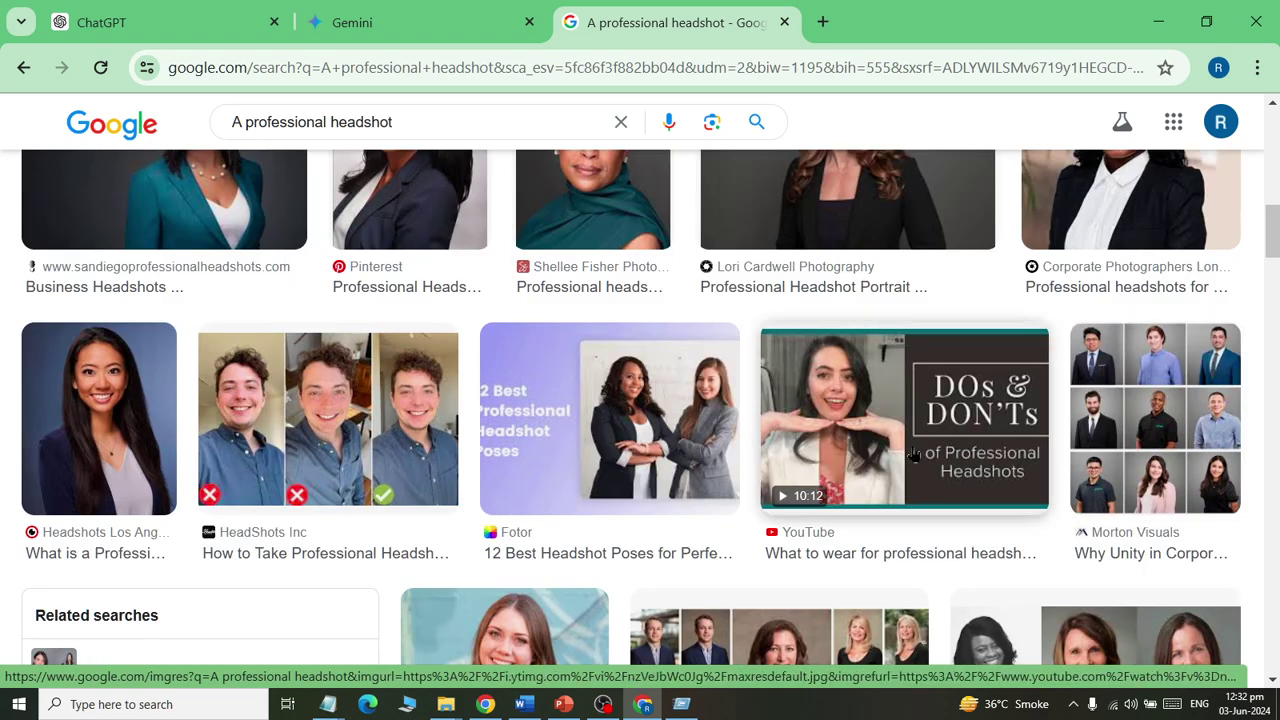
scroll(915, 455, up, 1)
scroll(915, 455, up, 5)
scroll(915, 455, up, 3)
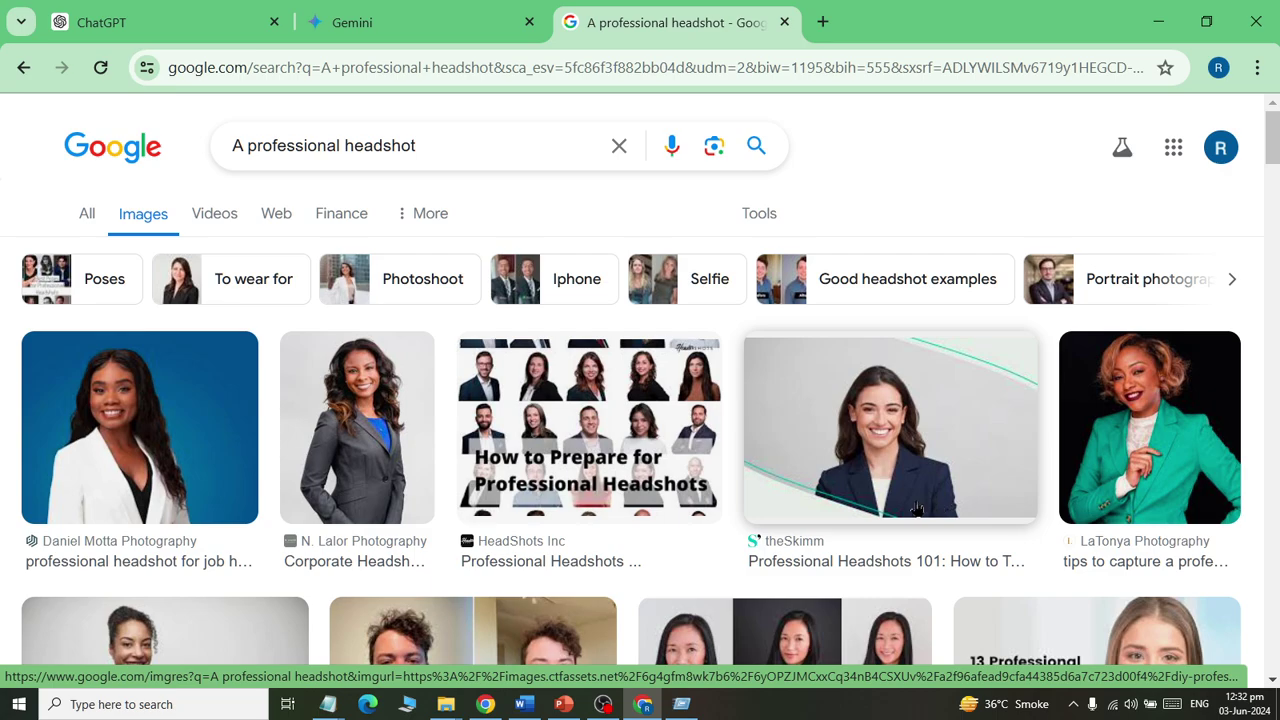
scroll(945, 495, down, 3)
scroll(951, 486, down, 2)
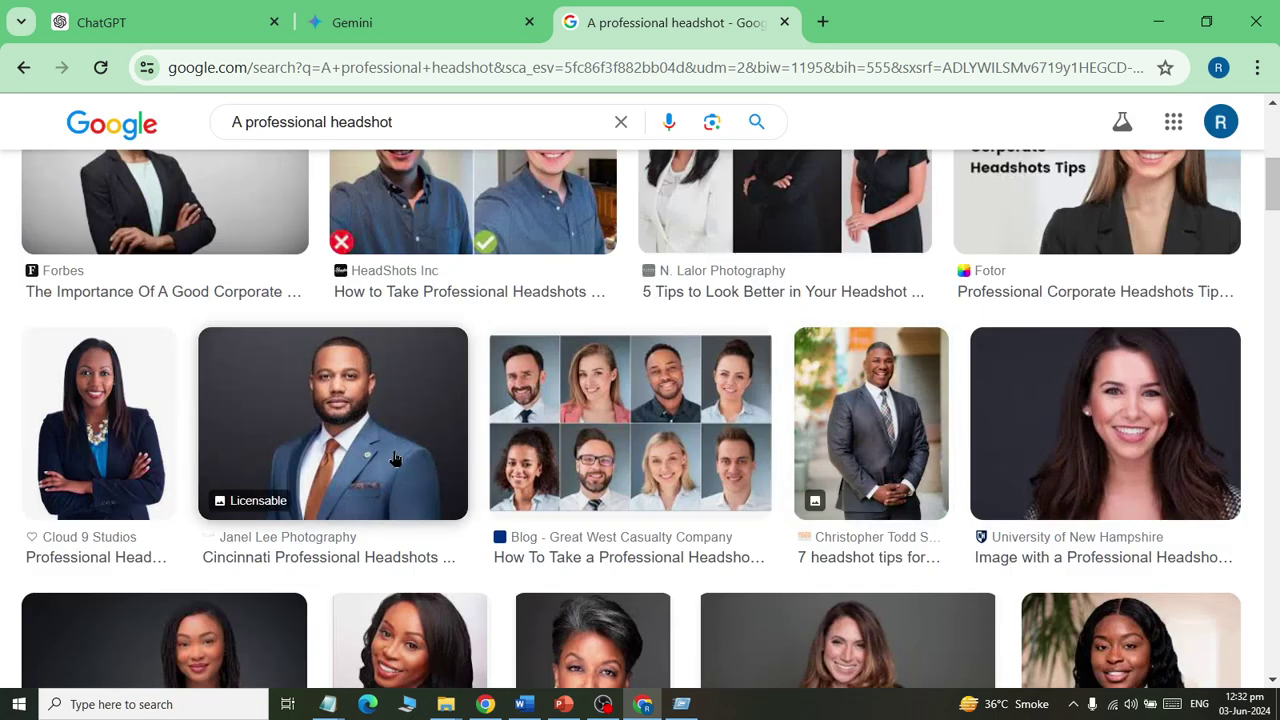
scroll(395, 458, down, 3)
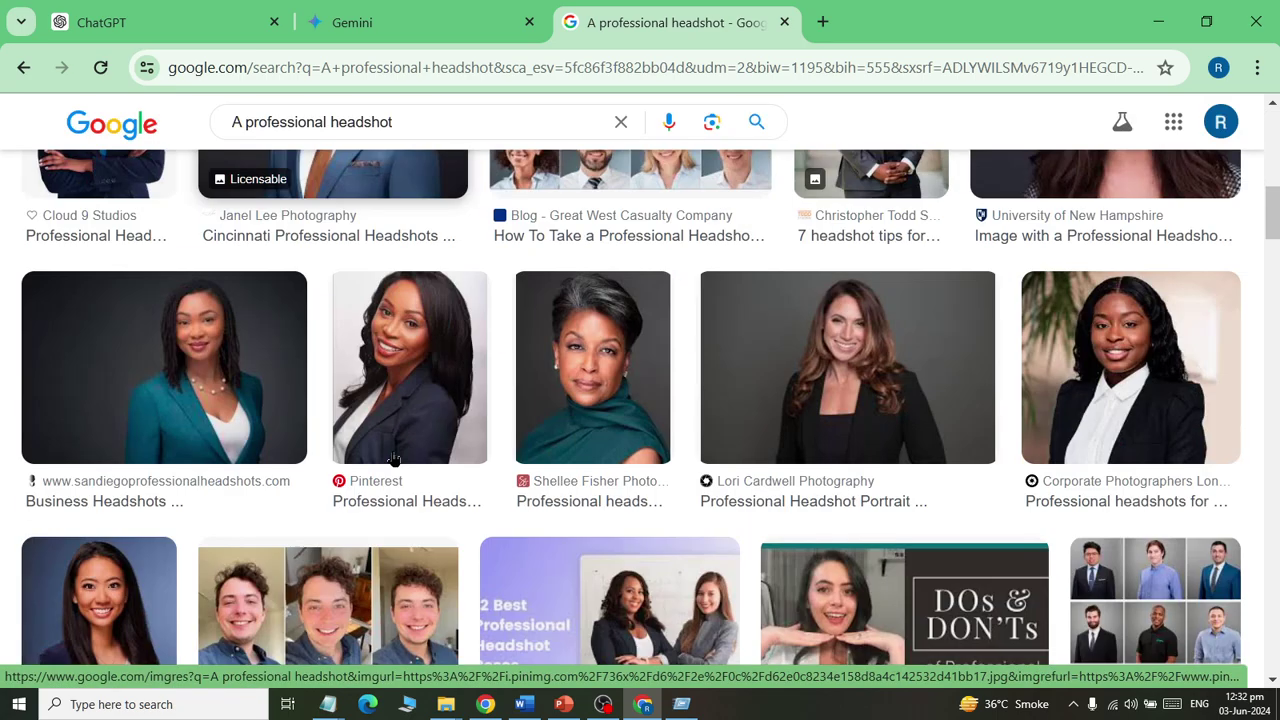
scroll(395, 458, down, 2)
scroll(395, 460, down, 3)
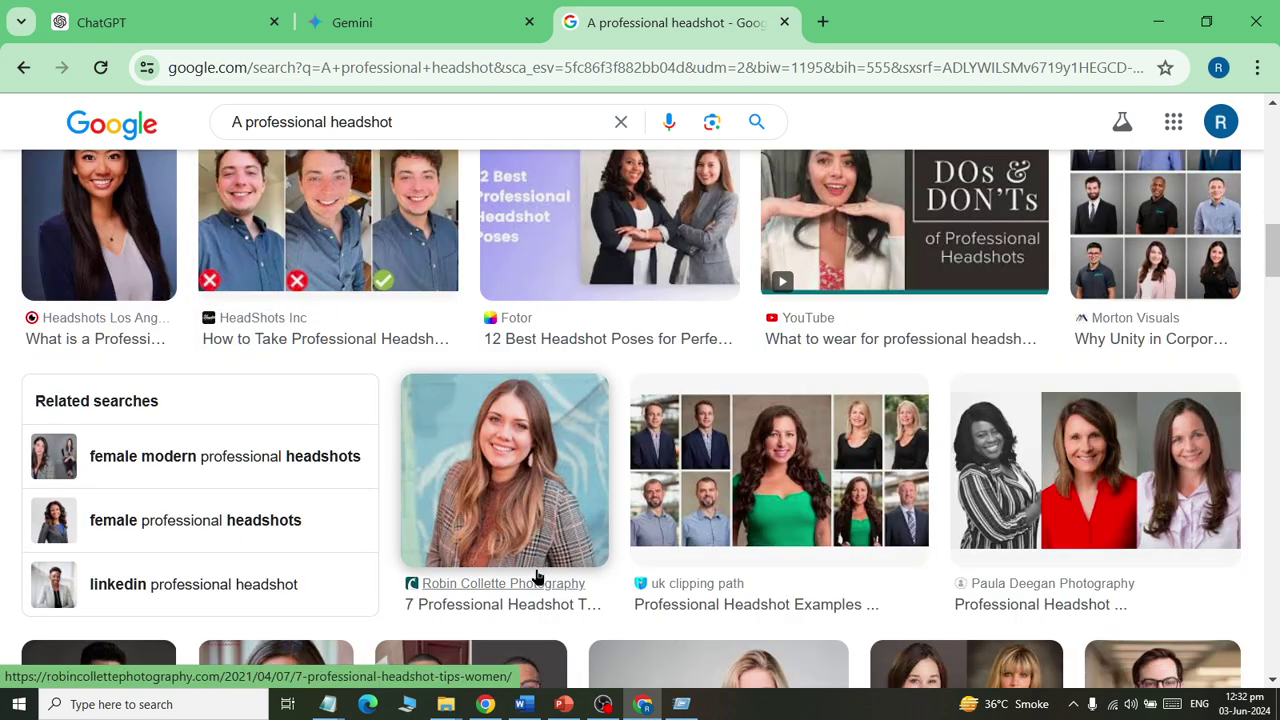
scroll(1008, 491, down, 1)
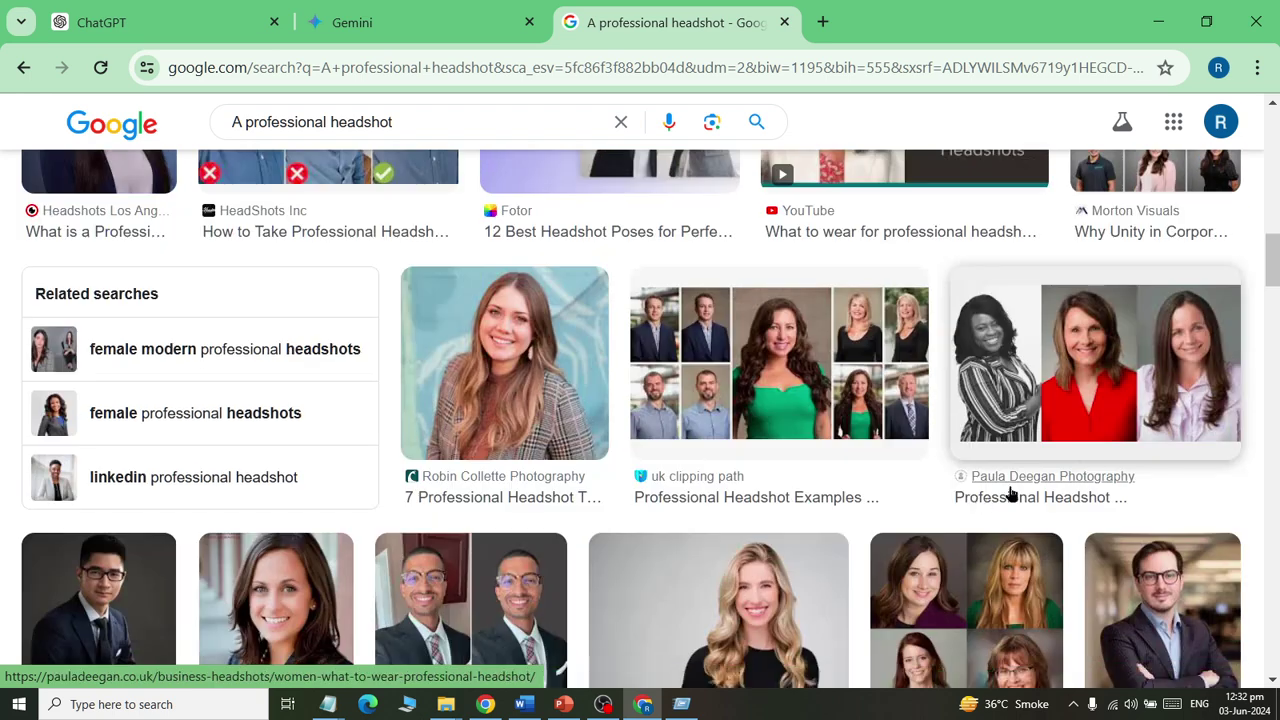
scroll(1071, 486, down, 1)
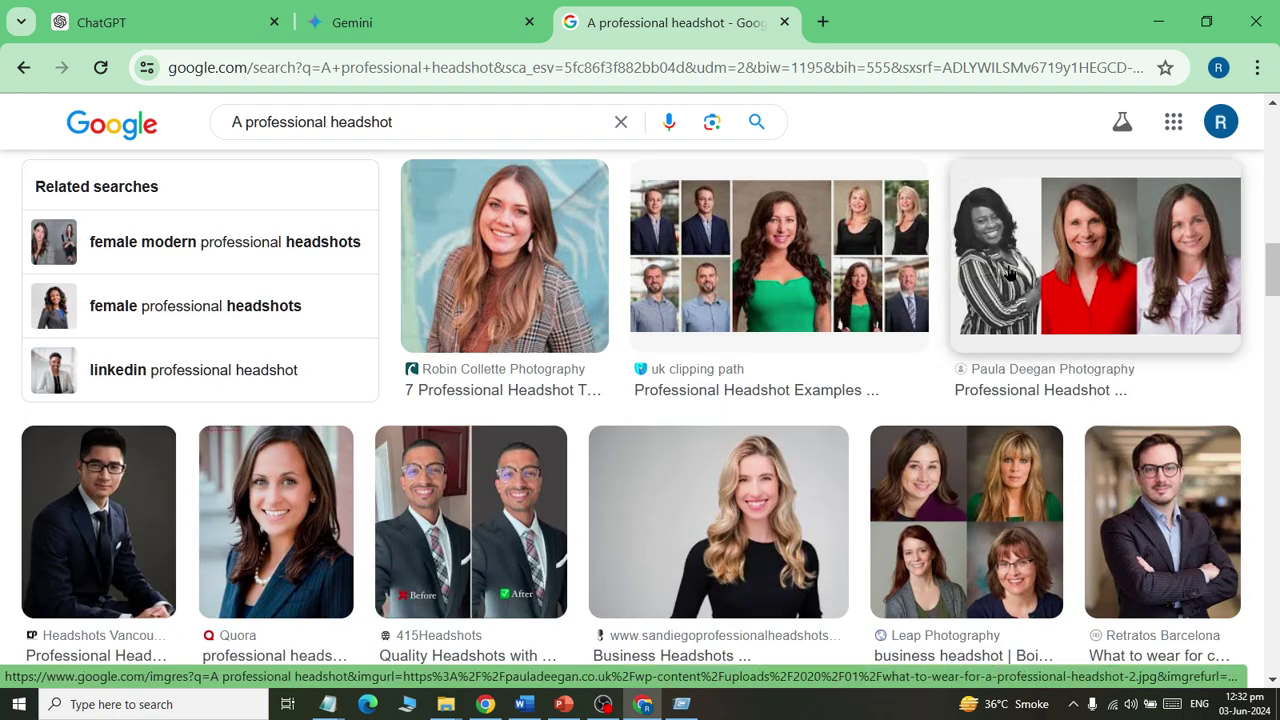
scroll(1008, 272, down, 1)
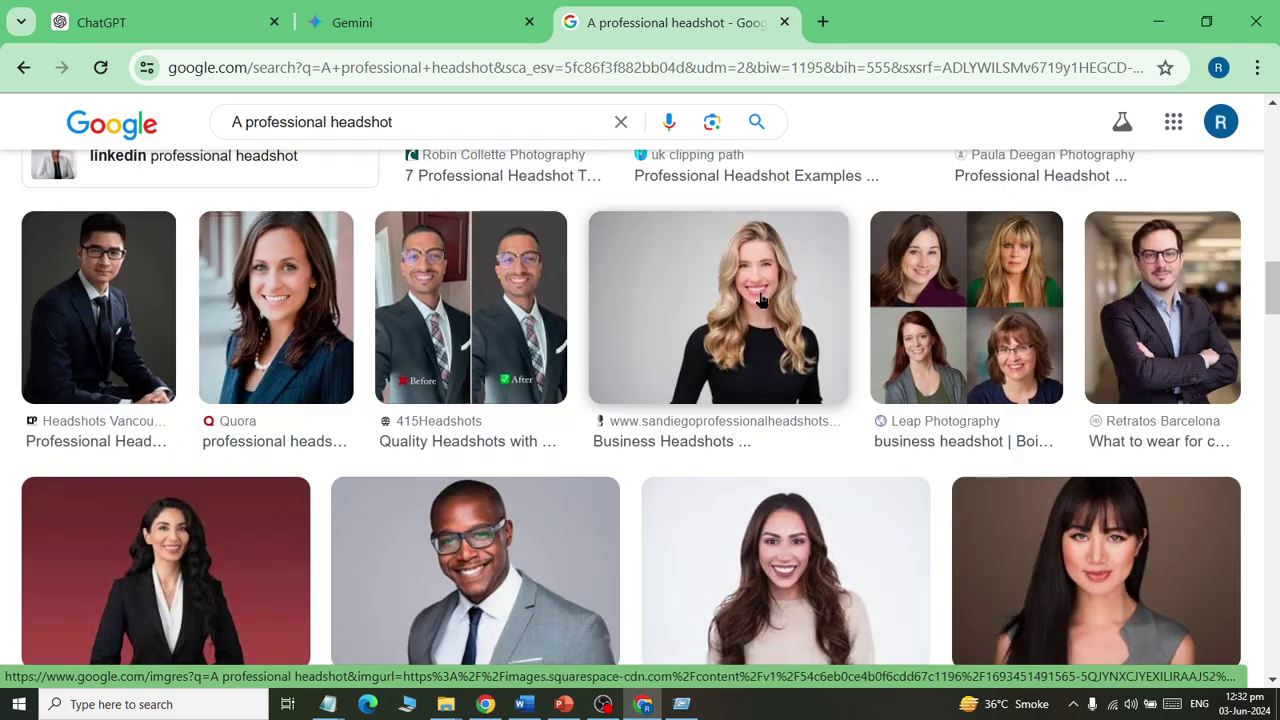
scroll(758, 298, down, 1)
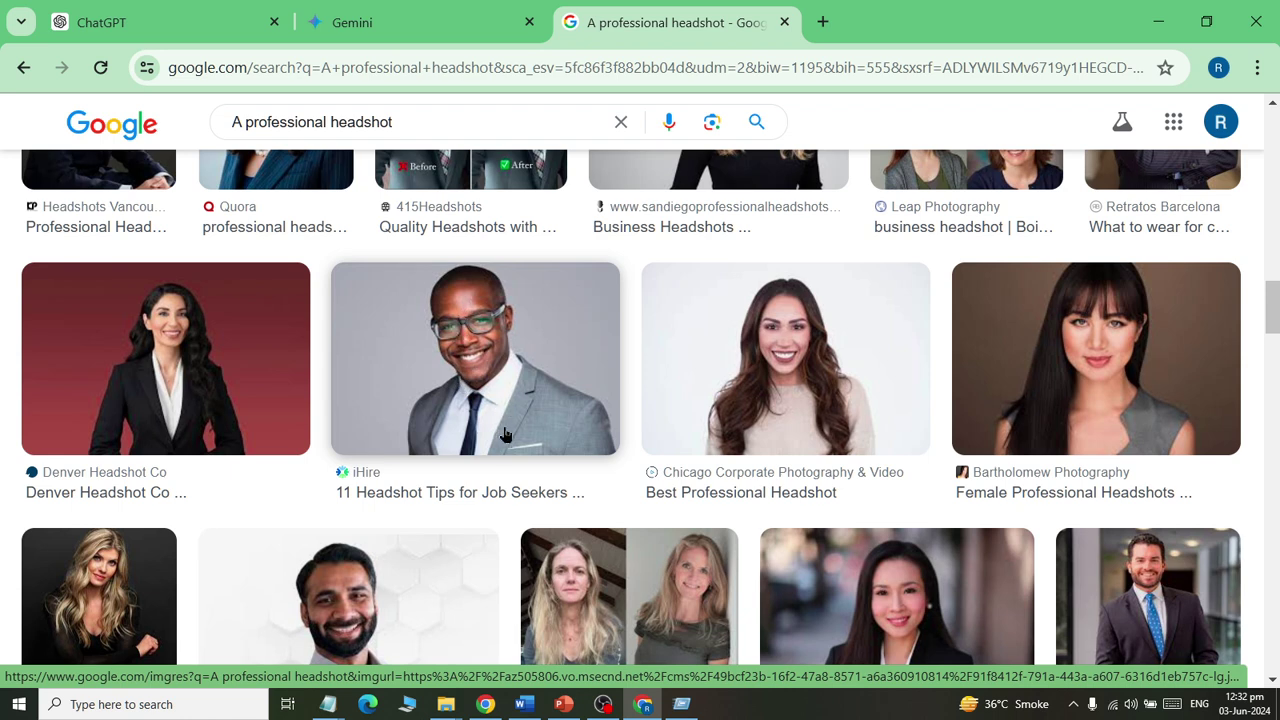
scroll(503, 440, down, 4)
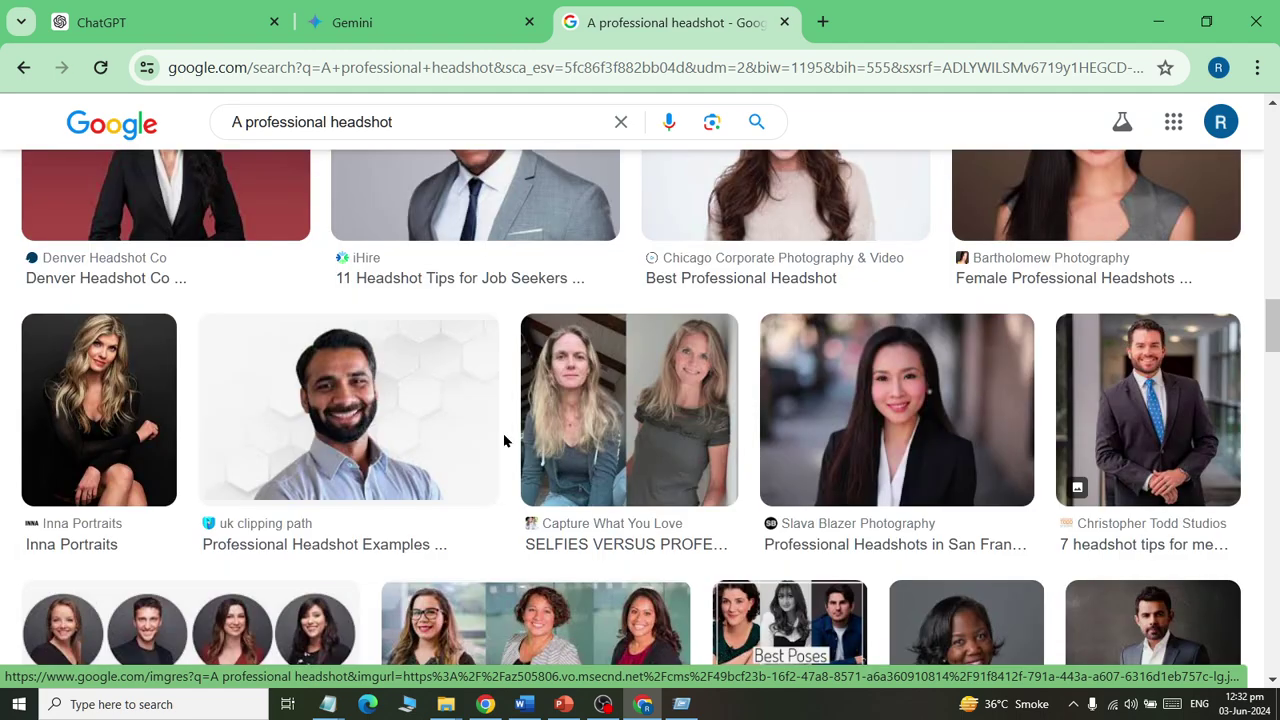
scroll(503, 440, up, 4)
scroll(777, 403, up, 1)
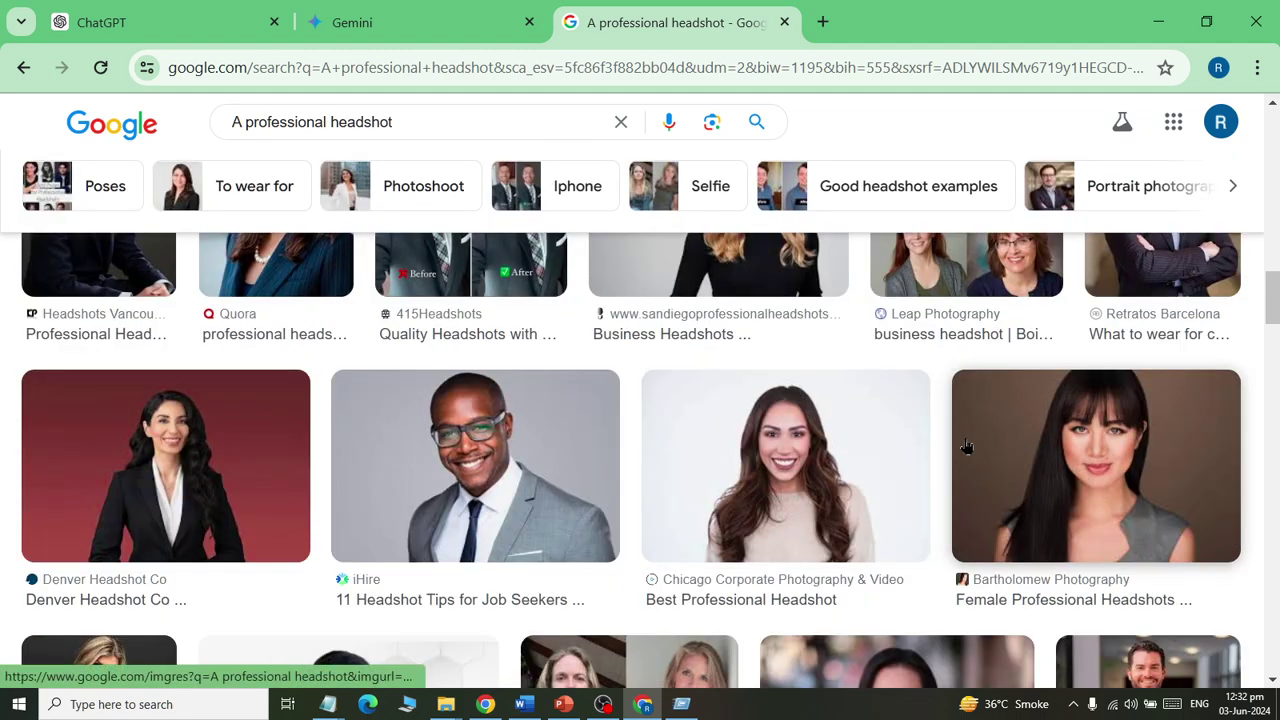
scroll(319, 354, down, 5)
scroll(437, 339, up, 3)
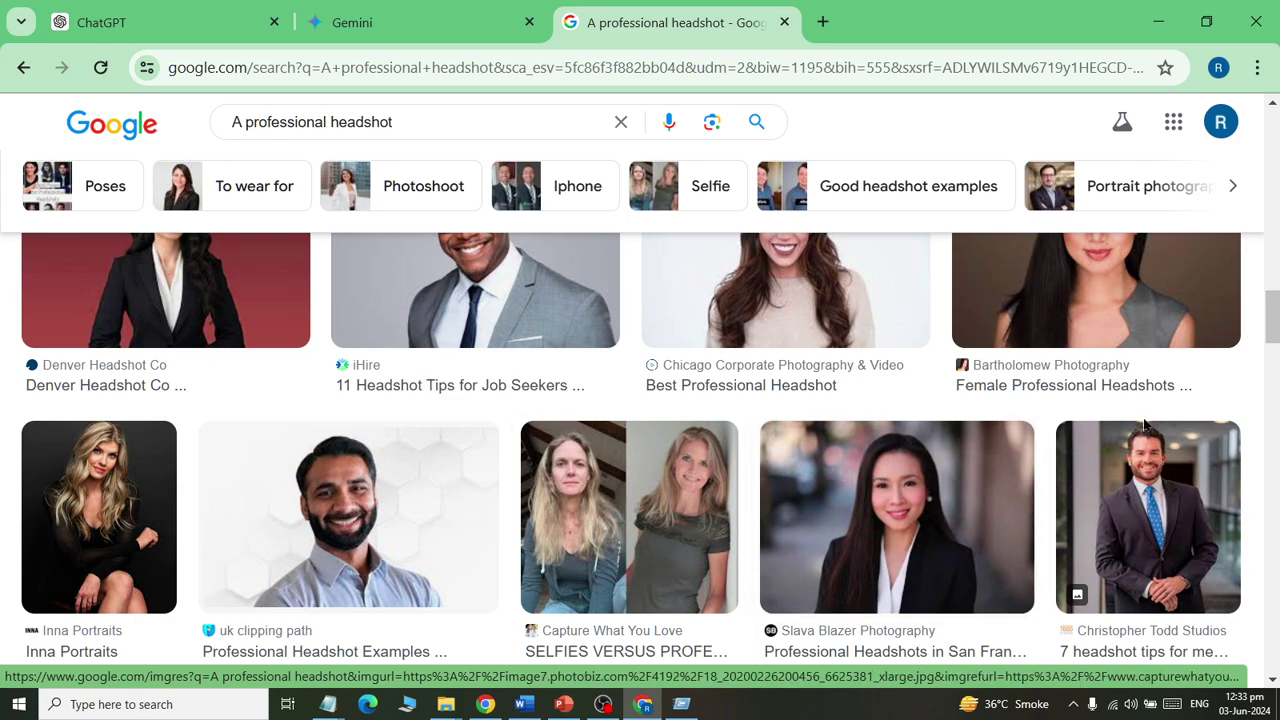
scroll(843, 471, down, 1)
scroll(843, 471, down, 2)
scroll(951, 417, down, 1)
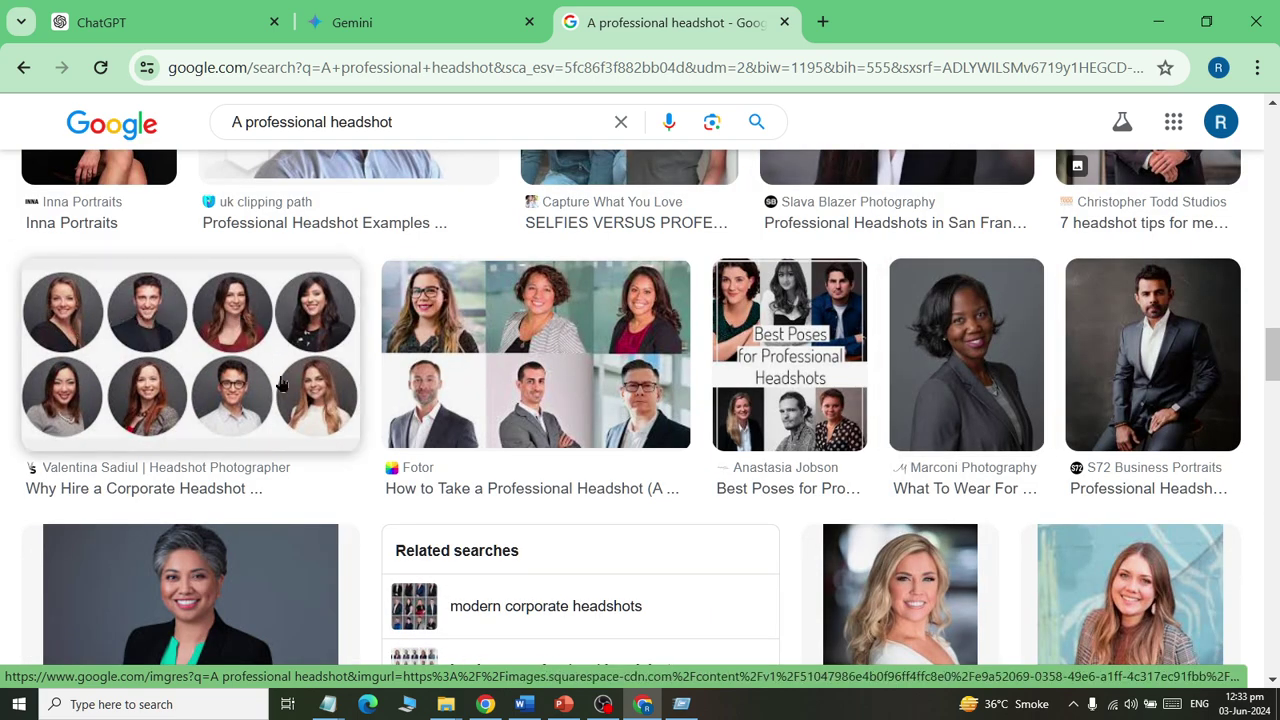
scroll(349, 400, down, 2)
scroll(350, 399, down, 2)
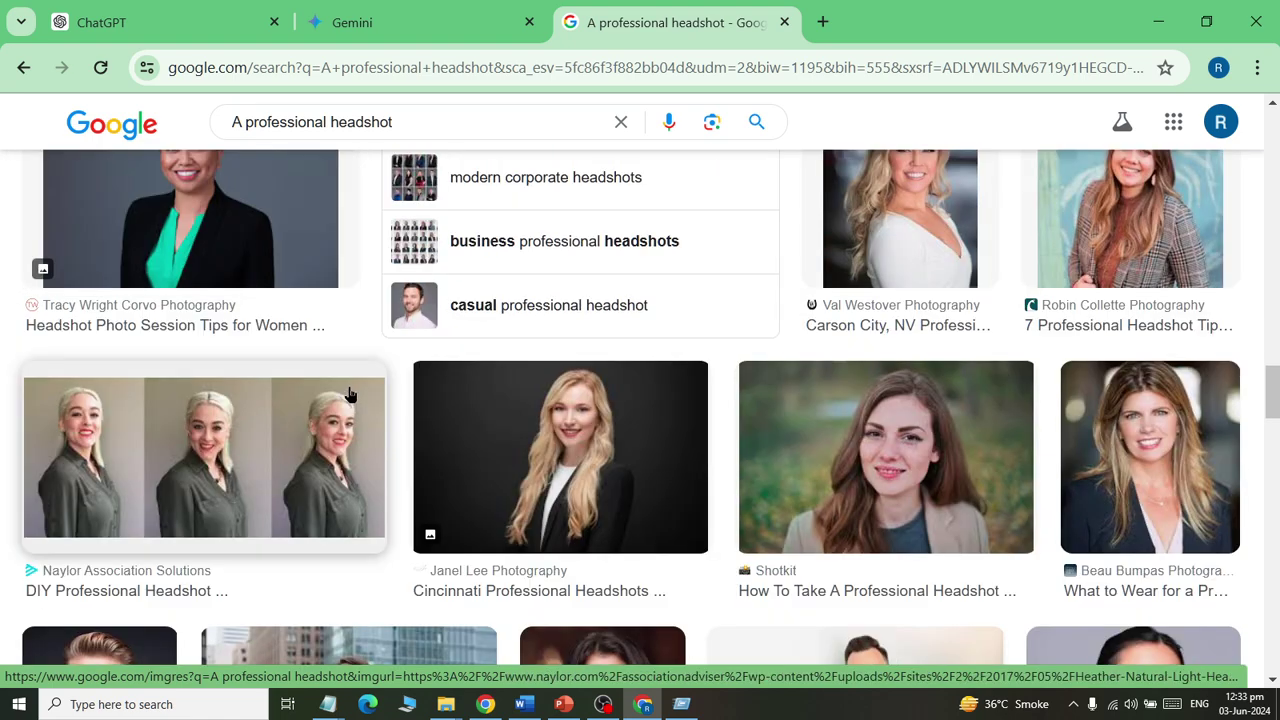
scroll(366, 403, down, 5)
scroll(457, 376, down, 4)
scroll(457, 376, down, 3)
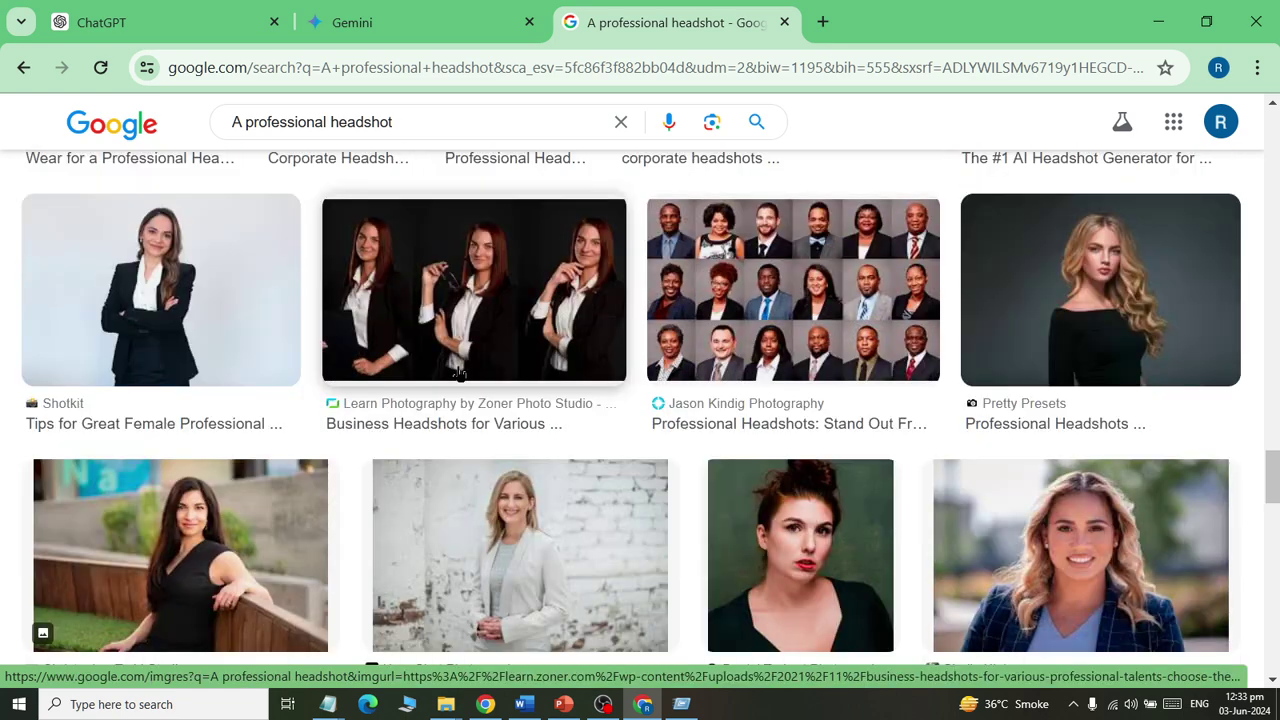
scroll(457, 372, down, 2)
scroll(457, 372, down, 1)
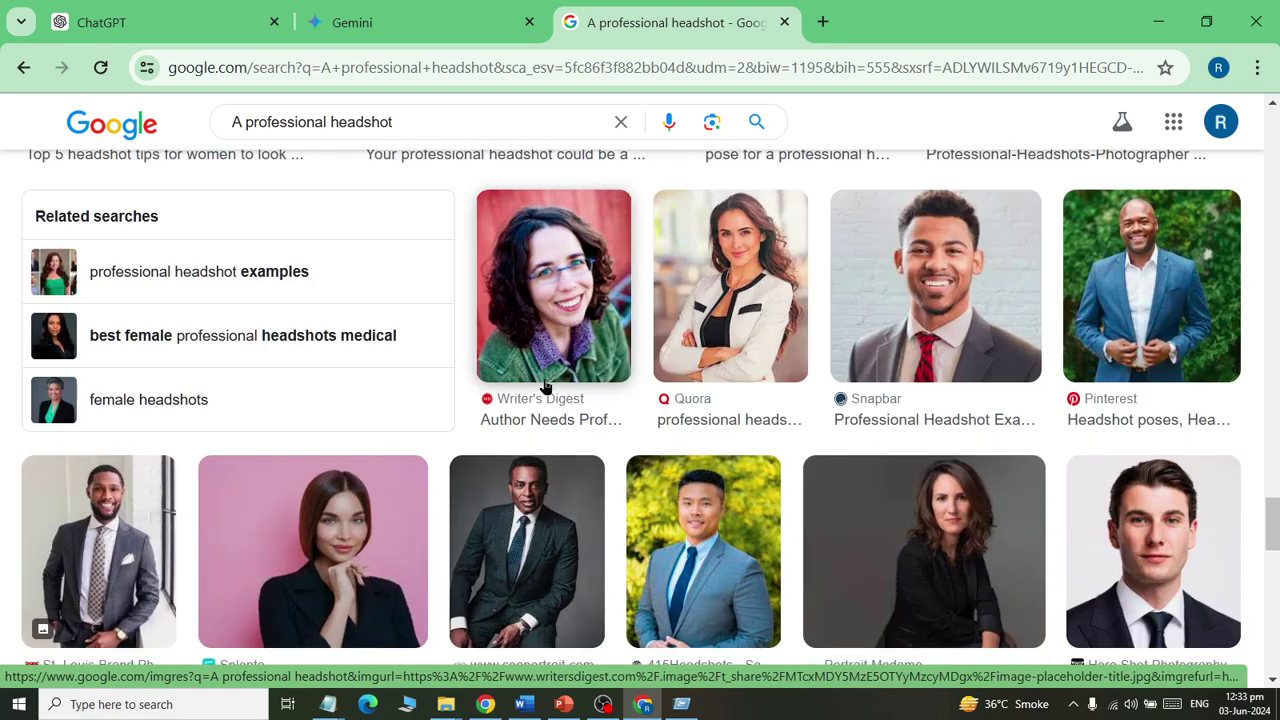
scroll(913, 420, down, 2)
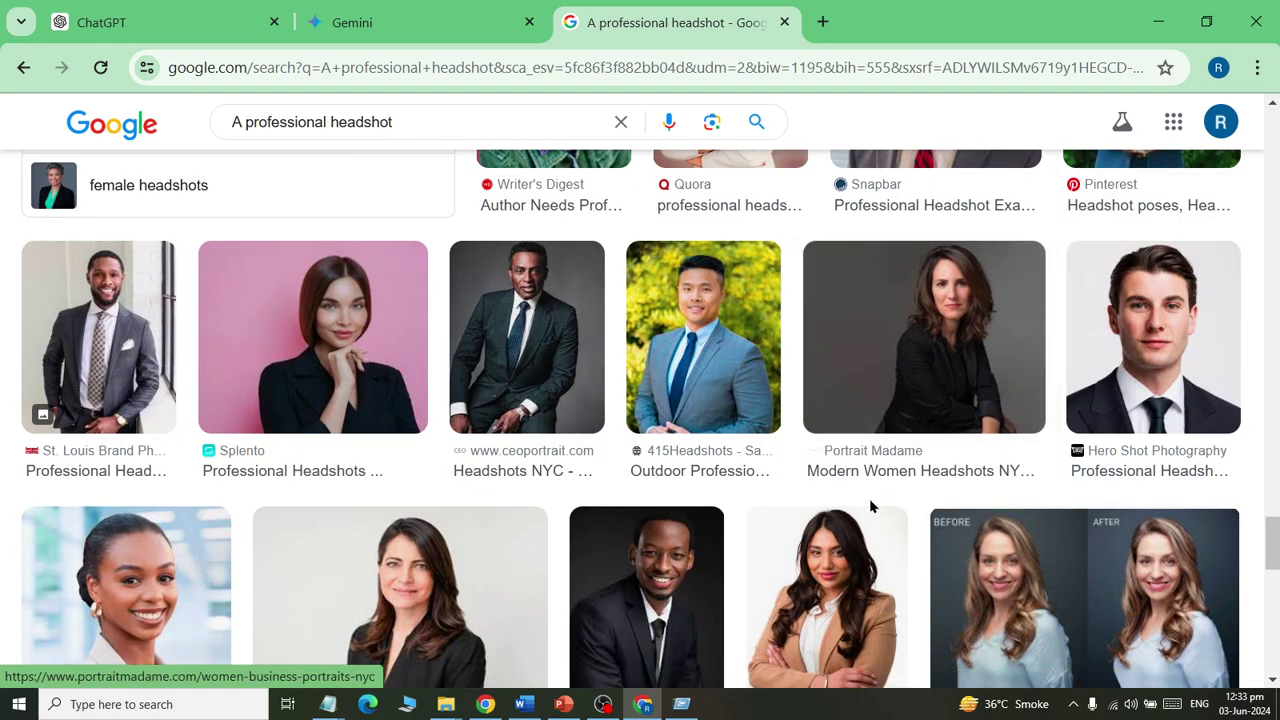
scroll(838, 443, down, 3)
scroll(831, 425, down, 3)
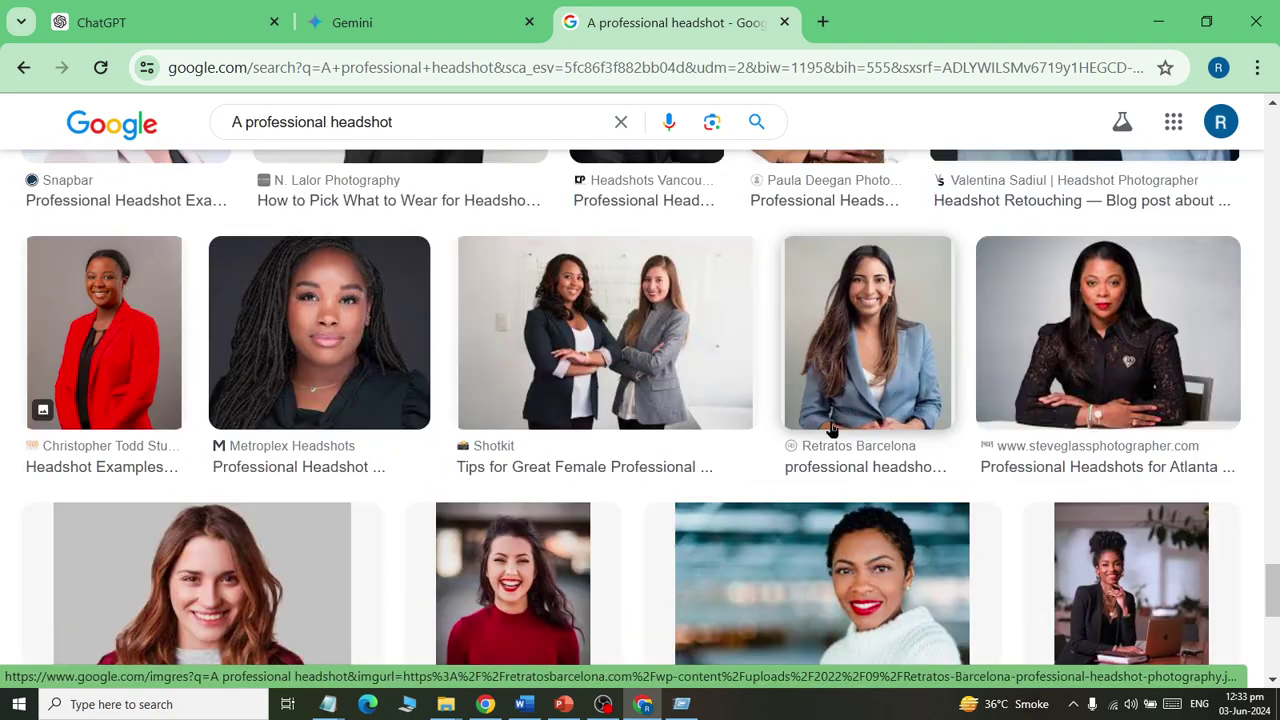
scroll(842, 510, down, 3)
scroll(855, 495, down, 2)
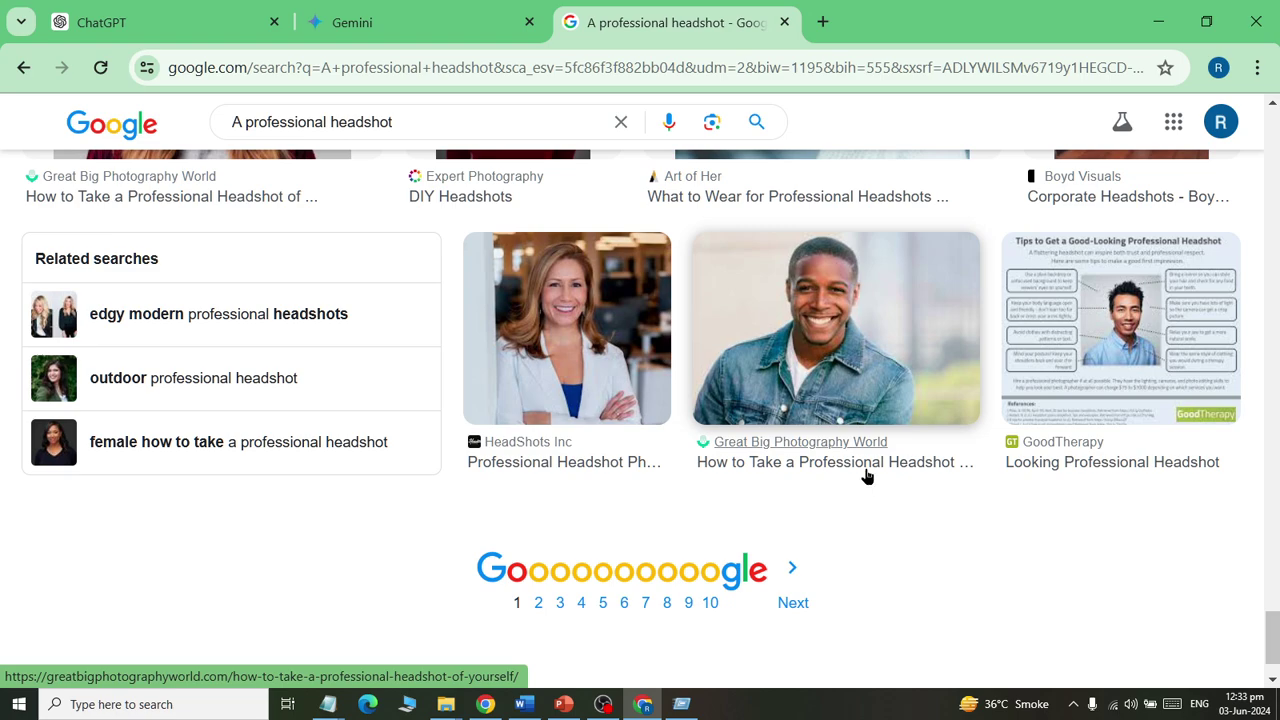
scroll(866, 470, up, 6)
scroll(866, 461, up, 1)
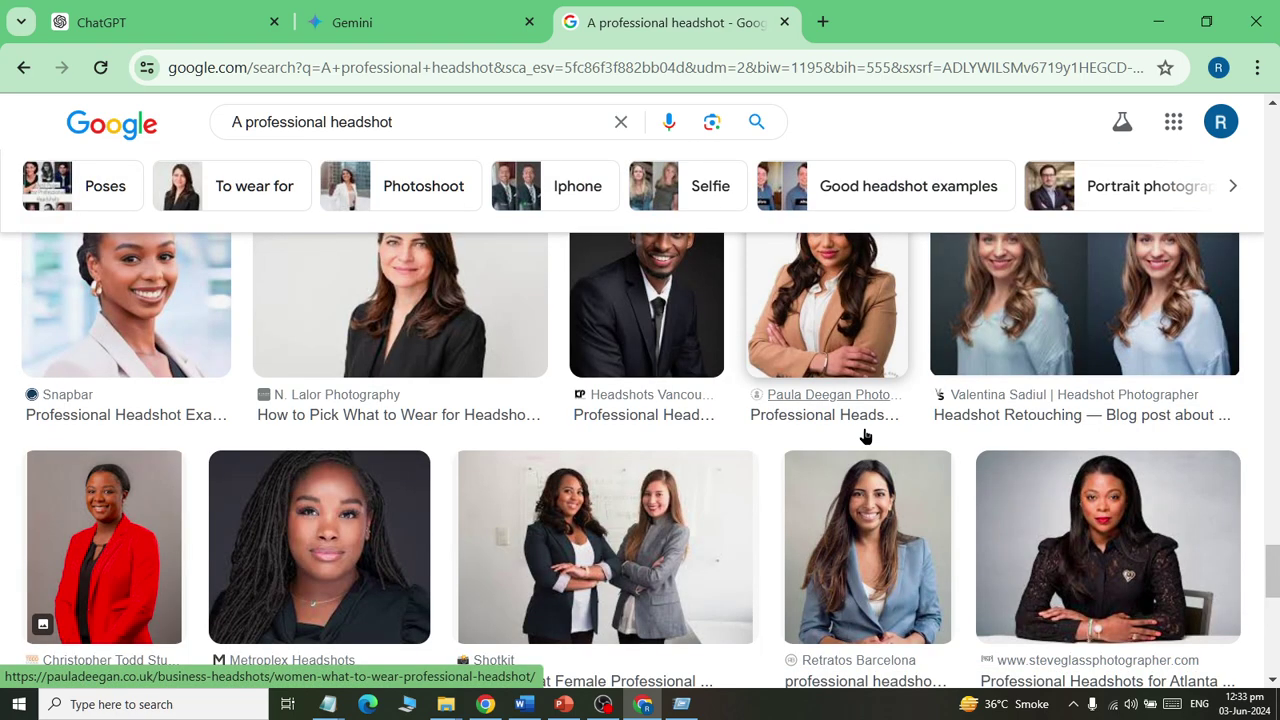
scroll(865, 436, down, 4)
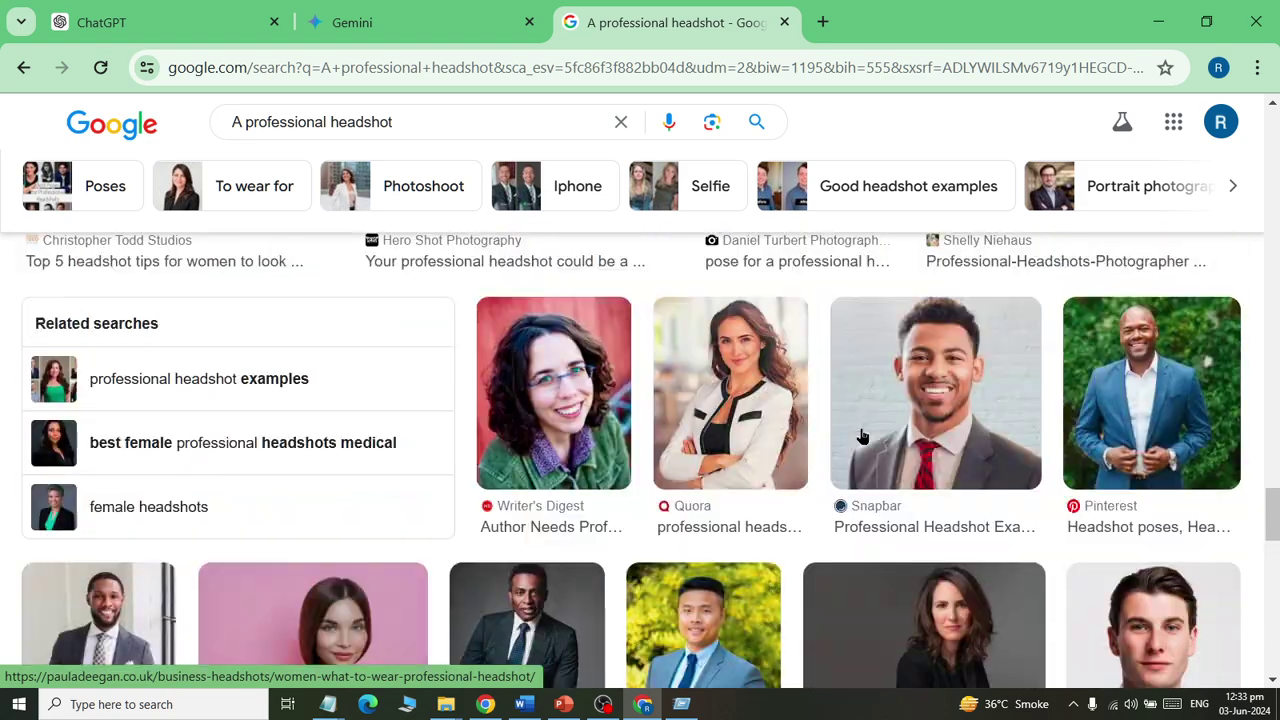
scroll(857, 437, up, 2)
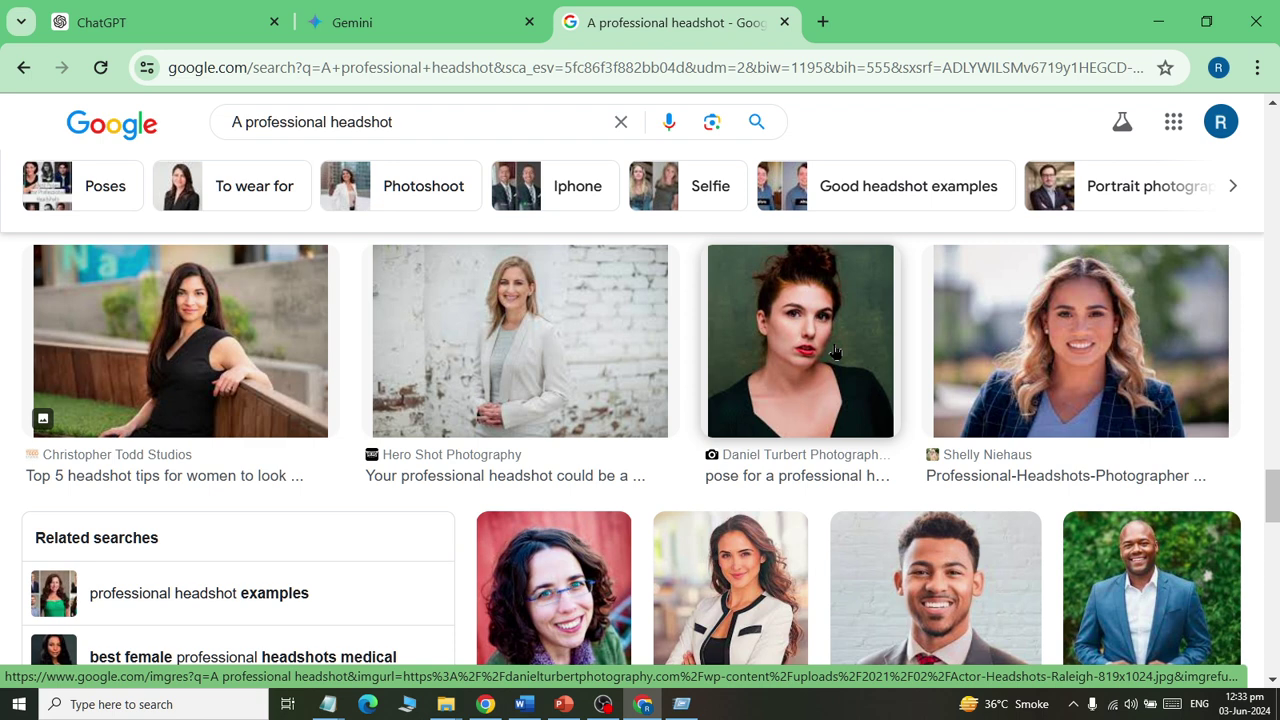
Return to the ChatGPT outline and select 'relevant background image' in Slide 1's image line
click(137, 8)
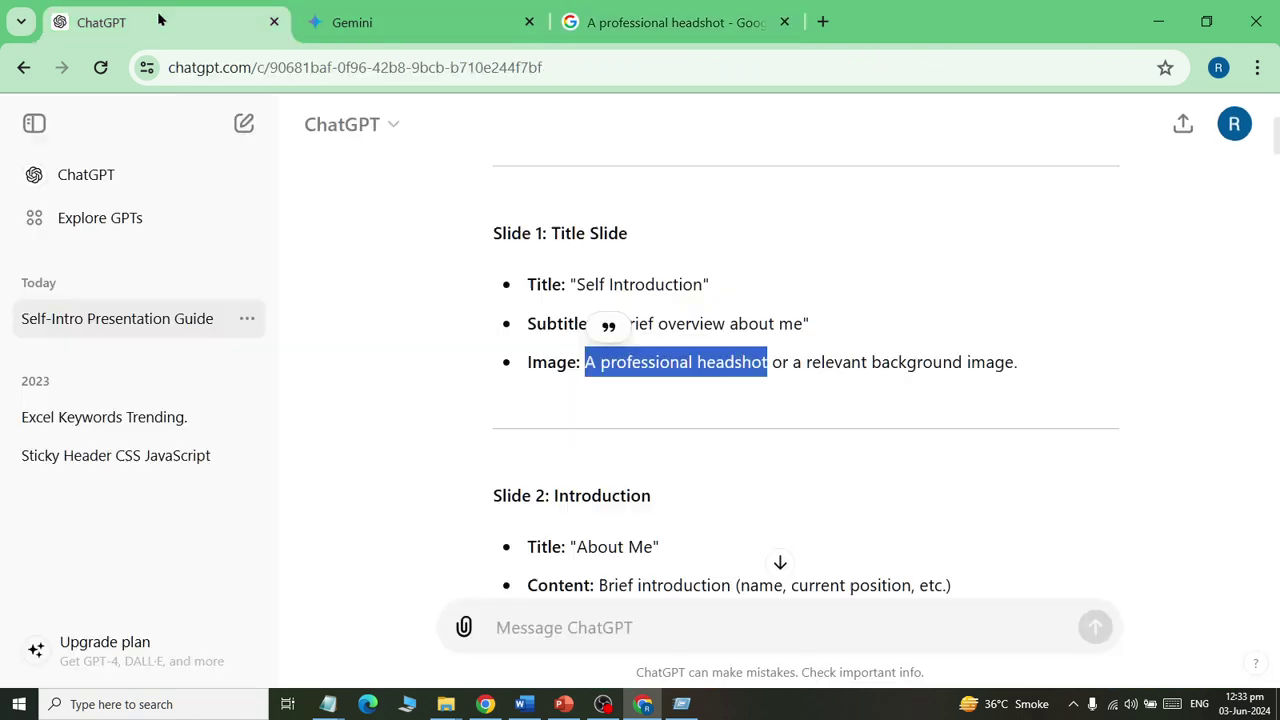
click(824, 366)
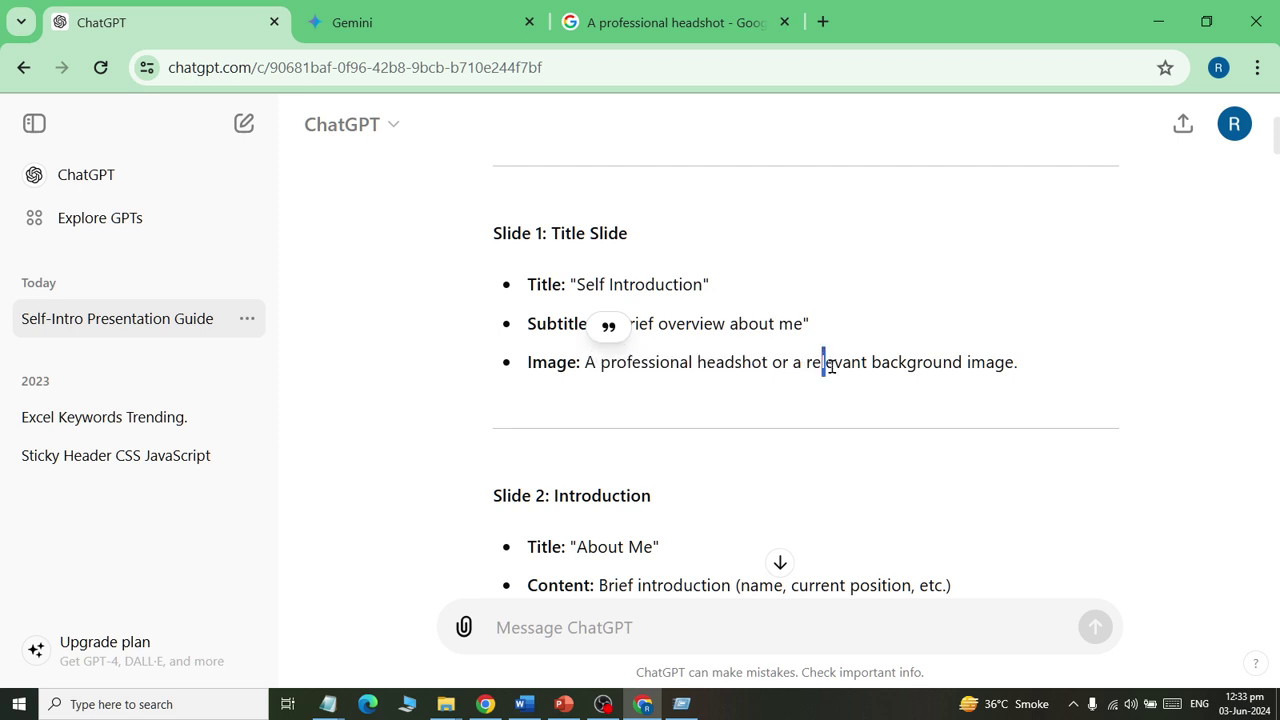
drag(830, 366, 1034, 374)
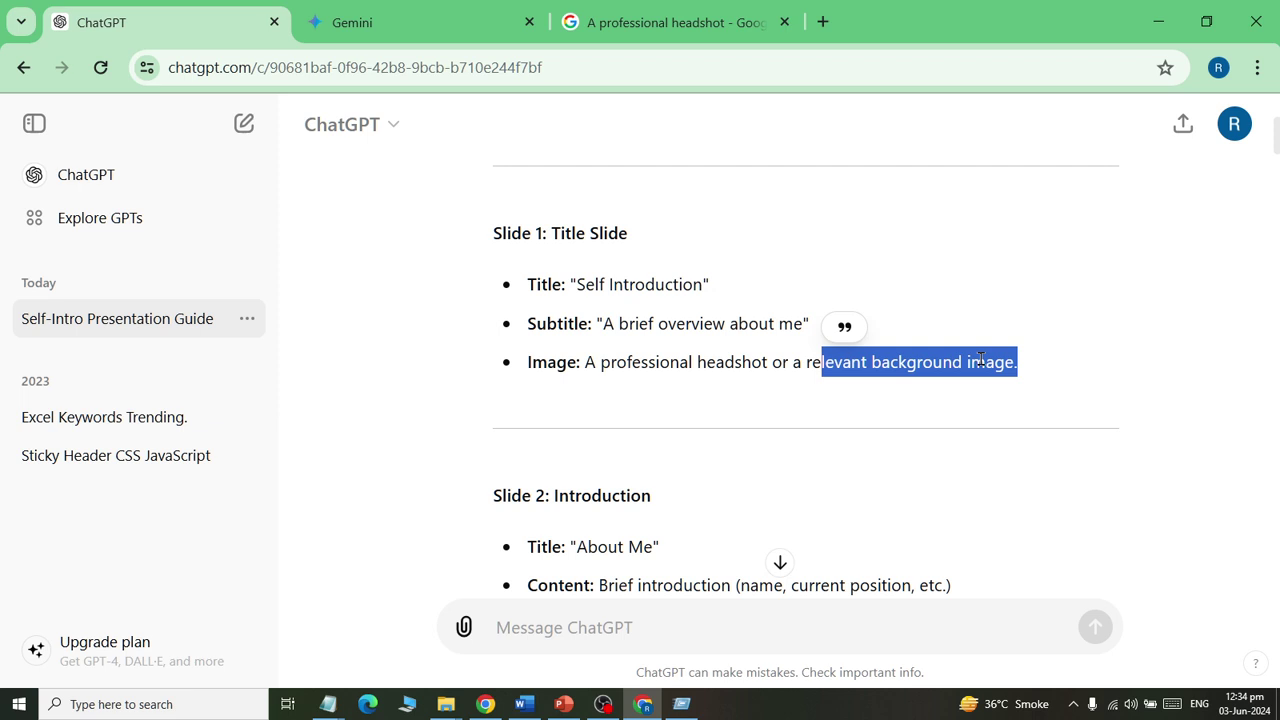
In ChatGPT's outline, select the Slide 2 image idea 'A friendly photo of yourself.'
scroll(986, 357, down, 3)
scroll(797, 303, up, 1)
drag(550, 284, 655, 292)
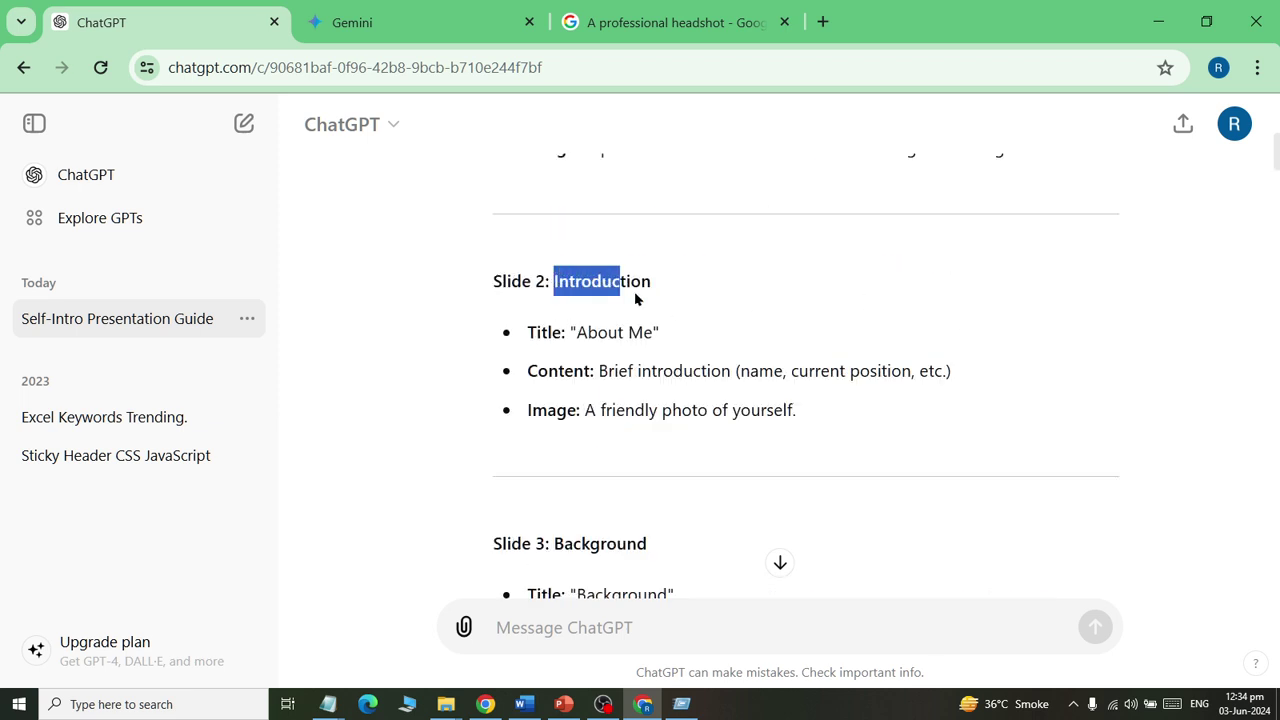
drag(568, 333, 682, 344)
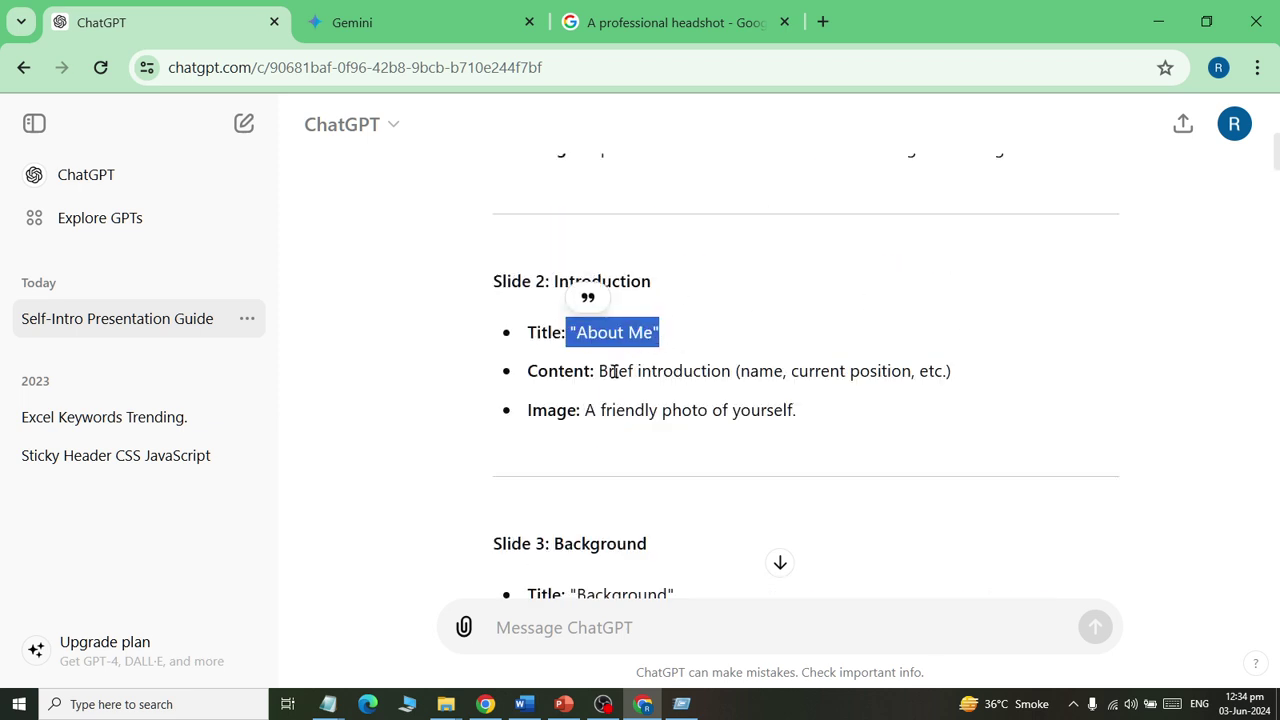
drag(614, 371, 946, 373)
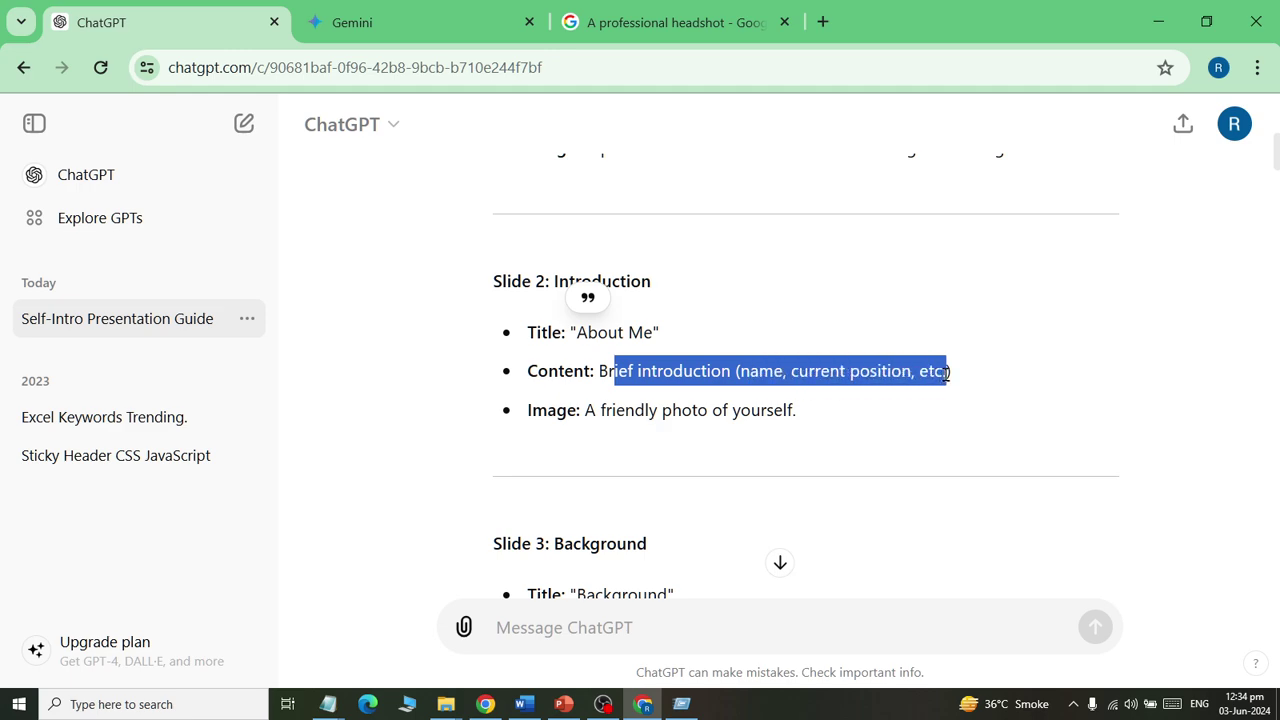
drag(612, 410, 809, 404)
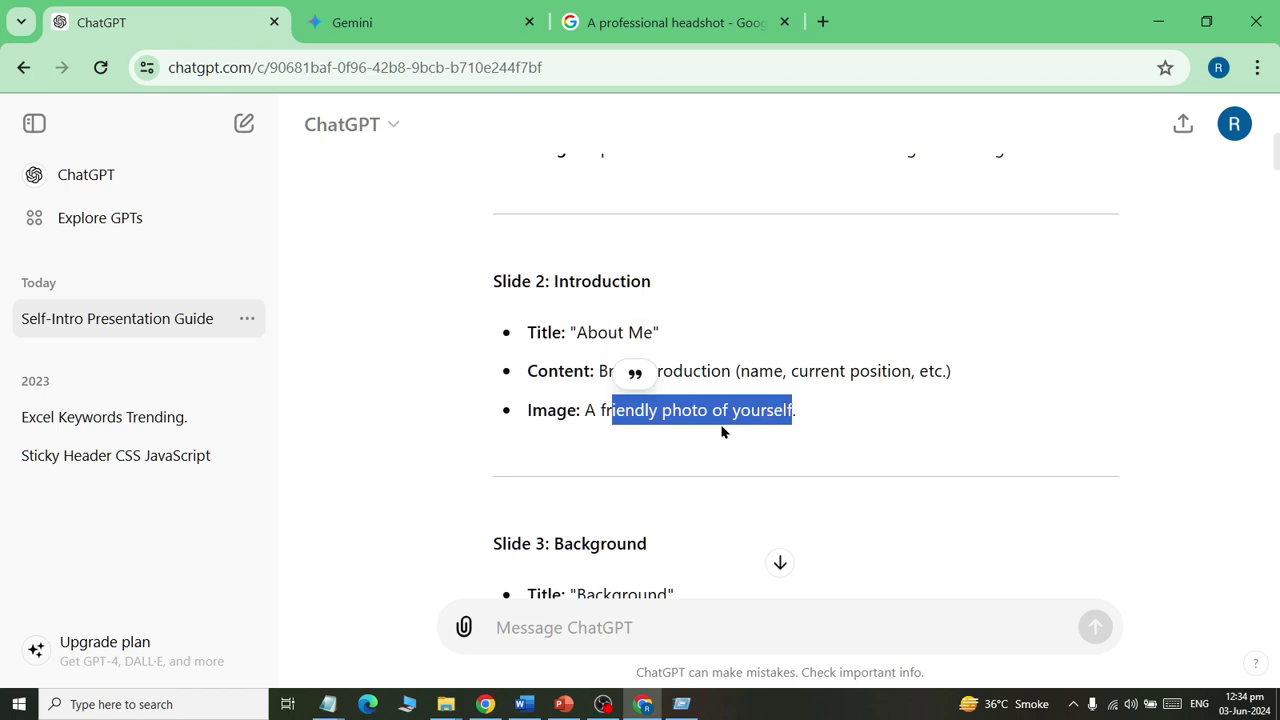
click(634, 437)
mouse_move(586, 410)
mouse_down()
mouse_move(891, 434)
mouse_move(866, 428)
mouse_up()
key(ctrl+c)
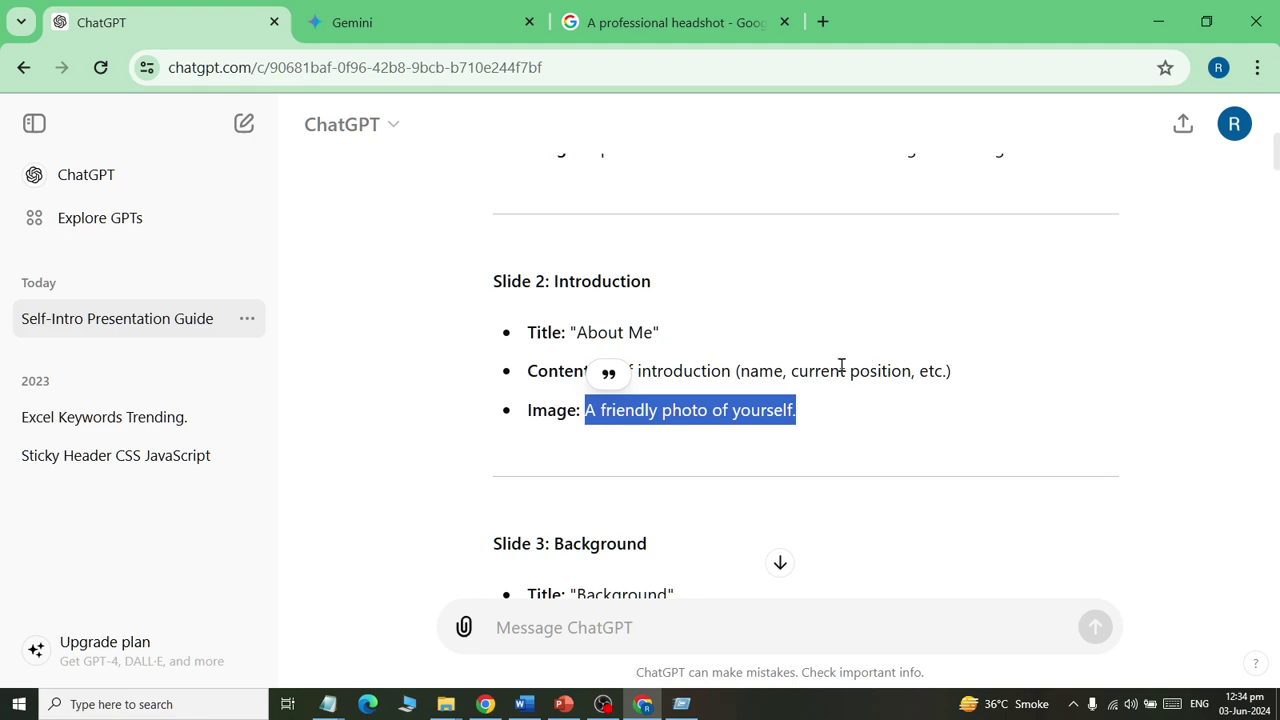
Return to the professional headshot image results and scroll back to the top
click(650, 20)
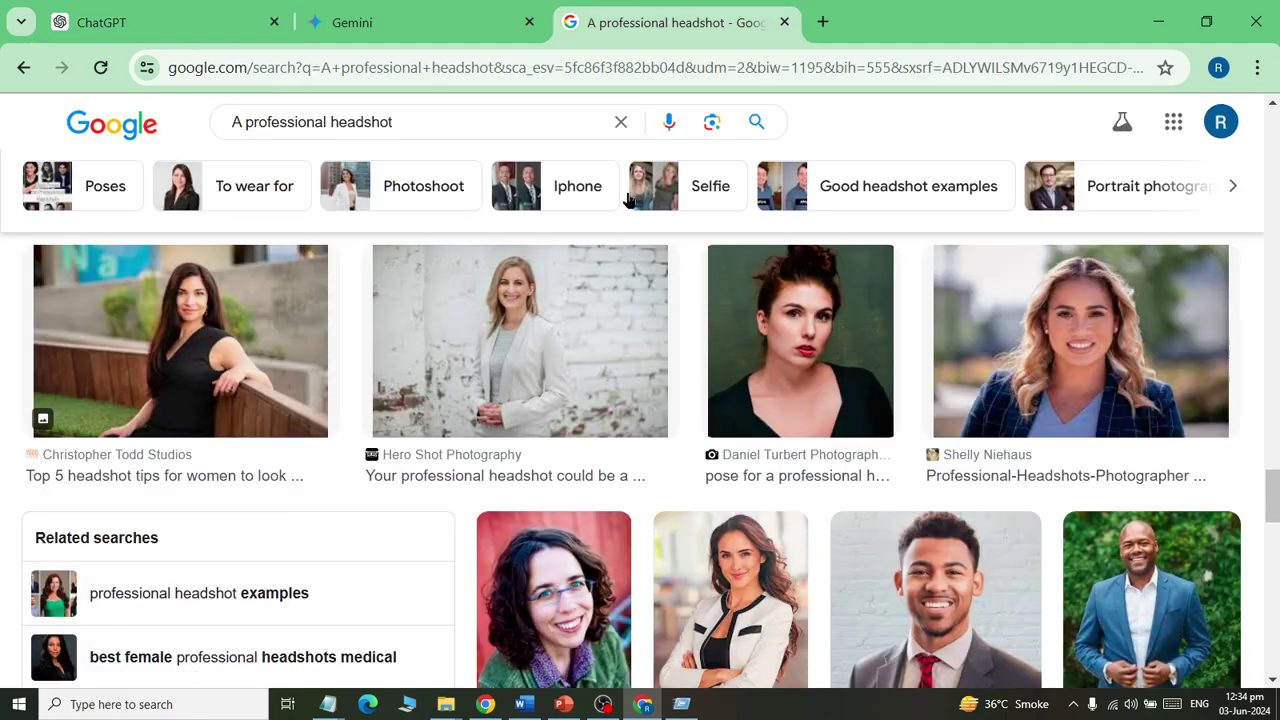
scroll(652, 370, up, 4)
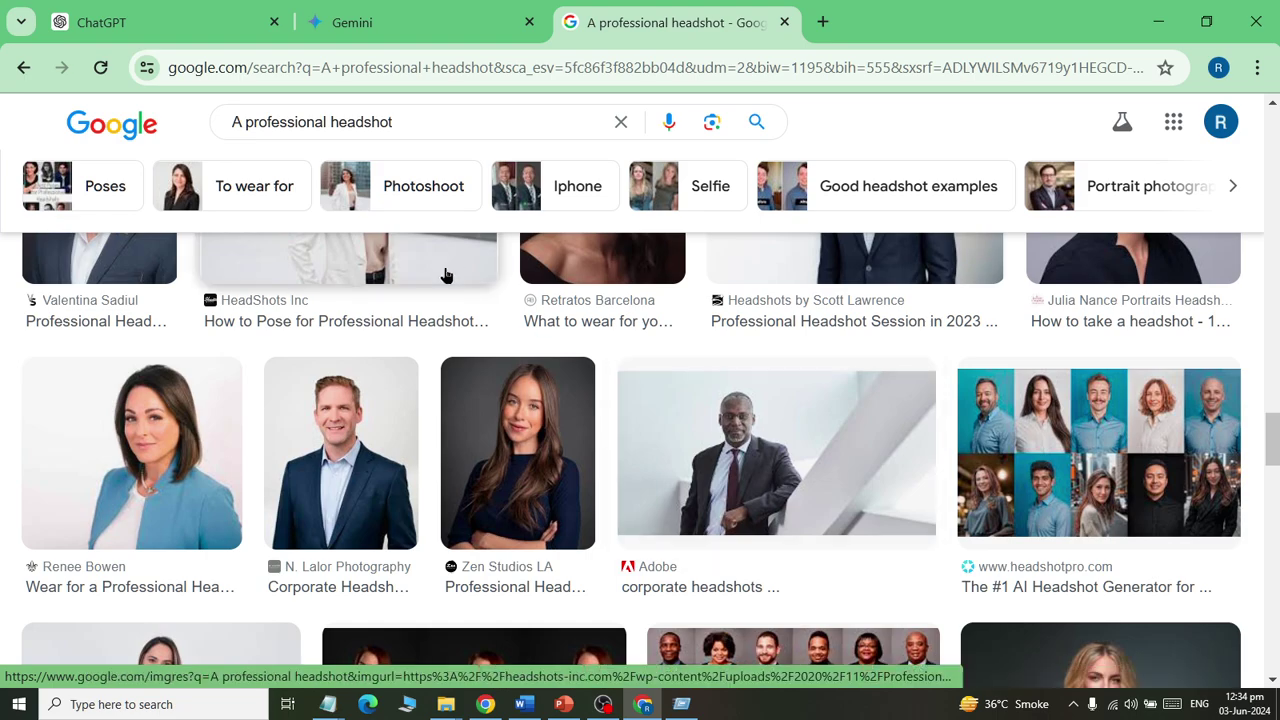
scroll(620, 340, up, 5)
scroll(540, 270, up, 5)
scroll(461, 188, up, 5)
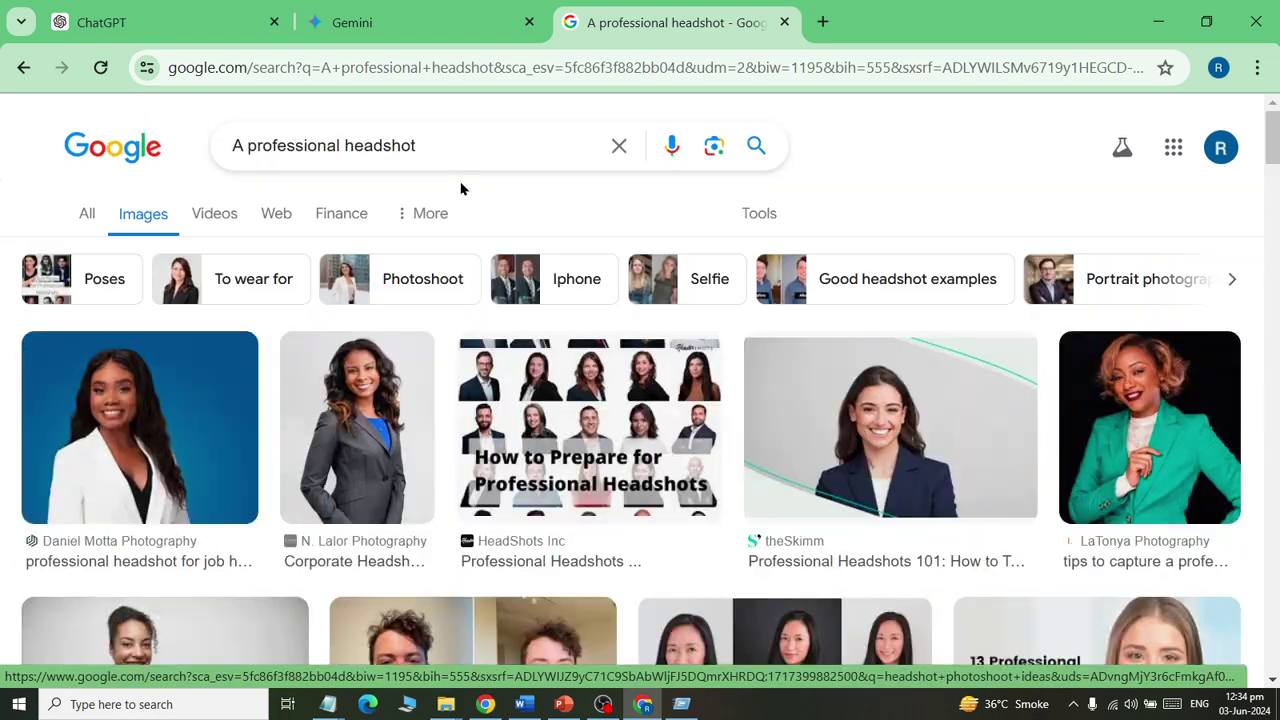
Paste the copied phrase into the search box, trim it to 'A friendly photo' and search
triple_click(429, 140)
key(ctrl+v)
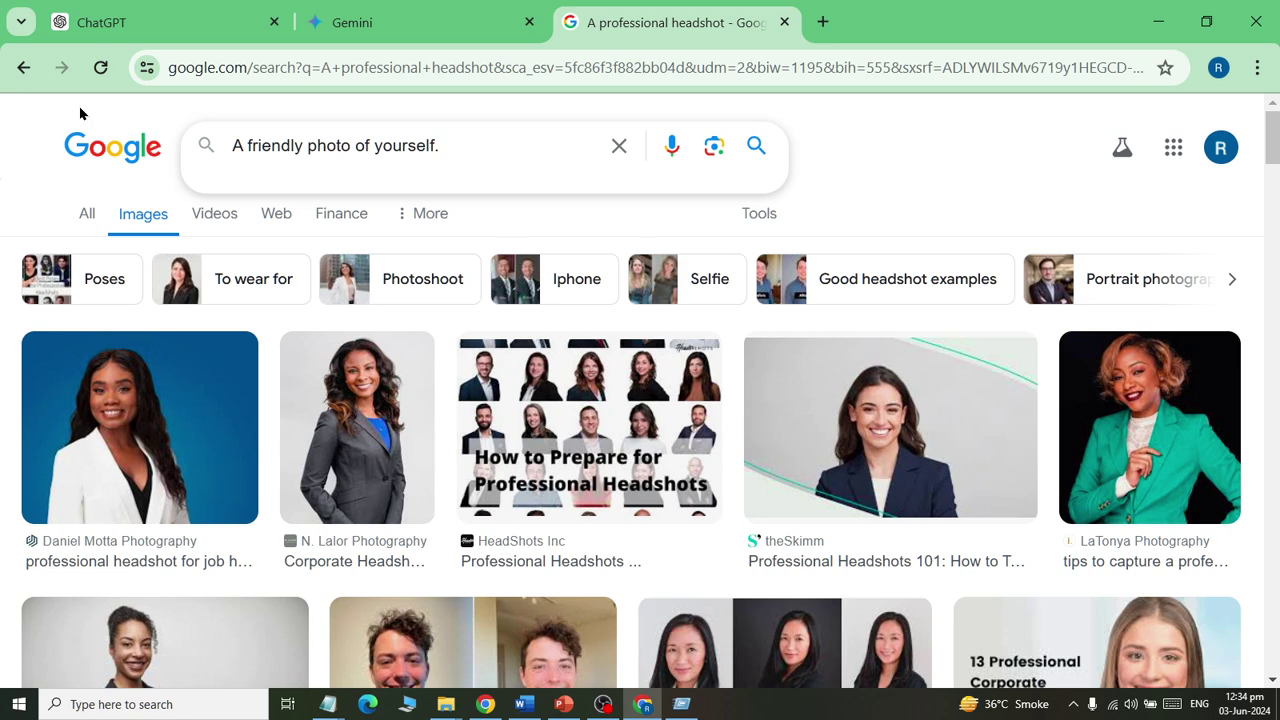
key(BackSpace)
key(BackSpace)
key(BackSpace)
key(BackSpace)
key(BackSpace)
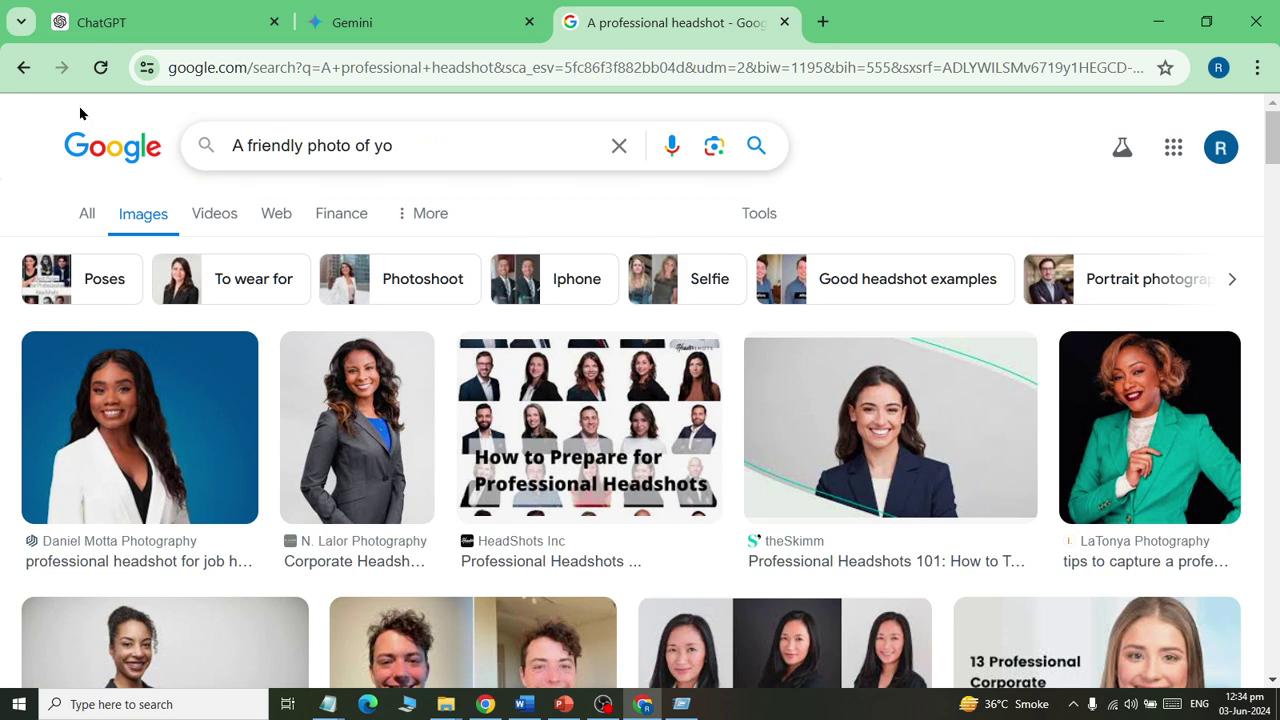
key(BackSpace)
key(BackSpace)
key(BackSpace)
key(BackSpace)
key(BackSpace)
key(Return)
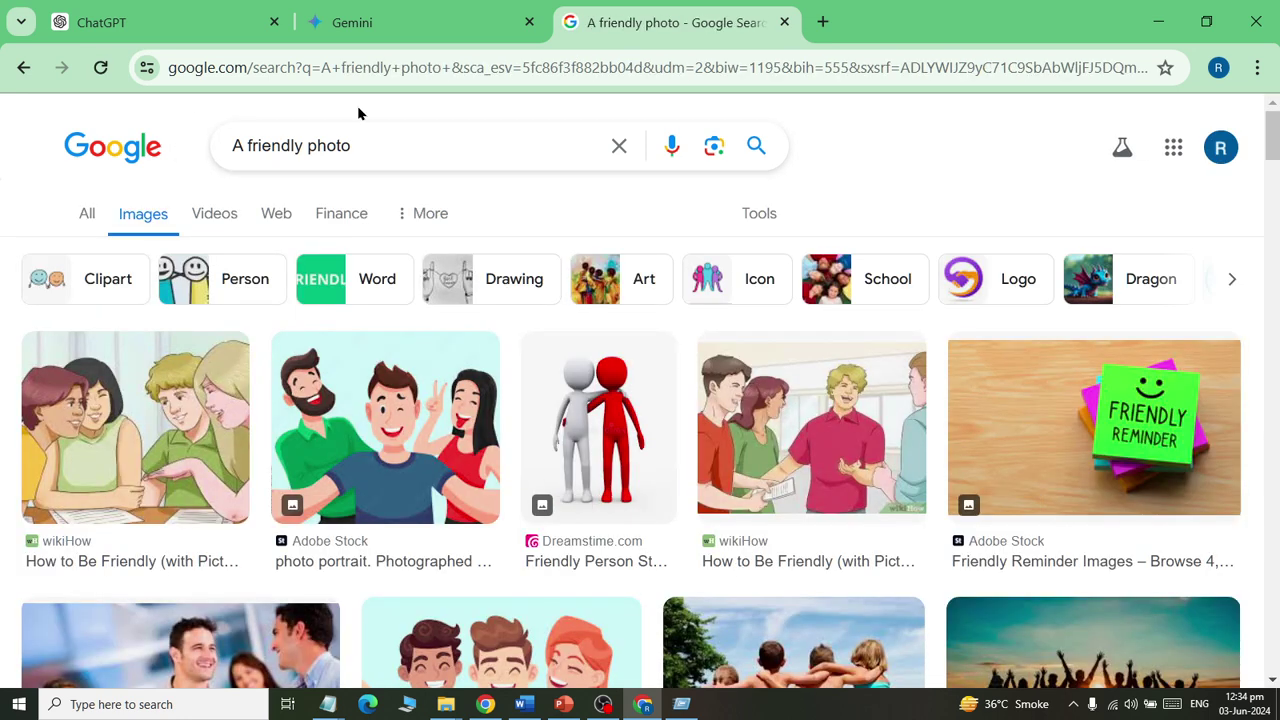
Browse the 'A friendly photo' results, then search for 'A friendly photo of yourself'
scroll(680, 400, down, 2)
scroll(714, 470, down, 1)
scroll(702, 473, down, 1)
scroll(702, 473, down, 3)
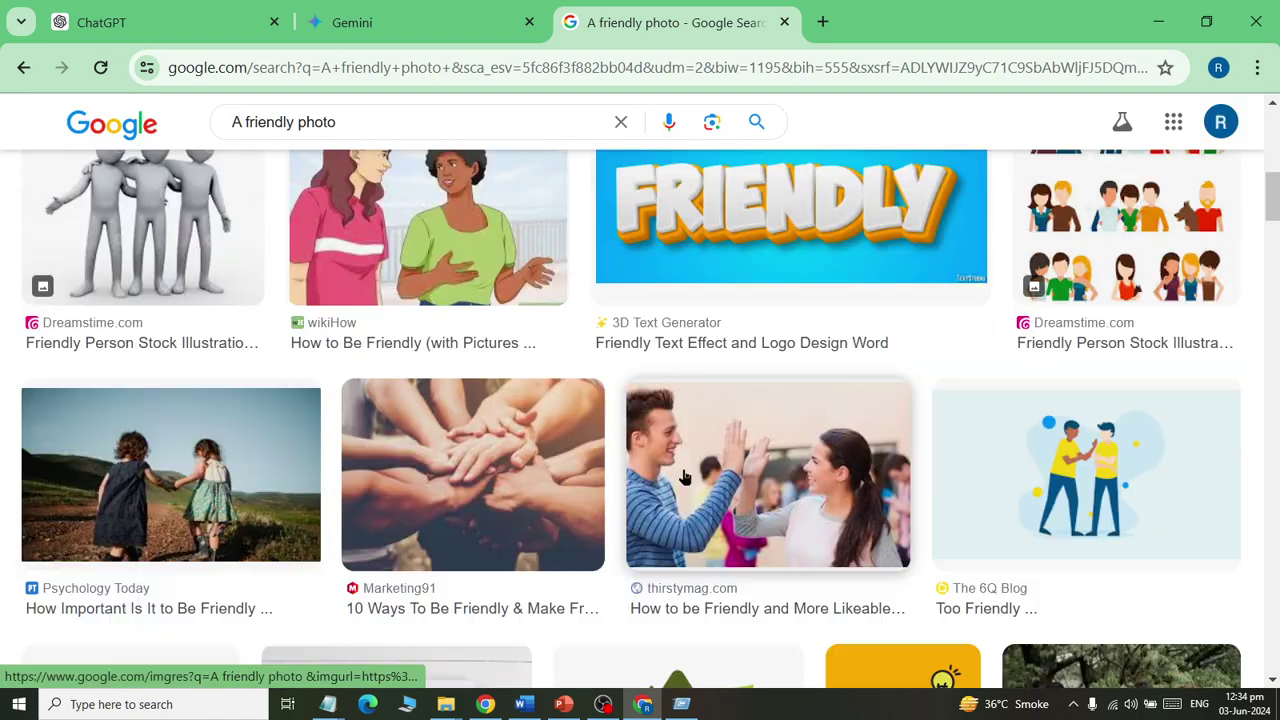
scroll(766, 521, down, 1)
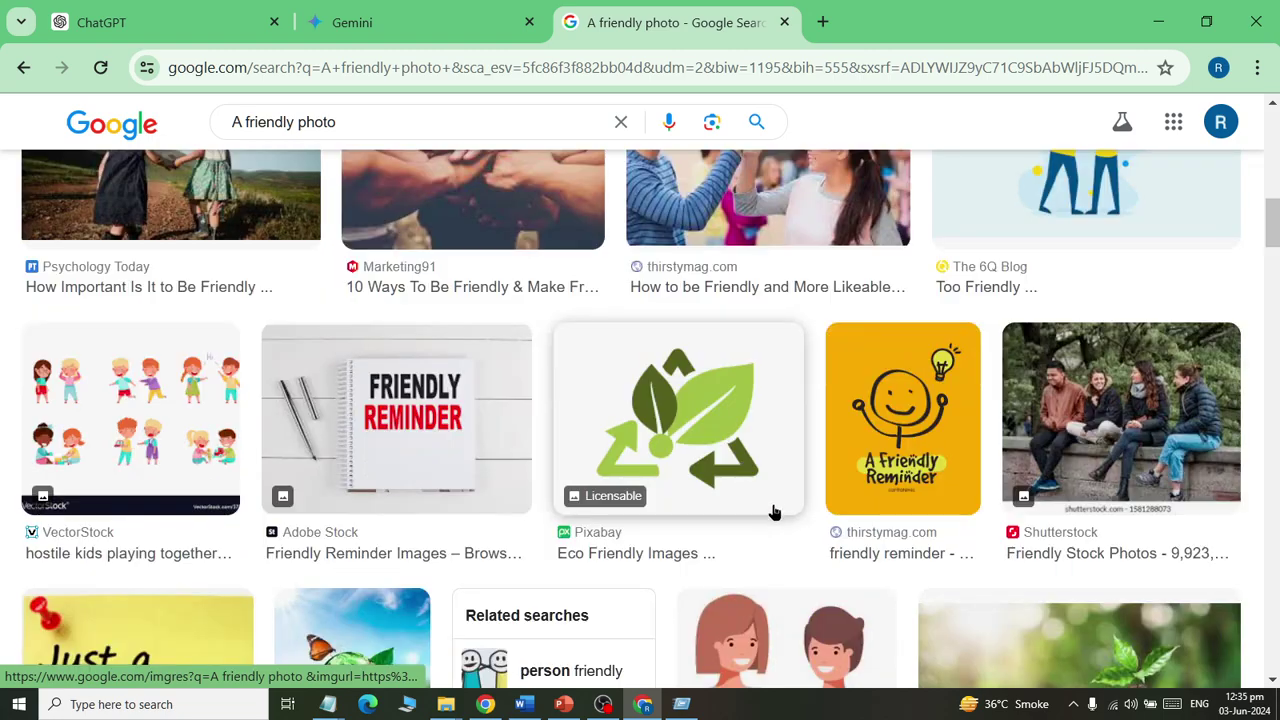
scroll(771, 514, down, 3)
scroll(775, 505, down, 2)
scroll(783, 491, down, 3)
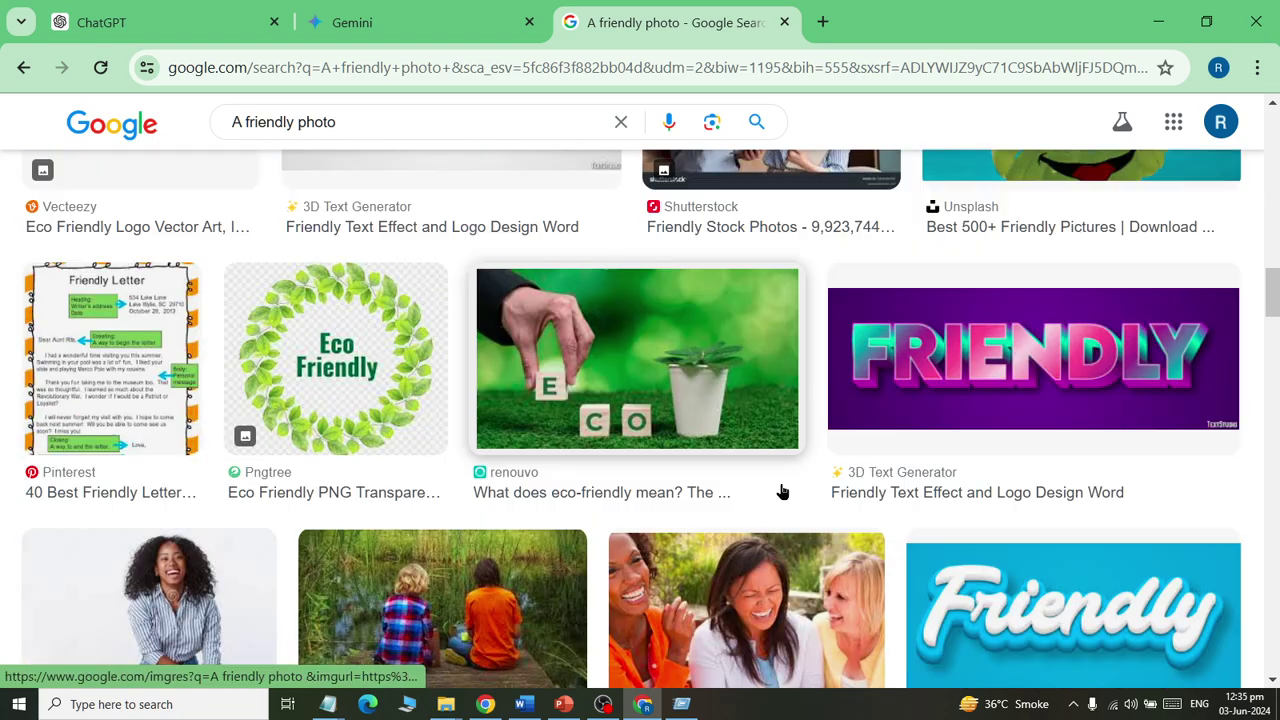
scroll(780, 491, up, 6)
scroll(735, 420, up, 3)
scroll(690, 343, up, 2)
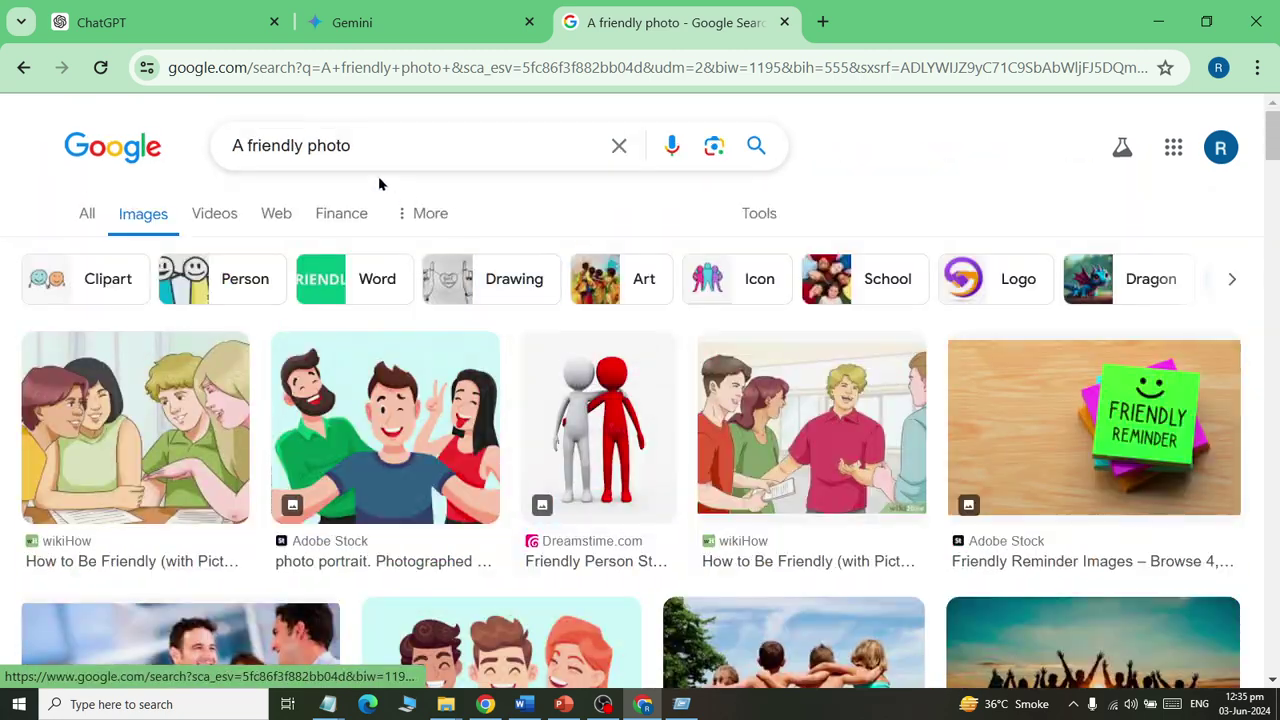
click(400, 147)
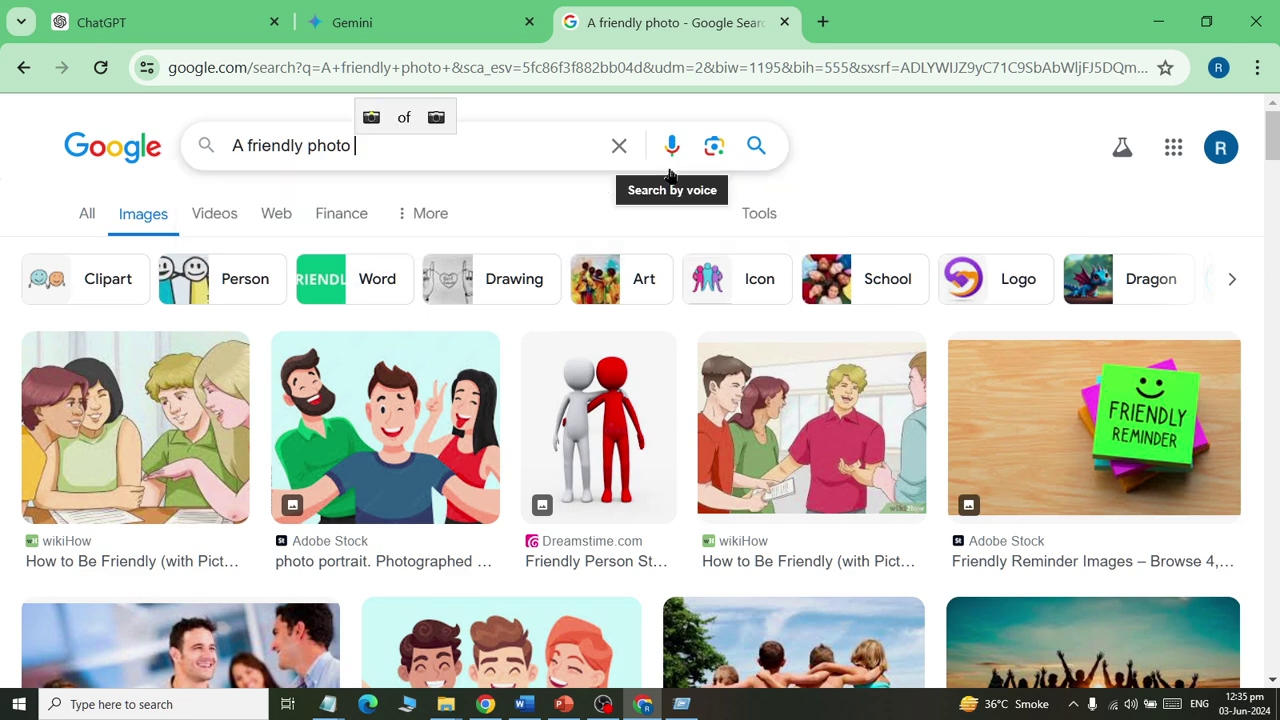
text(of yourself)
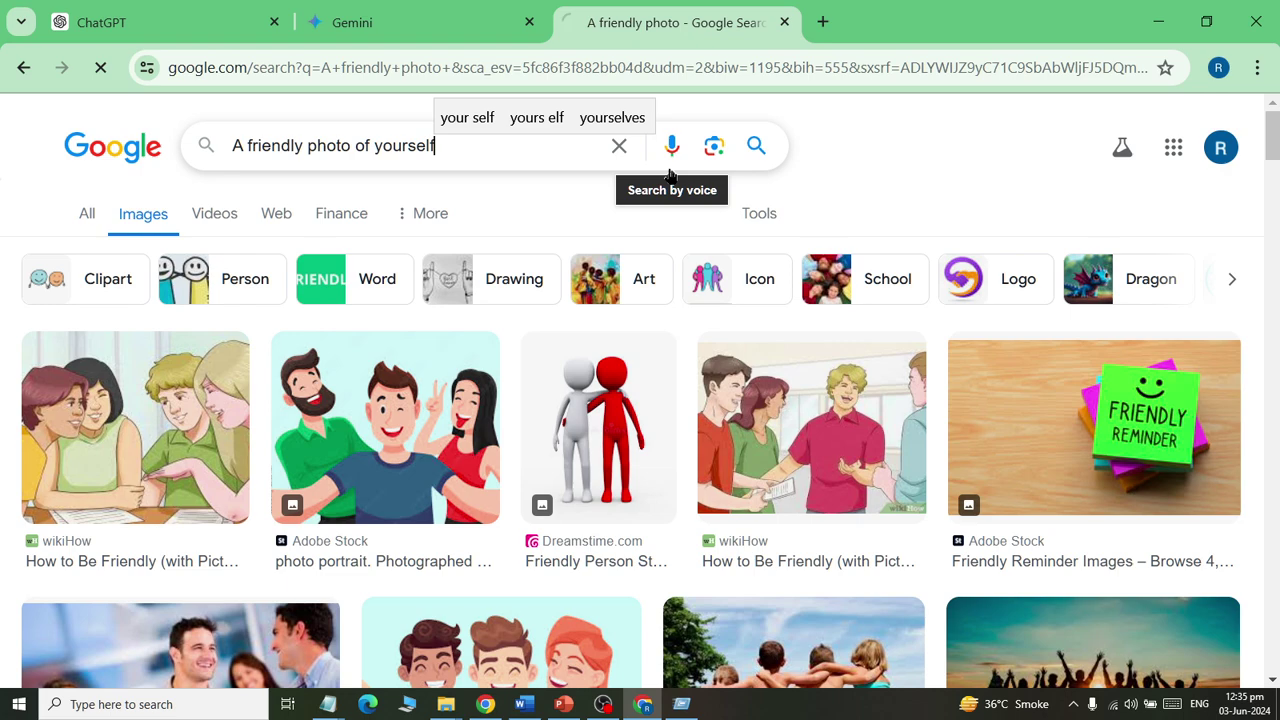
key(Return)
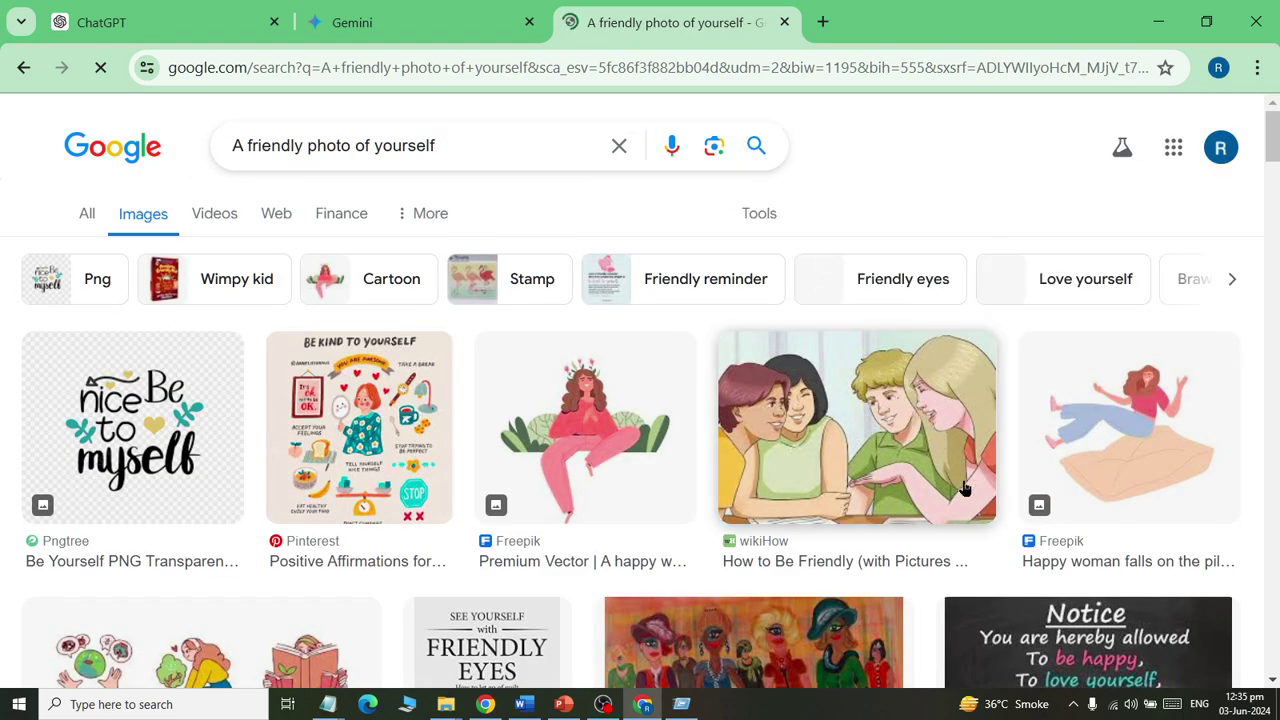
Compare the new results with the graduate photo on the PowerPoint title slide
scroll(961, 490, down, 1)
scroll(961, 490, down, 2)
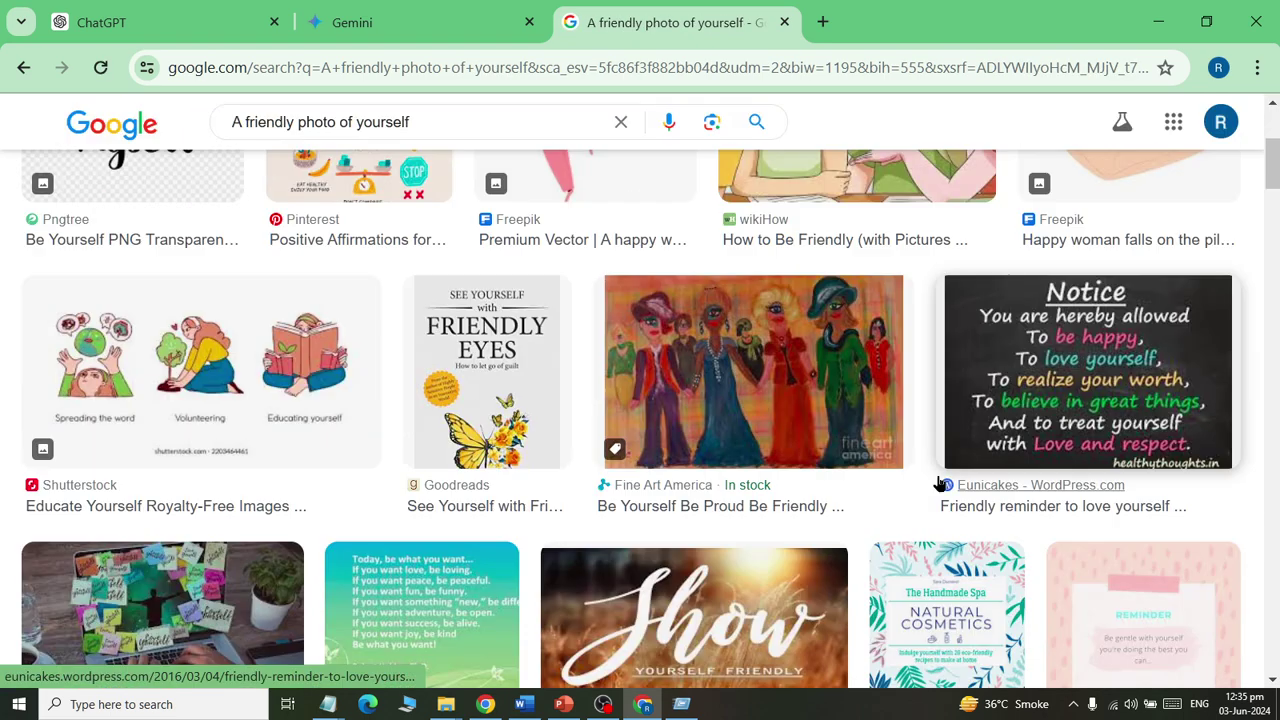
scroll(943, 486, down, 2)
scroll(940, 470, down, 2)
scroll(940, 466, down, 3)
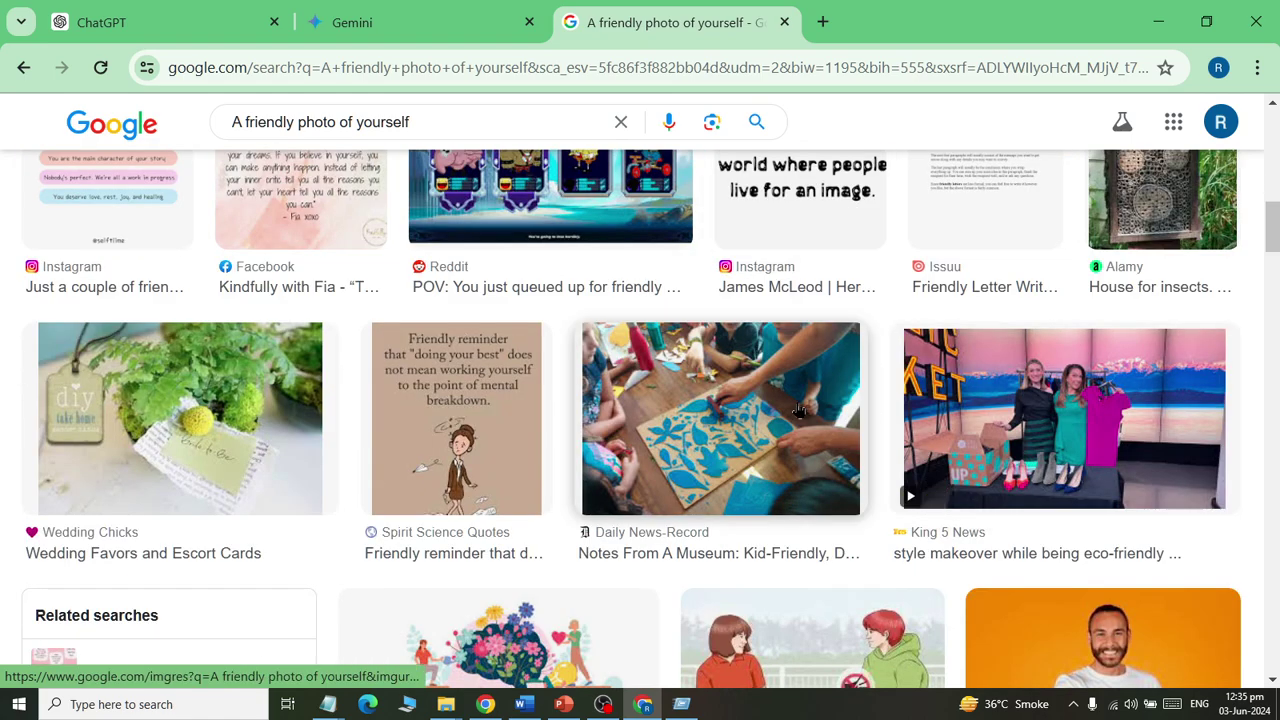
key(alt+Tab)
click(887, 473)
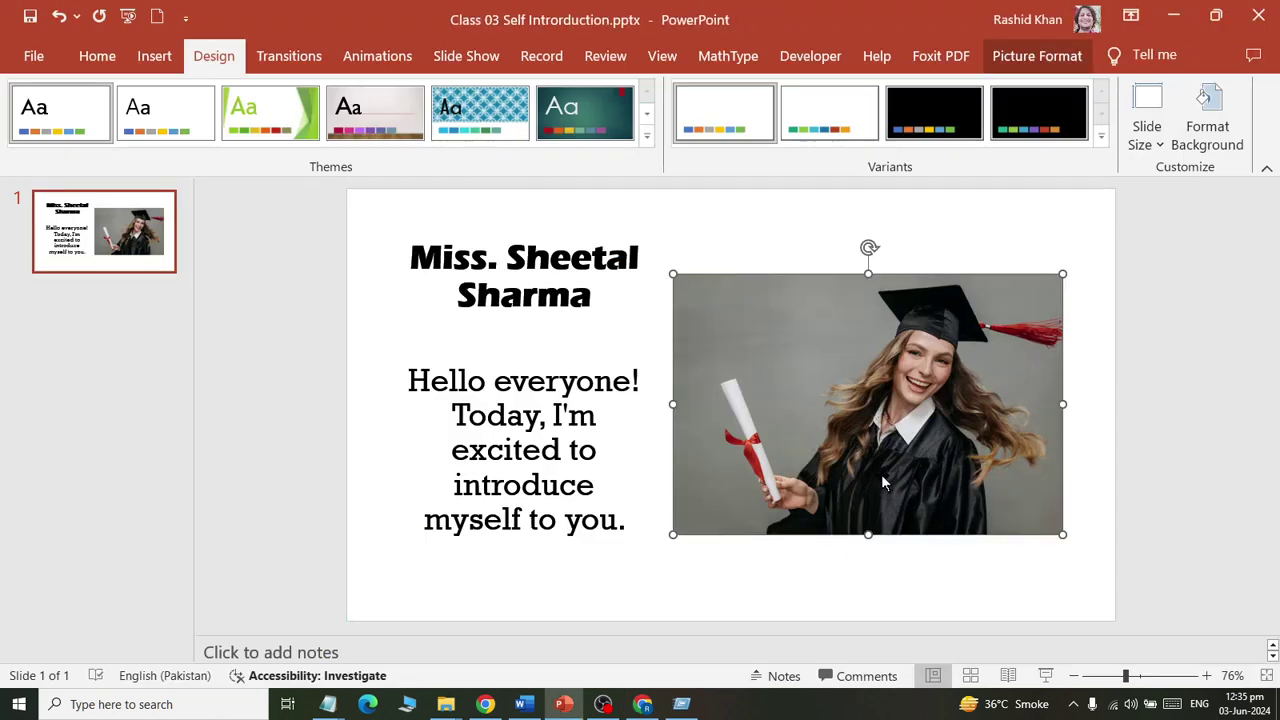
key(alt+Tab)
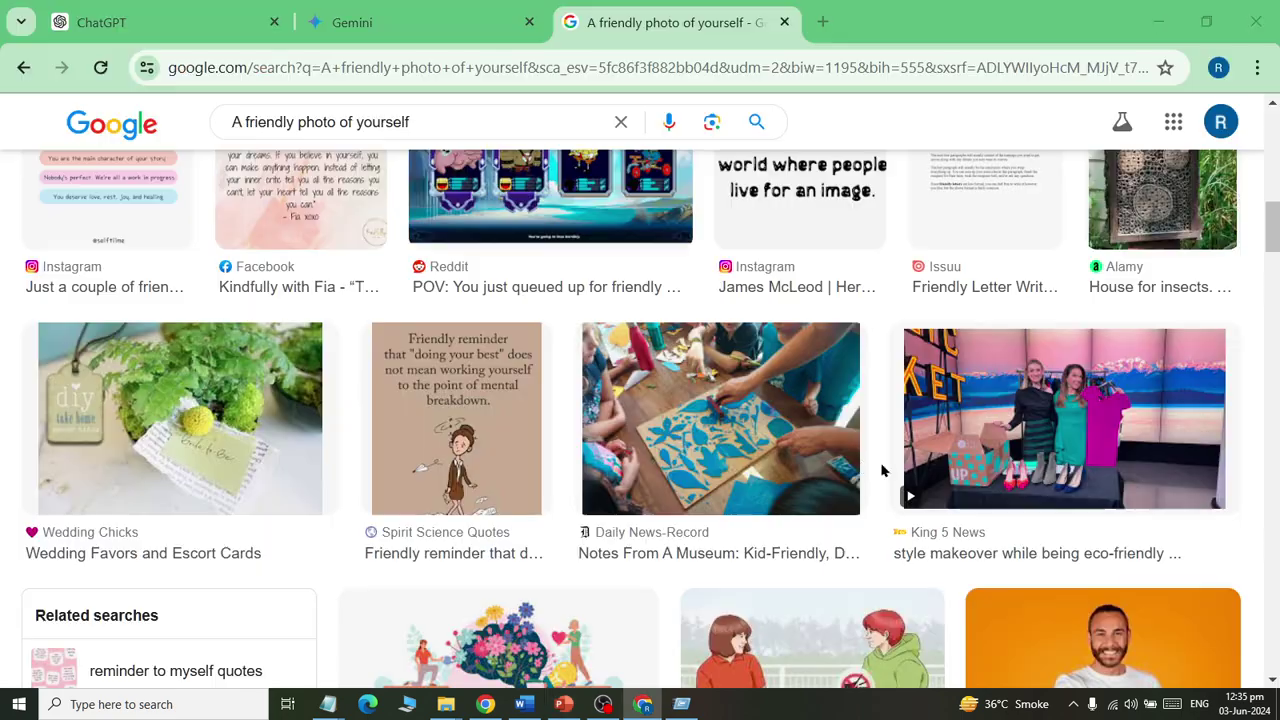
Keep browsing the friendly-photo results before heading back to PowerPoint
scroll(674, 440, down, 5)
scroll(674, 440, down, 1)
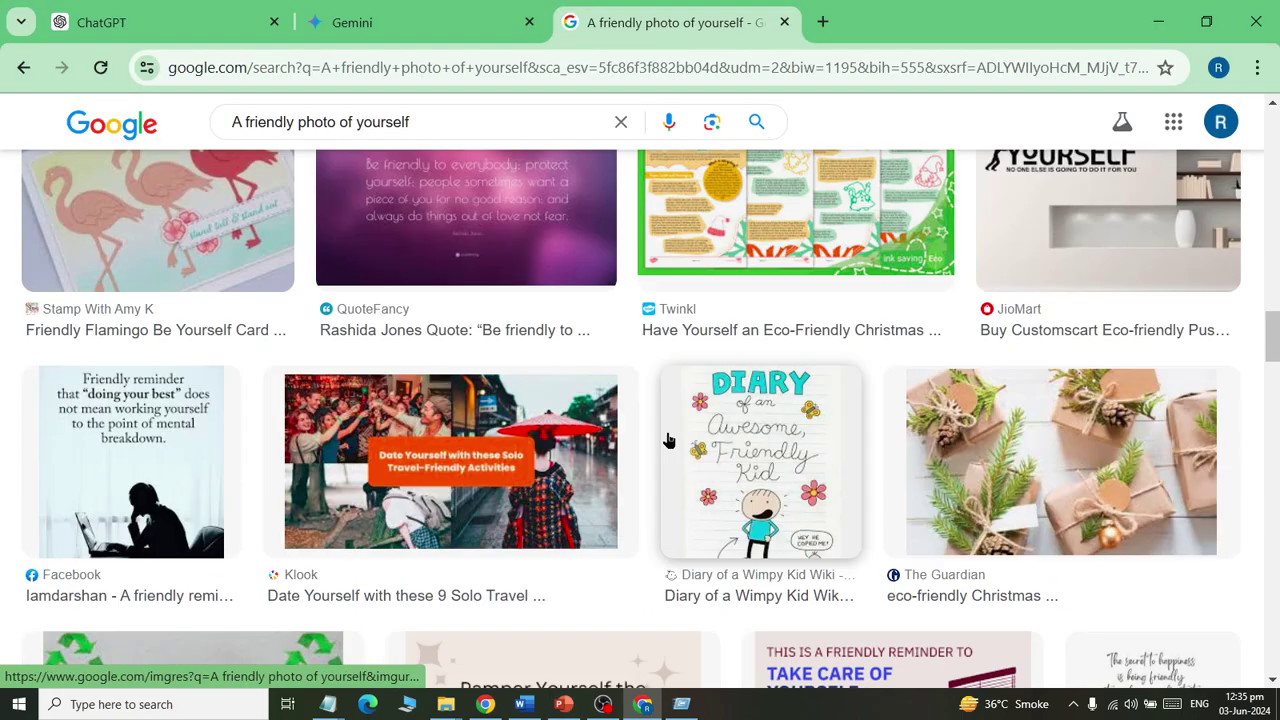
scroll(669, 440, up, 3)
scroll(663, 420, up, 3)
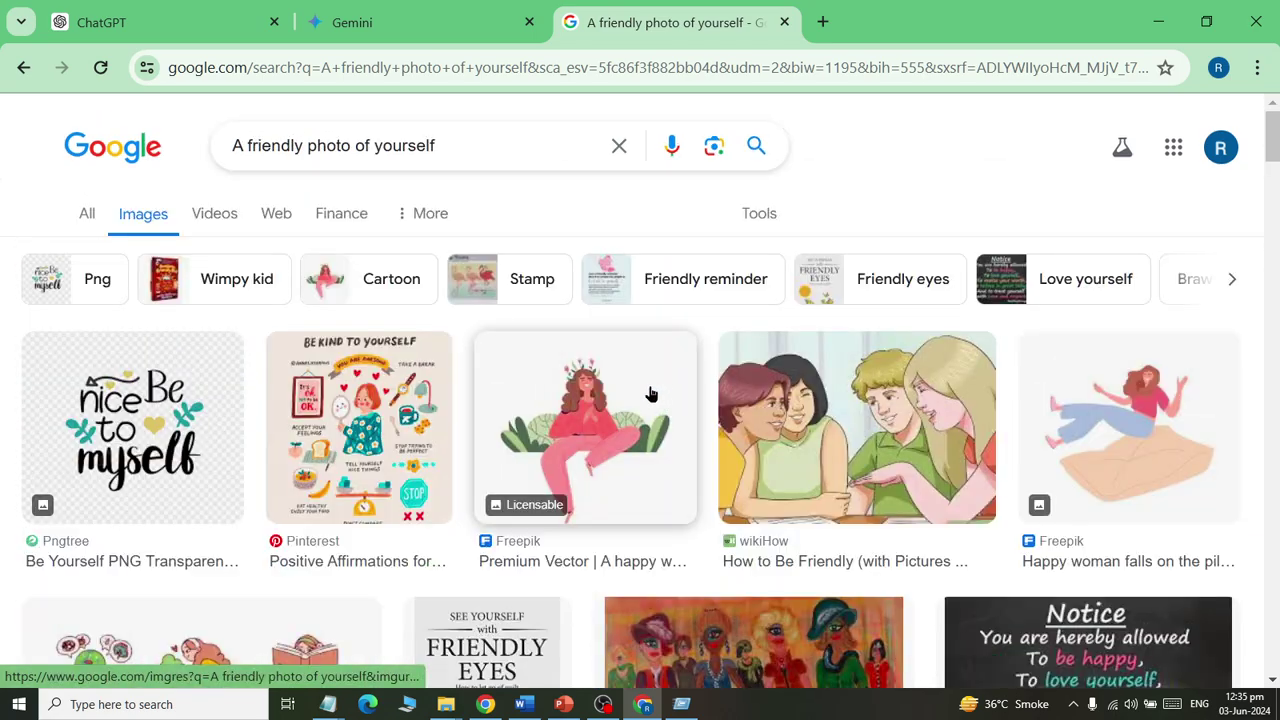
scroll(377, 363, down, 5)
scroll(377, 365, up, 4)
scroll(377, 366, up, 1)
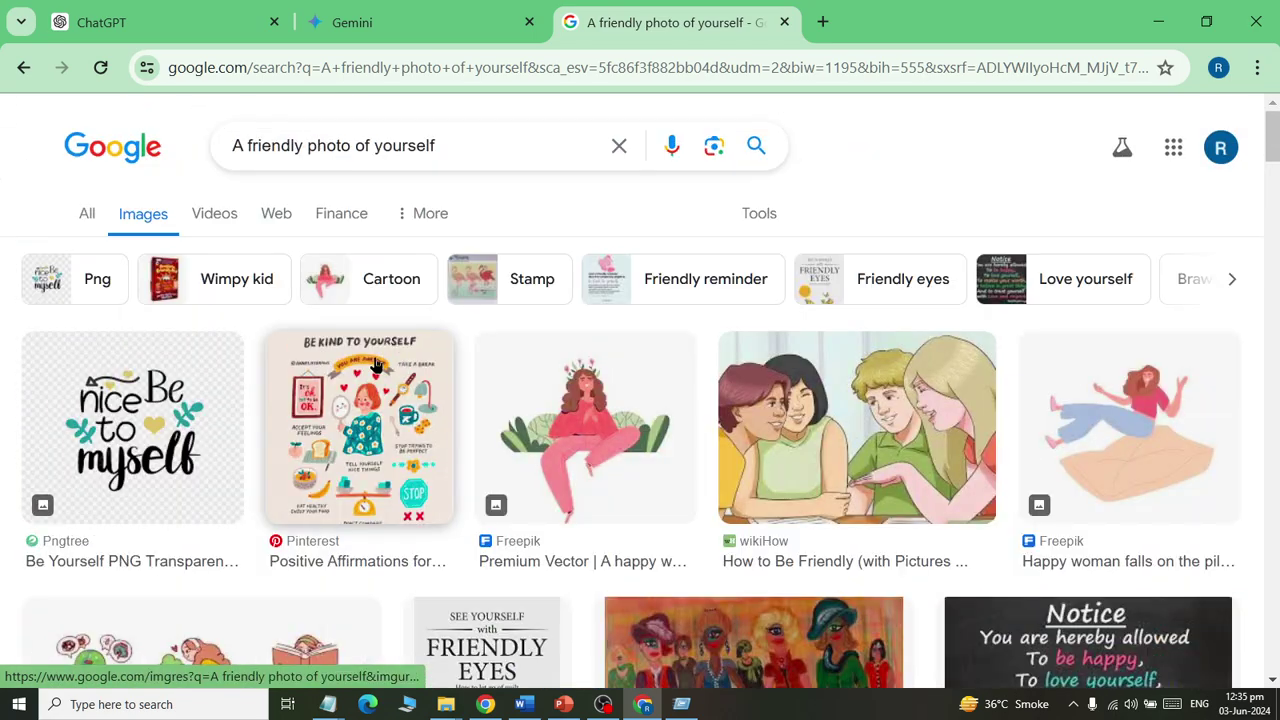
scroll(375, 372, down, 3)
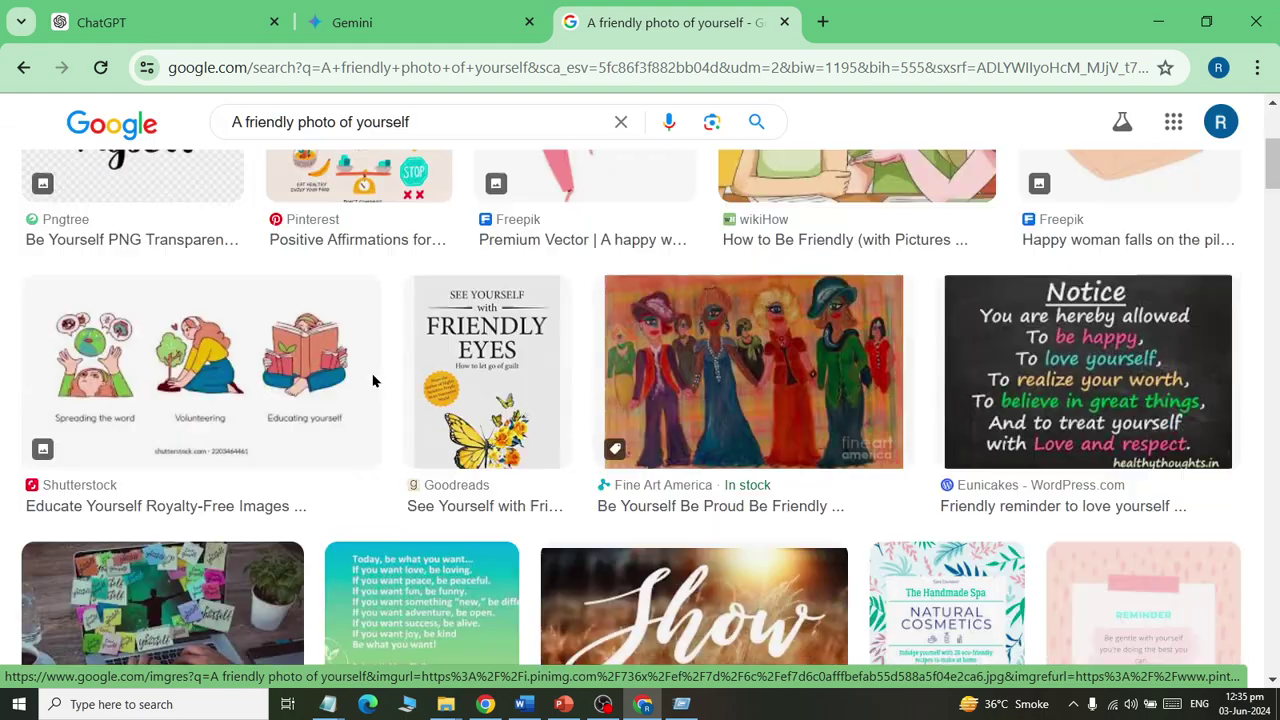
scroll(372, 379, down, 5)
scroll(372, 381, down, 5)
scroll(371, 380, up, 5)
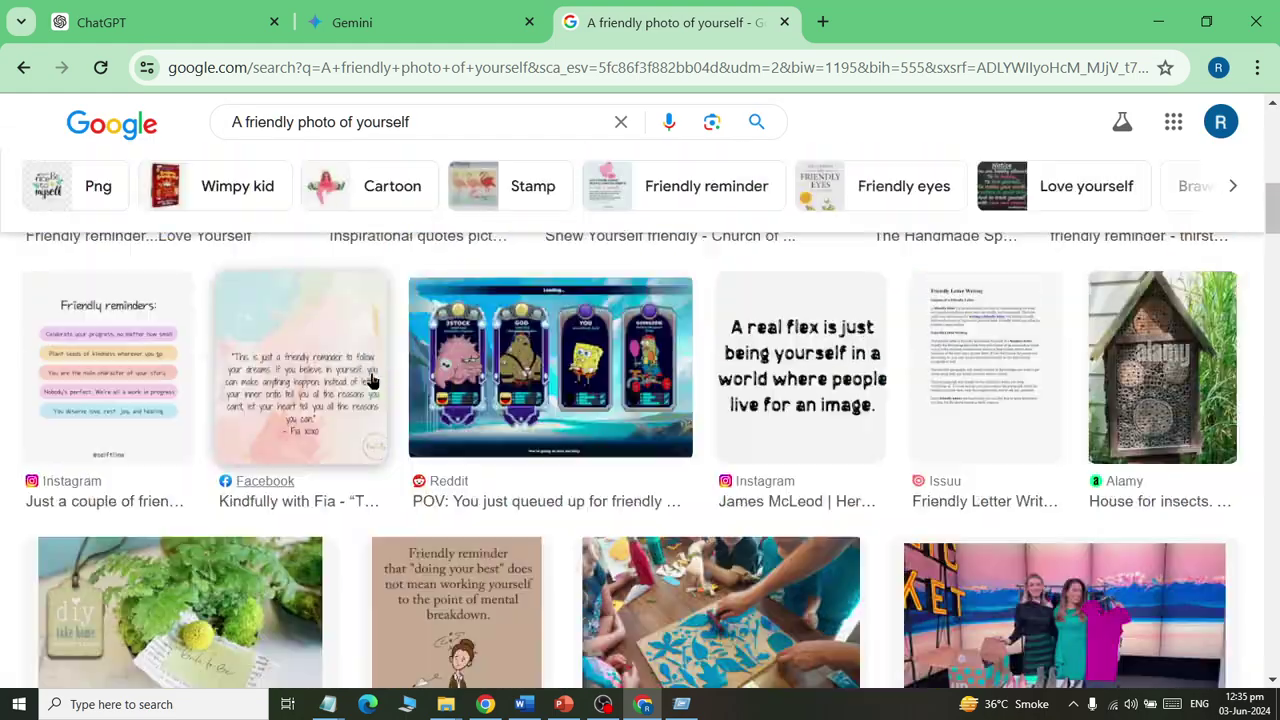
key(alt+Tab)
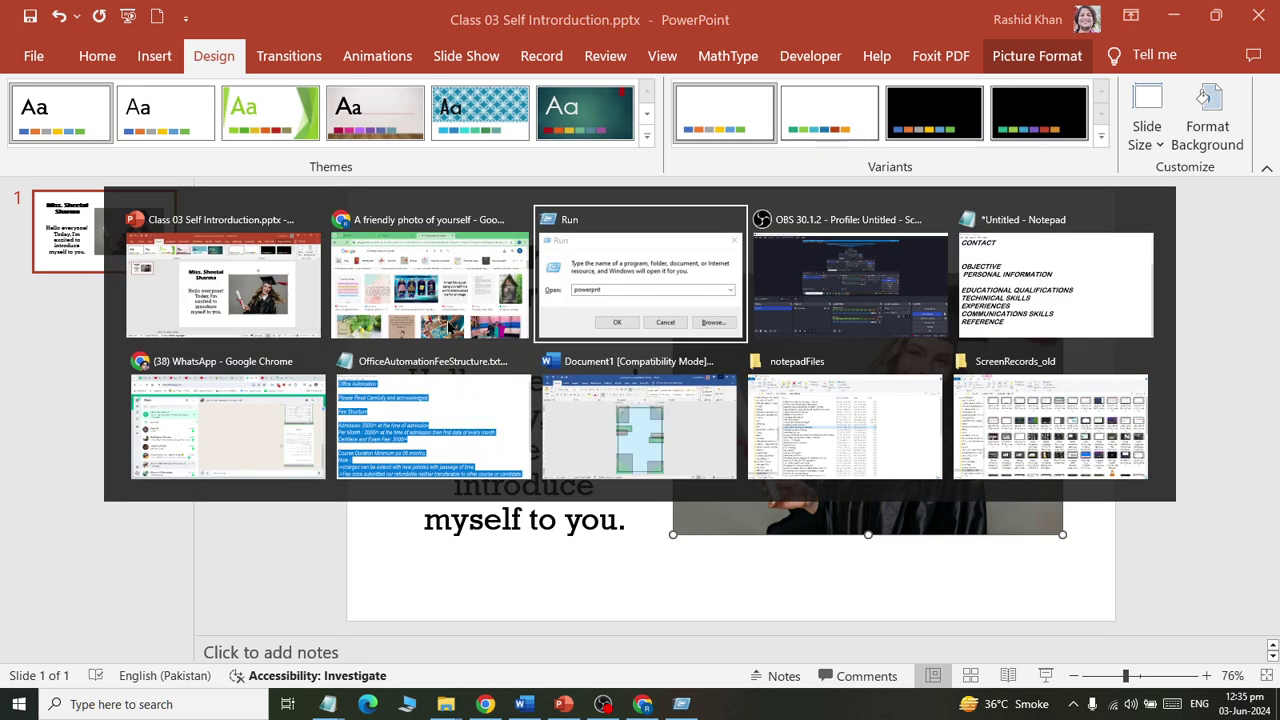
Add a new Title and Content slide after the title slide
key(alt+Tab)
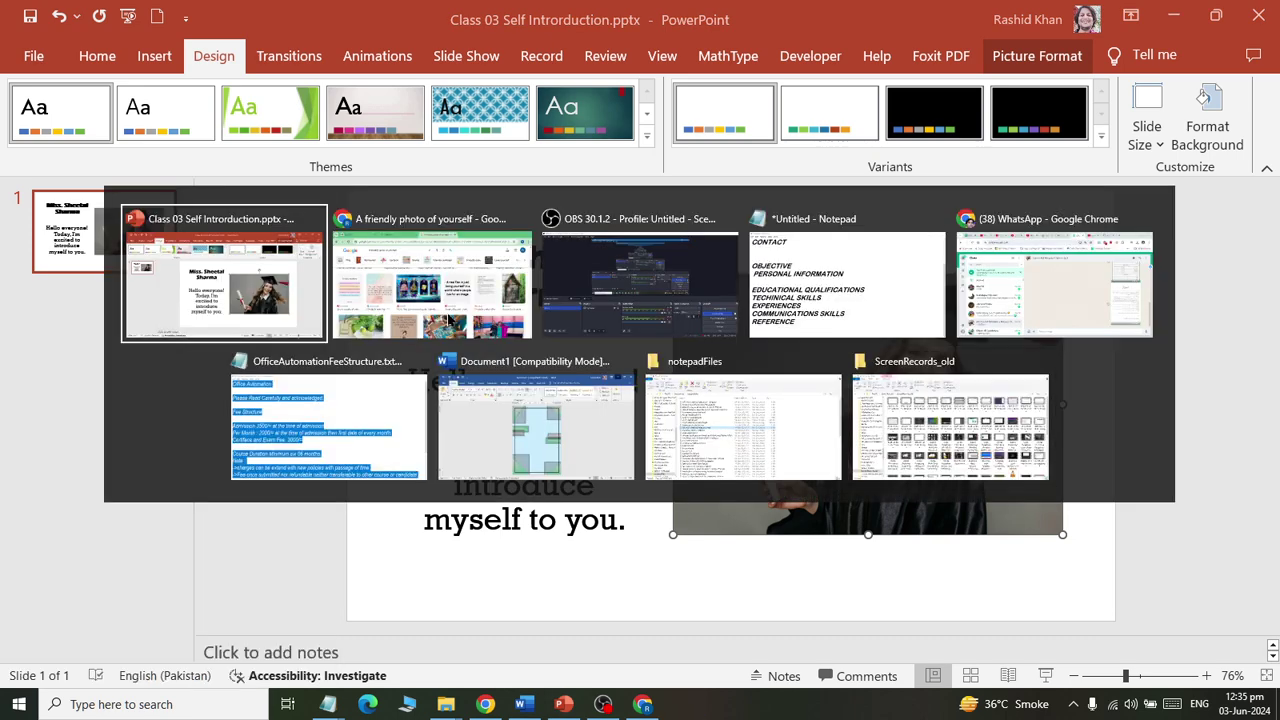
key(Tab)
click(99, 12)
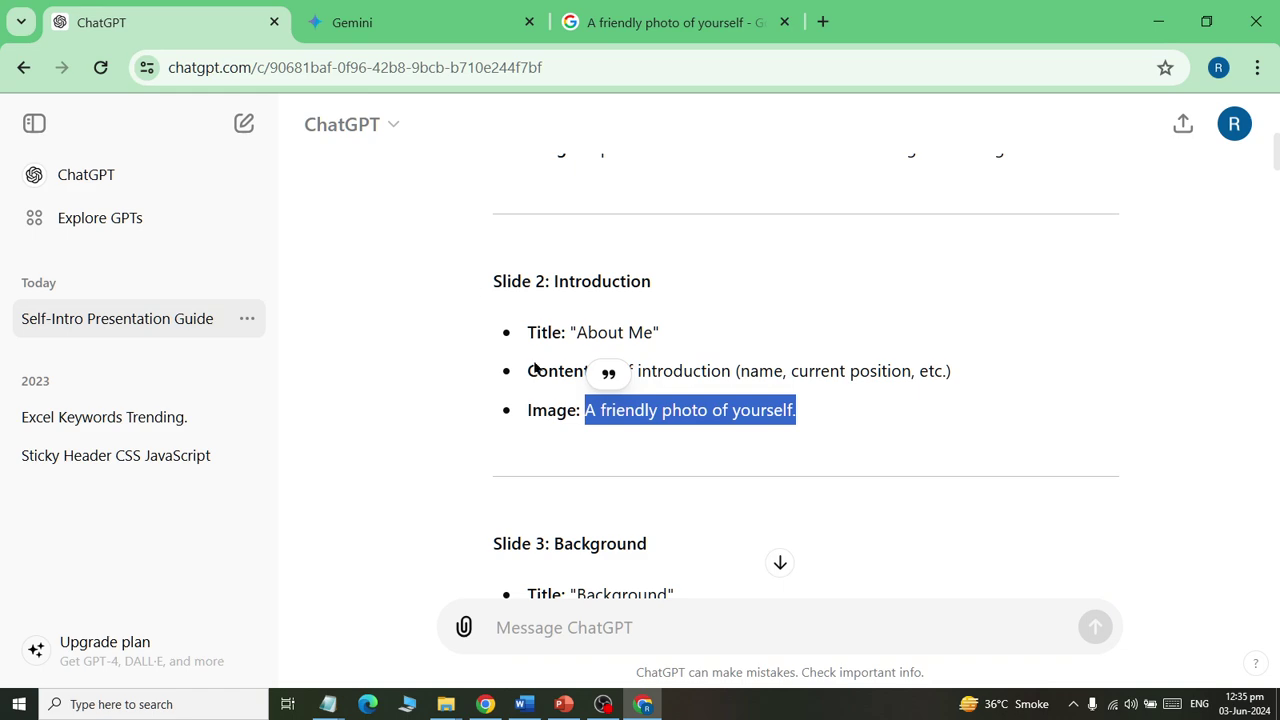
click(672, 403)
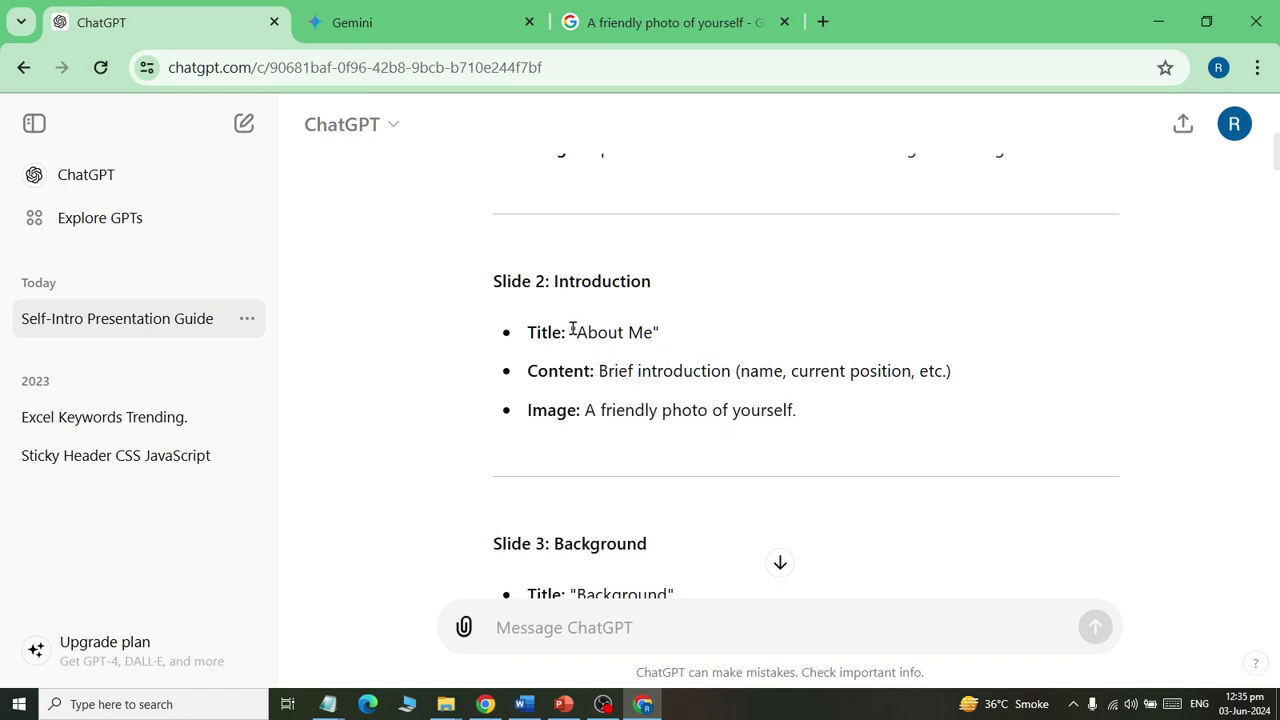
key(alt+Tab)
click(126, 238)
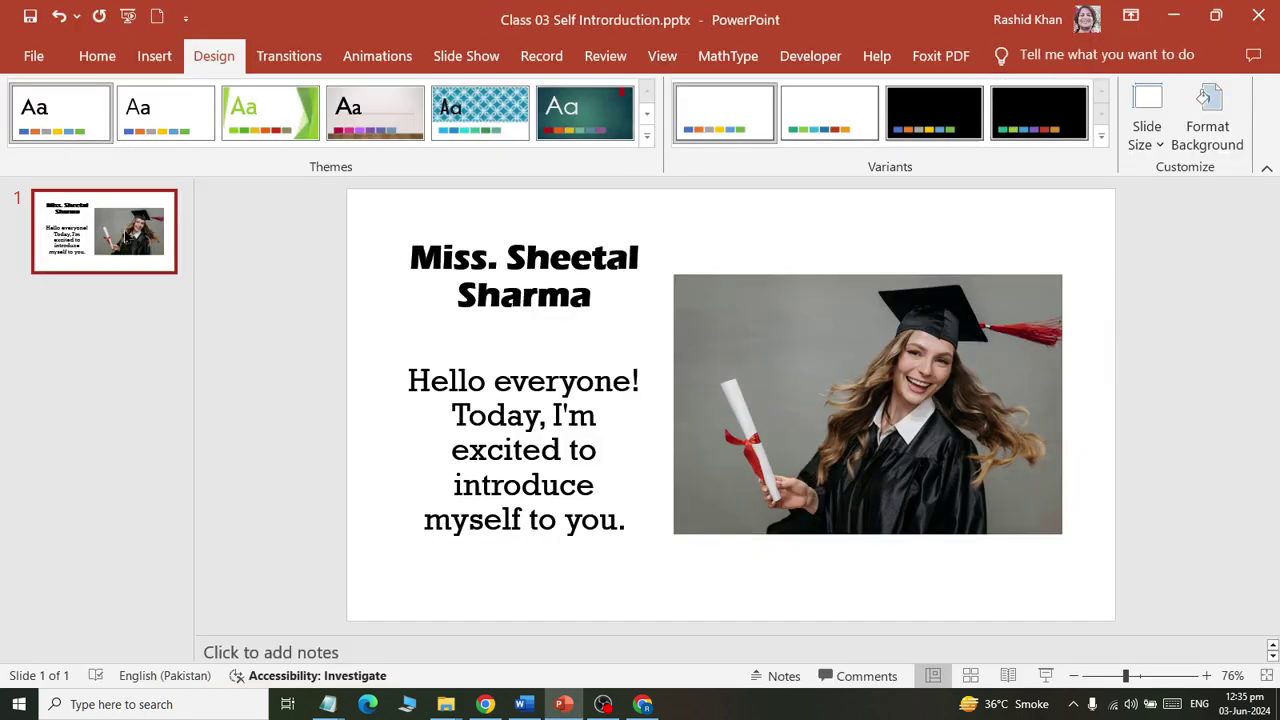
click(97, 52)
click(131, 144)
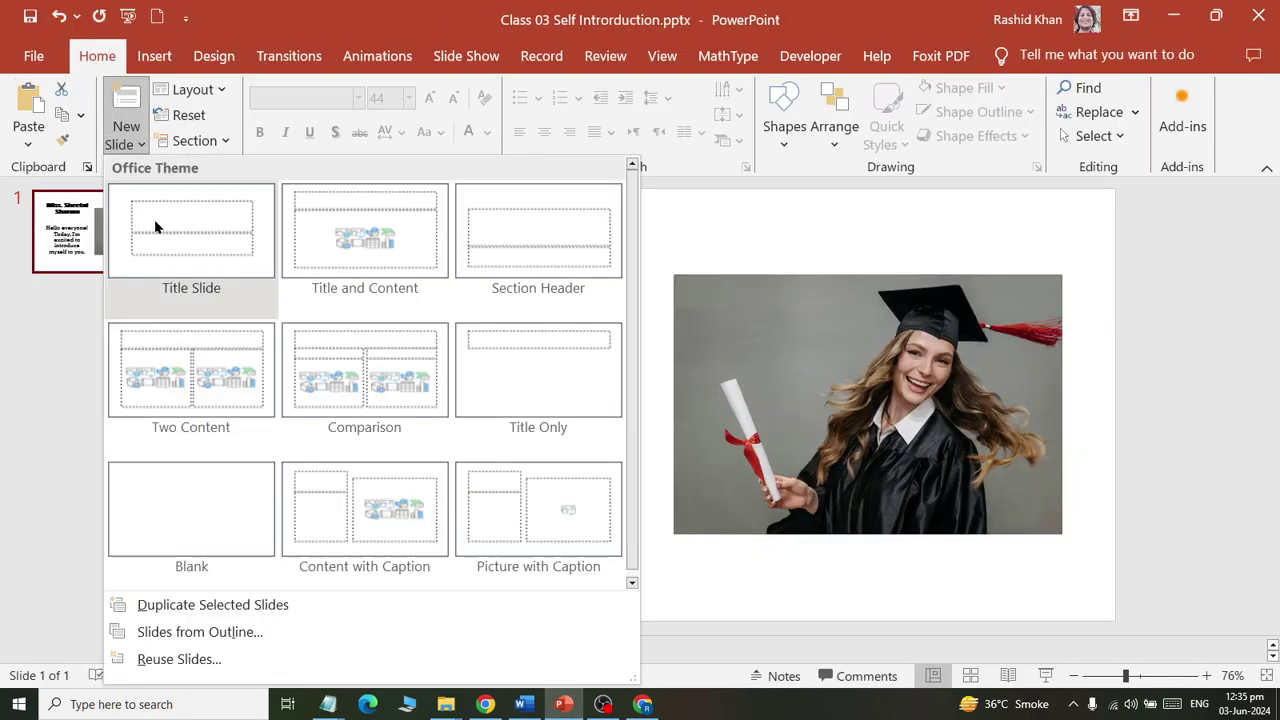
click(361, 245)
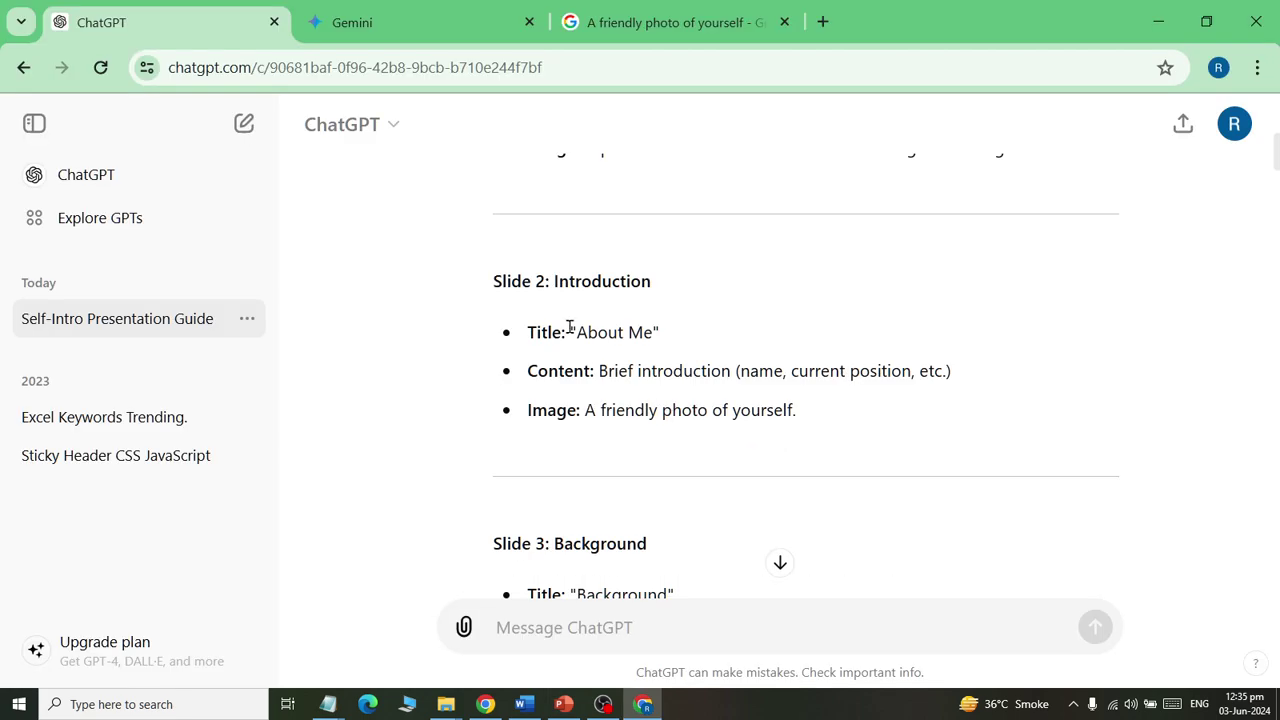
Copy 'About Me' from ChatGPT into slide 2's title and delete the stray leading quote
drag(583, 333, 657, 333)
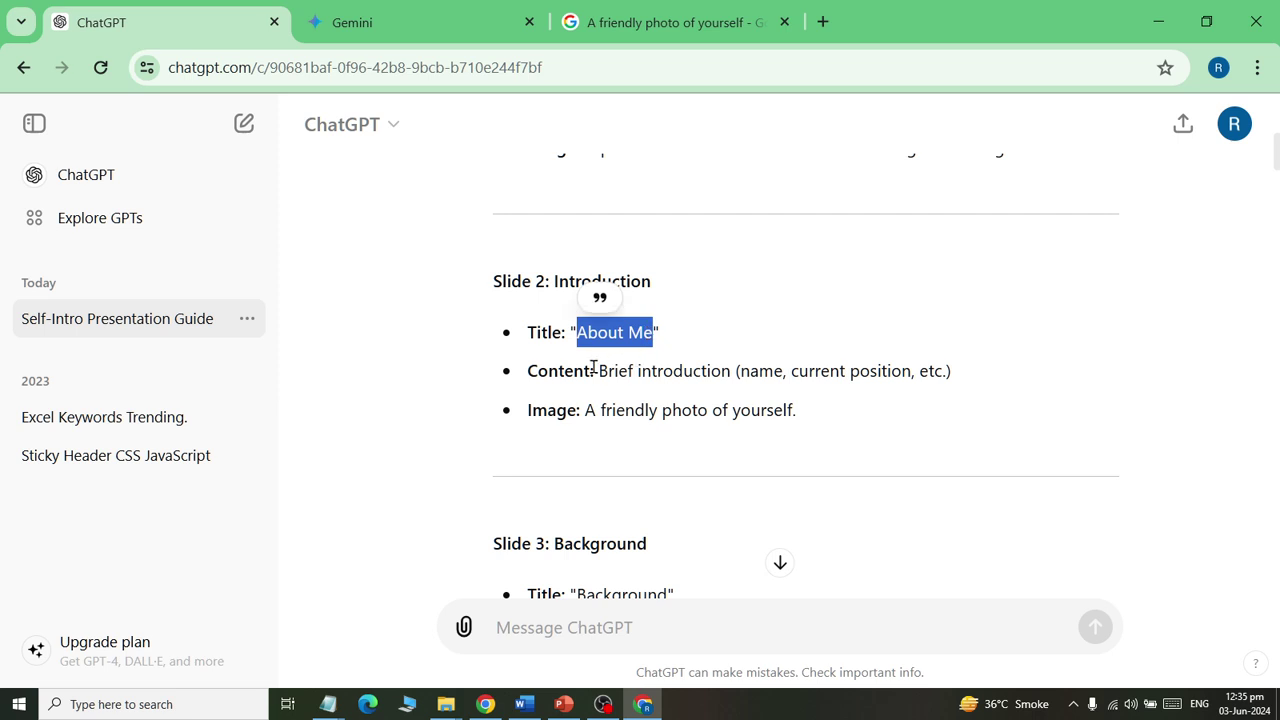
mouse_move(596, 369)
mouse_down()
mouse_move(826, 363)
mouse_move(797, 361)
mouse_up()
double_click(604, 332)
drag(654, 332, 572, 332)
key(alt+Tab)
click(466, 254)
text("About Me)
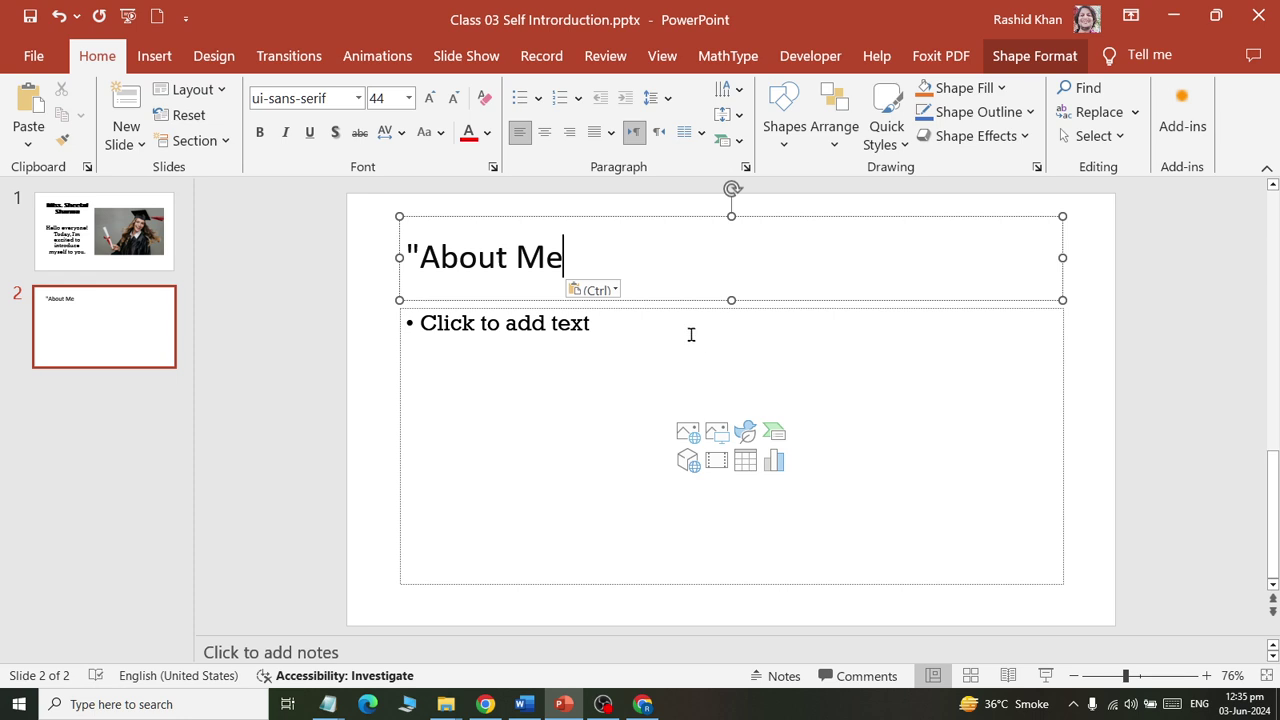
click(438, 257)
key(Left)
key(BackSpace)
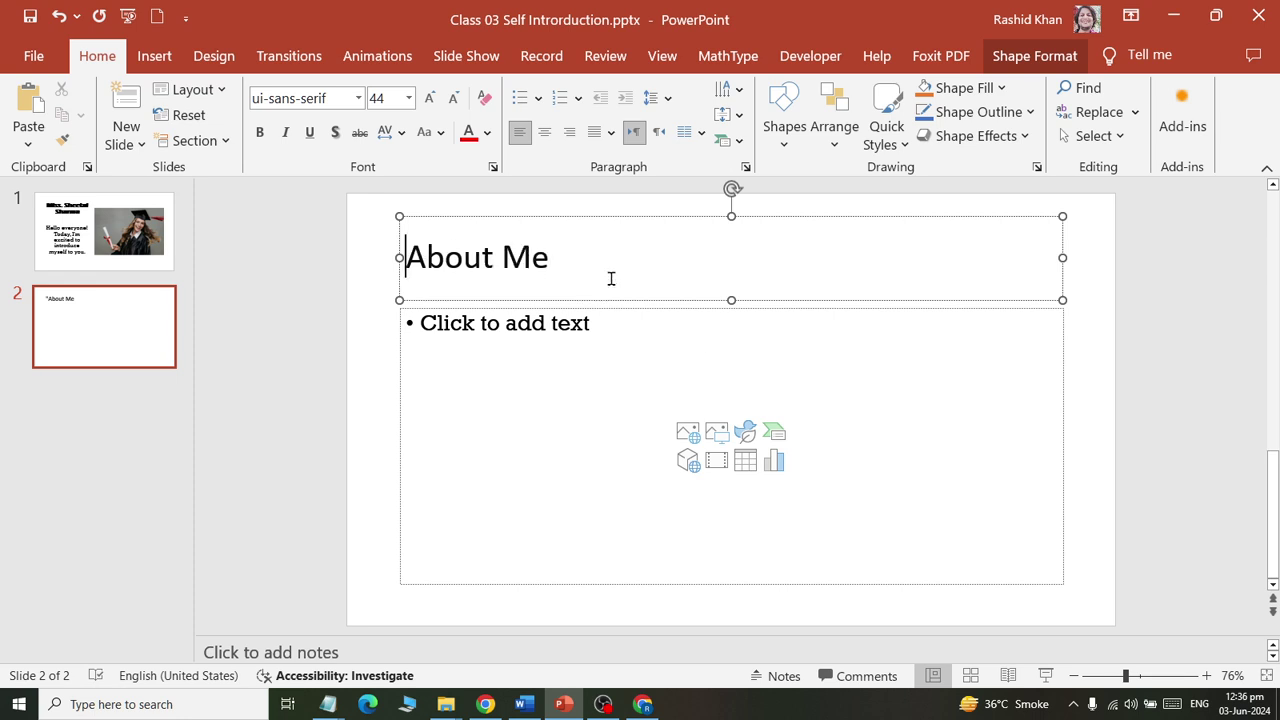
key(alt+Tab)
drag(598, 371, 615, 372)
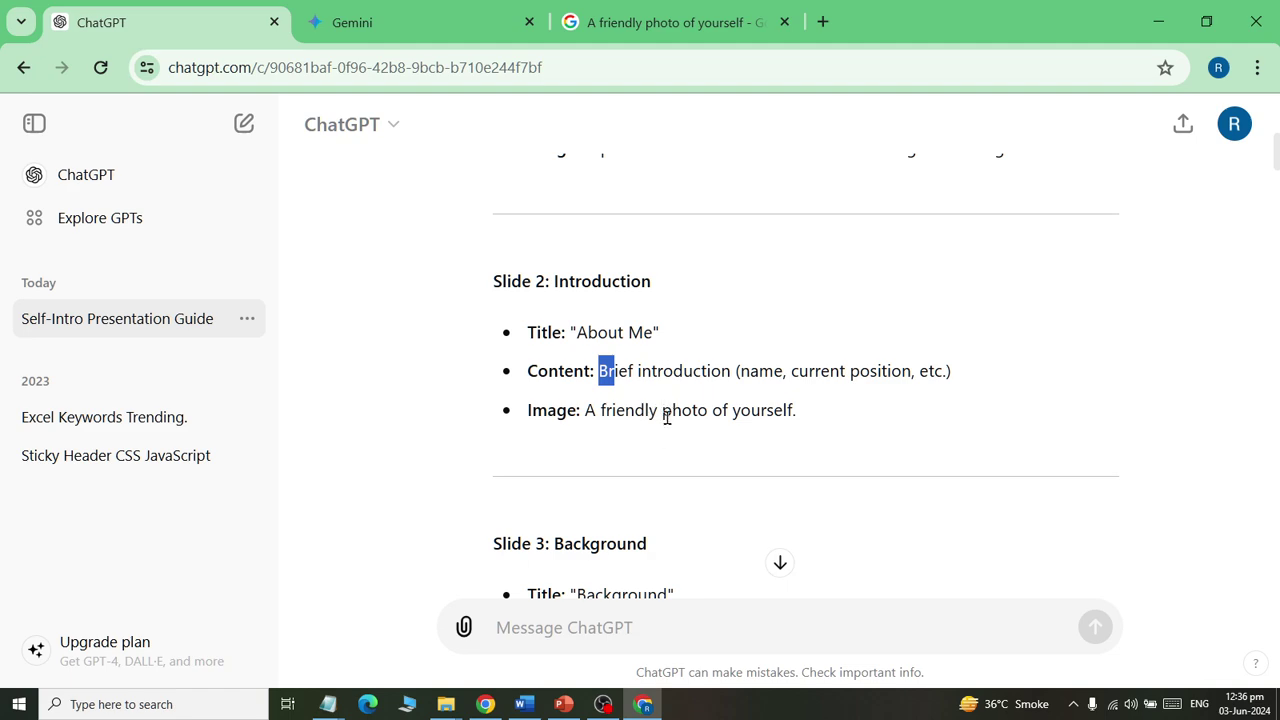
Select part of ChatGPT's Slide 2 content line about name and current position
drag(737, 371, 987, 381)
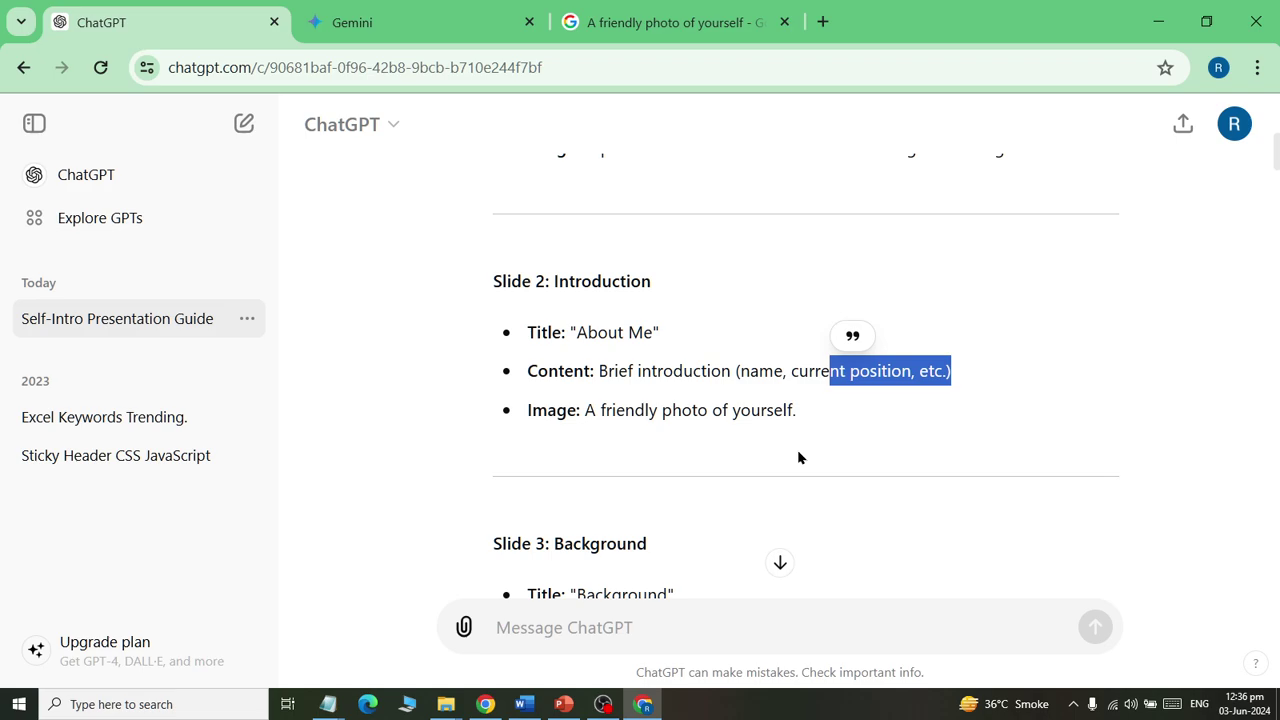
Ask Gemini to 'create a precise about me introduction'
click(723, 8)
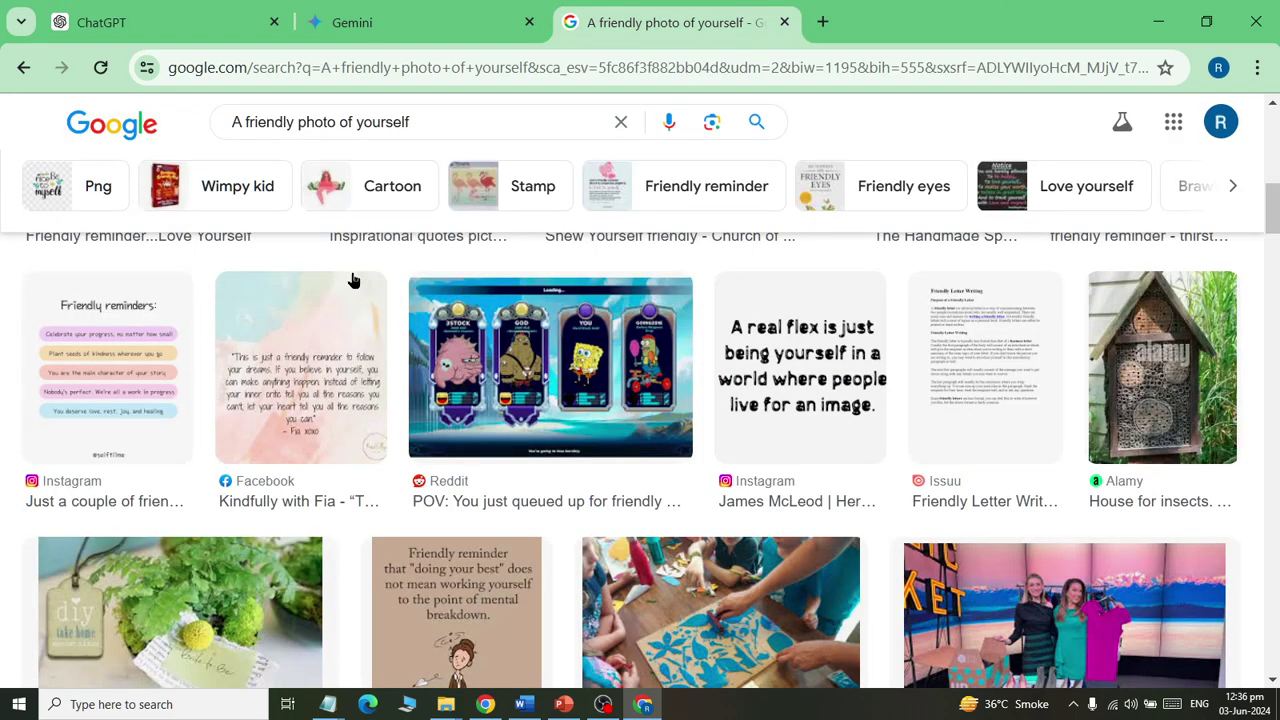
scroll(328, 258, down, 3)
click(420, 22)
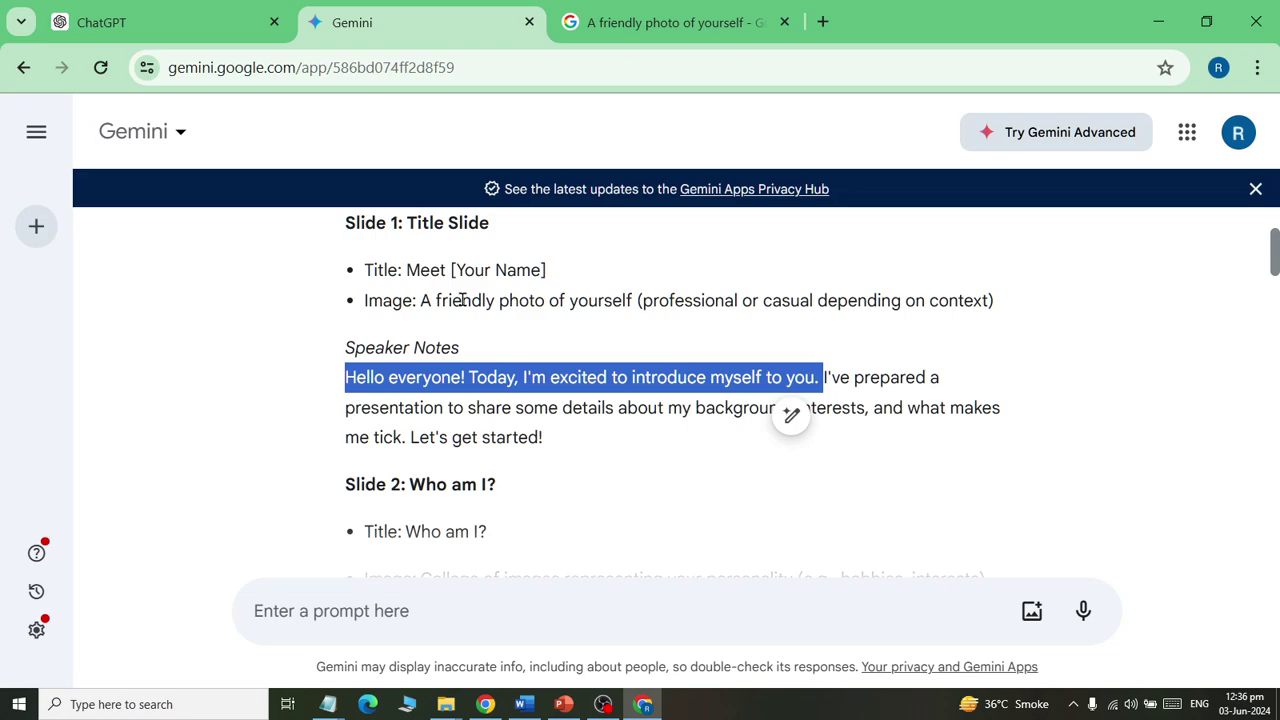
scroll(528, 500, down, 7)
scroll(530, 500, down, 5)
scroll(534, 480, down, 5)
scroll(540, 470, down, 5)
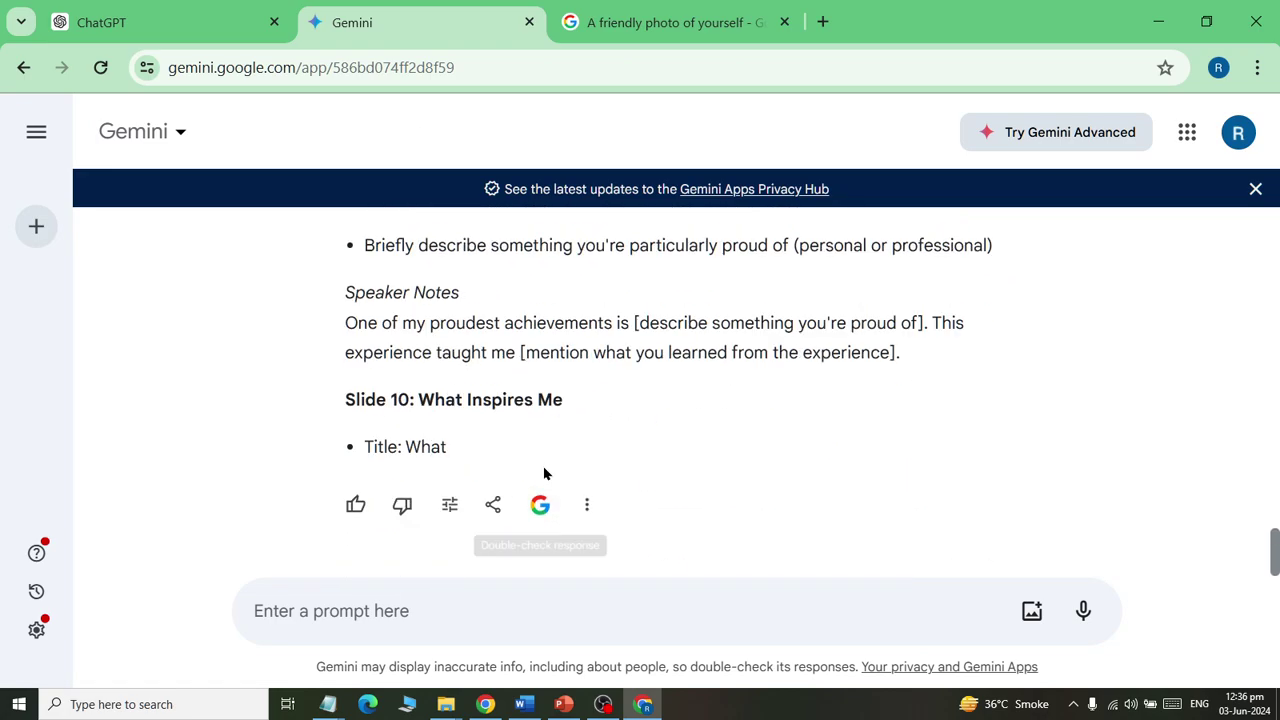
click(466, 606)
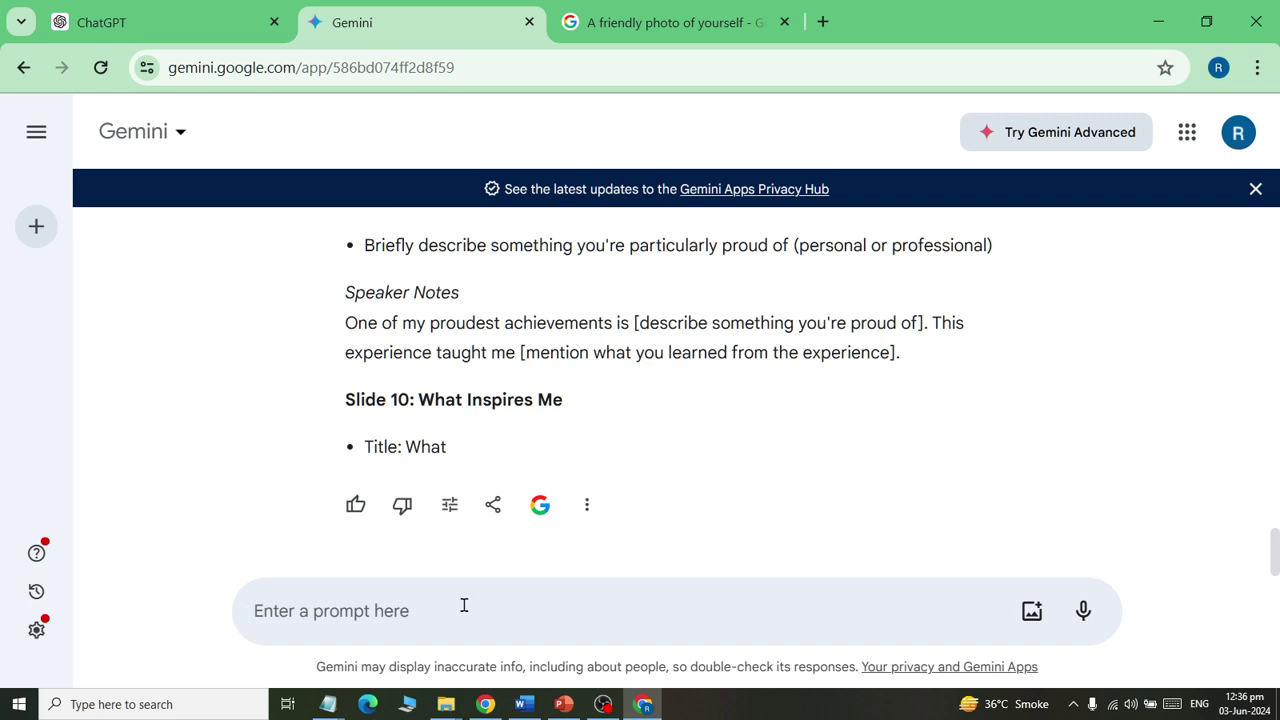
text(create an)
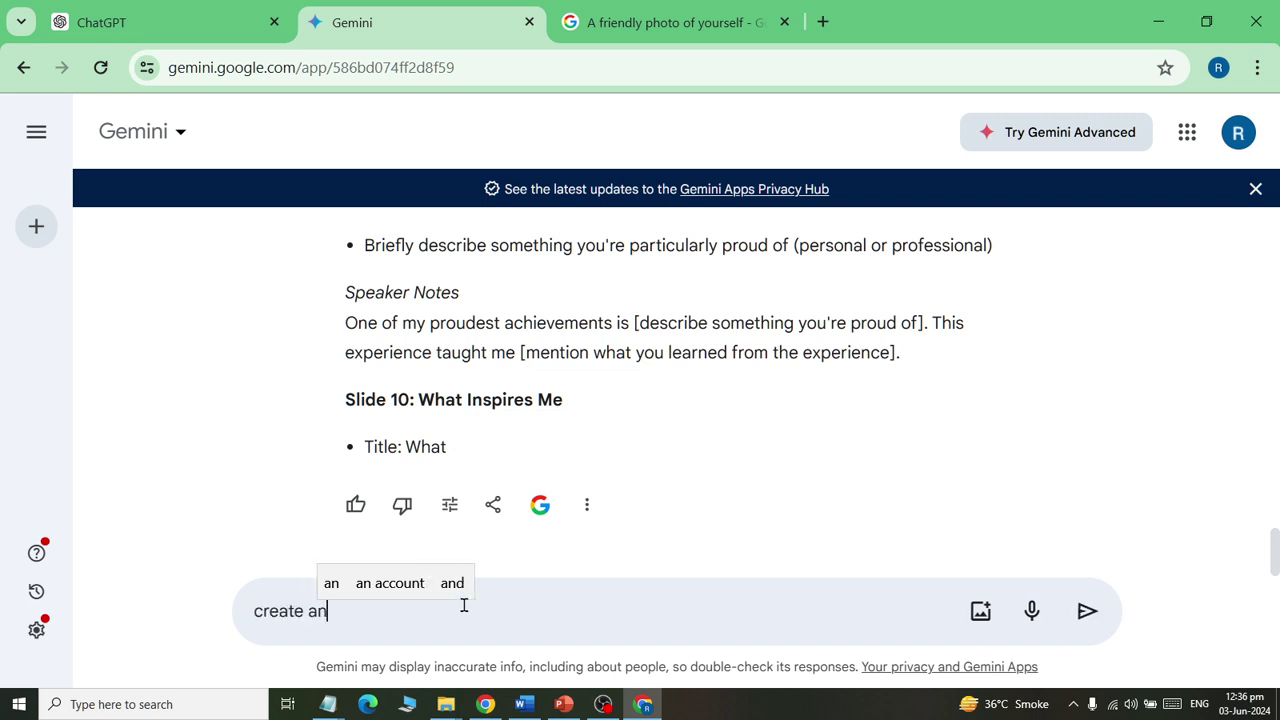
key(BackSpace)
text(bre)
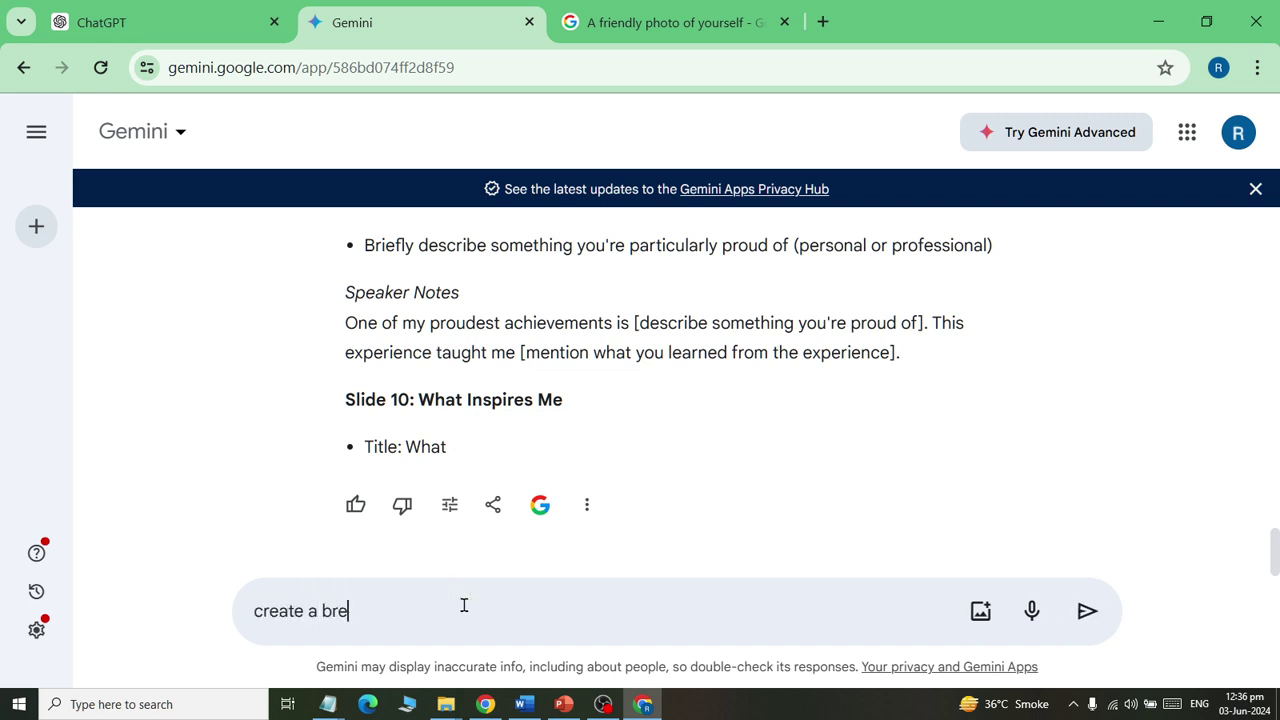
key(BackSpace)
key(BackSpace)
text(prec)
text(ise )
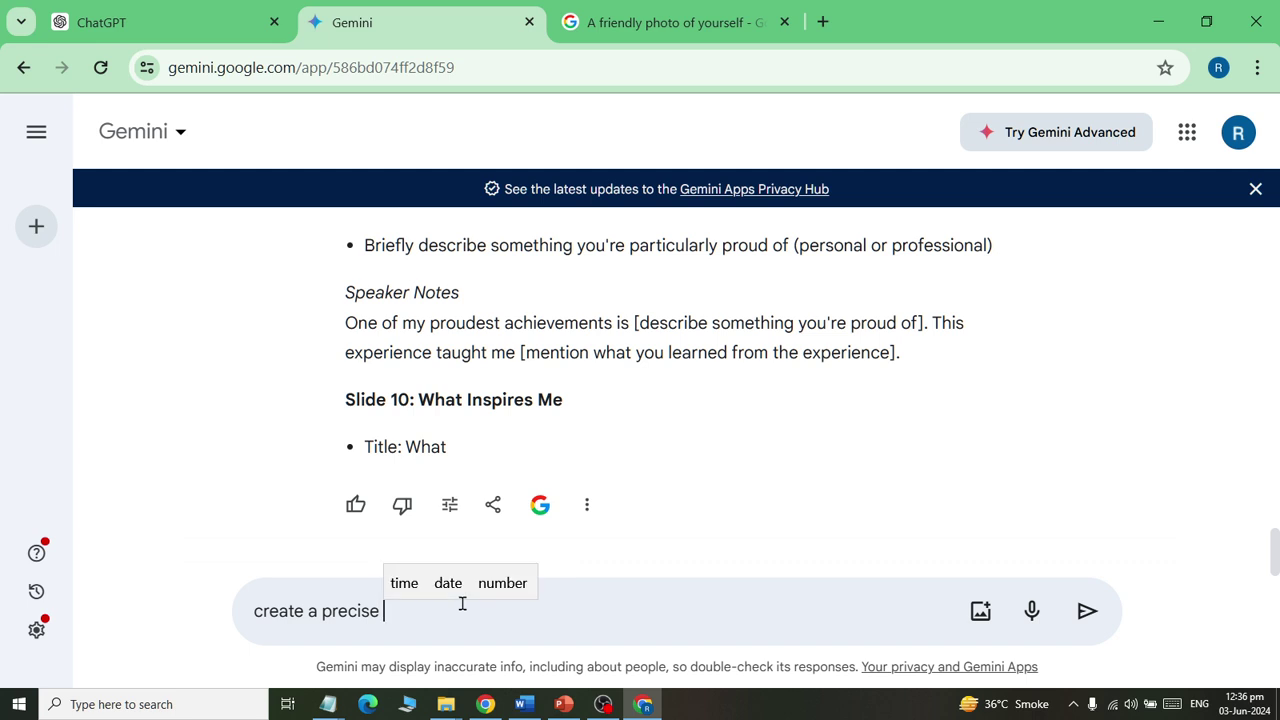
text(about)
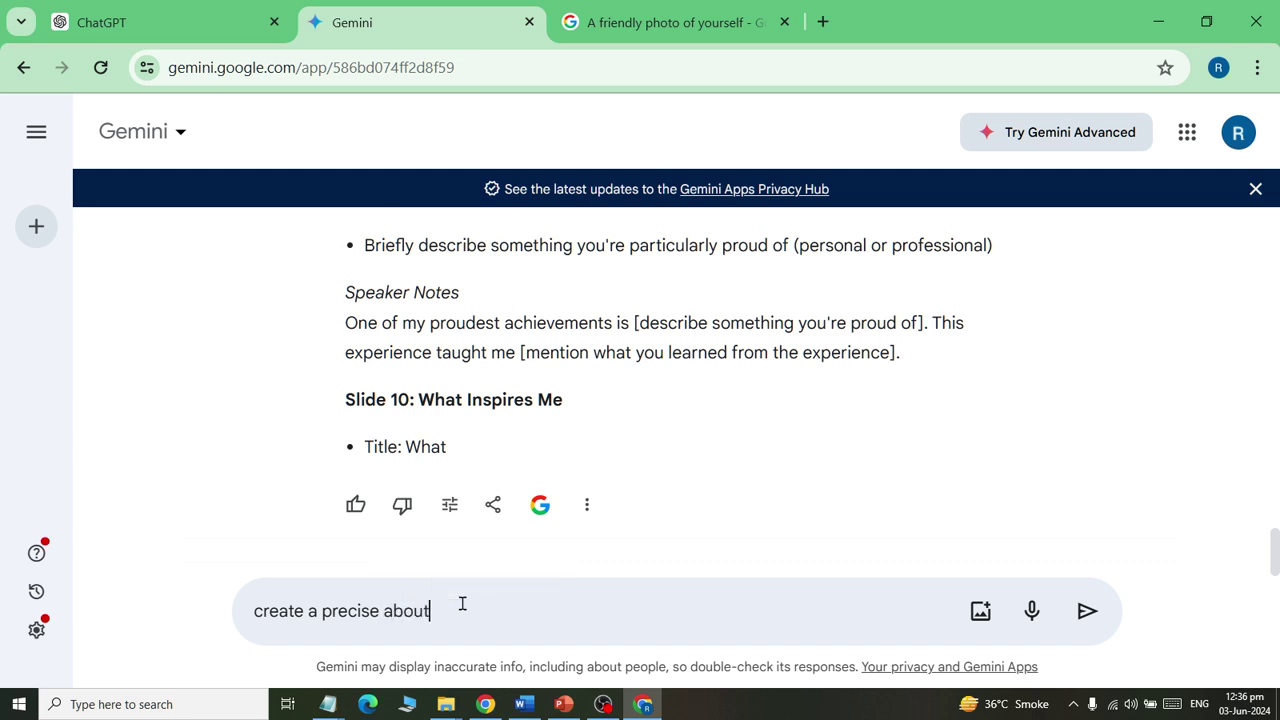
text( me introdu)
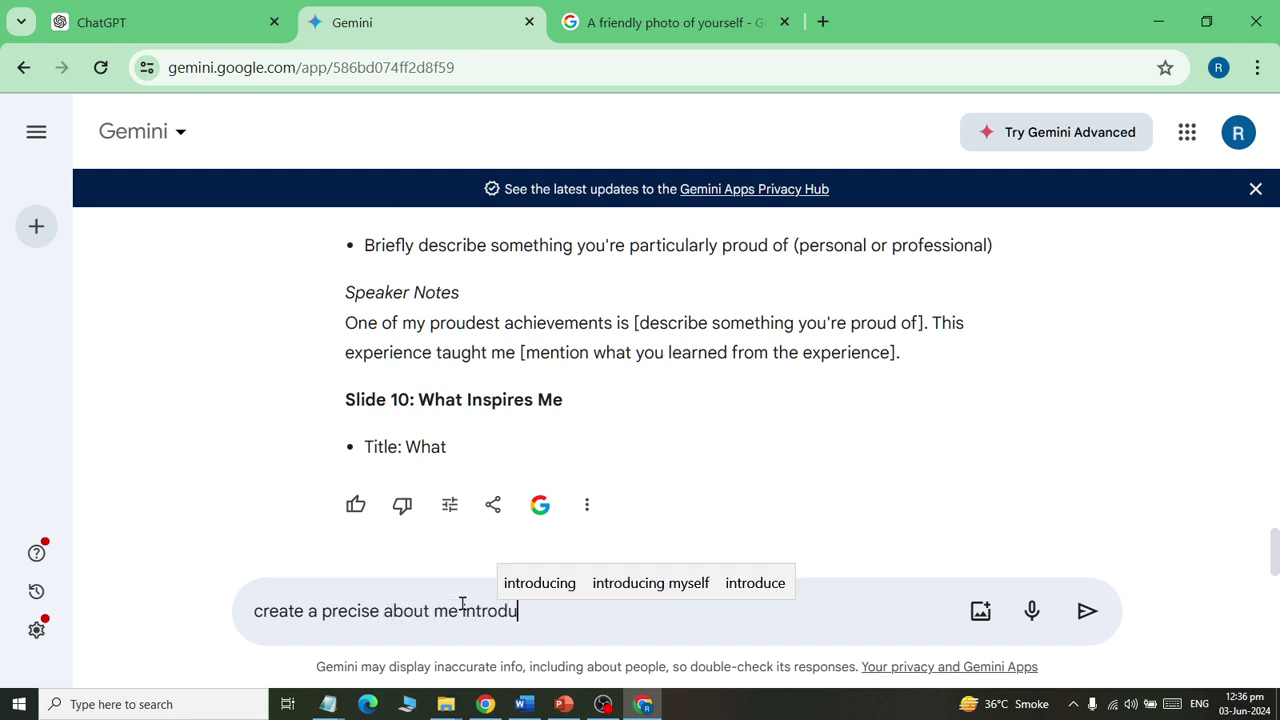
text(ction)
key(Return)
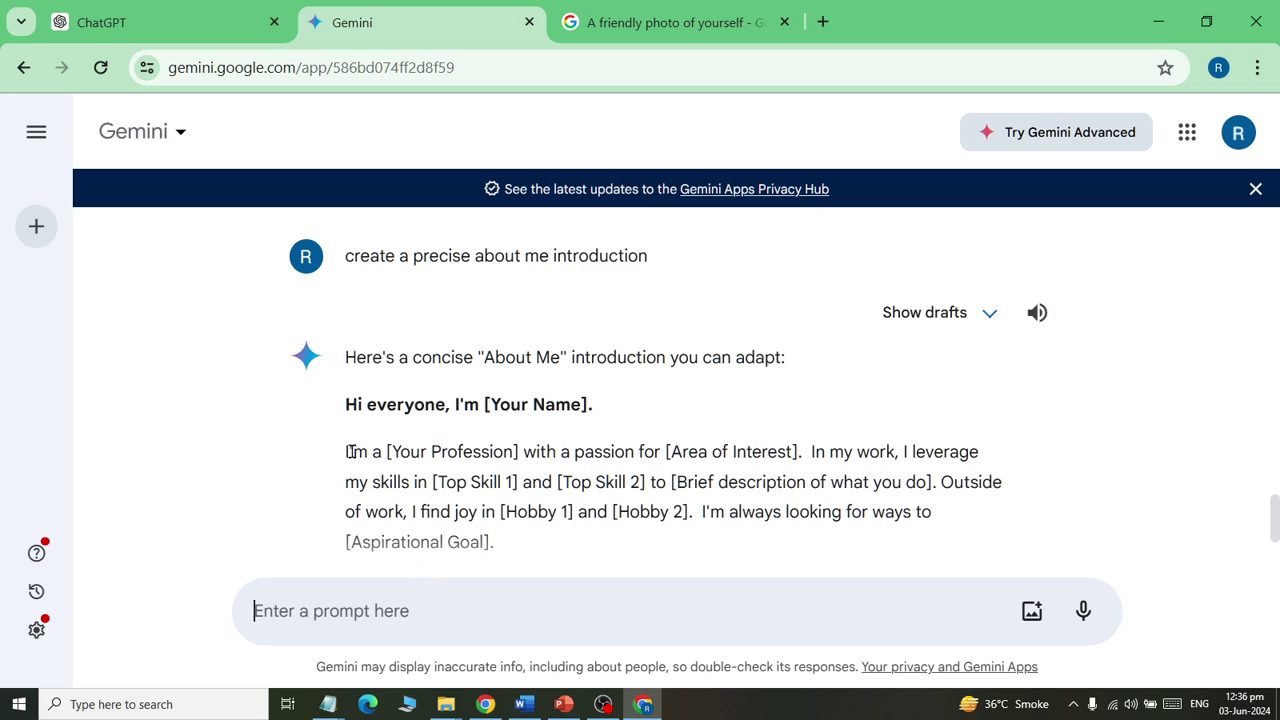
Read through Gemini's About Me template down to 'Looking forward to connecting!'
key(ctrl+plus)
key(ctrl+plus)
key(ctrl+plus)
key(ctrl+minus)
key(ctrl+minus)
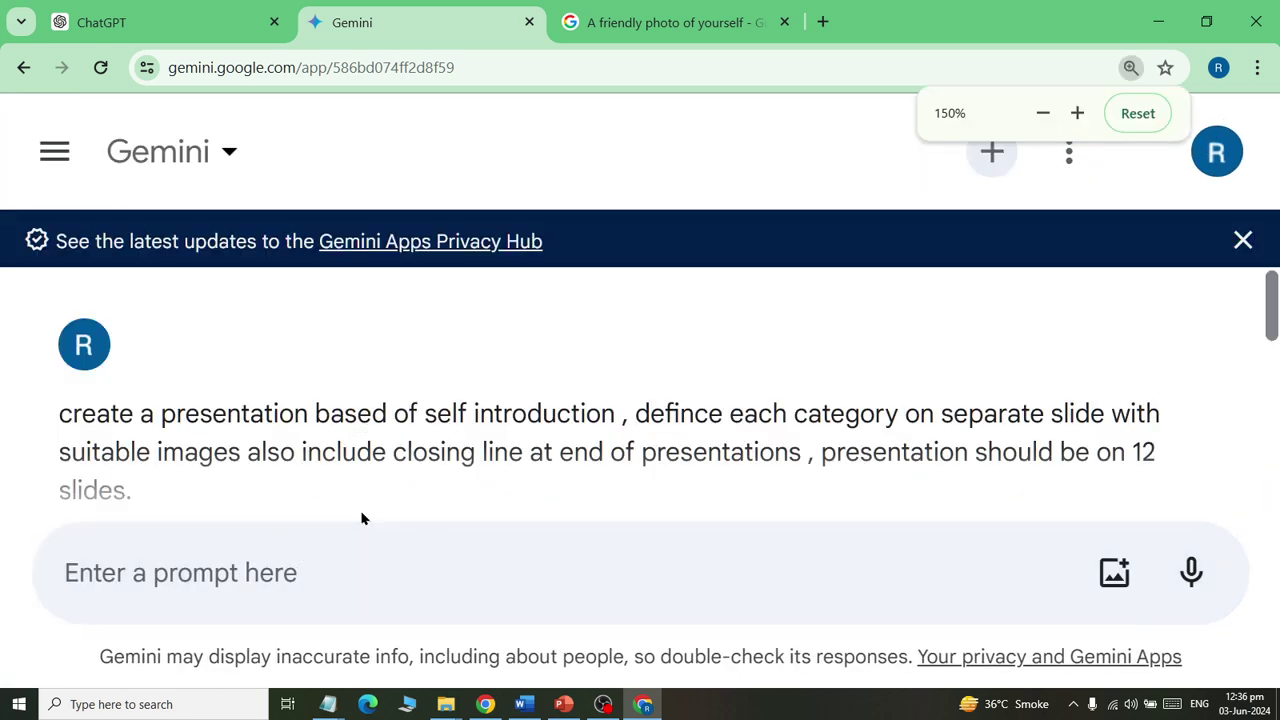
scroll(360, 512, down, 3)
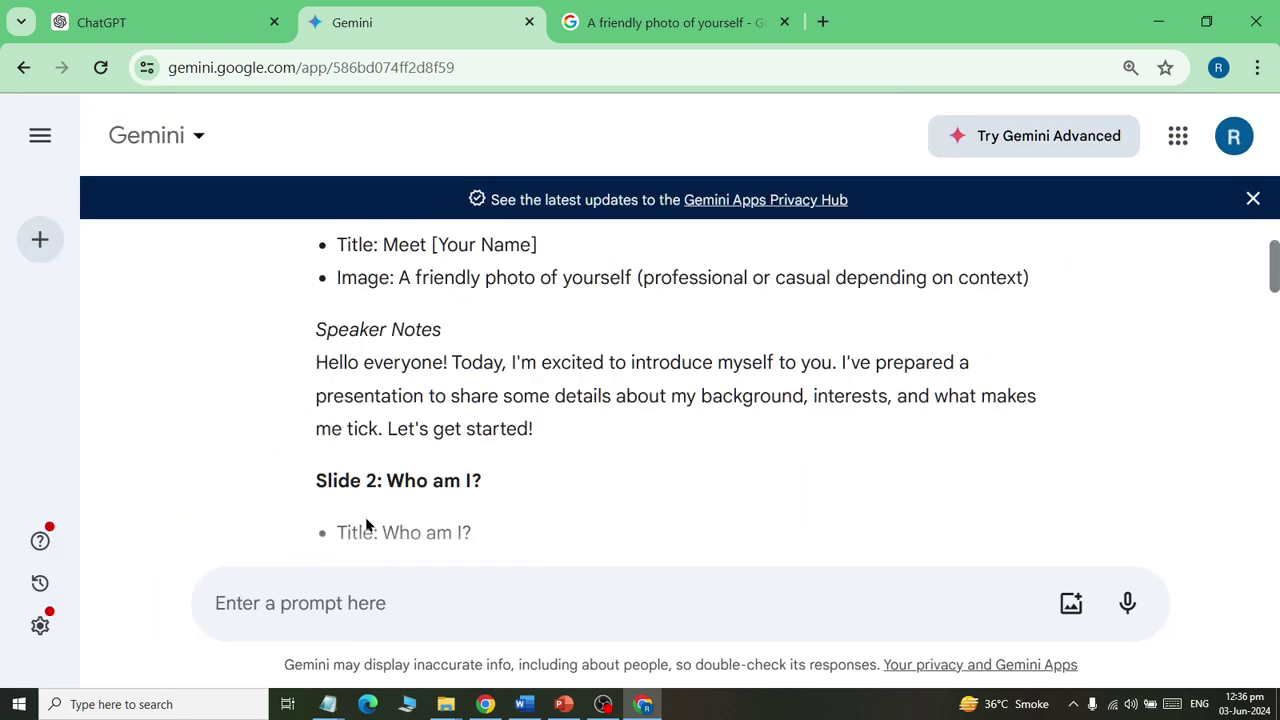
scroll(366, 524, down, 1)
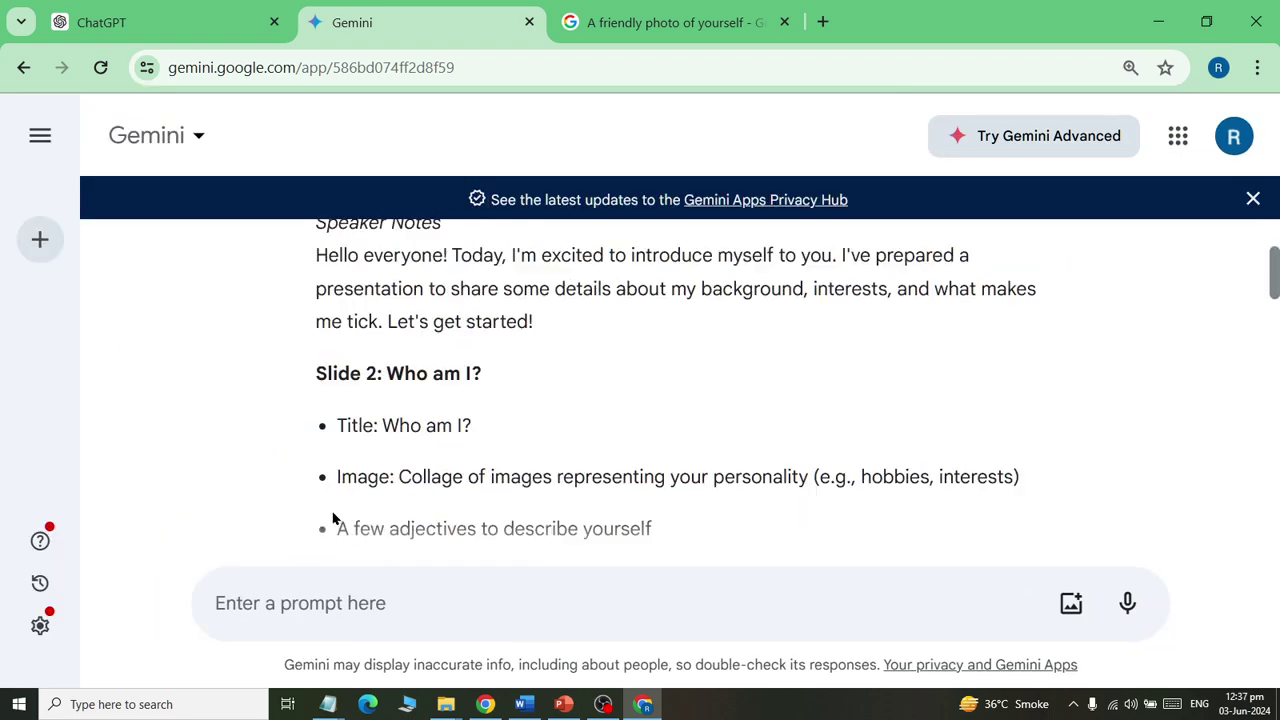
scroll(351, 509, down, 5)
scroll(363, 514, down, 5)
scroll(366, 510, down, 5)
scroll(370, 500, down, 1)
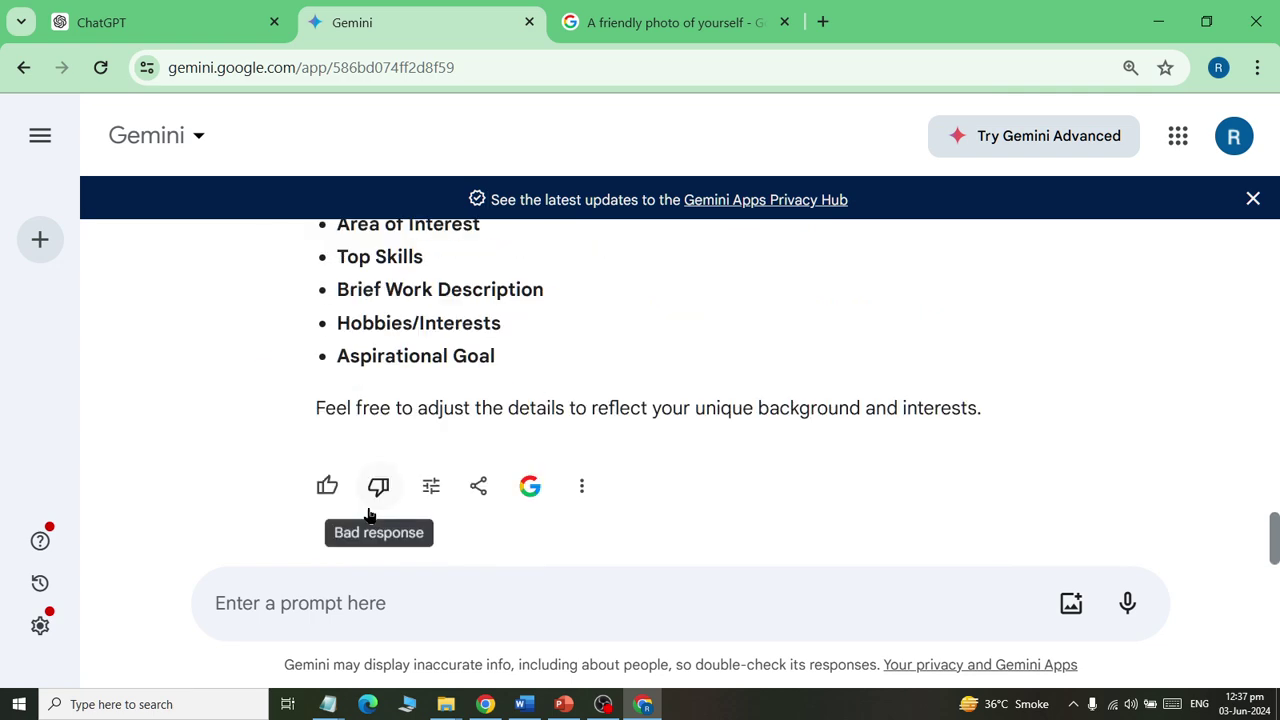
scroll(408, 466, up, 1)
scroll(411, 463, up, 2)
scroll(413, 468, up, 2)
scroll(413, 468, down, 1)
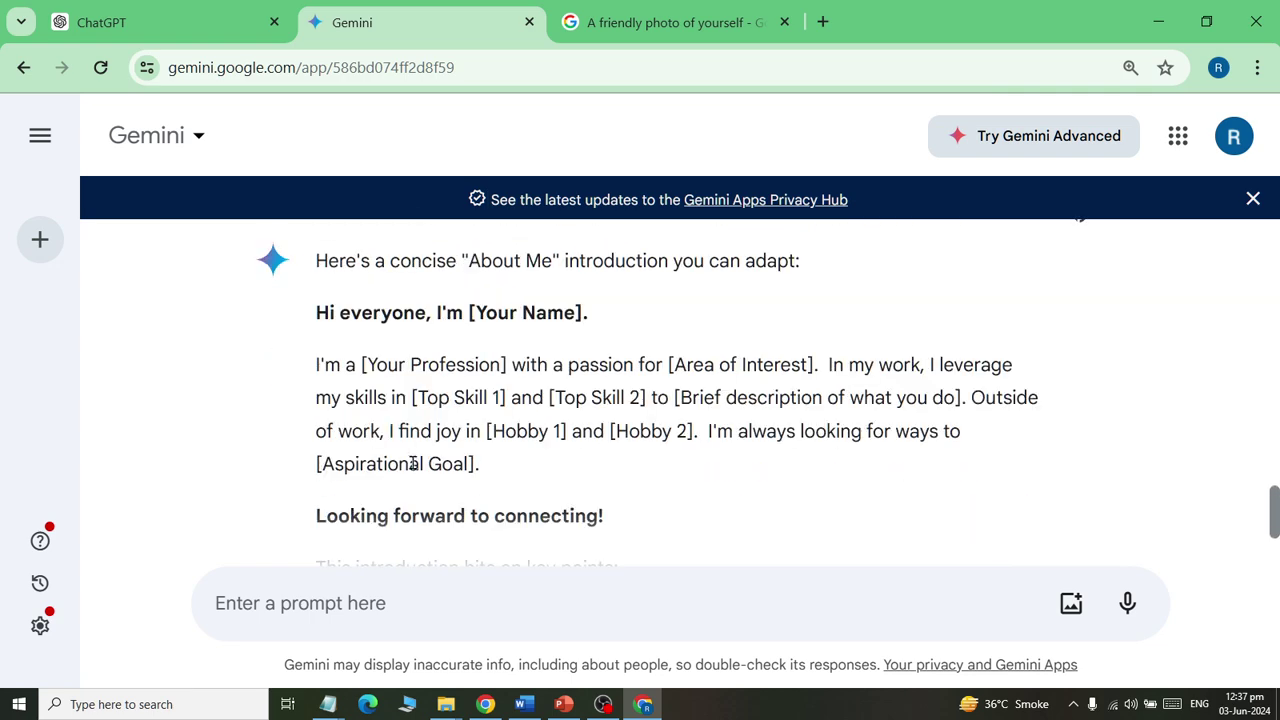
Copy Gemini's middle paragraph on profession, skills and hobbies, then return to PowerPoint
mouse_move(302, 366)
mouse_down()
mouse_move(521, 353)
mouse_move(974, 364)
mouse_move(1040, 380)
mouse_move(1036, 398)
mouse_up()
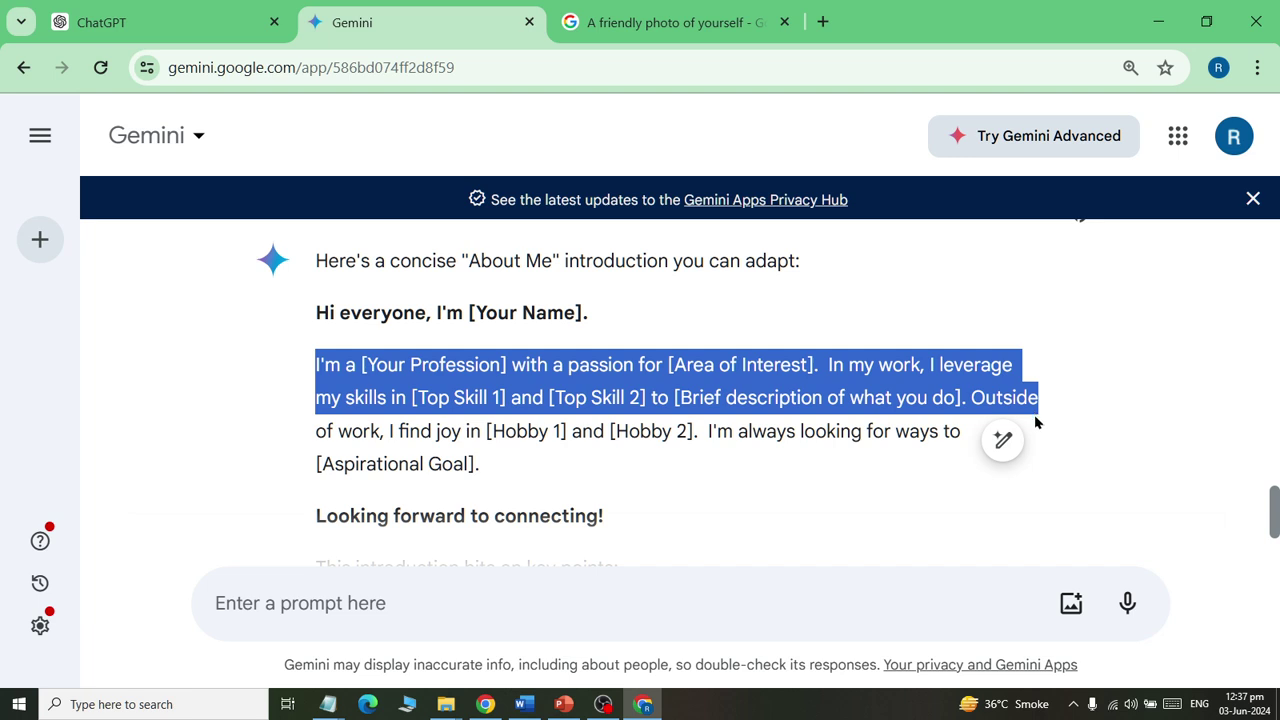
drag(1035, 422, 1033, 430)
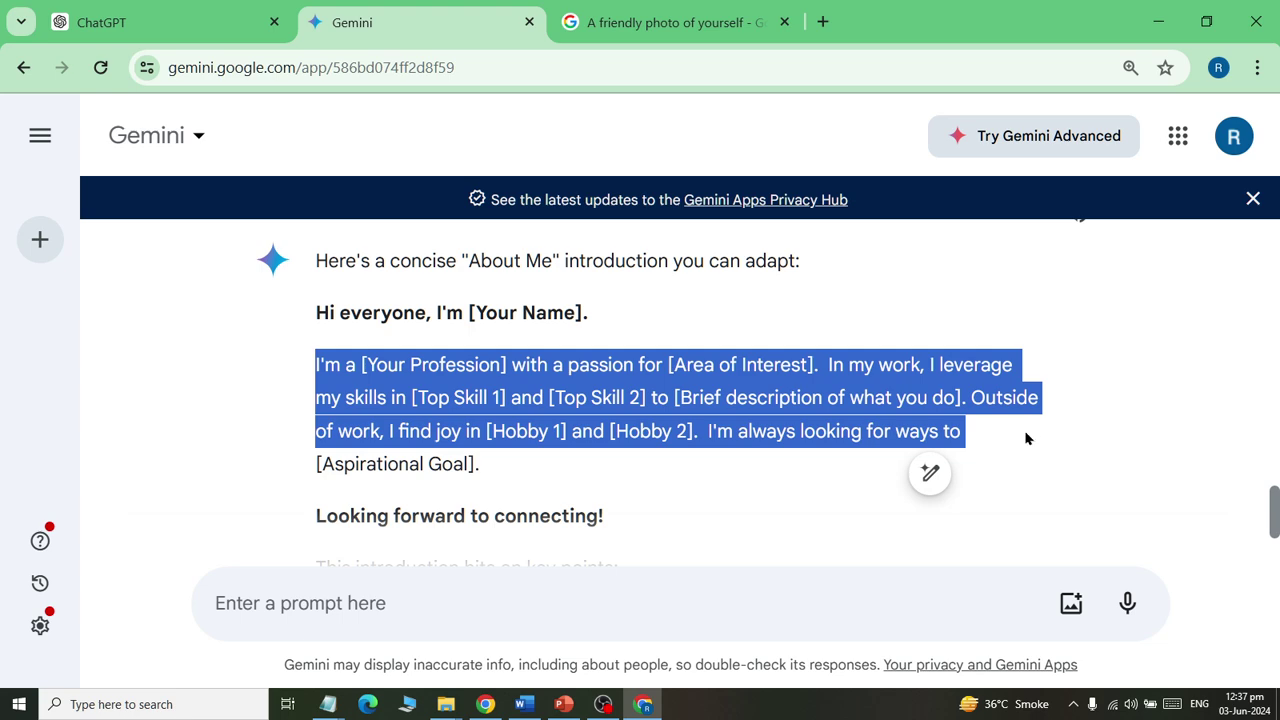
mouse_move(1025, 438)
mouse_down()
mouse_move(620, 400)
mouse_move(400, 440)
mouse_move(749, 400)
mouse_move(849, 400)
mouse_move(966, 425)
mouse_move(1020, 402)
mouse_move(1037, 441)
mouse_move(585, 440)
mouse_move(408, 456)
mouse_move(551, 457)
mouse_move(635, 432)
mouse_move(765, 458)
mouse_move(836, 437)
mouse_move(948, 458)
mouse_up()
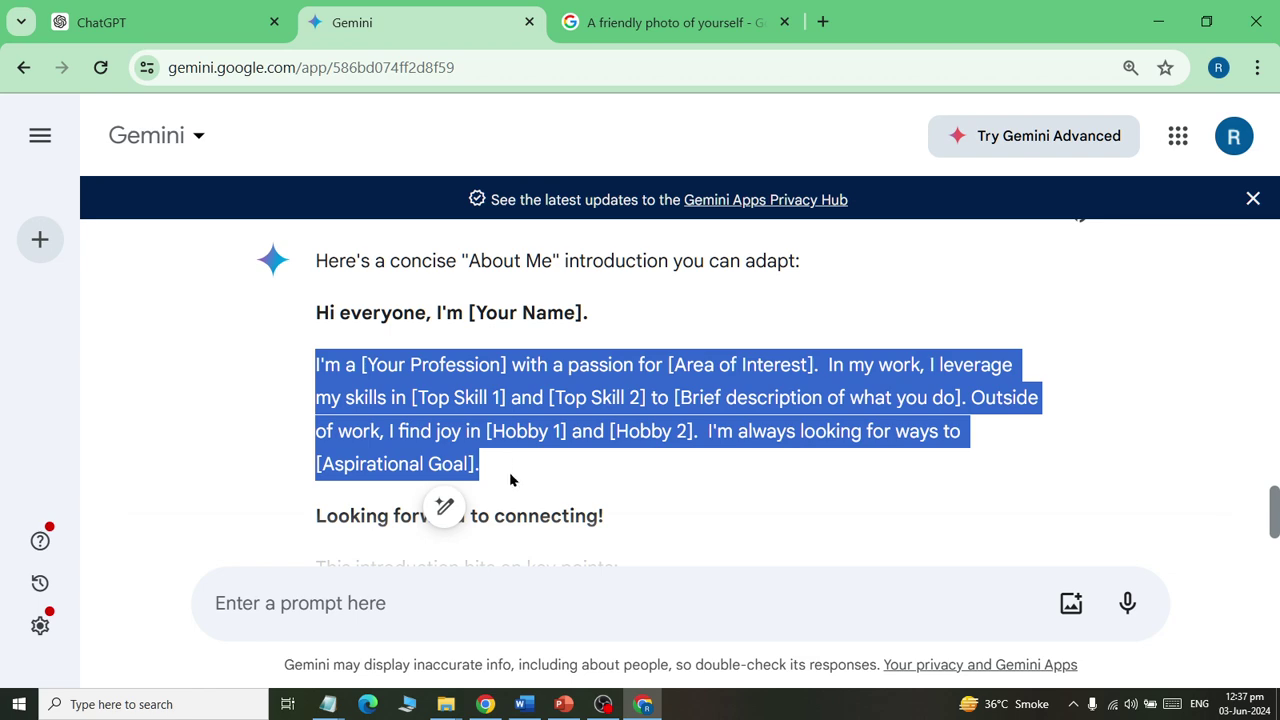
click(452, 423)
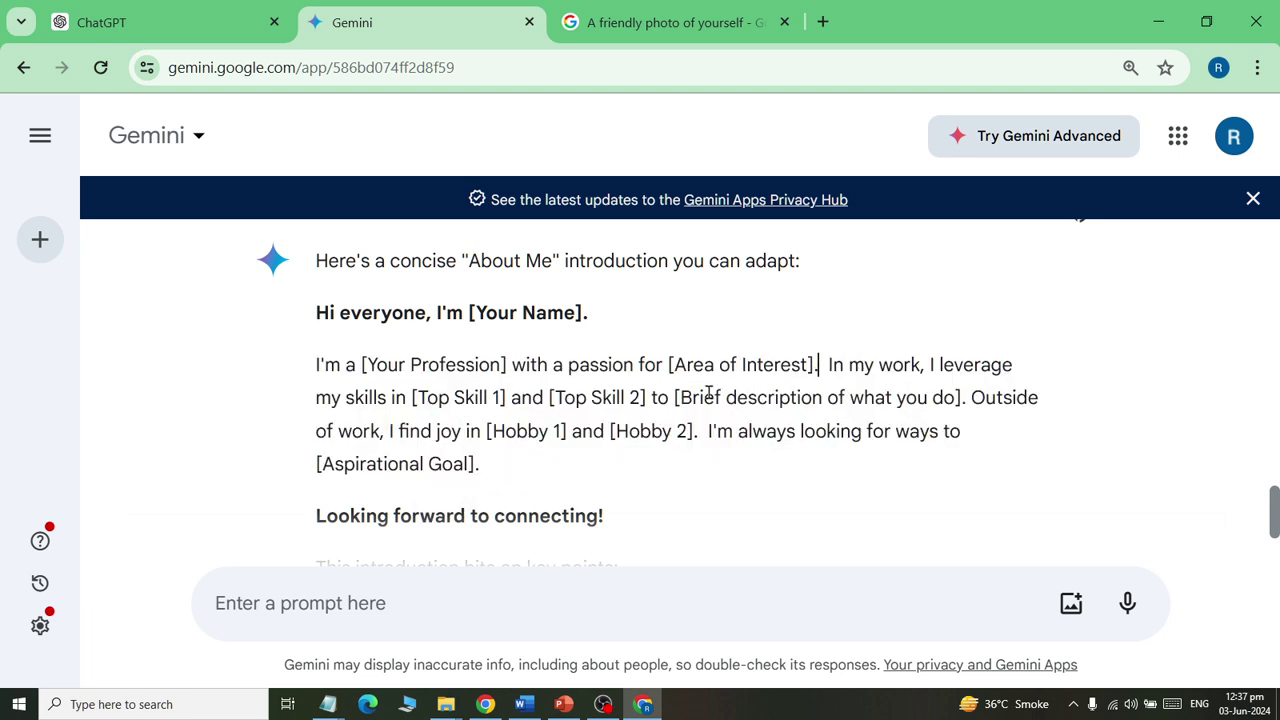
drag(967, 397, 997, 455)
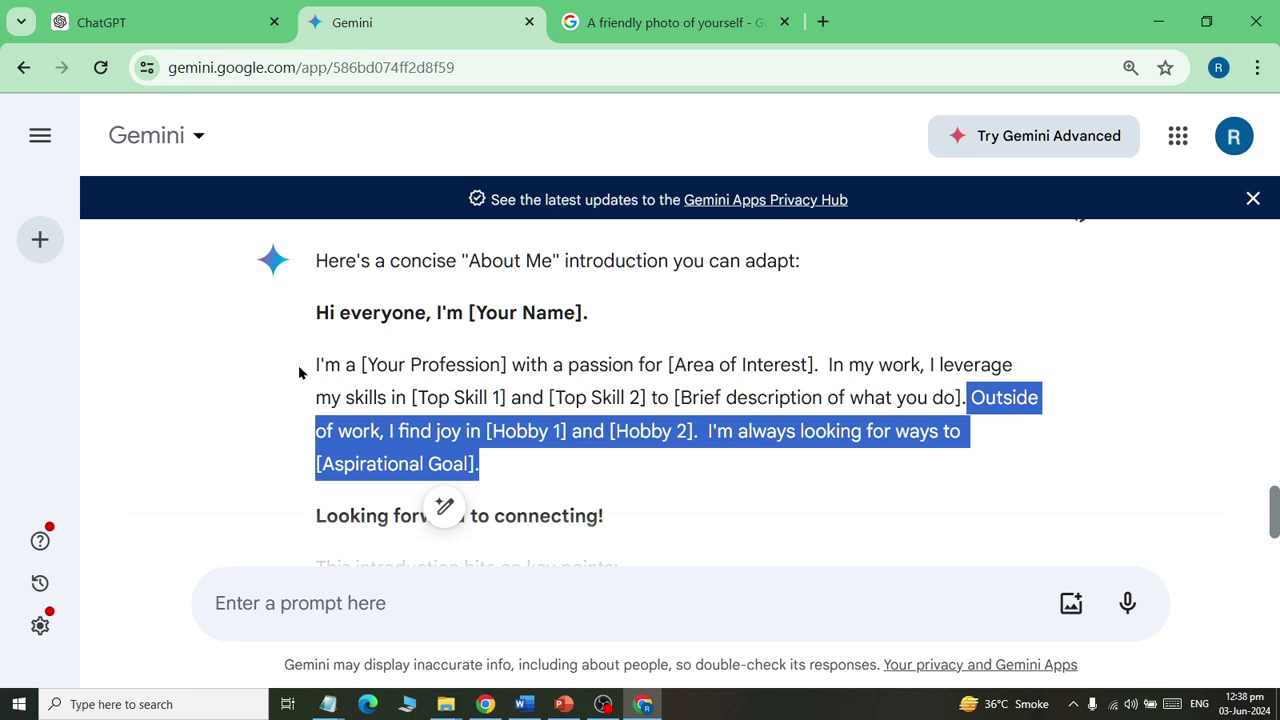
mouse_move(316, 365)
mouse_down()
mouse_move(463, 408)
mouse_move(552, 482)
mouse_up()
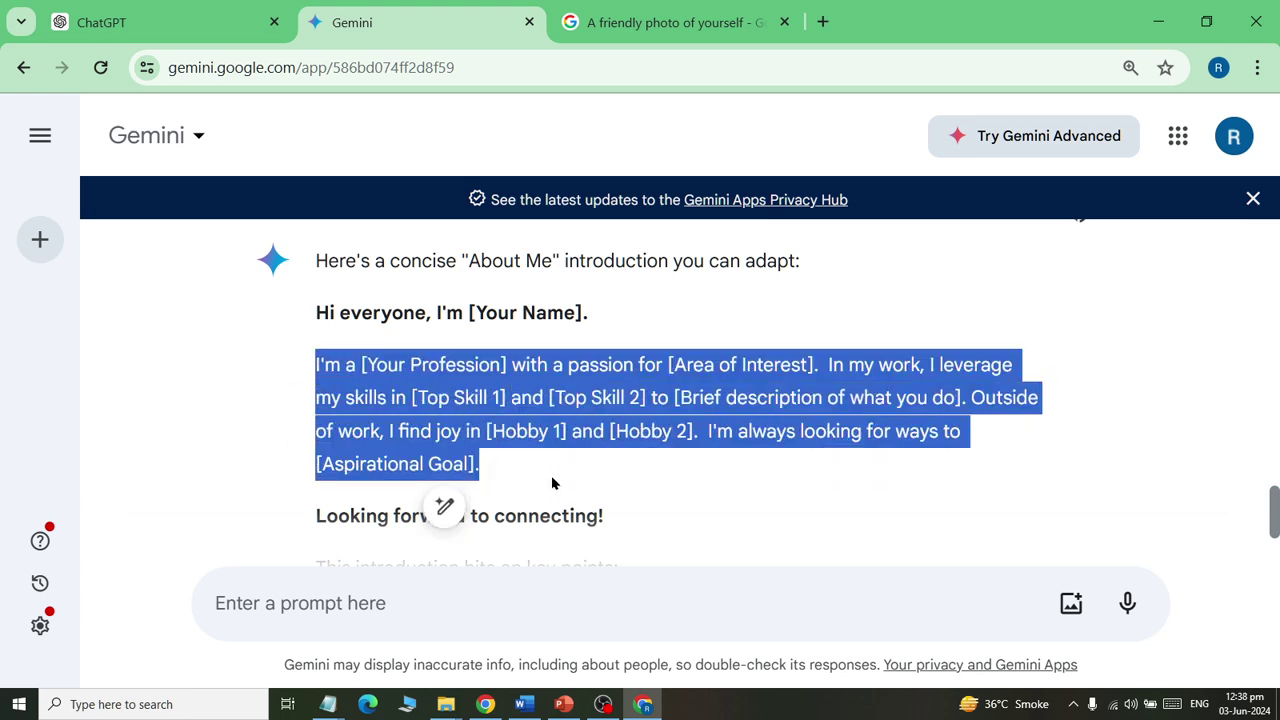
key(ctrl+c)
key(alt+Tab)
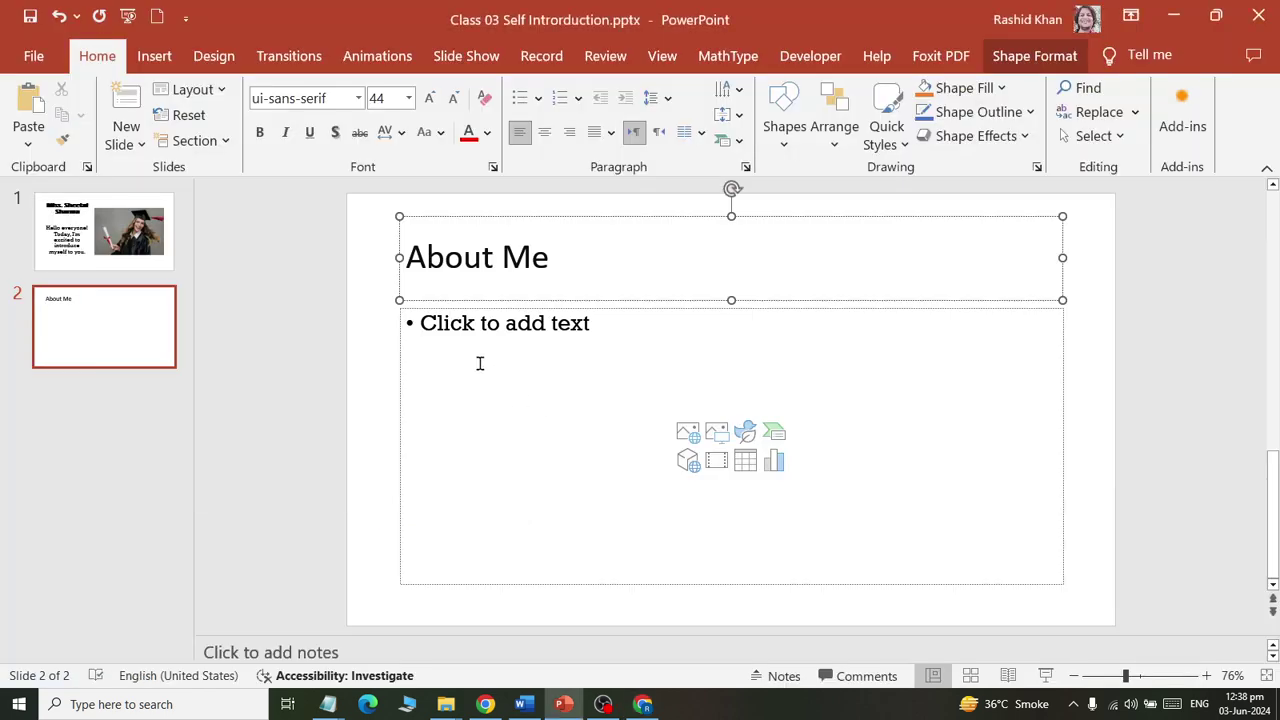
Paste the paragraph into slide 2's body and replace [Your Profession] with 'fashion designer'
click(478, 362)
key(ctrl+v)
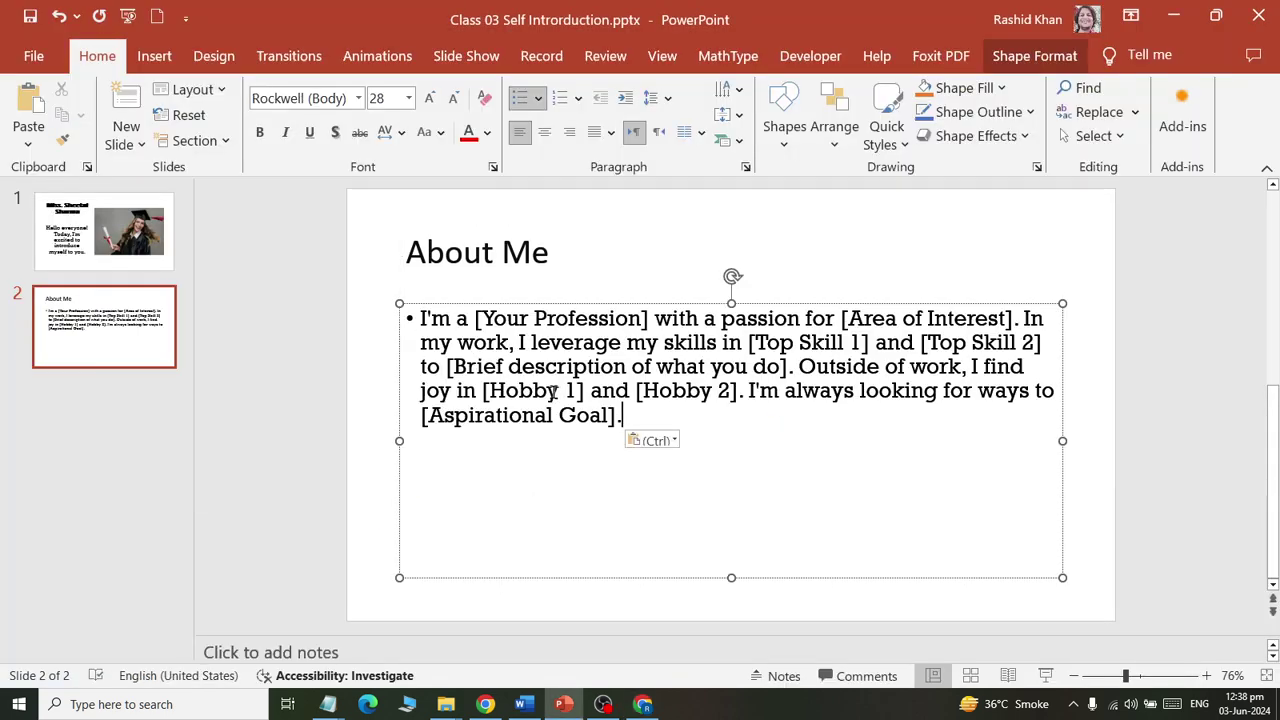
double_click(500, 318)
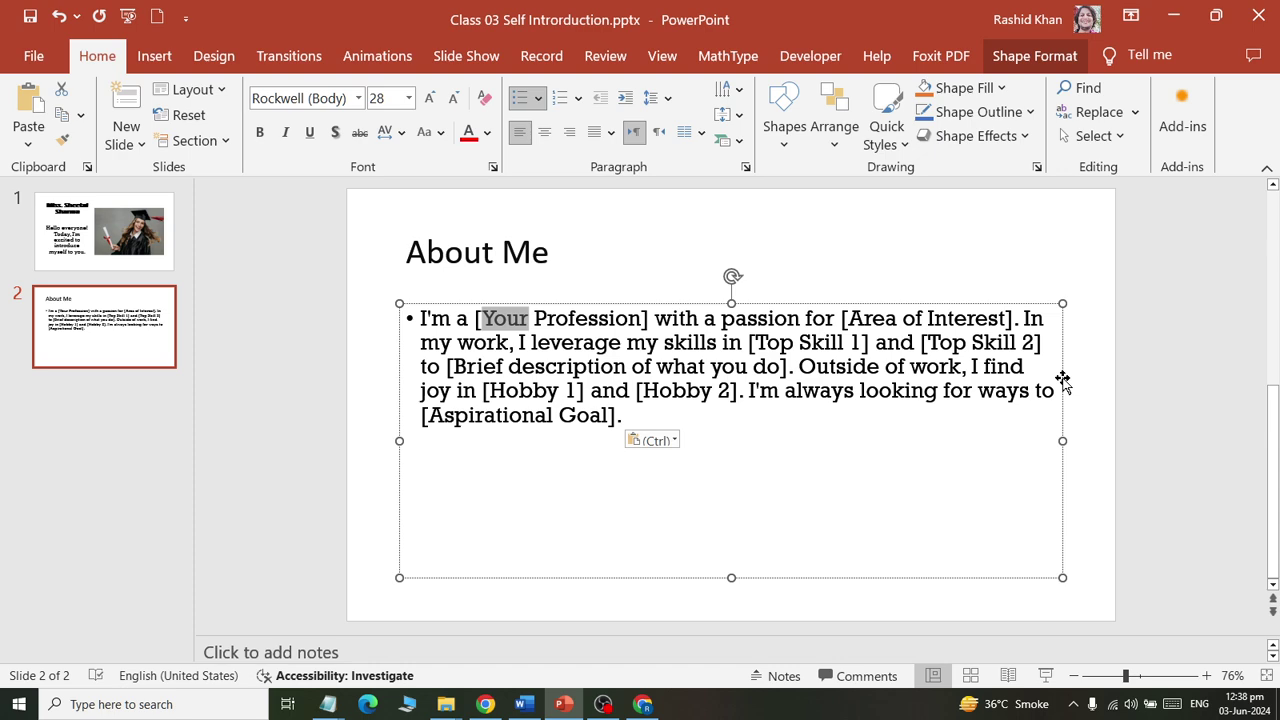
key(Left)
key(Left)
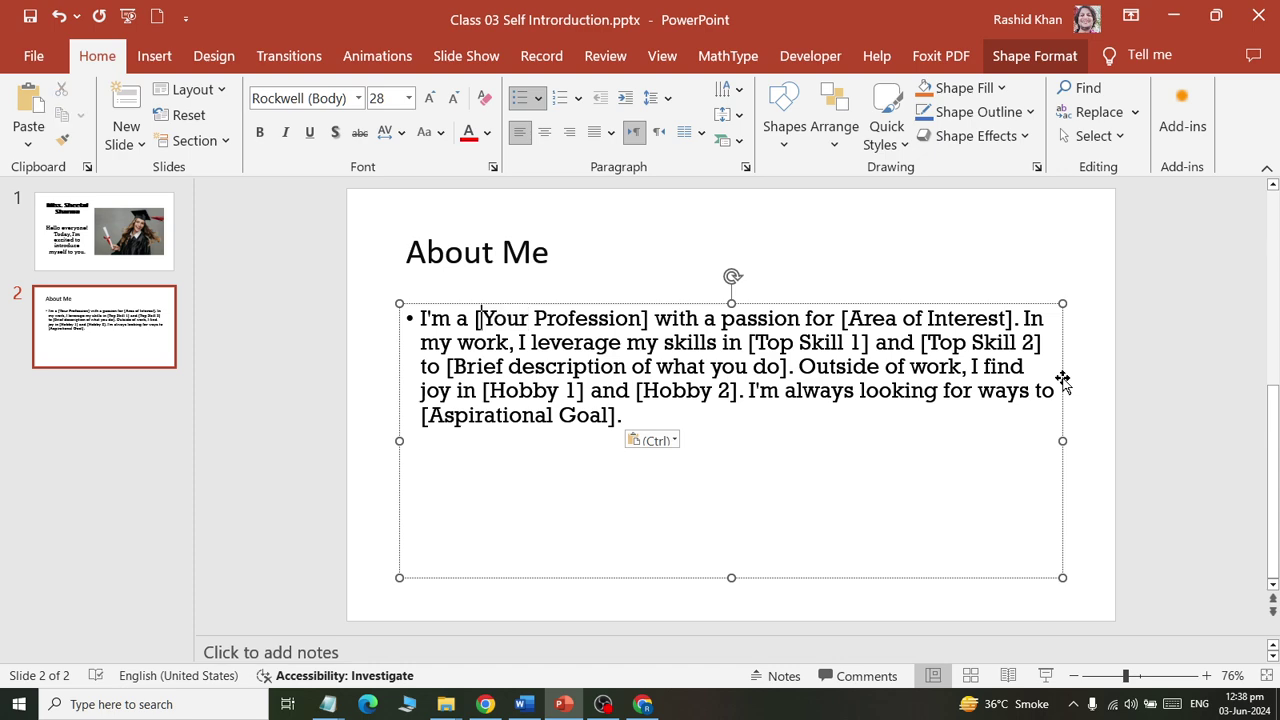
key(ctrl+shift+Right)
key(ctrl+shift+Right)
key(ctrl+shift+Right)
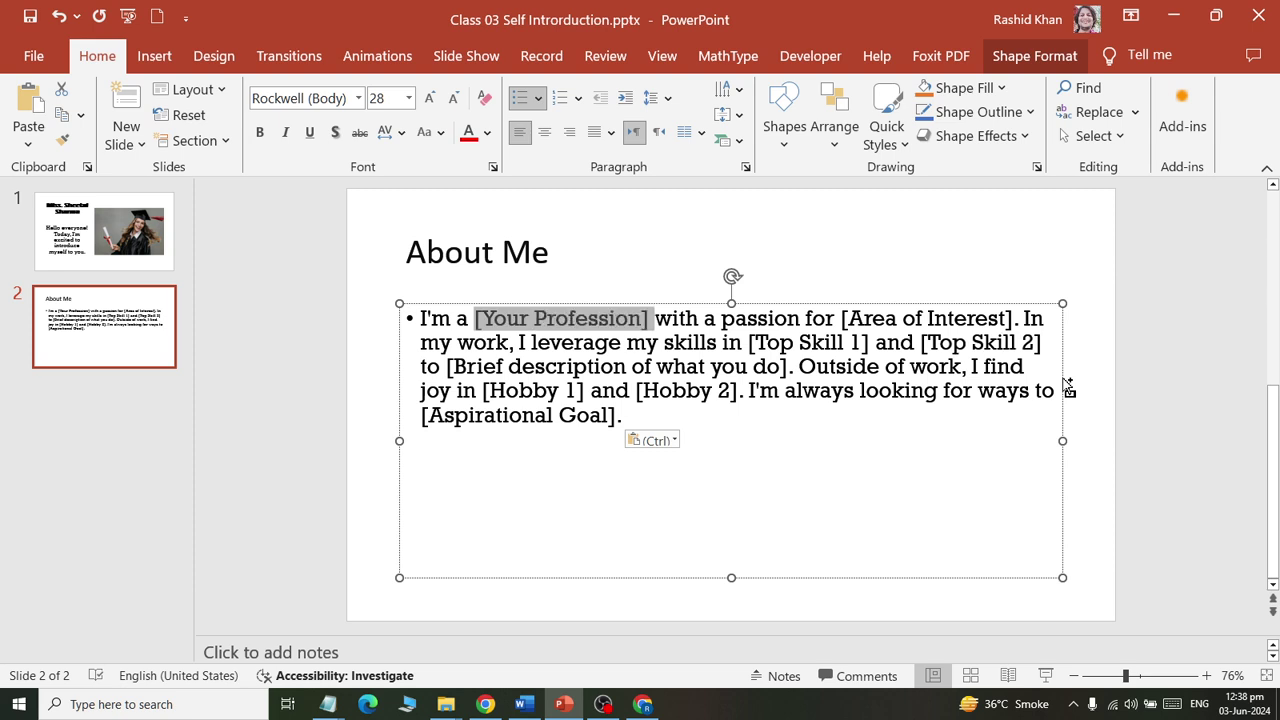
key(shift+Left)
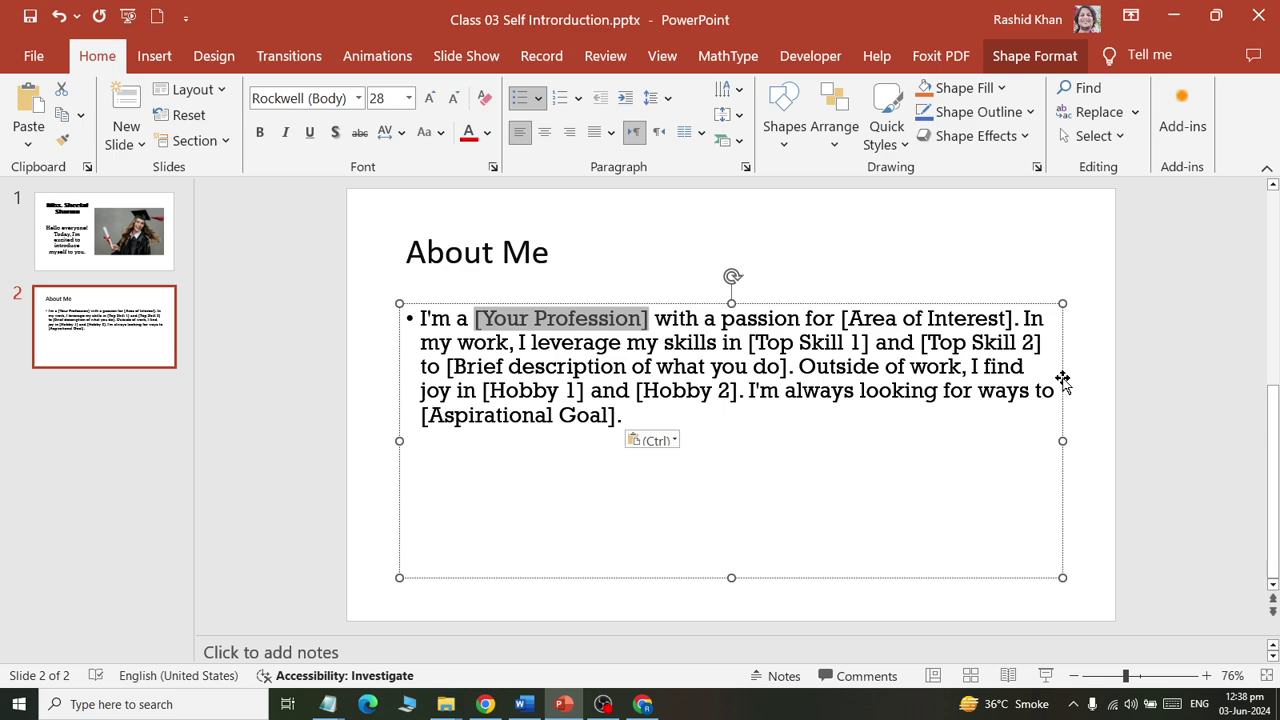
key(BackSpace)
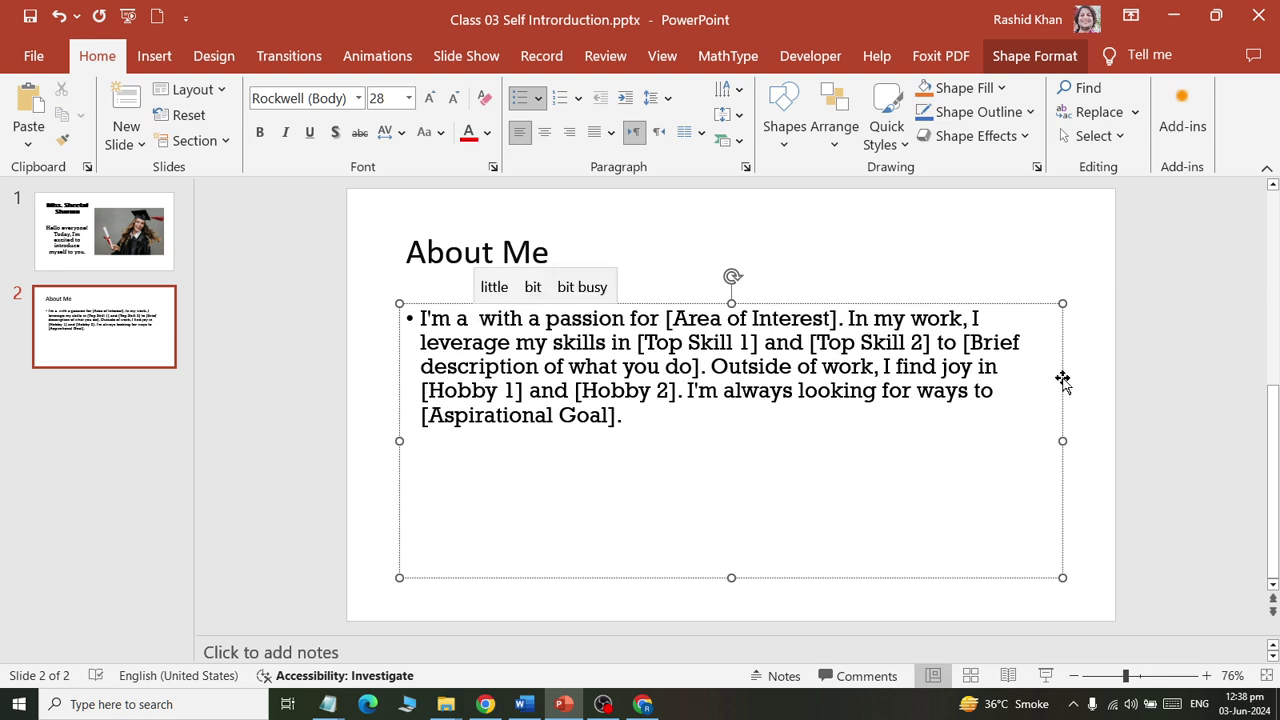
text(fas)
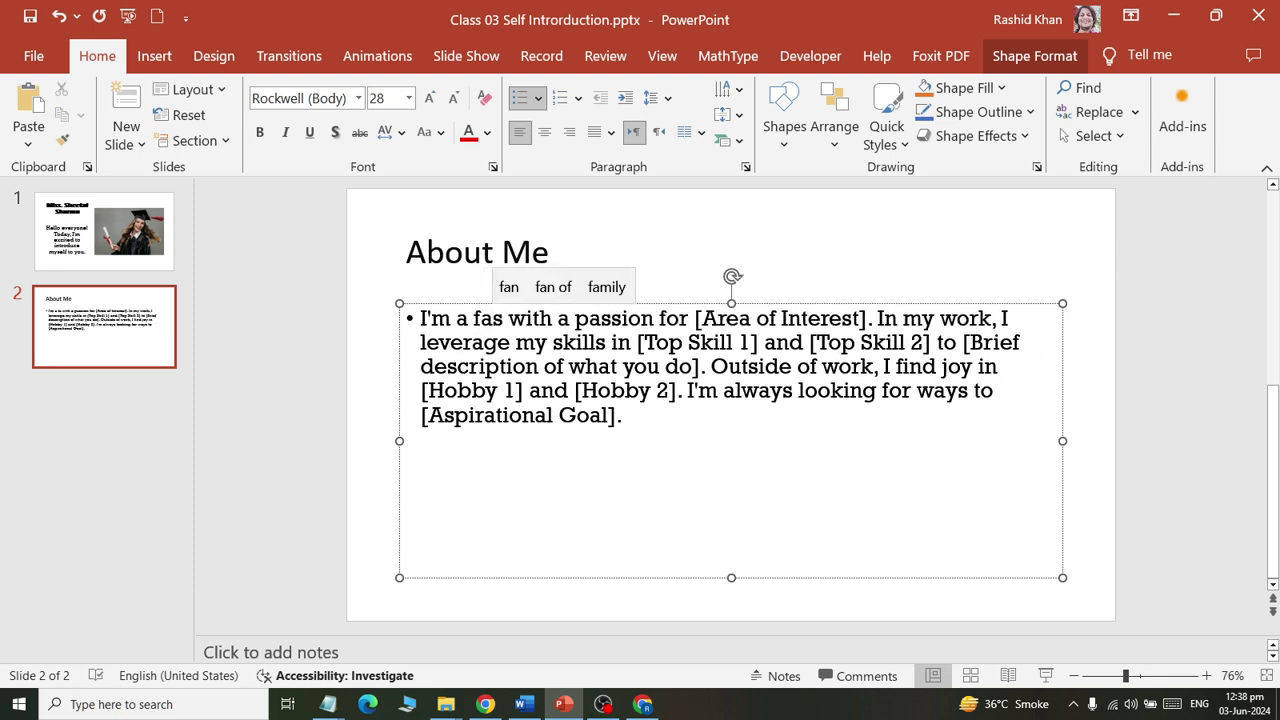
text(ho)
key(BackSpace)
text(ion )
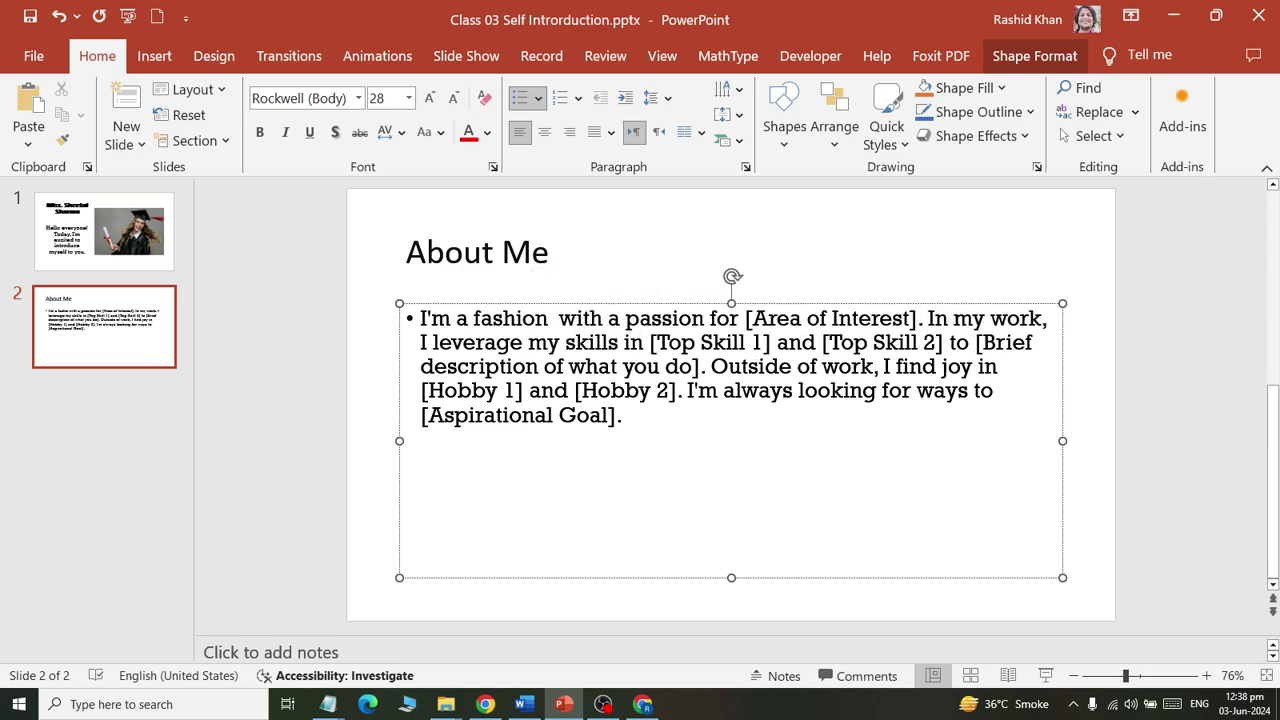
text(designer)
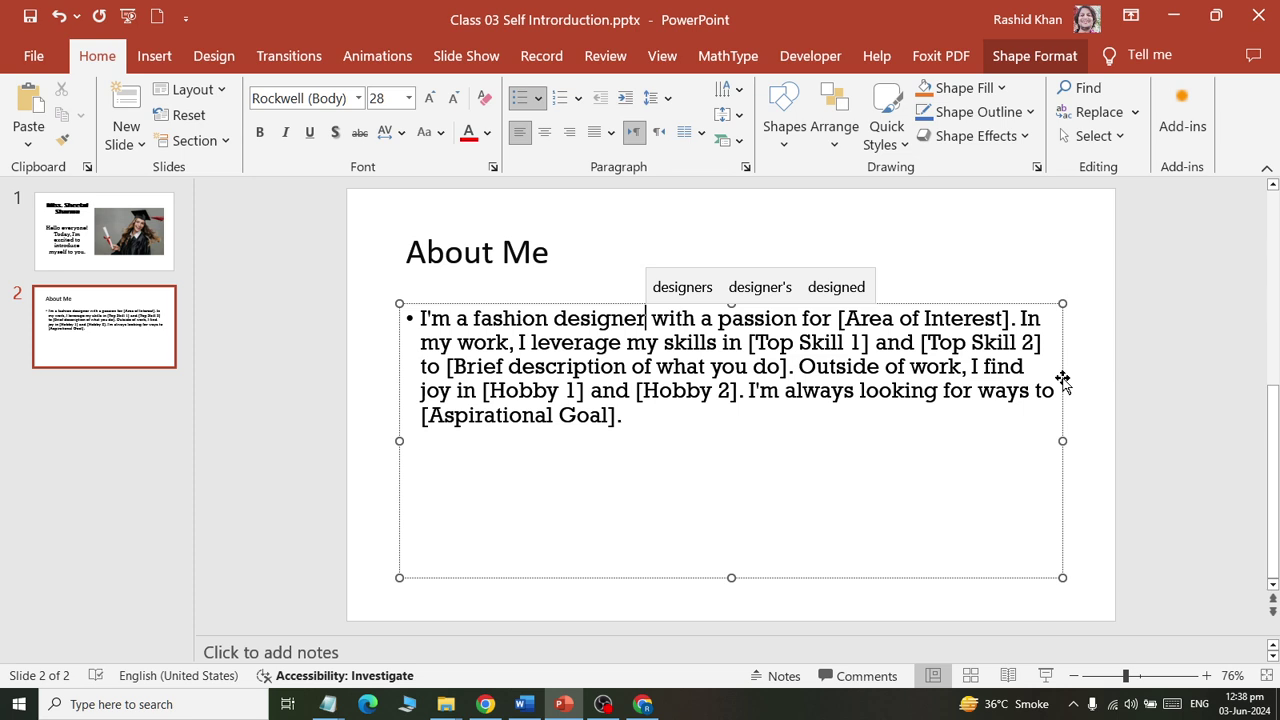
key(ctrl+Right)
key(ctrl+Right)
key(ctrl+Right)
key(ctrl+Right)
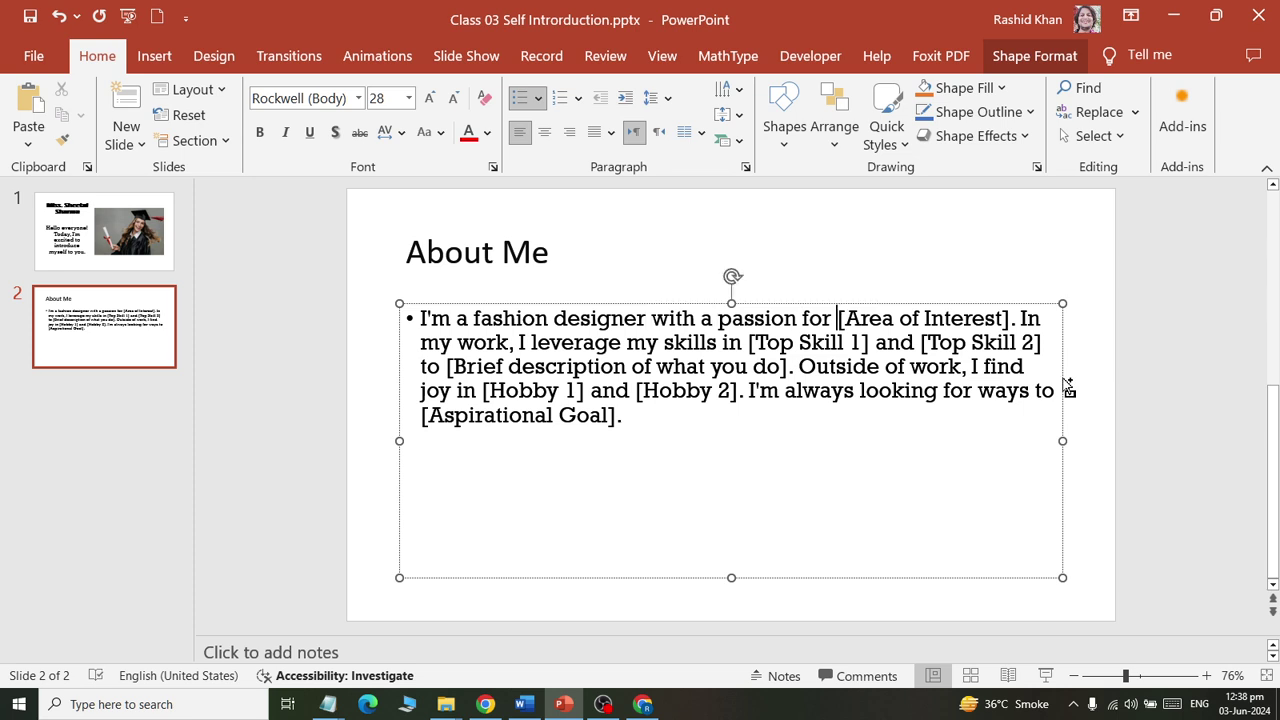
key(ctrl+shift+Right)
key(ctrl+shift+Right)
key(ctrl+shift+Right)
key(ctrl+shift+Right)
key(shift+Left)
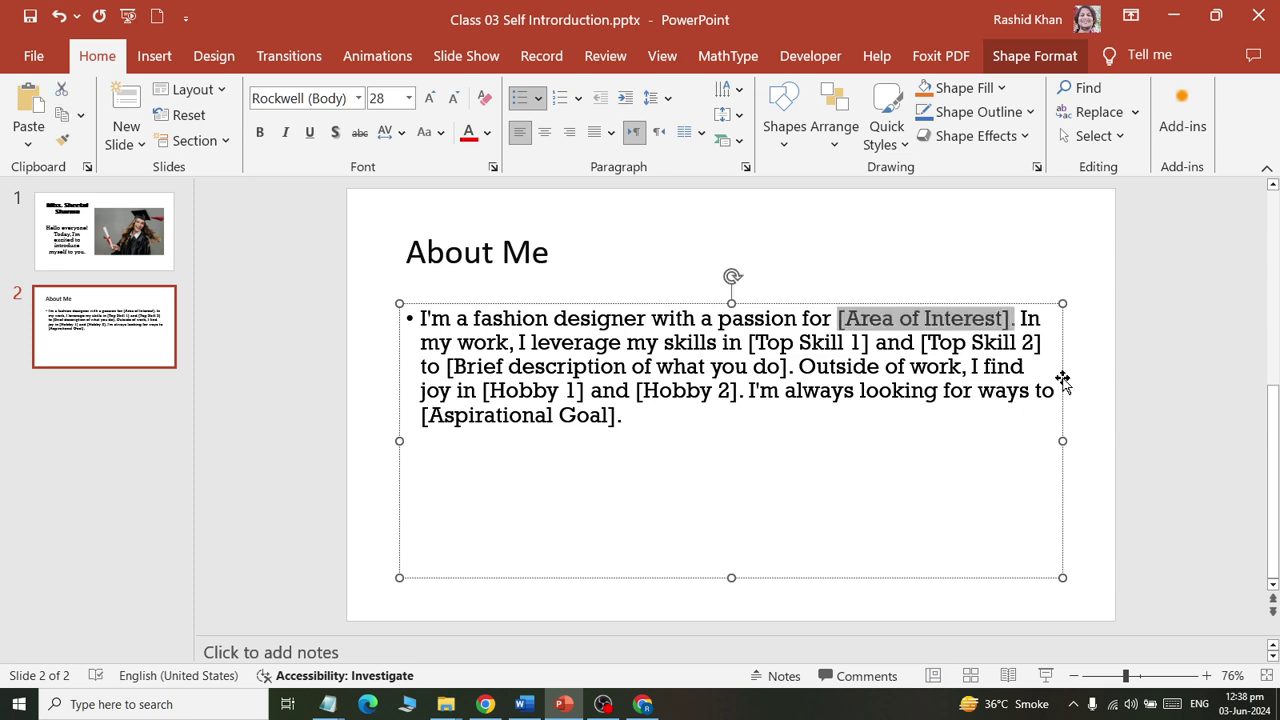
Type 'fashions and outfits' over the [Area of Interest] placeholder, correcting typos
key(shift+Left)
text(desi)
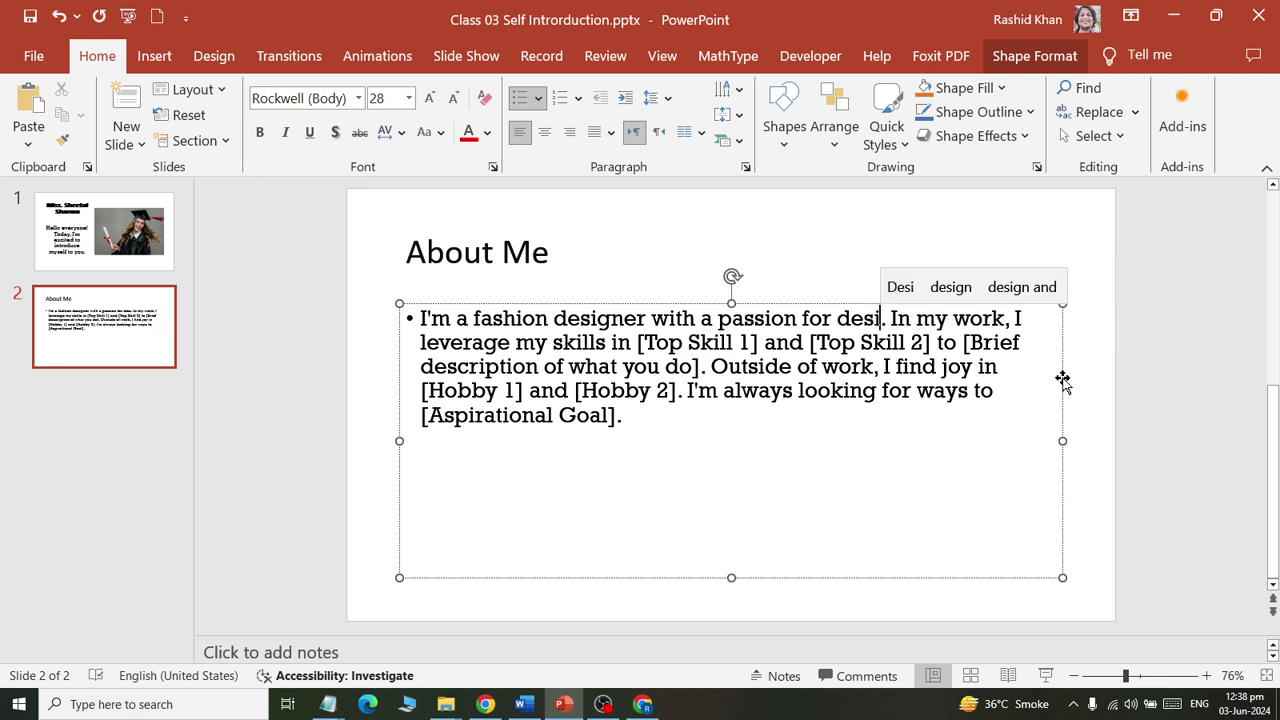
key(BackSpace)
key(BackSpace)
key(BackSpace)
key(BackSpace)
key(BackSpace)
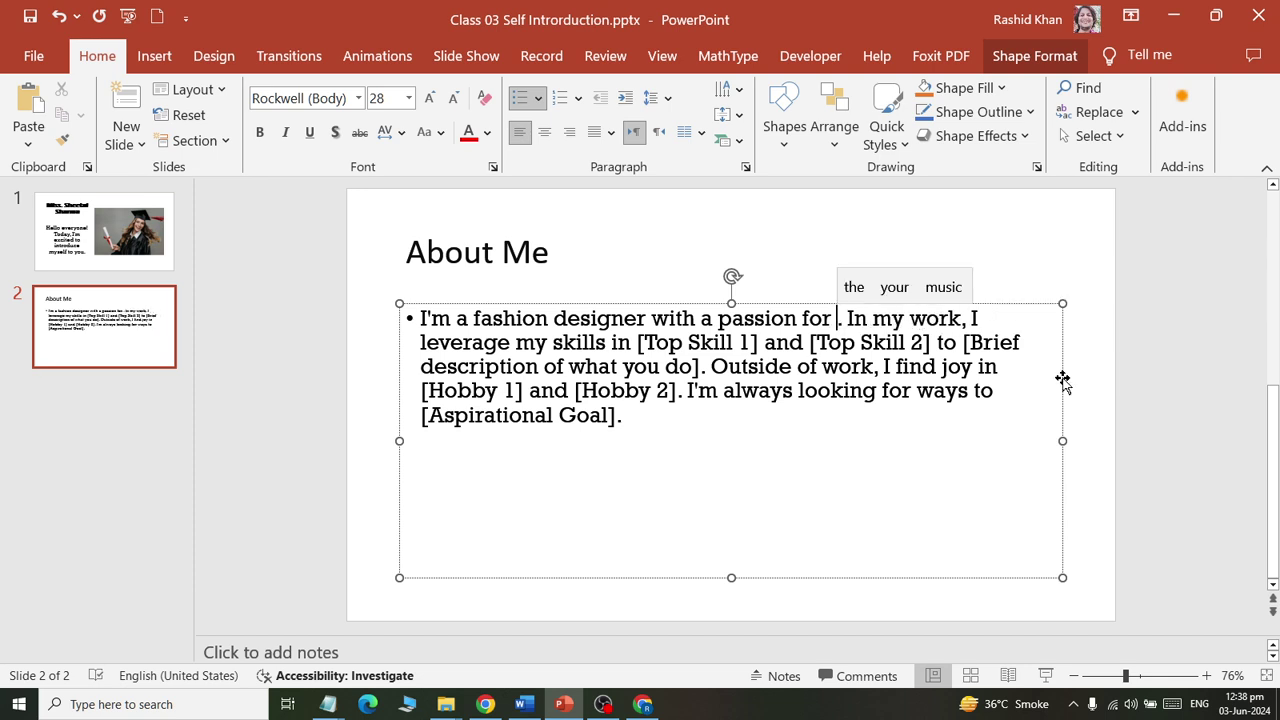
text(fasho)
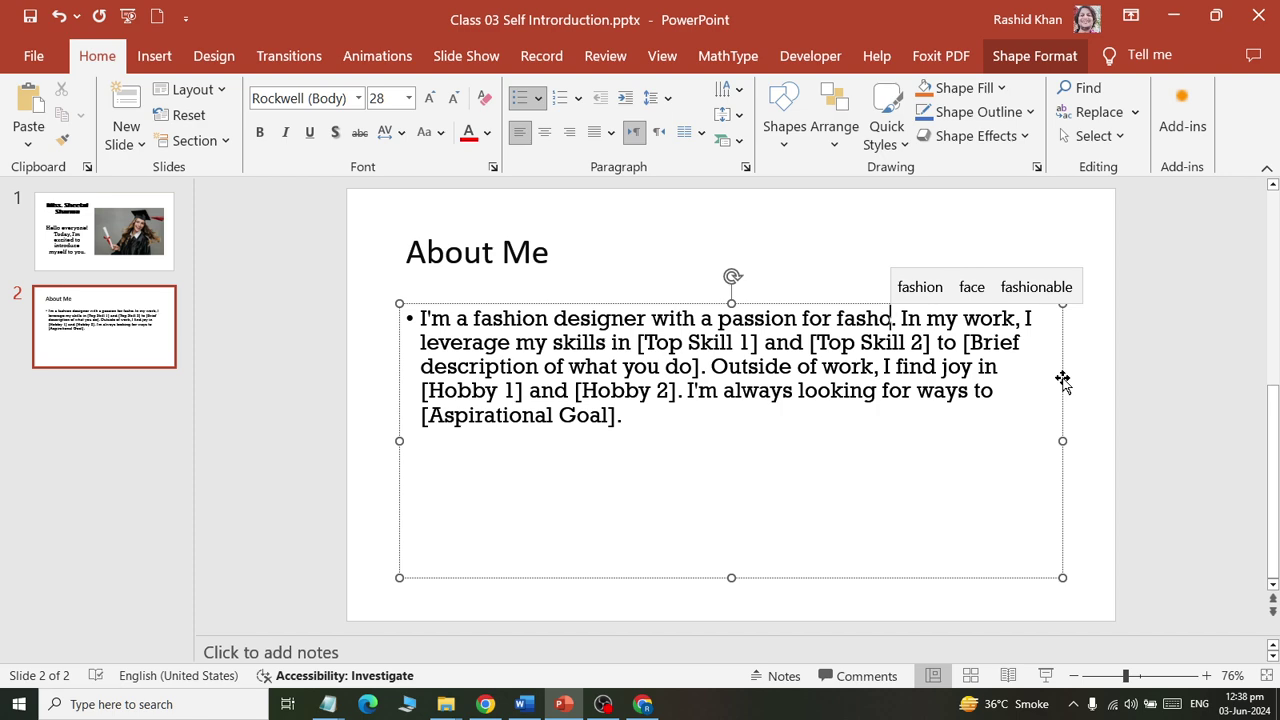
key(BackSpace)
key(BackSpace)
key(BackSpace)
key(BackSpace)
key(BackSpace)
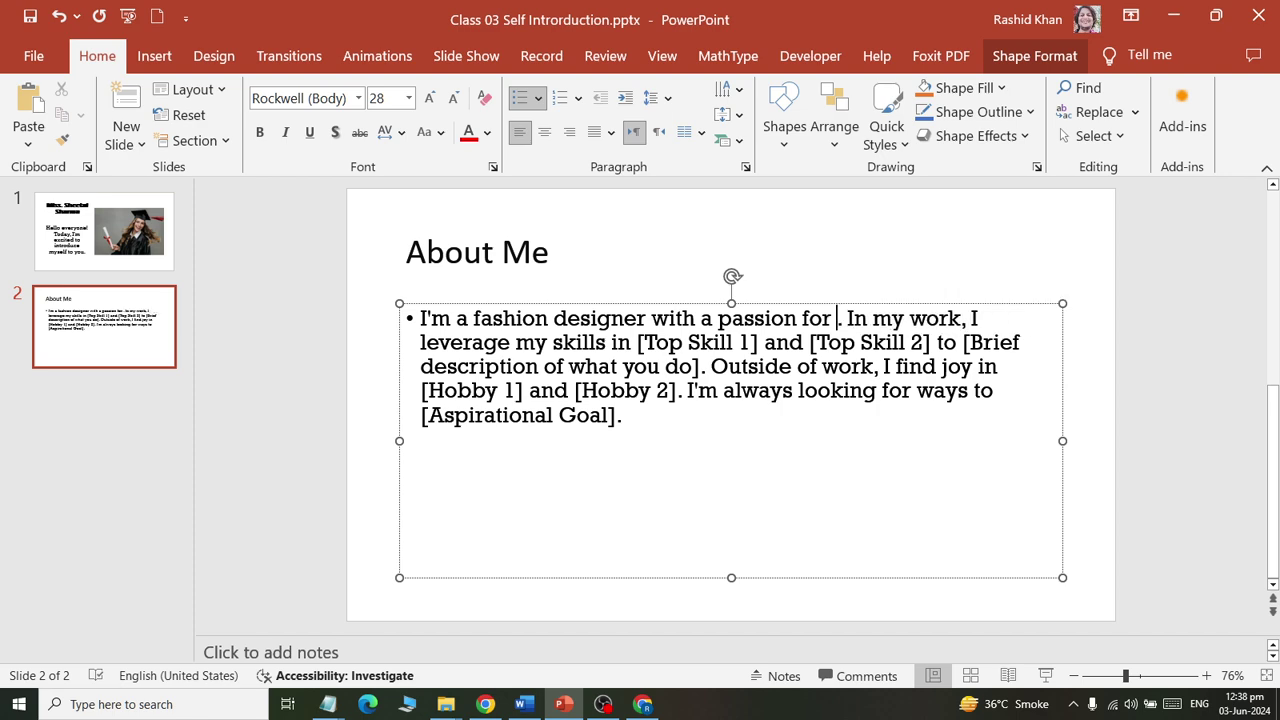
text(f)
key(BackSpace)
text(su)
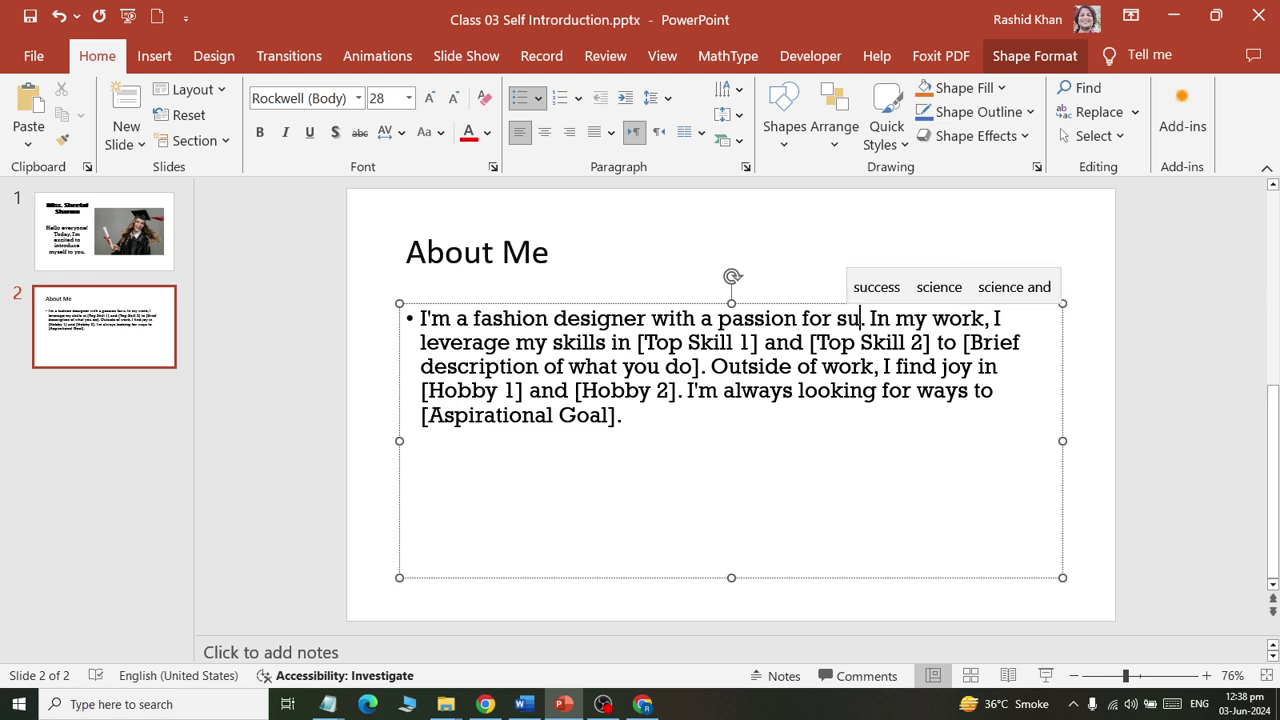
key(BackSpace)
key(BackSpace)
text(fa)
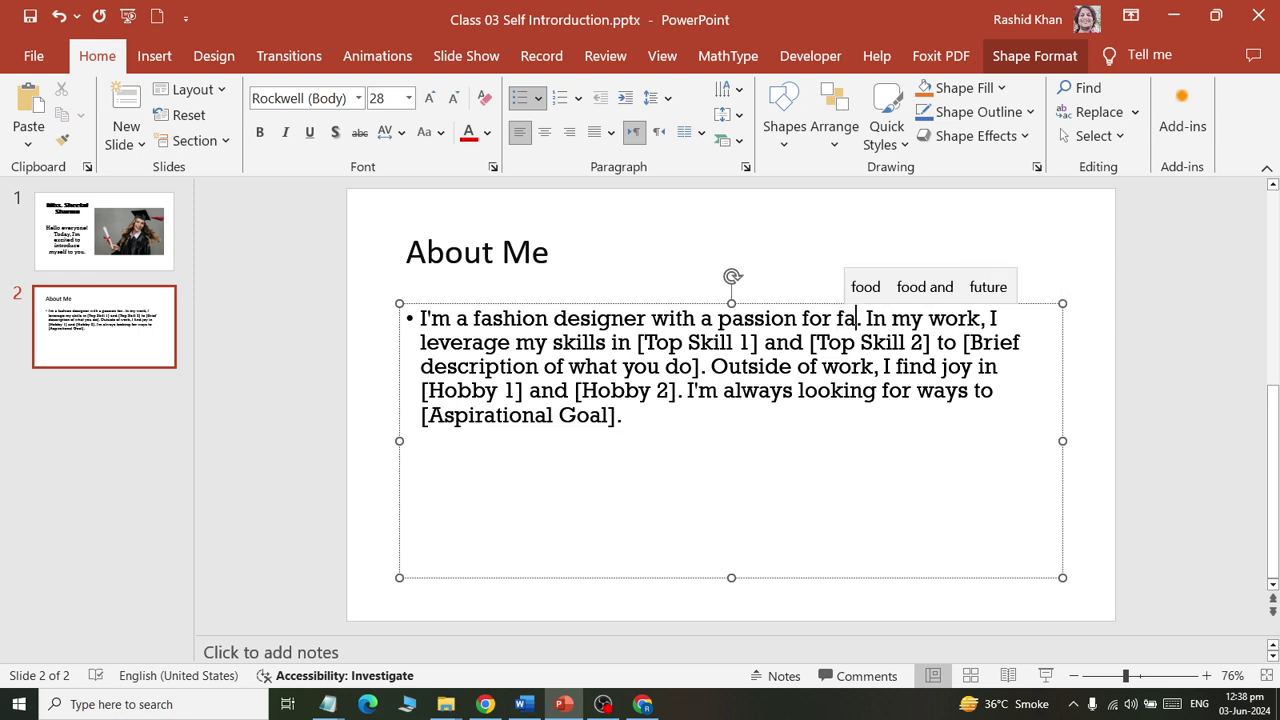
text(shion a)
key(BackSpace)
key(BackSpace)
text(s and)
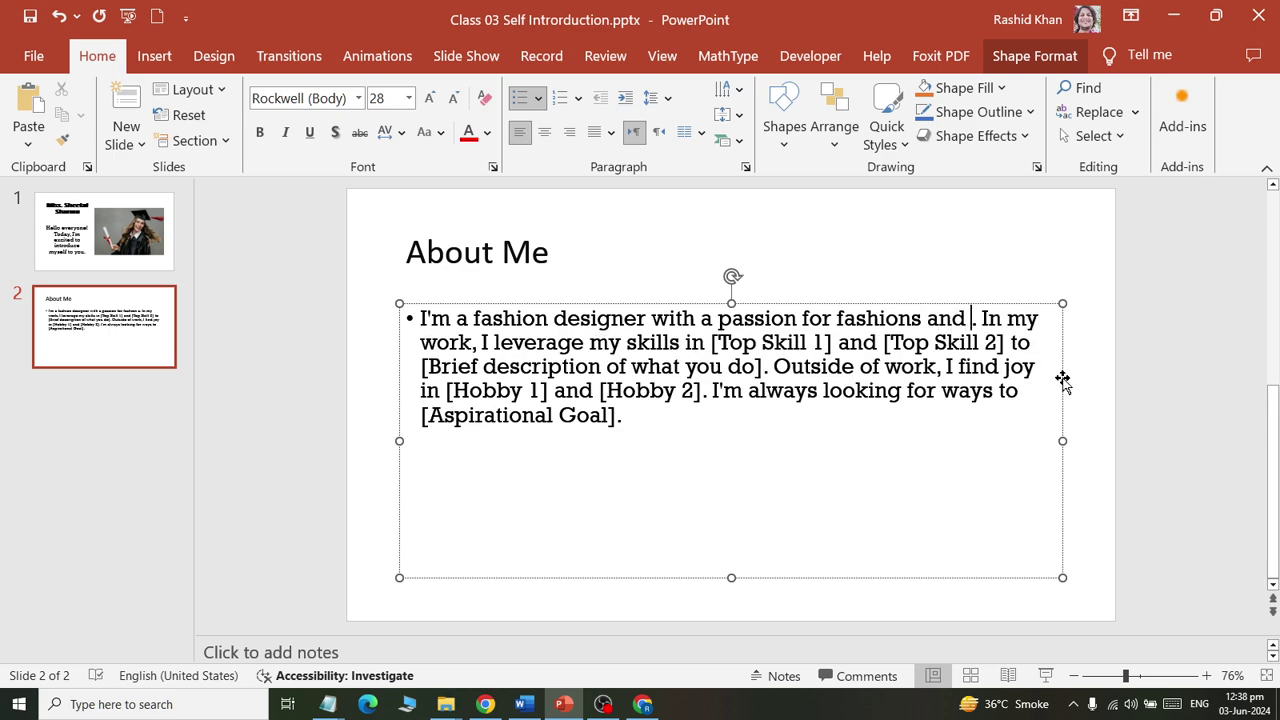
text( outfit)
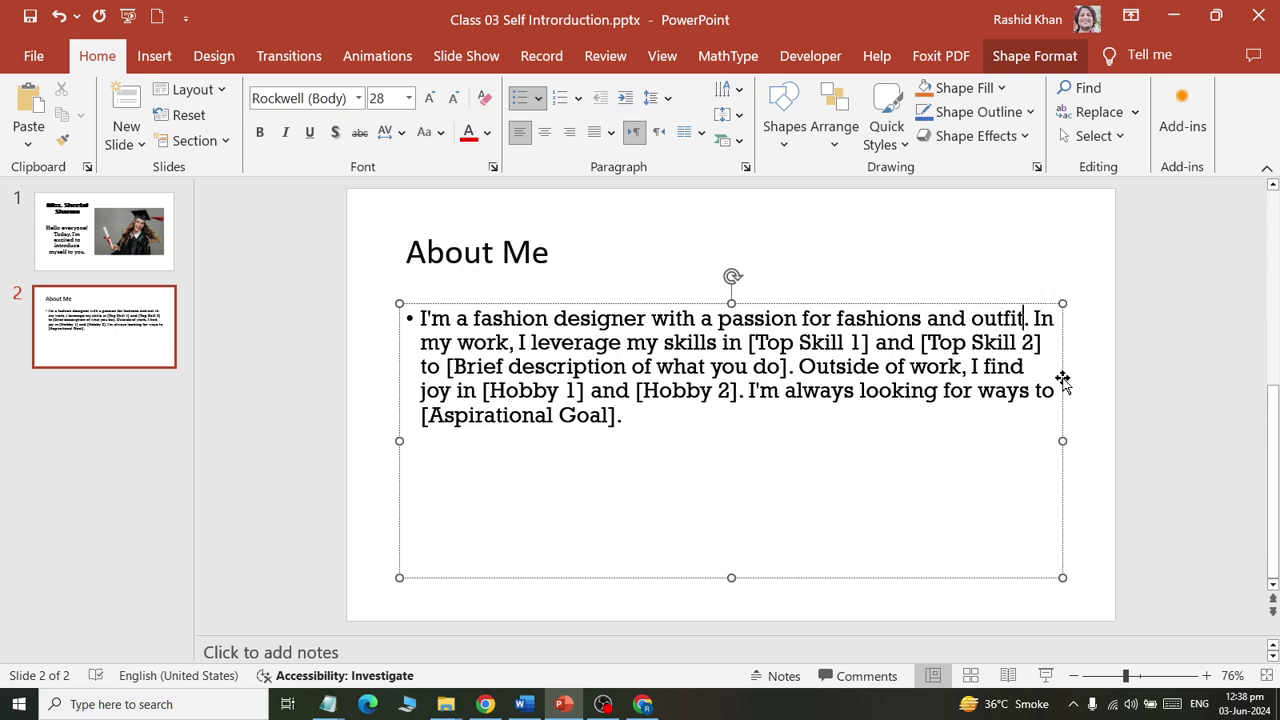
text(s)
key(Right)
key(Right)
key(Right)
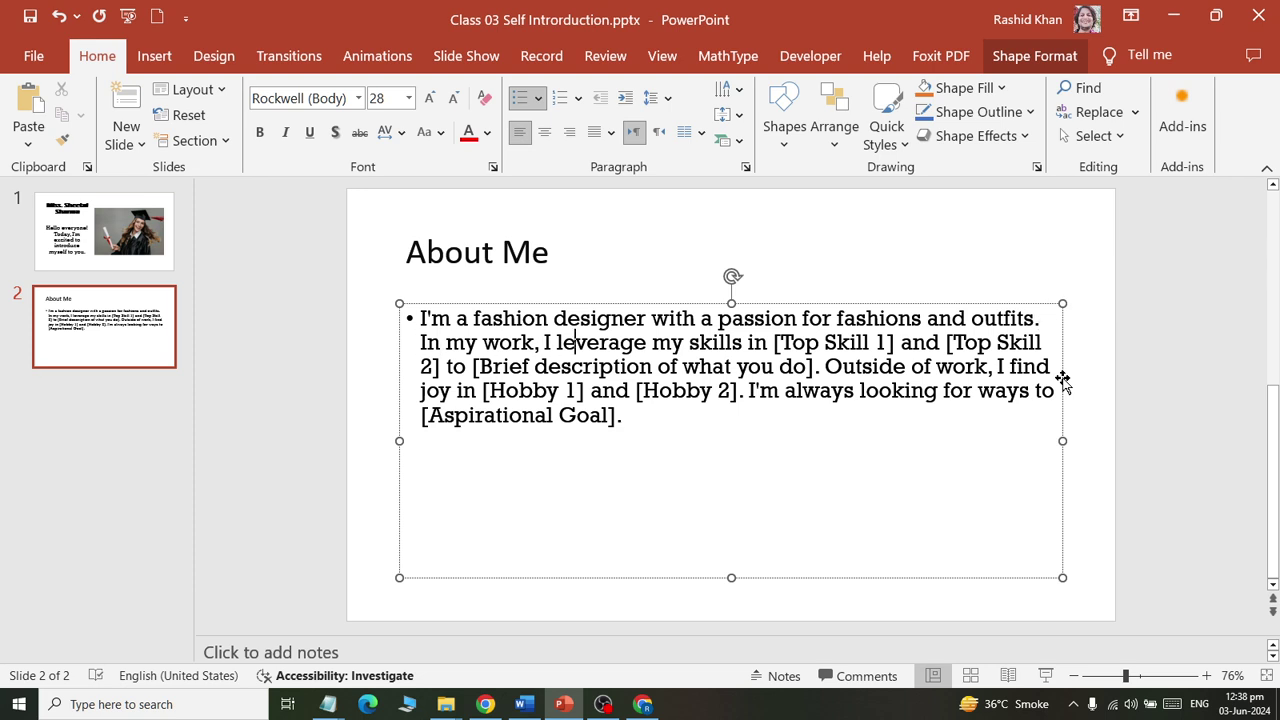
key(Right)
key(Right)
key(Right)
key(Right)
key(Right)
key(Right)
Replace the [Top Skill 1] placeholder with 'color combination'
key(shift+Right)
key(shift+Right)
key(shift+Right)
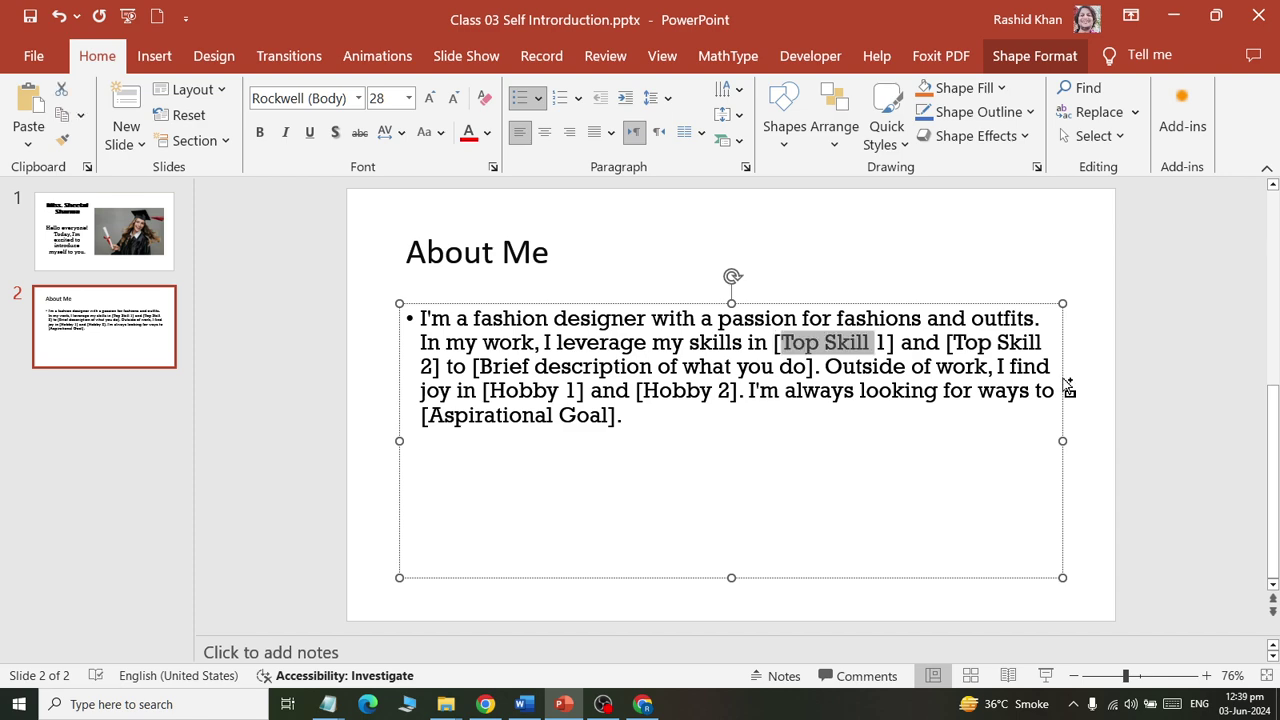
key(shift+Right)
key(shift+Right)
key(shift+Right)
key(shift+Right)
key(shift+Left)
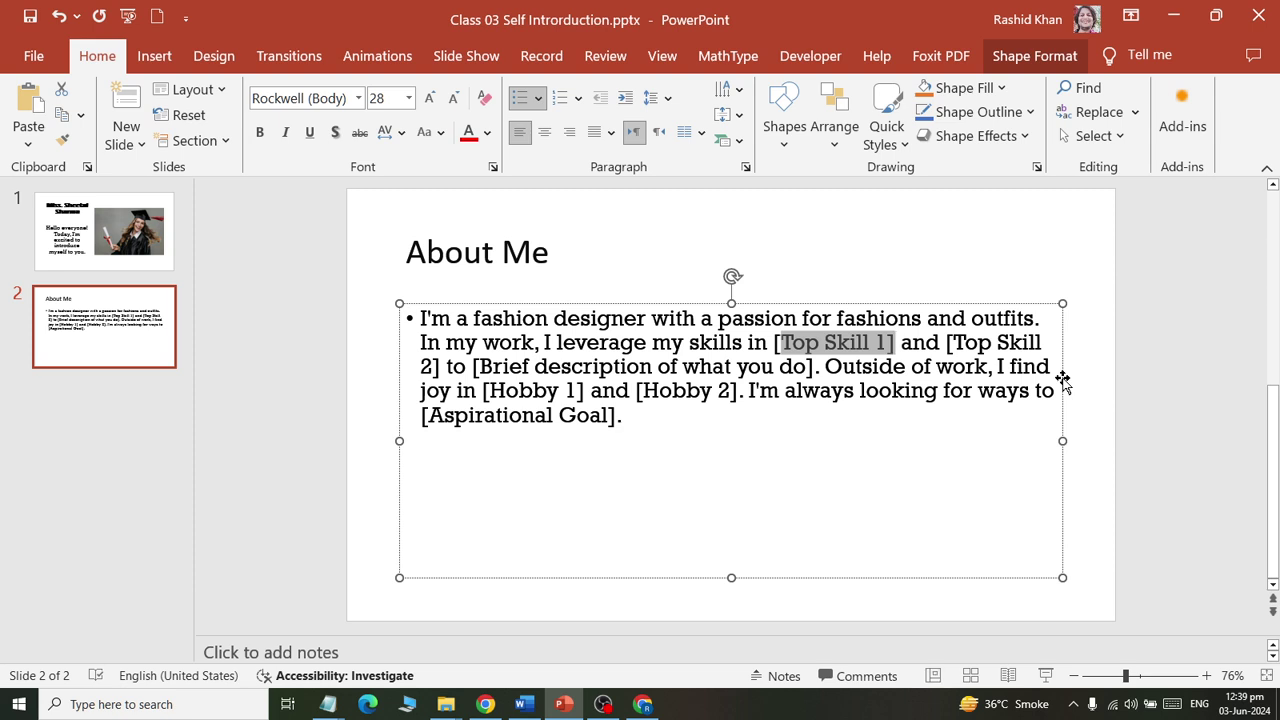
text(colo)
key(BackSpace)
key(BackSpace)
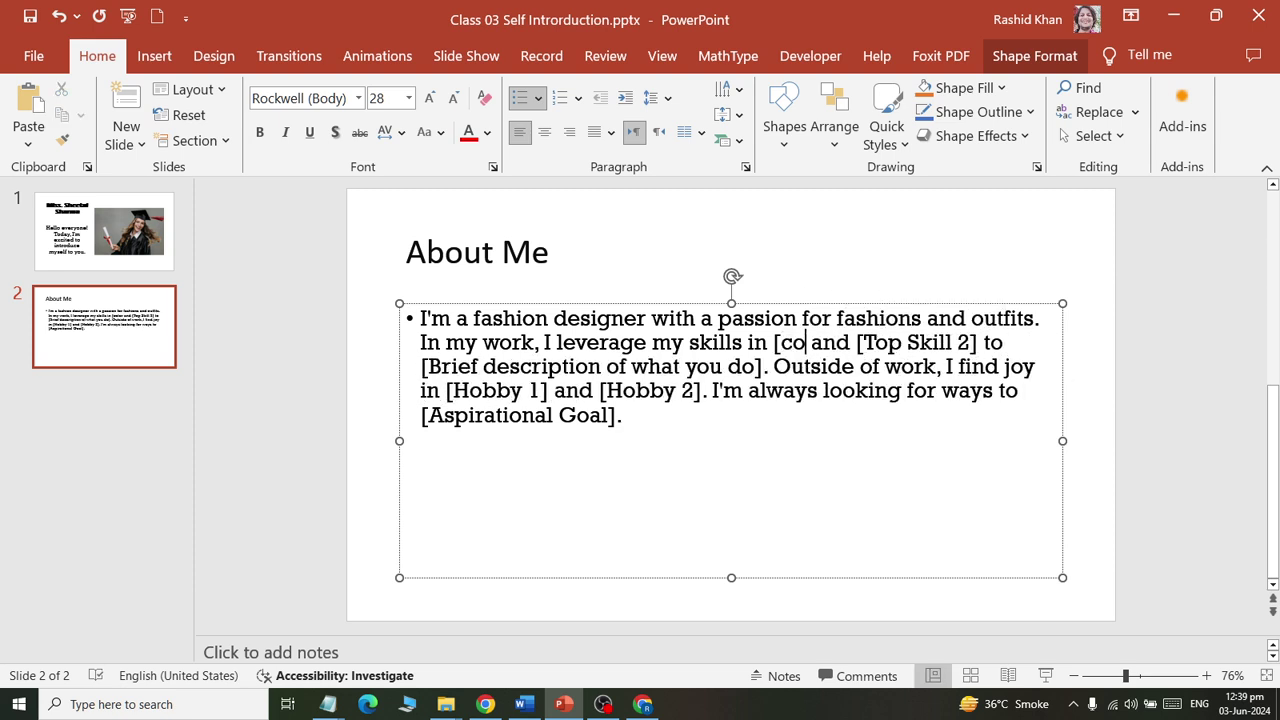
key(BackSpace)
key(BackSpace)
key(BackSpace)
text(color c)
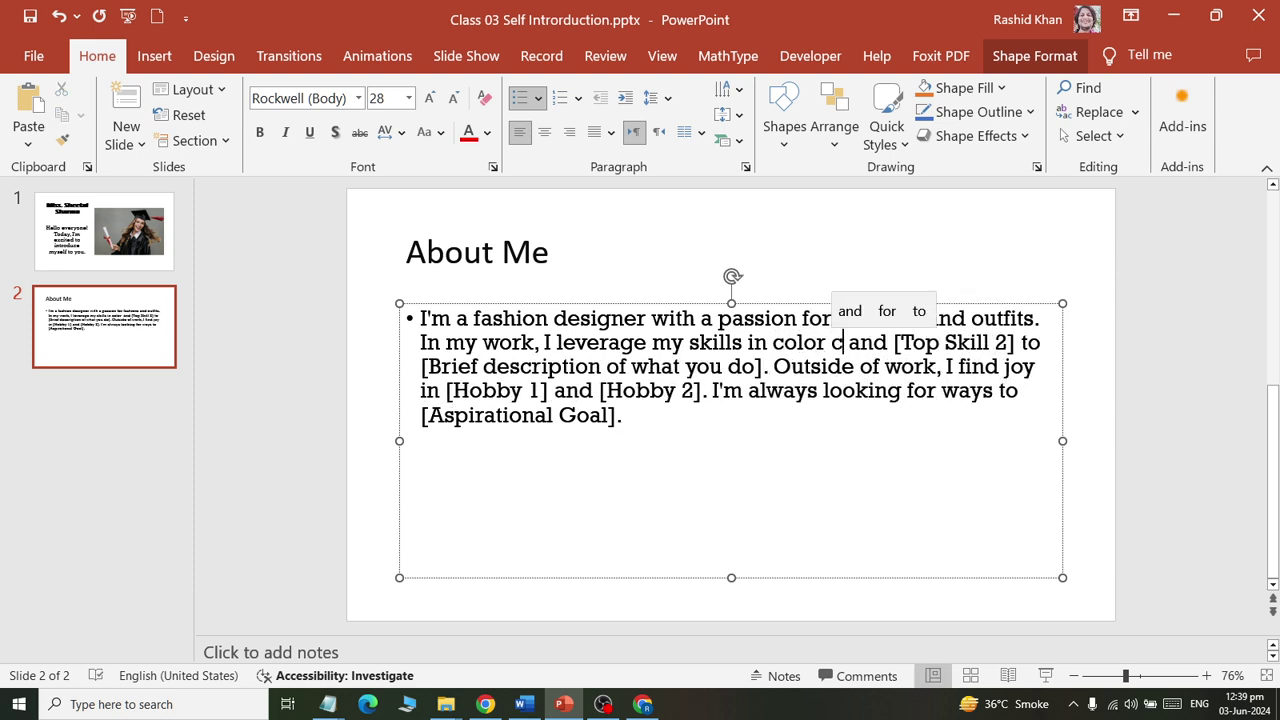
text(ombination)
Replace the [Top Skill 2] placeholder with the word 'facrics'
key(Right)
key(Right)
key(Right)
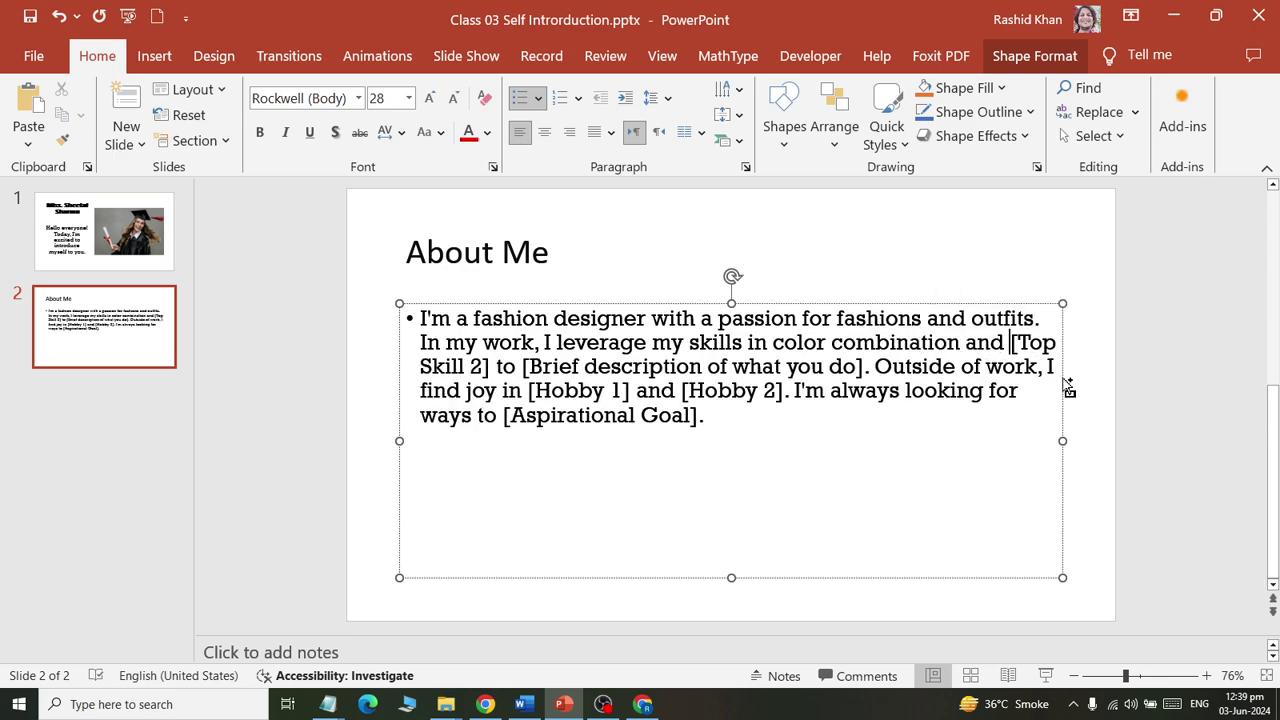
key(Right)
key(Left)
key(ctrl+shift+Right)
key(ctrl+shift+Right)
key(shift+Right)
key(shift+Right)
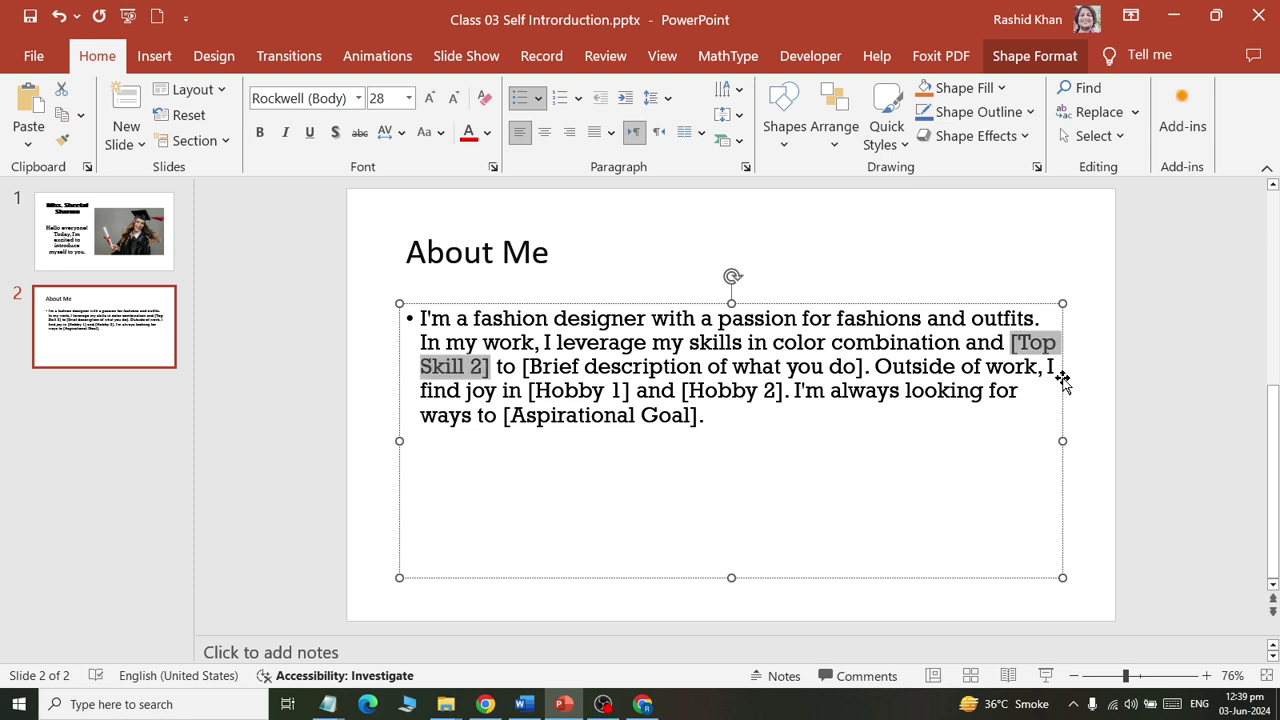
key(BackSpace)
text(facrics)
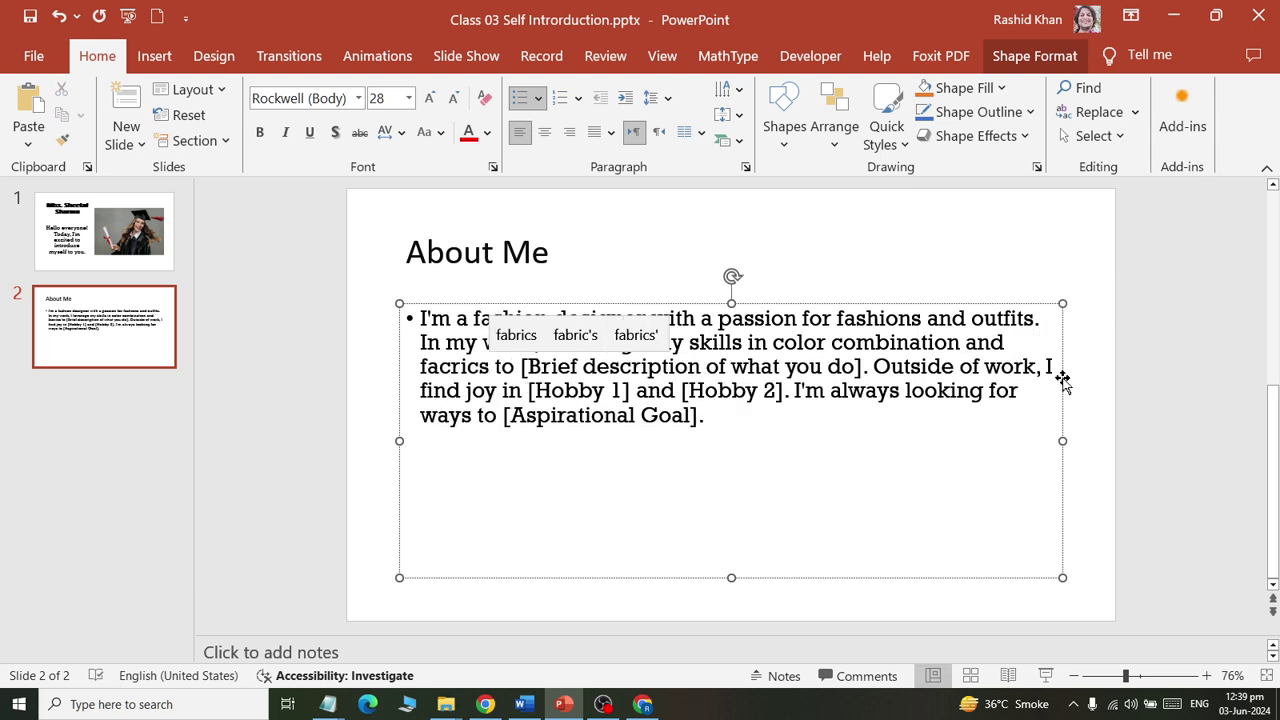
key(Right)
Fix the misspelled 'facrics' to 'fabrics' using the spelling suggestions
key(shift+Right)
key(shift+Right)
key(shift+Right)
key(shift+Right)
key(shift+Right)
key(shift+Right)
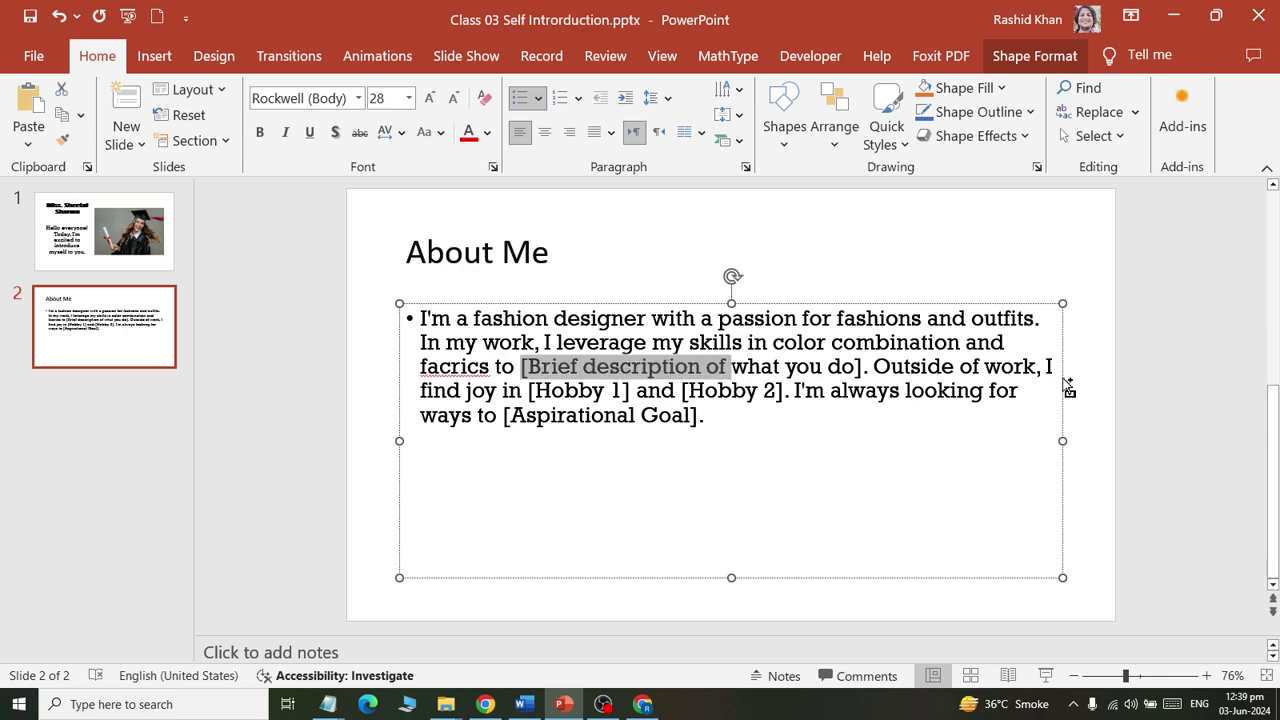
key(shift+Right)
key(shift+Right)
key(shift+Right)
key(shift+Right)
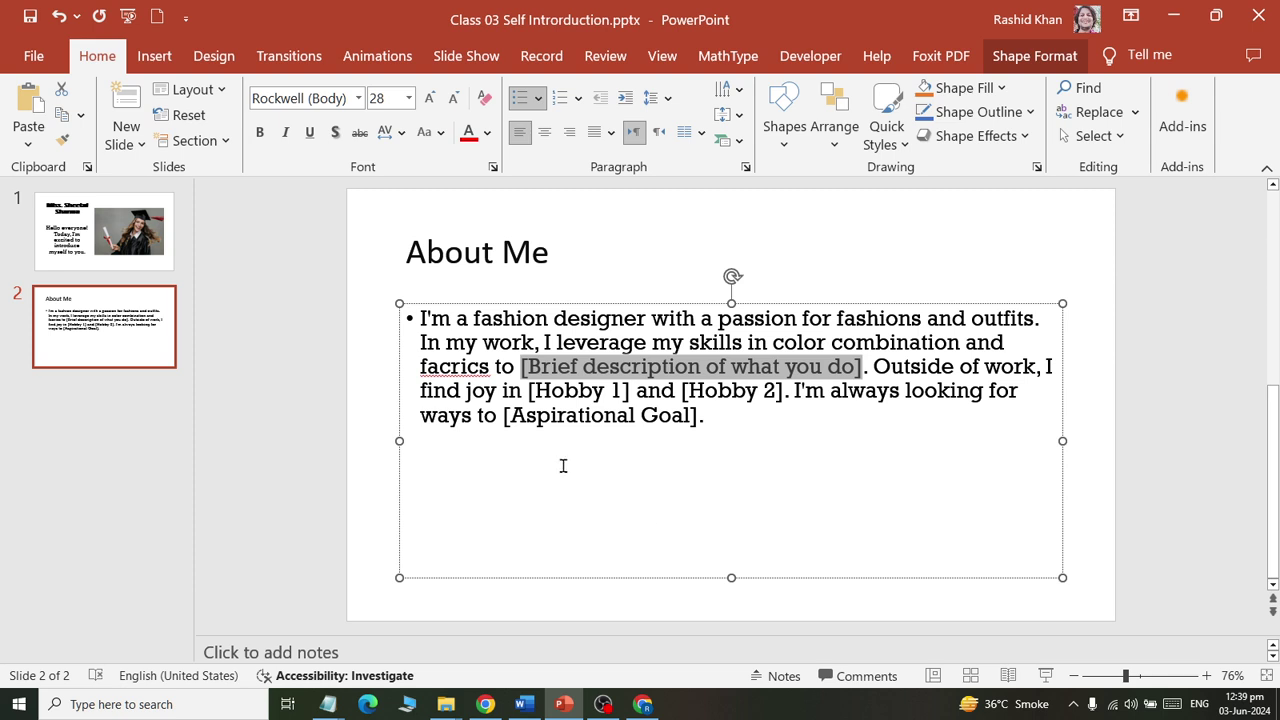
drag(528, 415, 690, 415)
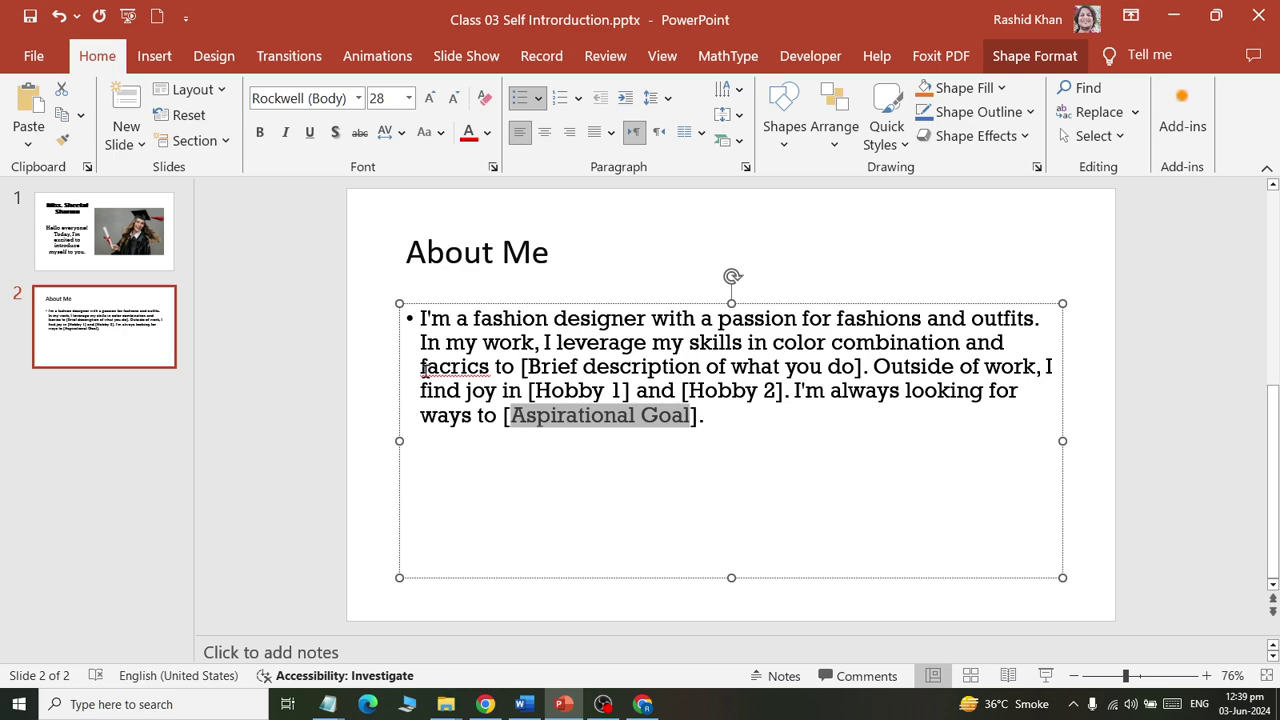
right_click(428, 372)
click(468, 384)
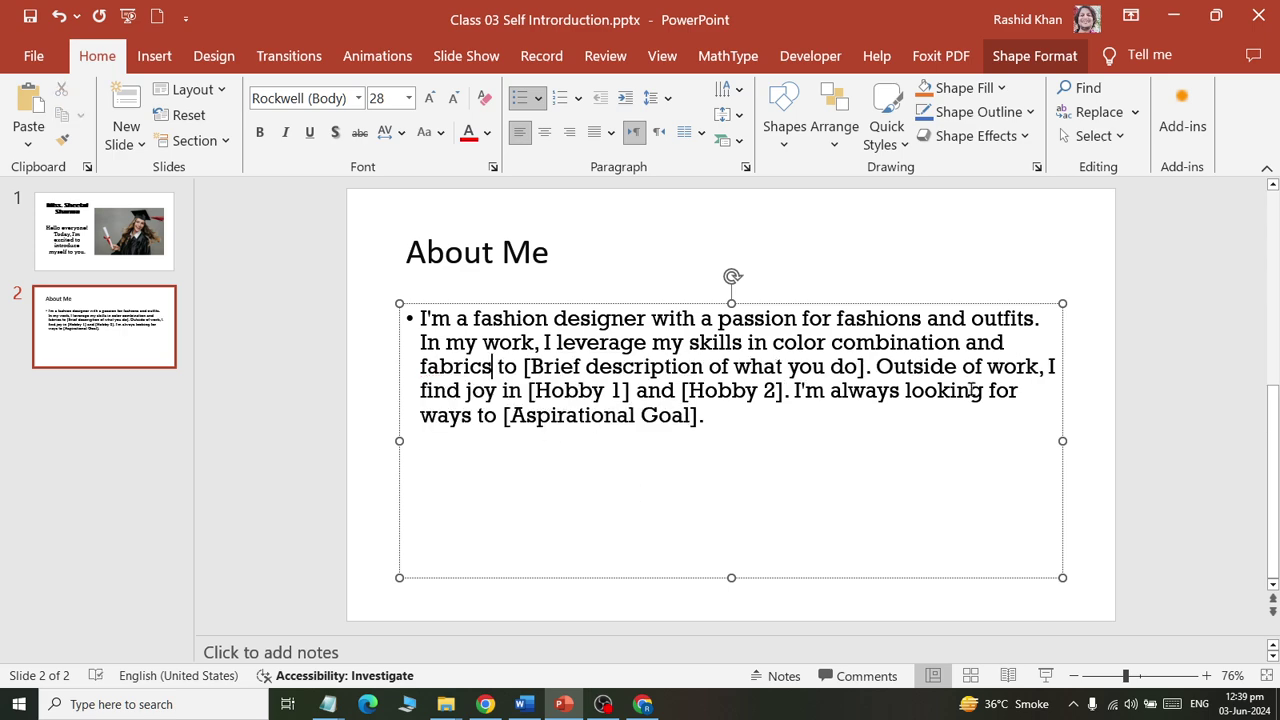
Enlarge all the About Me body text to 36 pt
key(ctrl+a)
click(429, 98)
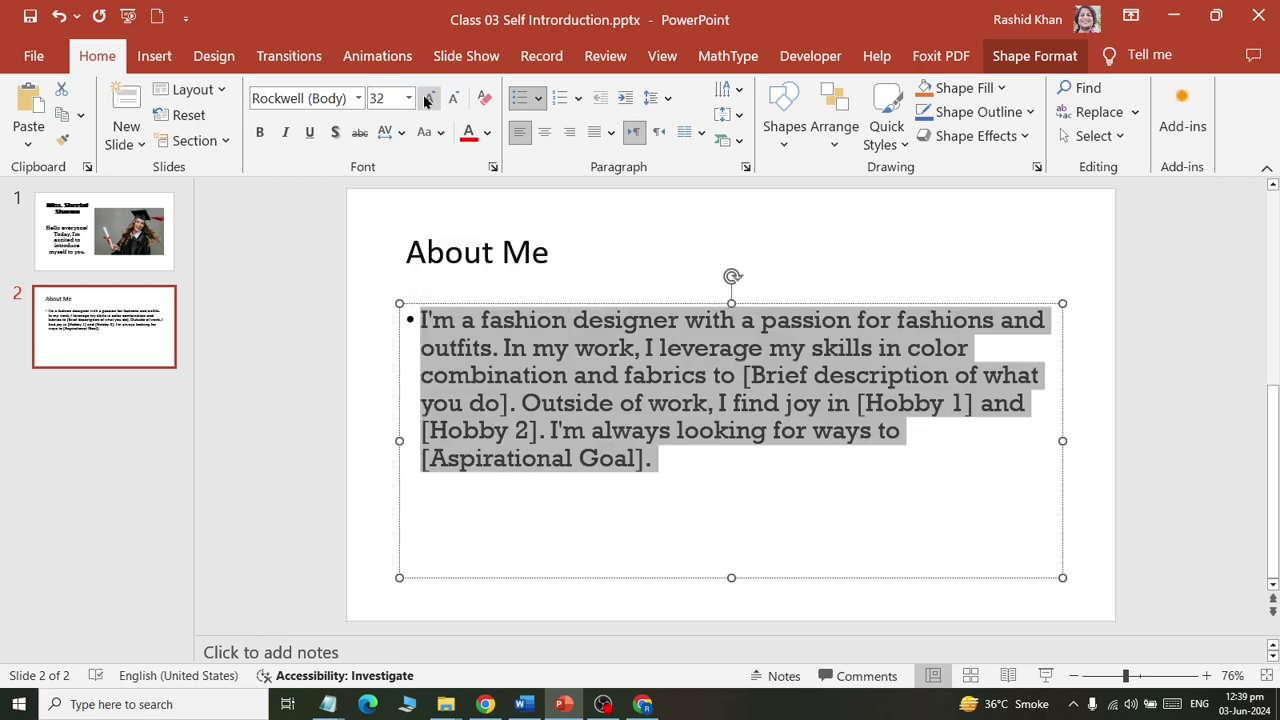
click(429, 98)
click(793, 478)
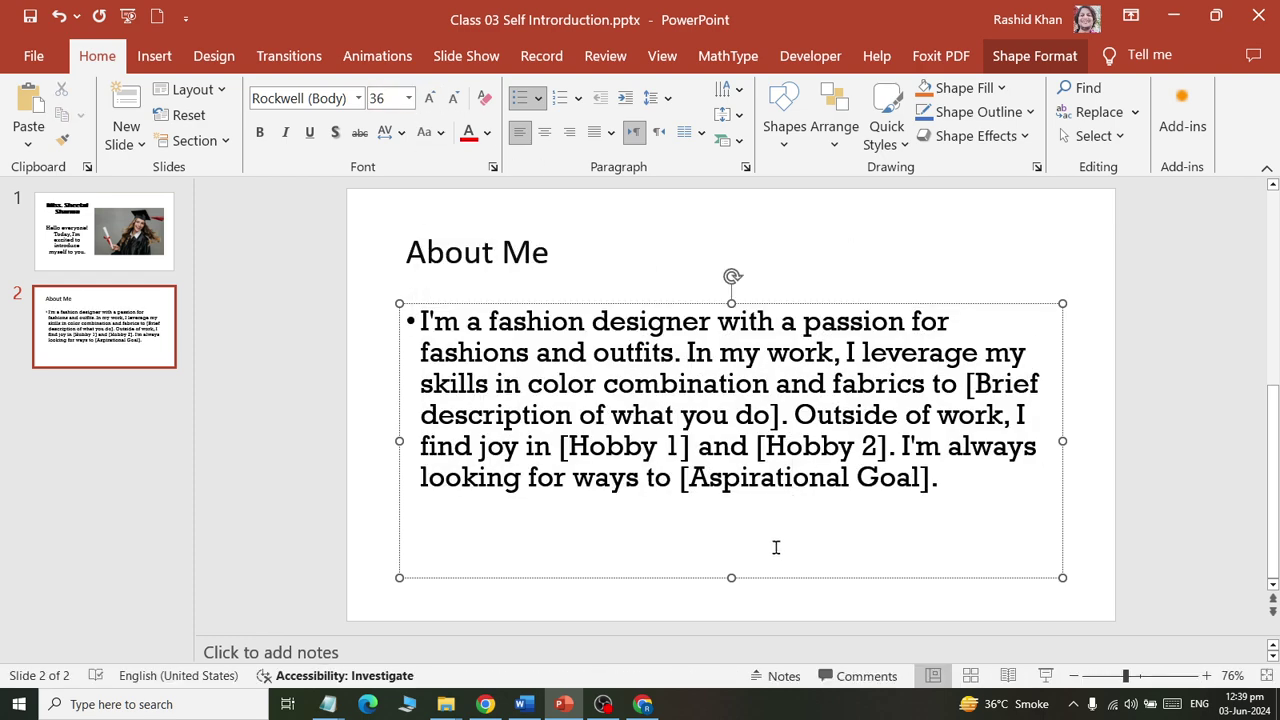
key(alt+Tab)
Scroll Gemini's reply and highlight the Your Name and Profession point
scroll(476, 417, down, 3)
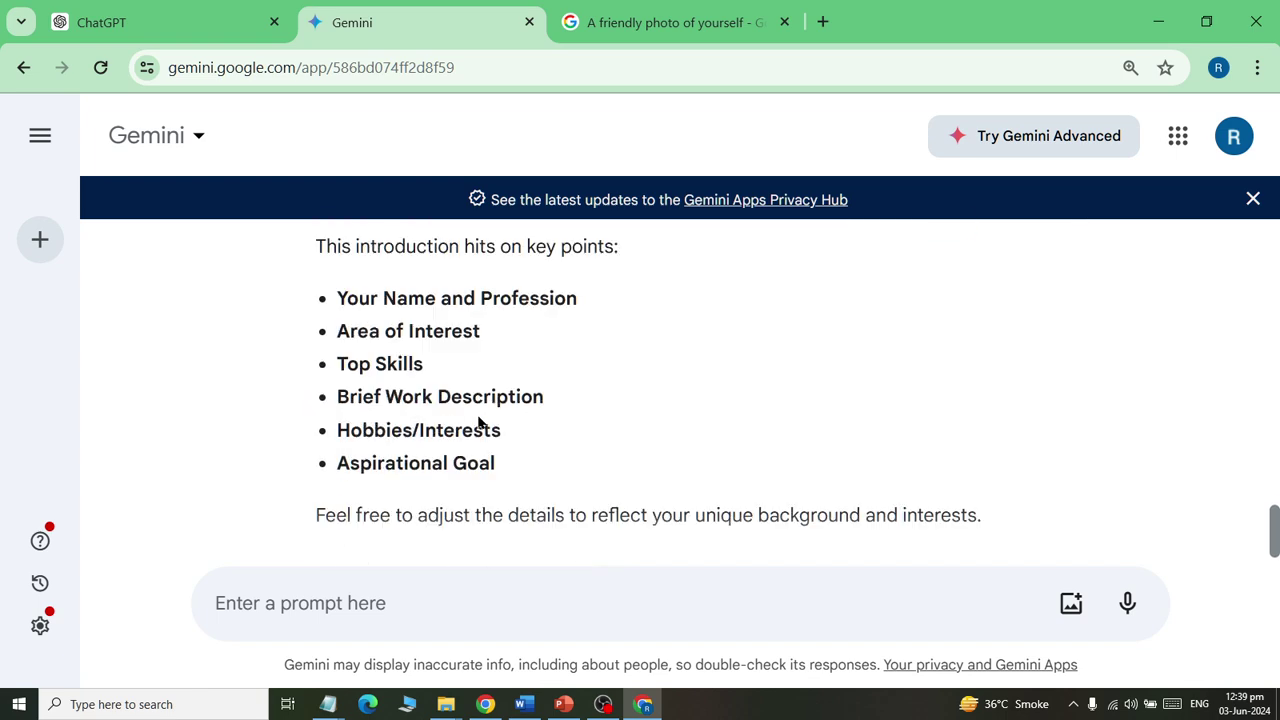
scroll(477, 414, up, 1)
drag(322, 305, 604, 305)
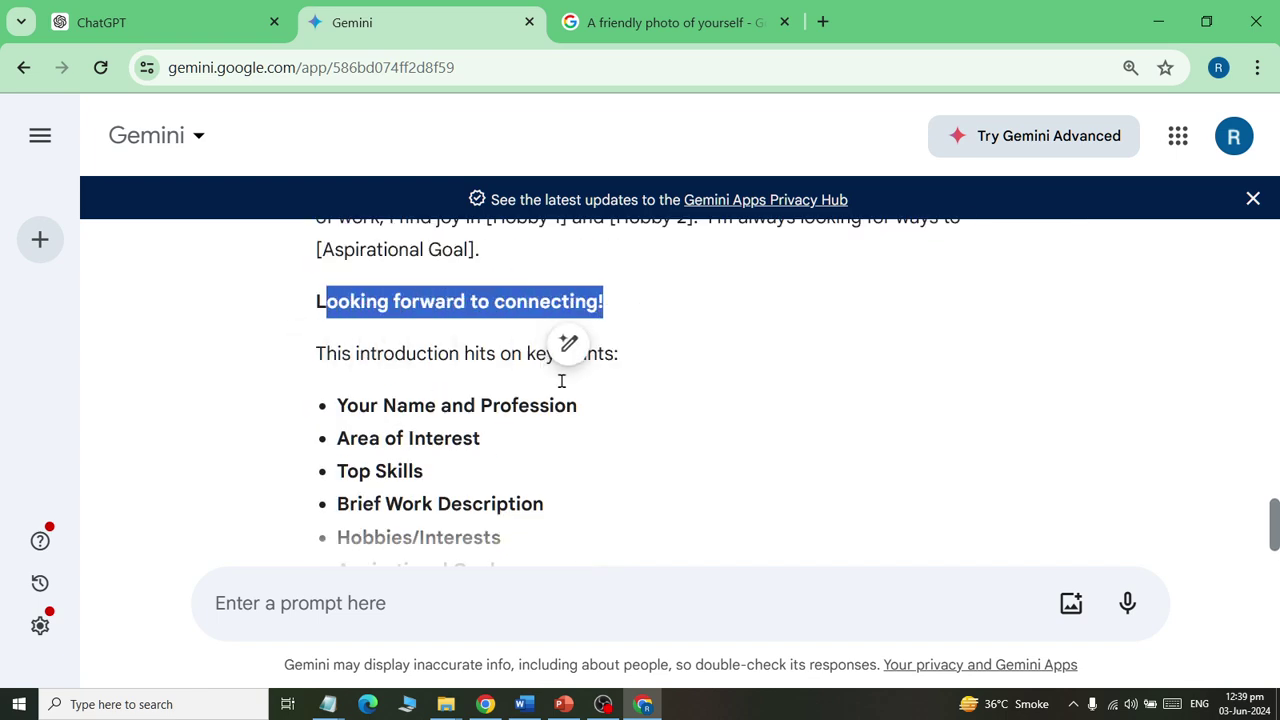
drag(361, 407, 477, 410)
click(335, 453)
scroll(335, 457, down, 1)
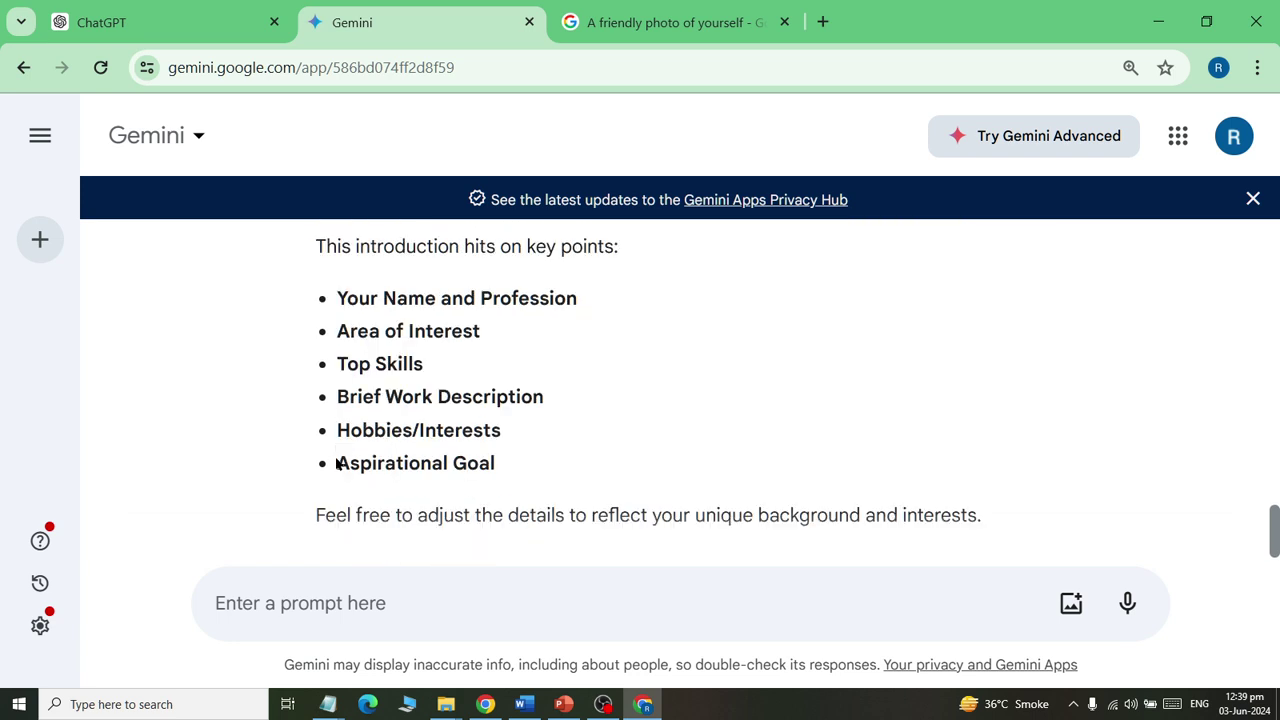
Highlight each key point — Name, Interest, Skills, Work, Hobbies, Goal — then return to ChatGPT
drag(337, 297, 567, 297)
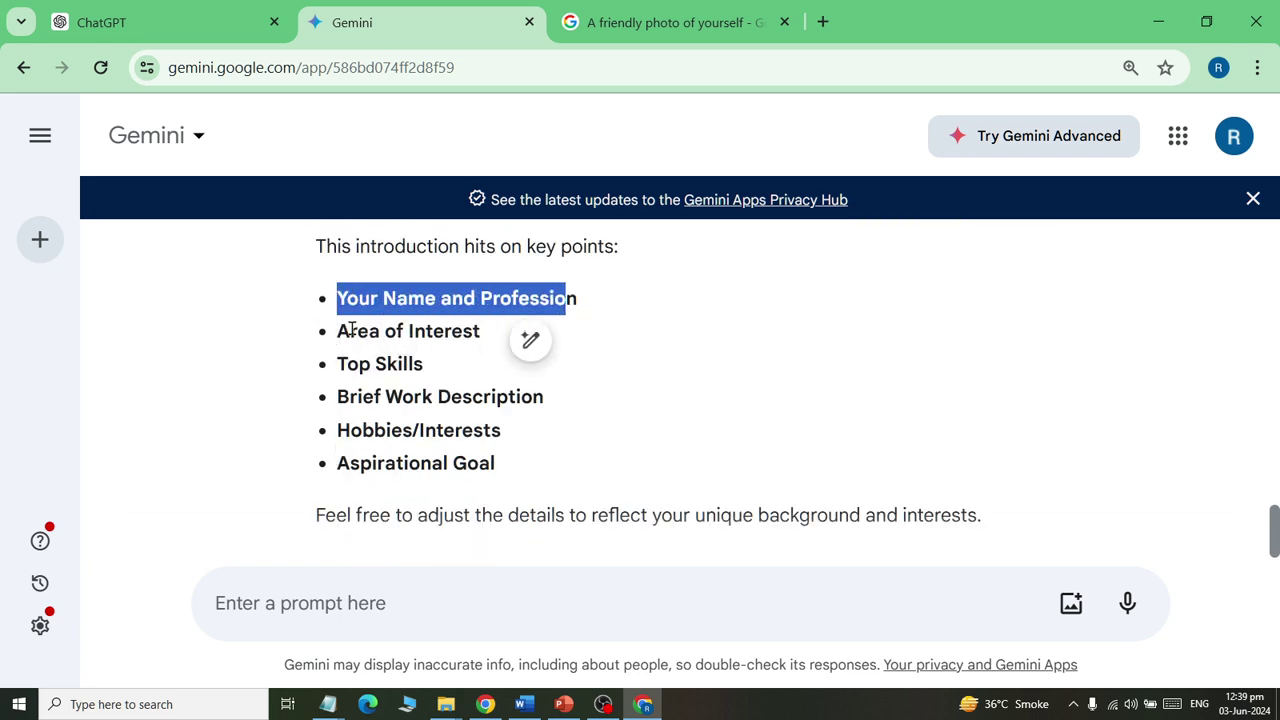
drag(353, 330, 442, 330)
drag(357, 364, 426, 364)
drag(337, 397, 552, 402)
drag(347, 430, 517, 426)
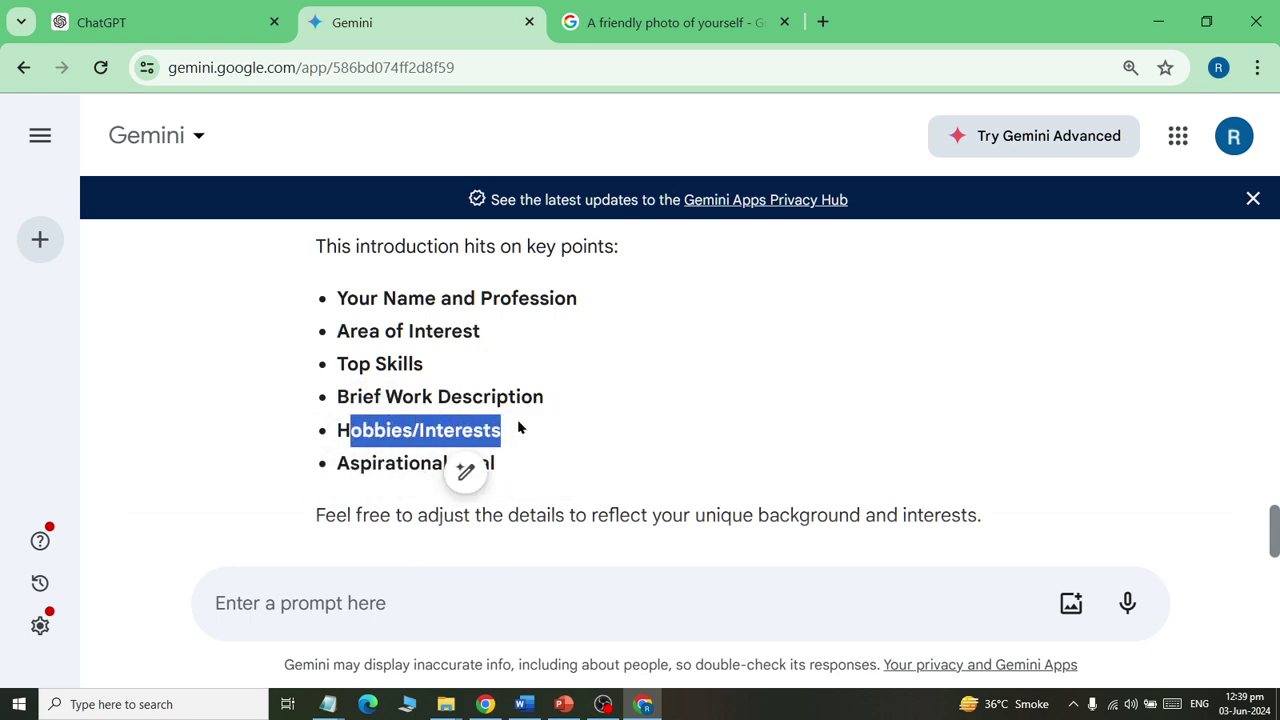
drag(350, 463, 528, 466)
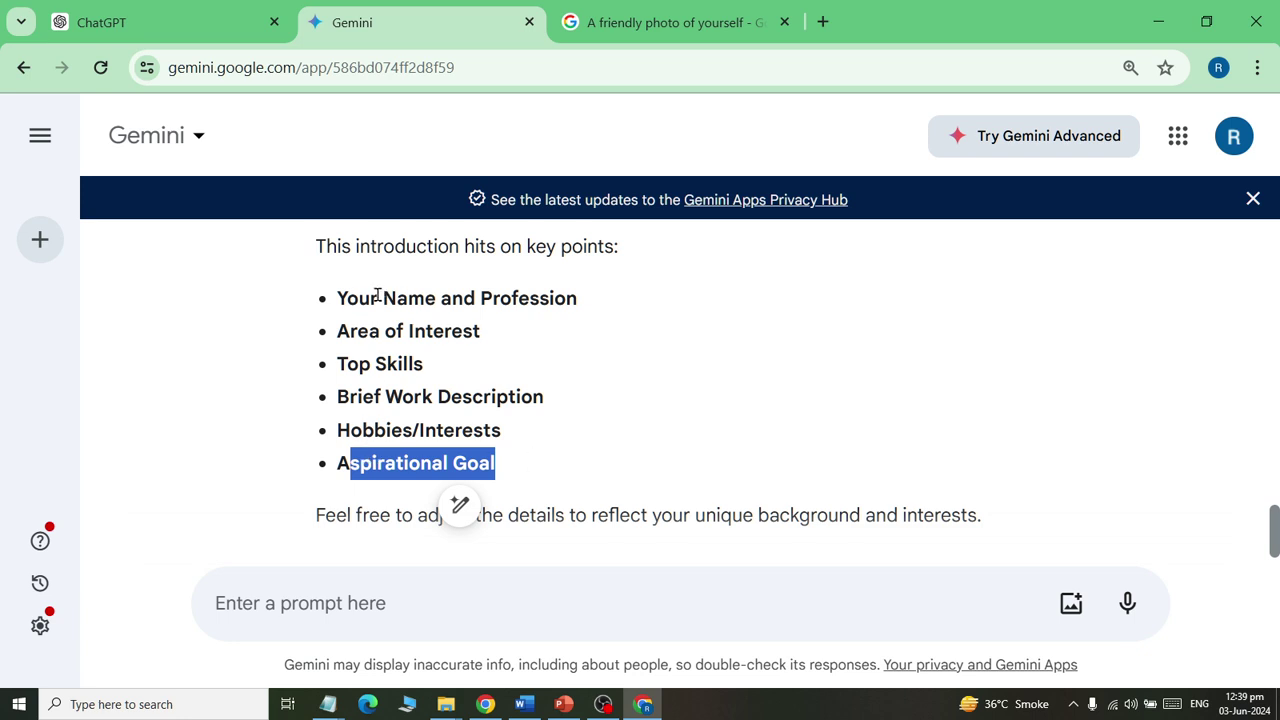
scroll(369, 363, down, 1)
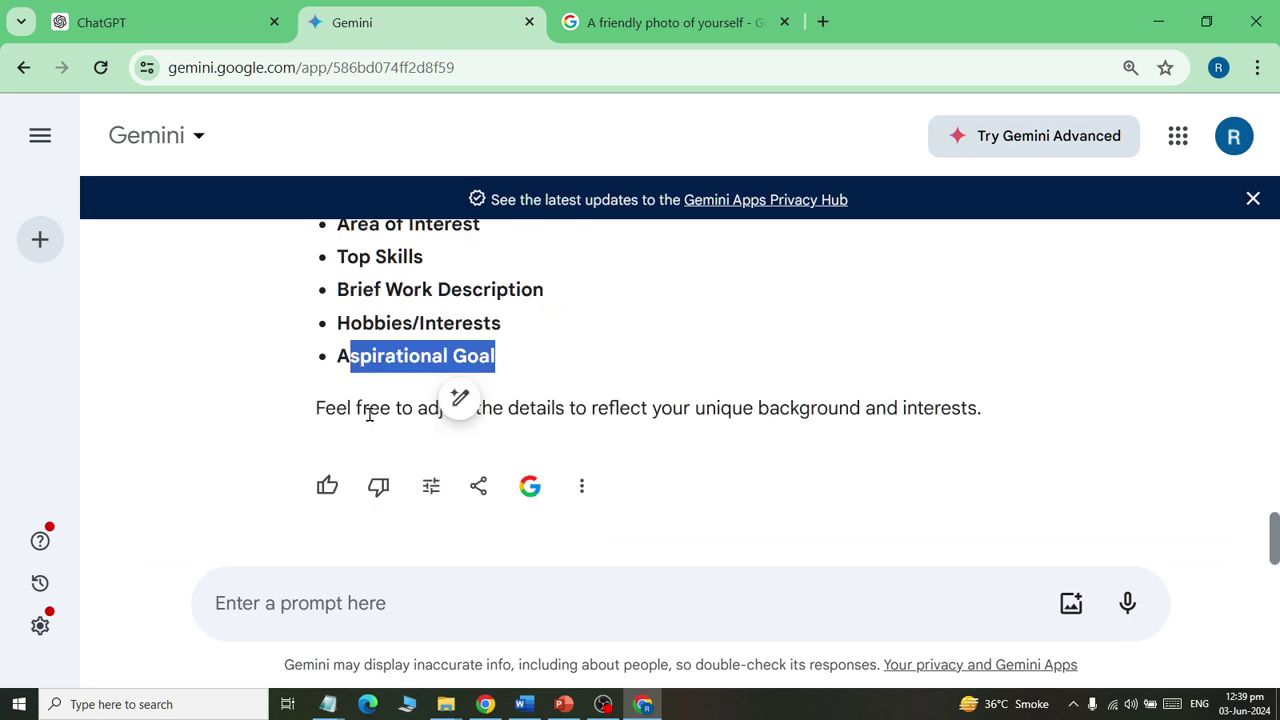
click(197, 14)
Scroll to Slide 3: Background and highlight its title, content and image suggestion
scroll(563, 486, down, 2)
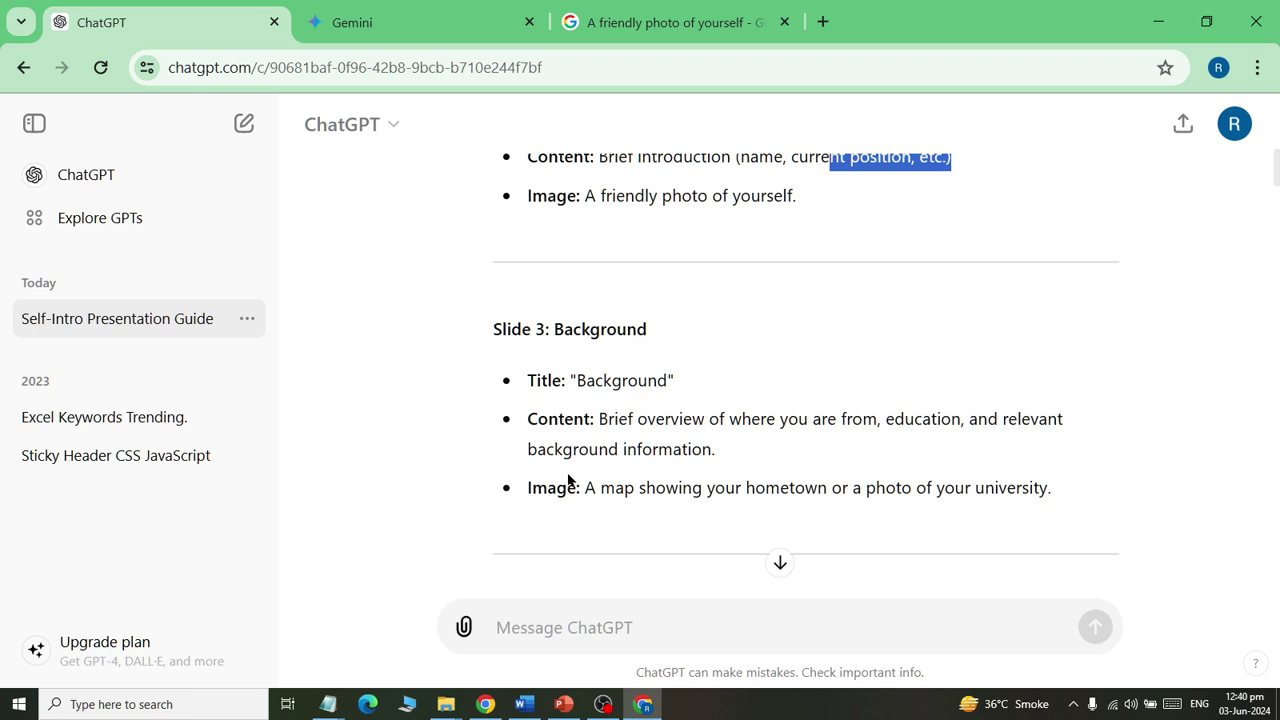
drag(597, 419, 998, 418)
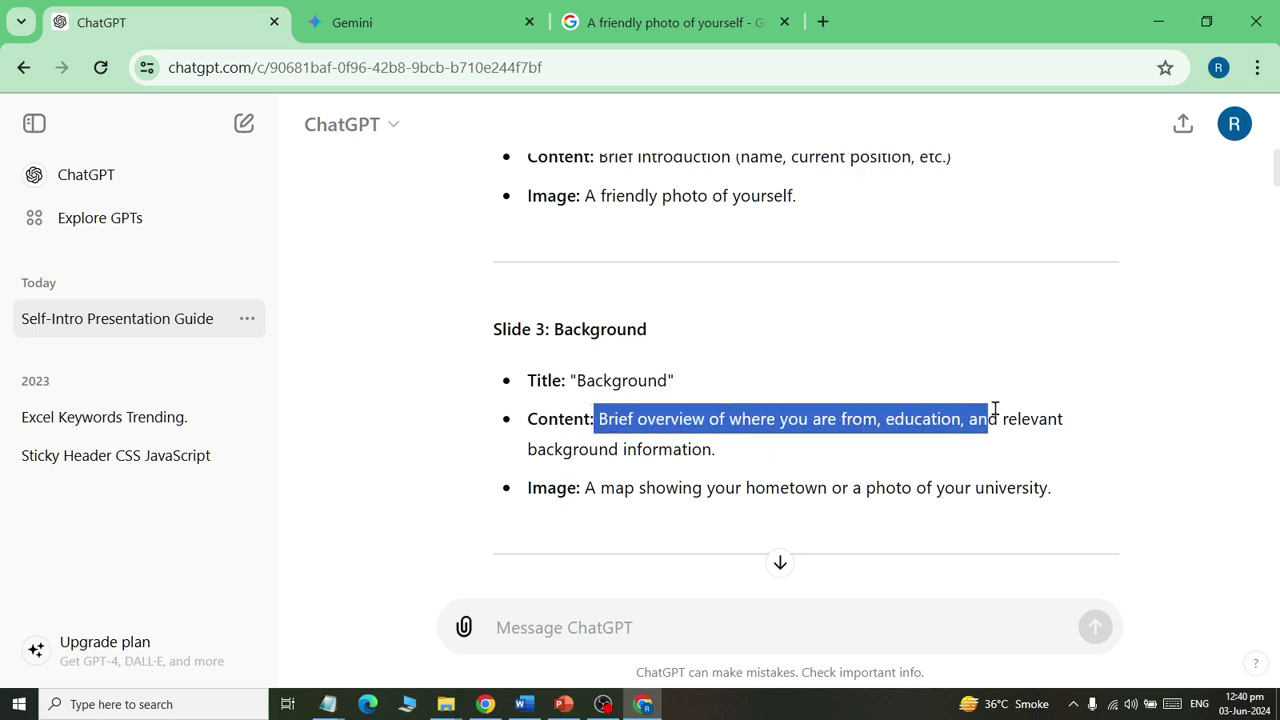
scroll(989, 412, down, 1)
click(700, 340)
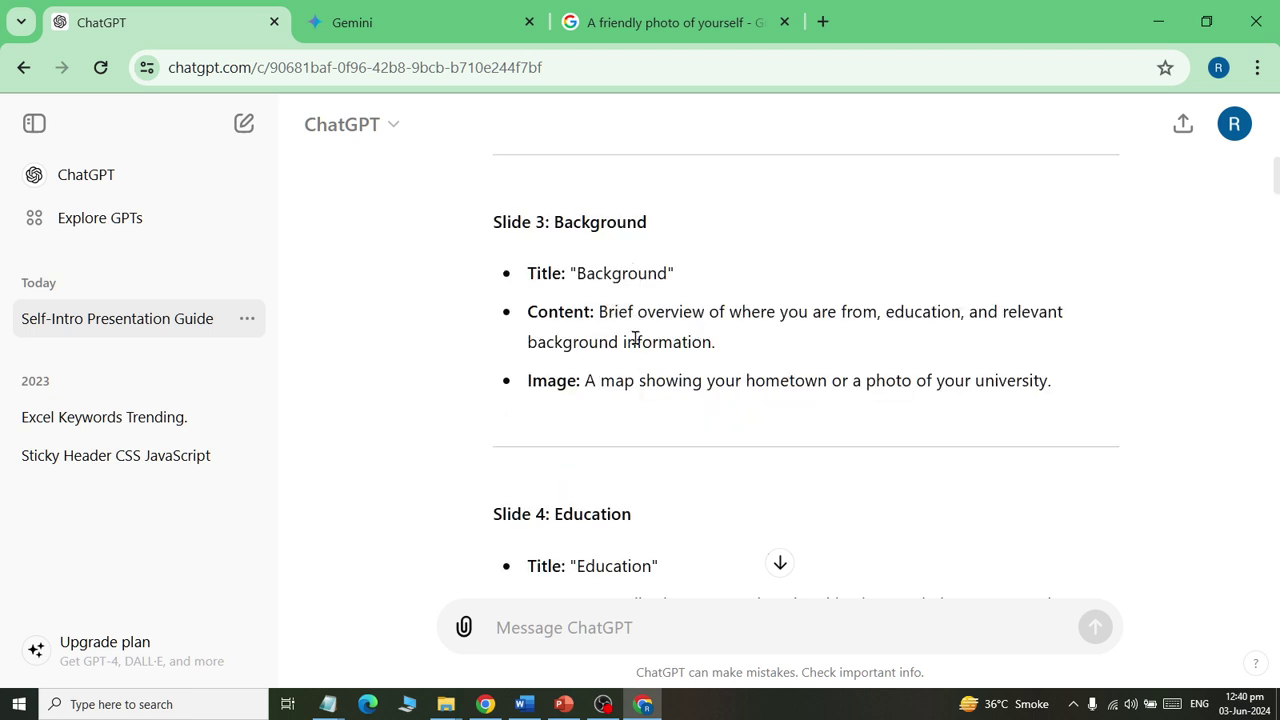
mouse_move(596, 271)
mouse_down()
mouse_move(665, 272)
mouse_move(675, 289)
mouse_up()
mouse_move(598, 311)
mouse_down()
mouse_move(966, 303)
mouse_move(1070, 320)
mouse_move(1020, 339)
mouse_up()
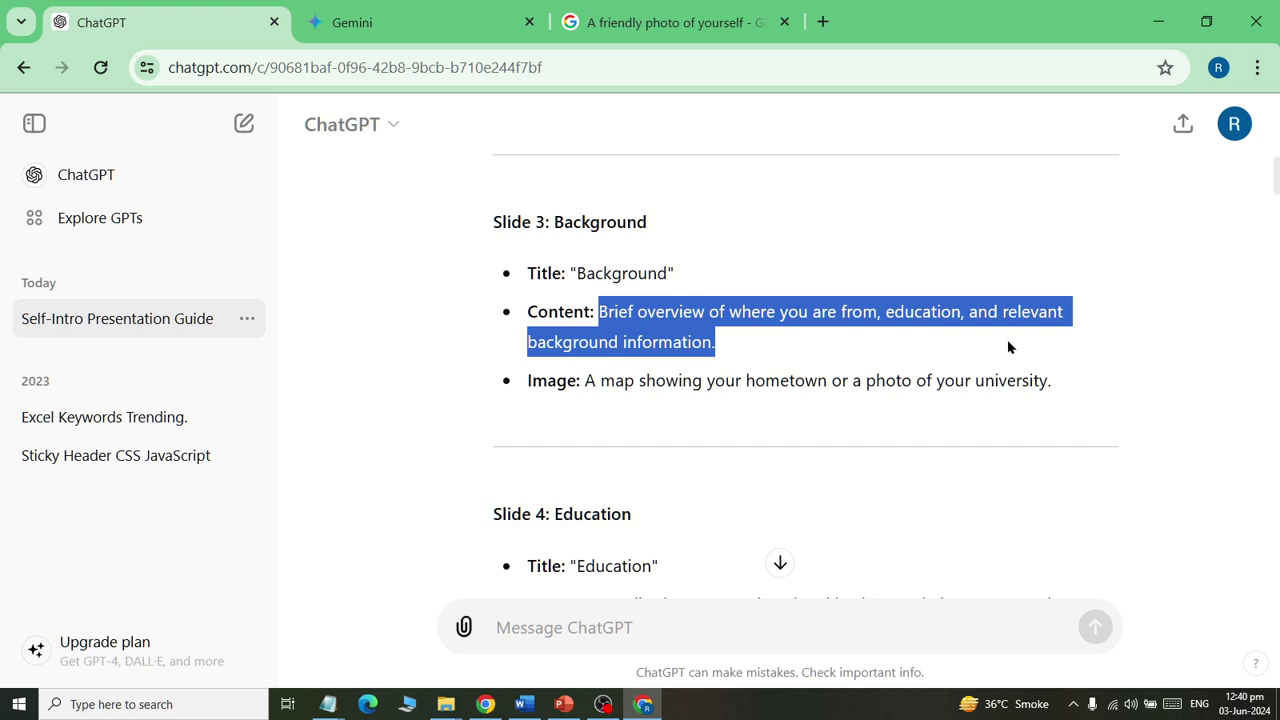
drag(1008, 347, 931, 354)
mouse_move(600, 380)
mouse_down()
mouse_move(925, 398)
mouse_move(1055, 387)
mouse_up()
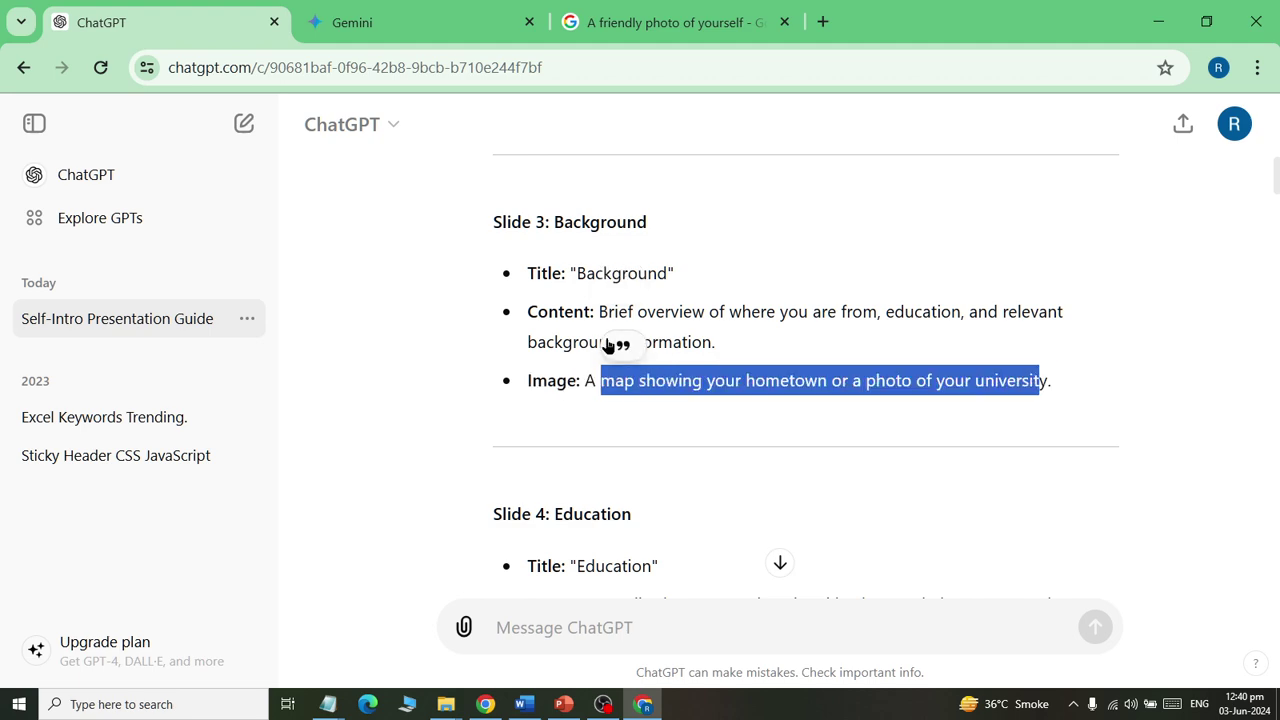
Highlight the content ideas about where you are from and relevant background information
click(628, 309)
mouse_move(709, 311)
mouse_down()
mouse_move(1030, 311)
mouse_move(1013, 347)
mouse_up()
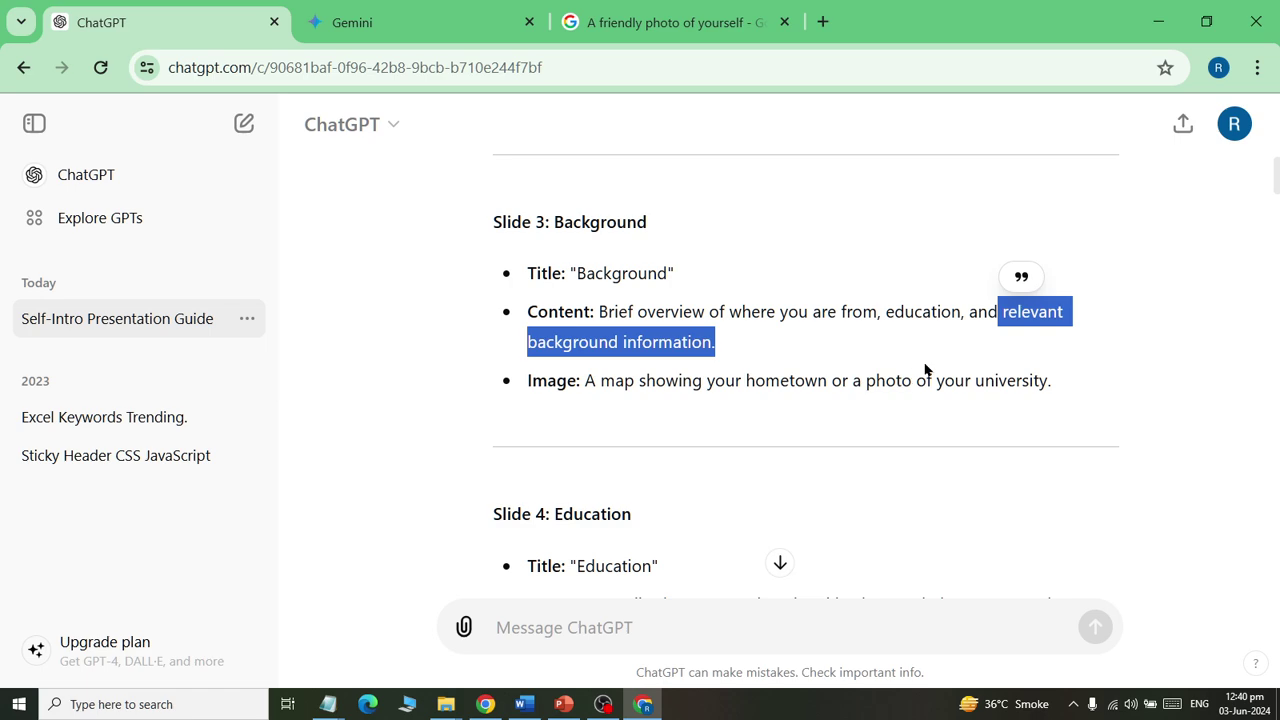
click(962, 342)
drag(976, 308, 821, 355)
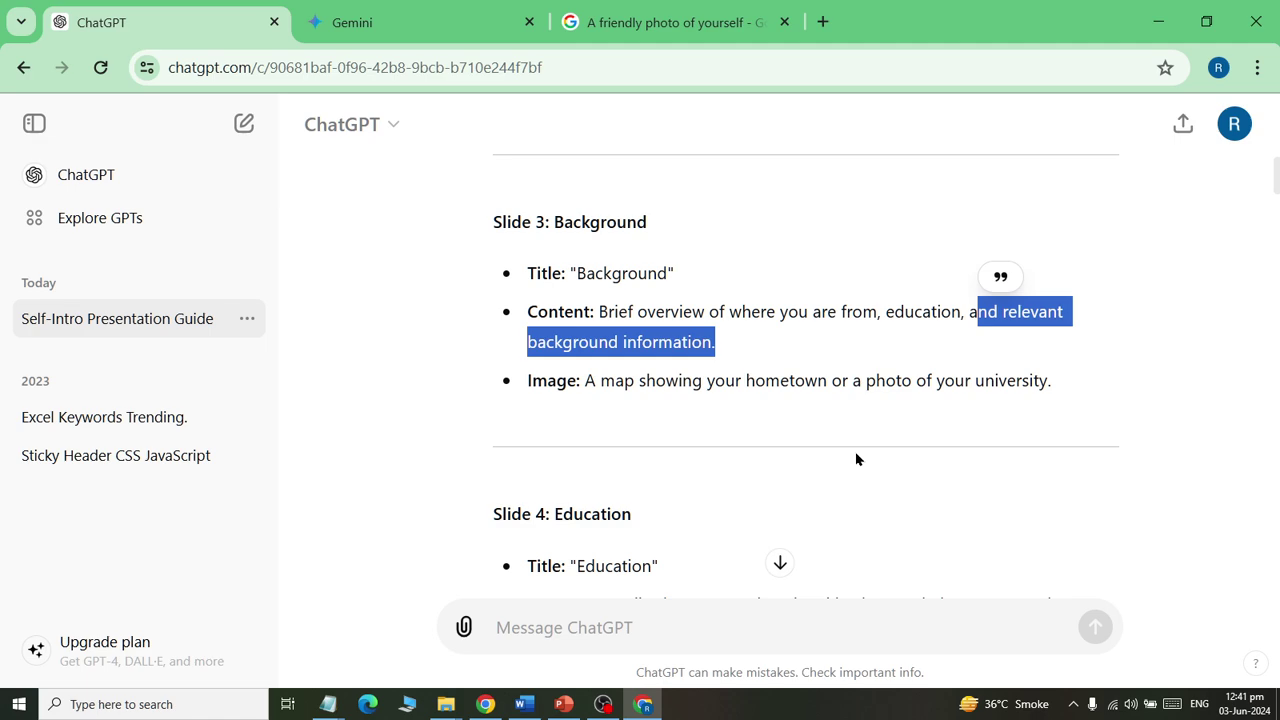
Add a new Title and Content slide as slide 3
key(alt+Tab)
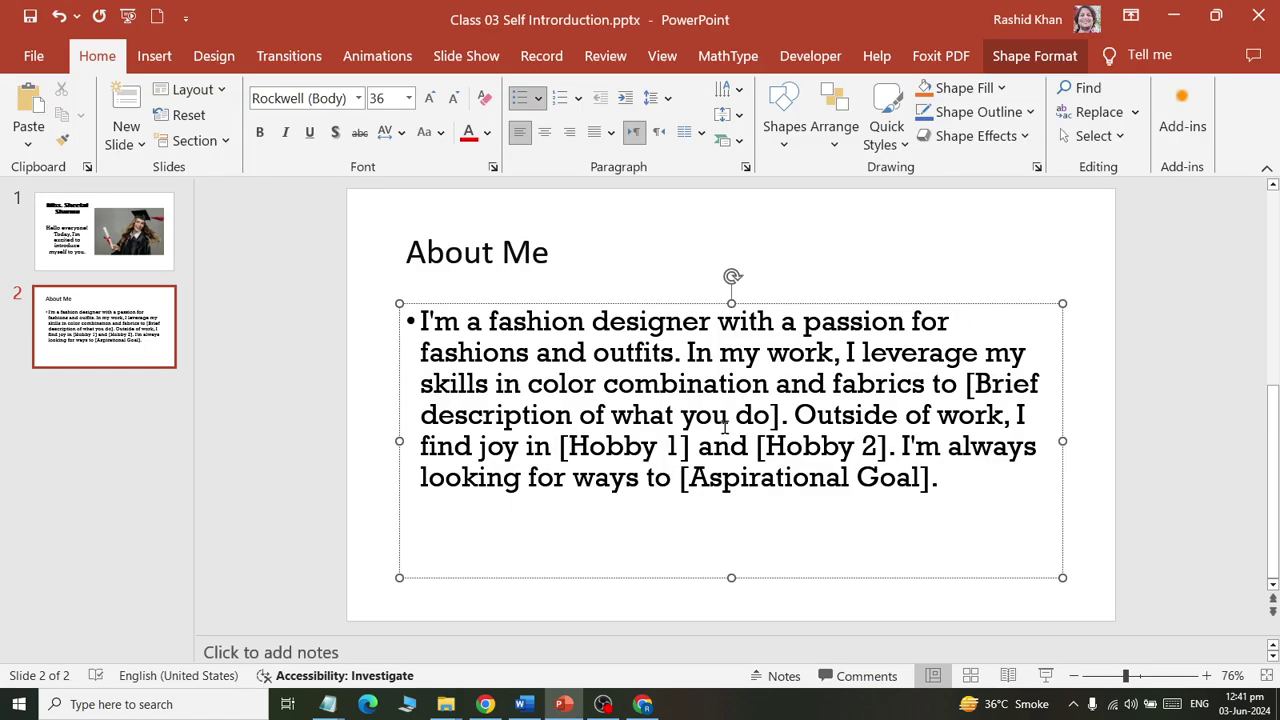
click(126, 133)
click(303, 212)
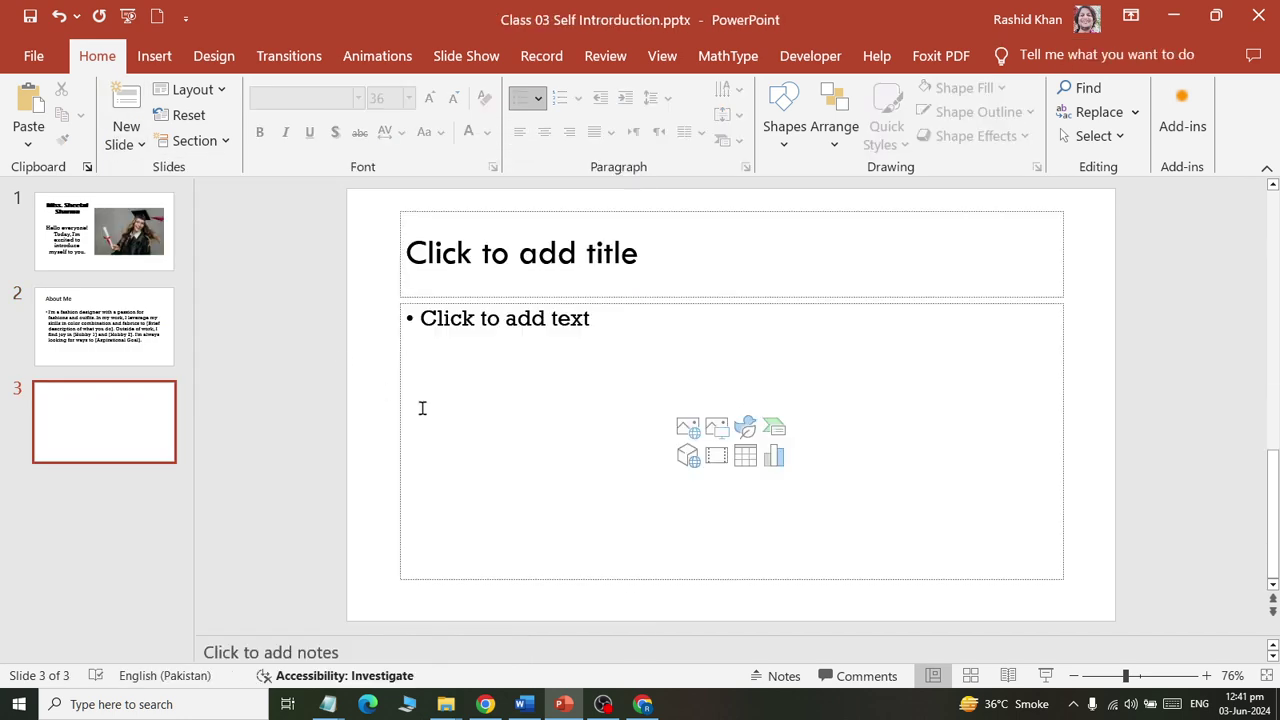
Copy 'Background' from ChatGPT's outline and paste it as slide 3's title
key(alt+Tab)
click(603, 273)
double_click(603, 273)
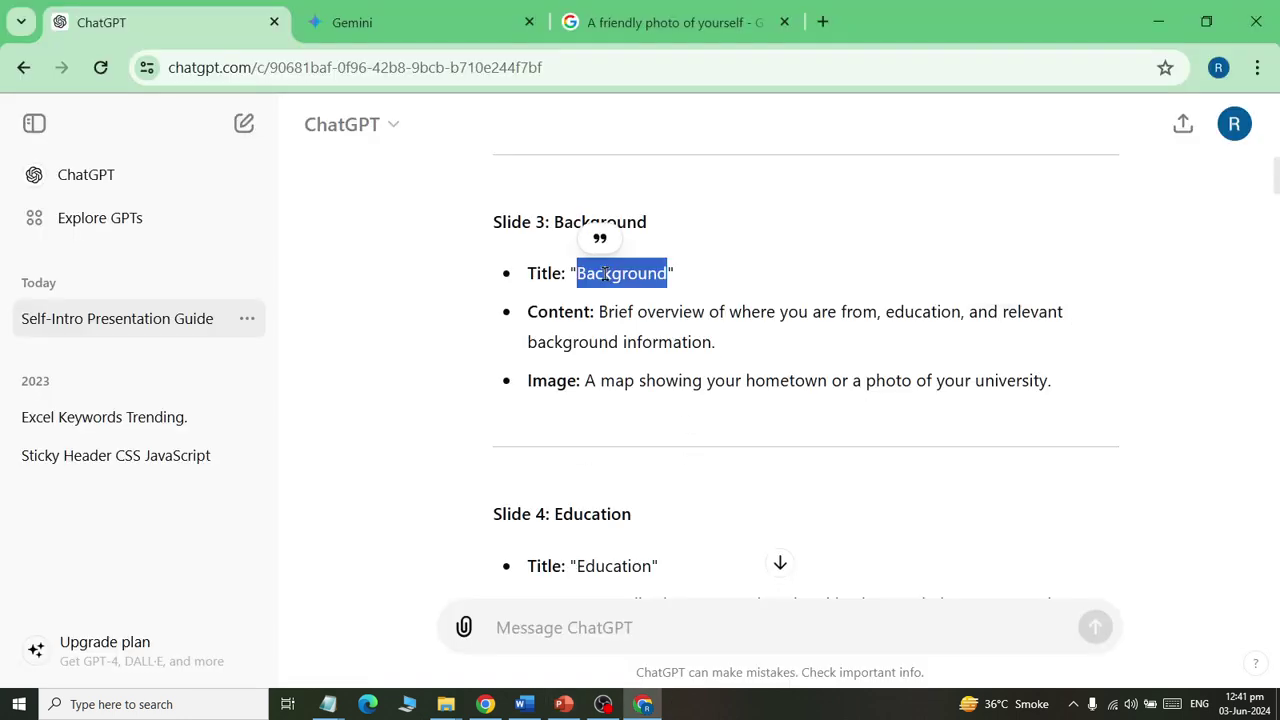
key(ctrl+c)
key(alt+Tab)
click(514, 254)
key(ctrl+v)
click(536, 389)
Begin the first bullet with 'Hello, I am', the speaker's name, hometown and district
key(alt+Tab)
key(alt+Tab)
text(He)
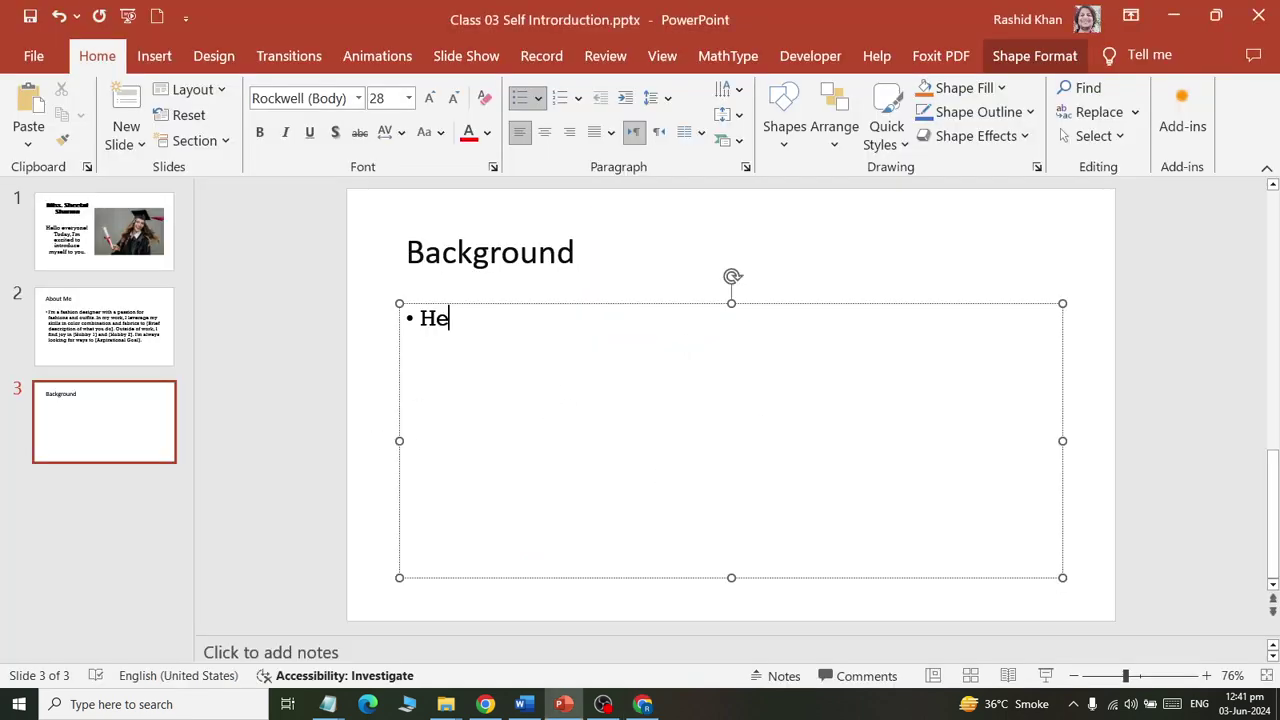
text(llo, I am)
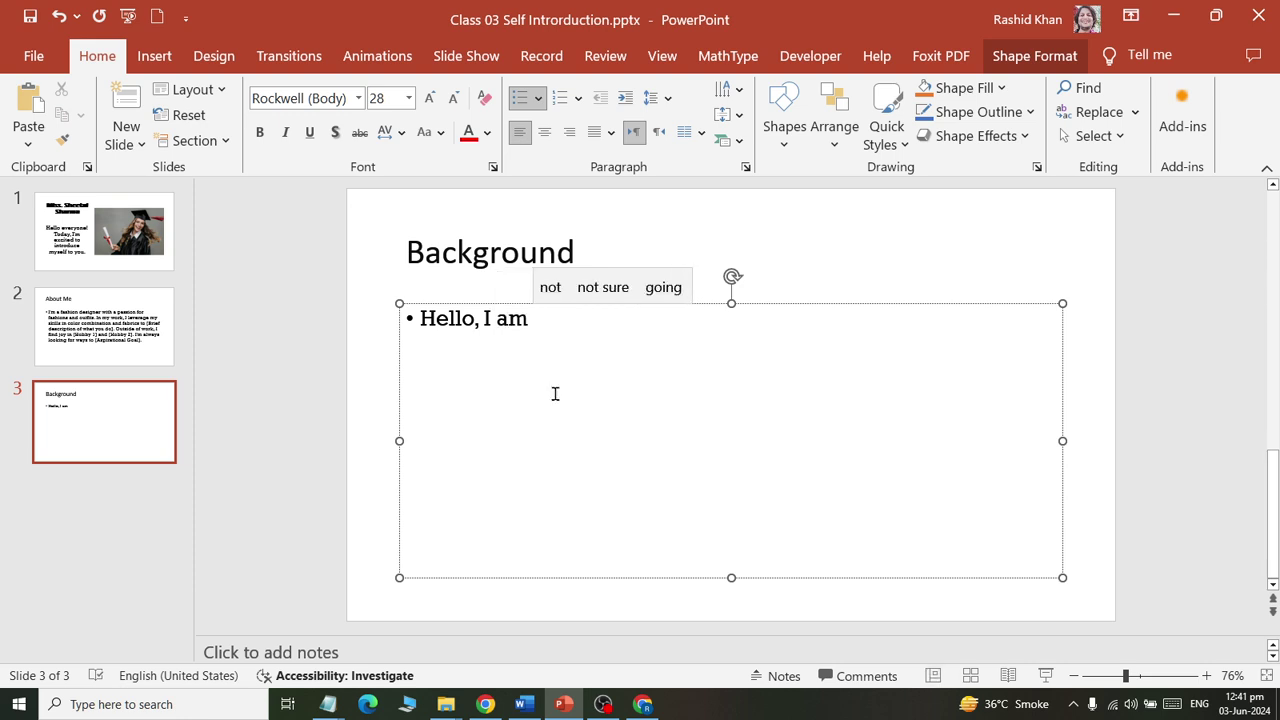
click(106, 246)
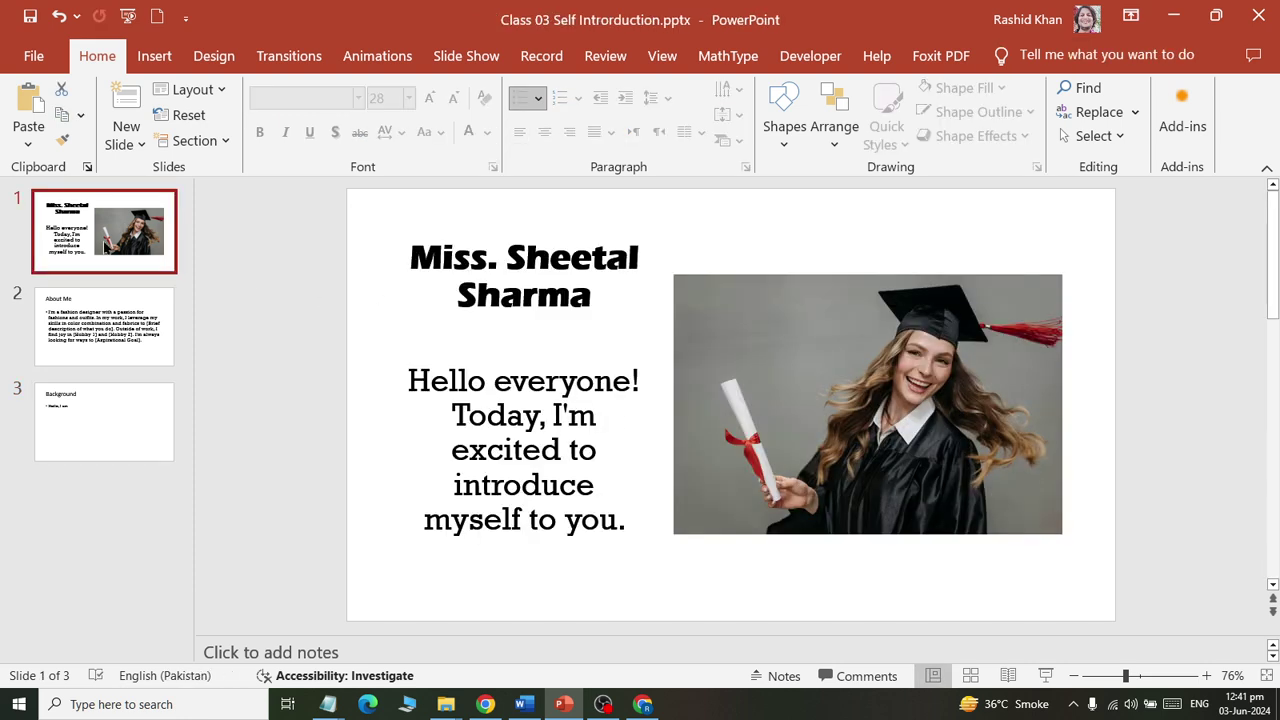
click(91, 414)
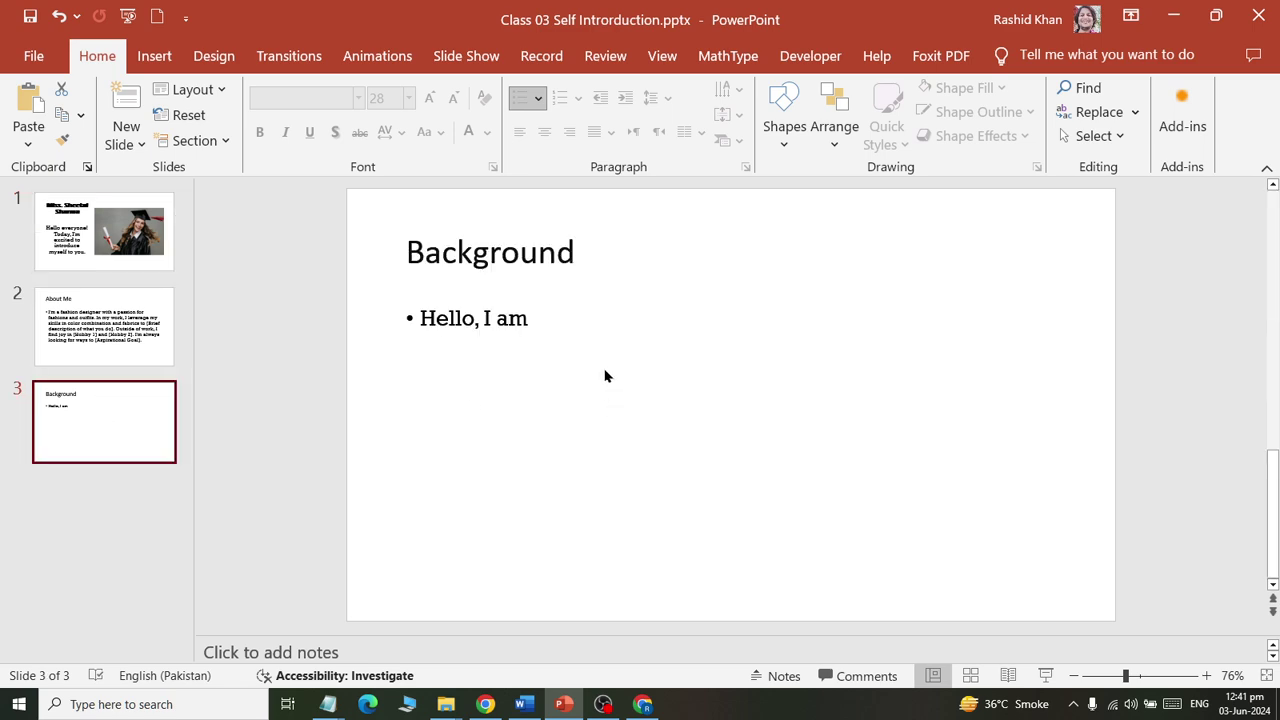
click(509, 313)
text(ee)
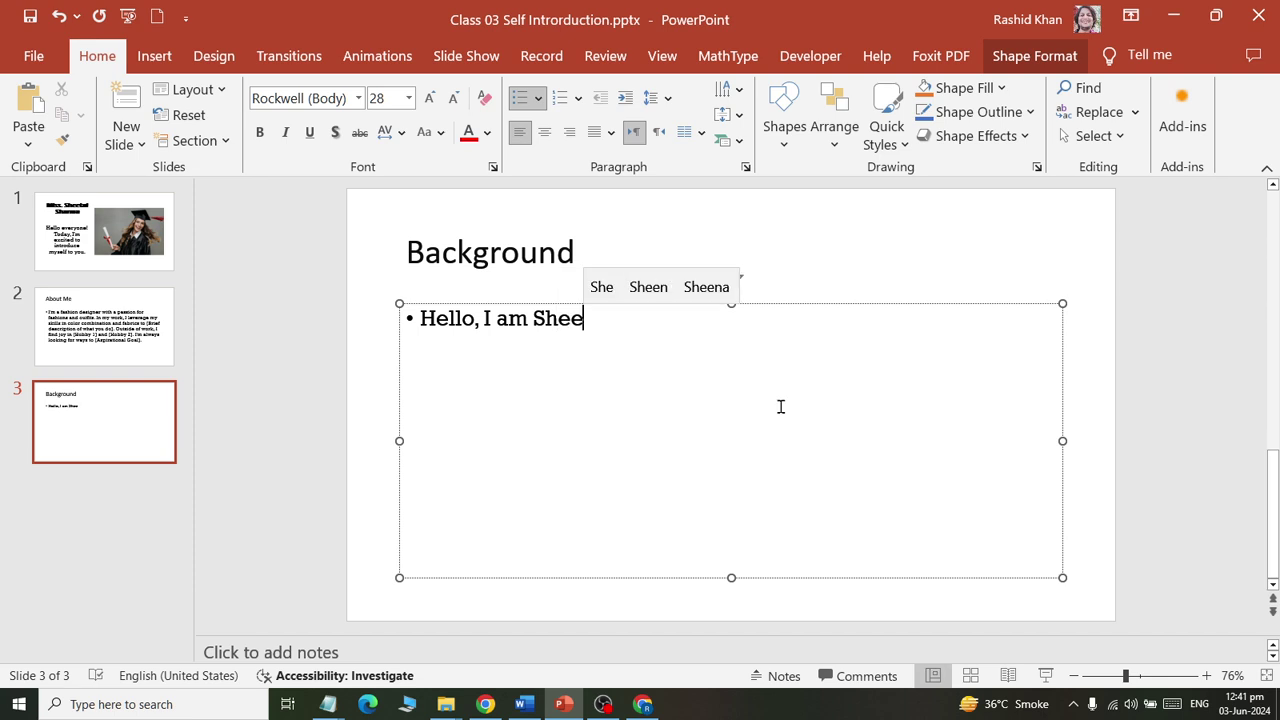
text(tal from Shahdadpur)
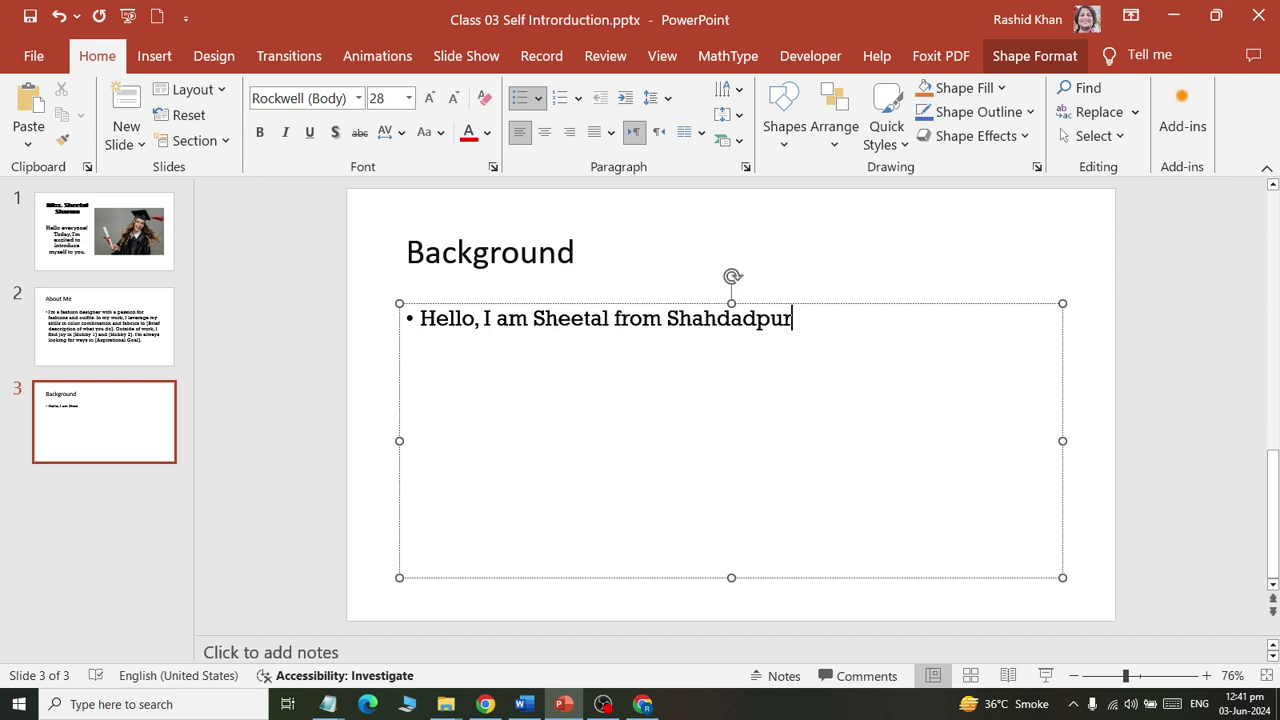
text( , District Sangh)
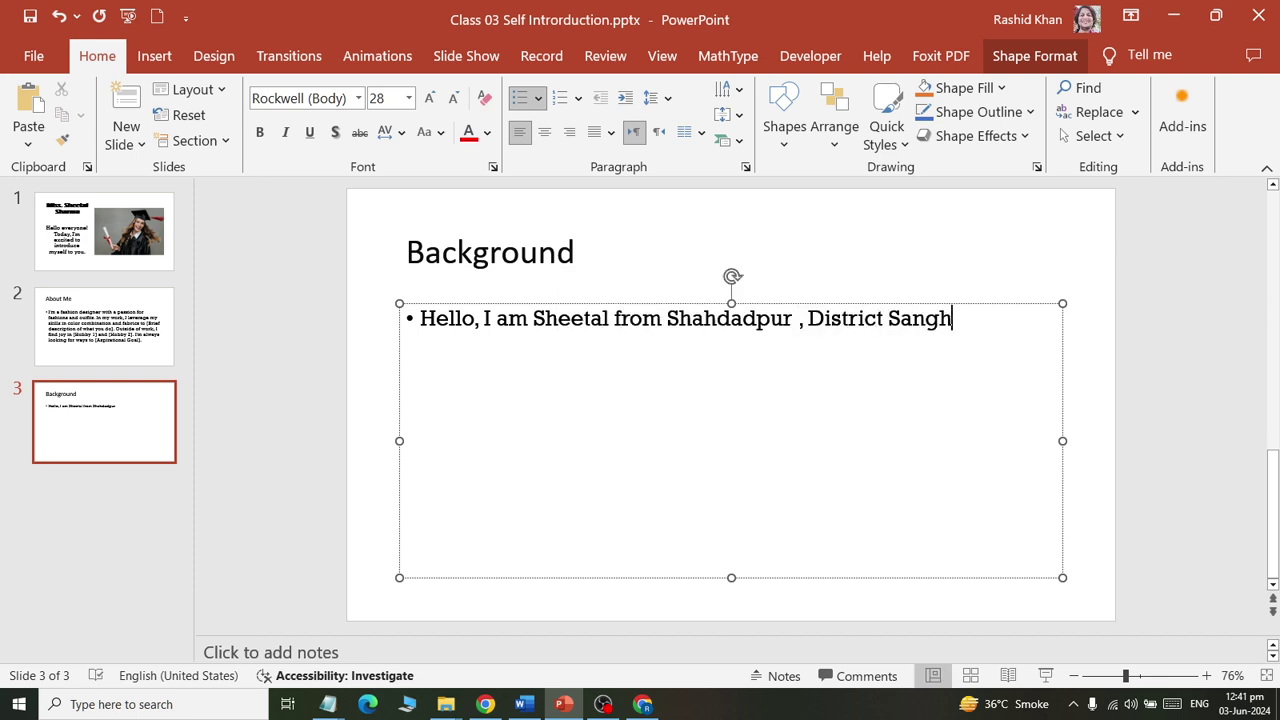
text(ar,)
End the hometown sentence with 'Sindh Pakistan' and start a second bullet with 'I am'
text(a village )
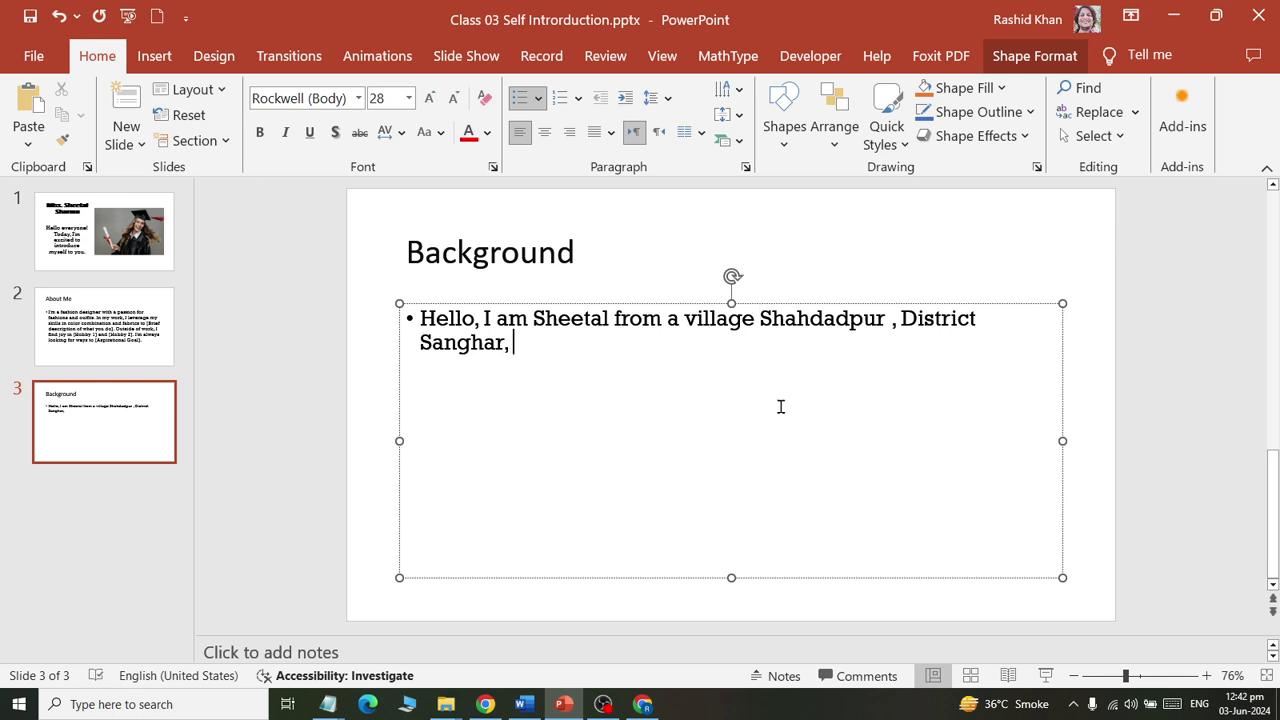
text(P)
key(BackSpace)
key(BackSpace)
text(mes in Pro)
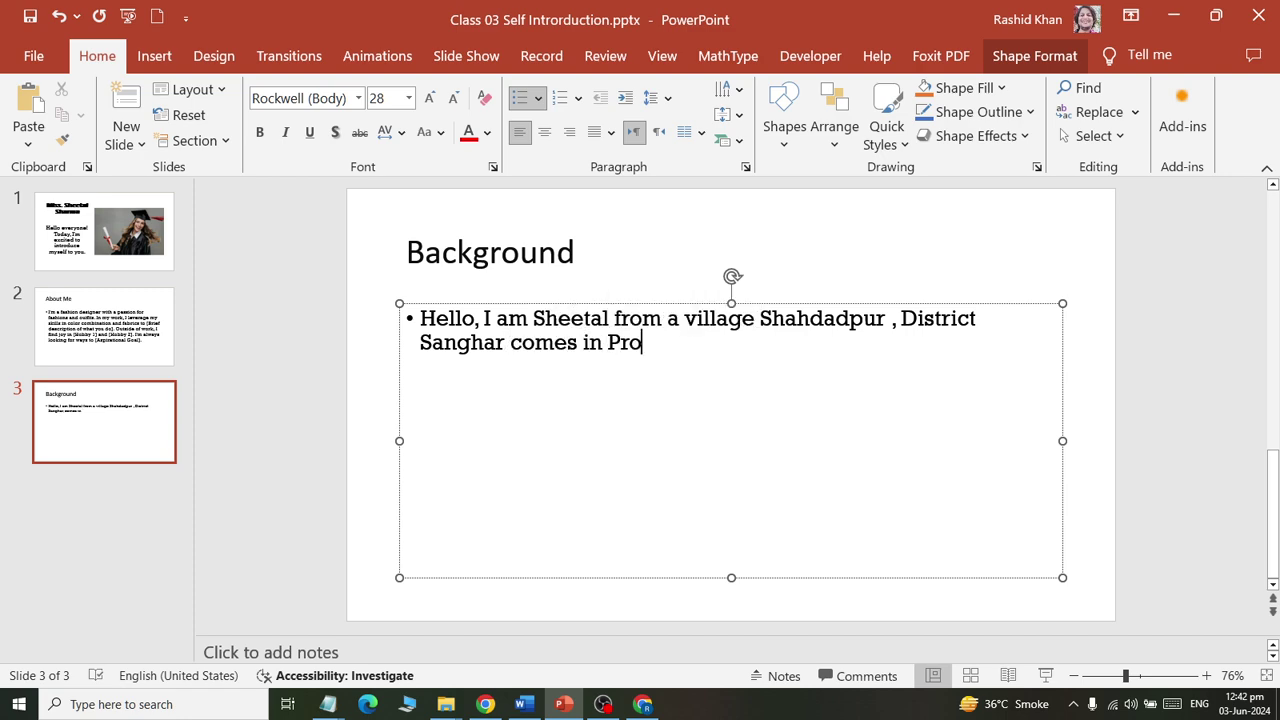
text(vice Sindh)
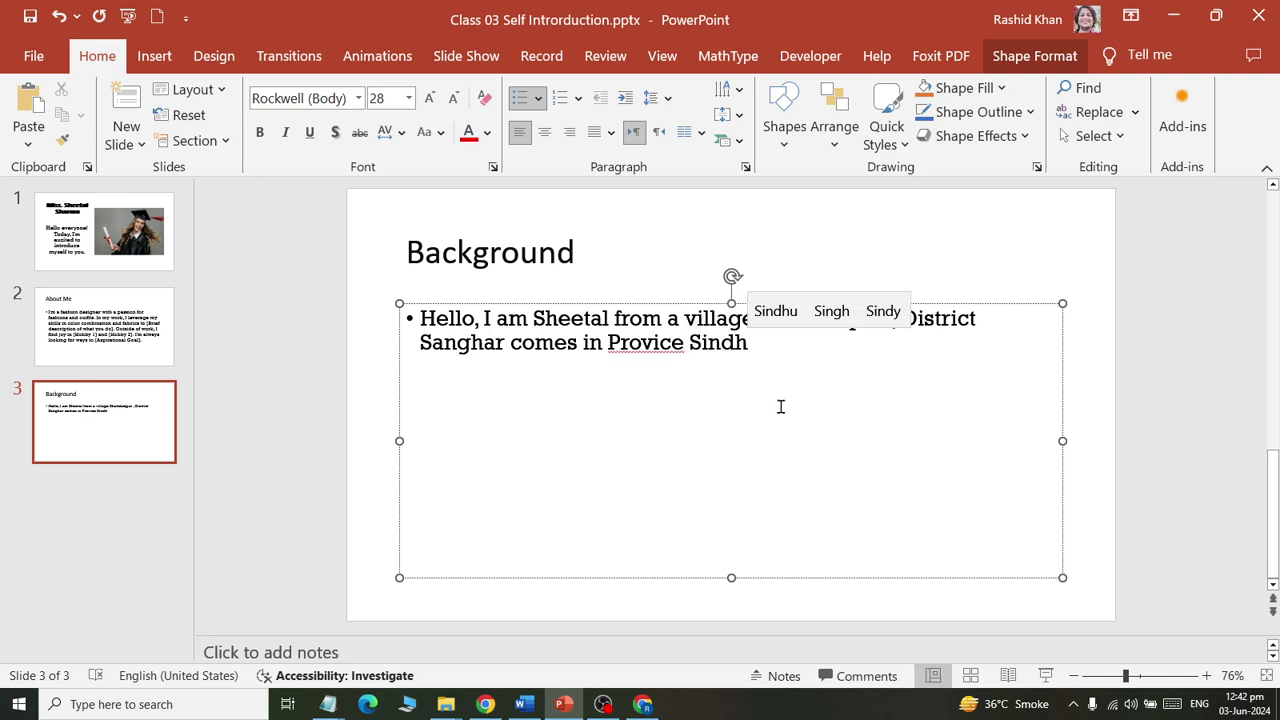
text( Pakistan.)
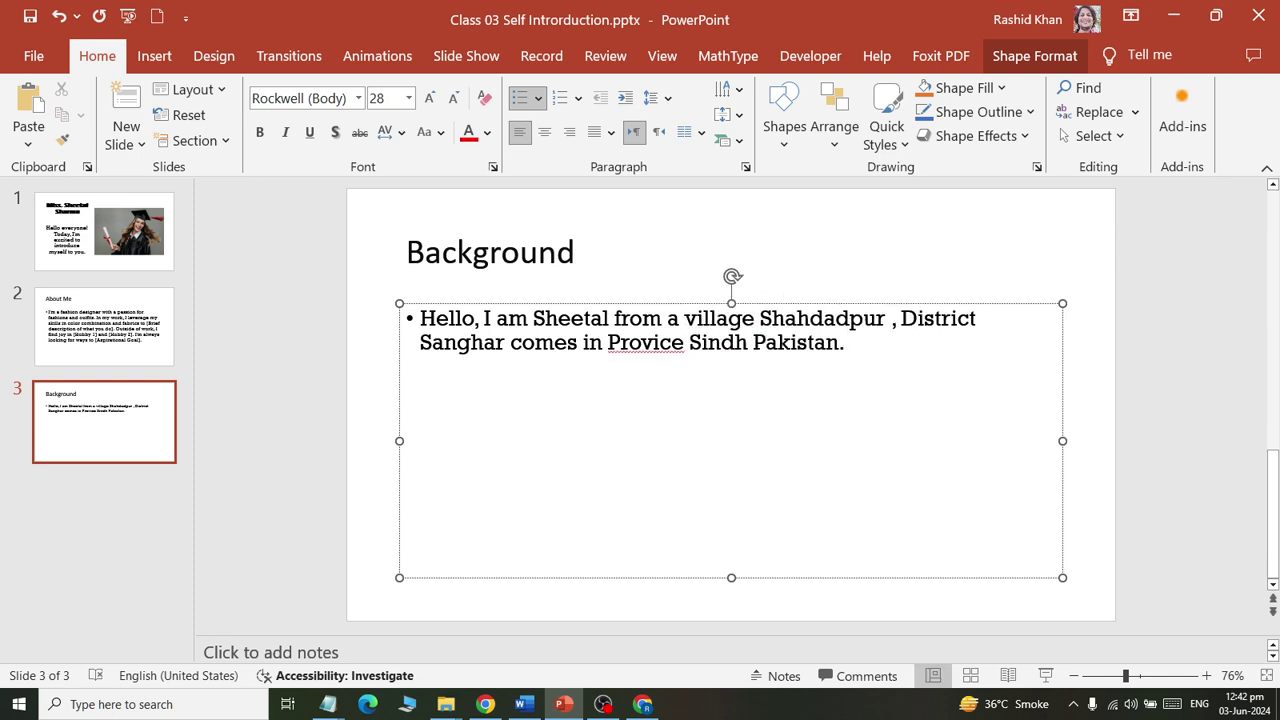
key(Return)
text(Io )
text( am)
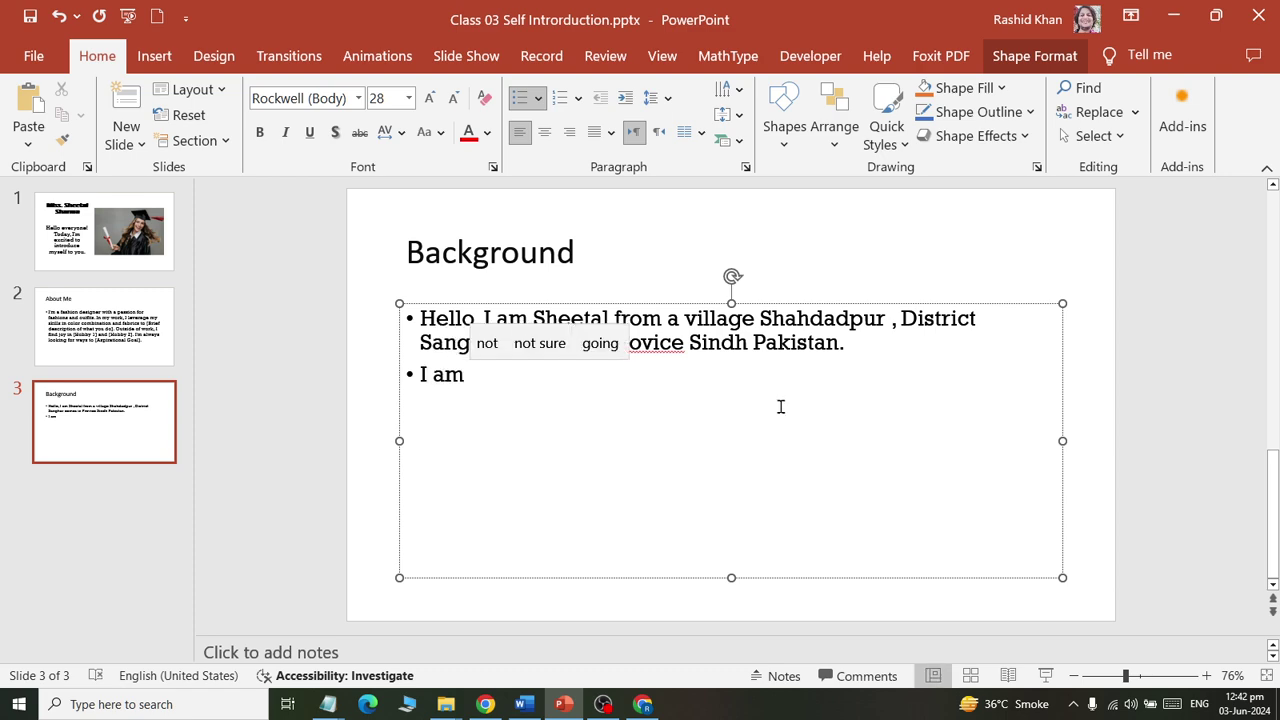
Write the second bullet about completing a fashion design degree from Sindh University in 2020
key(BackSpace)
key(BackSpace)
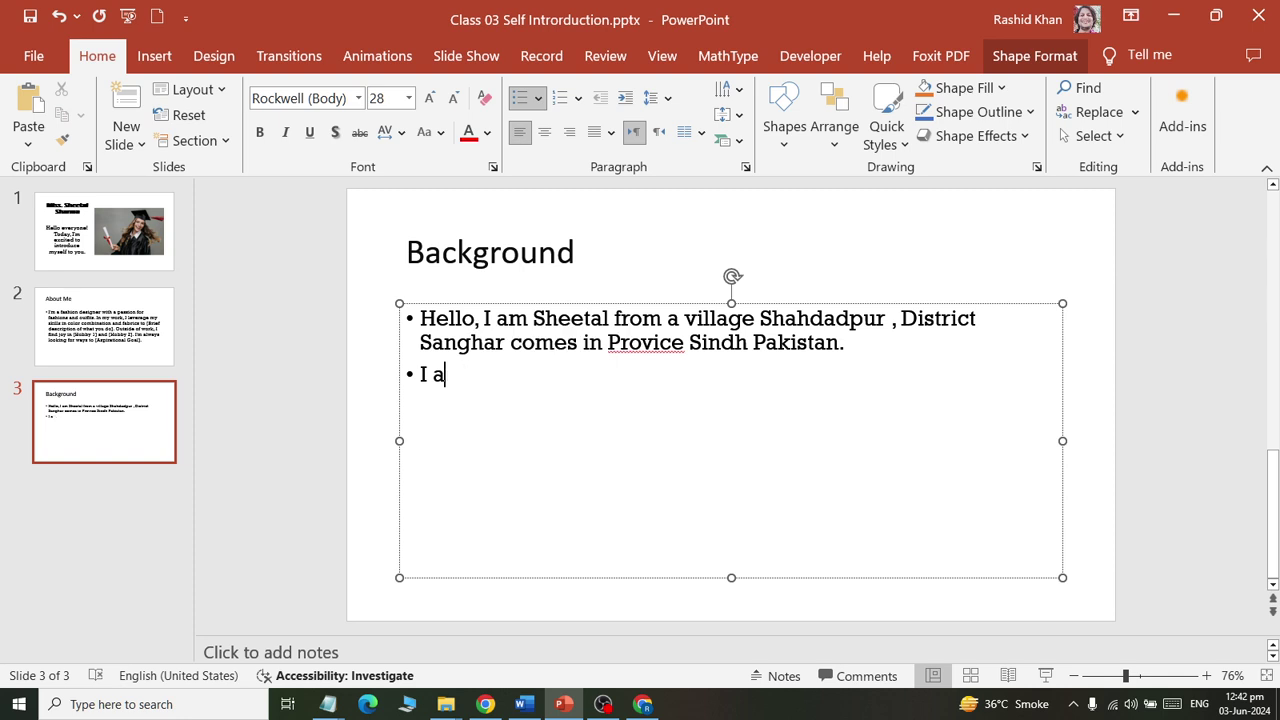
text(m )
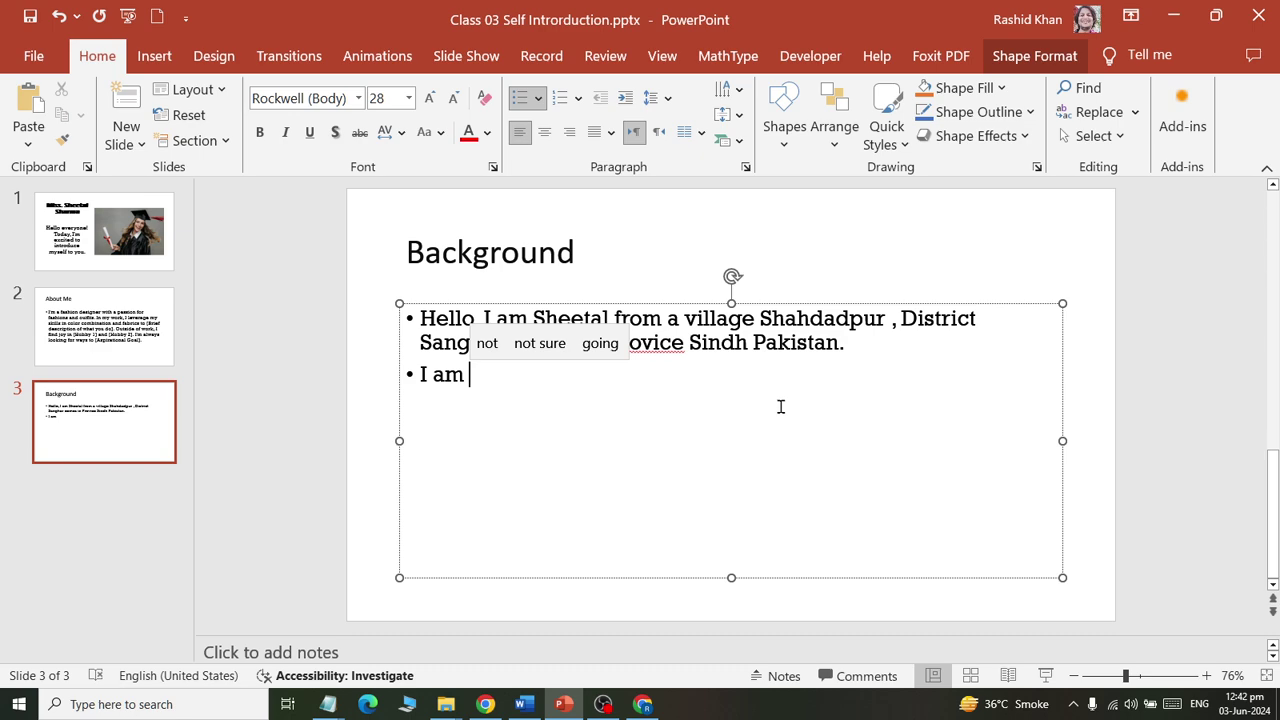
text(Fashio)
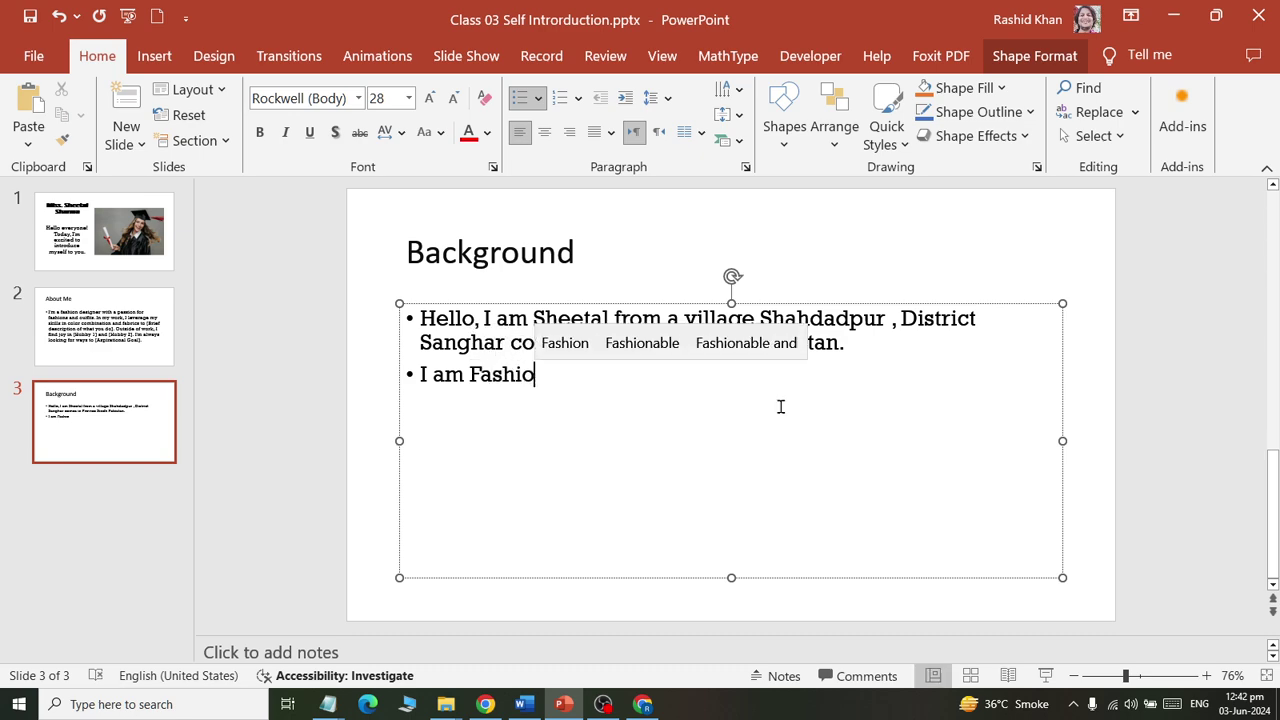
key(BackSpace)
key(BackSpace)
text(a)
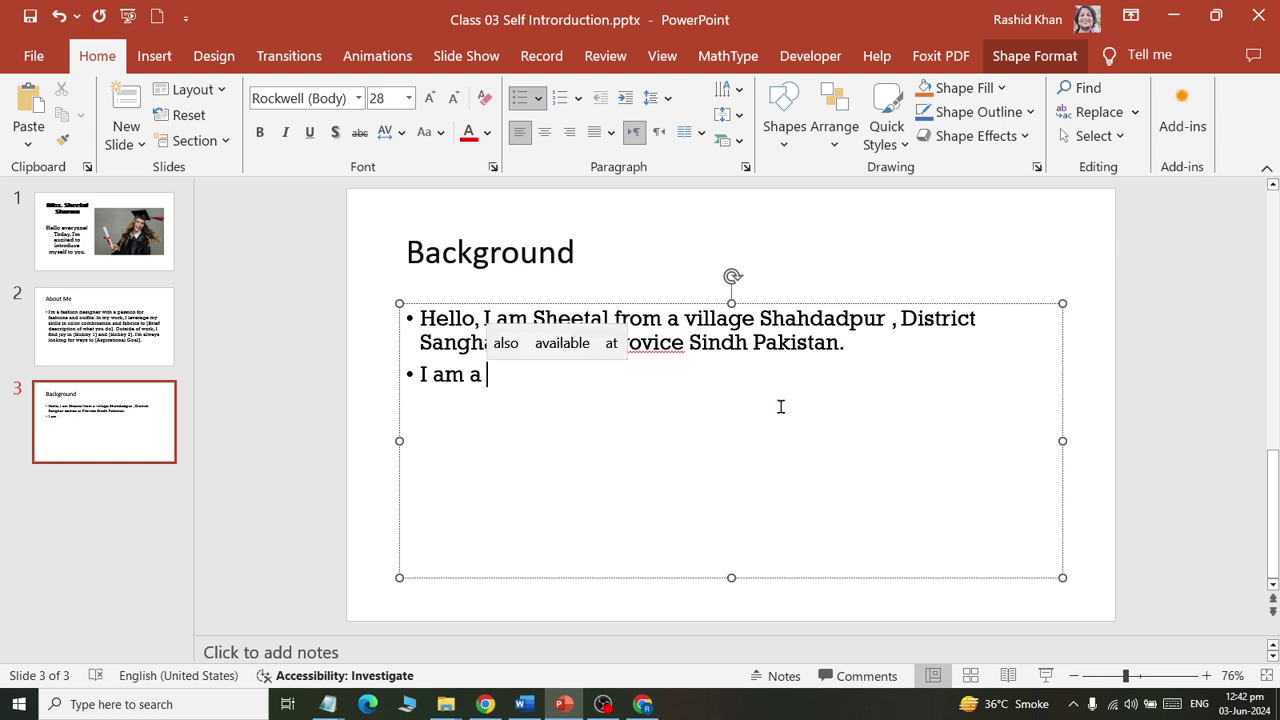
text( fashio)
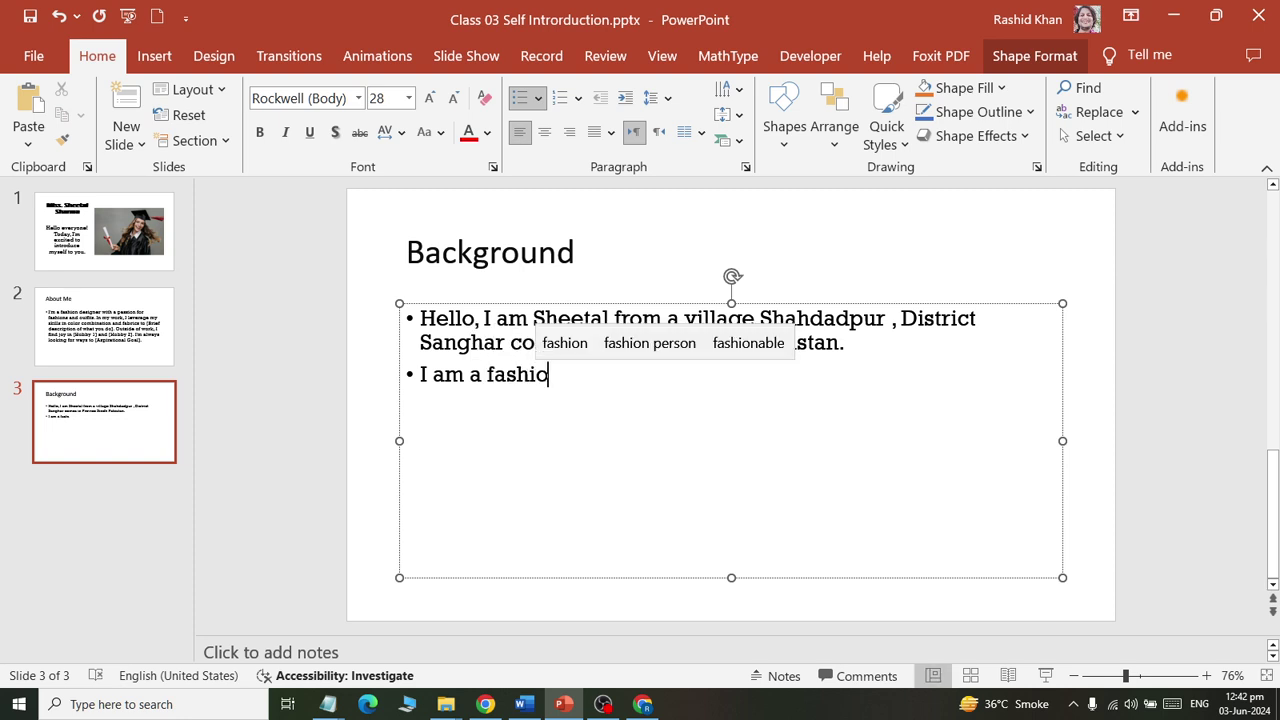
text(n designer c)
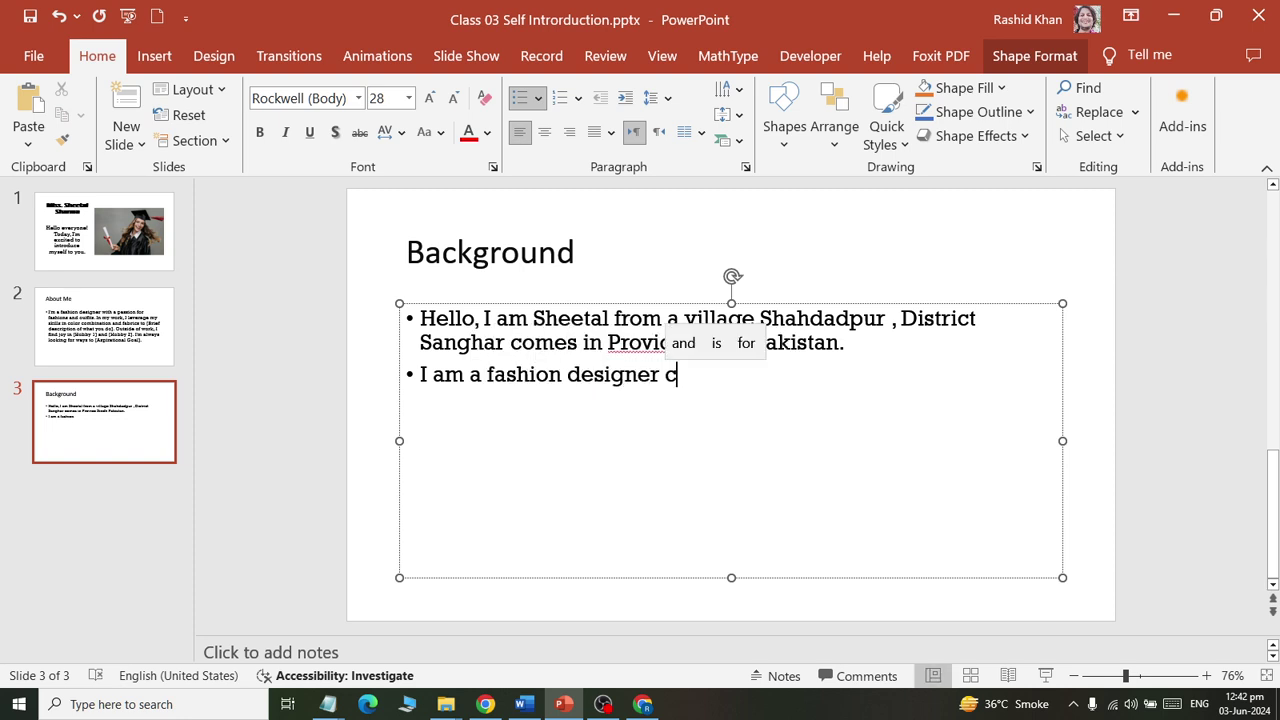
text(omplete my )
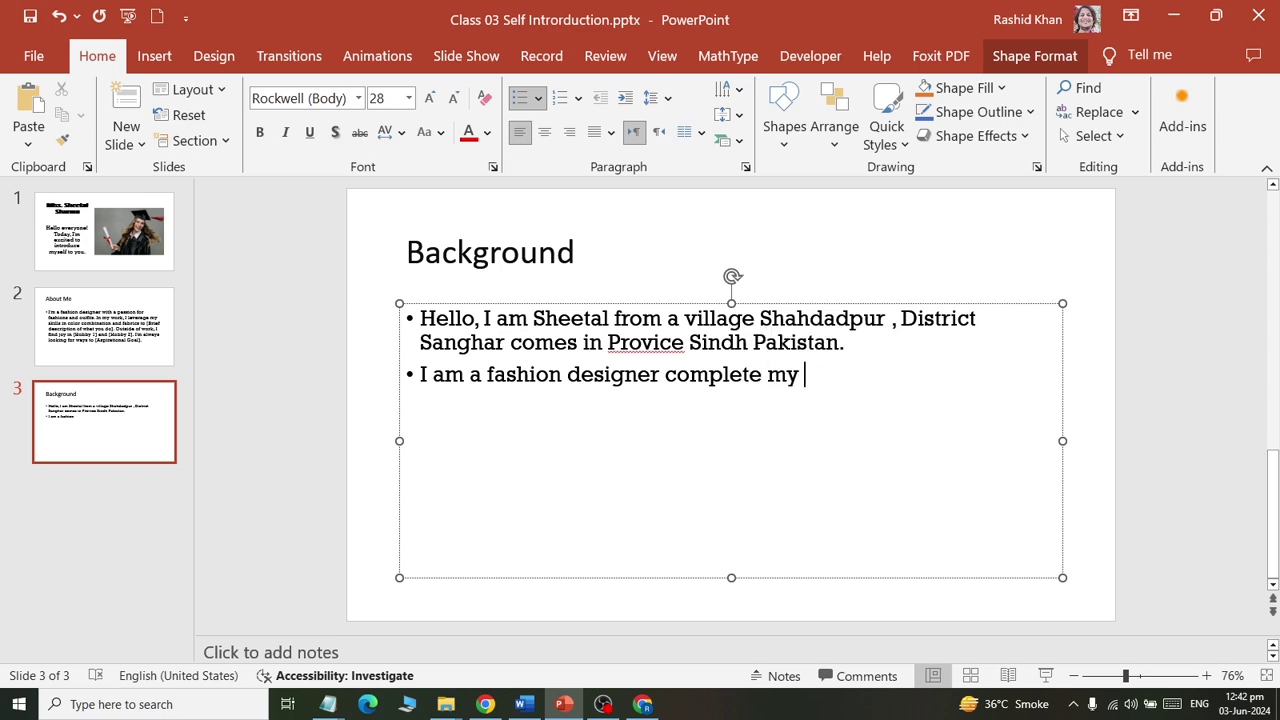
text(degree fro)
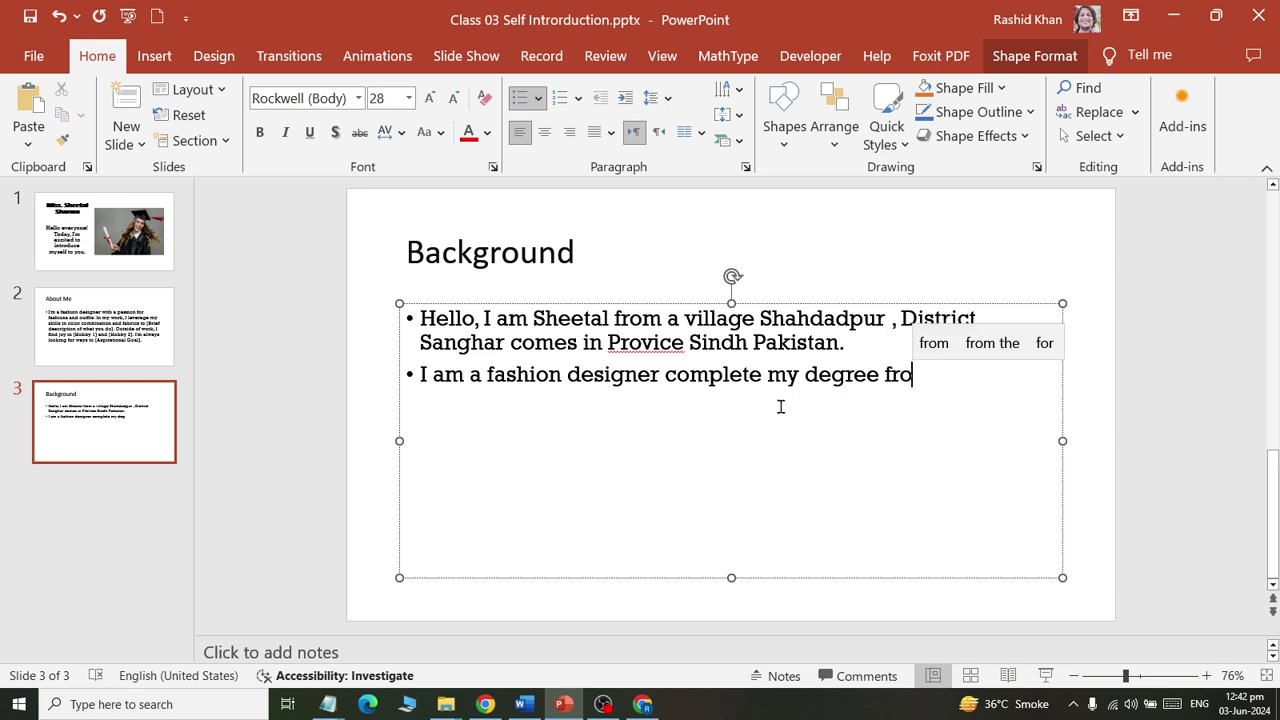
text(m sindhi)
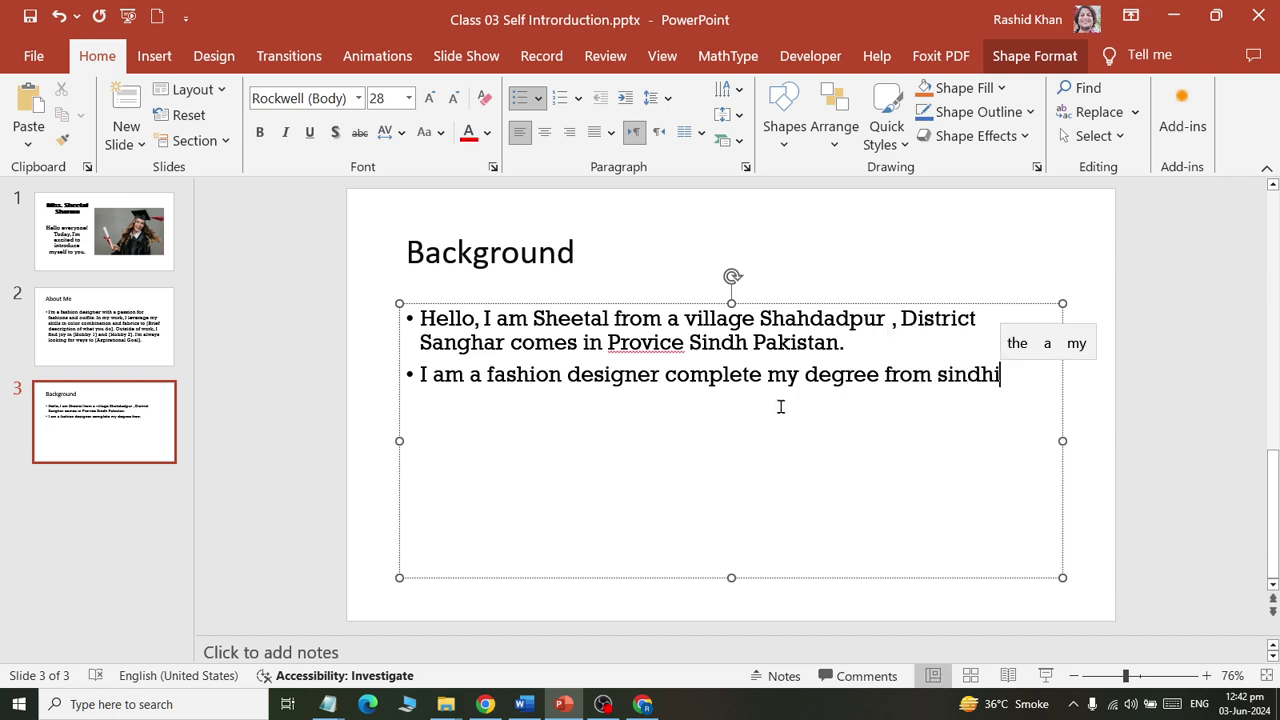
key(BackSpace)
text(Unoiver)
key(BackSpace)
key(BackSpace)
key(BackSpace)
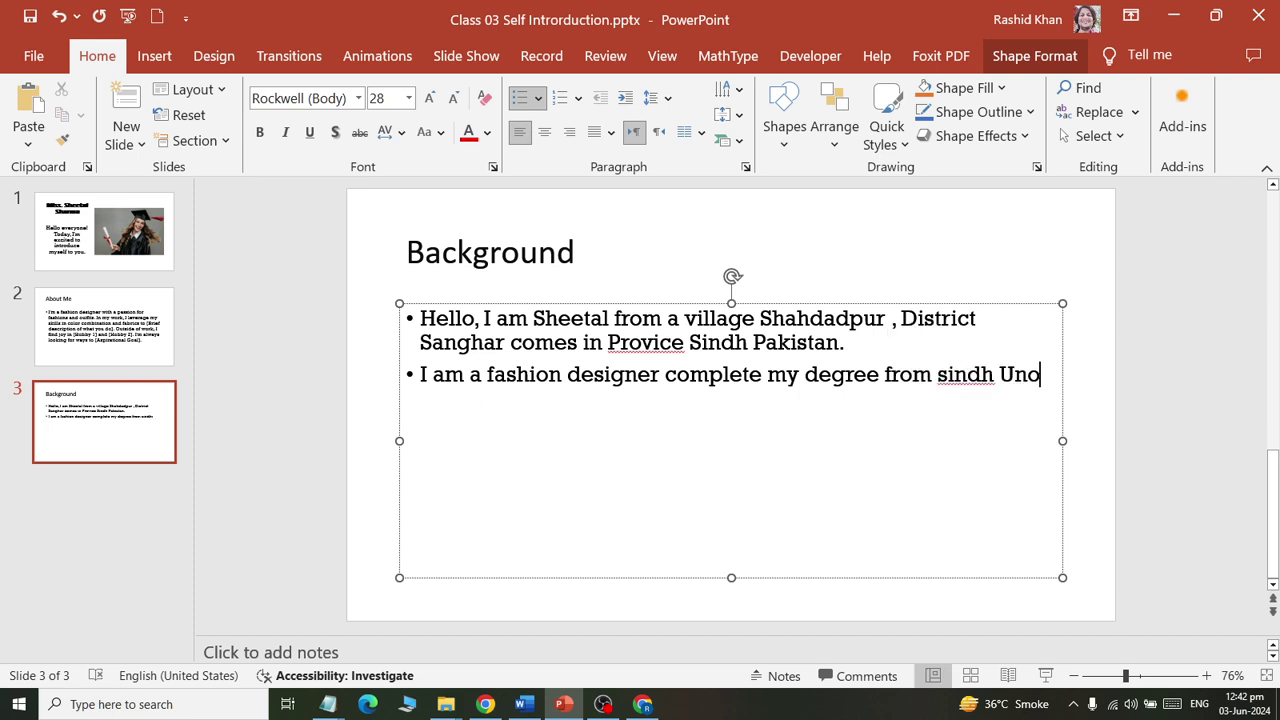
text(ersta)
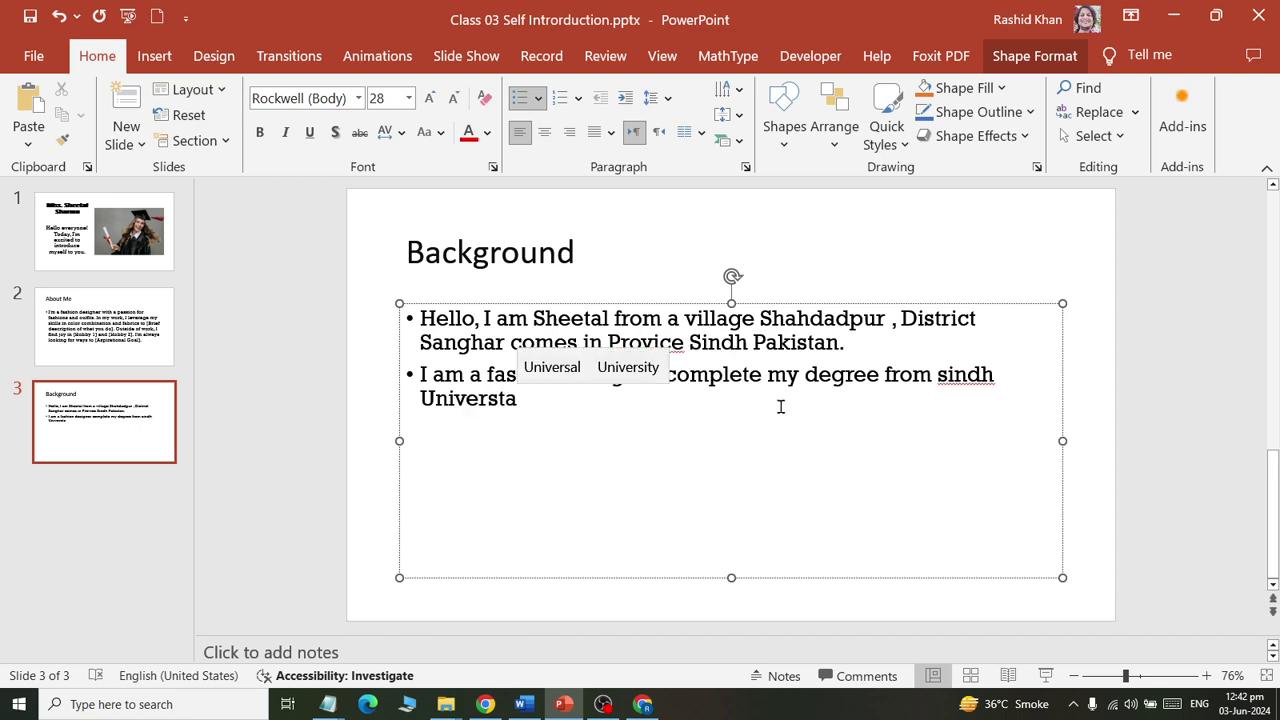
key(BackSpace)
text(y)
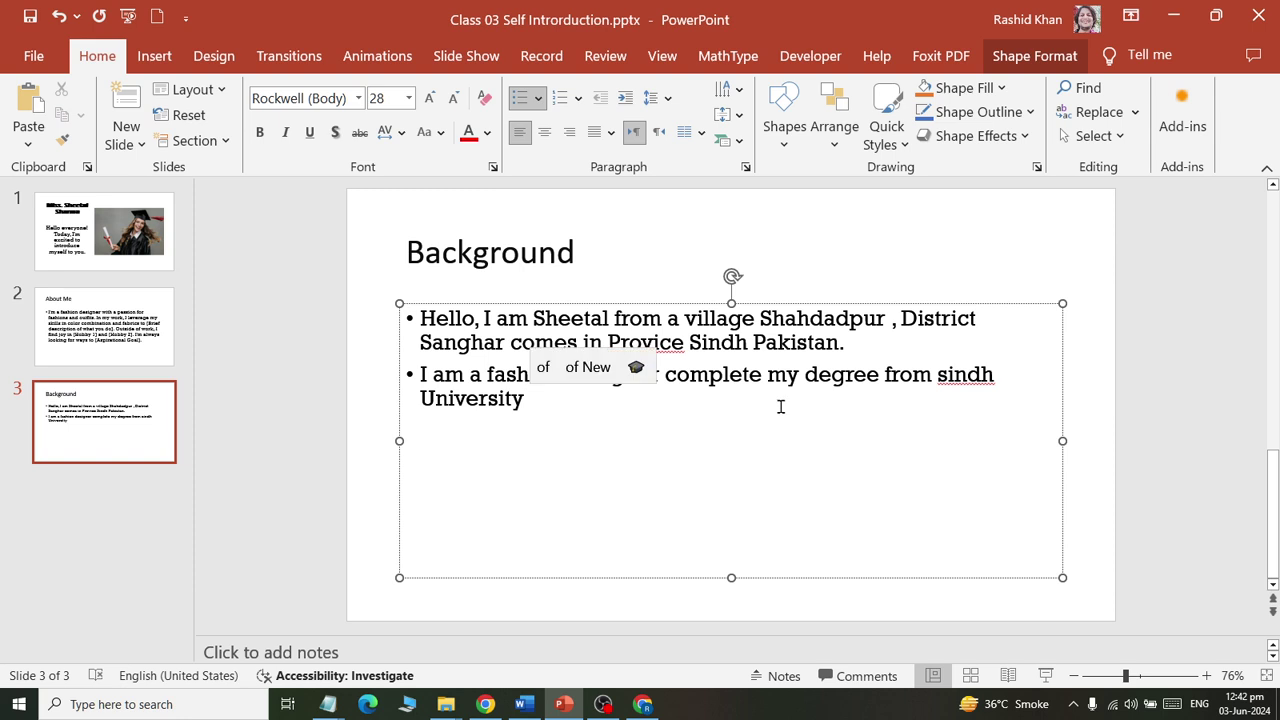
text( as a)
key(BackSpace)
key(BackSpace)
key(BackSpace)
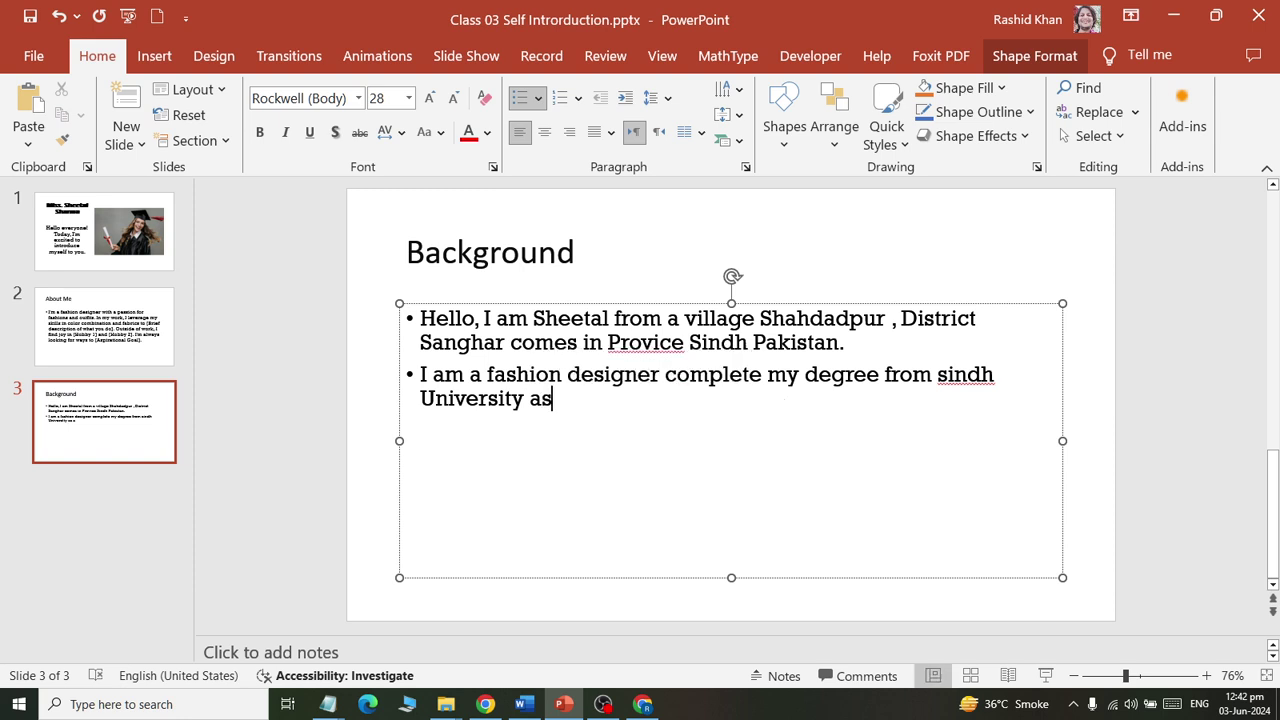
text(Fa)
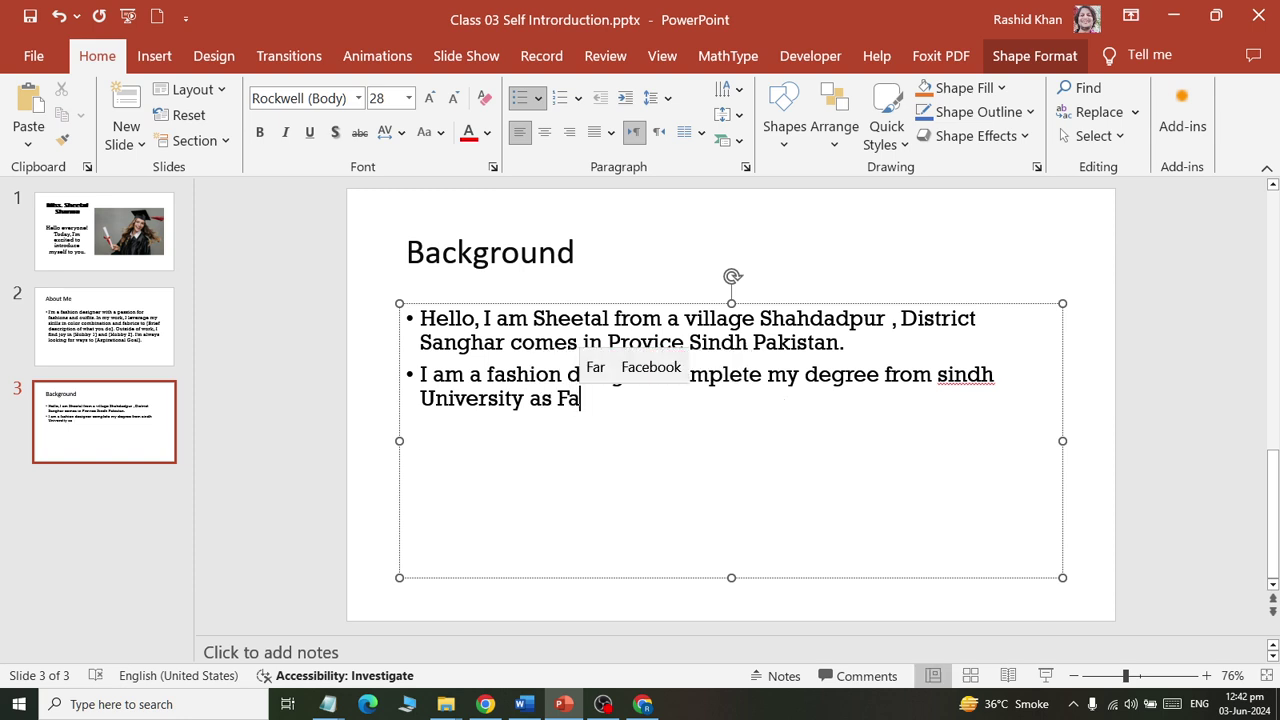
text(sion Design)
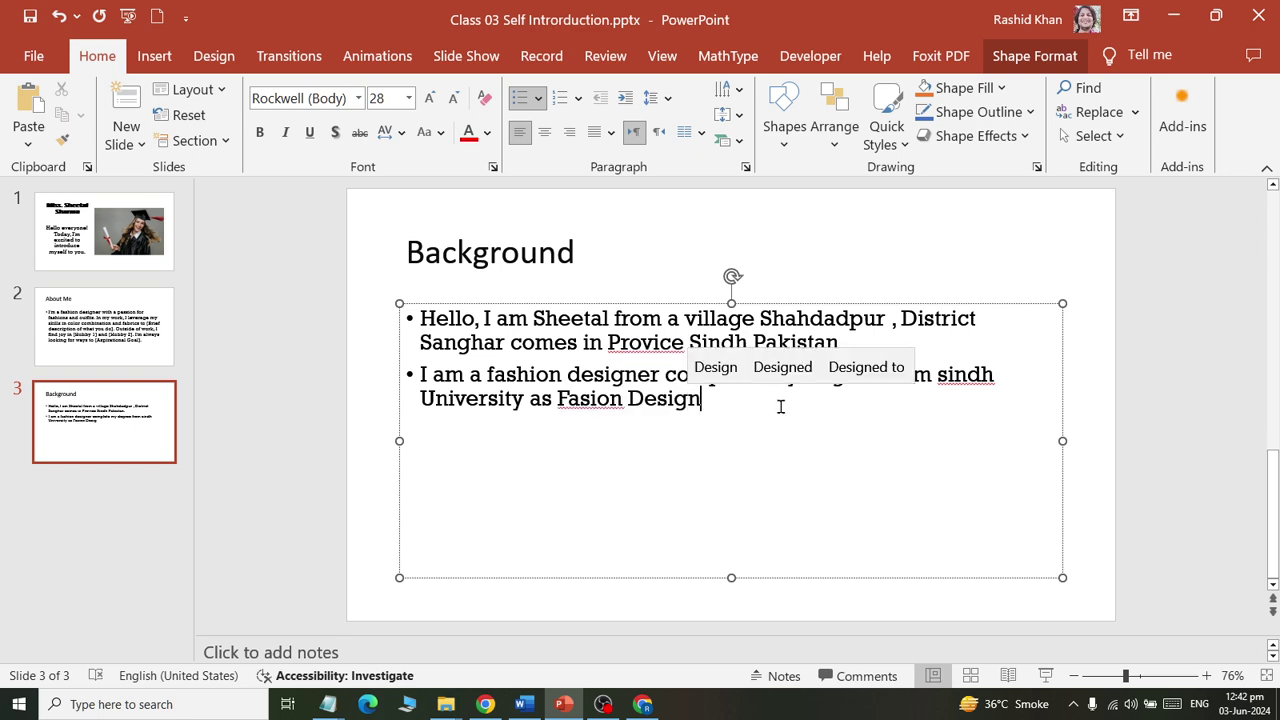
text(er )
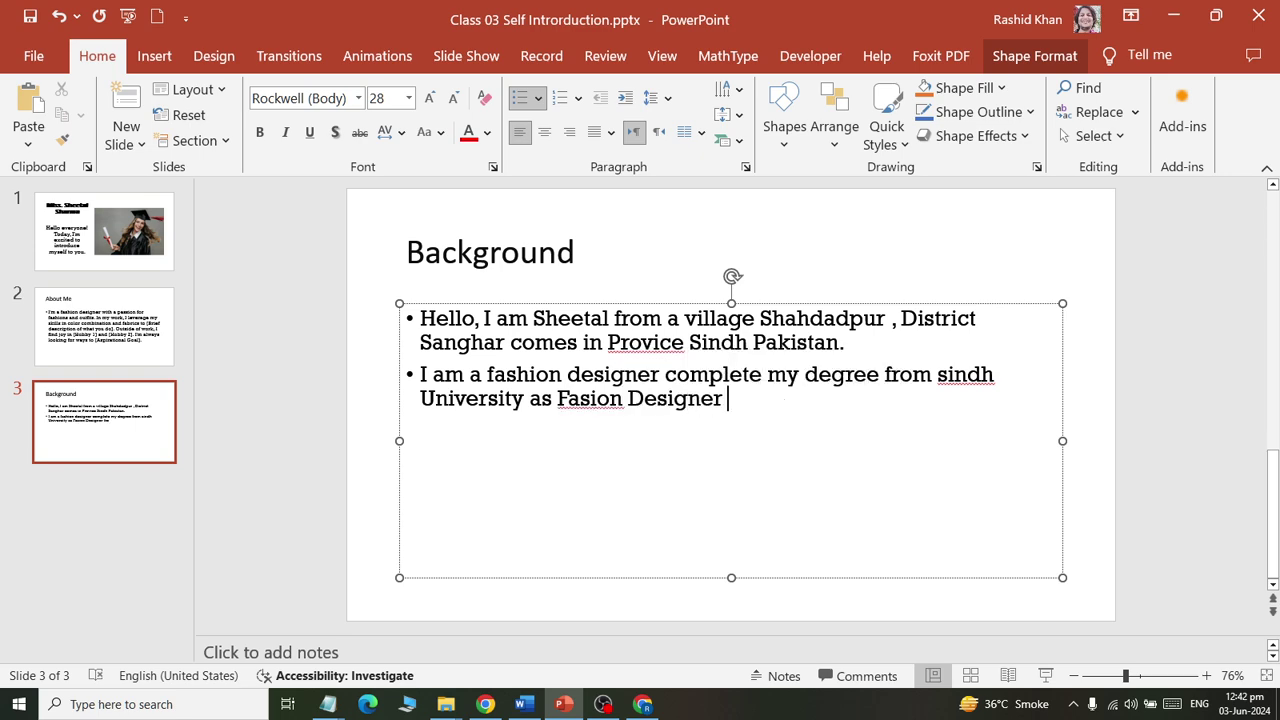
text(frin)
text(020.)
Add a third bullet: 'I have Completed ELC of 12 Months and Diploma in IT'
key(Return)
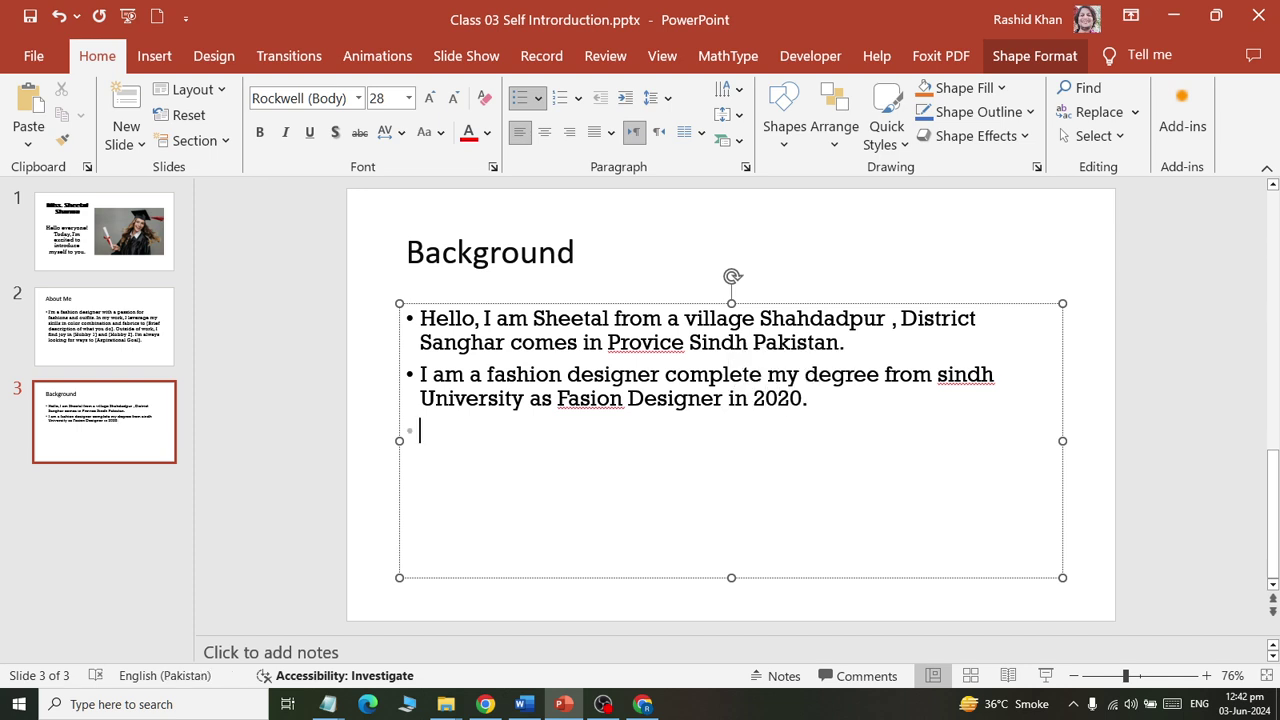
text(I have C)
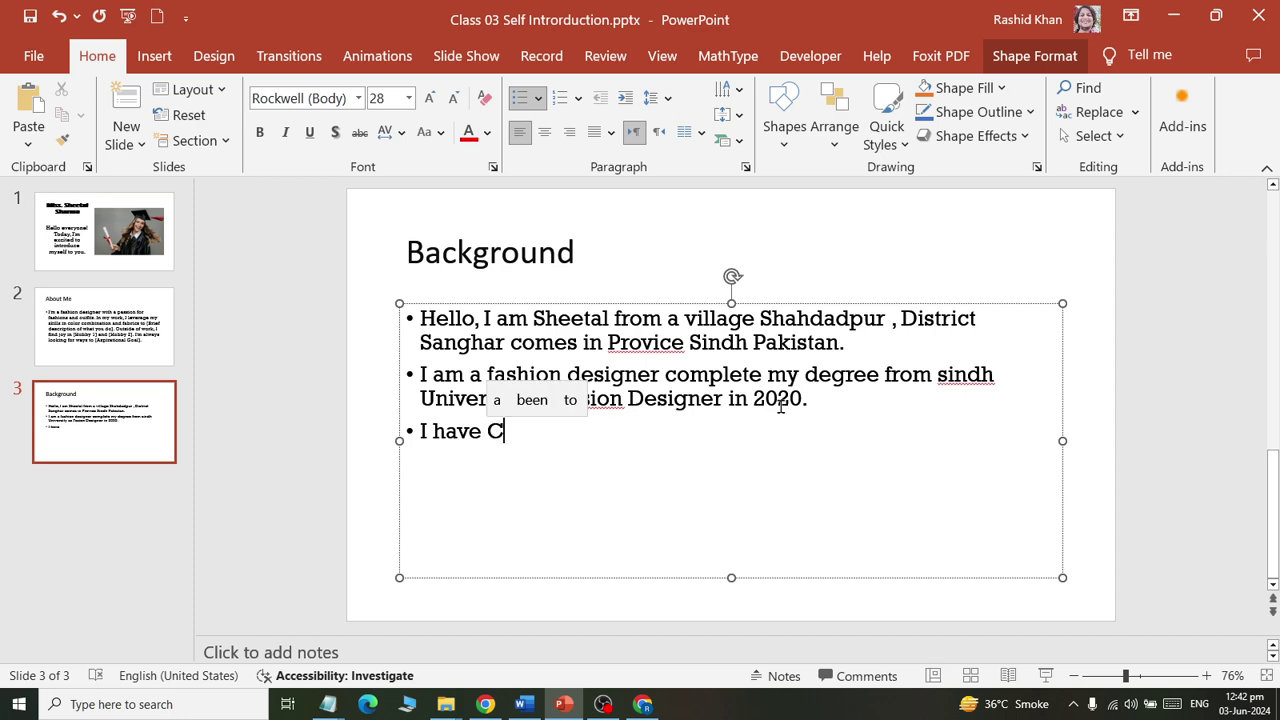
key(BackSpace)
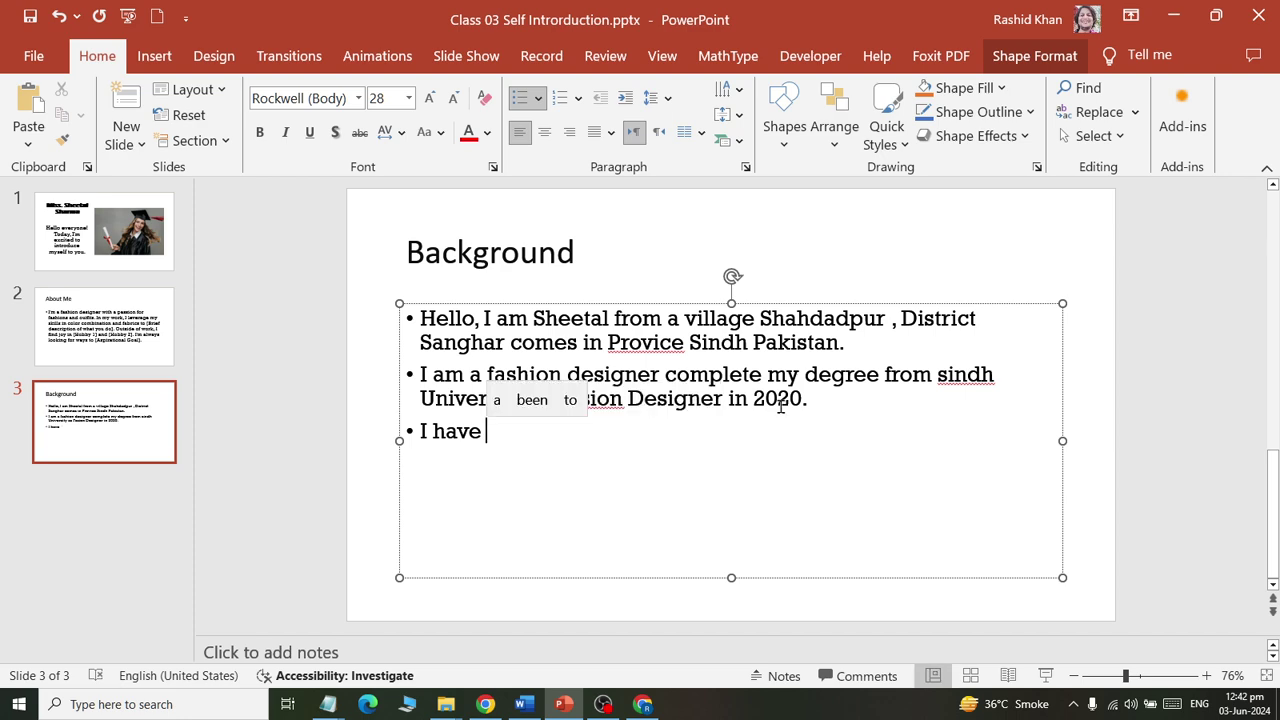
text(Complete EL)
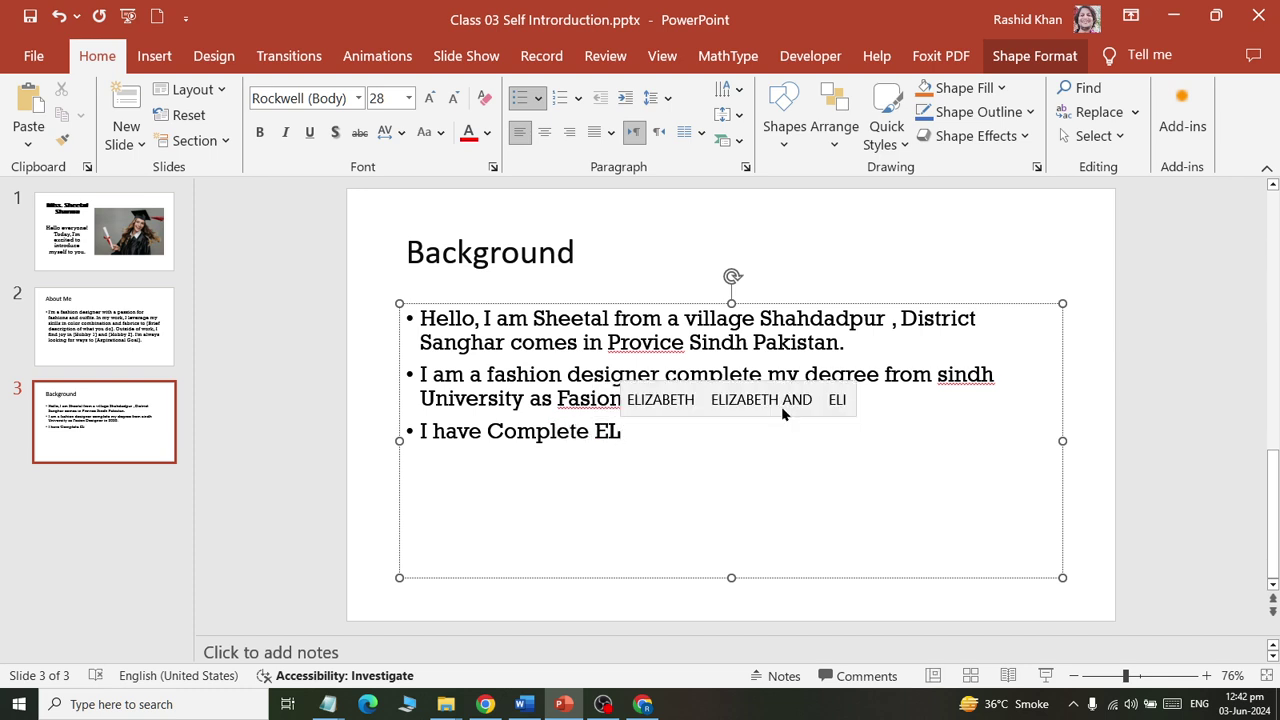
text(S)
key(BackSpace)
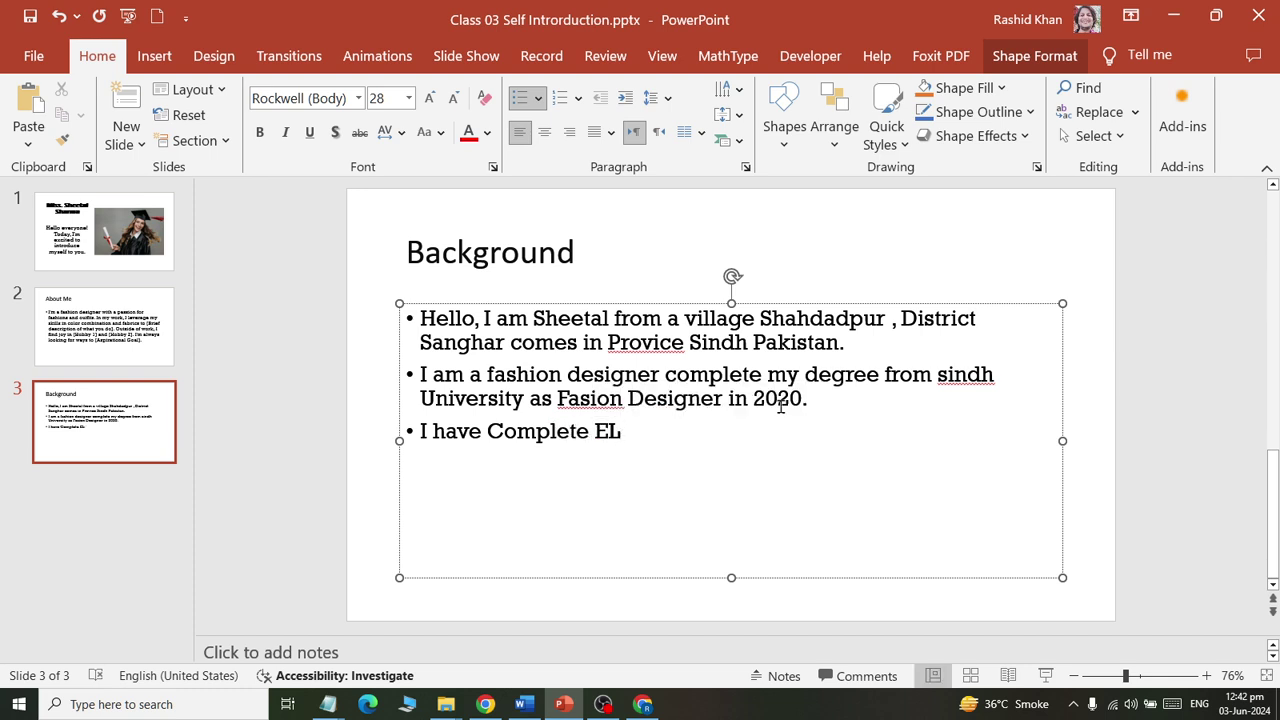
text(S)
key(BackSpace)
text(E)
text(d E)
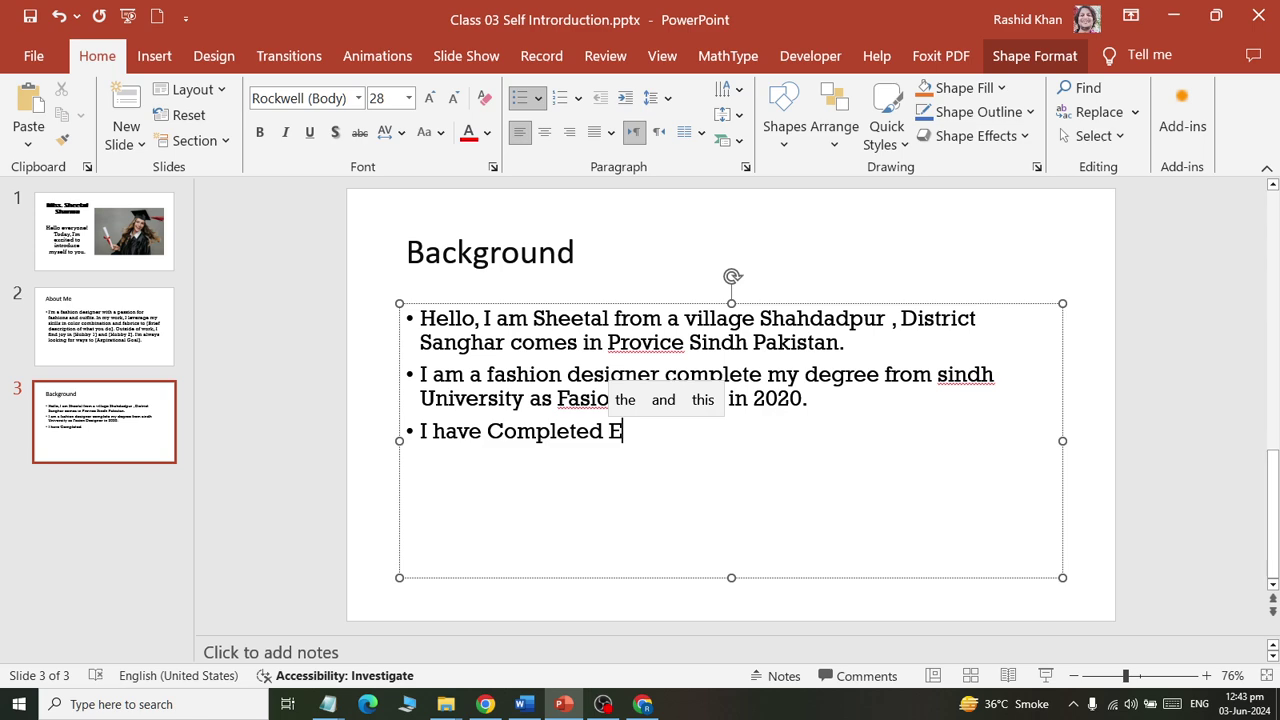
text(L)
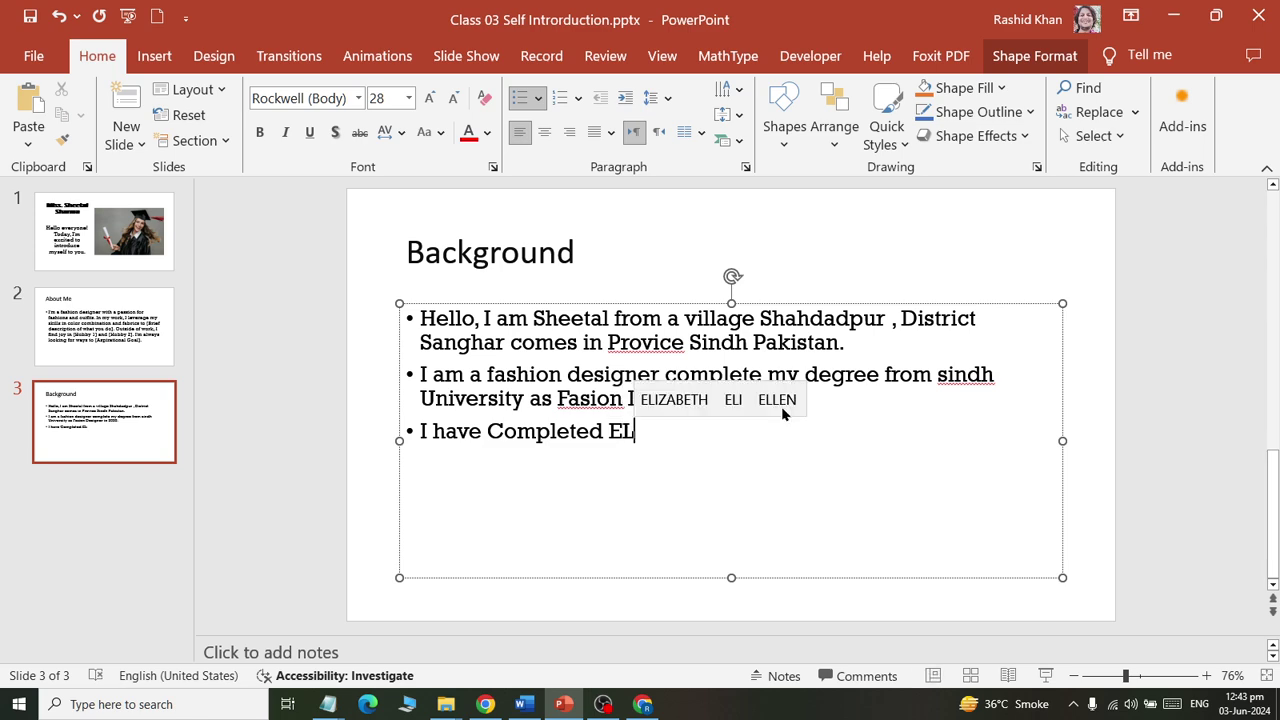
text(C)
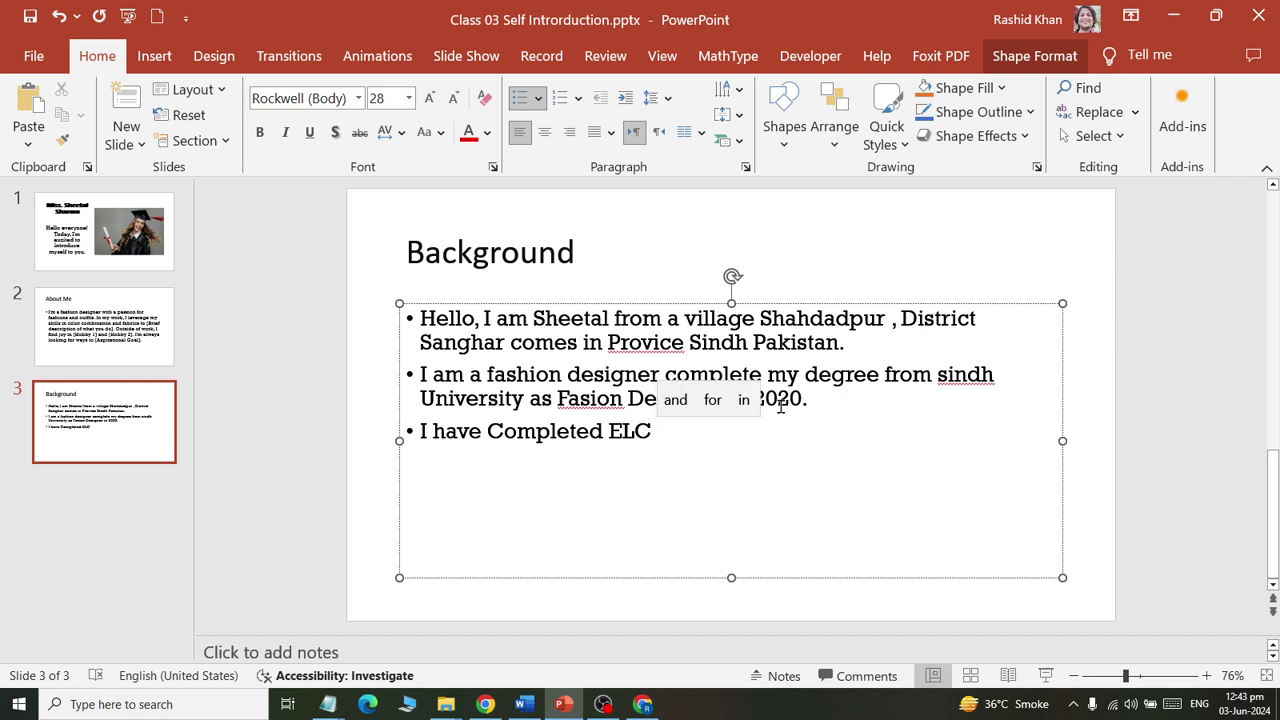
text( of 12 )
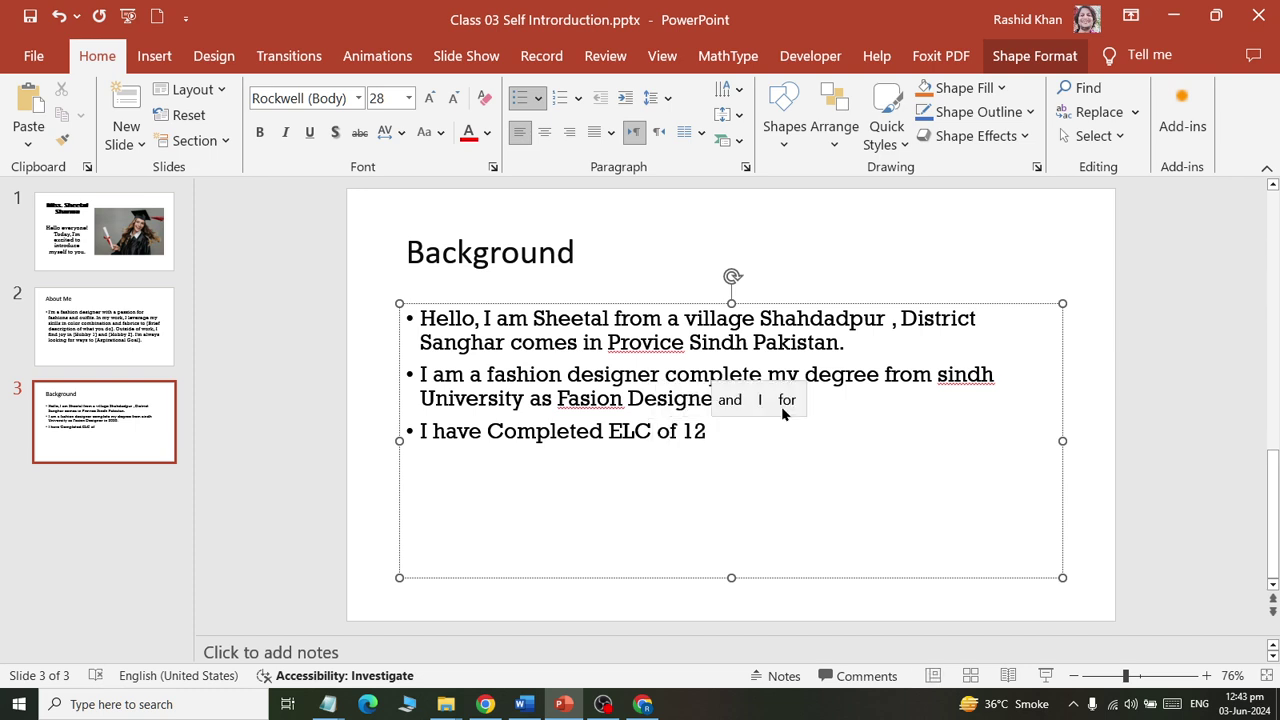
text(Months)
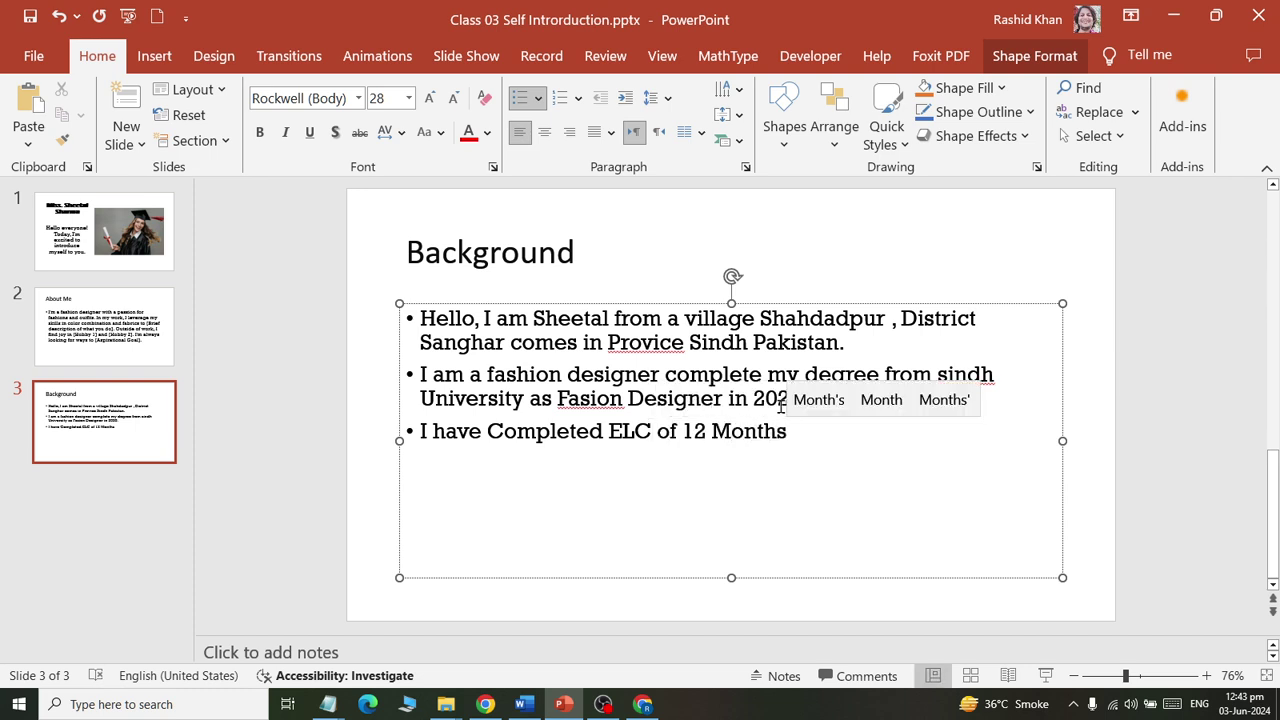
text(.)
key(Return)
key(BackSpace)
key(BackSpace)
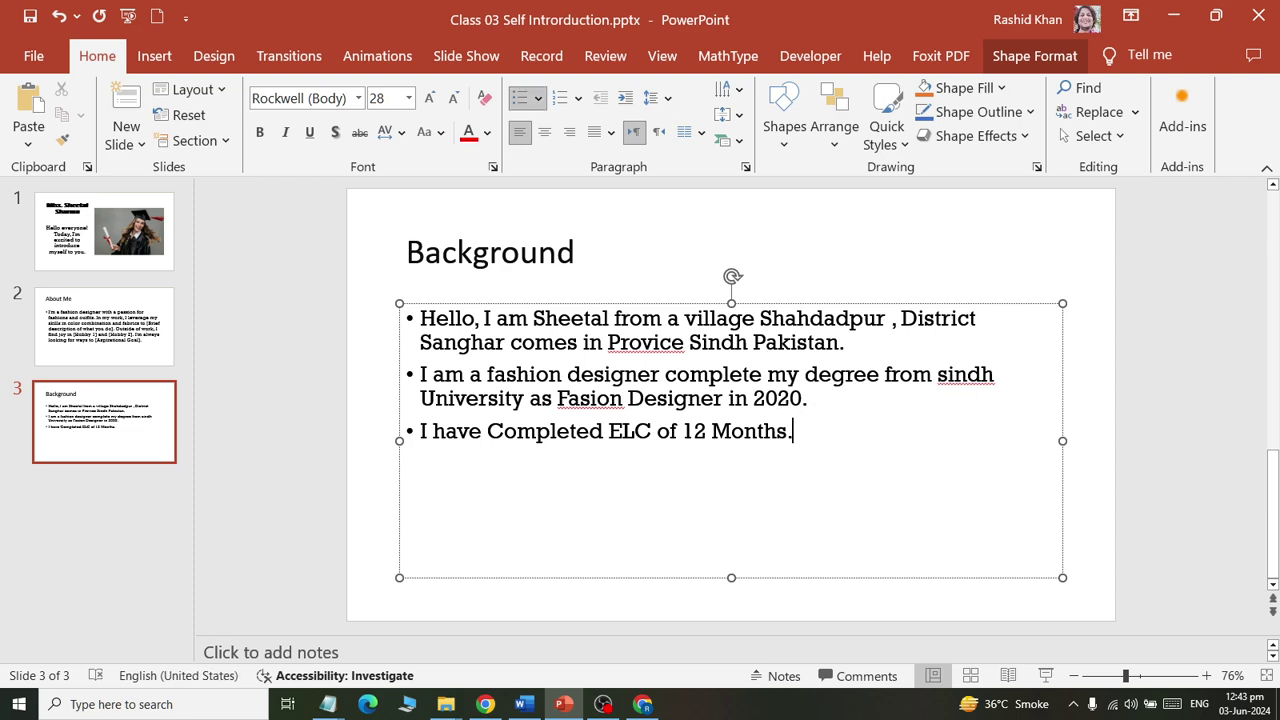
text(and Dip)
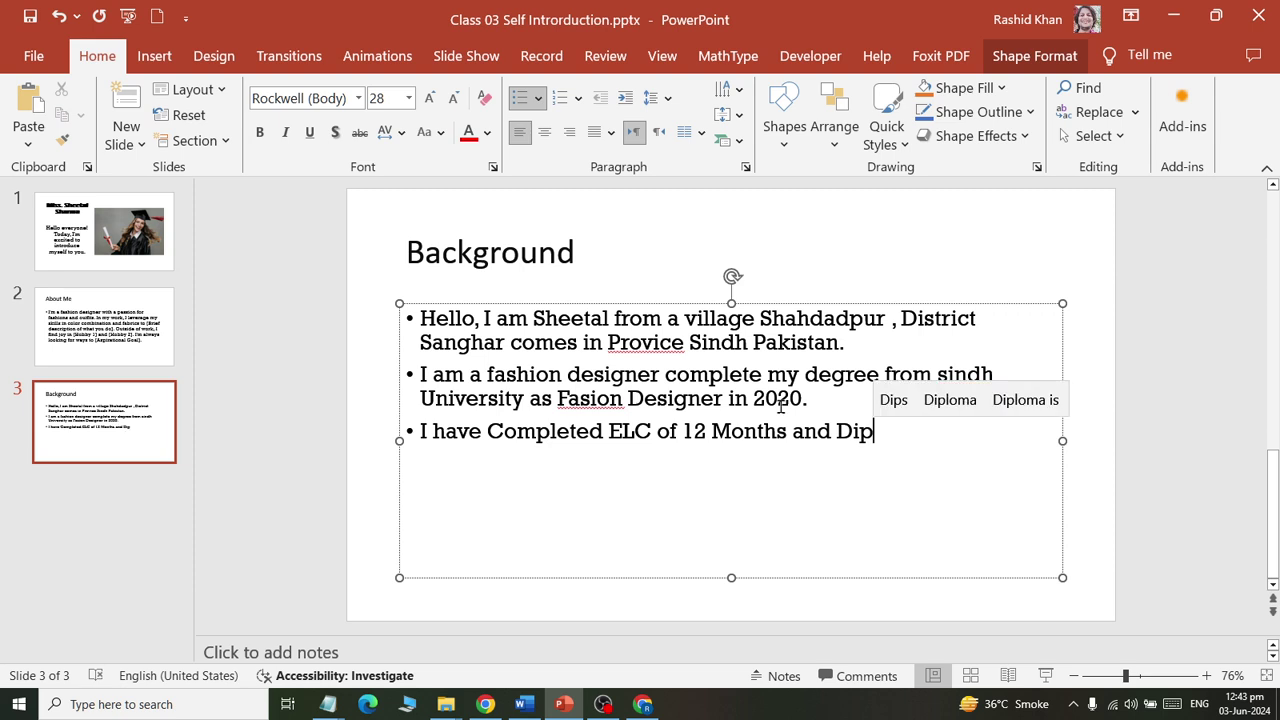
text(loma in )
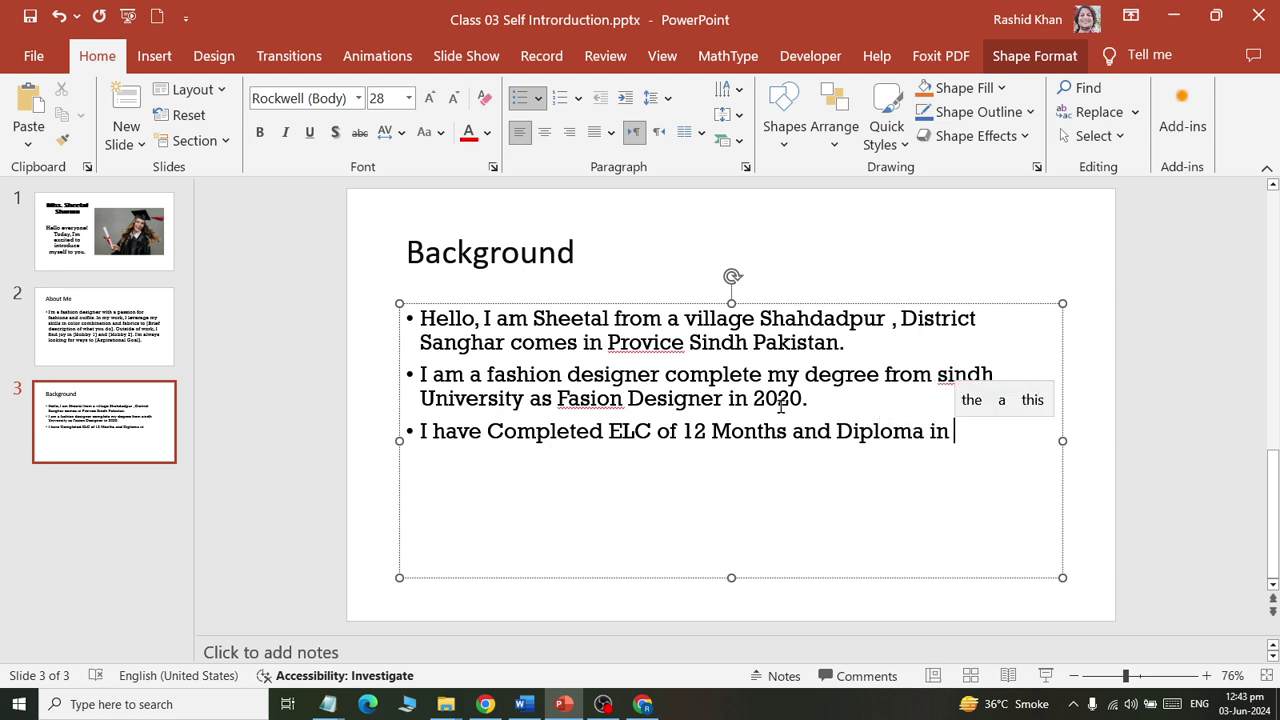
text(IT)
key(Return)
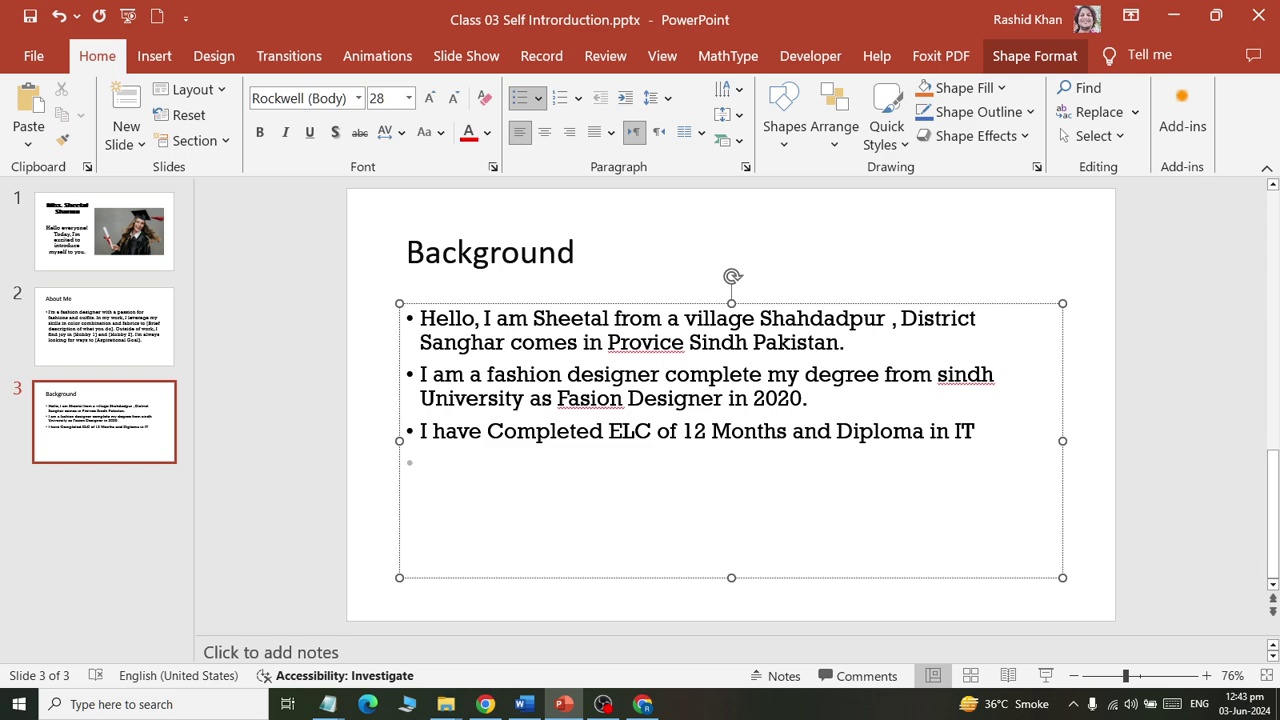
key(ctrl+a)
Increase the Background bullet text to 36 pt
click(429, 97)
click(429, 97)
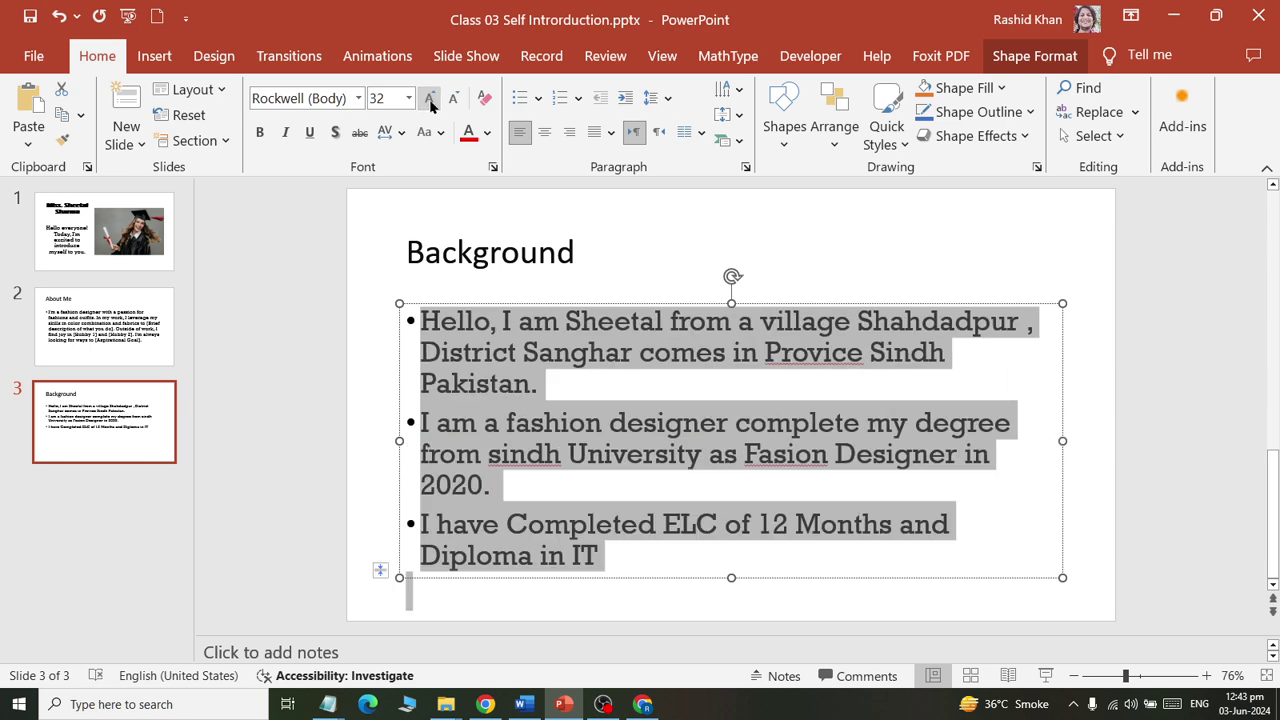
click(429, 97)
click(453, 97)
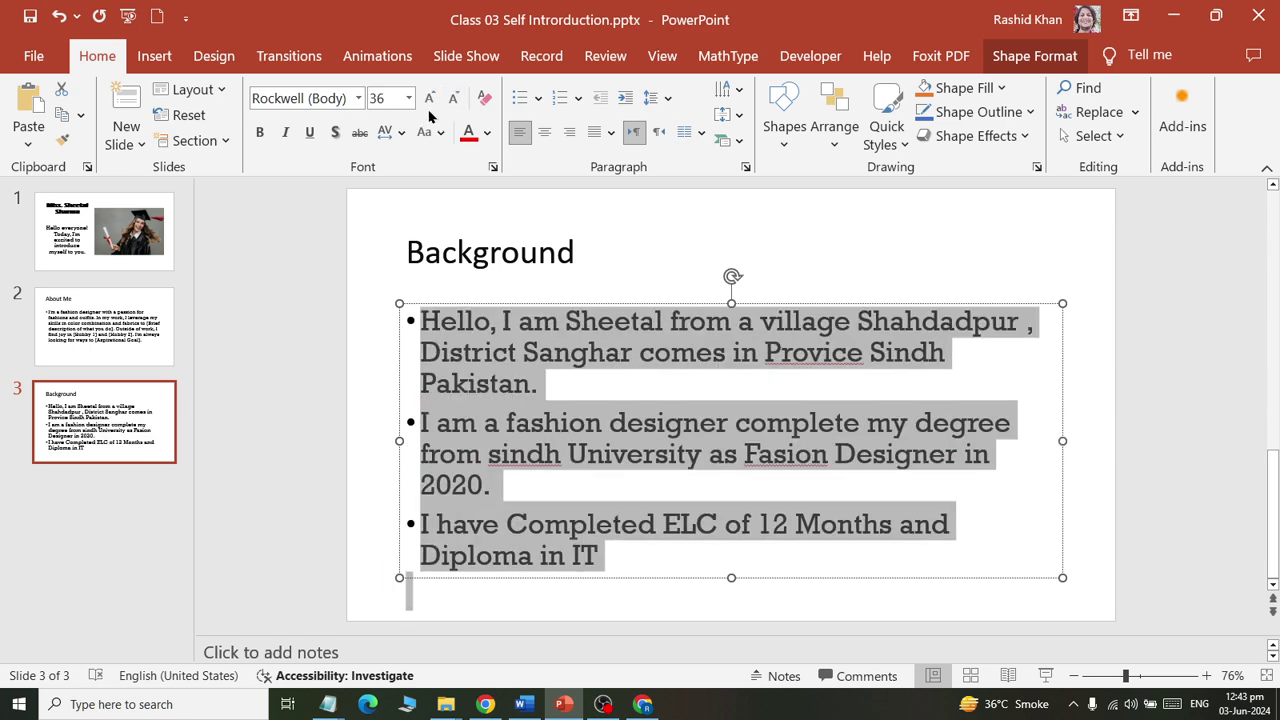
click(891, 485)
click(1146, 477)
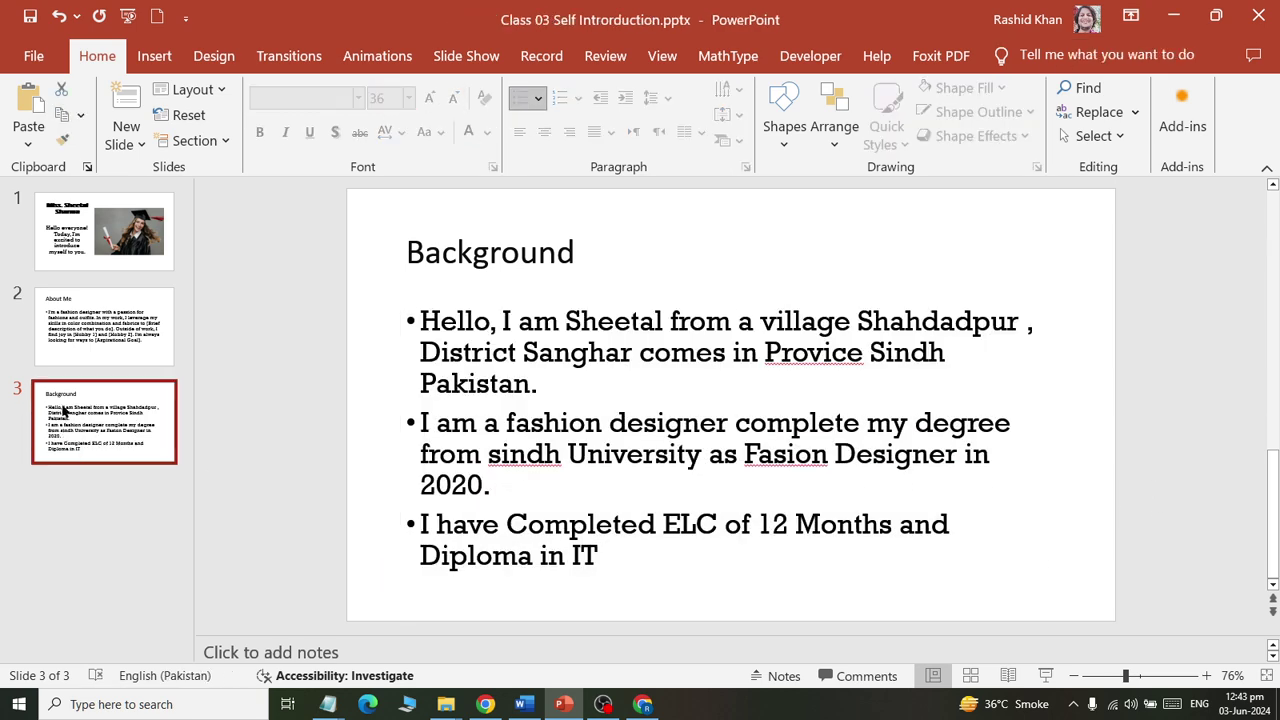
Add a new Title and Content slide 4 and start editing its title
click(126, 140)
click(247, 259)
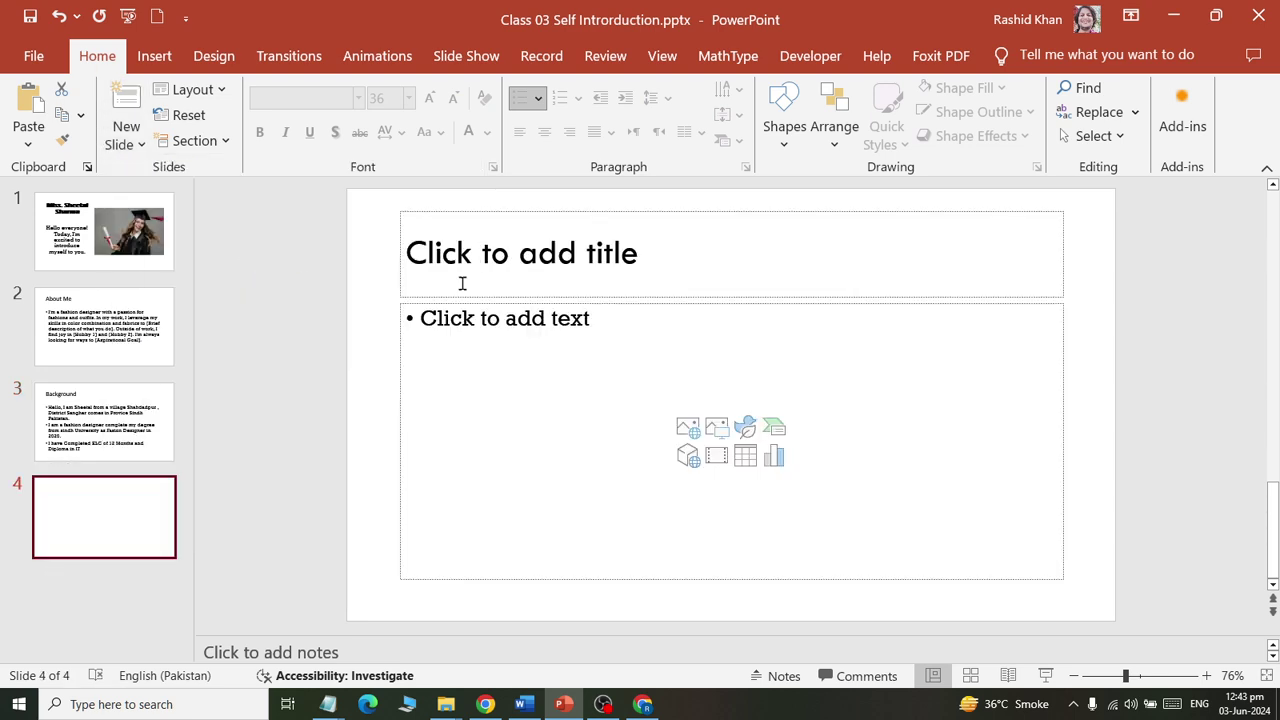
click(563, 264)
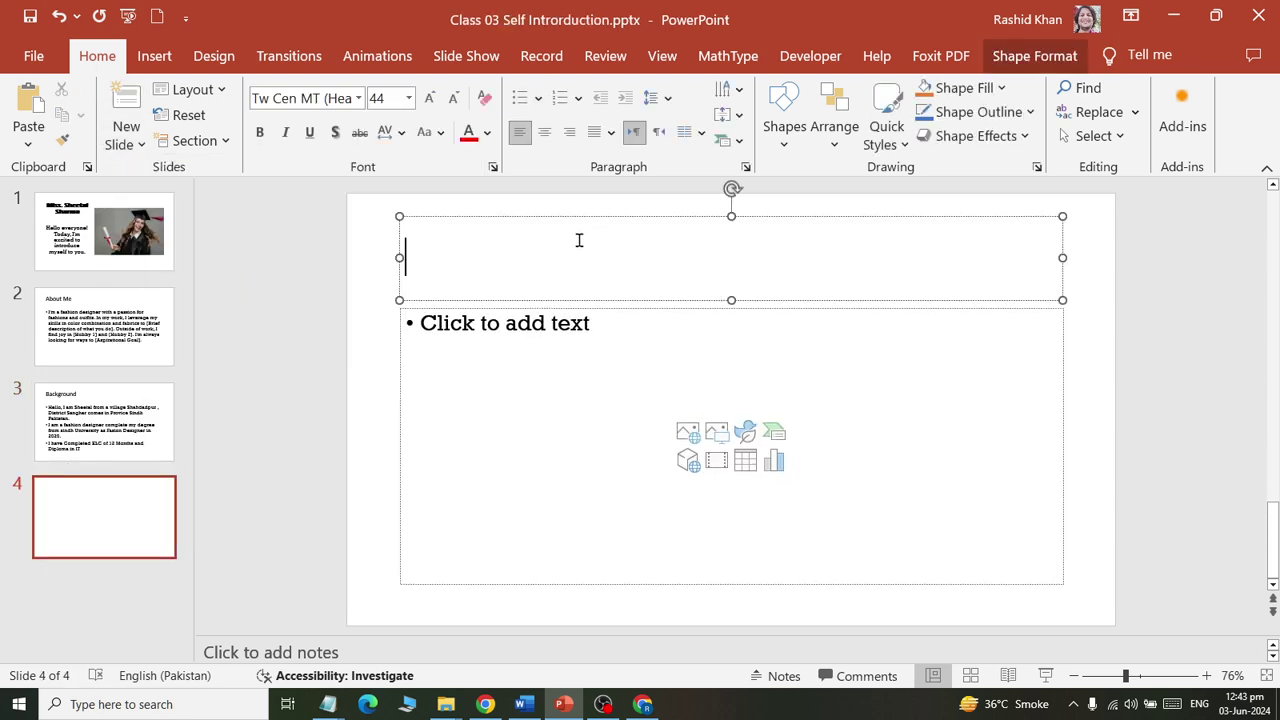
Search Google Images for 'sindh university photo'
key(alt+Tab)
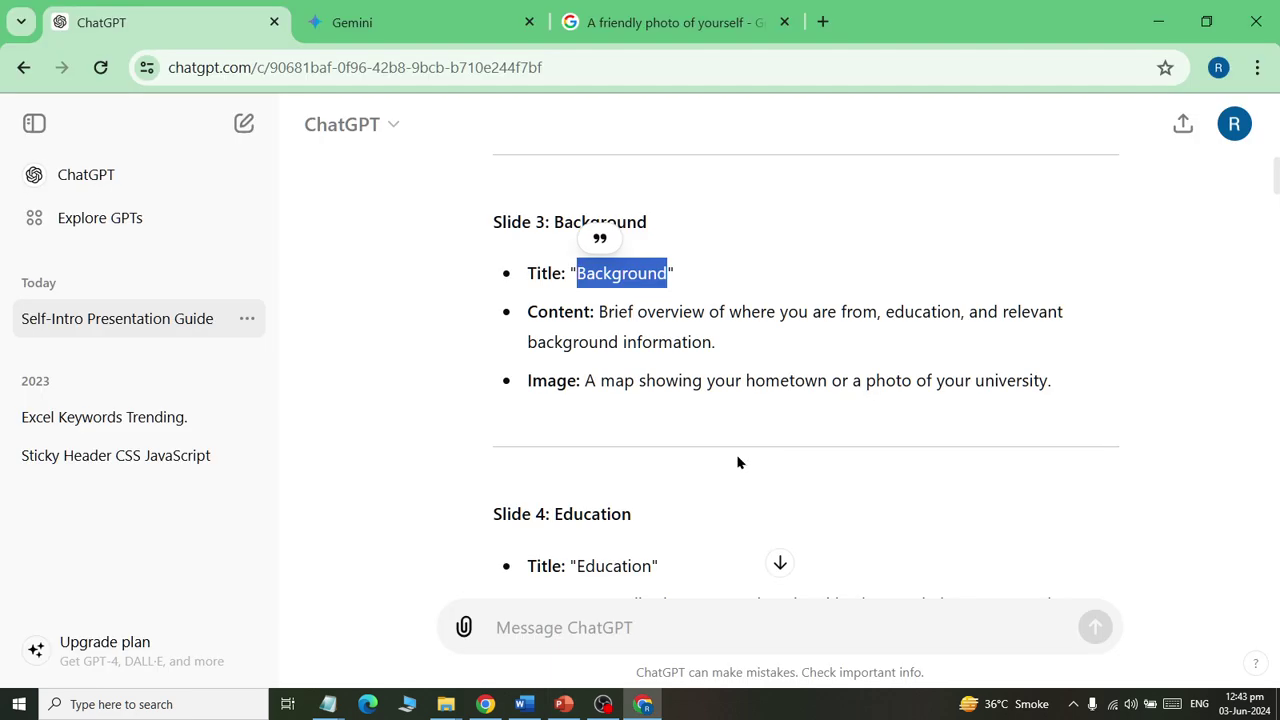
key(alt+Tab)
key(alt+Tab)
key(Tab)
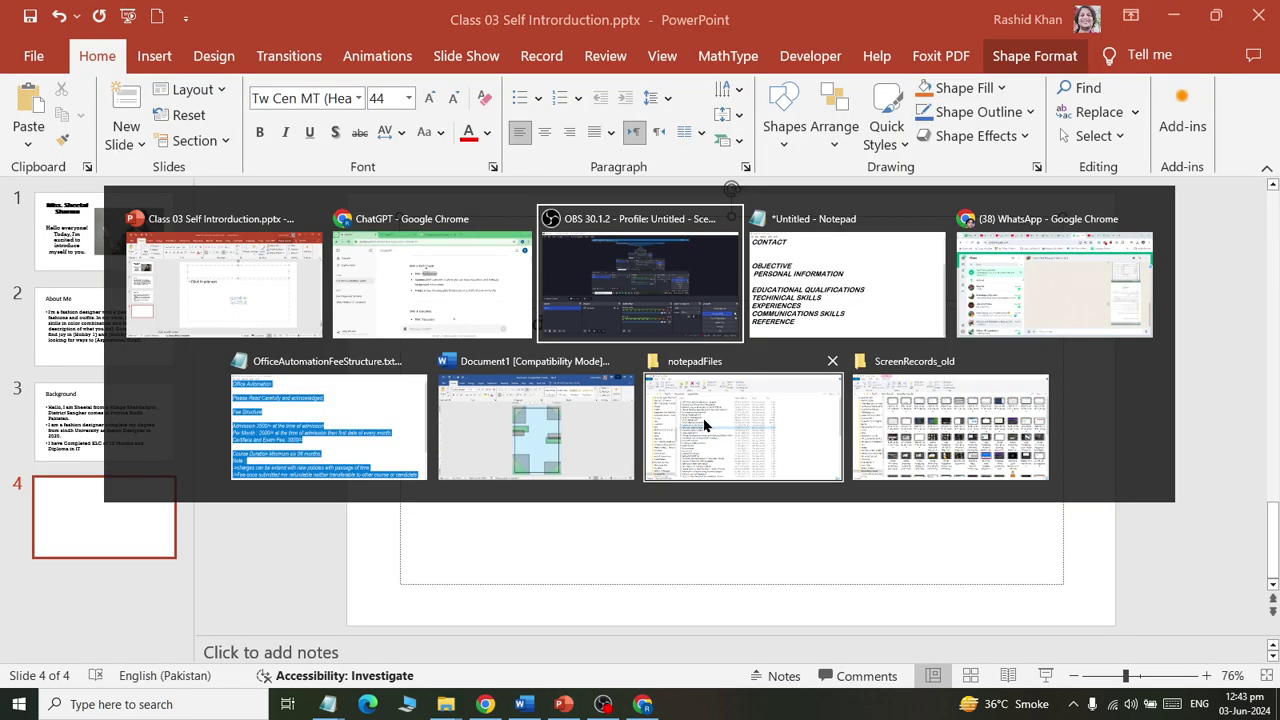
key(alt+shift+Tab)
click(660, 22)
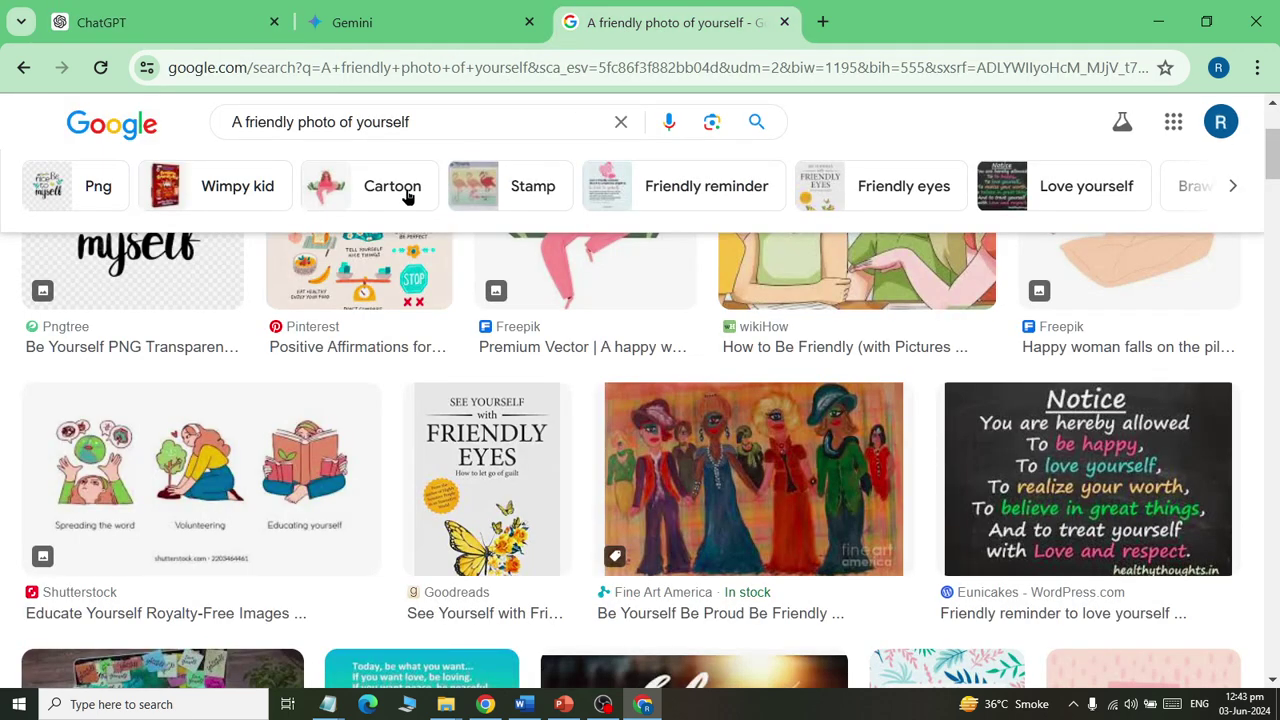
triple_click(409, 121)
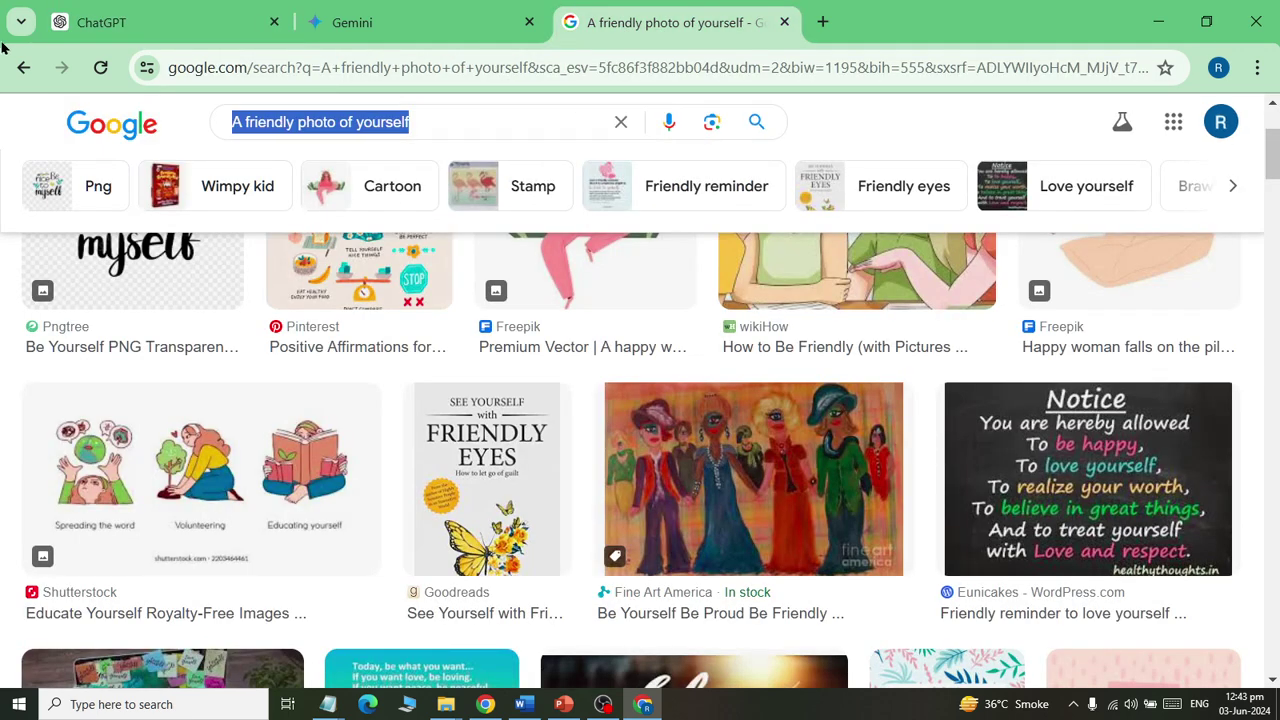
text(sindh universty)
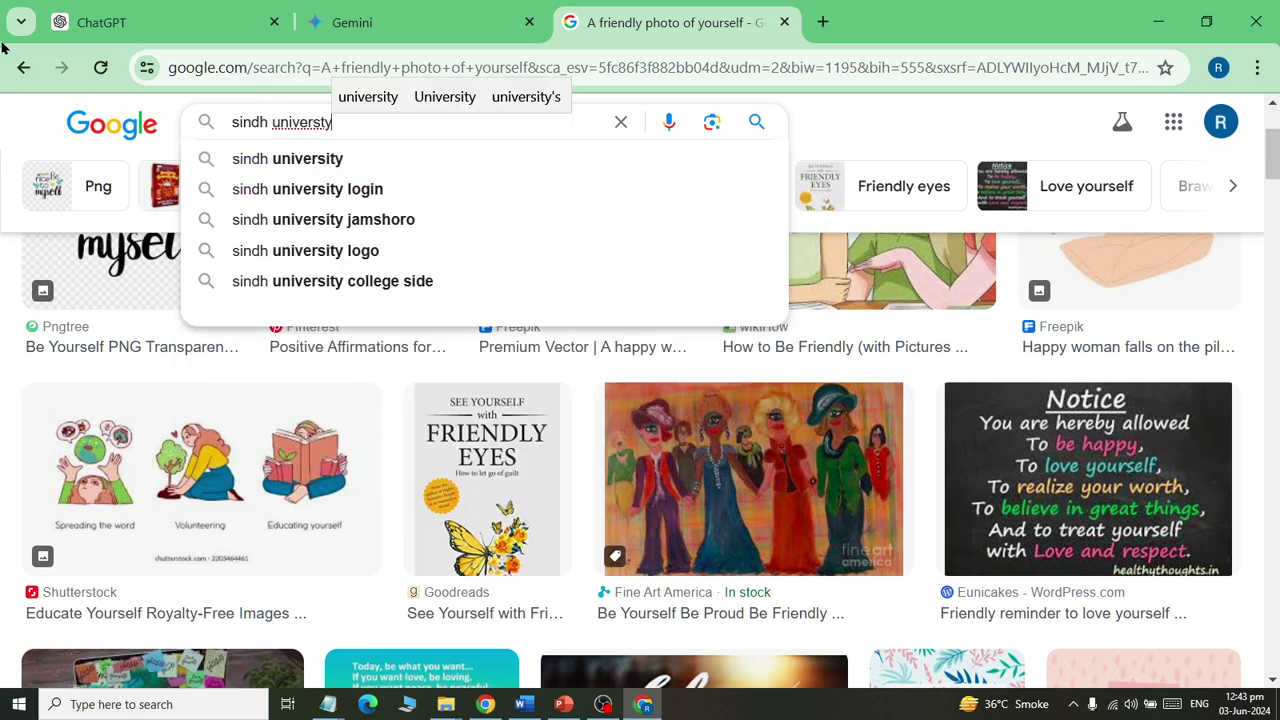
key(BackSpace)
key(BackSpace)
text(ity photo)
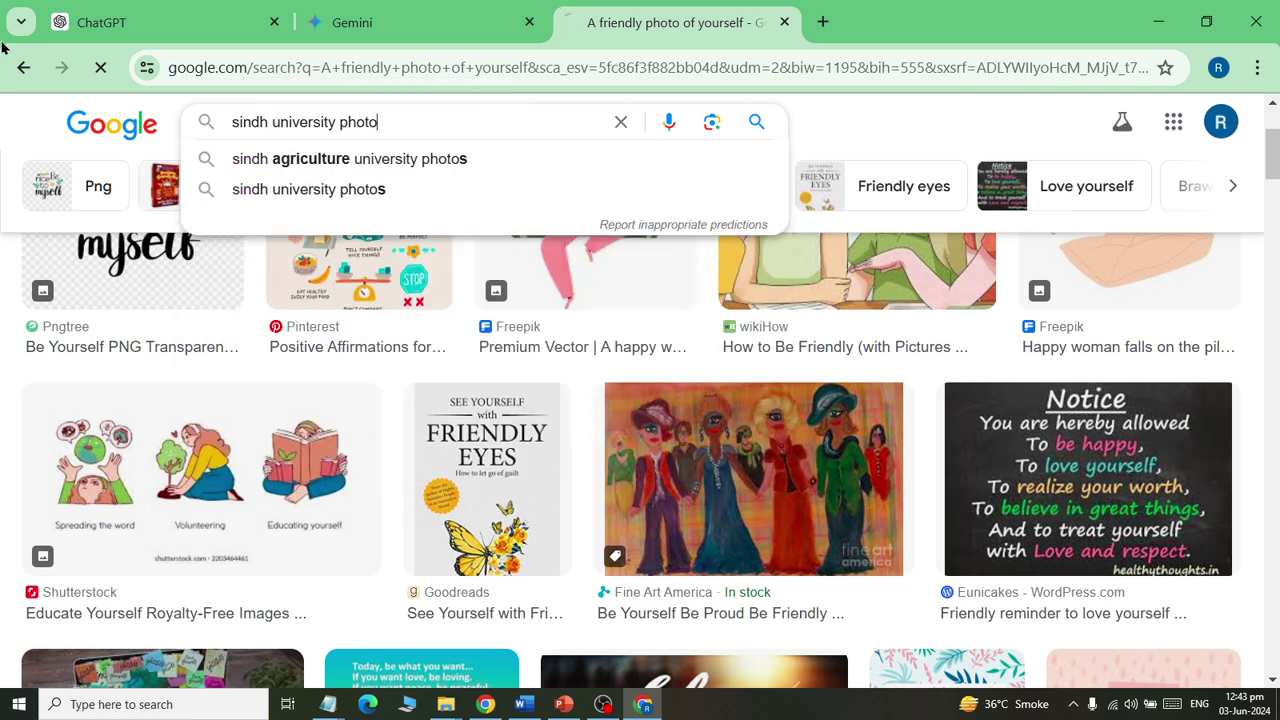
key(Return)
Copy the Tripadvisor campus statue photo and return to PowerPoint
scroll(470, 350, down, 2)
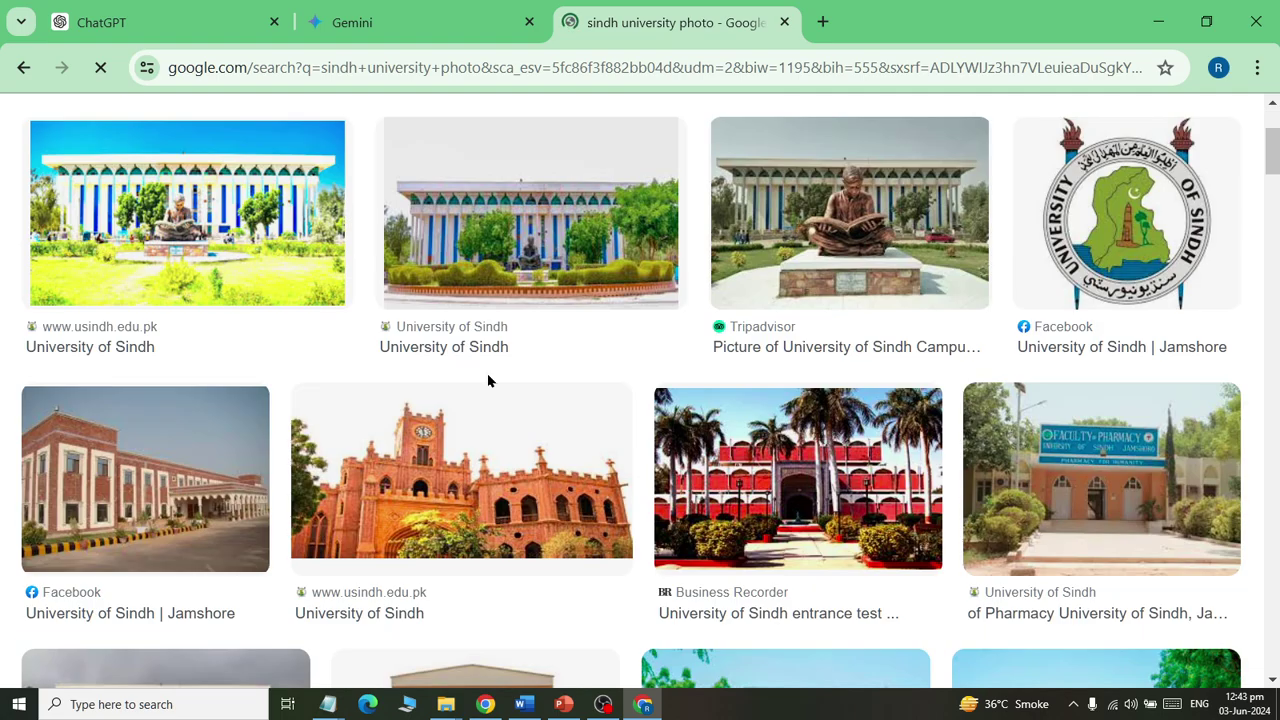
scroll(487, 380, up, 1)
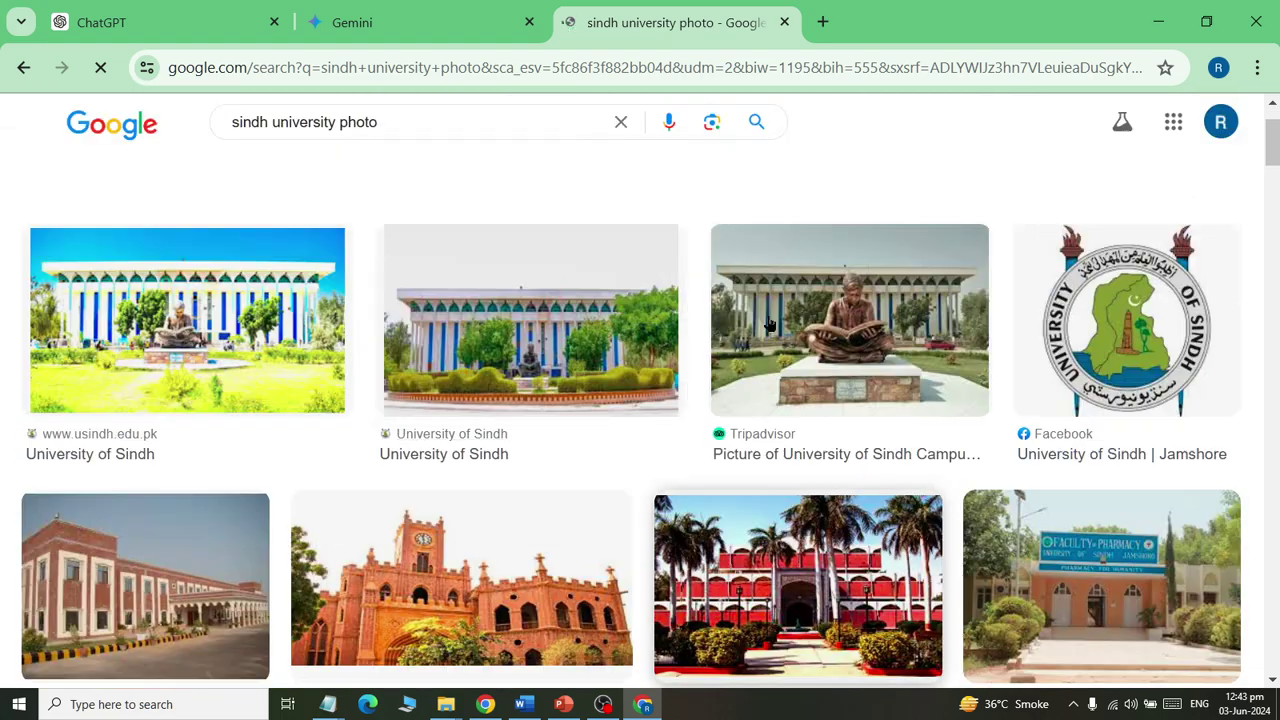
click(856, 403)
right_click(628, 440)
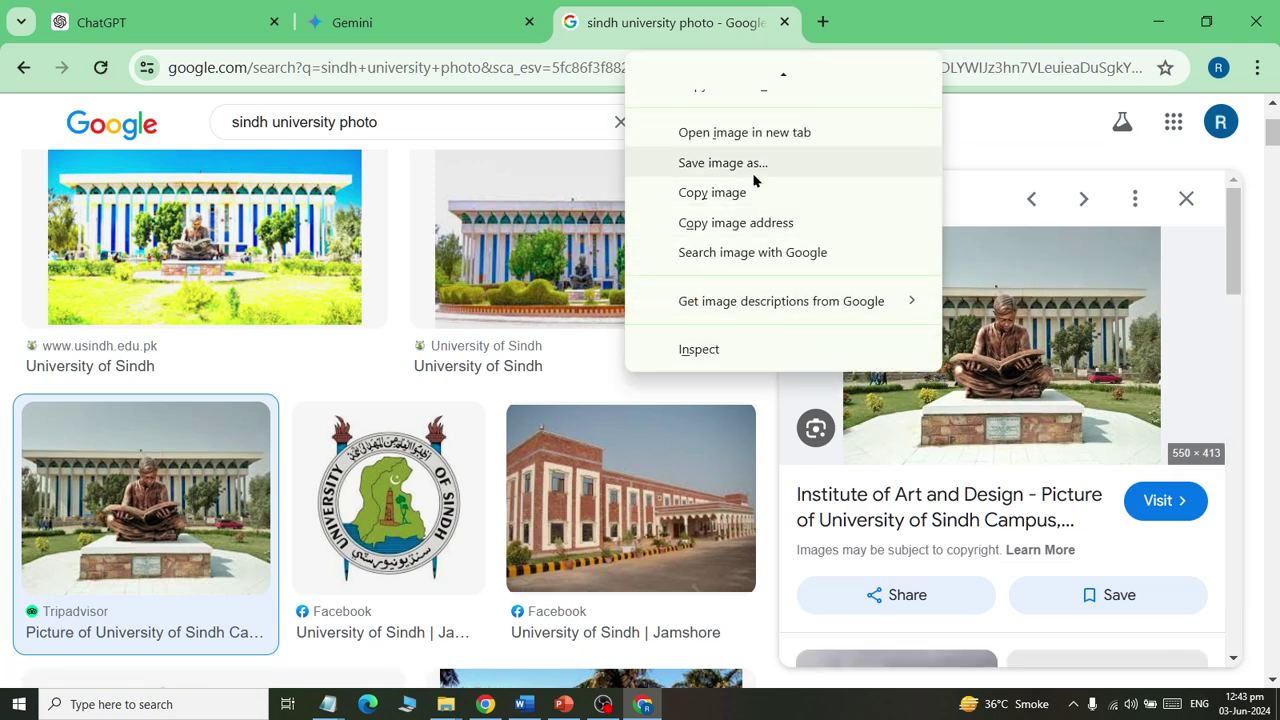
click(750, 192)
key(alt+Tab)
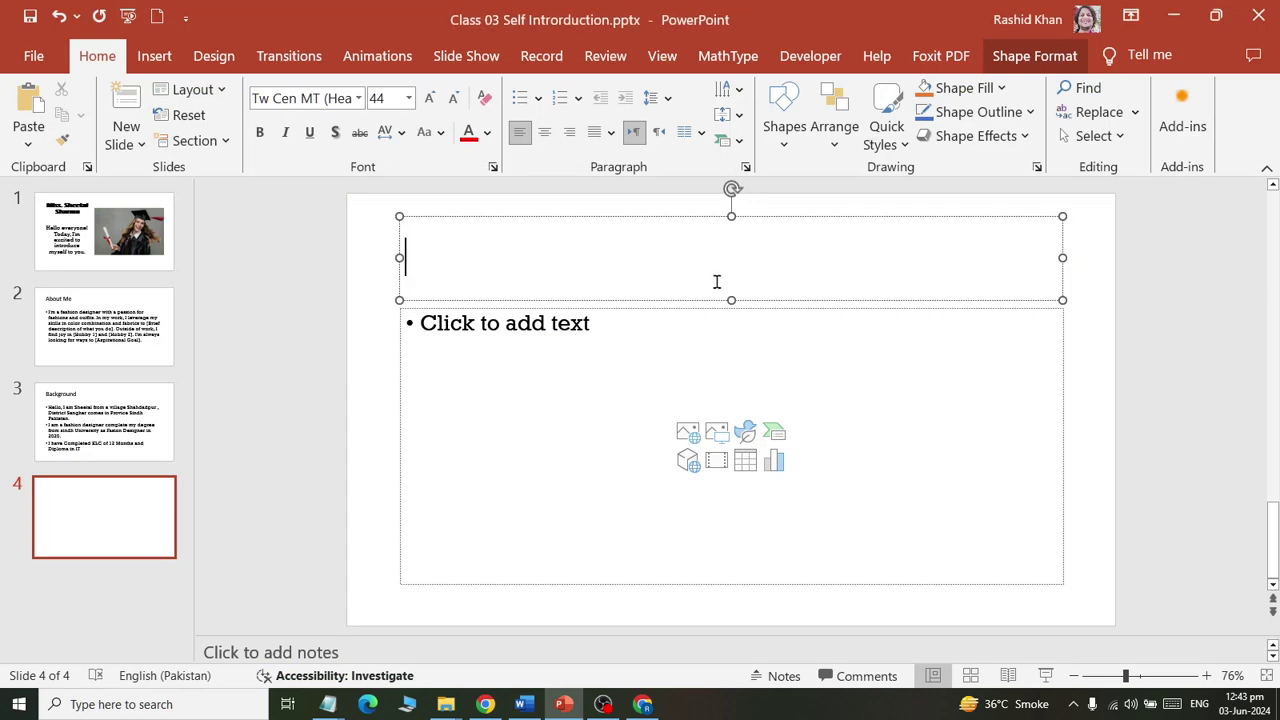
Paste the statue photo onto slide 4 and move it up and to the right
click(1165, 477)
key(ctrl+v)
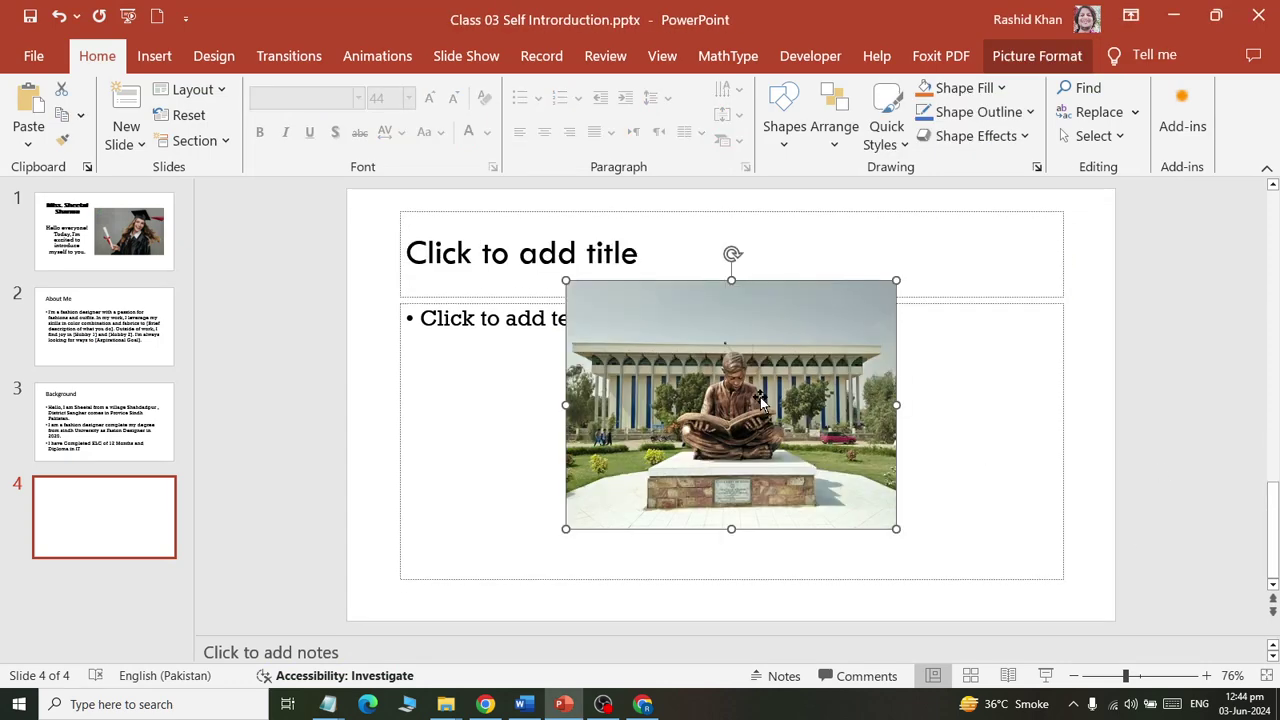
drag(843, 475, 997, 476)
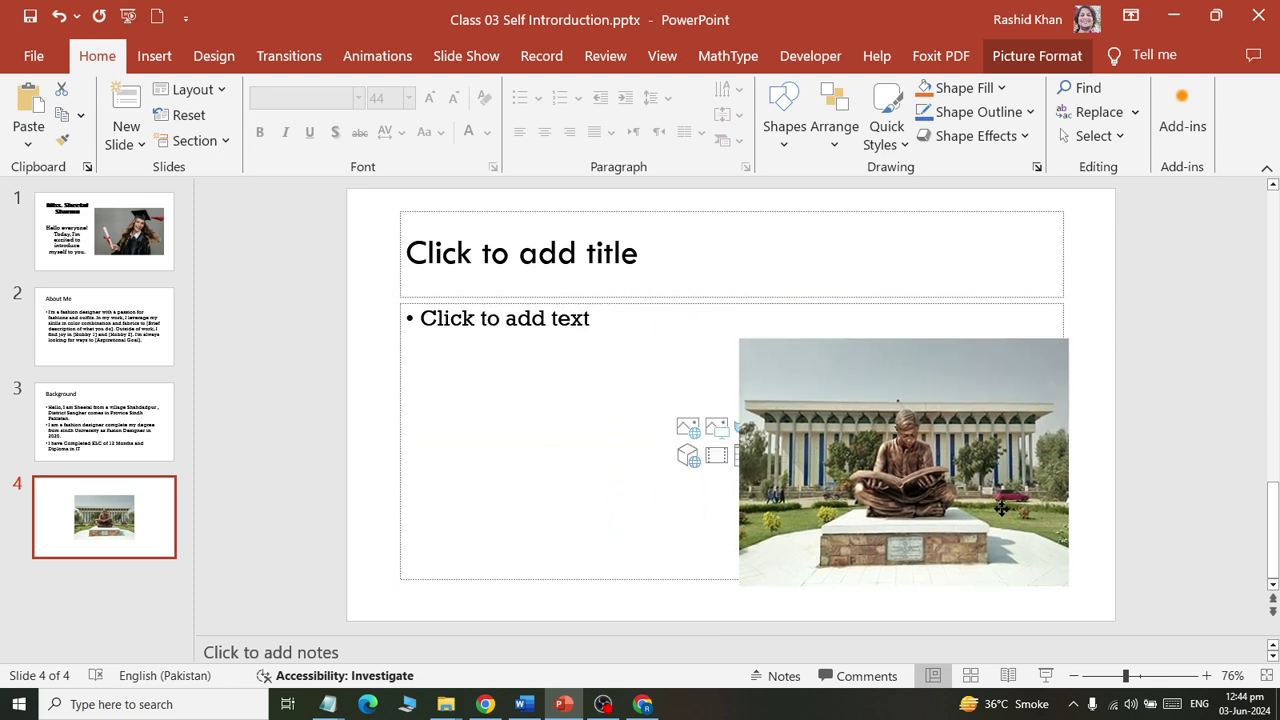
drag(997, 476, 1035, 361)
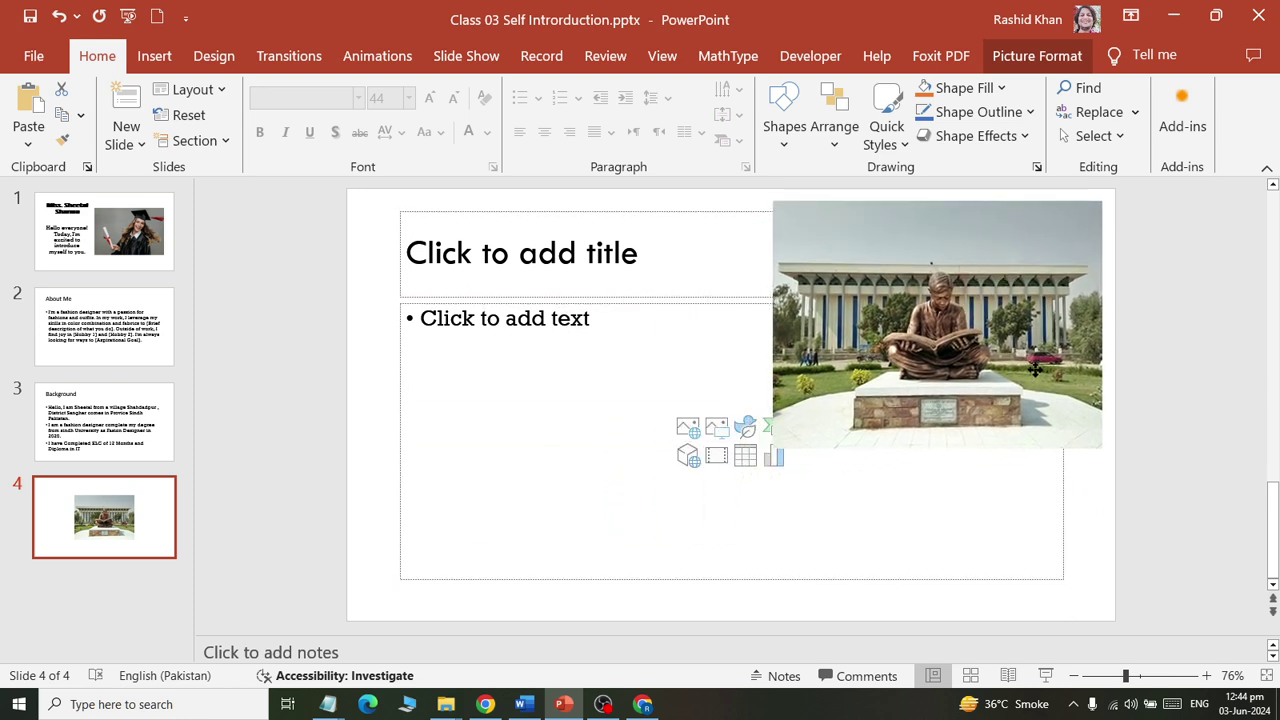
Copy the orange building photo from the Google image results
key(alt+Tab)
scroll(677, 277, down, 2)
scroll(569, 420, down, 1)
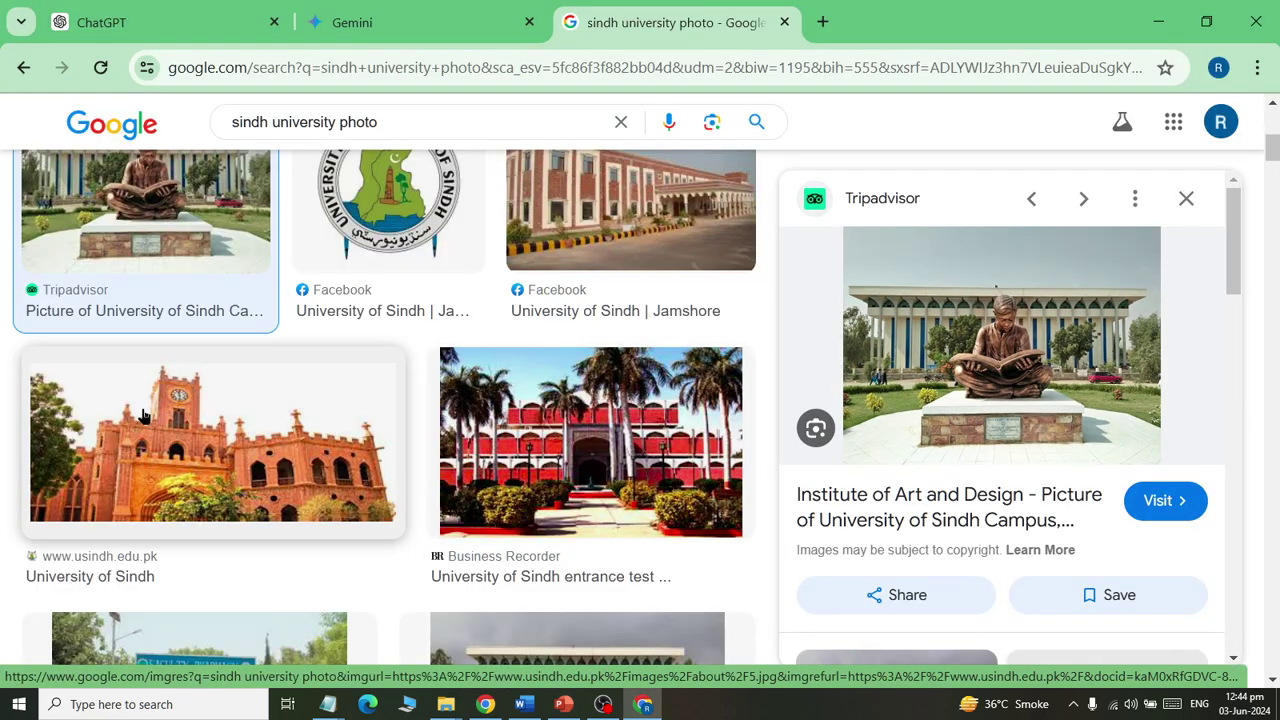
right_click(143, 415)
click(221, 354)
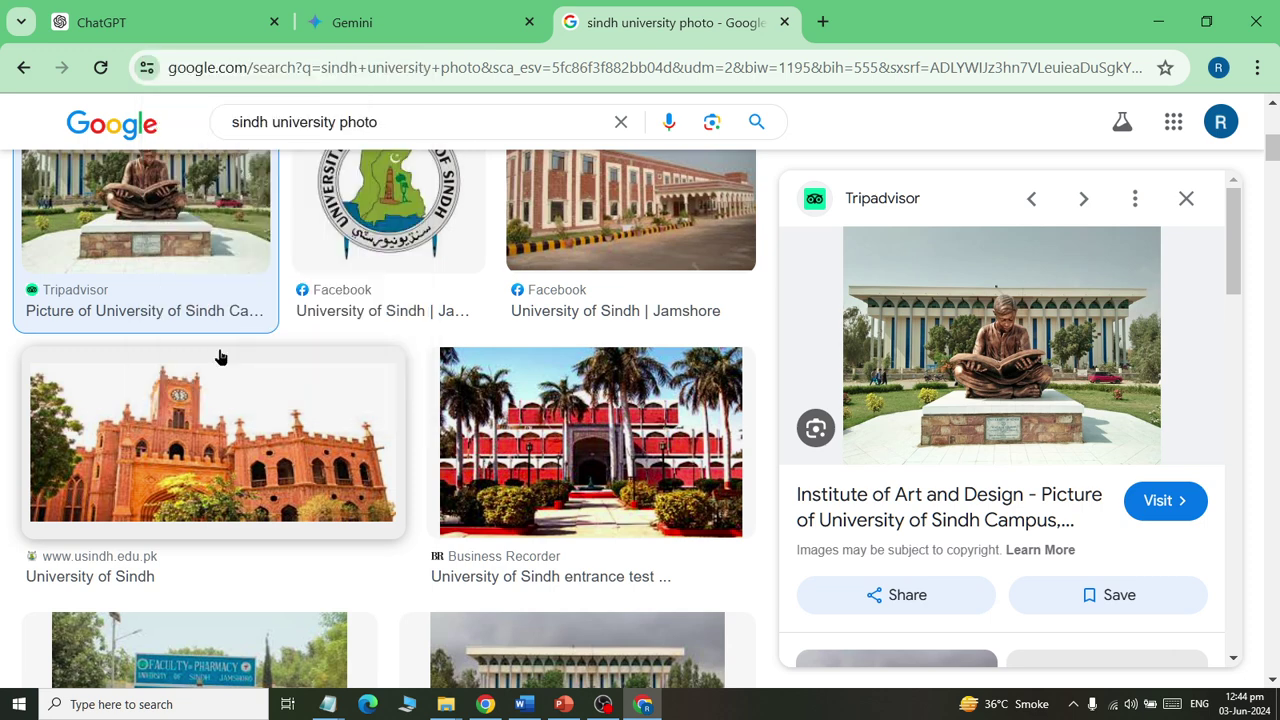
Paste the building photo on slide 4, enlarged across most of the slide below the title
key(alt+Tab)
click(29, 100)
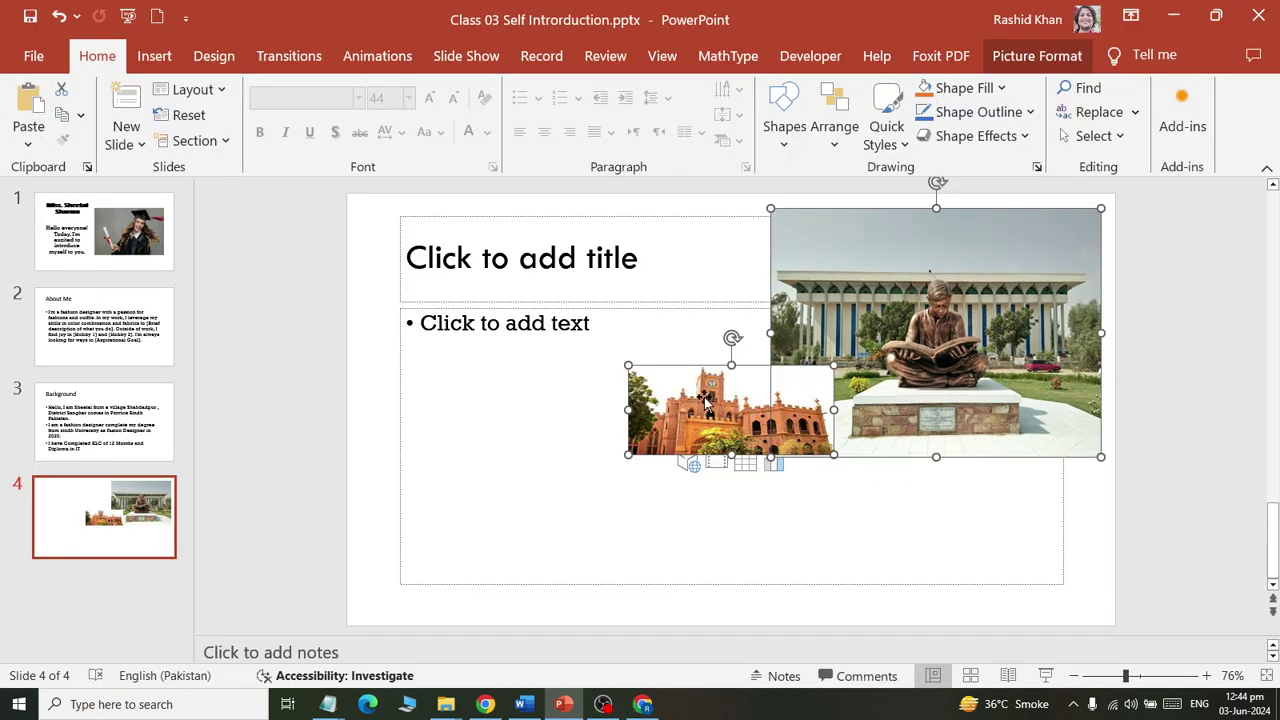
drag(720, 412, 583, 492)
drag(853, 371, 984, 291)
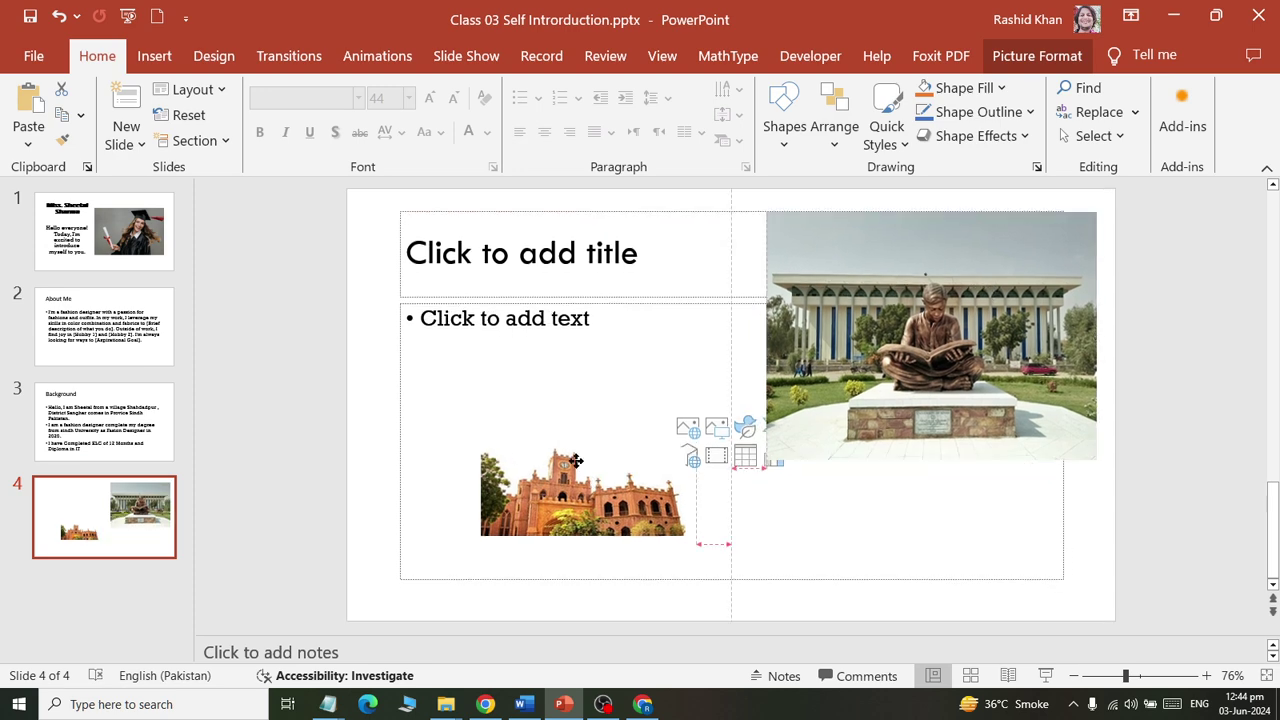
mouse_move(603, 478)
mouse_down()
mouse_move(528, 272)
mouse_move(491, 252)
mouse_up()
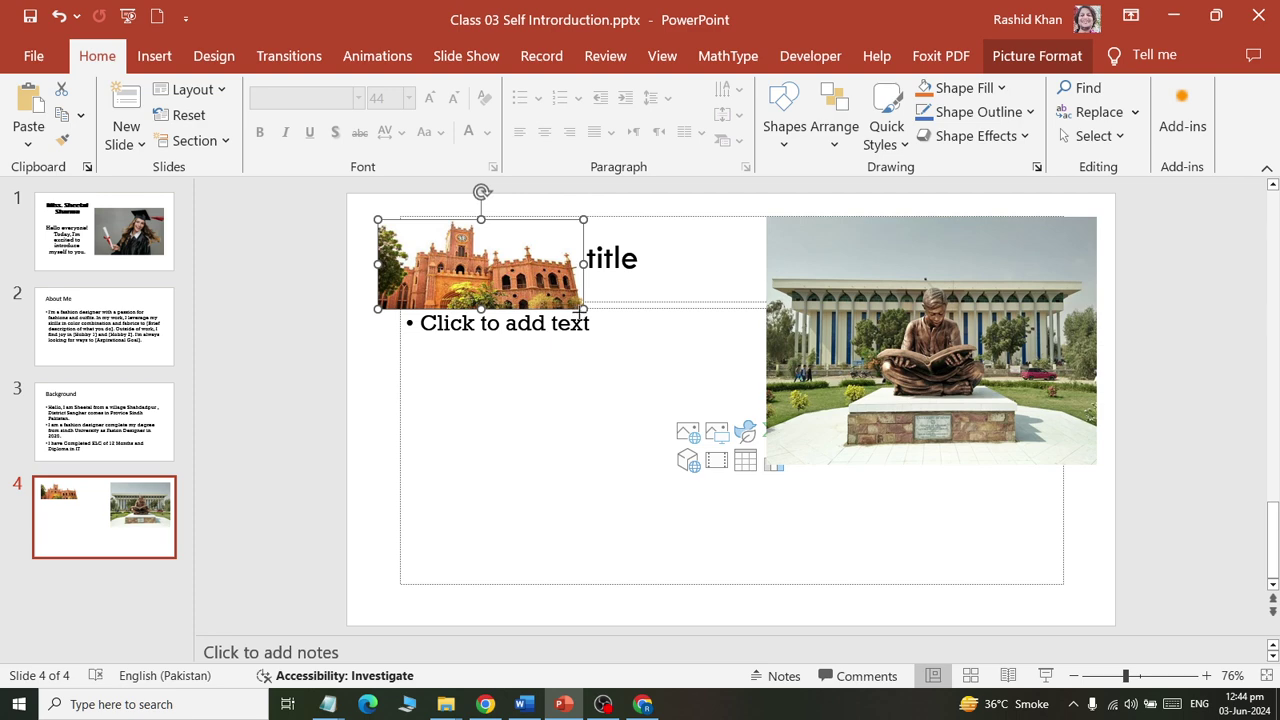
drag(583, 309, 738, 545)
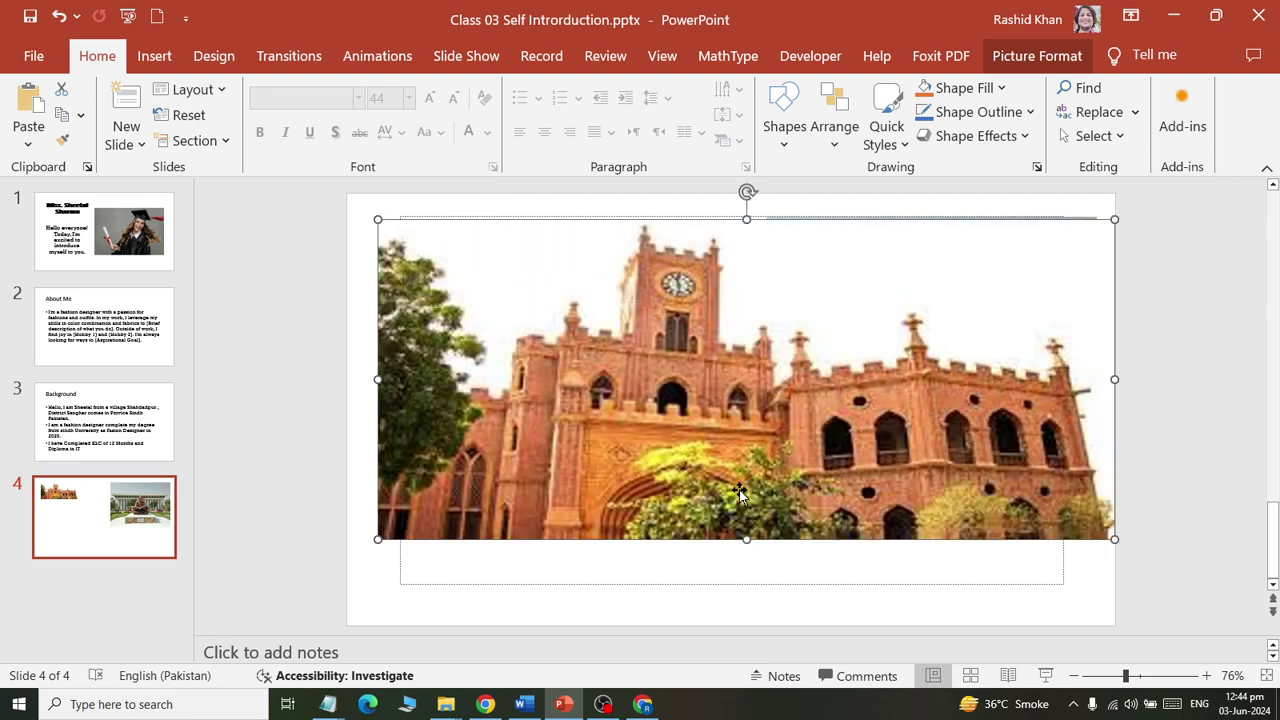
drag(740, 493, 740, 517)
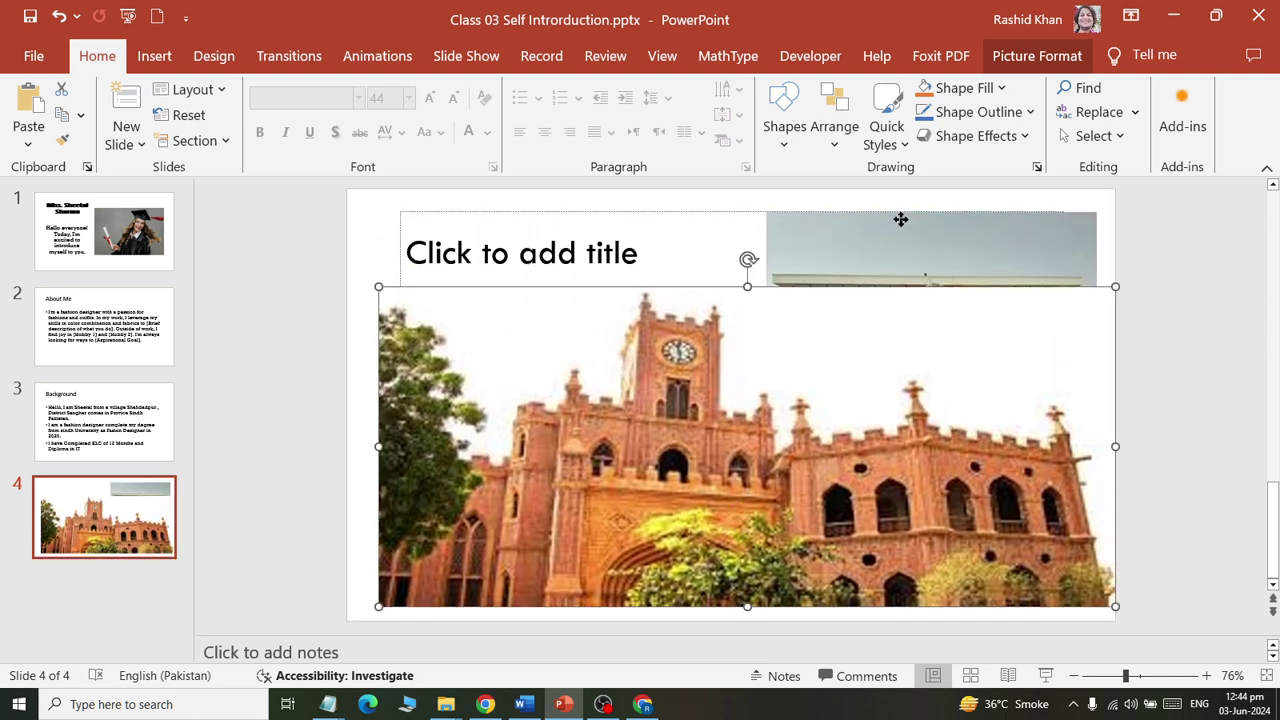
Bring the statue photo in front of the building and shrink it slightly
click(900, 240)
right_click(902, 244)
click(970, 460)
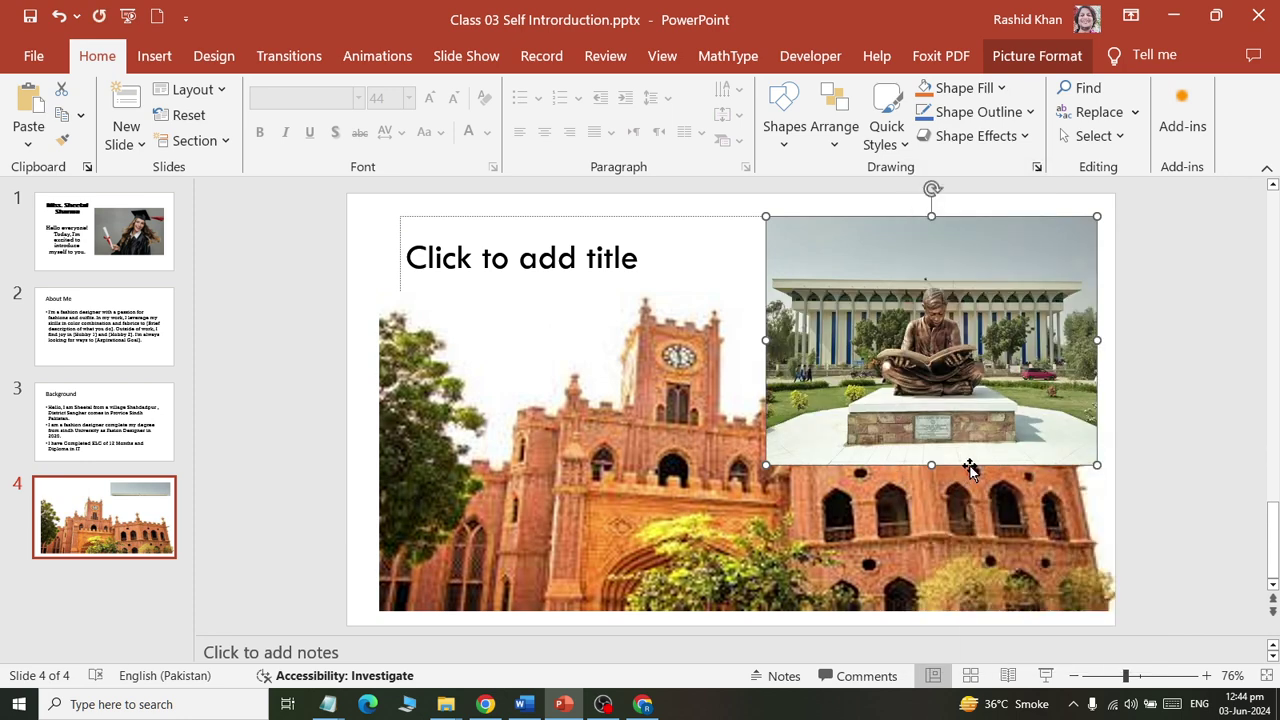
click(940, 424)
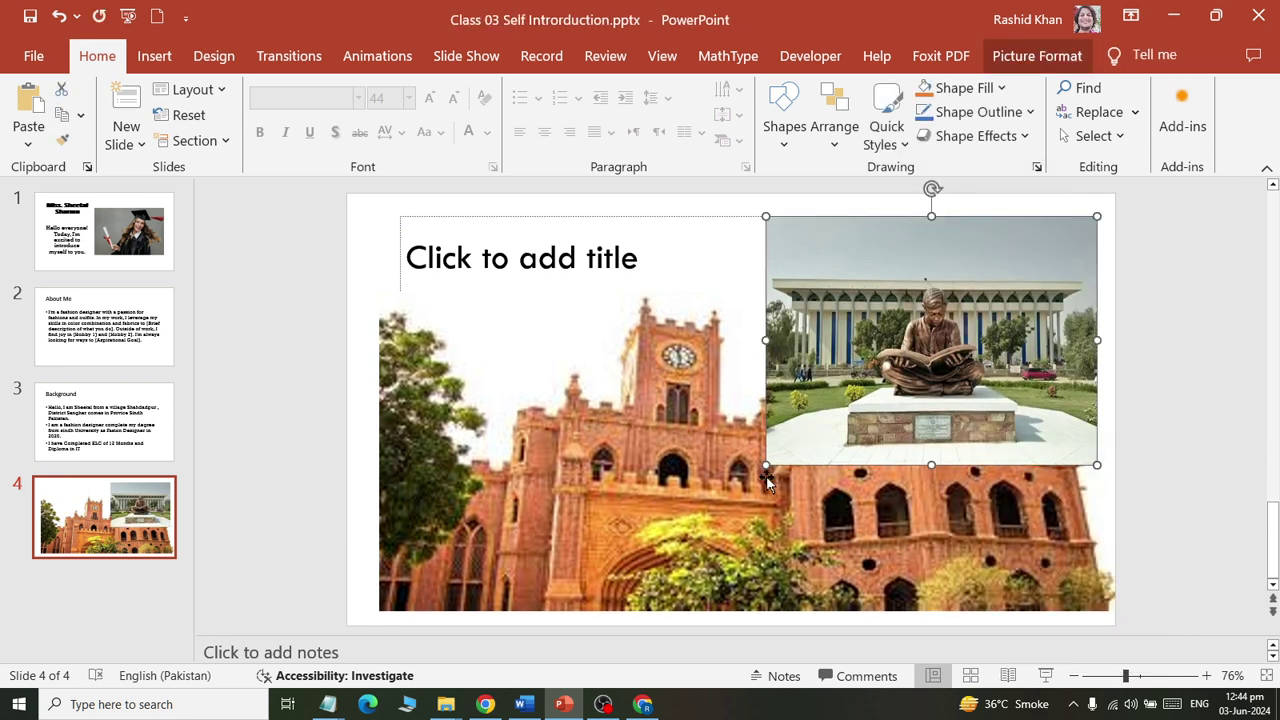
drag(768, 467, 835, 408)
click(1192, 345)
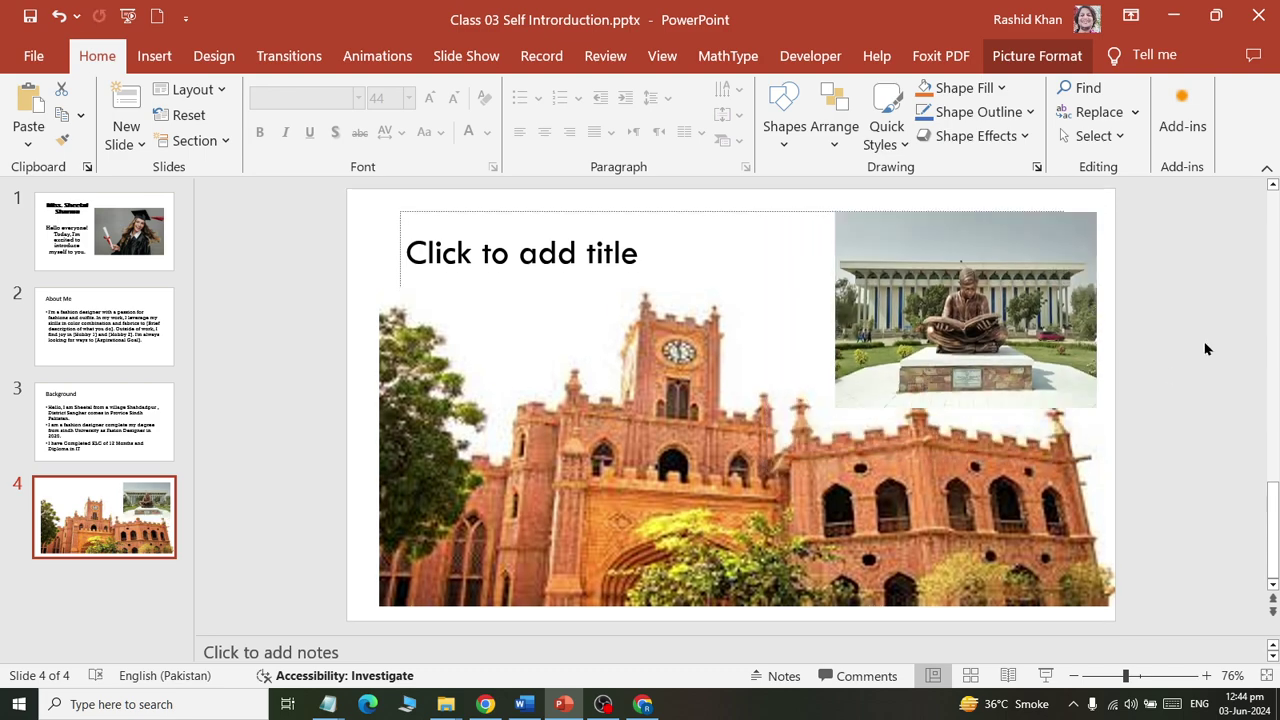
key(alt+Tab)
Search Google Images for 'fashin designign institute'
drag(389, 118, 5, 70)
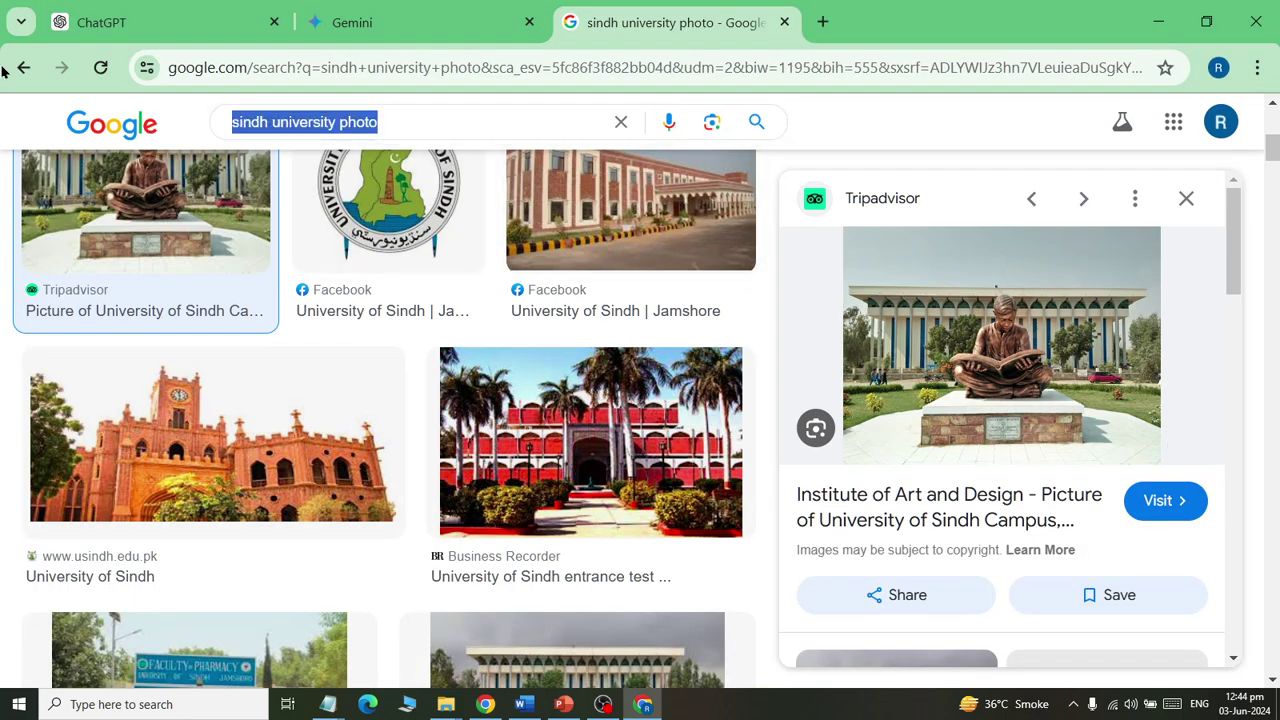
text(fashi)
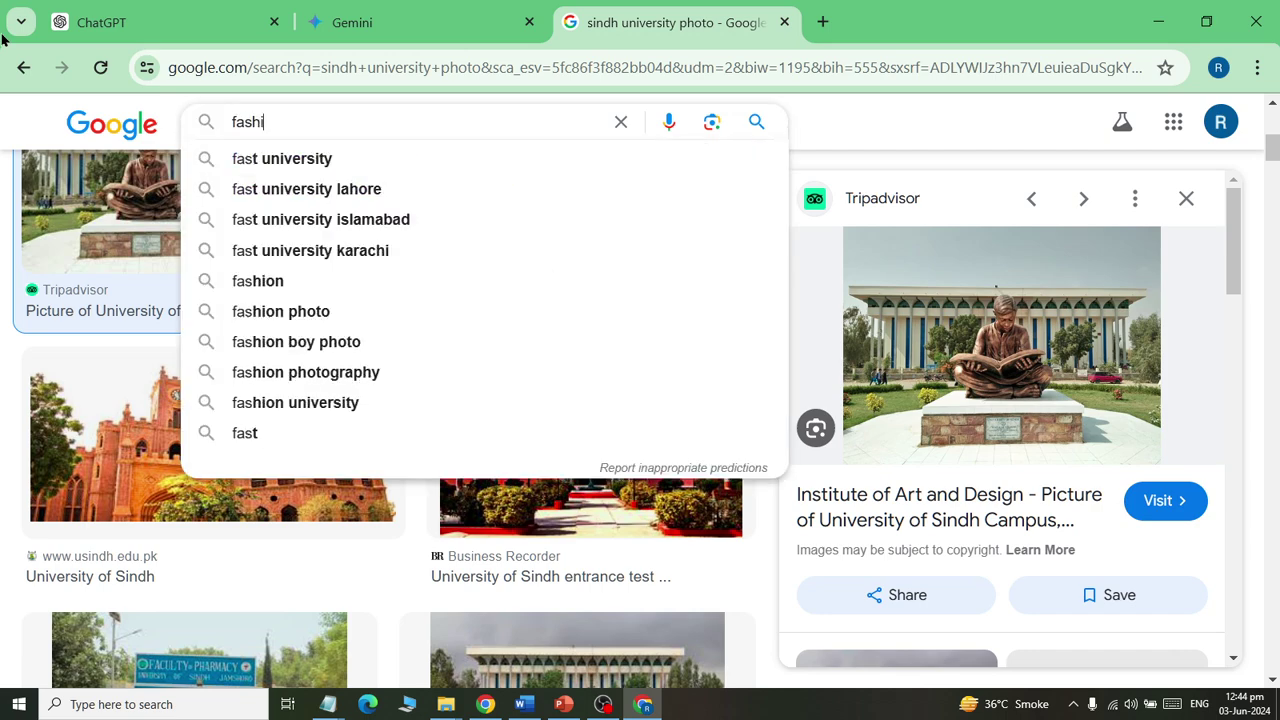
text(n designign)
key(Escape)
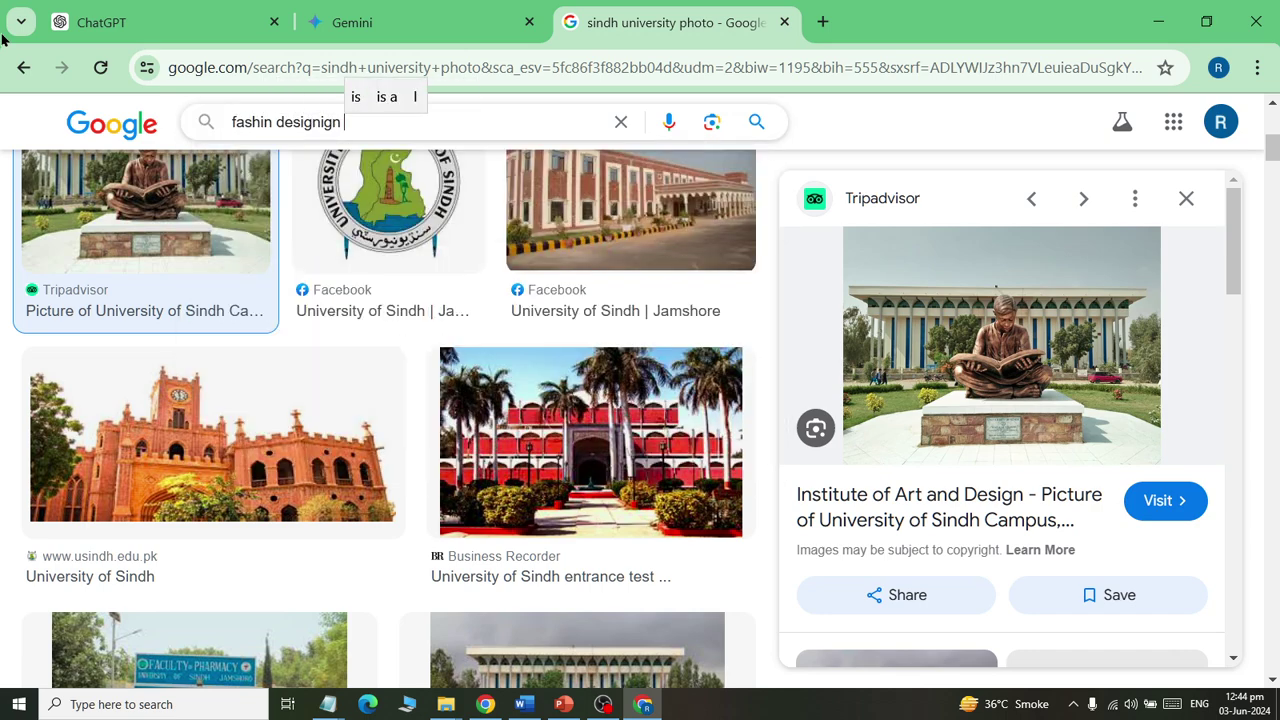
text(nstitut)
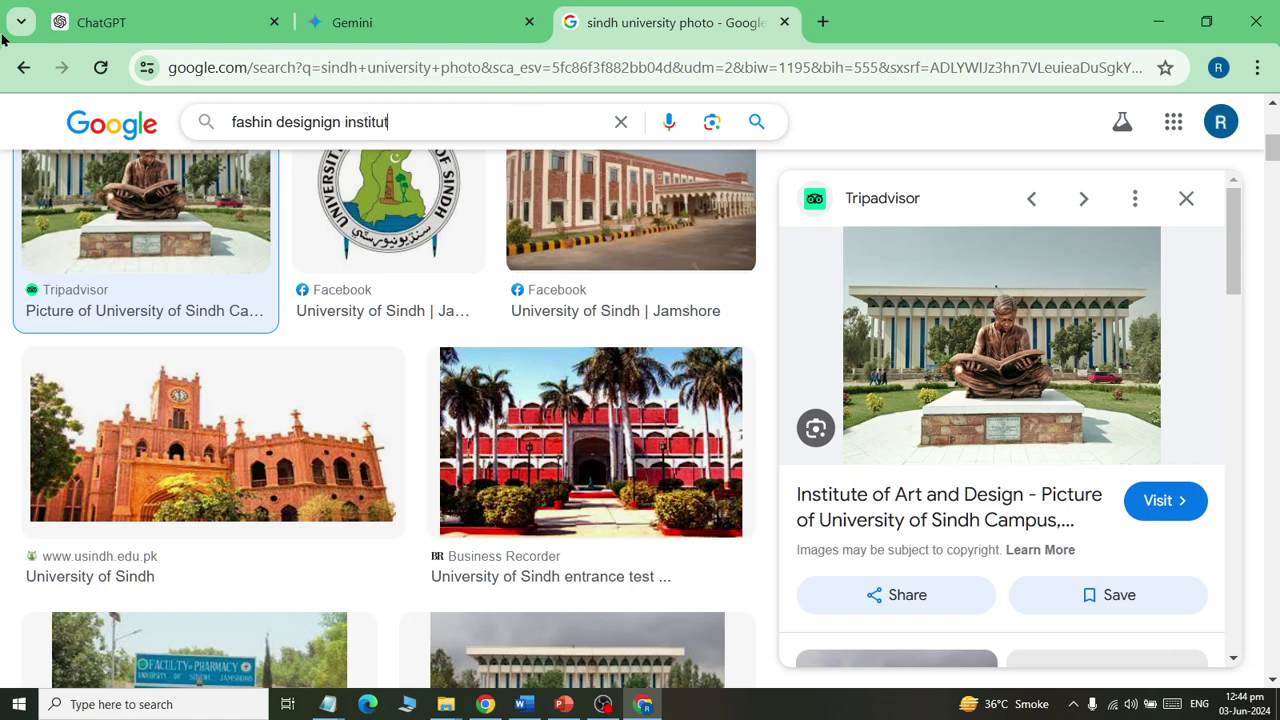
text(e)
key(Return)
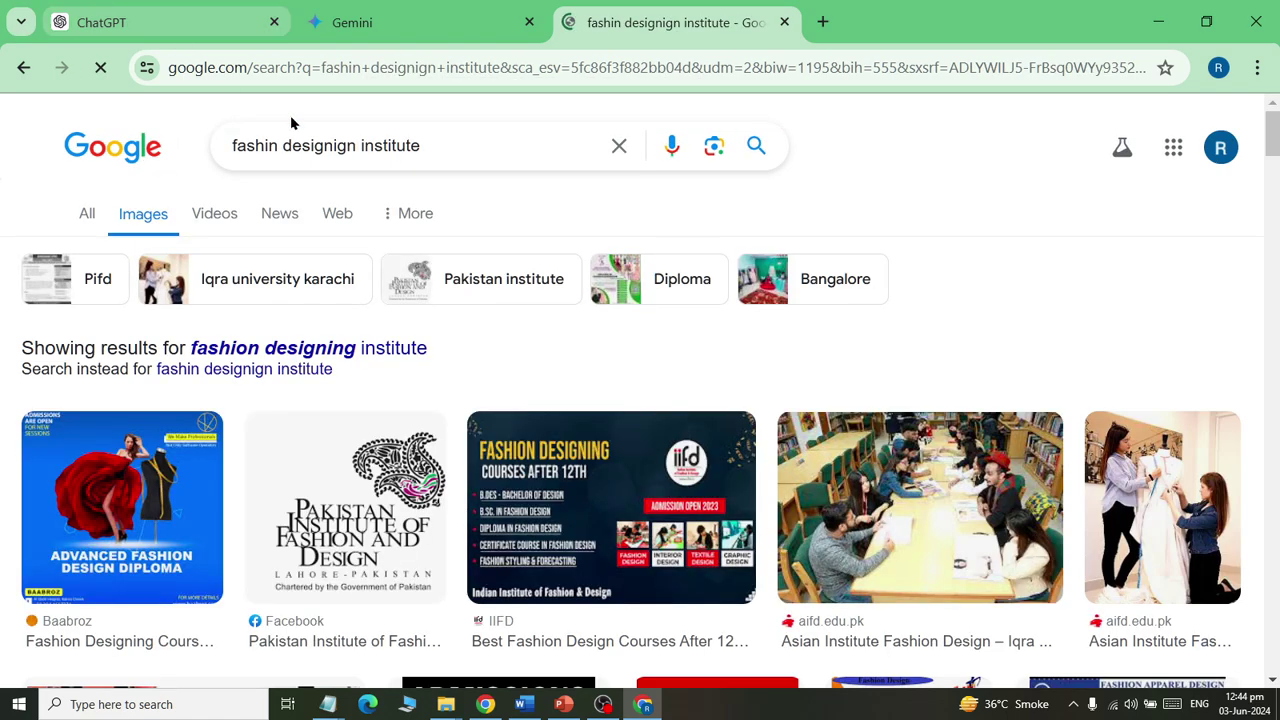
Preview and copy the National Institute of Design photo from the results
scroll(420, 225, down, 5)
scroll(428, 275, down, 4)
scroll(428, 280, down, 4)
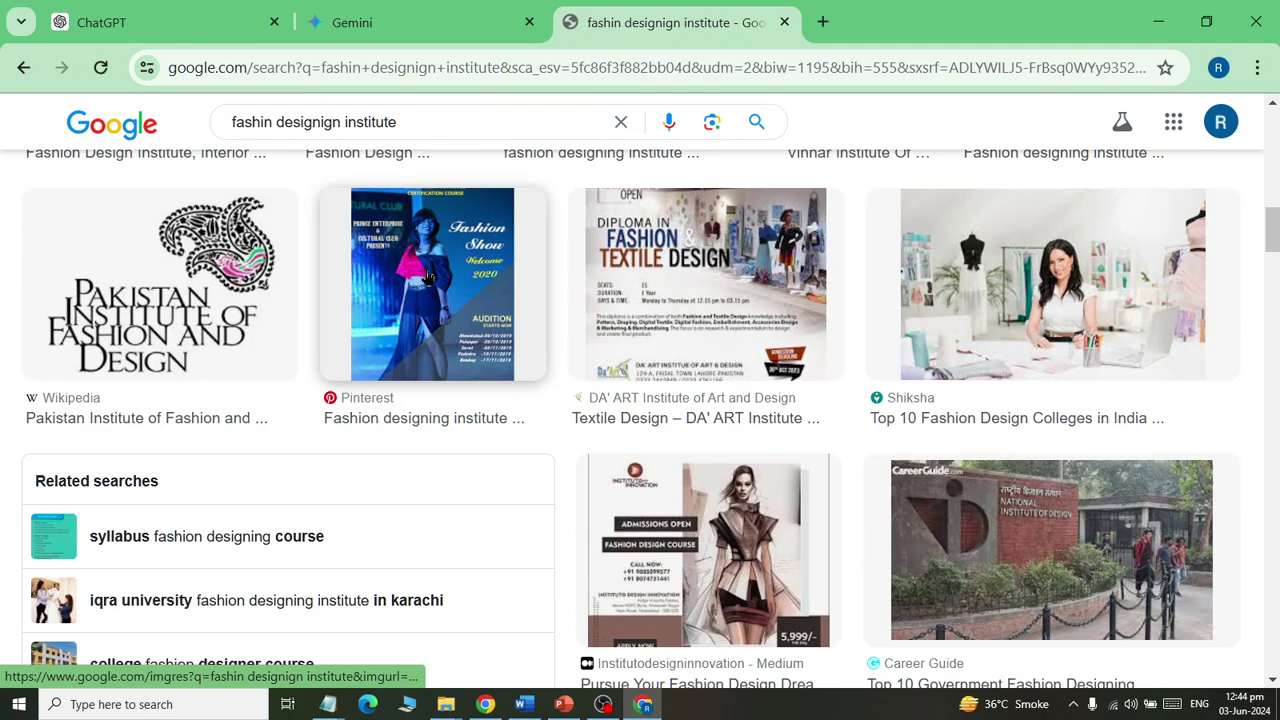
scroll(428, 280, down, 1)
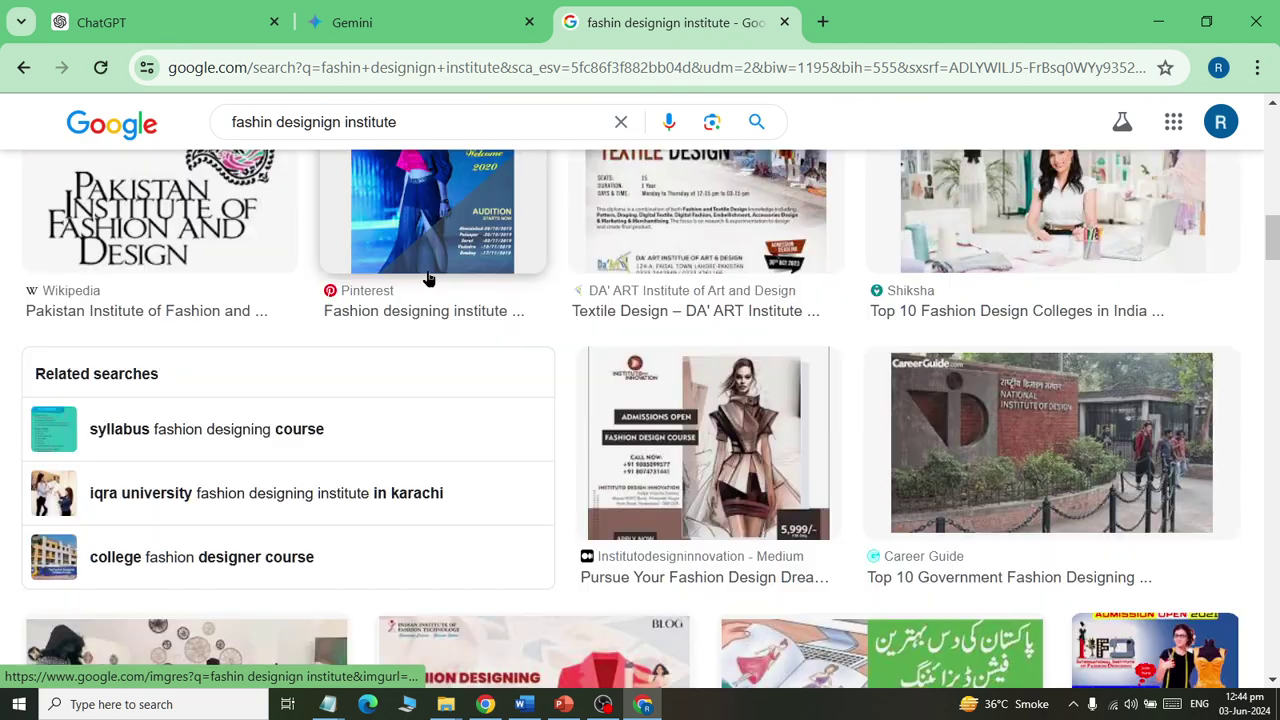
click(975, 428)
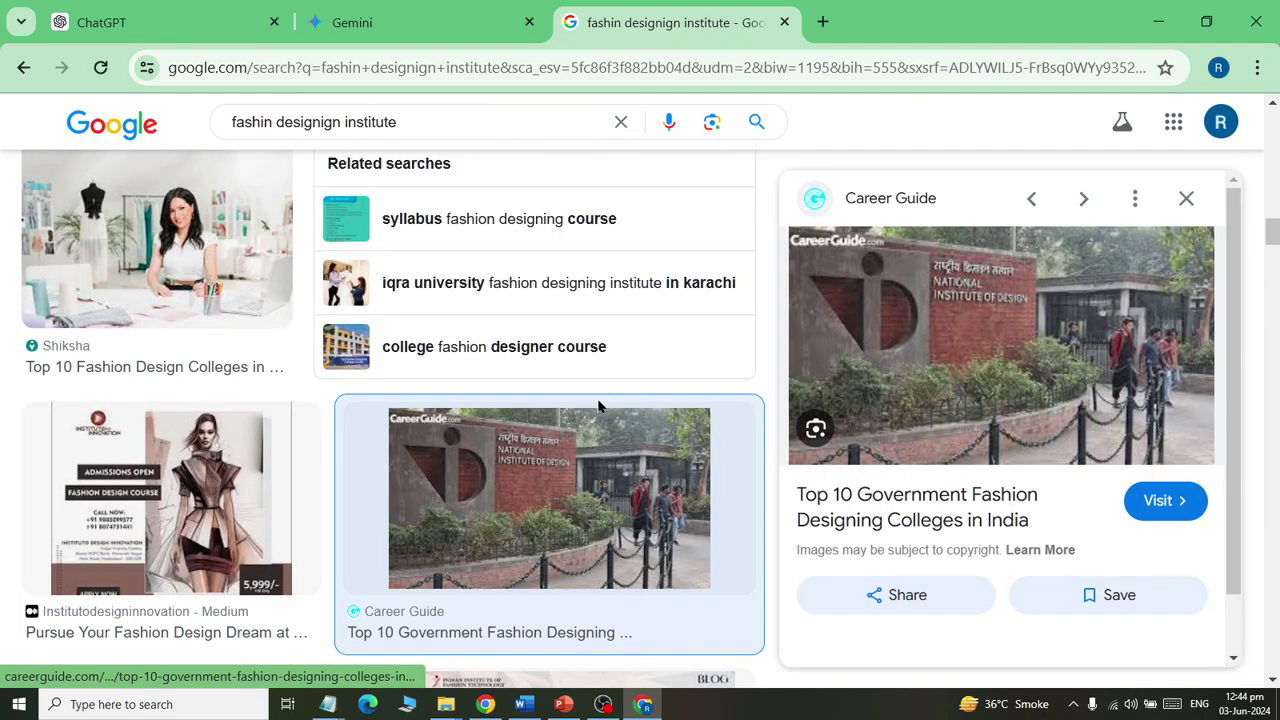
right_click(965, 316)
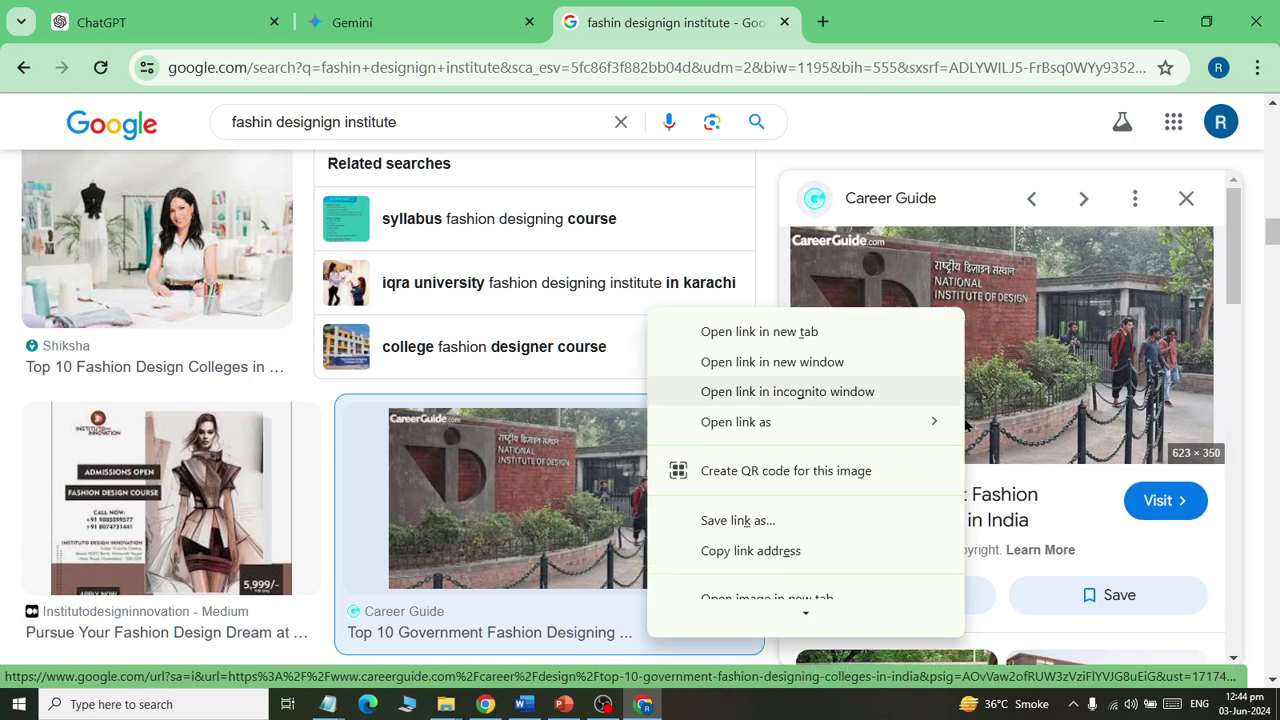
scroll(813, 585, down, 3)
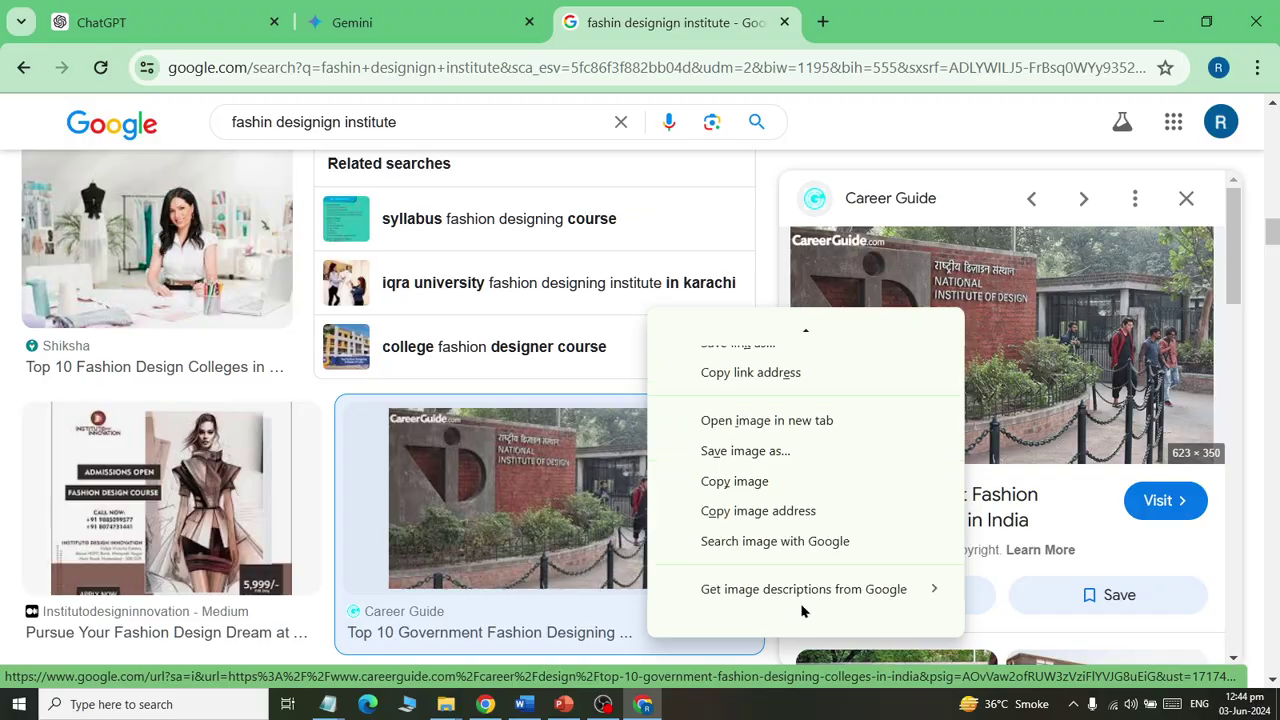
scroll(786, 480, down, 1)
click(786, 469)
click(564, 704)
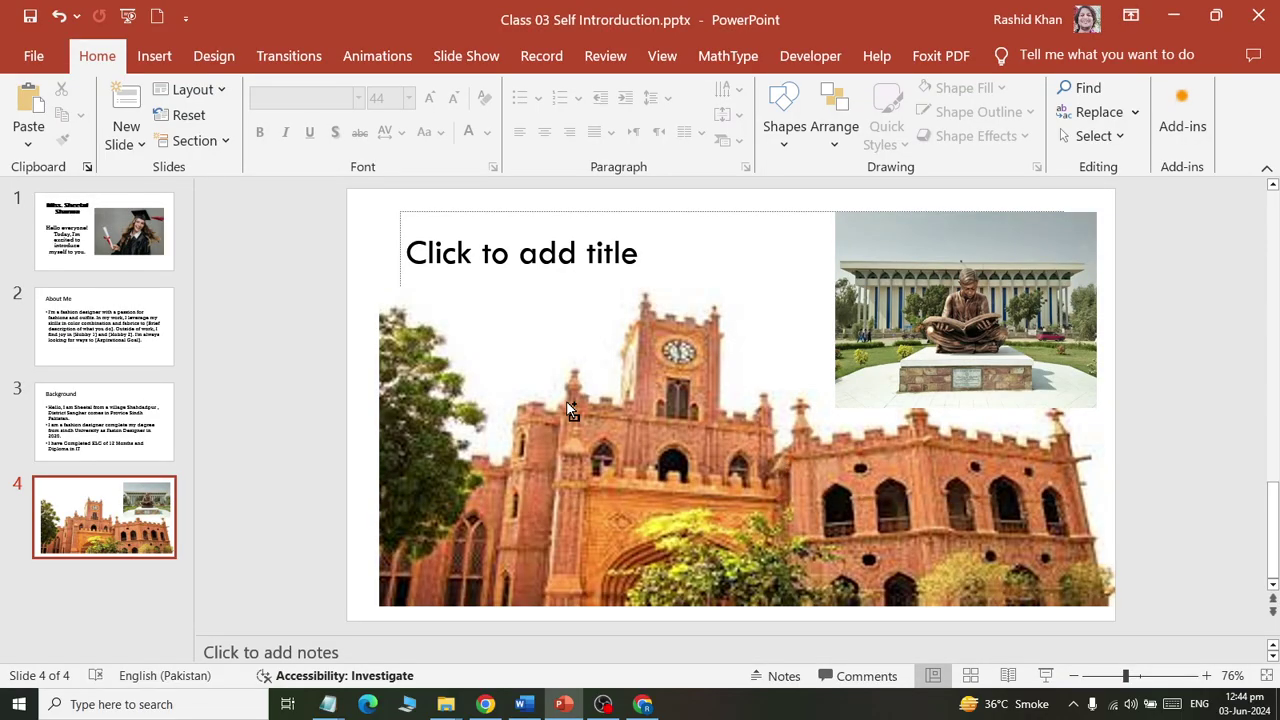
Reposition the red-brick building photo on slide 4 so it sits beneath the title
click(741, 408)
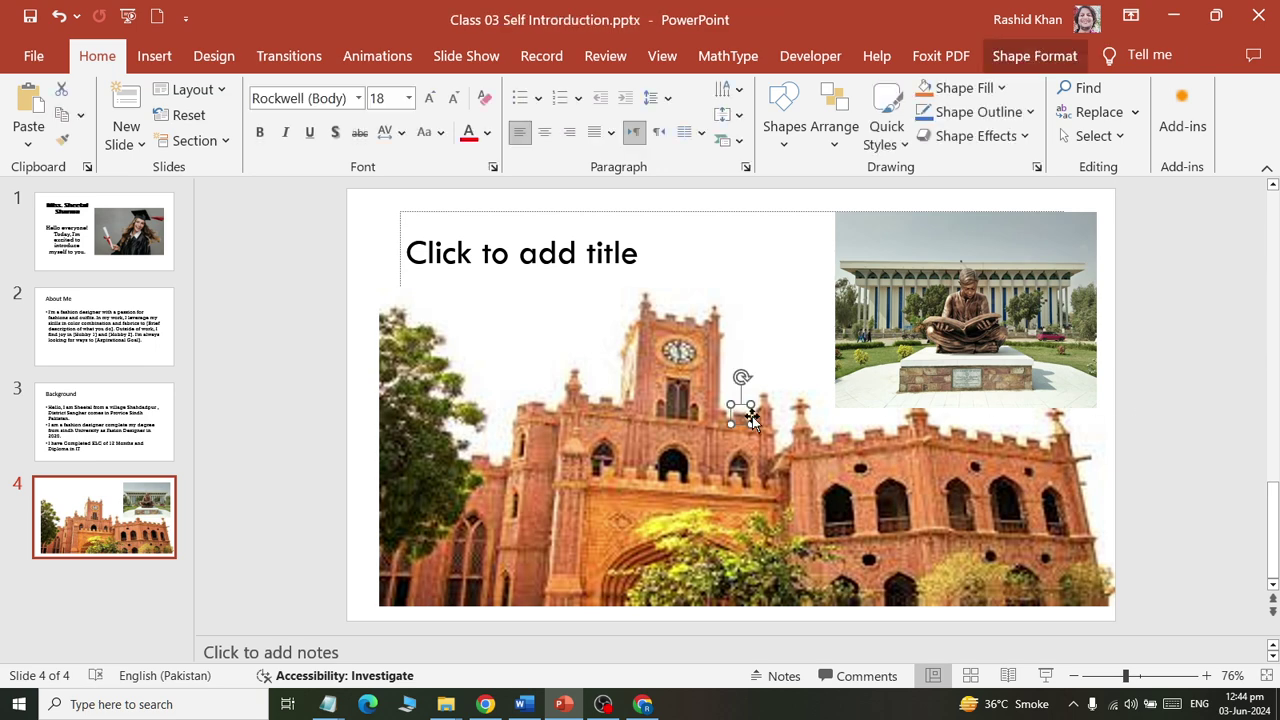
mouse_move(741, 425)
mouse_down()
mouse_move(627, 510)
mouse_move(764, 323)
mouse_up()
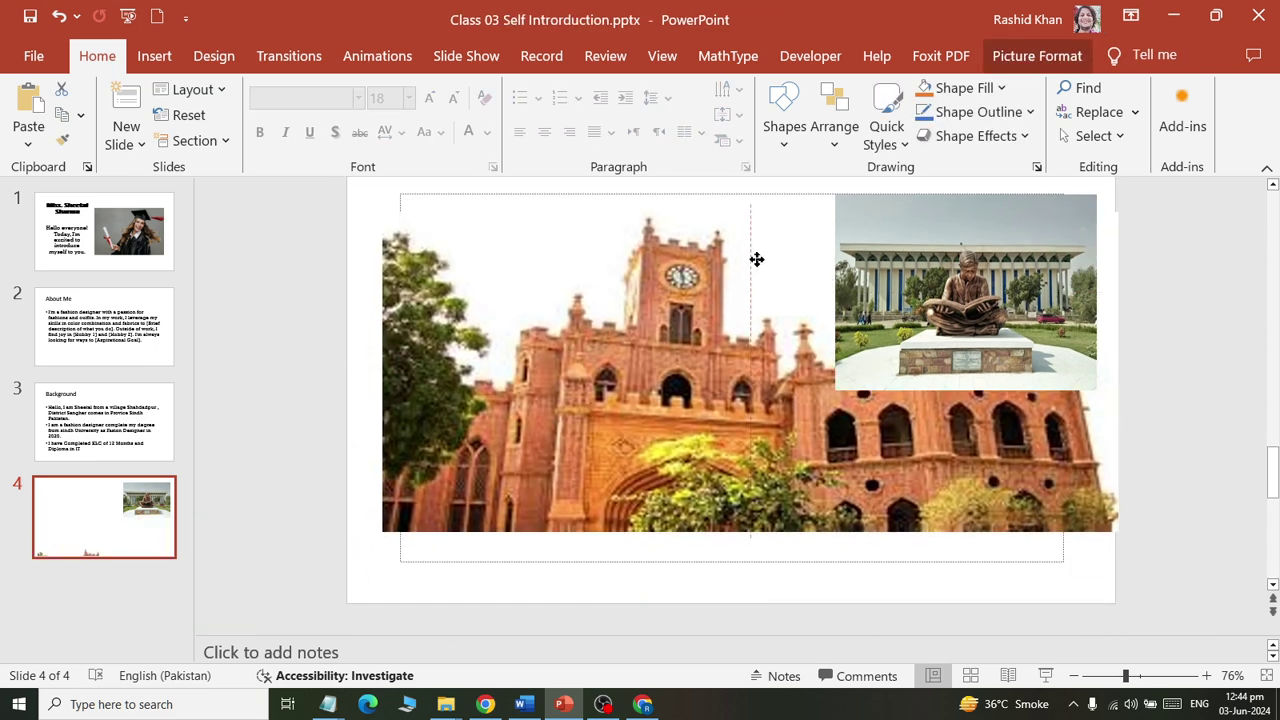
drag(764, 323, 731, 297)
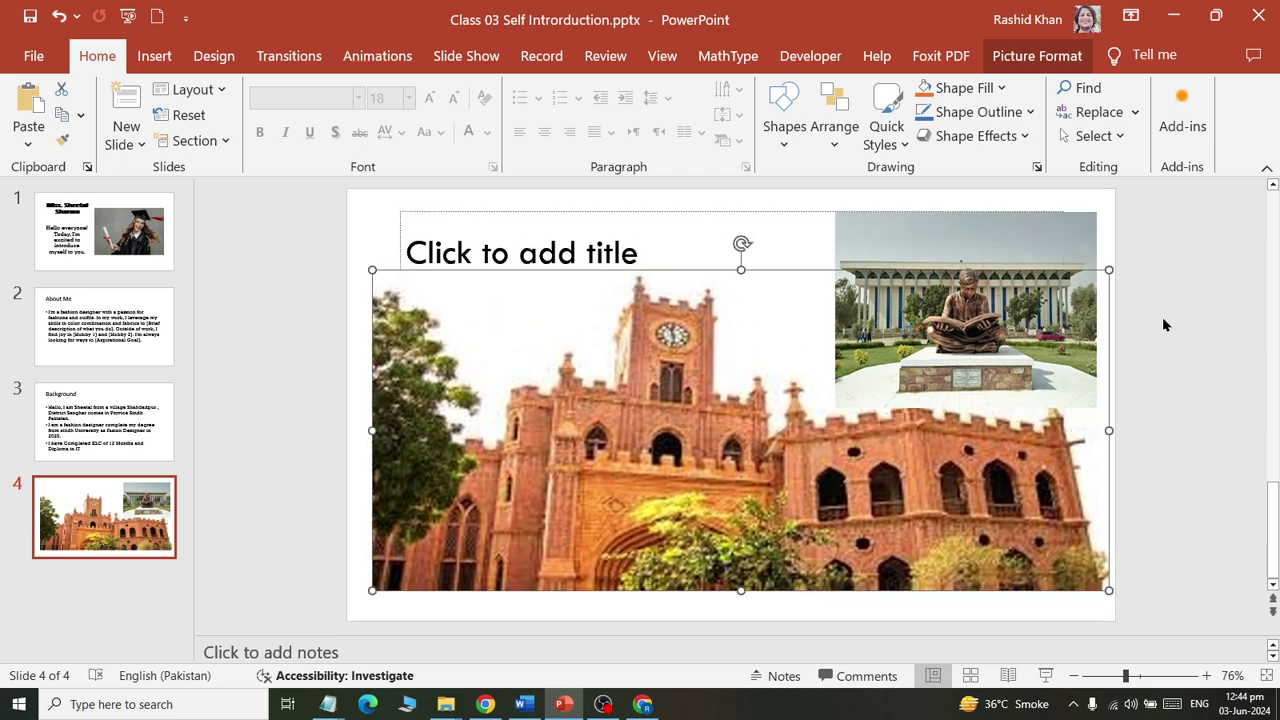
key(alt+Tab)
mouse_move(1001, 380)
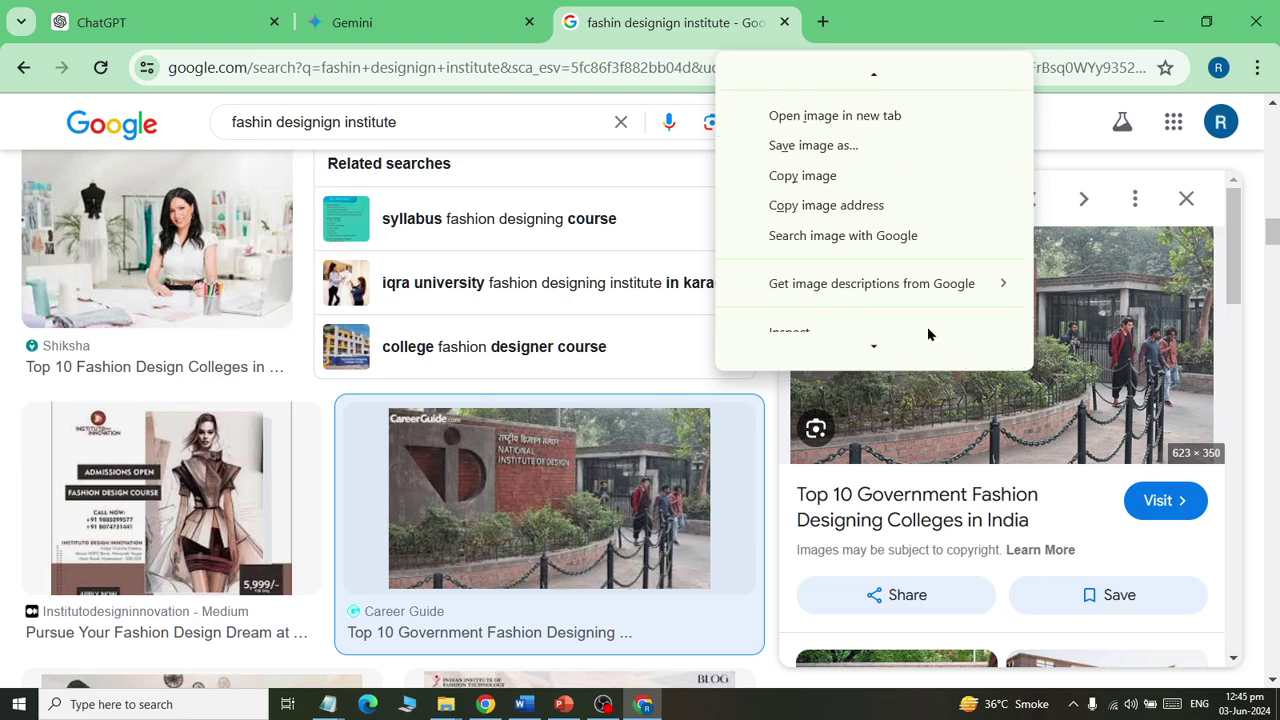
Paste the copied institute photo onto slide 4
click(912, 200)
key(alt+Tab)
key(ctrl+v)
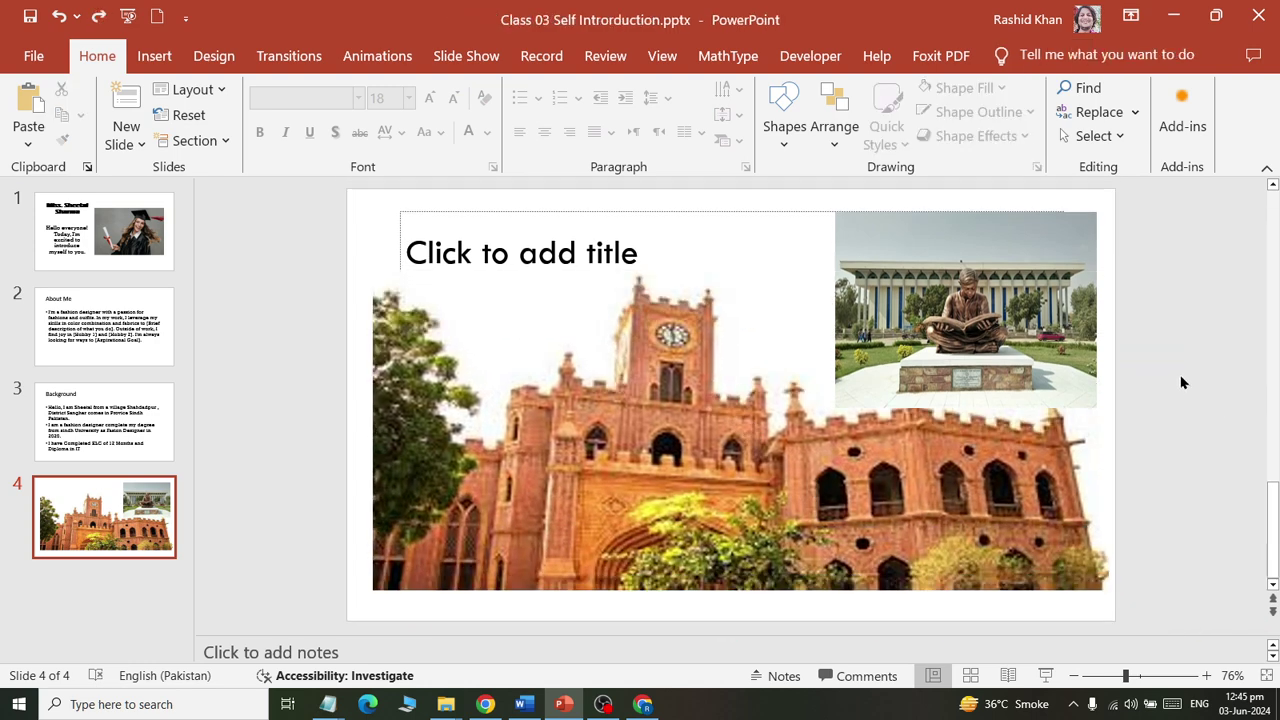
key(alt+Tab)
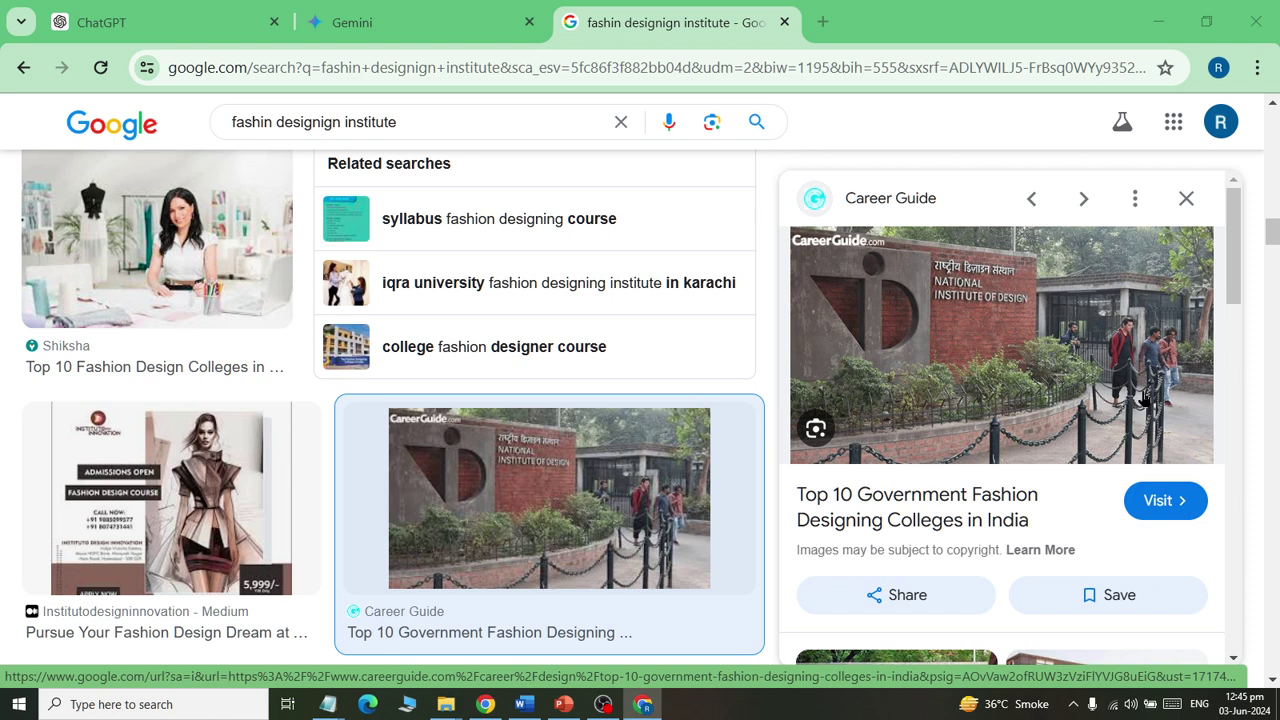
Start saving the institute photo with Save image as, then cancel the dialog
right_click(997, 320)
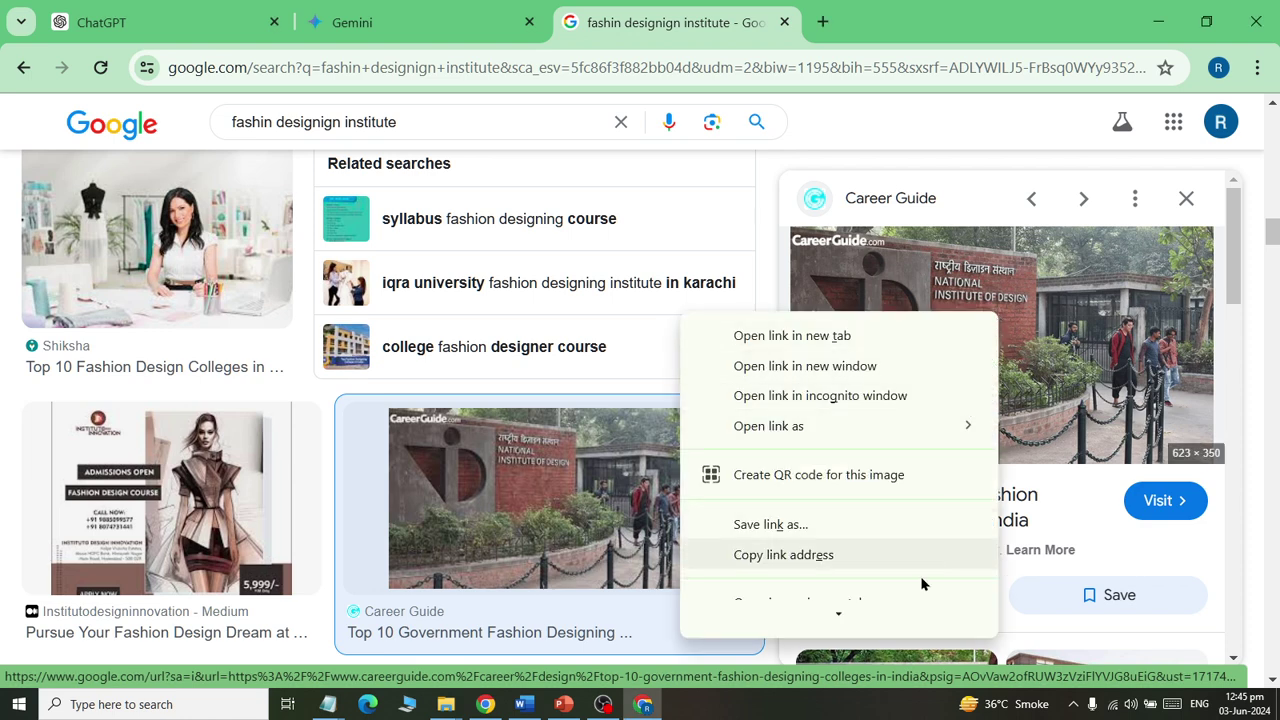
click(846, 463)
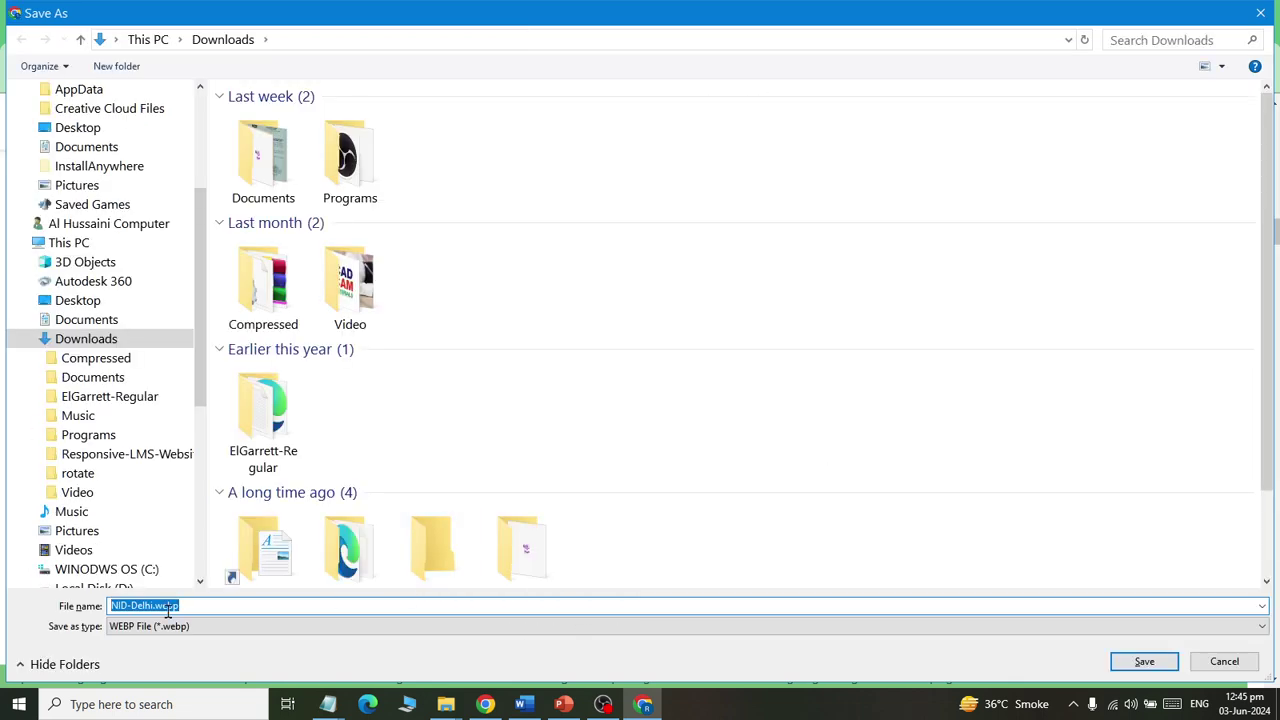
click(120, 627)
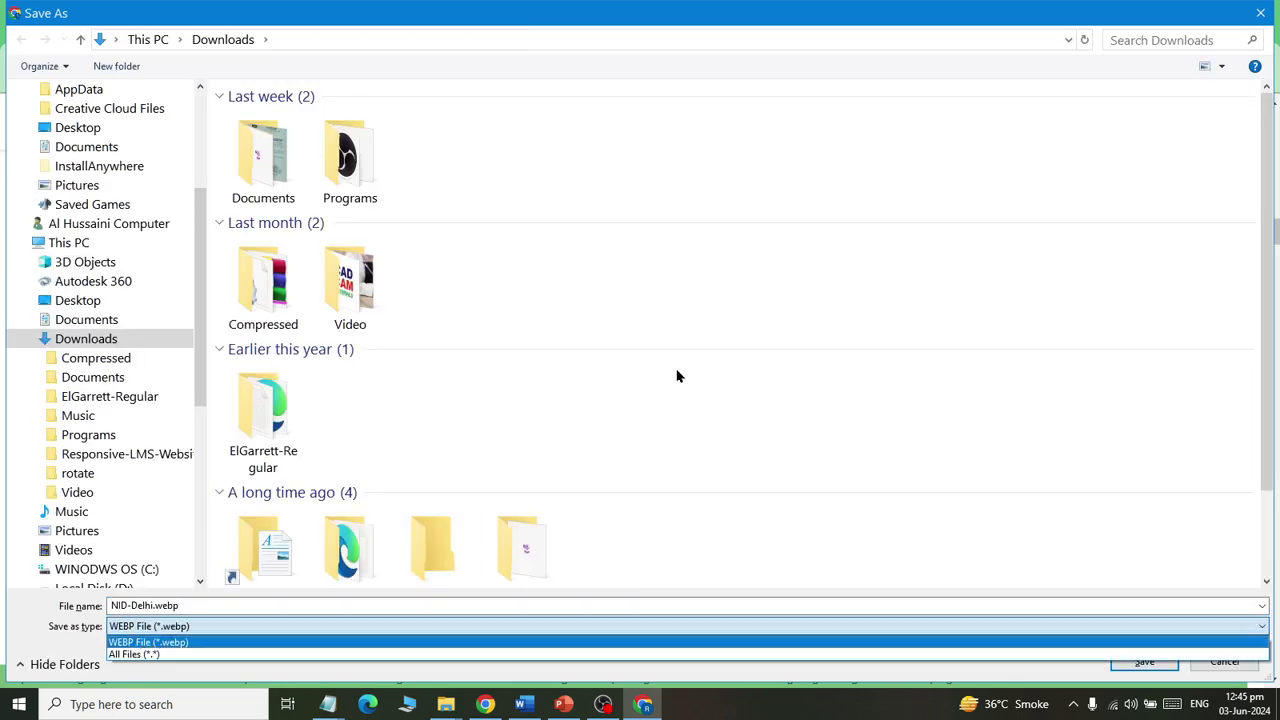
key(Escape)
key(Escape)
Close the image preview and scroll further through the fashion institute results grid
scroll(737, 343, down, 1)
scroll(417, 331, down, 3)
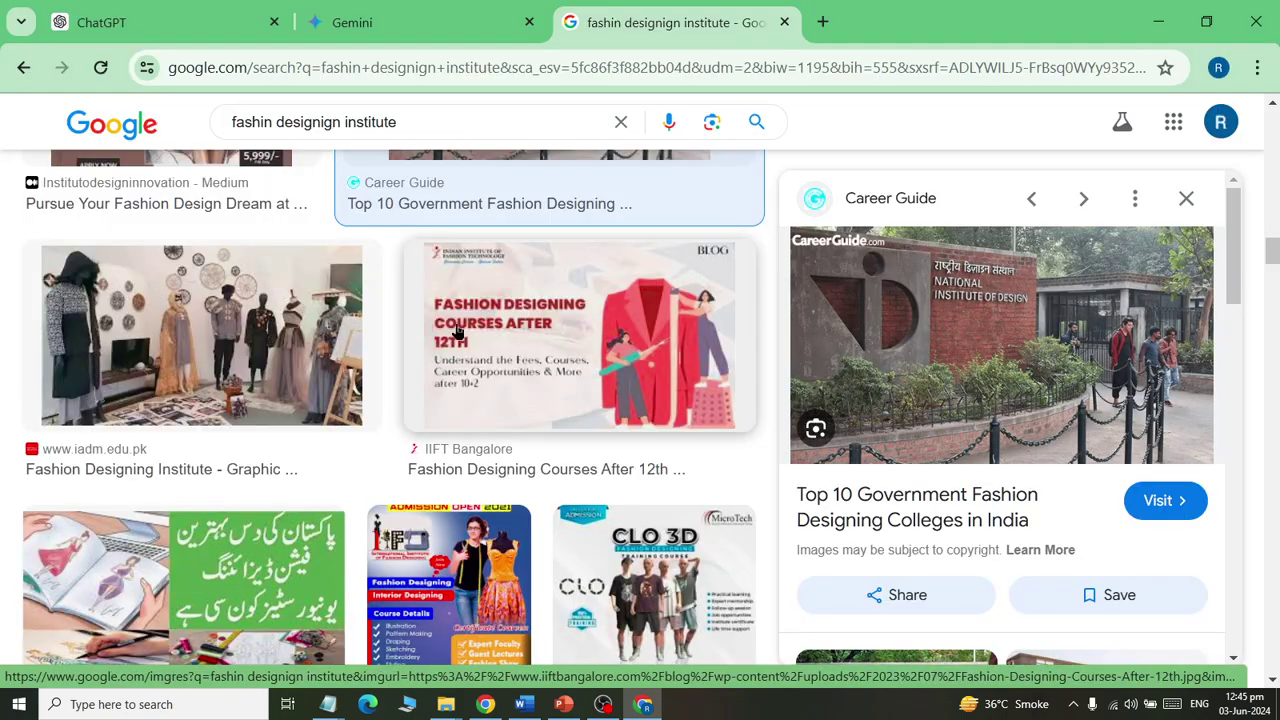
scroll(470, 335, down, 4)
scroll(478, 343, down, 4)
scroll(520, 335, down, 4)
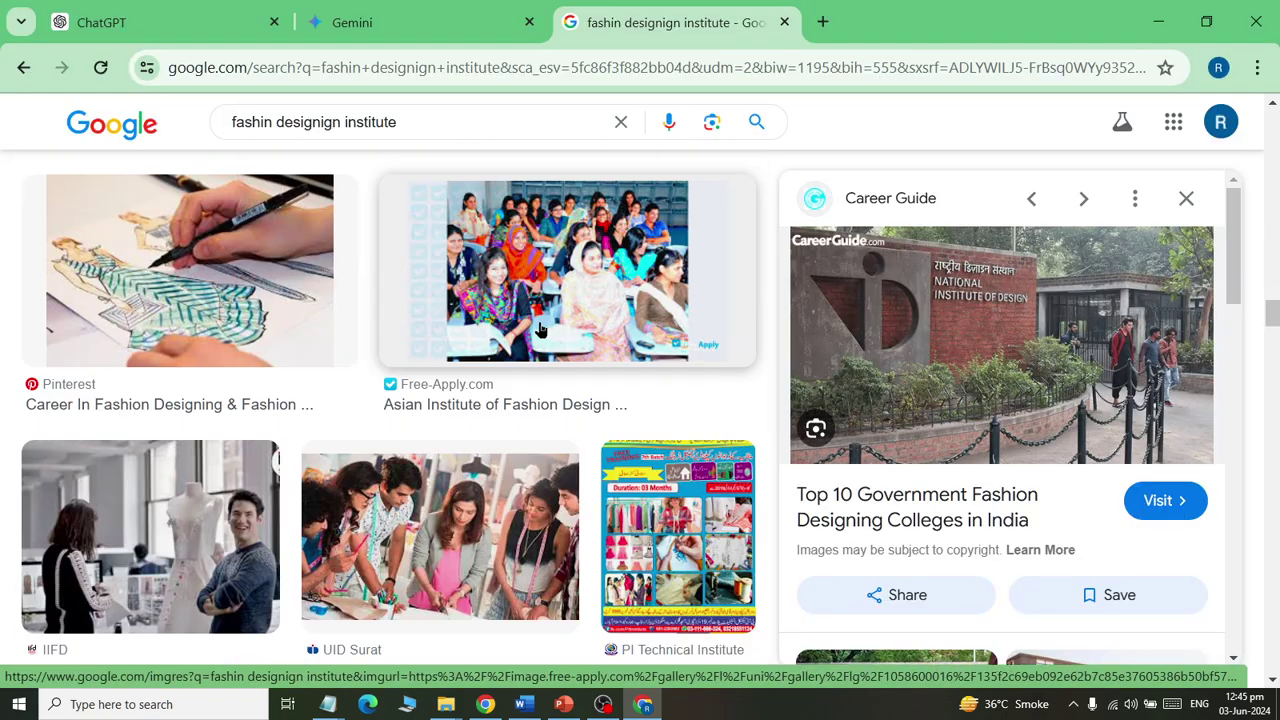
scroll(538, 330, up, 1)
scroll(540, 326, up, 1)
scroll(540, 326, down, 2)
scroll(541, 320, down, 4)
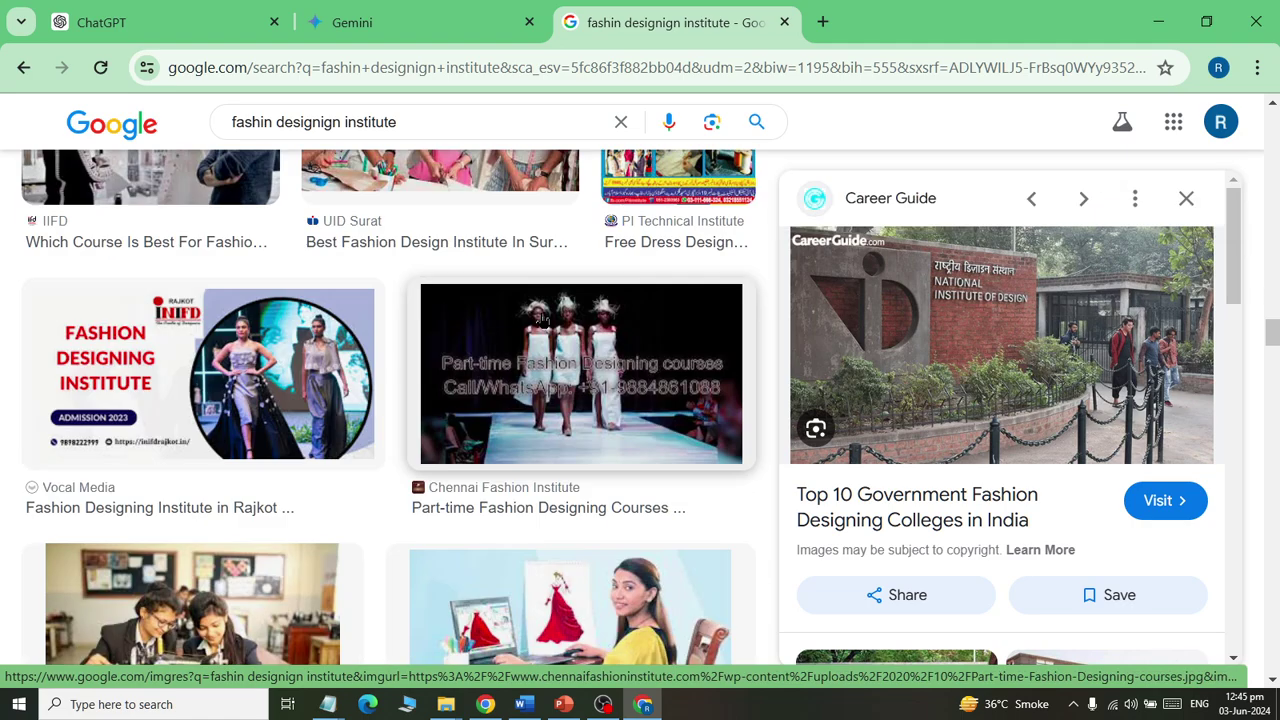
scroll(541, 320, down, 2)
scroll(543, 320, down, 3)
scroll(543, 320, down, 1)
scroll(543, 320, down, 3)
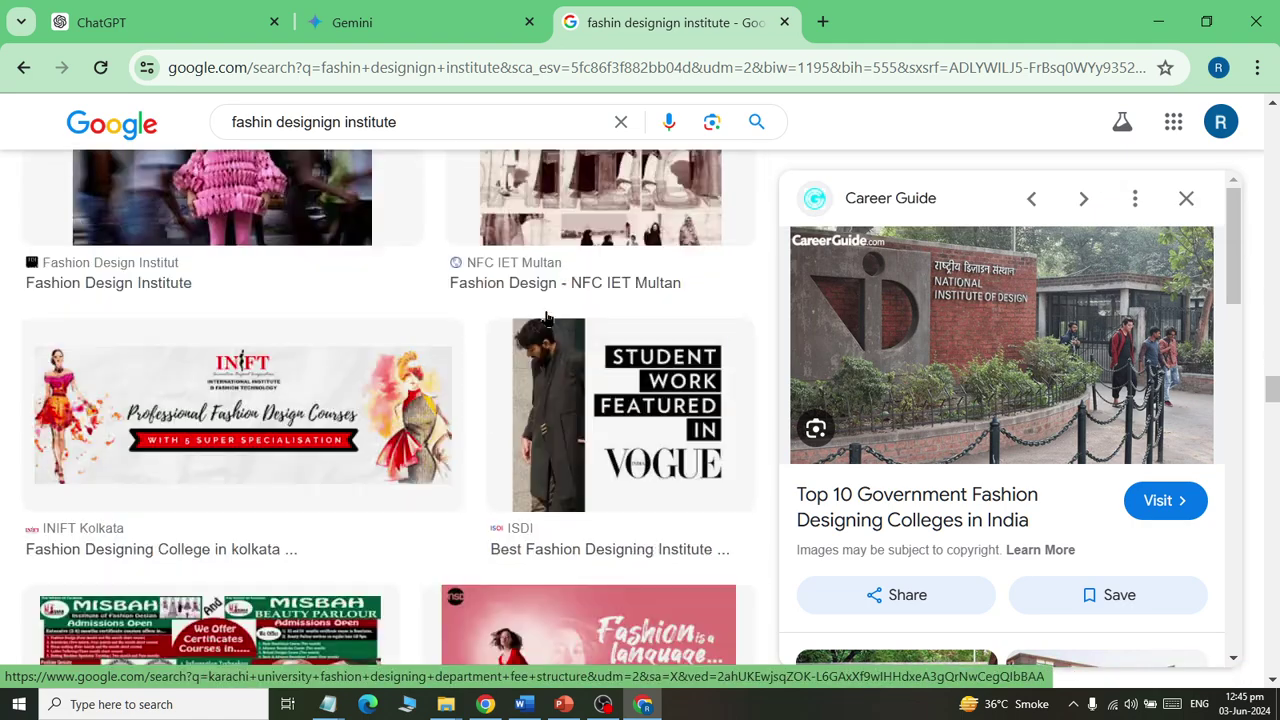
scroll(545, 316, down, 2)
click(1186, 198)
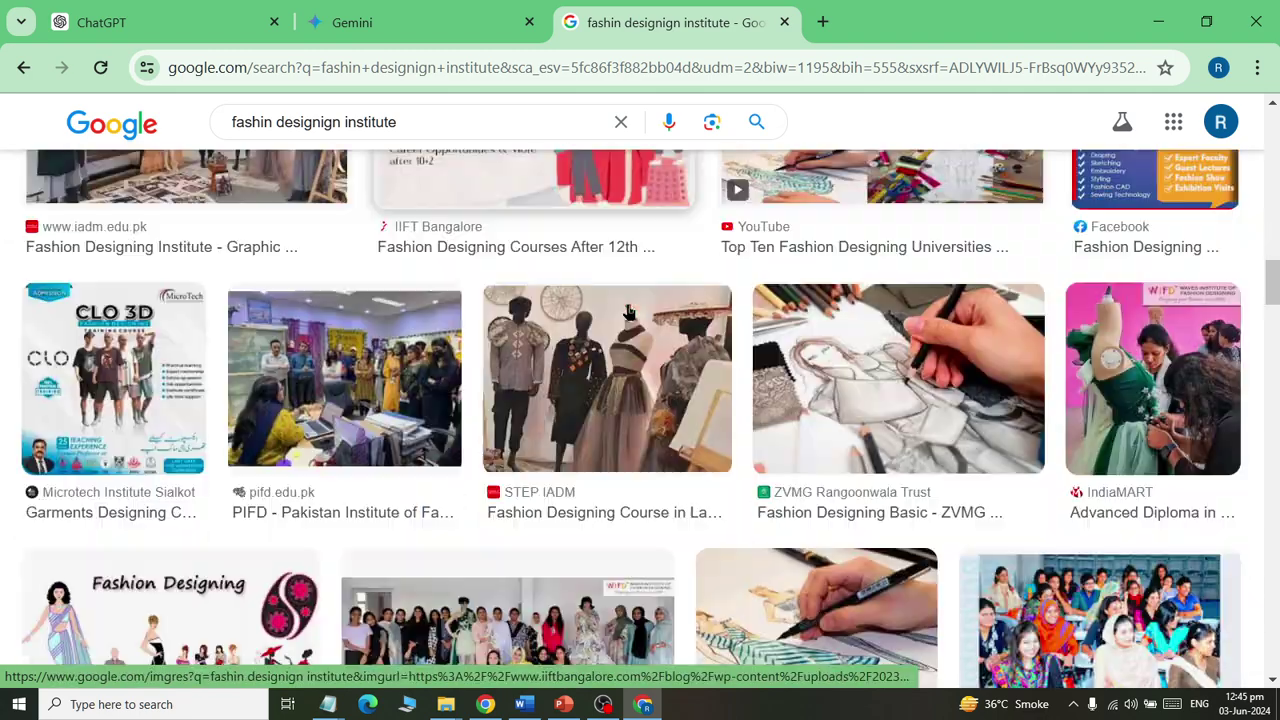
scroll(629, 309, down, 2)
scroll(643, 306, down, 3)
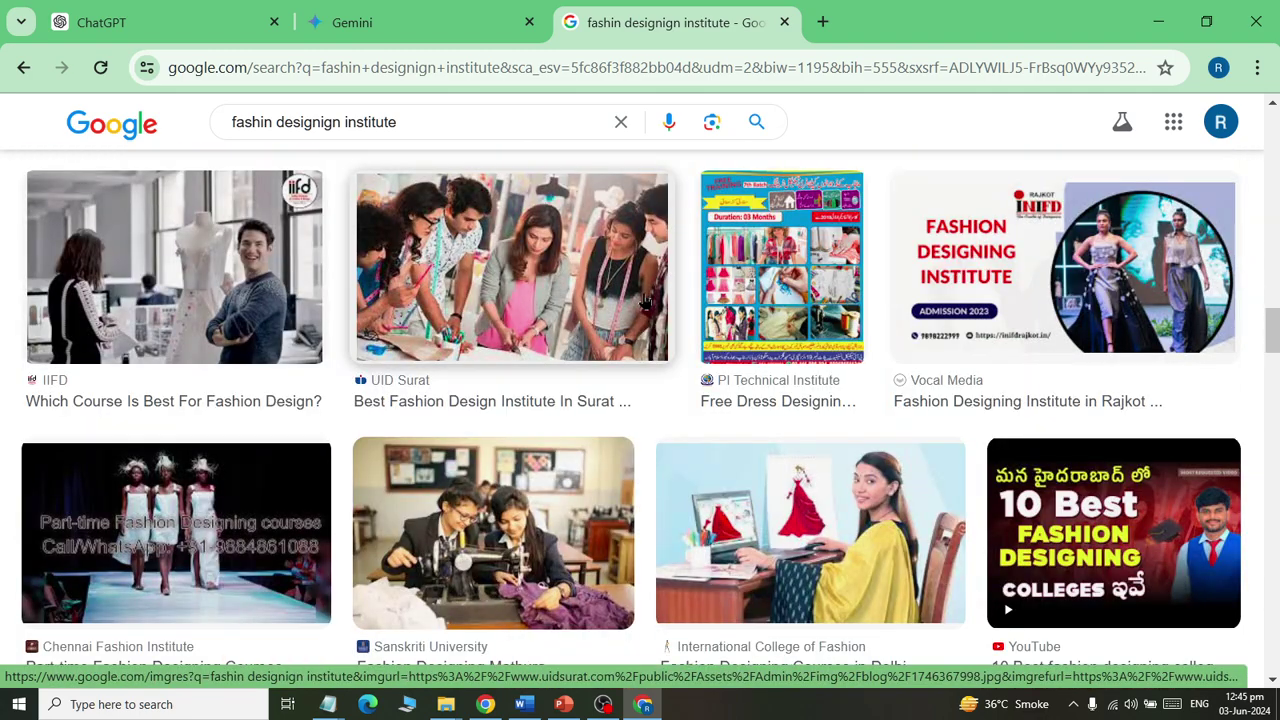
scroll(646, 301, down, 3)
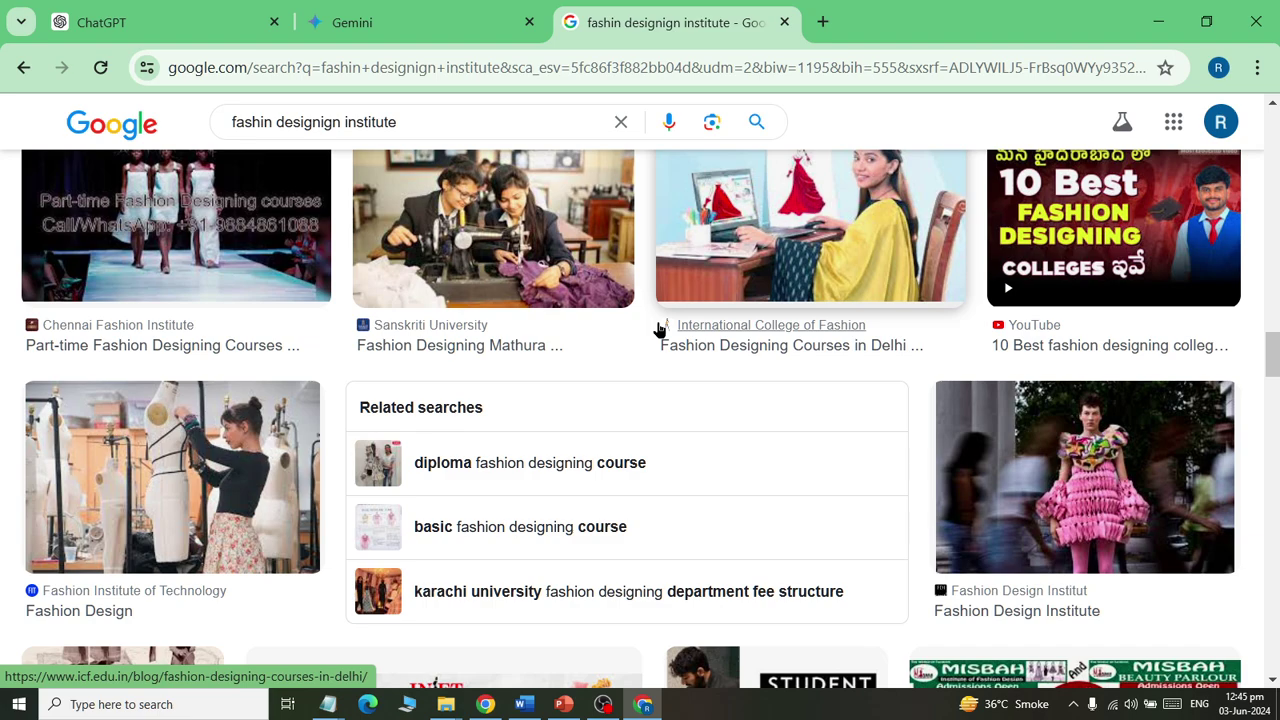
scroll(660, 330, down, 3)
scroll(660, 330, down, 1)
scroll(660, 330, down, 3)
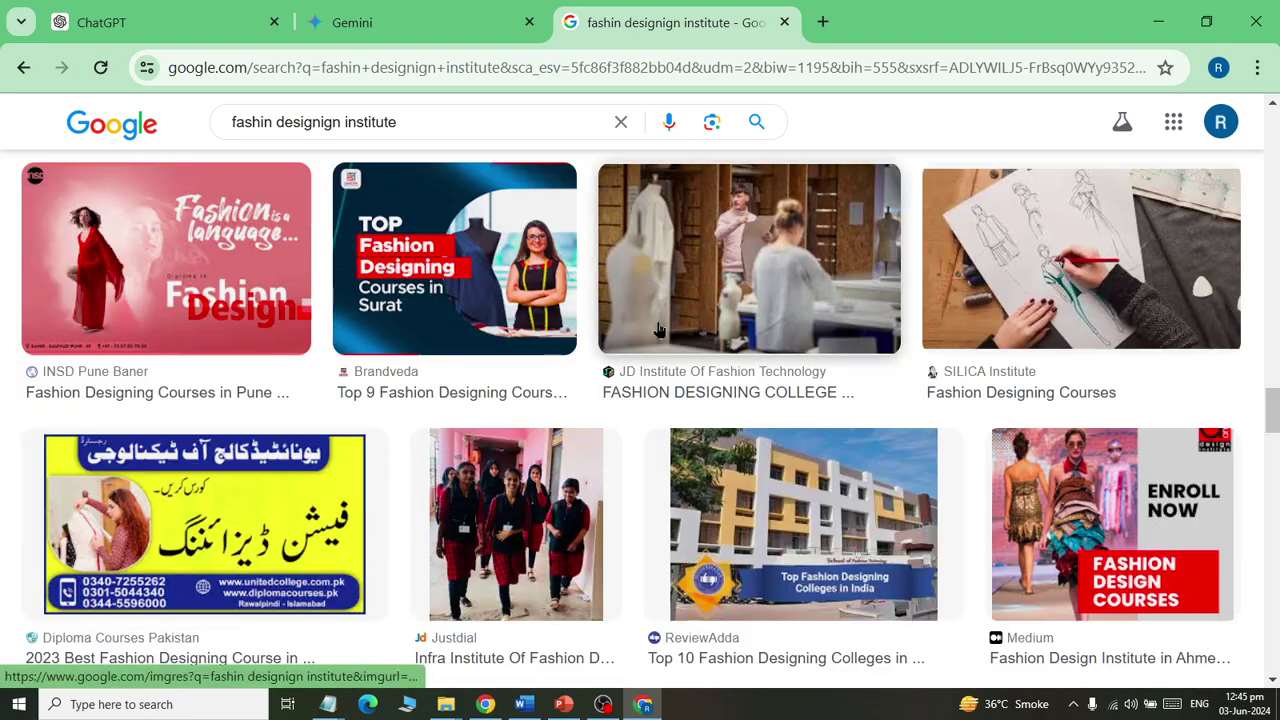
scroll(470, 295, down, 4)
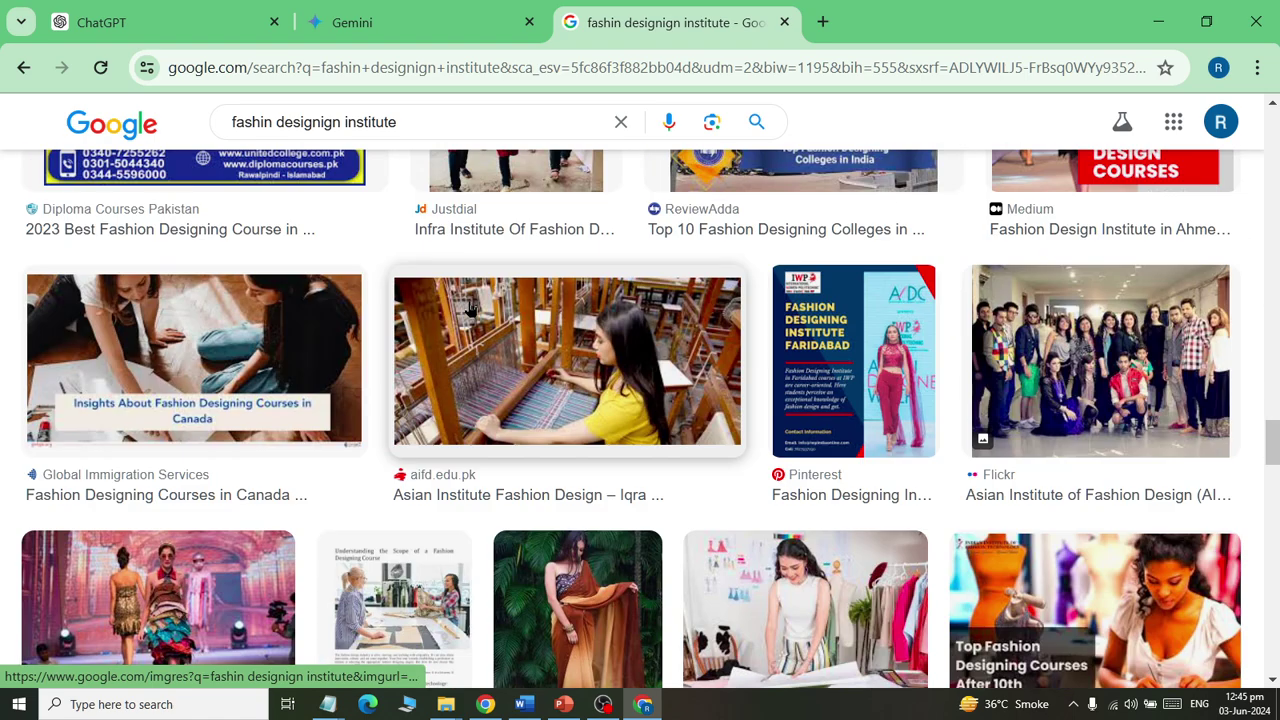
scroll(587, 163, up, 10)
Search Google Images for 'English Language Institute'
scroll(587, 163, up, 5)
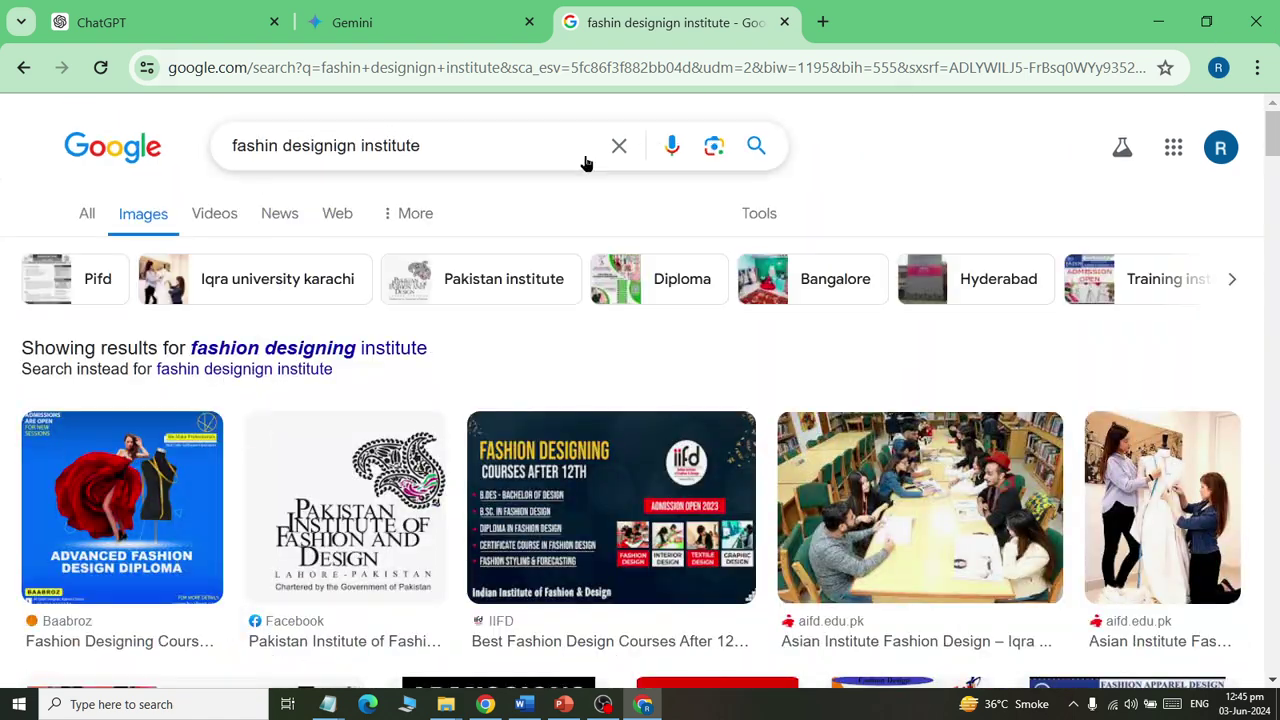
key(ctrl+a)
text(Engl)
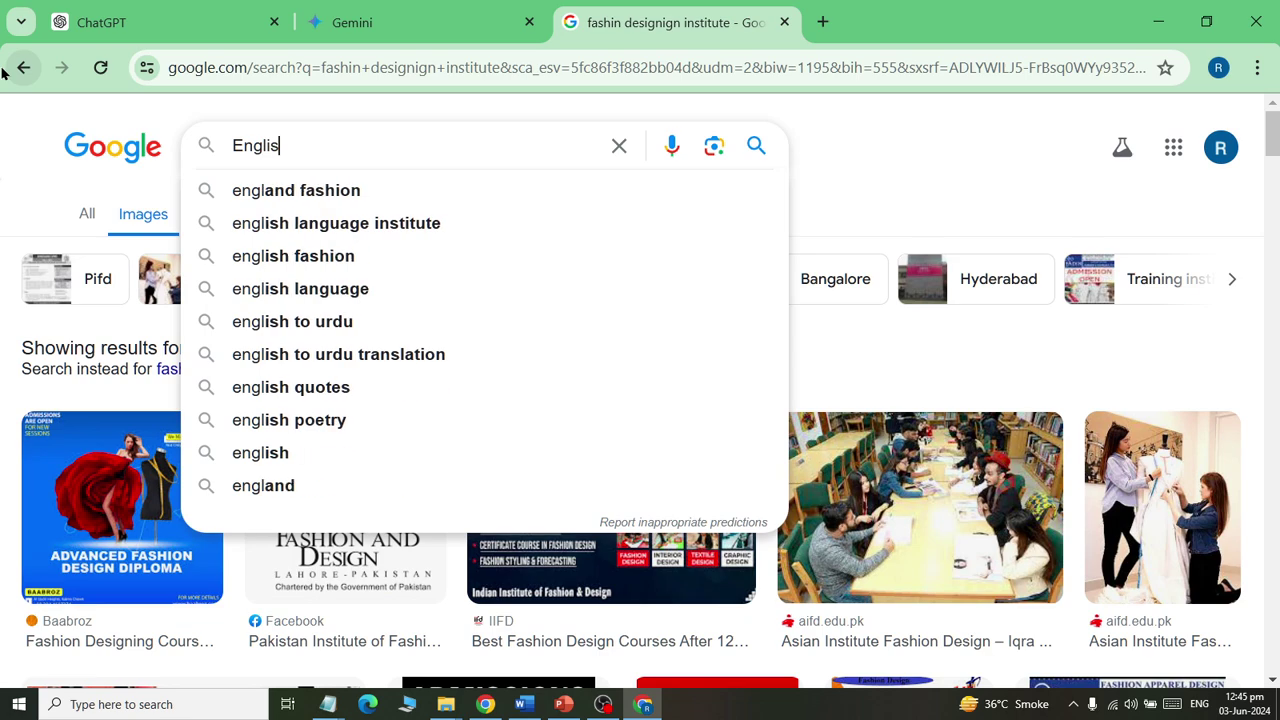
text(ish Langh)
key(BackSpace)
text(uage )
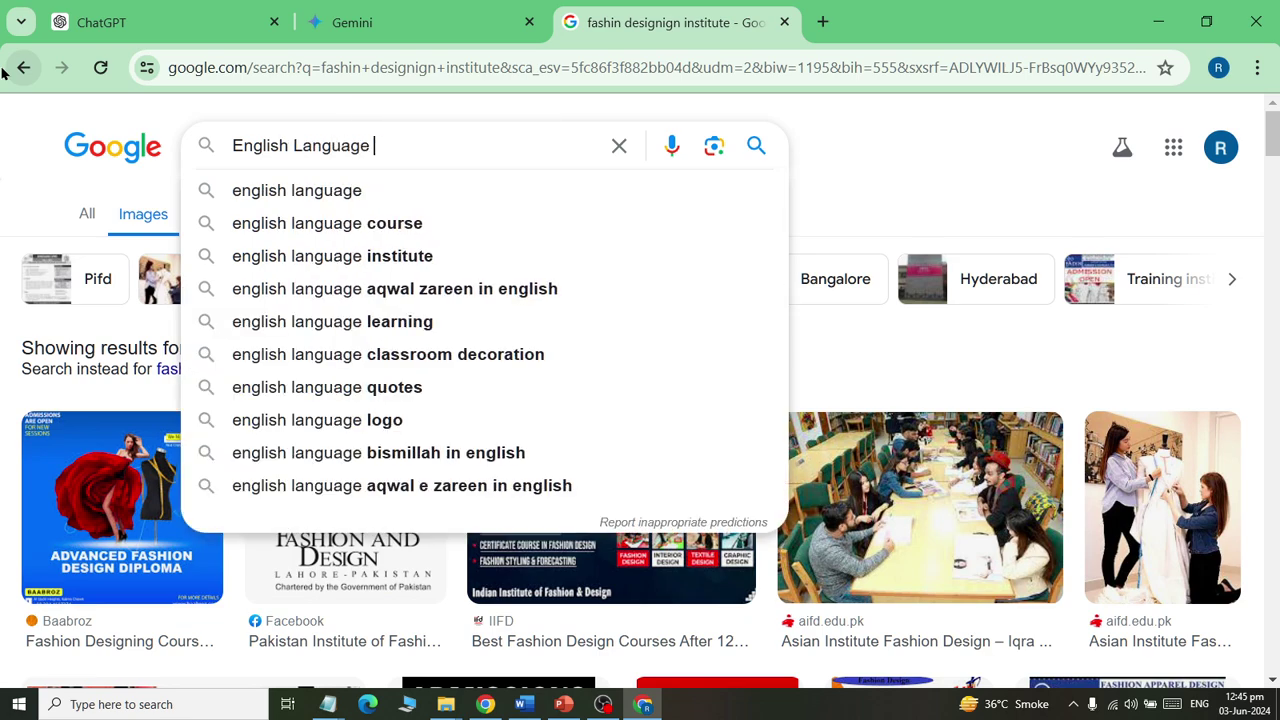
text(Inst)
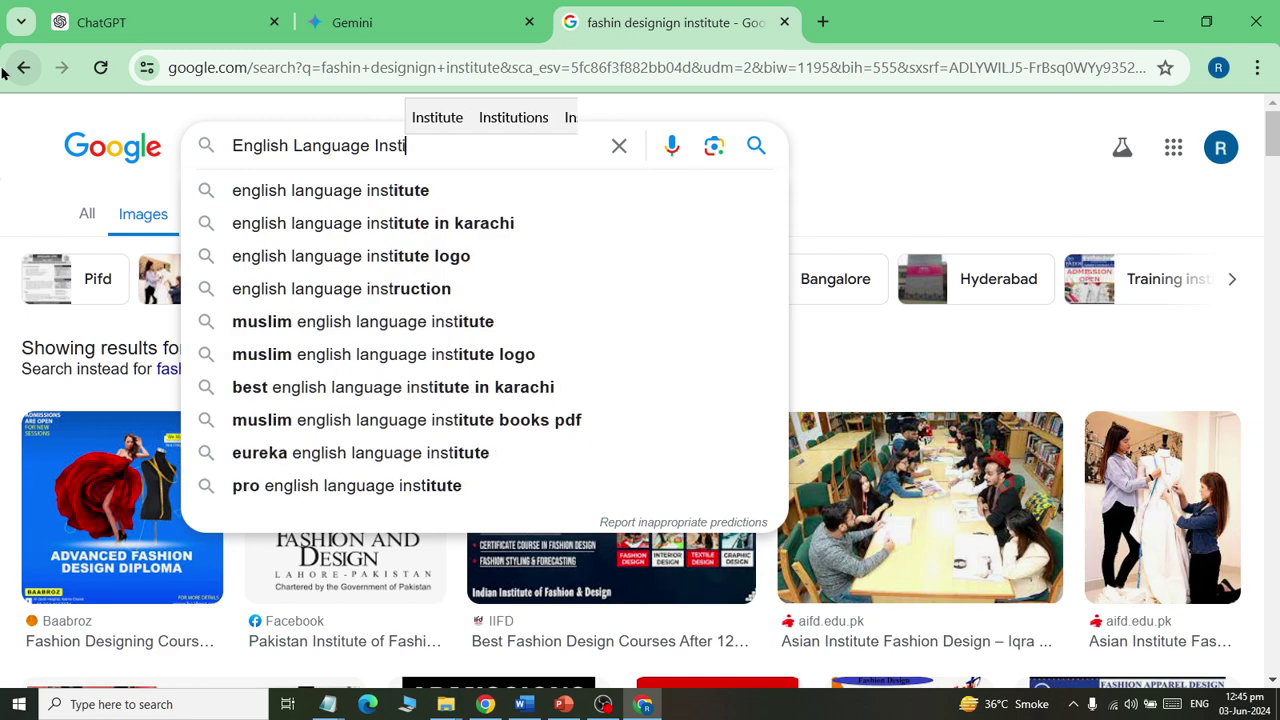
text(i)
key(Return)
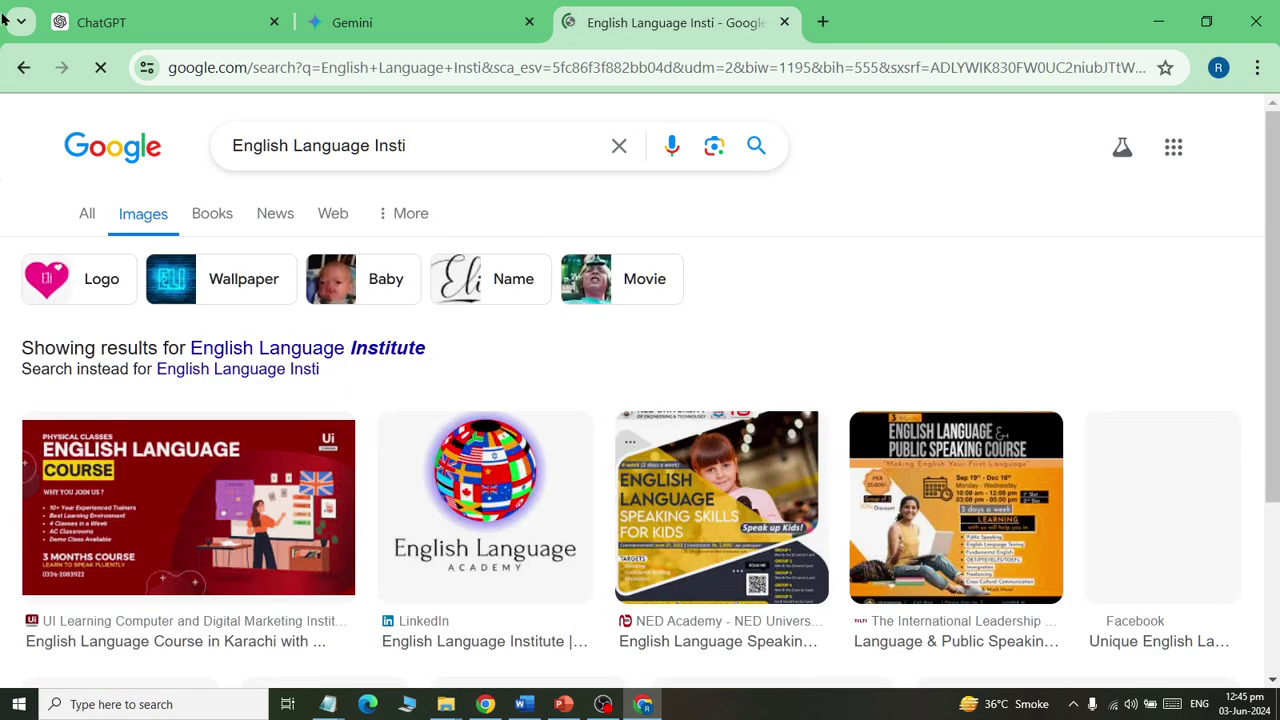
Scroll through the English Language Institute image results
scroll(600, 360, down, 2)
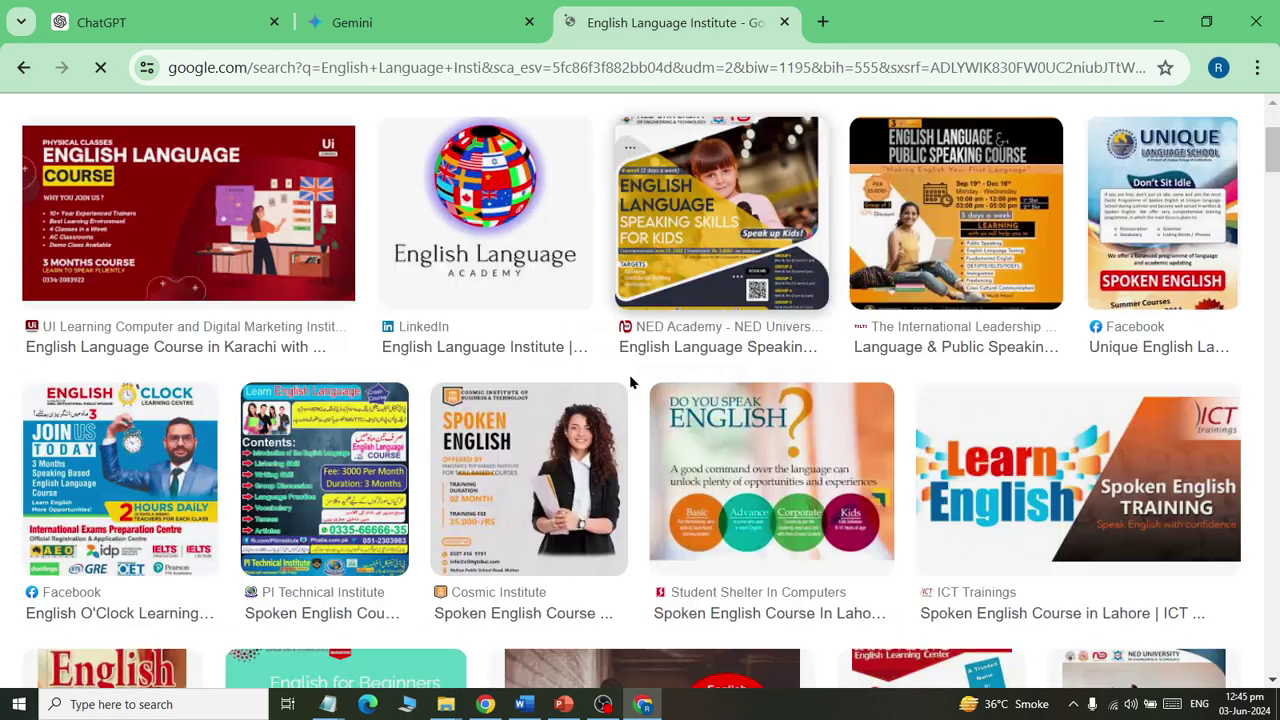
scroll(631, 380, down, 4)
scroll(633, 378, down, 3)
scroll(635, 378, down, 3)
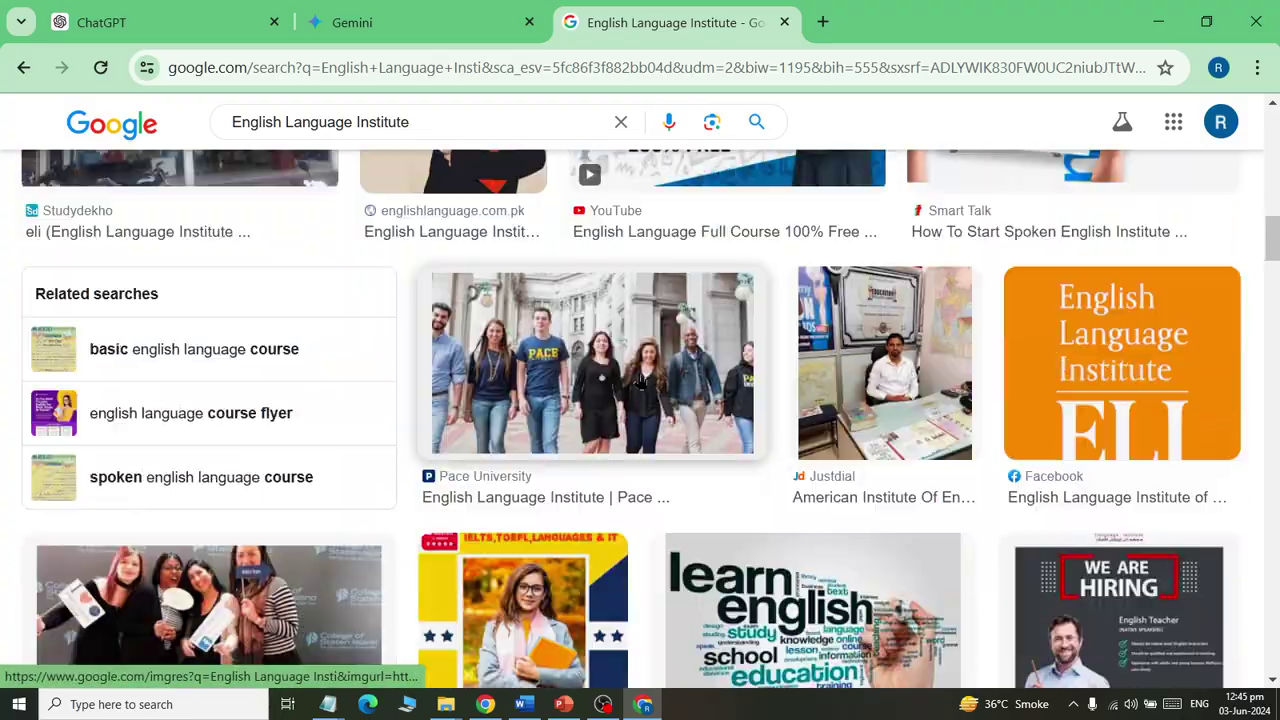
scroll(638, 378, down, 3)
scroll(643, 378, down, 1)
scroll(640, 377, down, 5)
scroll(642, 378, up, 1)
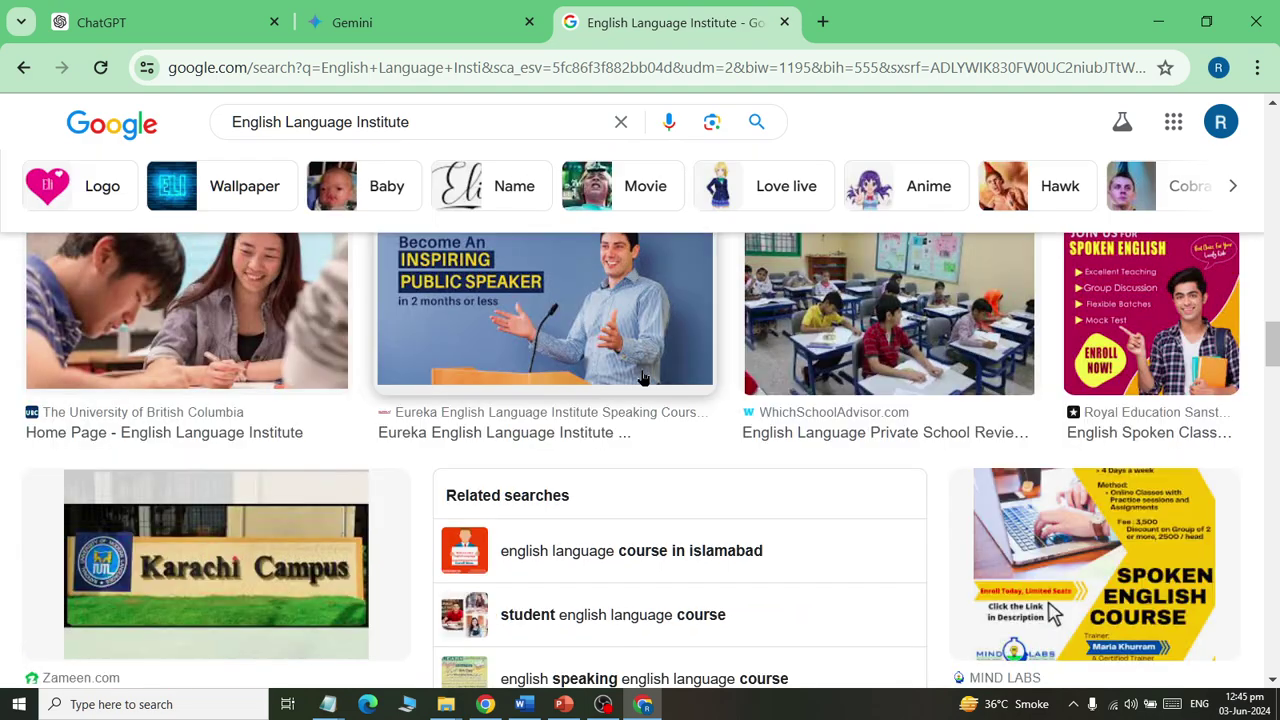
scroll(643, 377, down, 5)
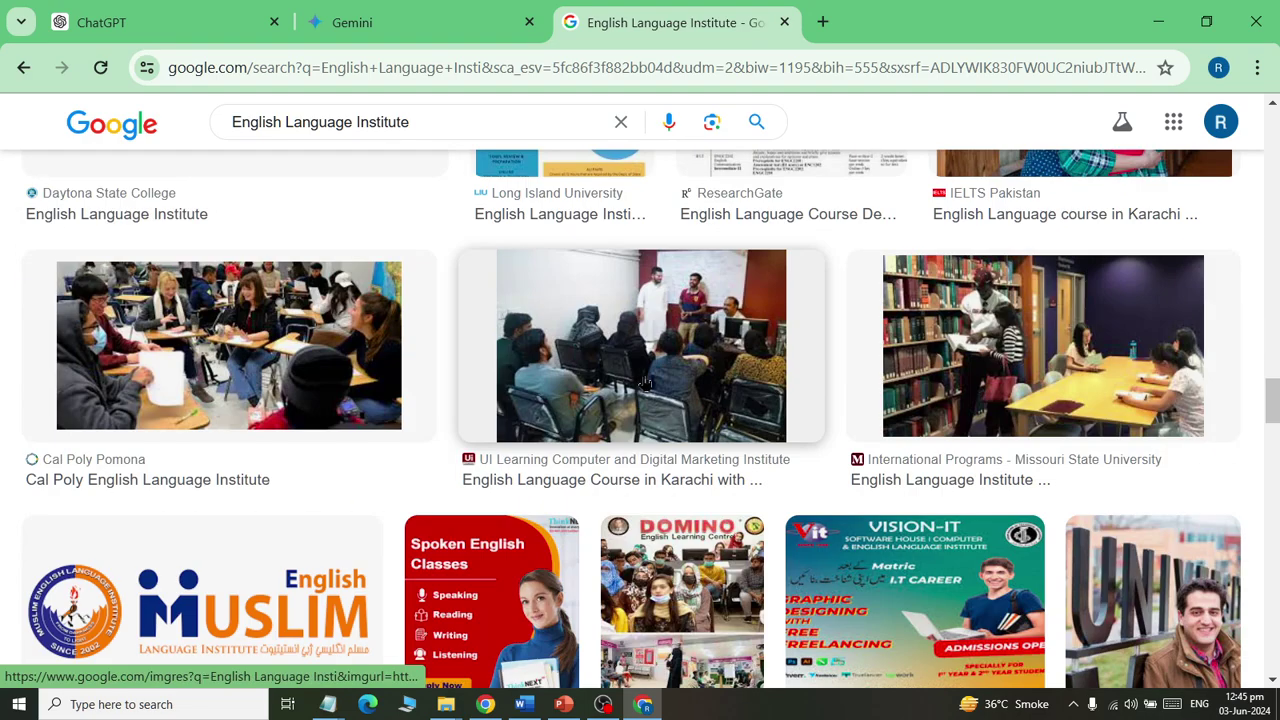
scroll(645, 383, down, 5)
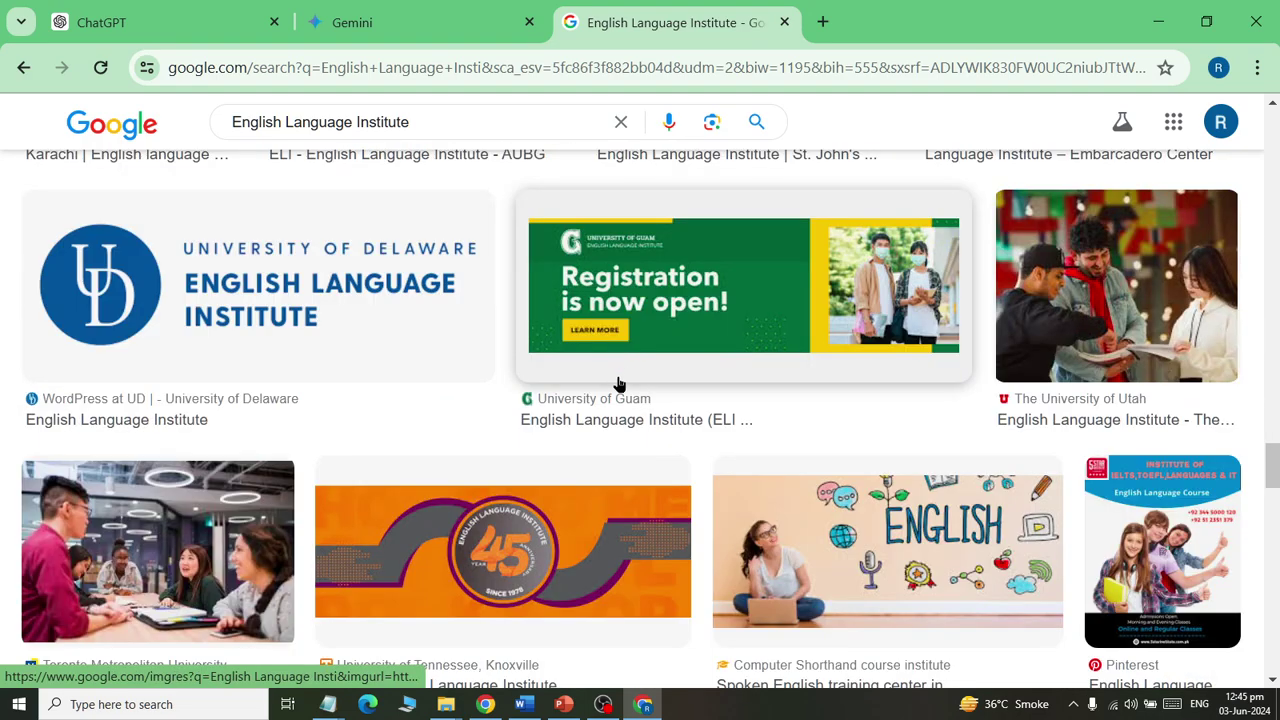
scroll(619, 386, down, 5)
scroll(592, 403, down, 4)
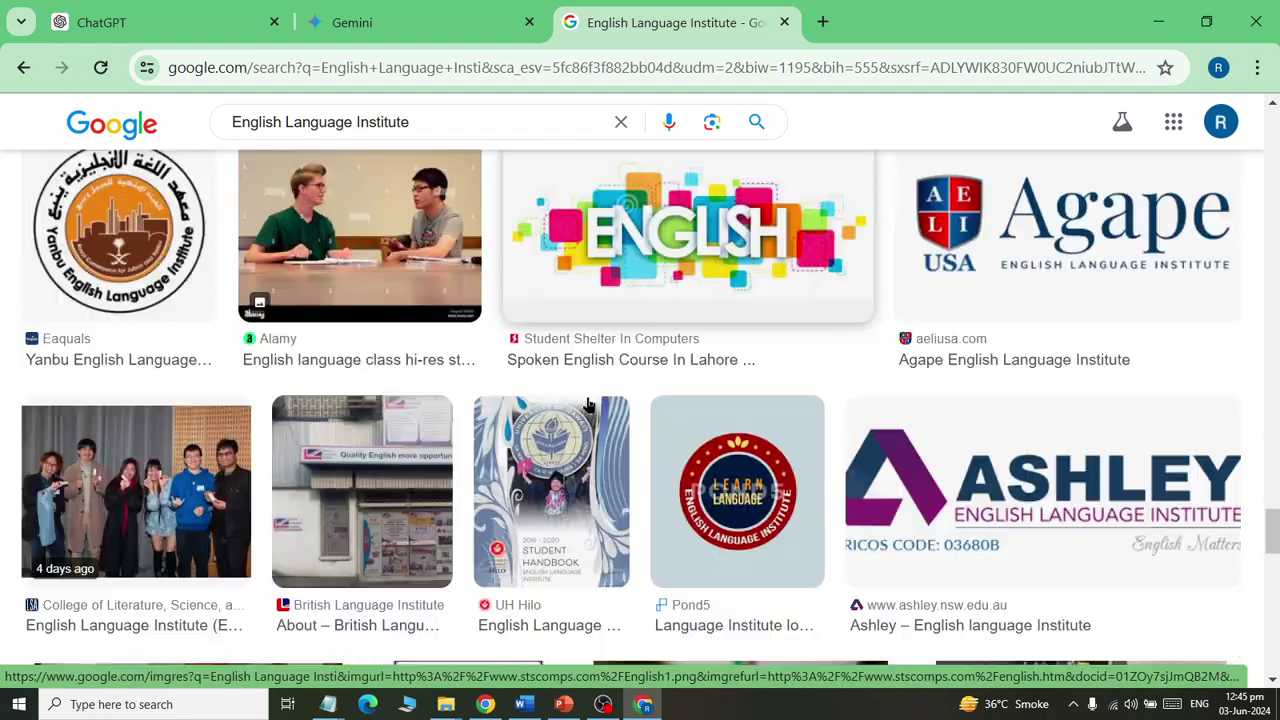
key(alt+Tab)
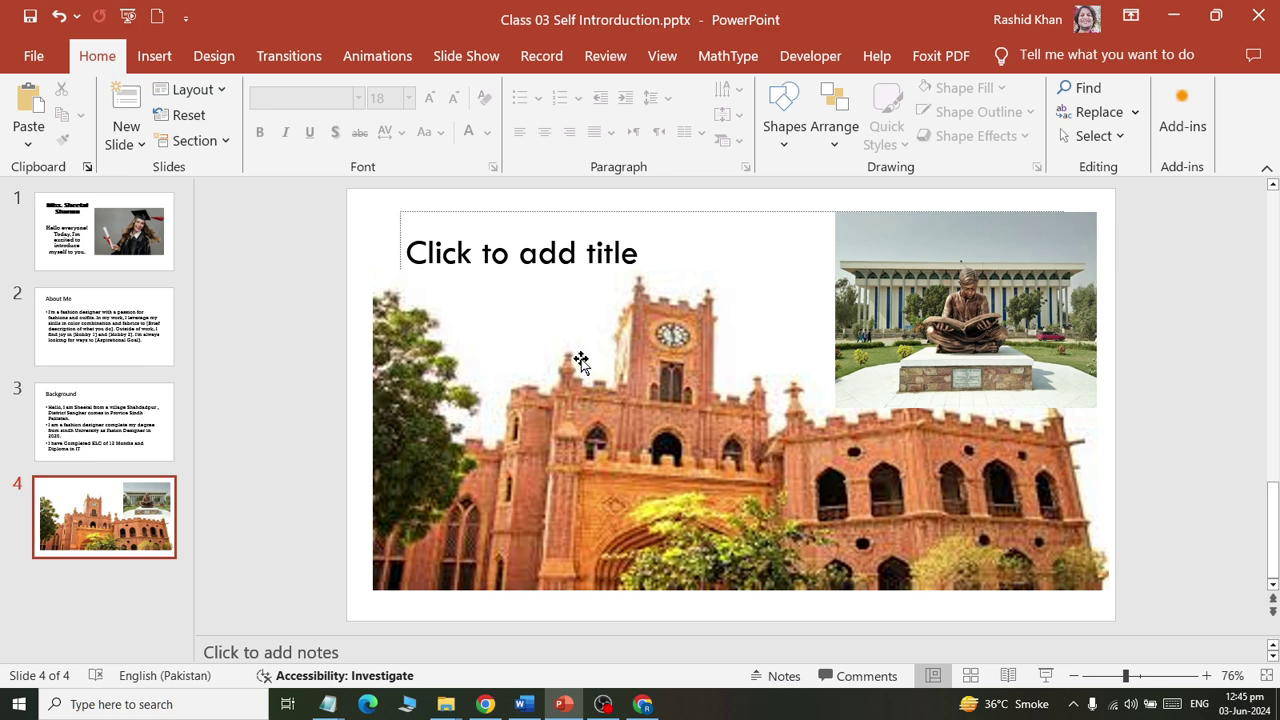
Apply the Wisp design theme and switch its colour variant to Blue Green
click(214, 57)
click(645, 137)
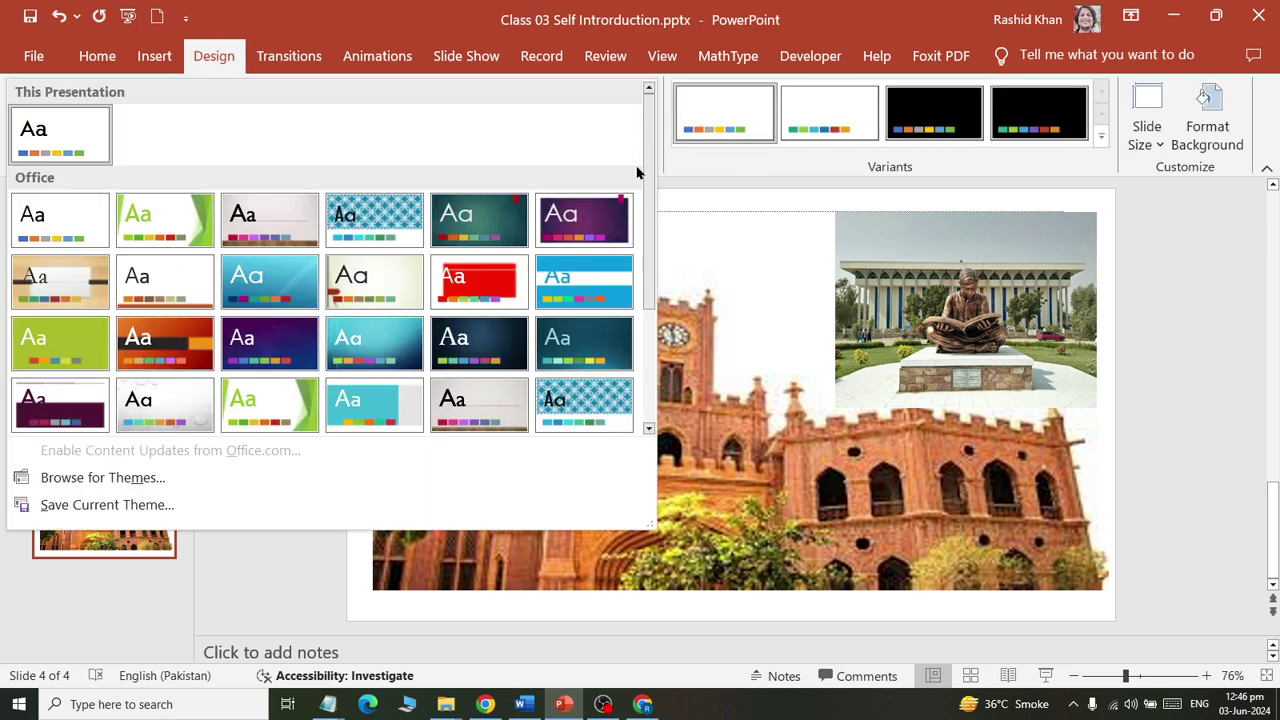
click(387, 291)
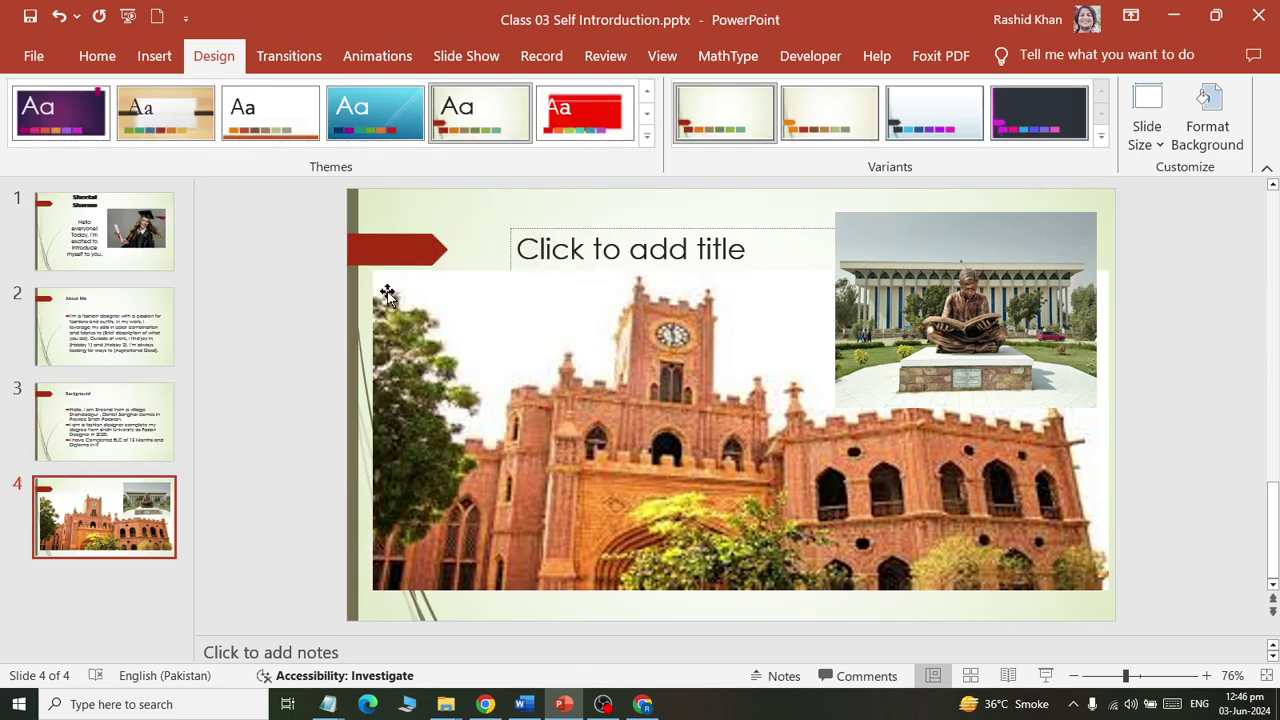
click(1101, 135)
mouse_move(723, 156)
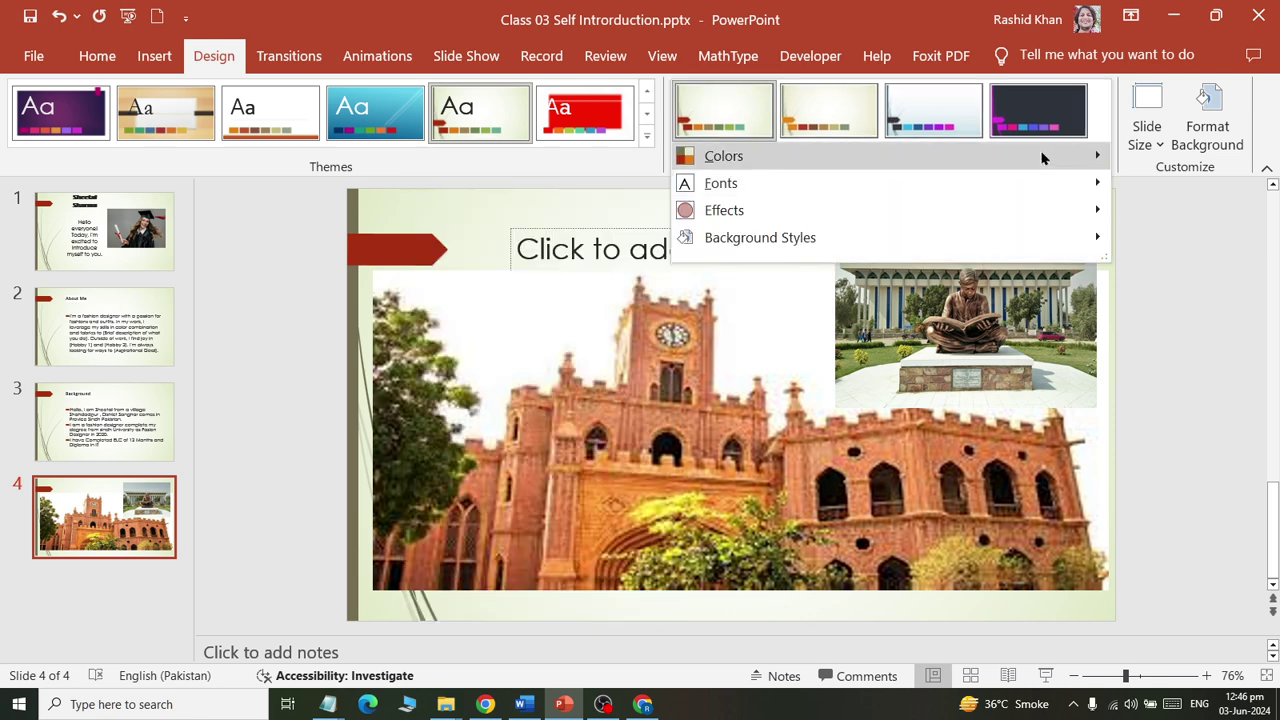
click(597, 310)
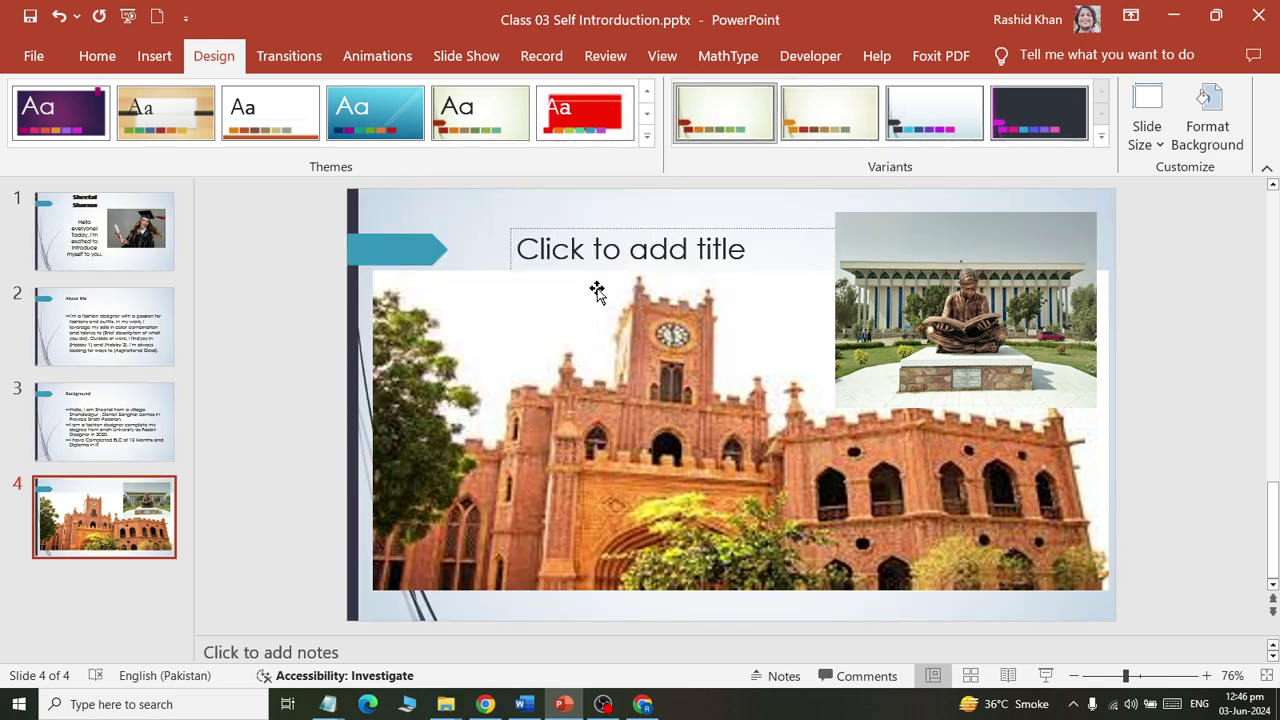
click(300, 66)
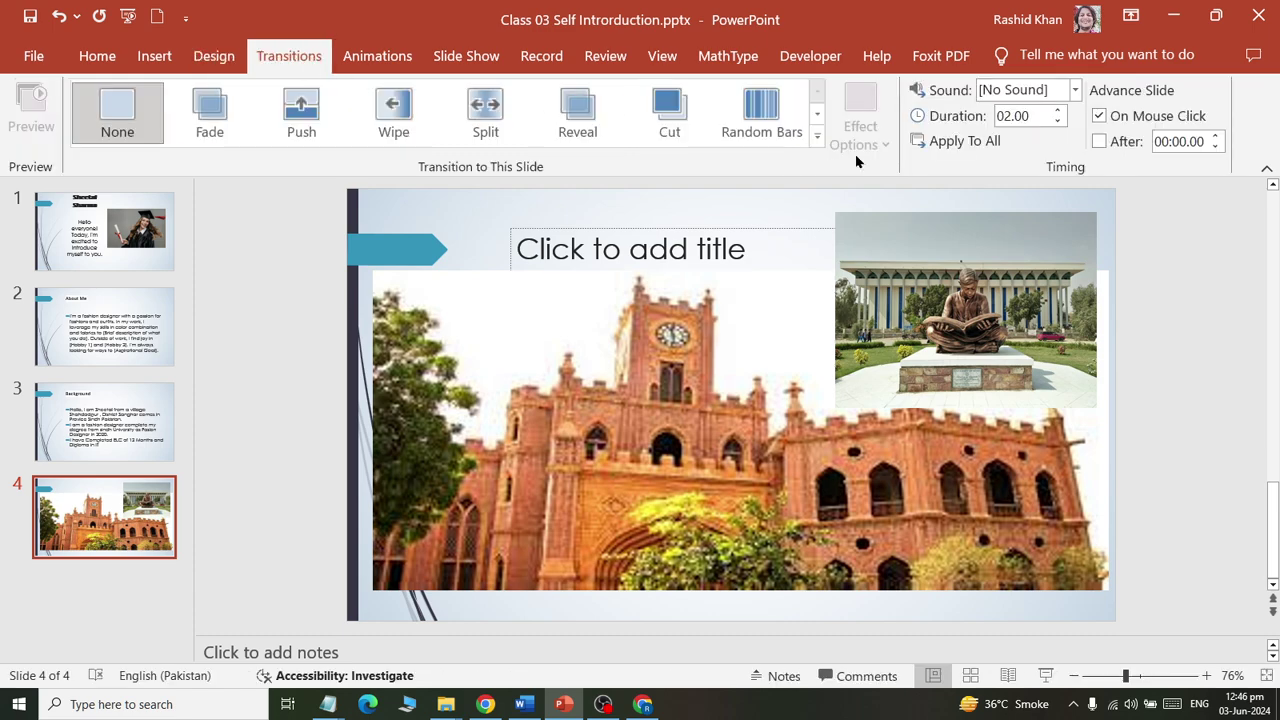
Apply Vortex to all slides with 04.00 duration, auto-advance after 00:04.00, and start the show
click(816, 140)
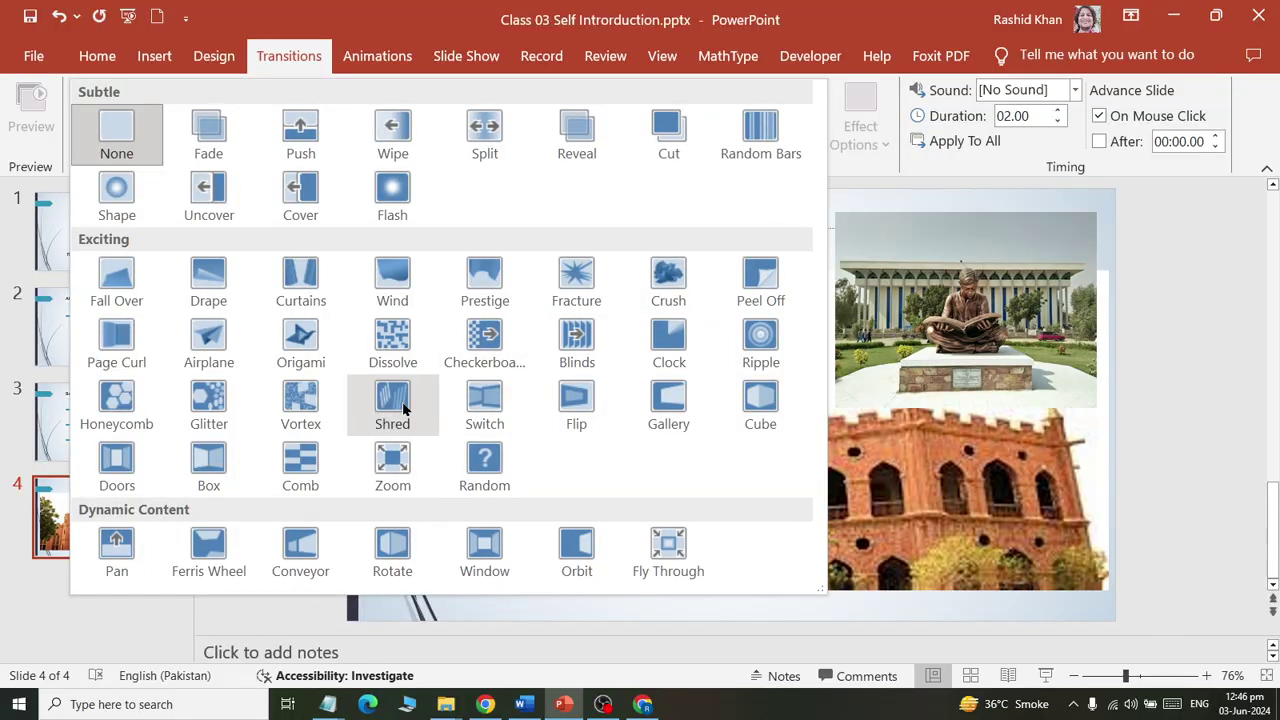
click(295, 418)
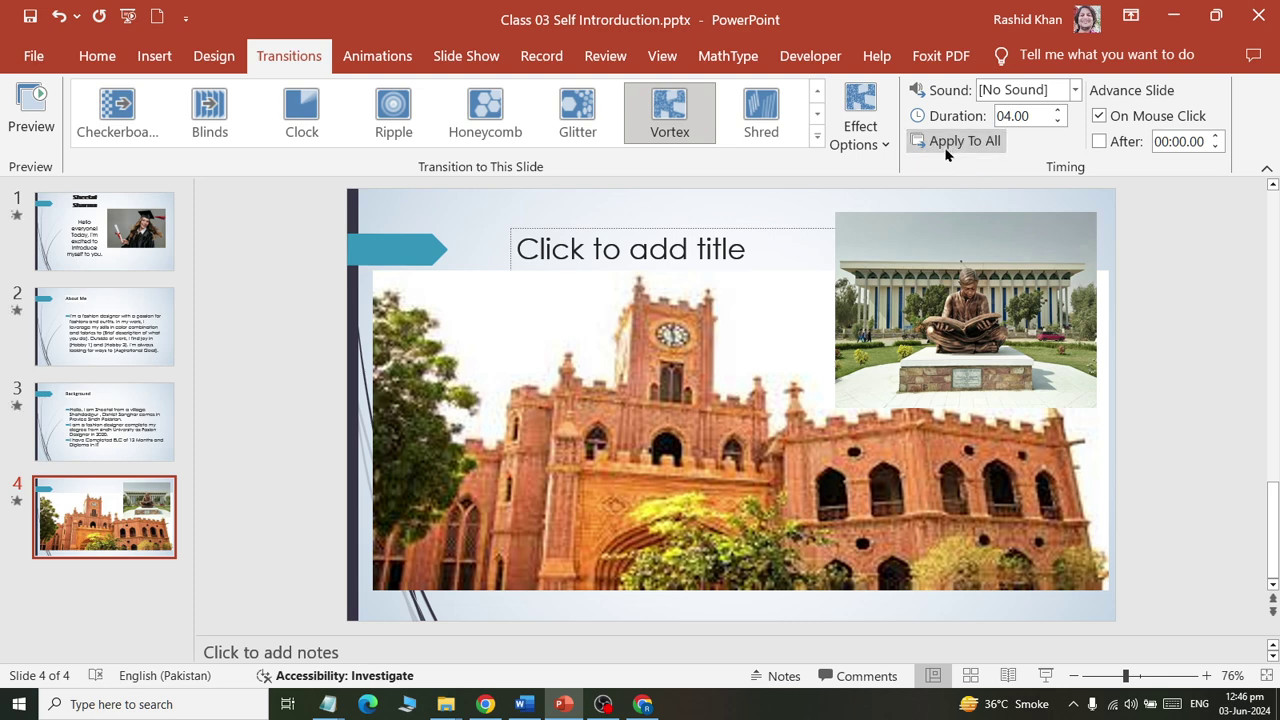
click(1122, 123)
text(4)
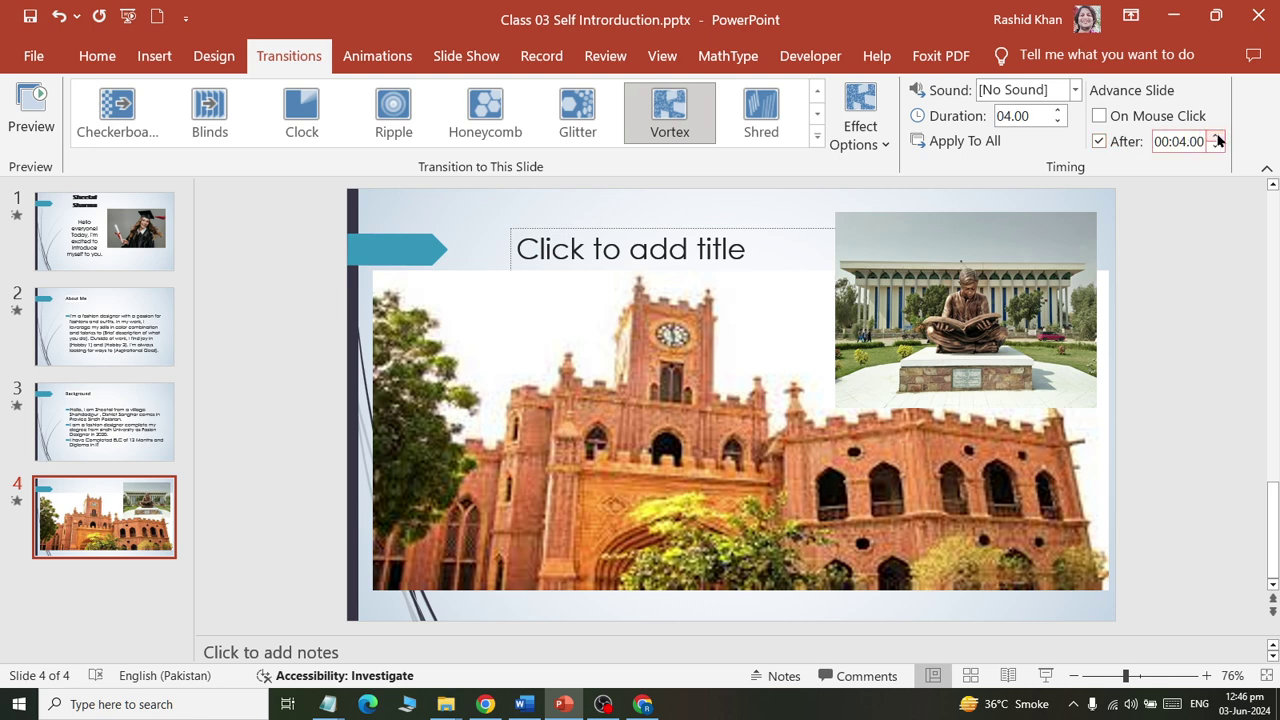
click(949, 147)
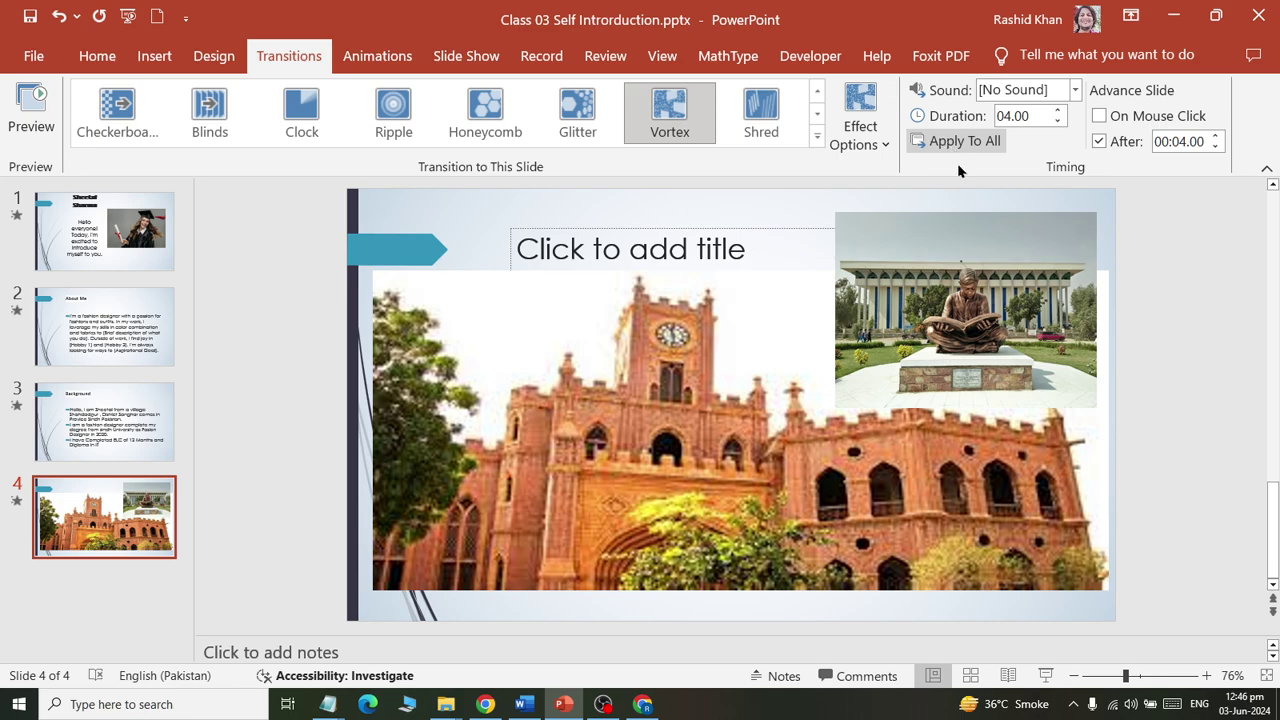
click(1045, 675)
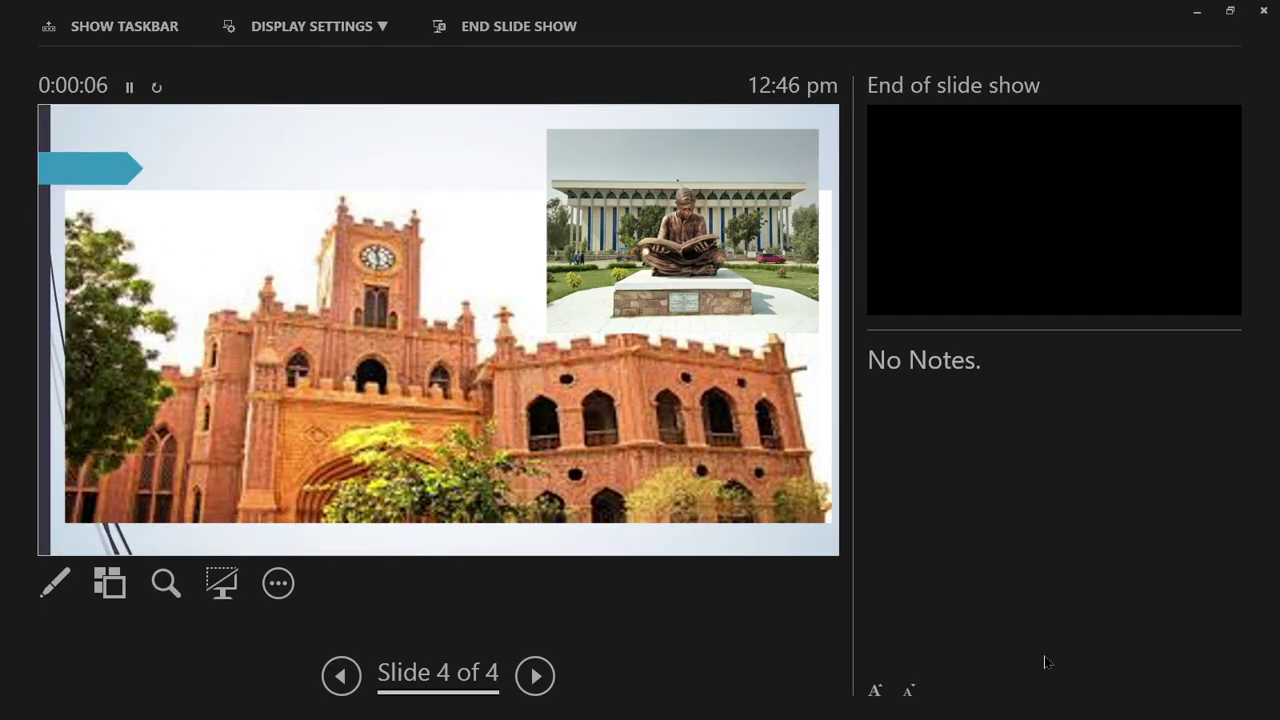
Return to slide 1, advance past the Background slide to the final slide, then exit the show
key(Left)
key(Left)
key(Left)
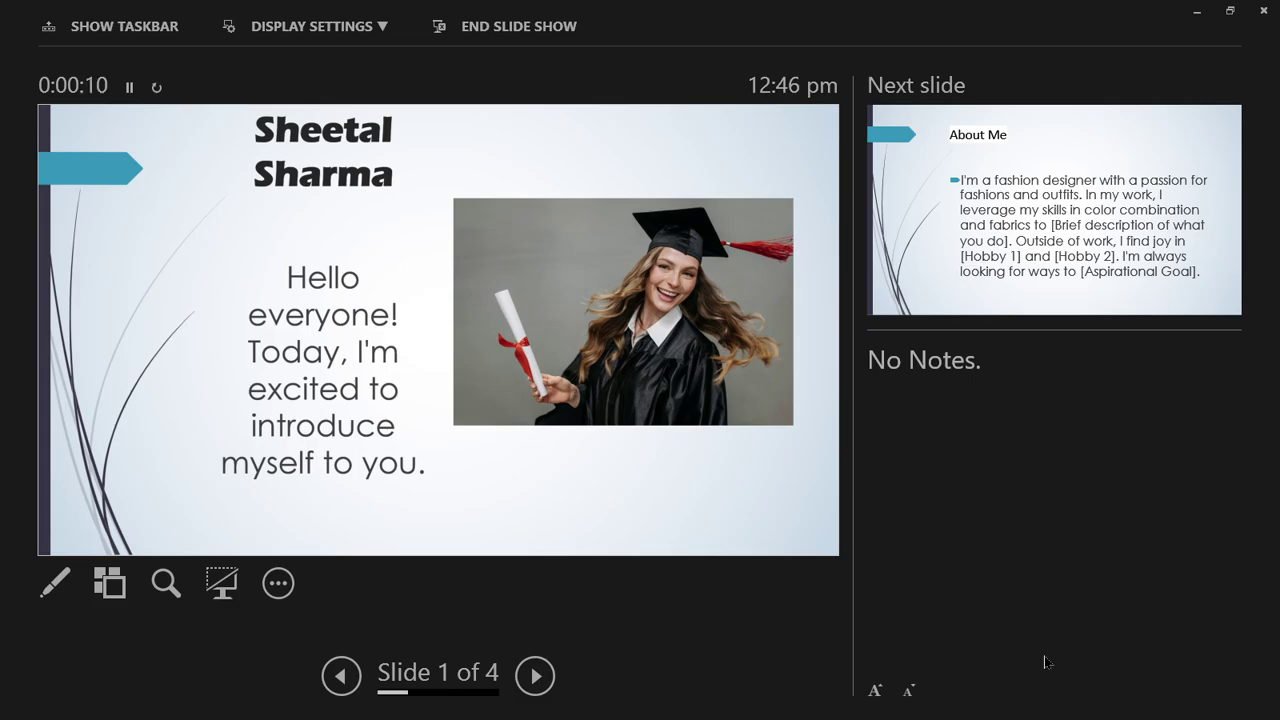
key(Right)
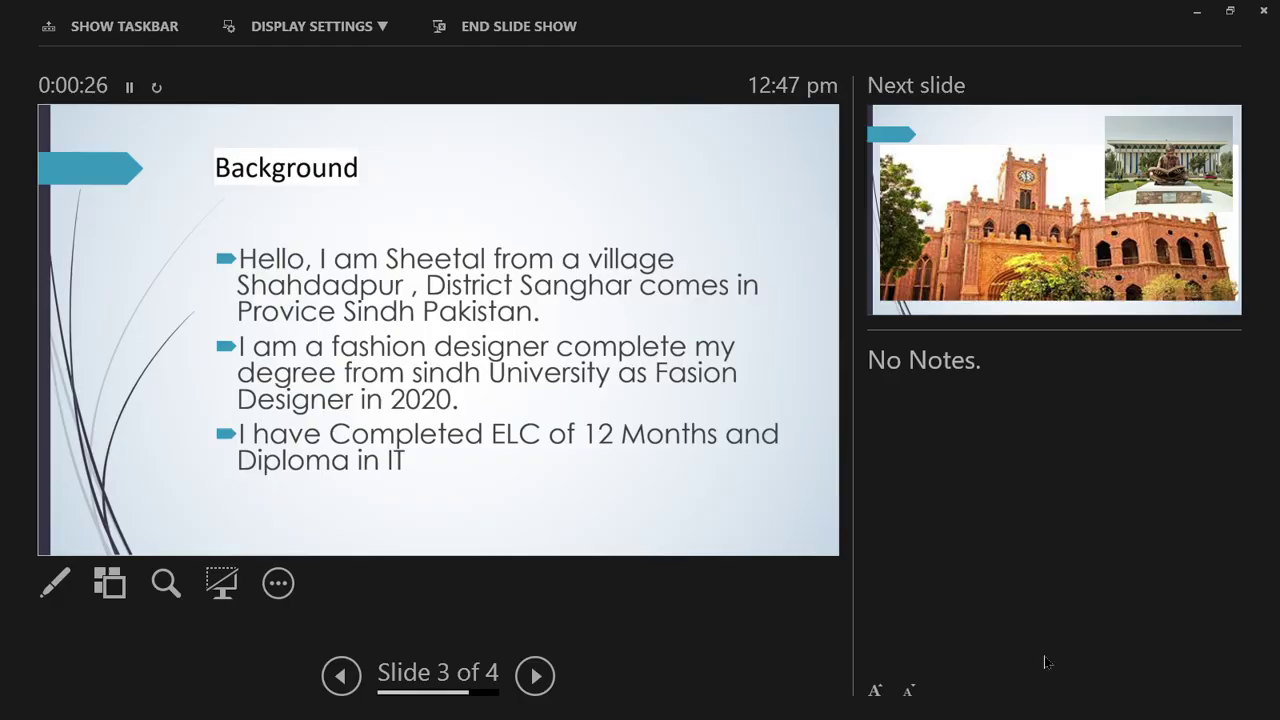
key(Right)
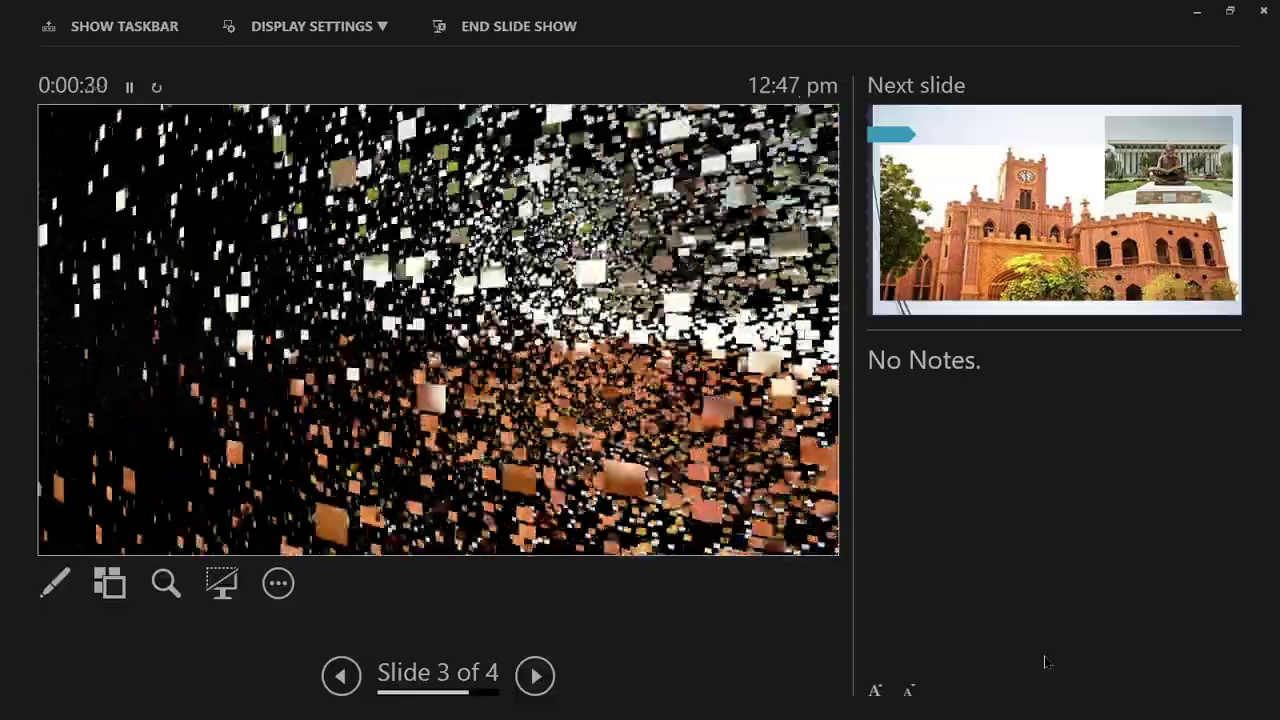
key(Right)
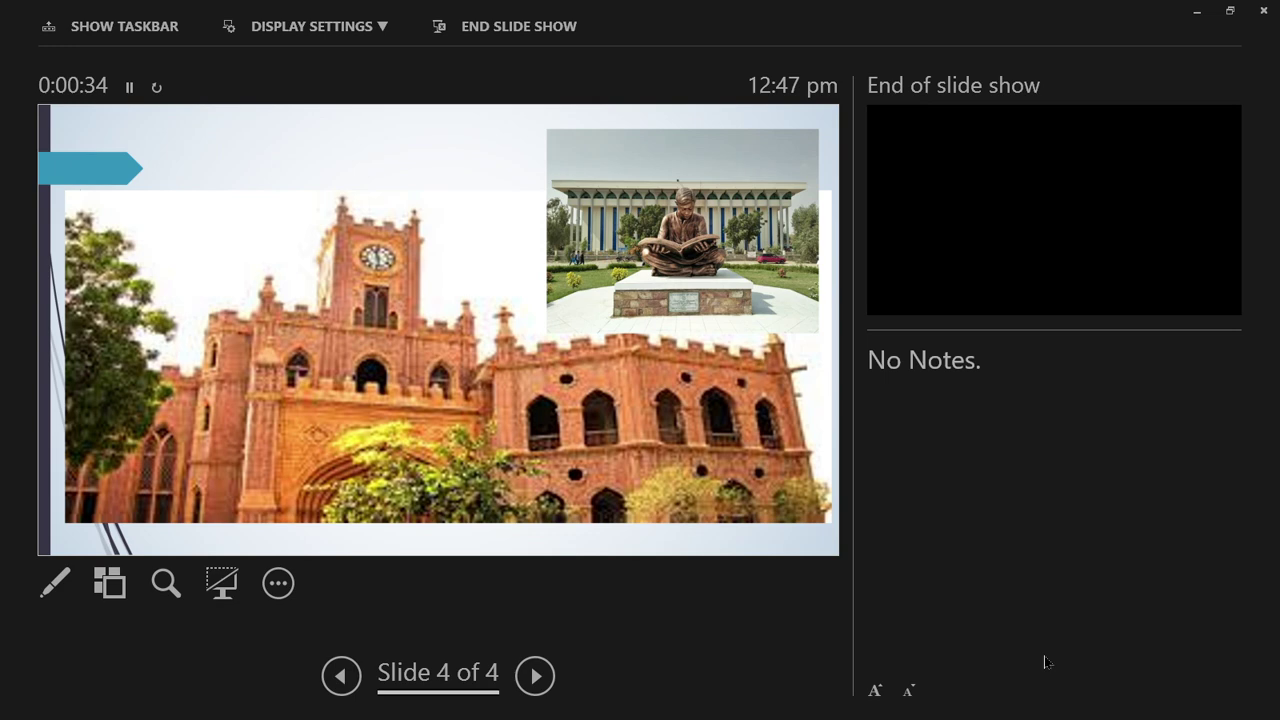
key(Right)
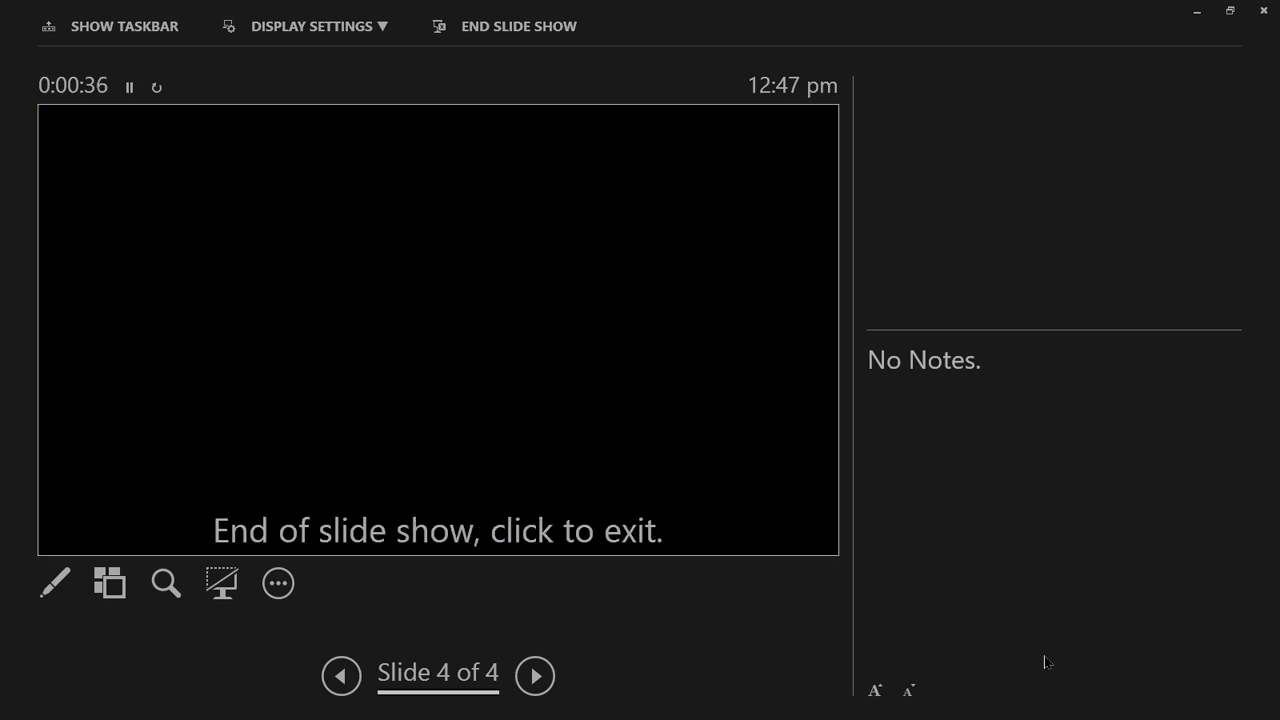
key(Right)
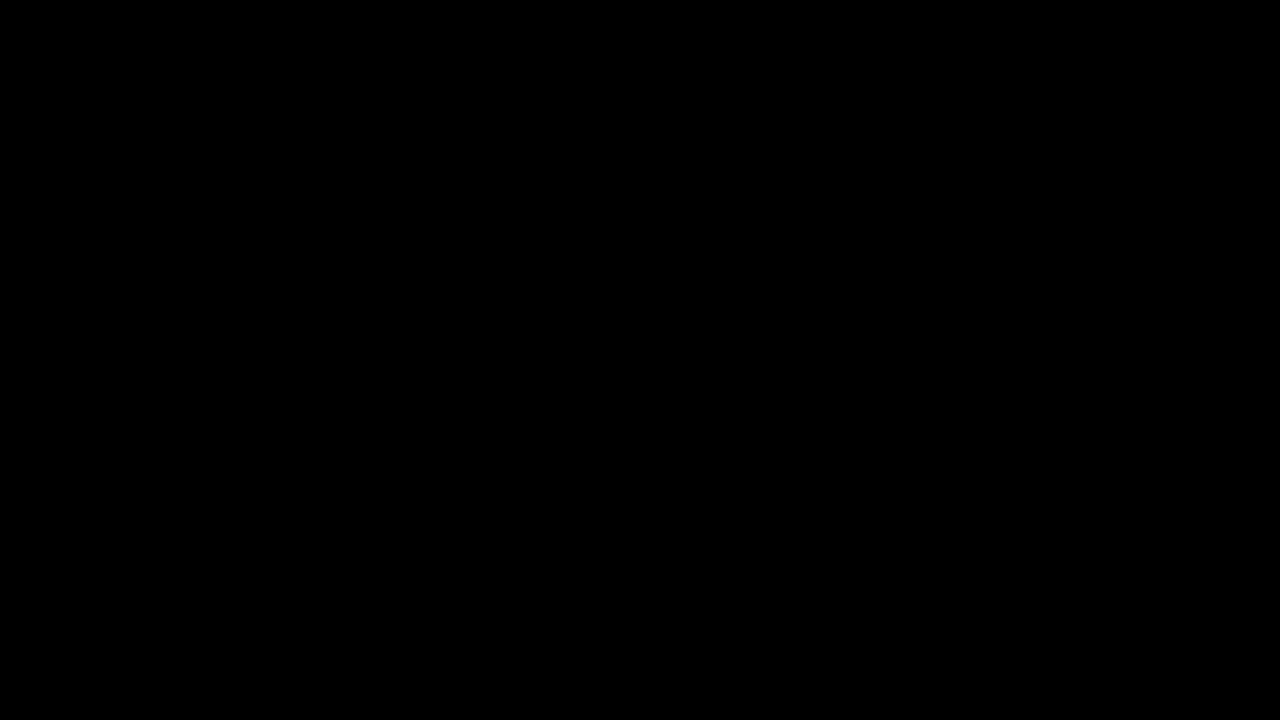